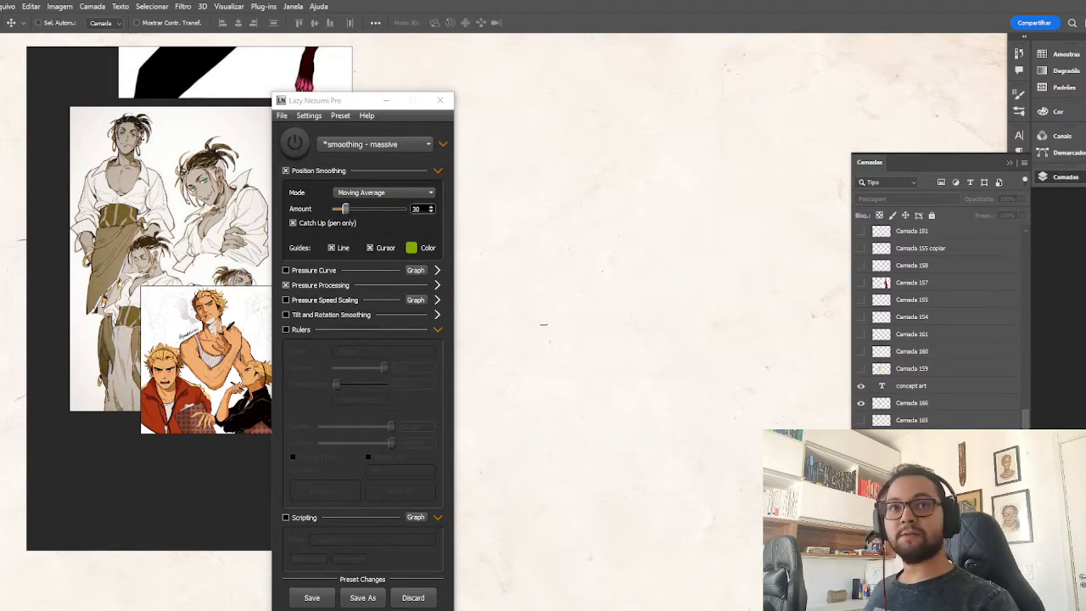
Preview the hidden winged-character sketch layer, hide it again, and examine the crossed-arms figure on the mirrored canvas.
left_click(860, 425)
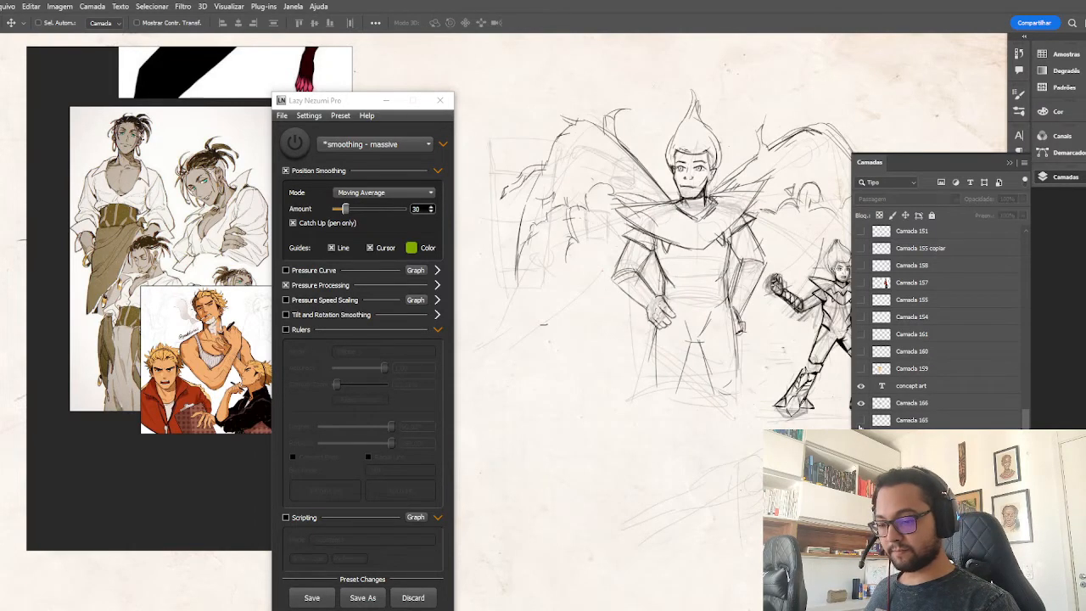
left_click(860, 421)
left_click(861, 422)
key("ctrl+minus")
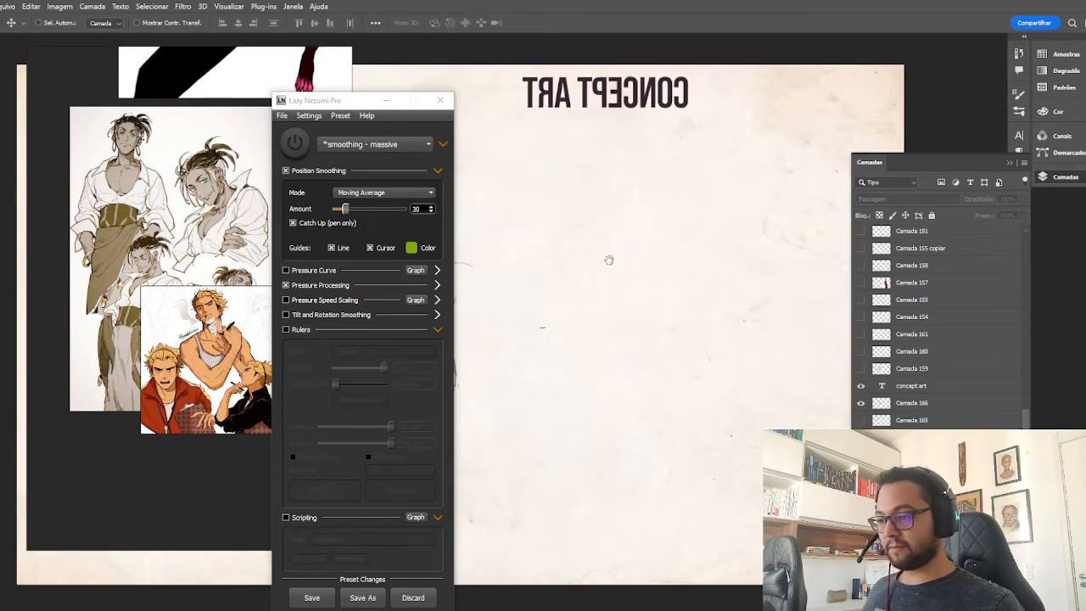
mouse_move(608, 259)
left_mouse_down()
mouse_move(662, 232)
mouse_move(796, 248)
mouse_move(856, 272)
left_mouse_up()
mouse_move(483, 255)
left_mouse_down()
mouse_move(711, 266)
mouse_move(545, 250)
mouse_move(490, 225)
left_mouse_up()
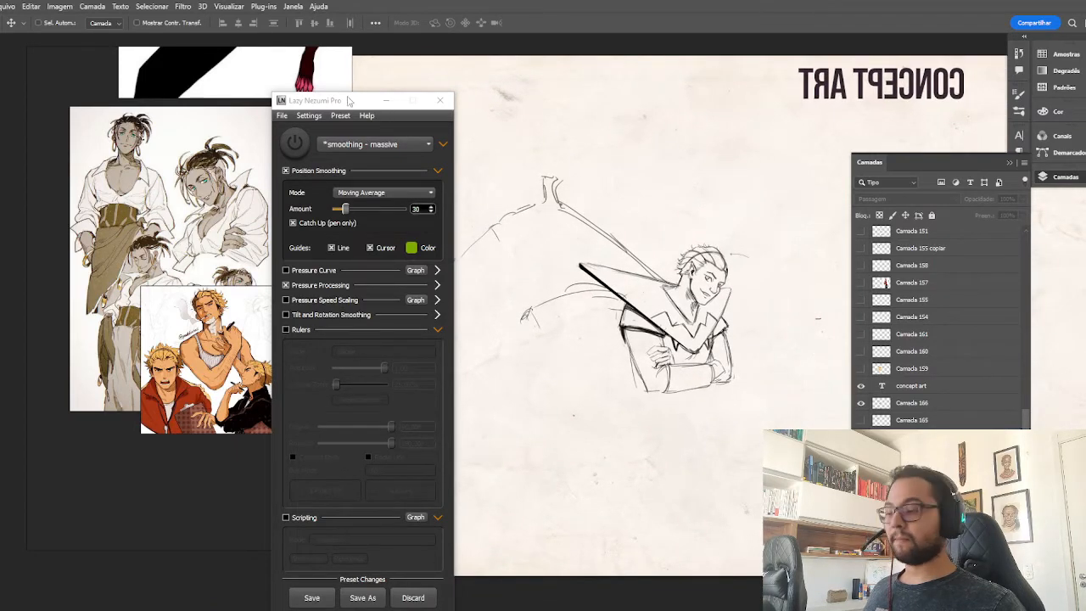
Minimise the Lazy Nezumi Pro window and shift the reference image board slightly toward the crossed-arms sketch.
mouse_move(347, 100)
left_mouse_down()
mouse_move(357, 158)
mouse_move(427, 124)
left_mouse_up()
left_click(464, 125)
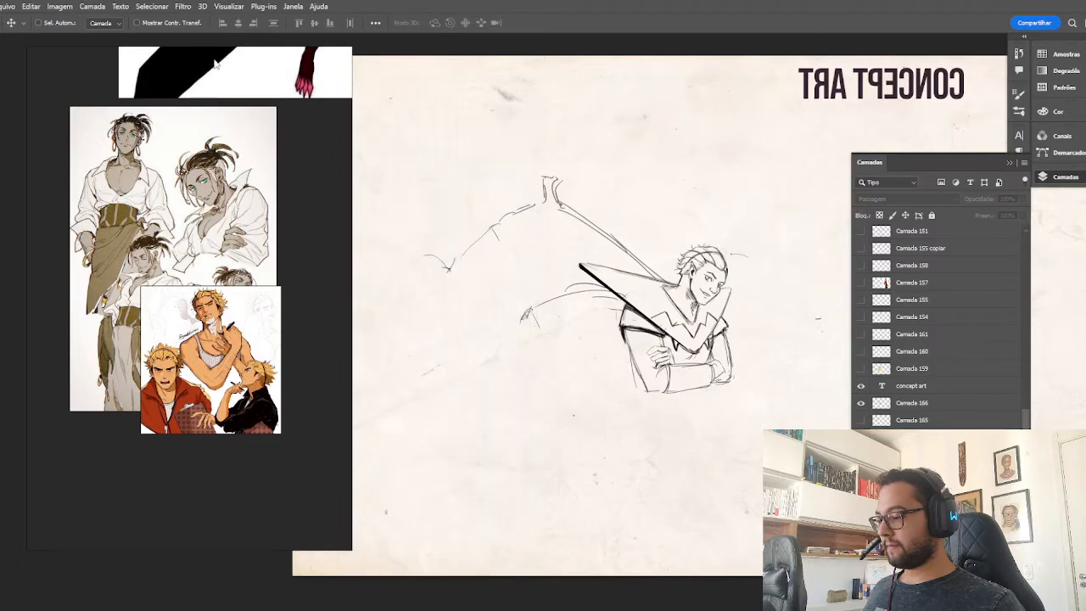
left_click_drag(216, 64, 245, 70)
scroll(238, 277, "up", 3)
scroll(238, 279, "down", 2)
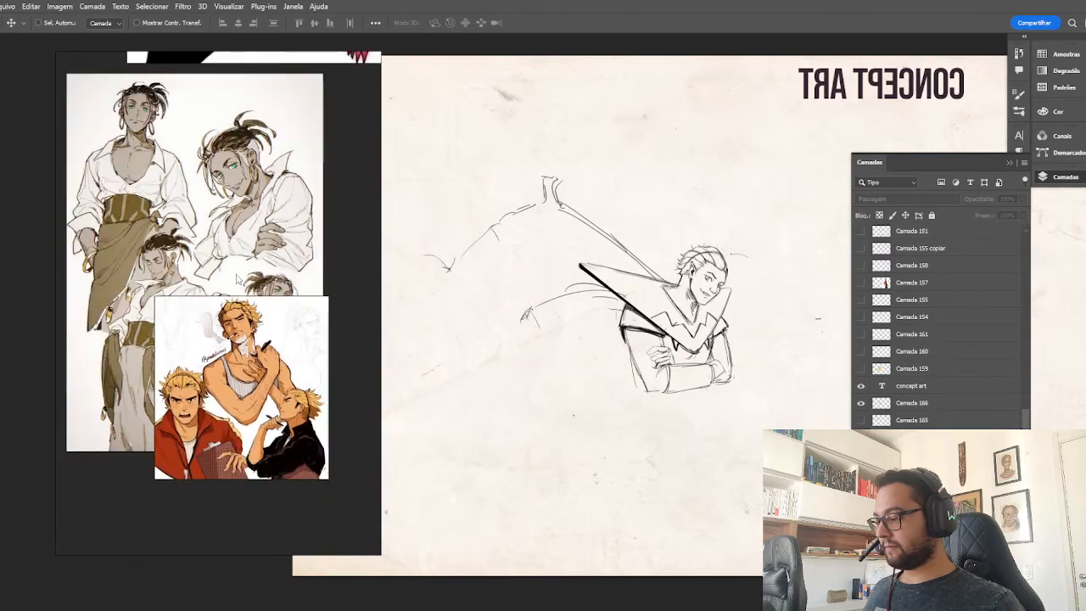
scroll(243, 280, "up", 2)
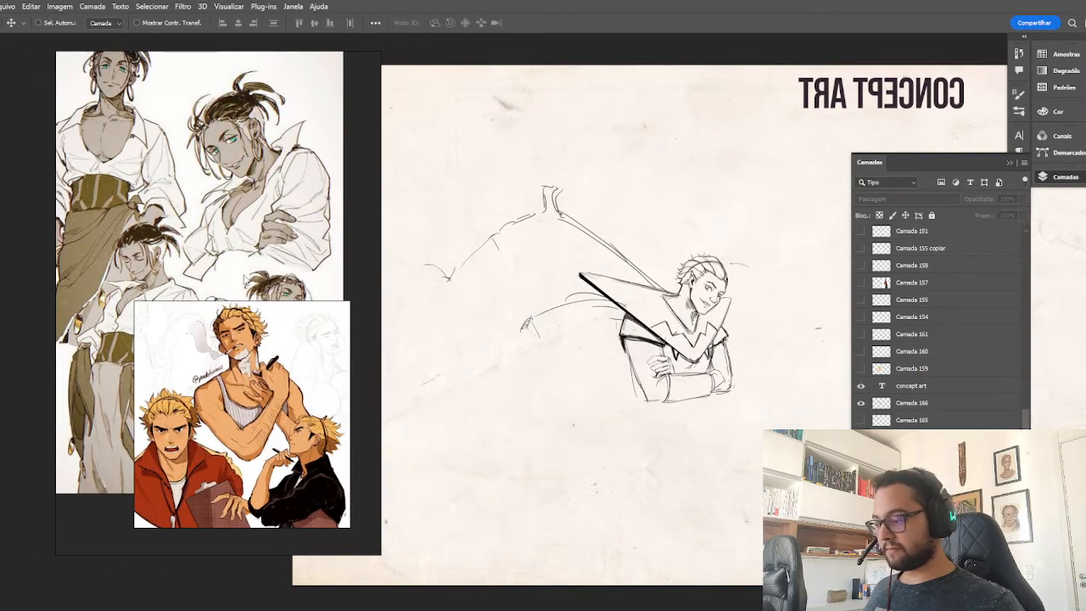
Make layer Camada 166 active, briefly checking the hidden flame-haired head sketch, and collapse the layers panel.
left_click(861, 437)
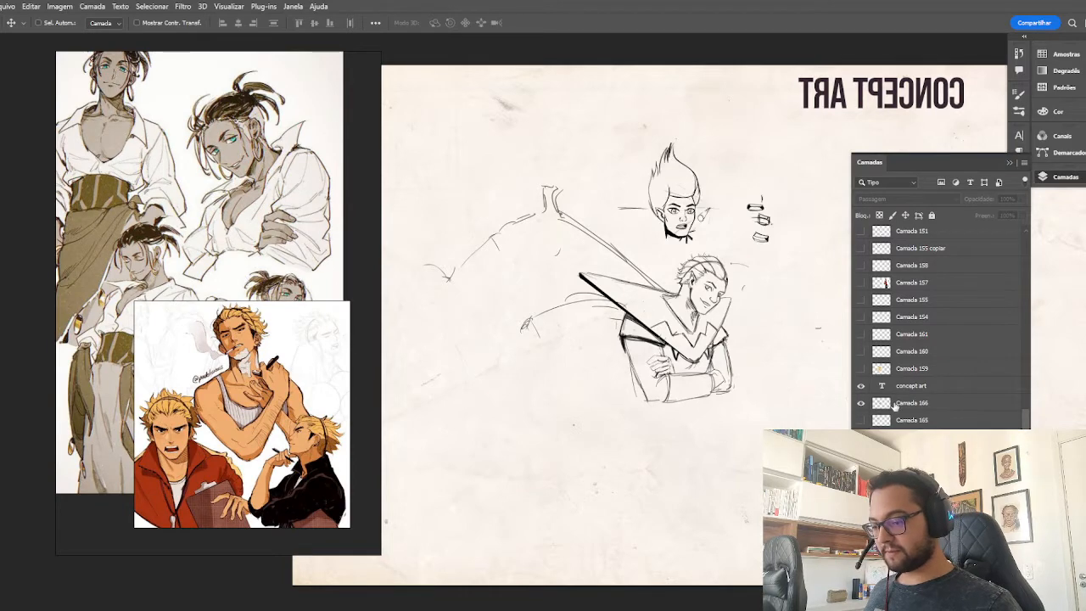
left_click(894, 405)
left_click(861, 437)
key("ctrl+plus")
key("ctrl+plus")
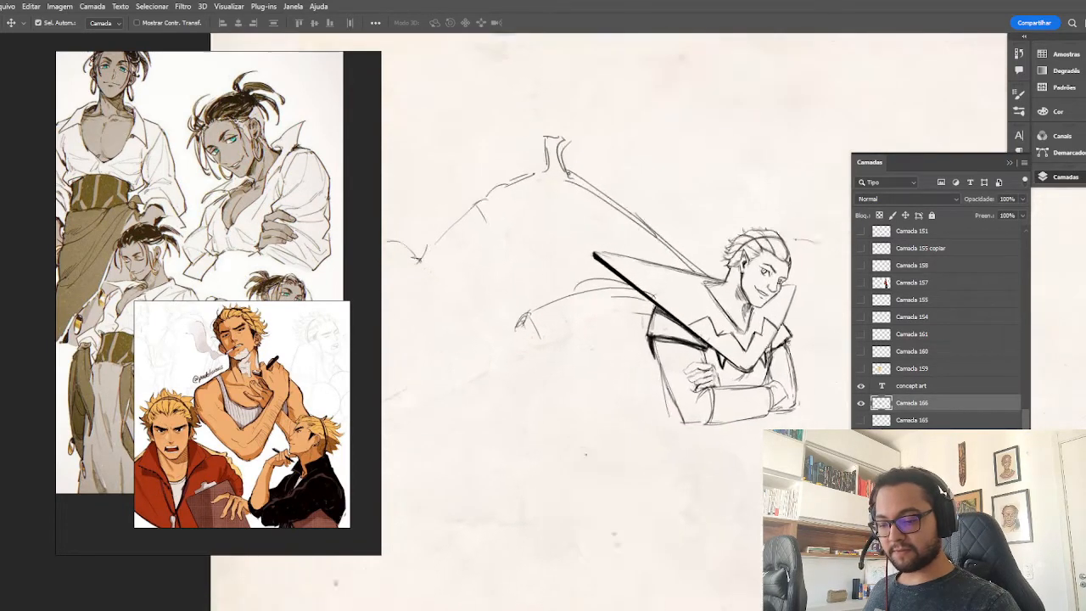
left_click_drag(741, 413, 574, 416)
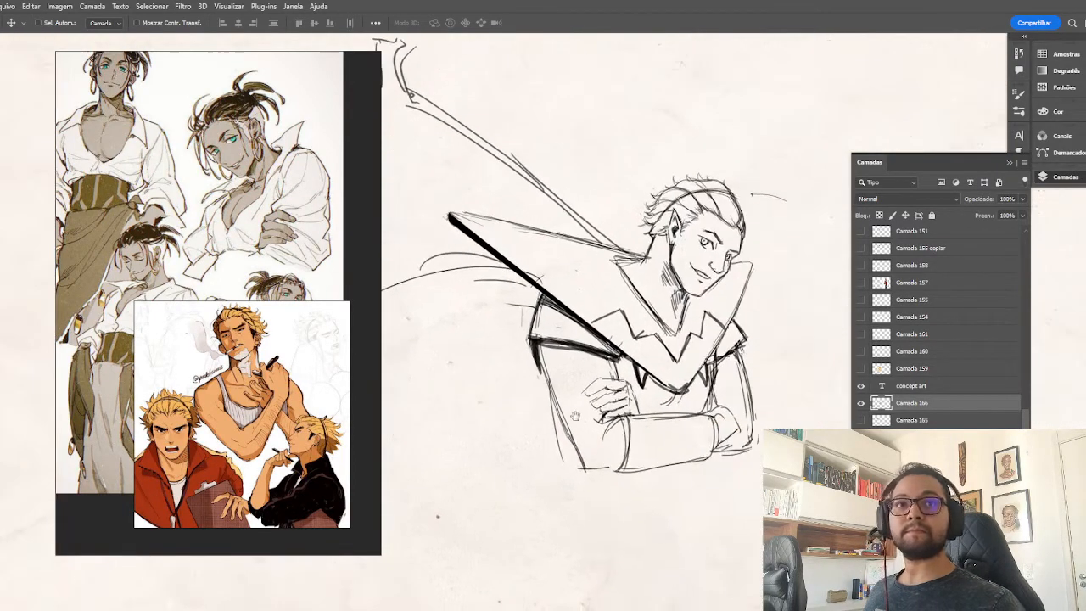
left_click(1012, 164)
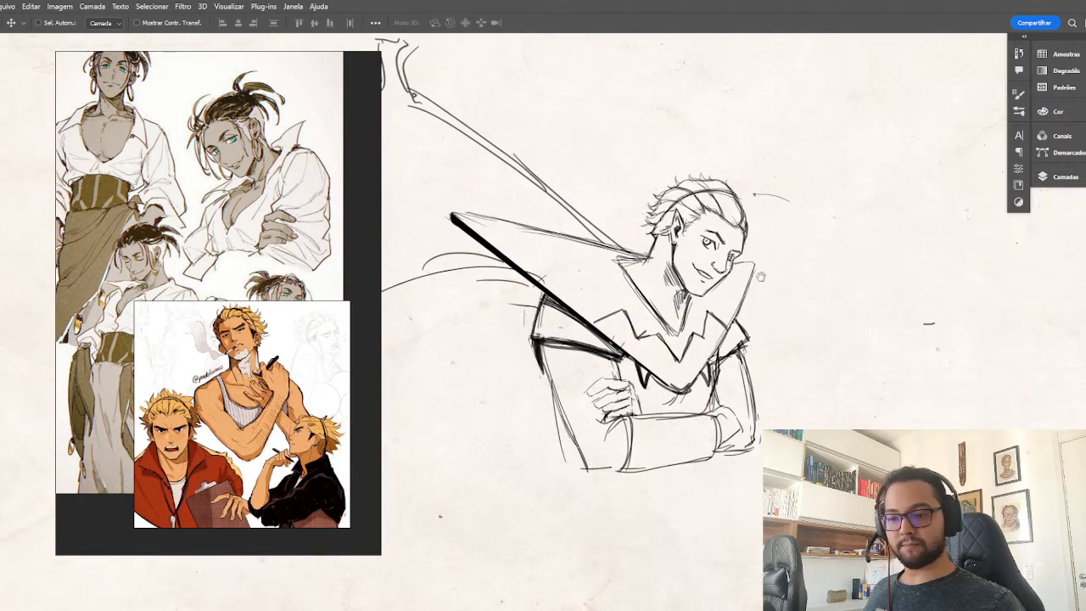
Brush a bolder arc along the upper wing's outer edge and reinforce the clawed tip of the lower wing limb.
left_click_drag(685, 278, 901, 307)
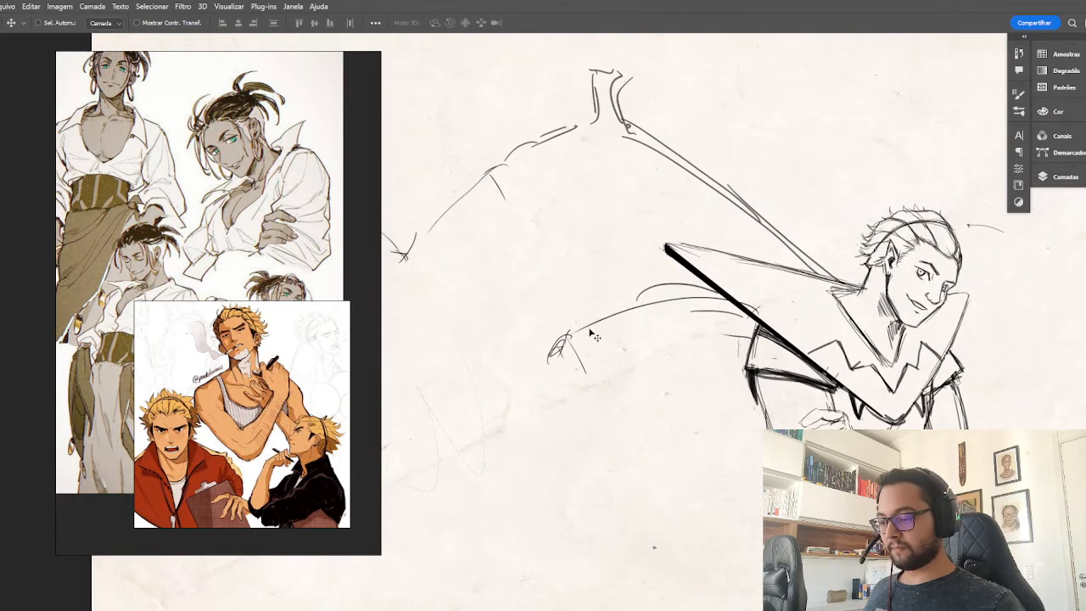
key("b")
mouse_move(573, 325)
left_mouse_down()
mouse_move(730, 299)
mouse_move(585, 323)
left_mouse_up()
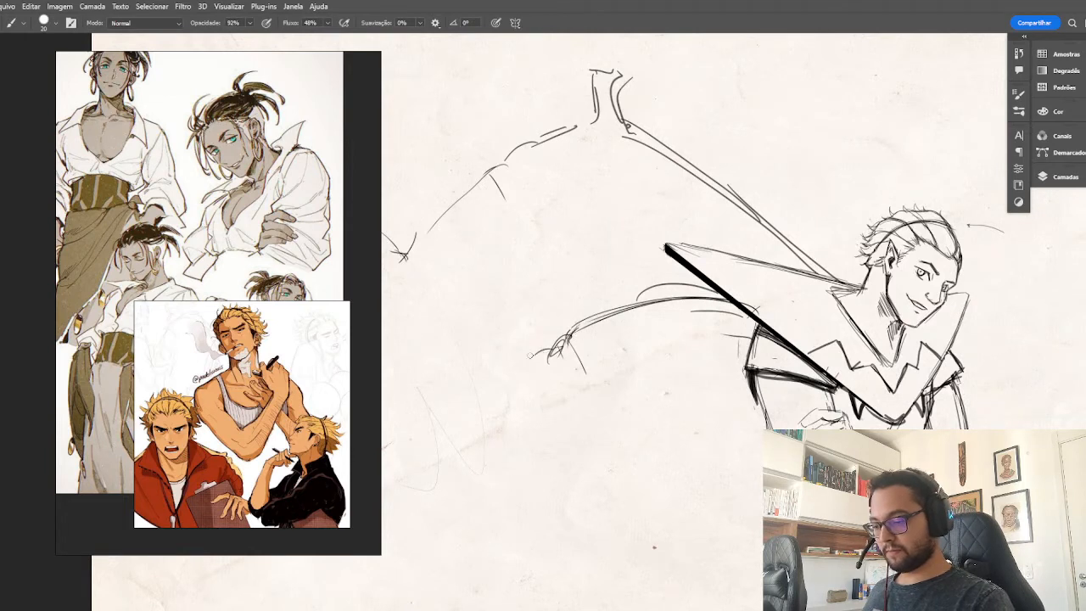
mouse_move(433, 212)
left_mouse_down()
mouse_move(593, 125)
mouse_move(448, 192)
mouse_move(402, 255)
mouse_move(444, 185)
mouse_move(604, 117)
left_mouse_up()
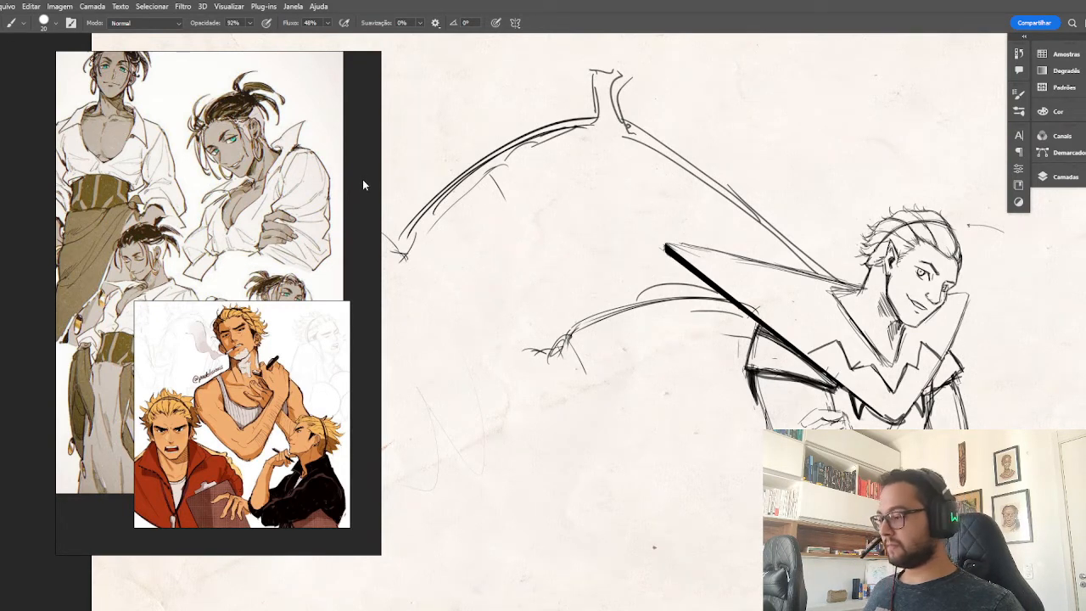
left_click_drag(567, 332, 538, 350)
mouse_move(540, 348)
left_mouse_down()
mouse_move(570, 336)
mouse_move(586, 401)
left_mouse_up()
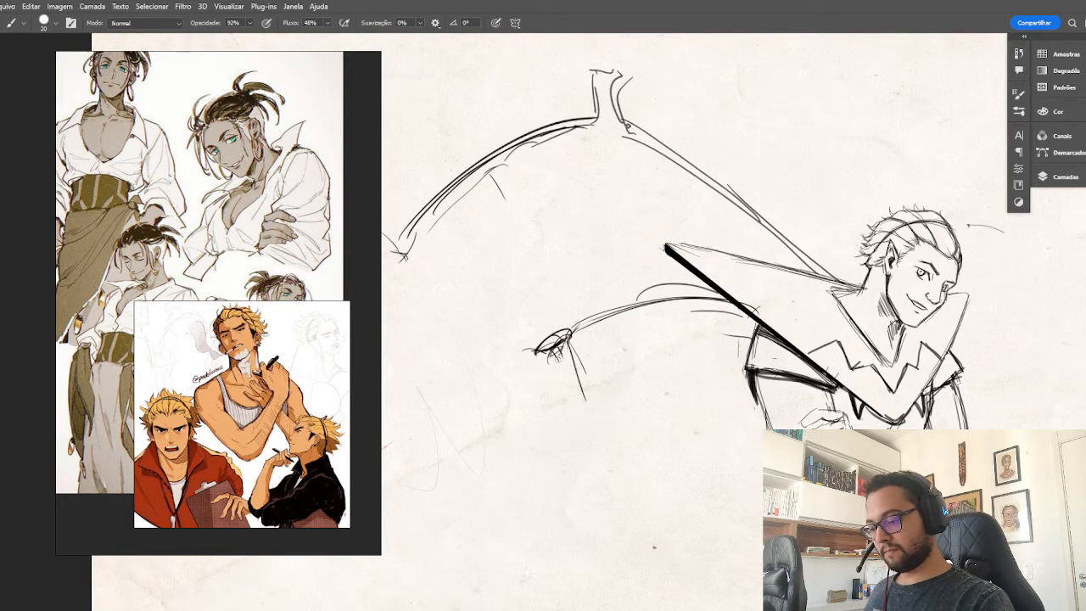
Flip the canvas view horizontally so the crossed-arms figure faces its original direction.
scroll(602, 354, "down", 3)
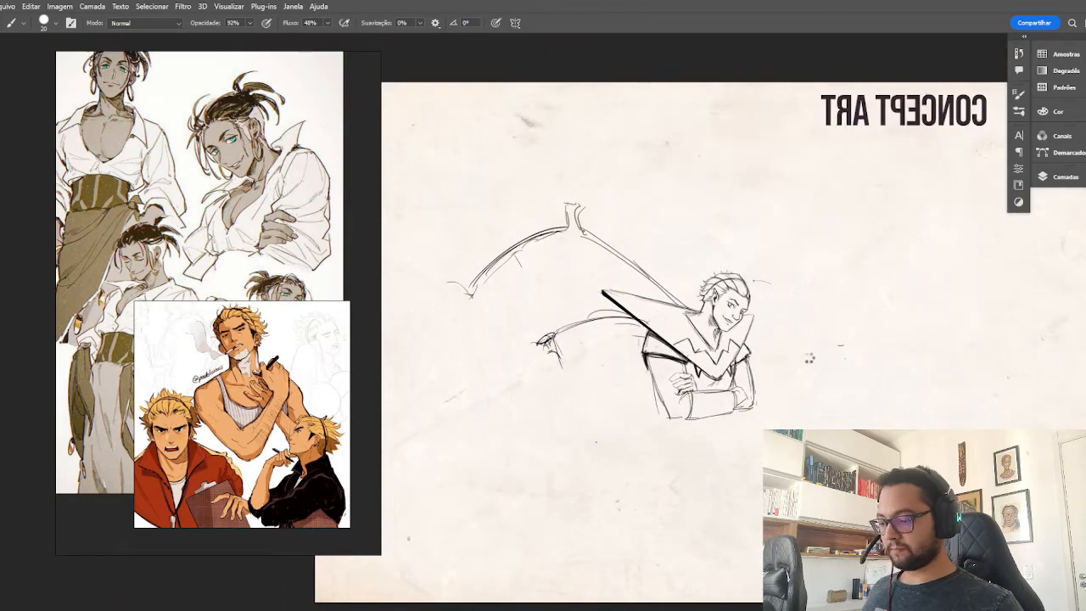
key("ctrl+shift+h")
mouse_move(944, 383)
left_mouse_down()
mouse_move(713, 352)
mouse_move(571, 372)
mouse_move(560, 418)
left_mouse_up()
key("ctrl+plus")
key("ctrl+plus")
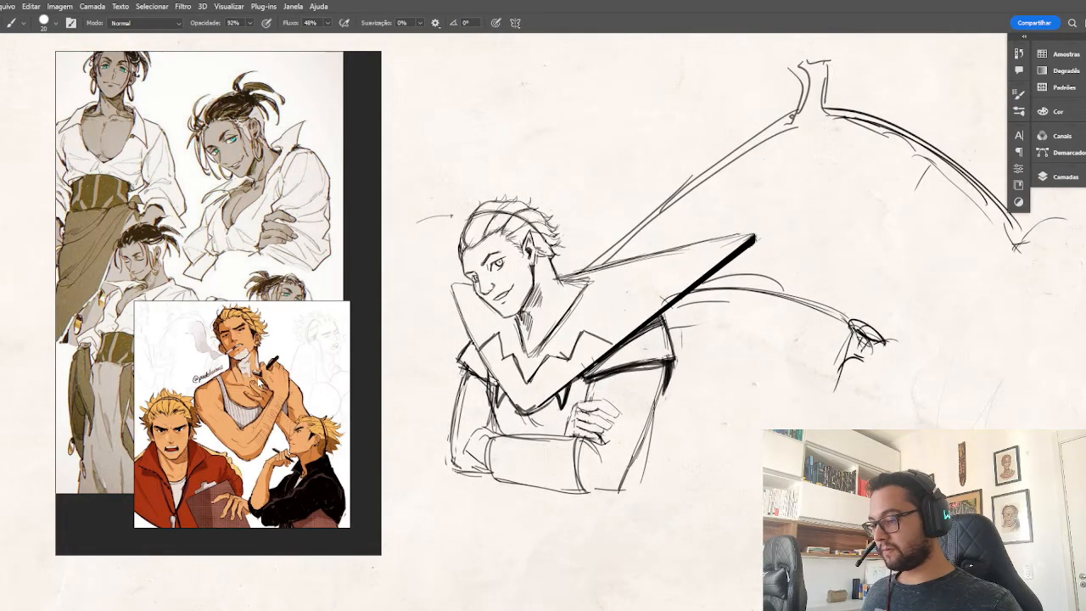
Examine the reference drawings for the crossed-arms pose and the blond man's profile, hair and headband.
scroll(257, 378, "up", 2)
scroll(251, 410, "down", 3)
scroll(250, 410, "up", 3)
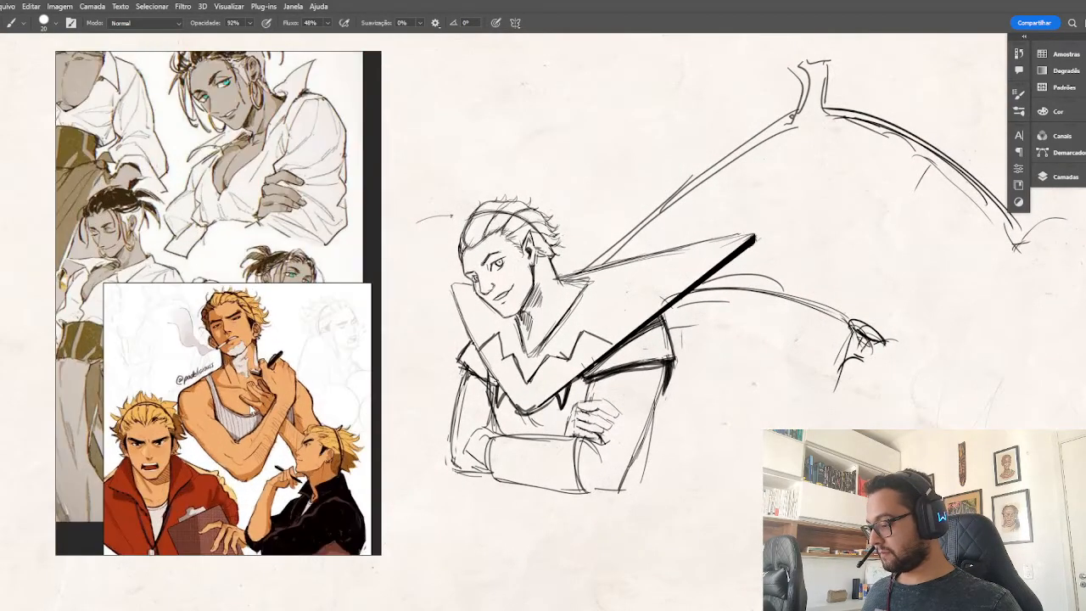
scroll(250, 410, "down", 3)
scroll(251, 410, "up", 5)
scroll(250, 410, "down", 2)
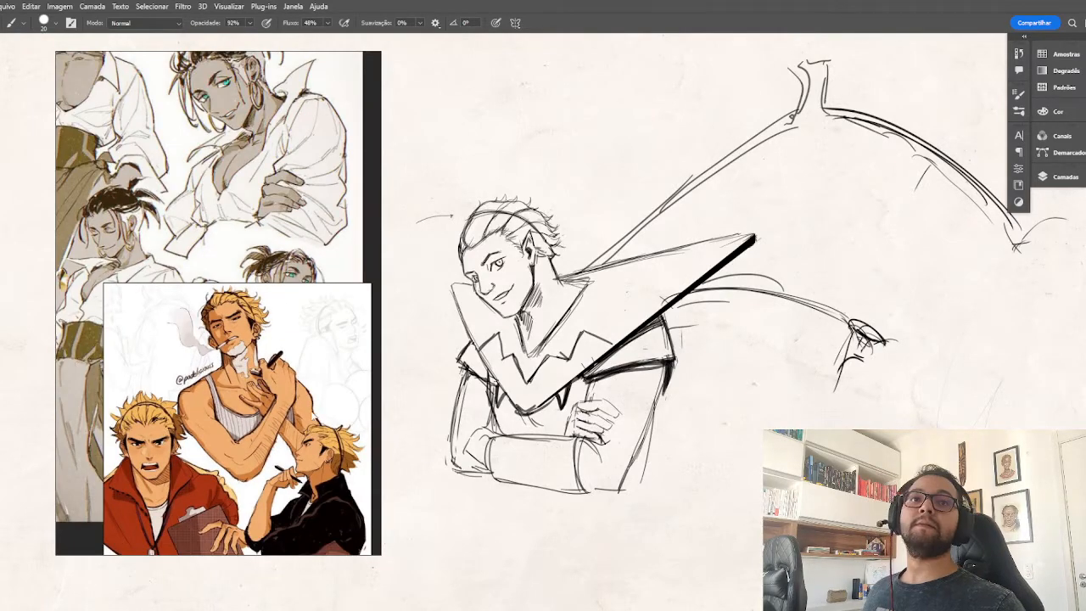
scroll(254, 408, "up", 5)
scroll(255, 409, "down", 4)
scroll(300, 350, "up", 5)
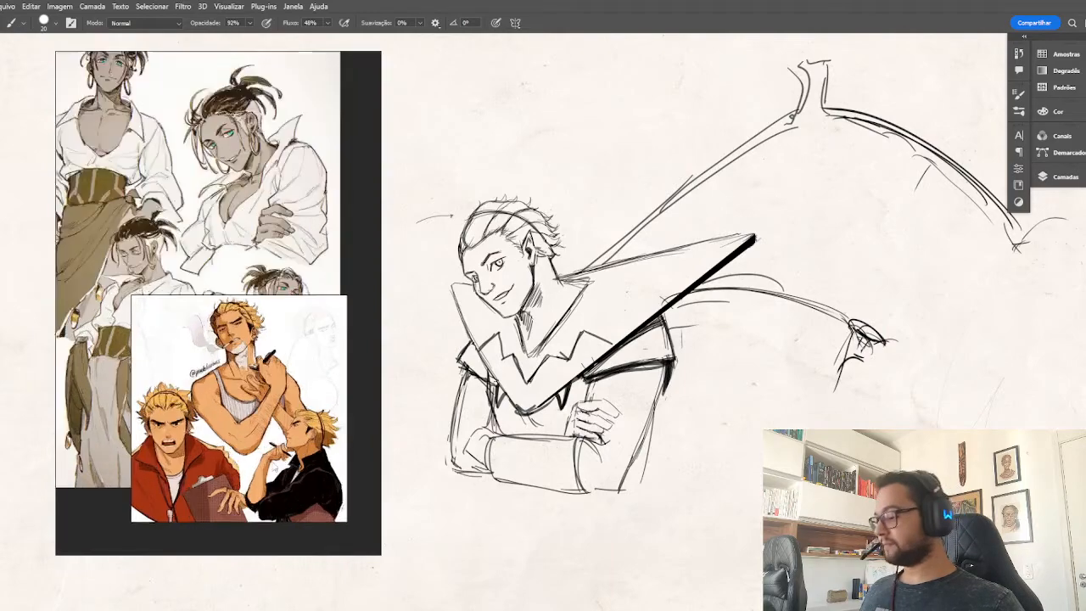
scroll(318, 443, "down", 2)
scroll(266, 388, "up", 4)
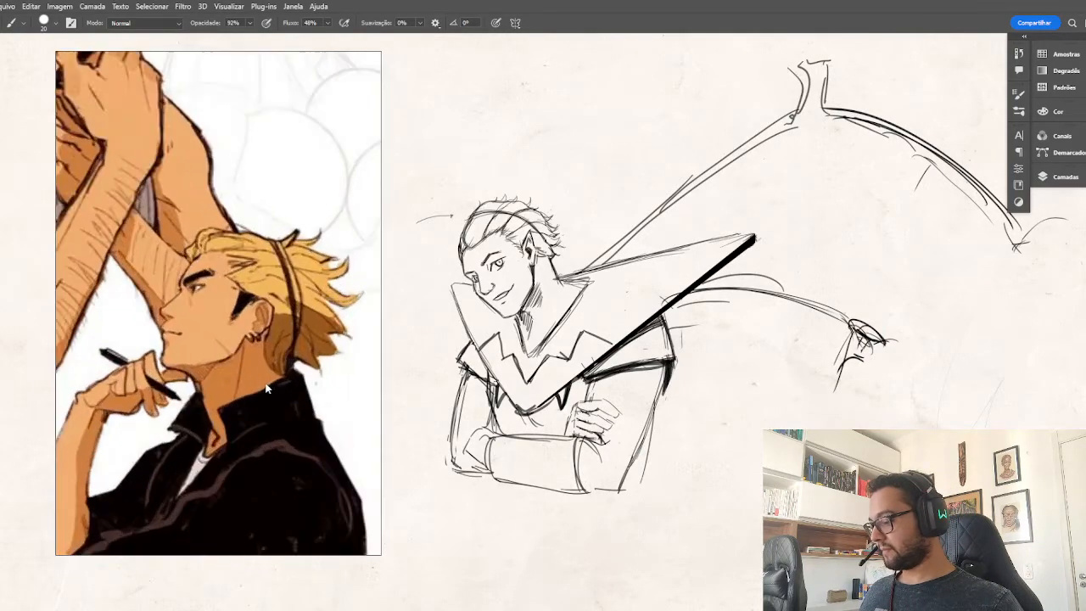
scroll(273, 346, "down", 3)
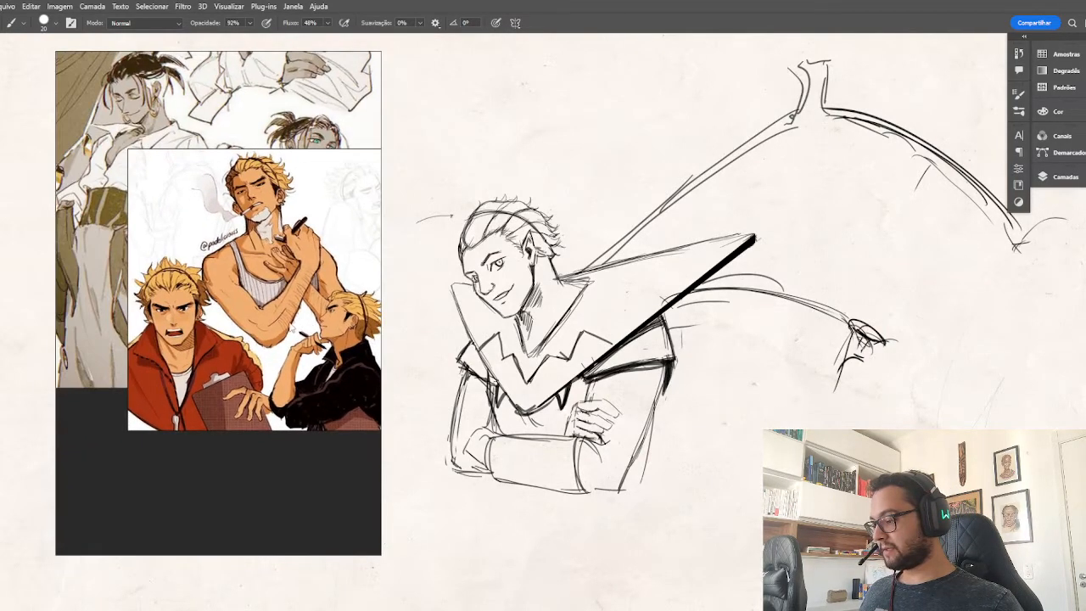
scroll(163, 321, "up", 3)
scroll(174, 307, "down", 2)
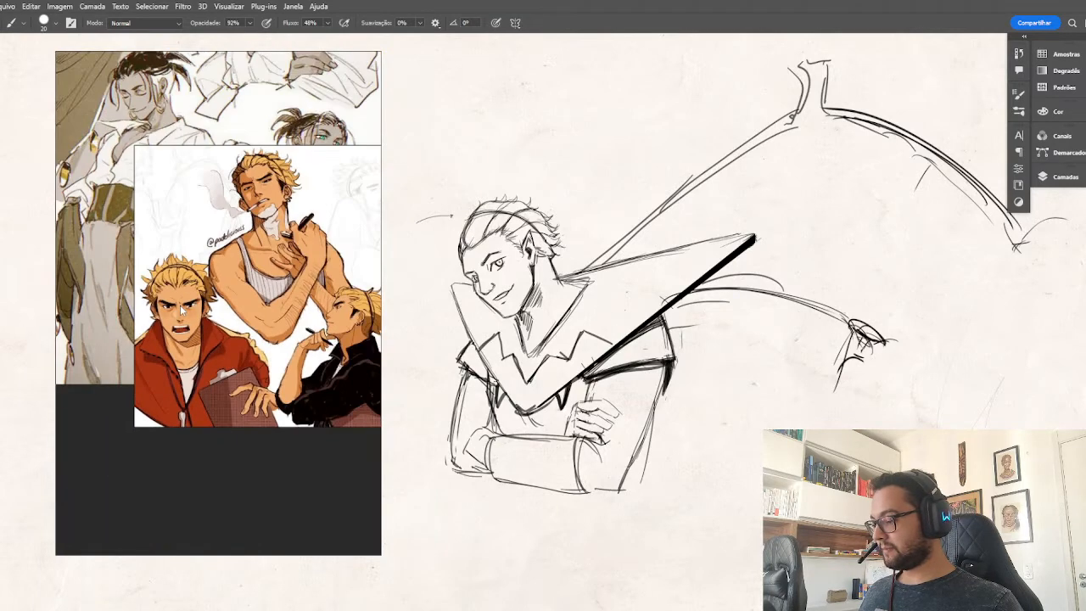
scroll(180, 309, "up", 3)
scroll(179, 309, "down", 3)
scroll(180, 305, "up", 5)
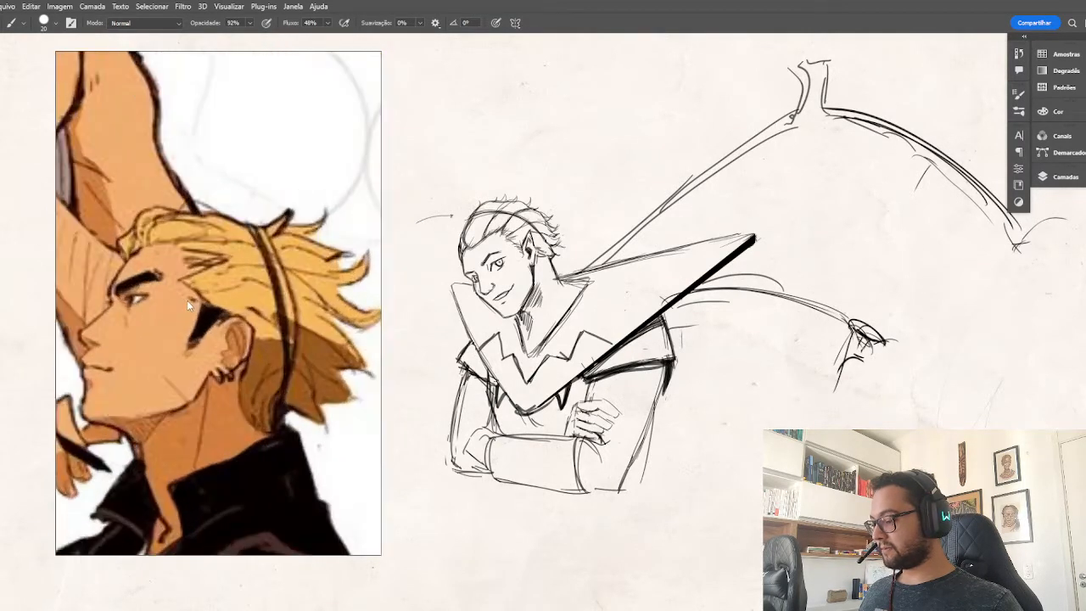
scroll(205, 298, "down", 2)
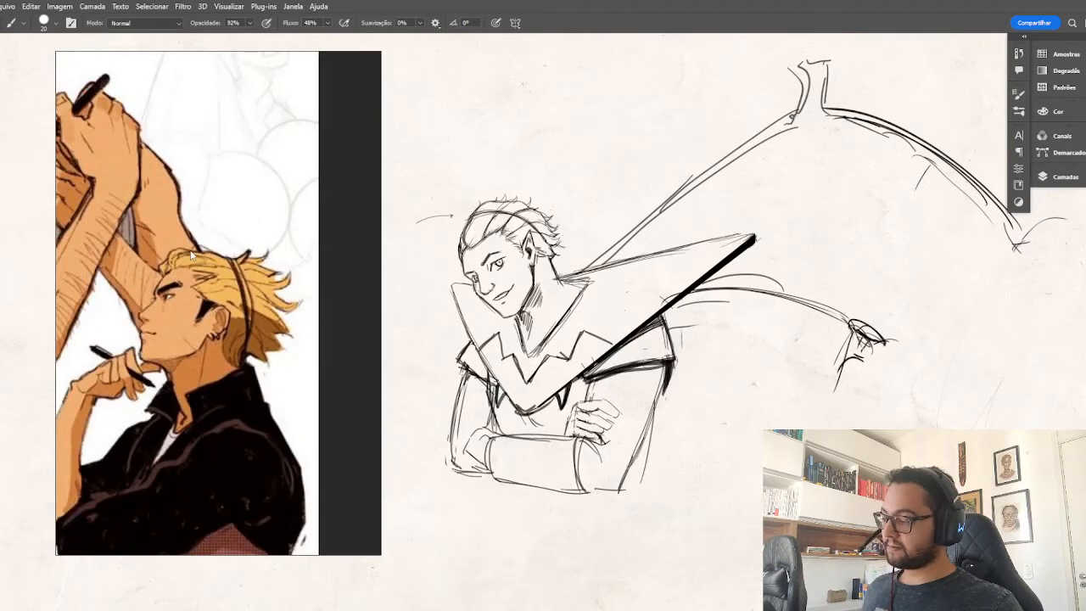
scroll(178, 225, "down", 1)
scroll(153, 174, "down", 2)
left_click_drag(154, 175, 250, 247)
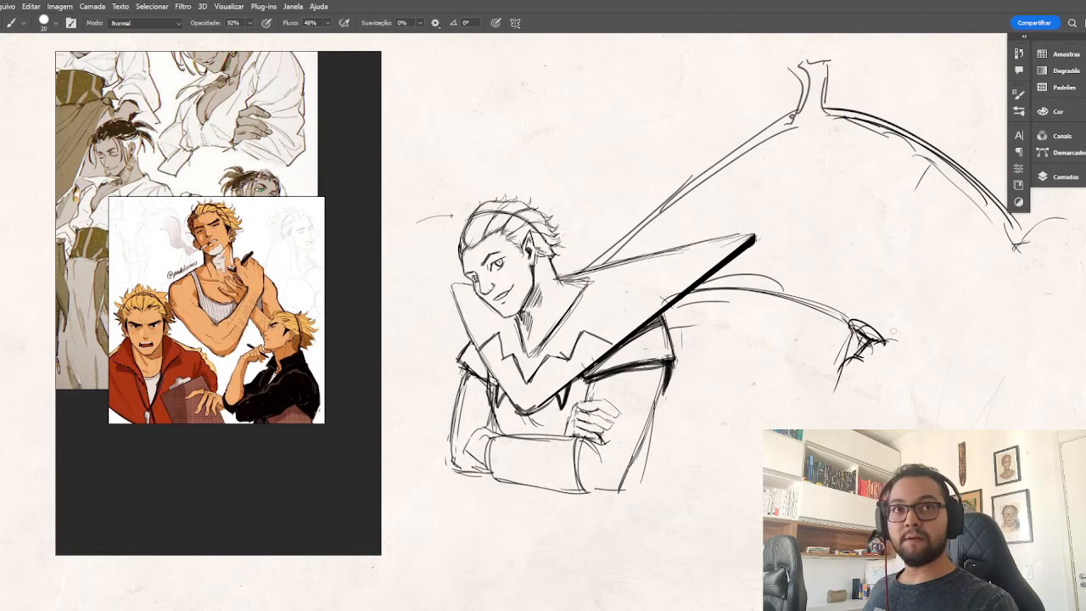
Make the layer with the full-body winged character sketches visible, keeping the flame-haired head sketch hidden.
left_click_drag(978, 403, 835, 416)
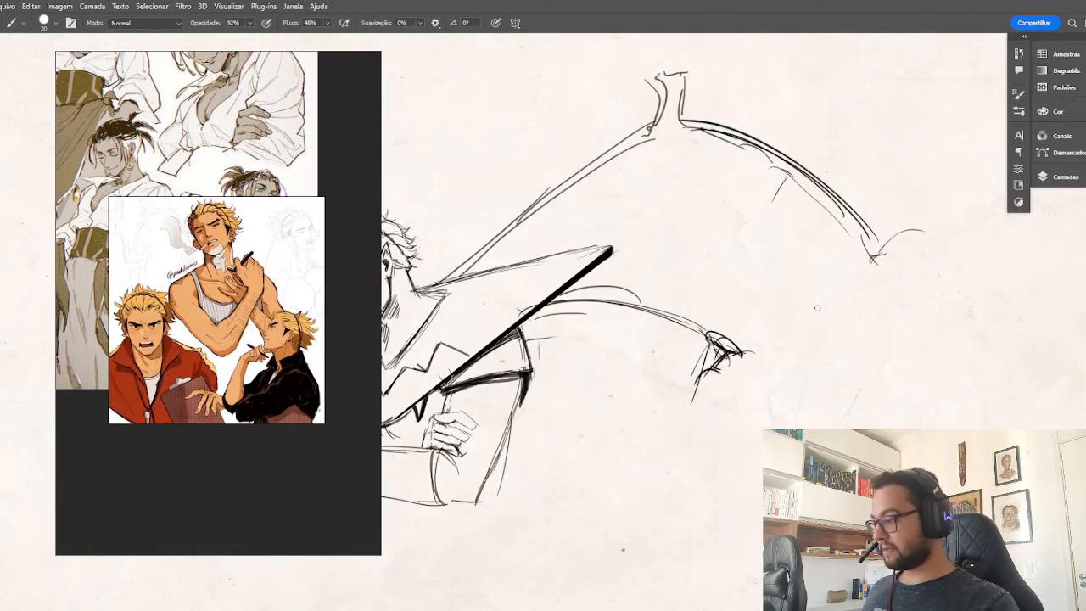
key("ctrl+minus")
key("ctrl+minus")
key("ctrl+minus")
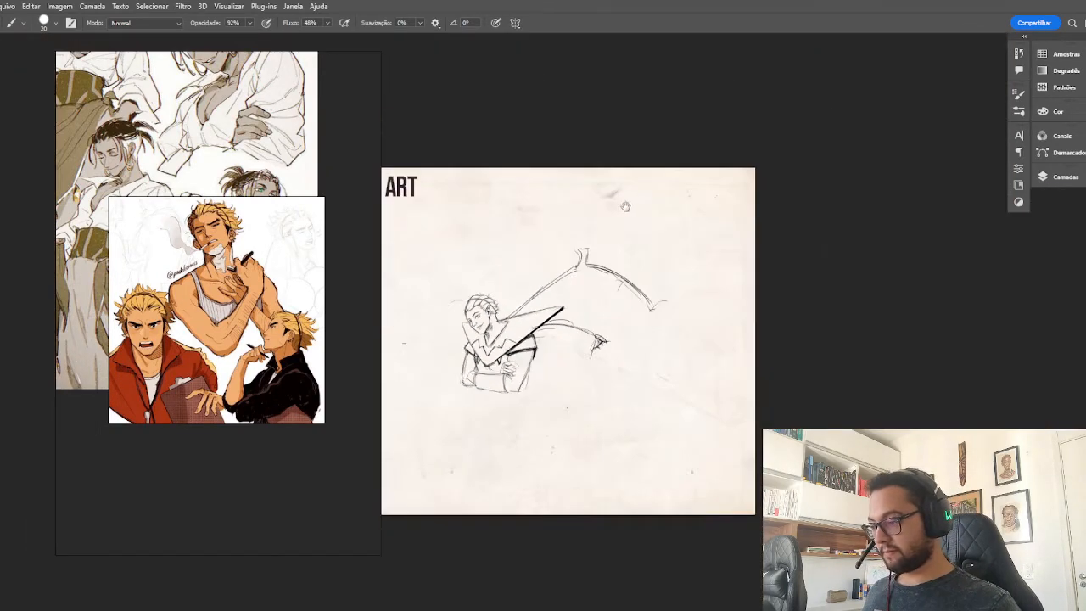
mouse_move(502, 209)
left_mouse_down()
mouse_move(771, 184)
mouse_move(713, 162)
left_mouse_up()
left_click(1057, 176)
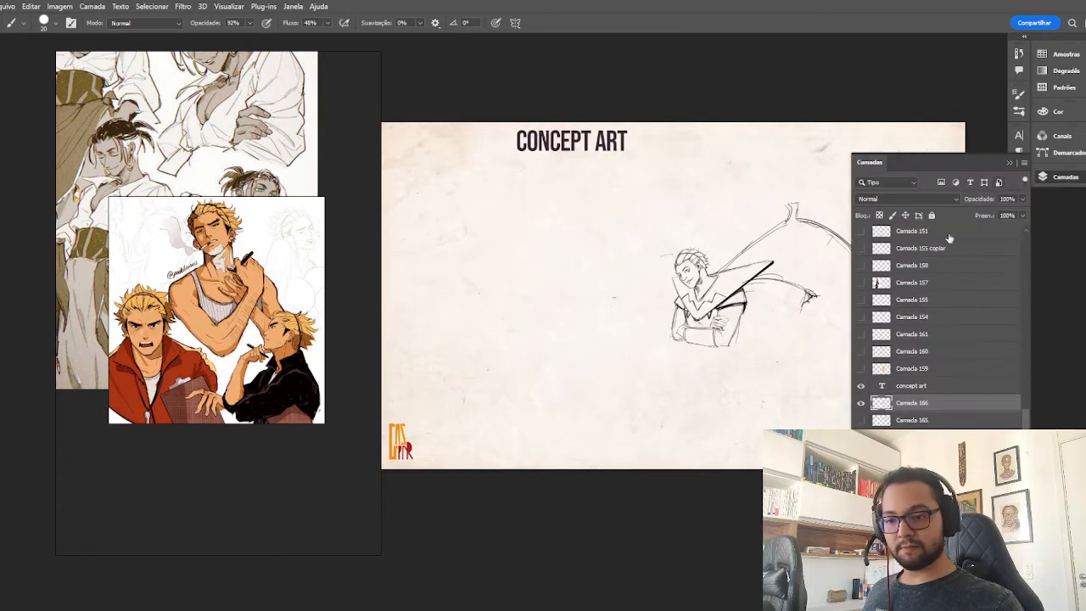
left_click(862, 422)
left_click(862, 437)
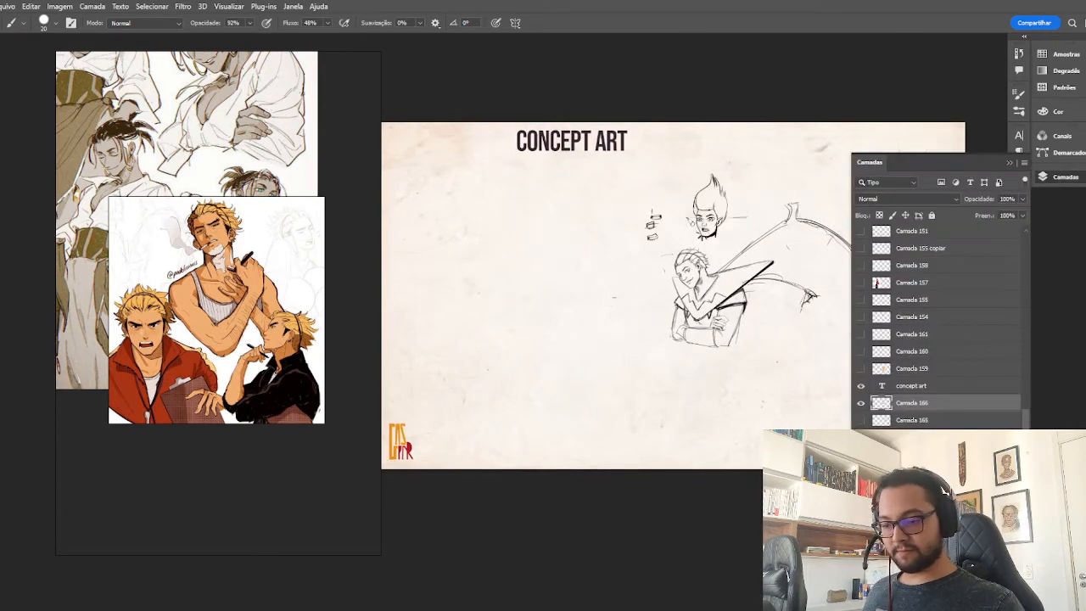
left_click(862, 454)
left_click(862, 437)
left_click_drag(784, 331, 674, 329)
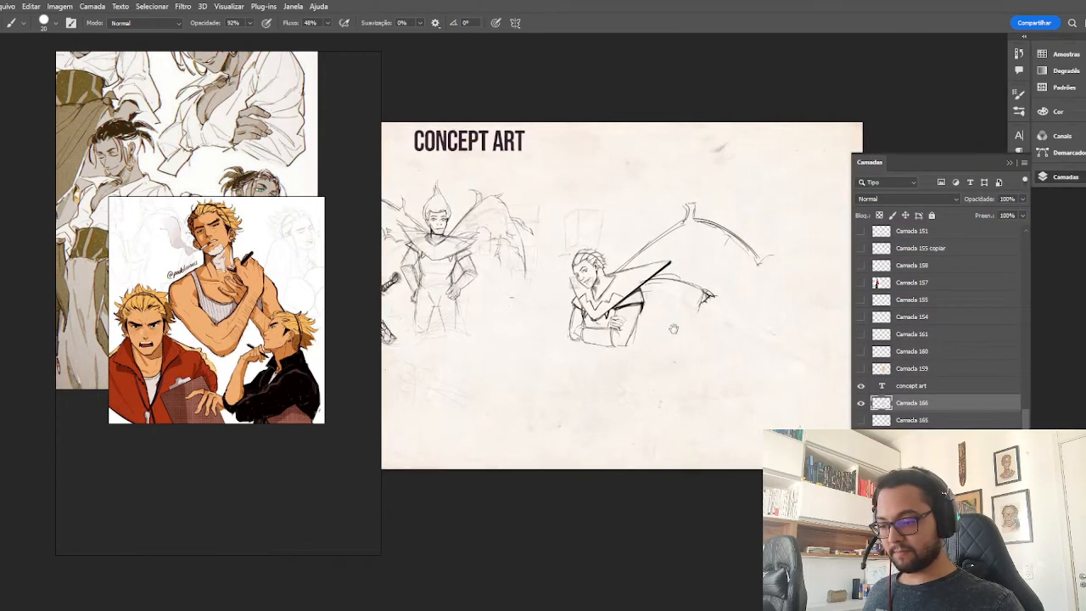
scroll(678, 334, "up", 3)
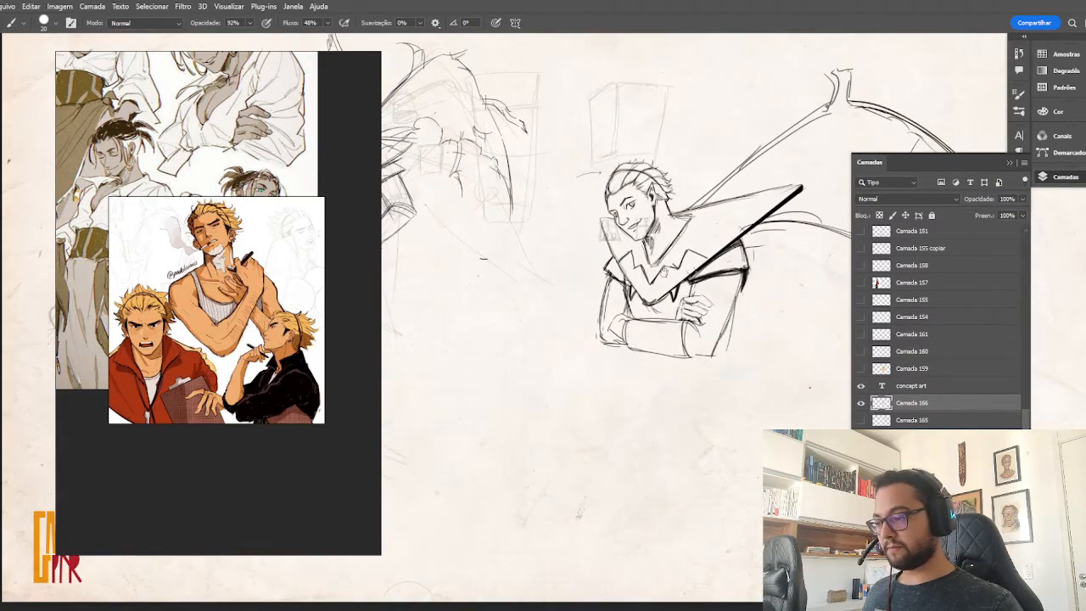
Place a smaller reference board beneath the full-body winged sketches and frame the crossed-arms reference pose in it.
left_click_drag(221, 123, 276, 271)
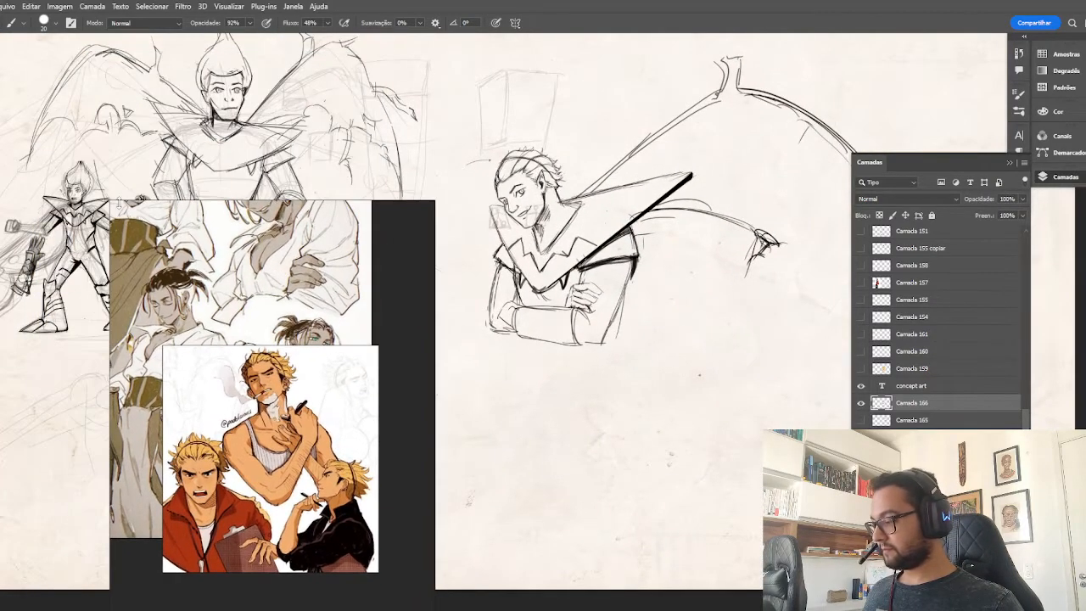
left_click_drag(114, 207, 194, 351)
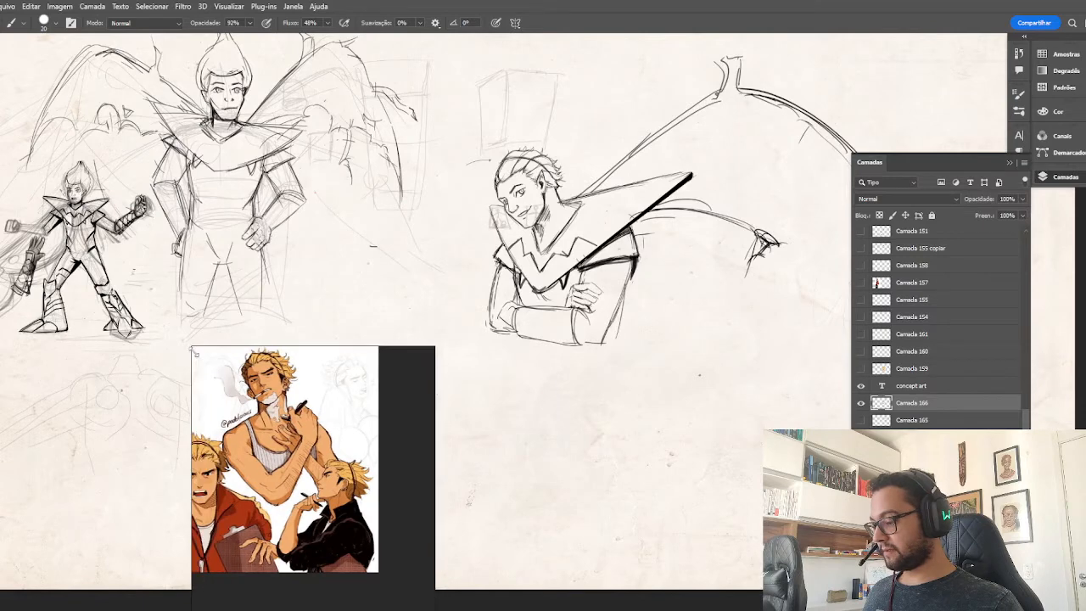
left_click_drag(310, 459, 329, 380)
double_click(344, 424)
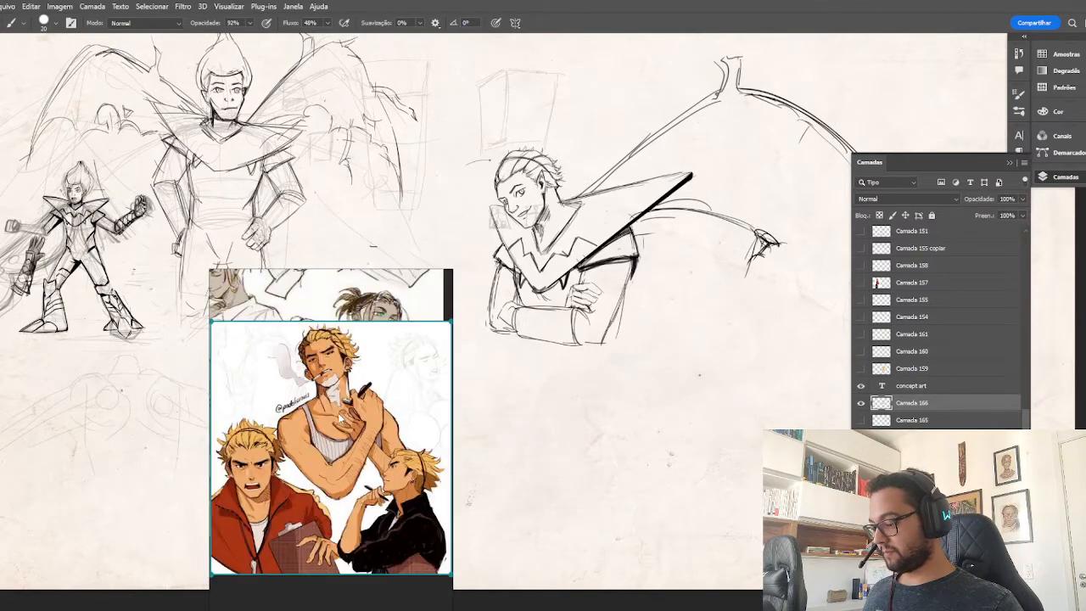
left_click_drag(449, 272, 449, 297)
scroll(336, 324, "down", 3)
left_click_drag(337, 326, 339, 457)
scroll(355, 365, "up", 3)
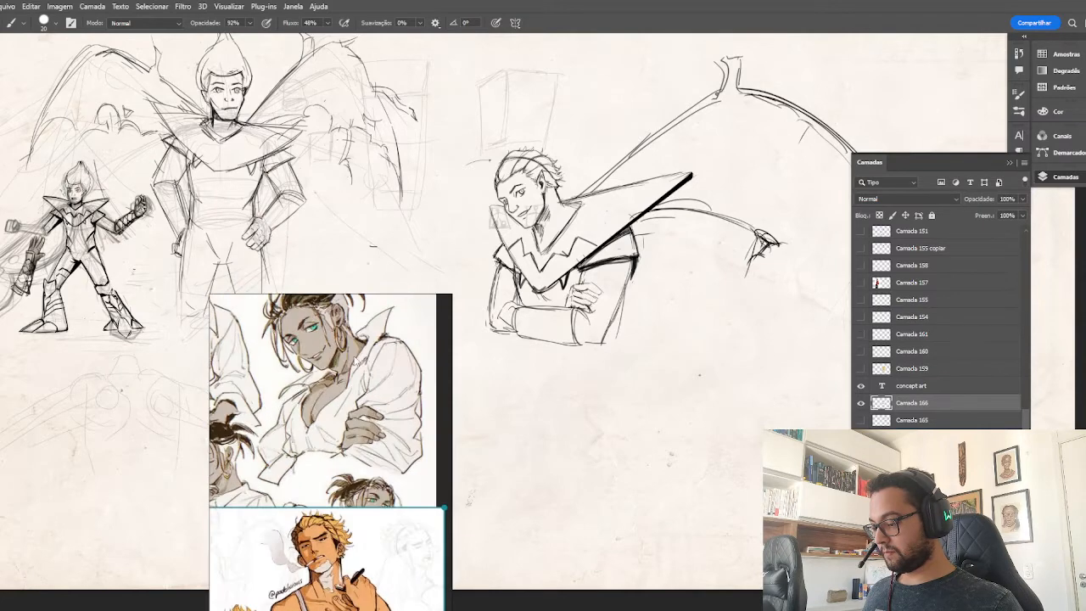
Move the reference board clear of the full-body winged sketches and centre the crossed-arms pose in it.
left_click_drag(354, 355, 357, 414)
left_click_drag(418, 350, 304, 414)
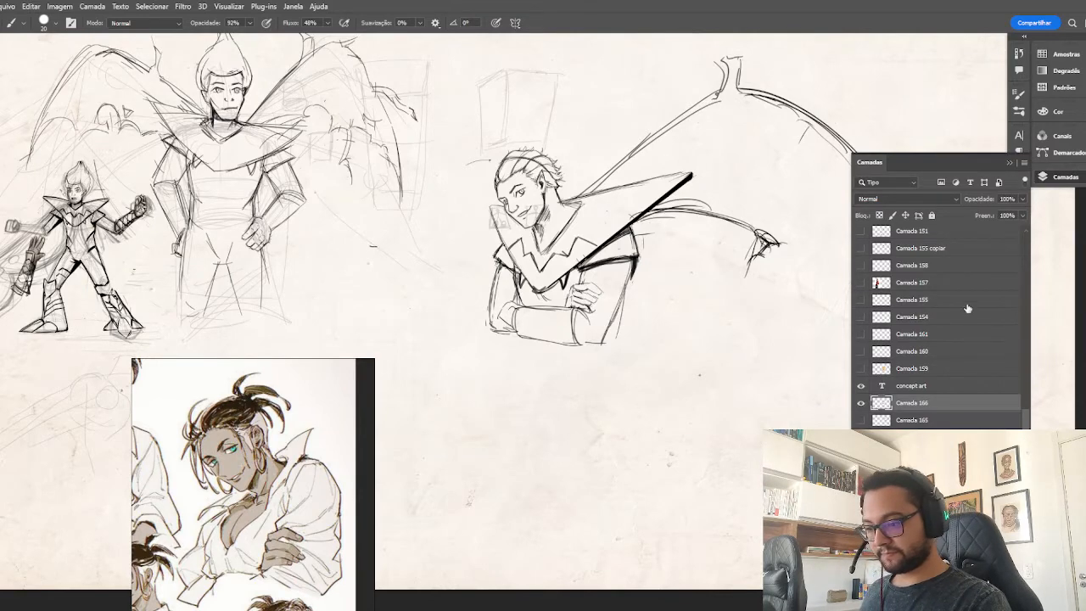
left_click_drag(756, 409, 667, 403)
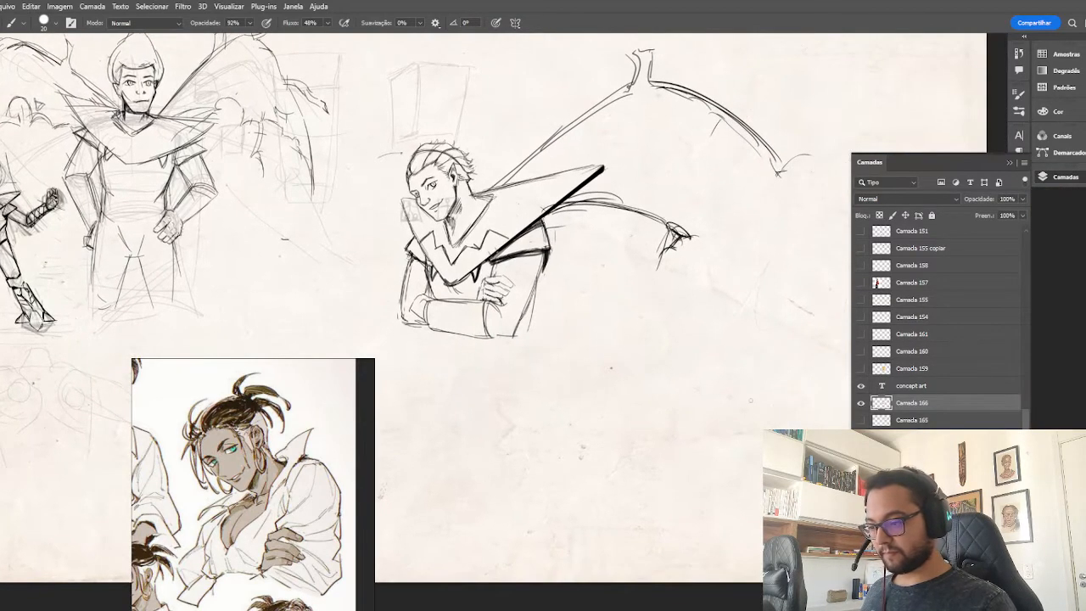
Switch to Lazy Nezumi Pro to turn on its stroke smoothing, and return to the canvas with the layers list collapsed.
key("super")
left_click(594, 610)
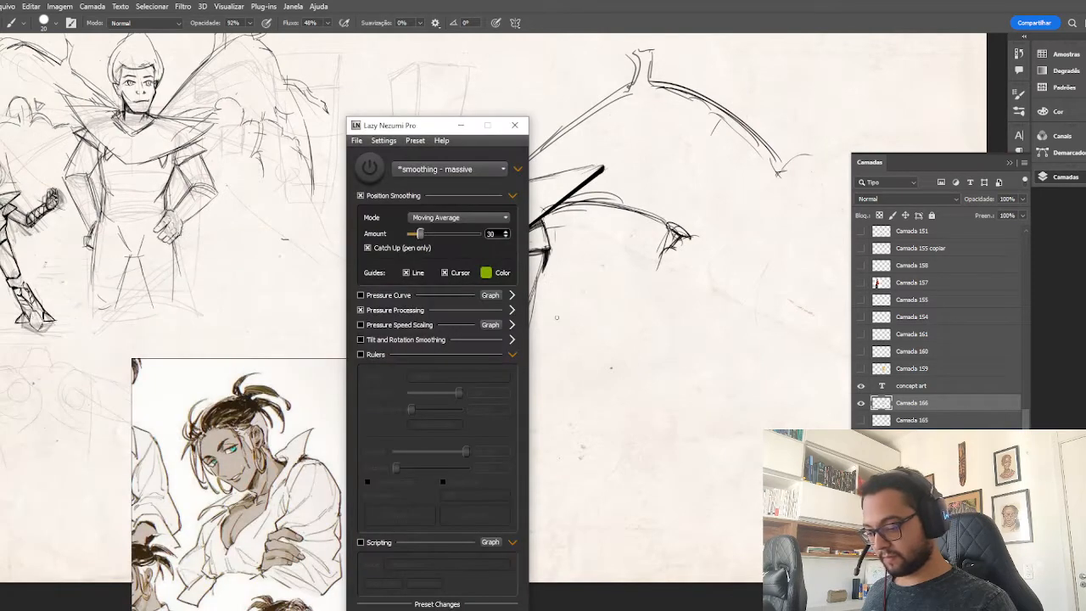
left_click(370, 171)
left_click(461, 127)
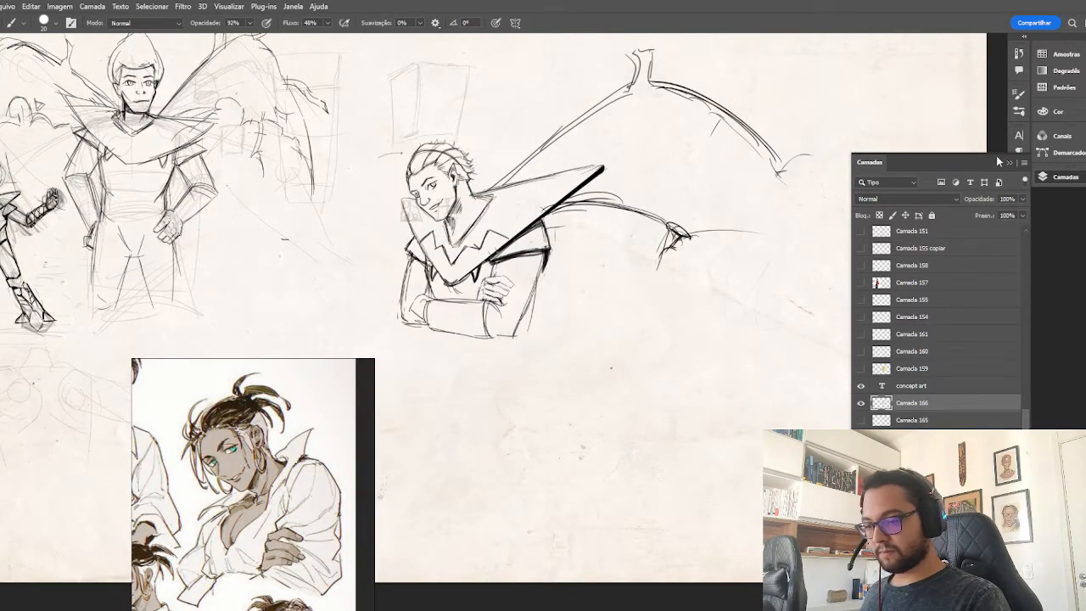
left_click(1009, 162)
left_click_drag(739, 263, 805, 296)
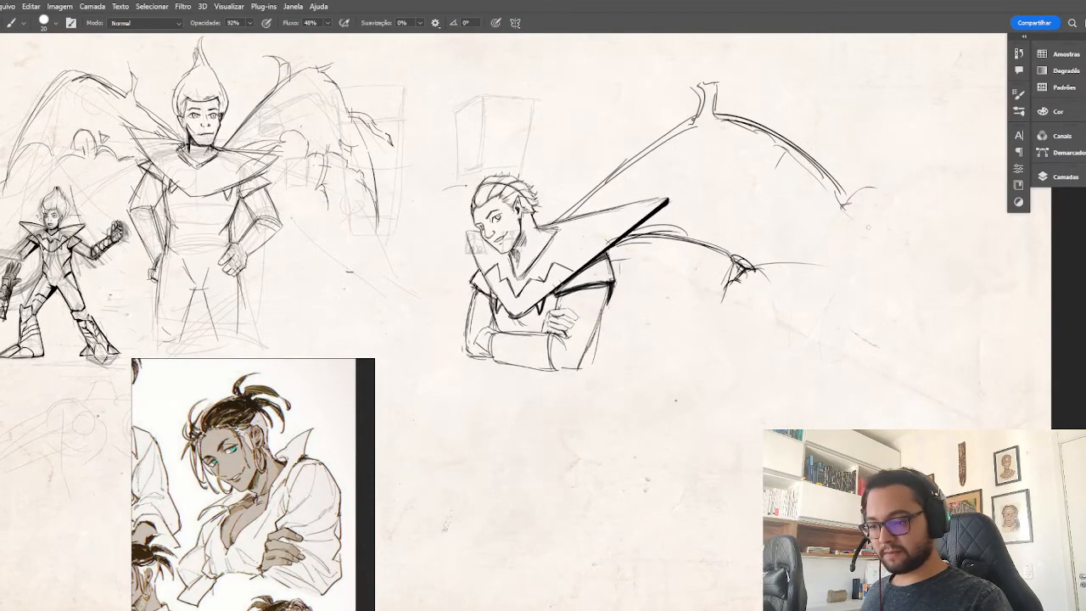
Erase the clawed tip and stray curve at the end of the lower wing arm.
key("e")
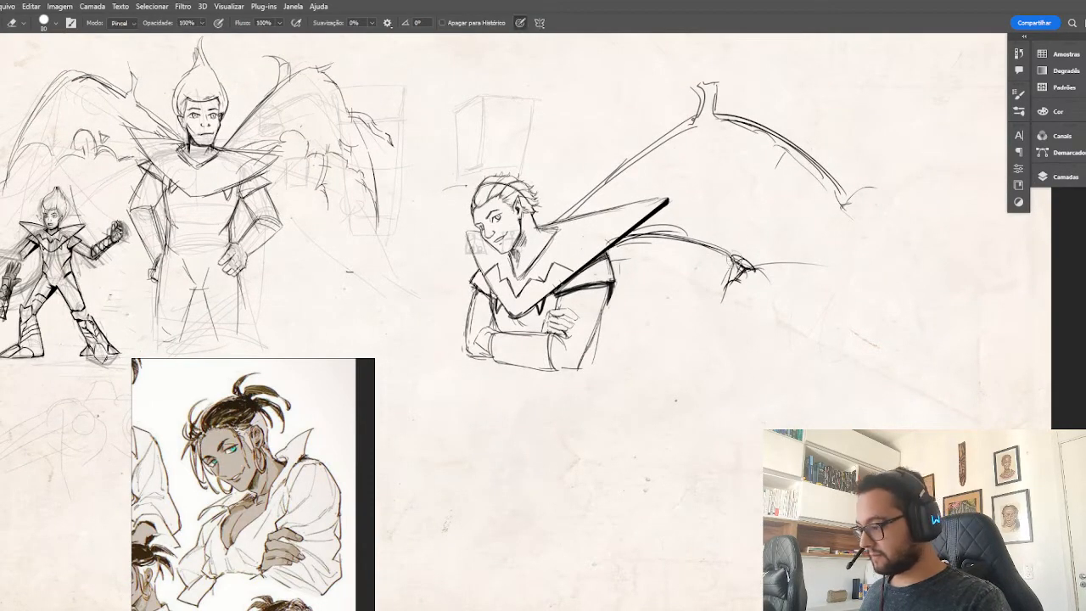
mouse_move(741, 233)
left_mouse_down()
mouse_move(731, 280)
mouse_move(747, 258)
mouse_move(841, 268)
left_mouse_up()
mouse_move(713, 277)
left_mouse_down()
mouse_move(732, 259)
mouse_move(725, 284)
left_mouse_up()
Sketch a vertical strut down from the upper wing joint and a rounded membrane closing the lower wing arm.
key("b")
left_click_drag(707, 117, 714, 281)
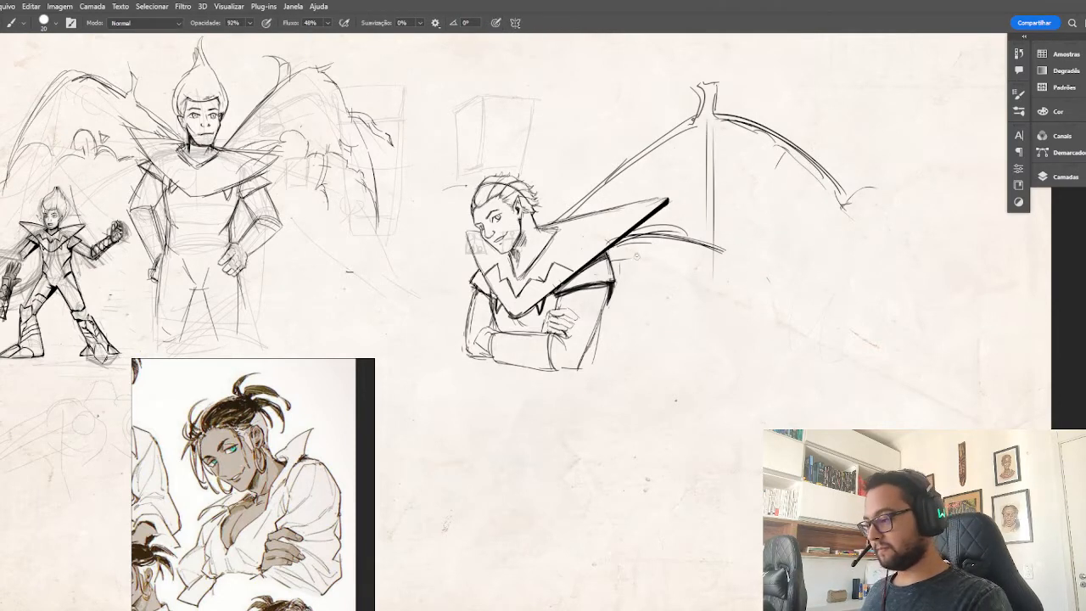
mouse_move(660, 232)
left_mouse_down()
mouse_move(724, 252)
mouse_move(697, 215)
mouse_move(728, 256)
left_mouse_up()
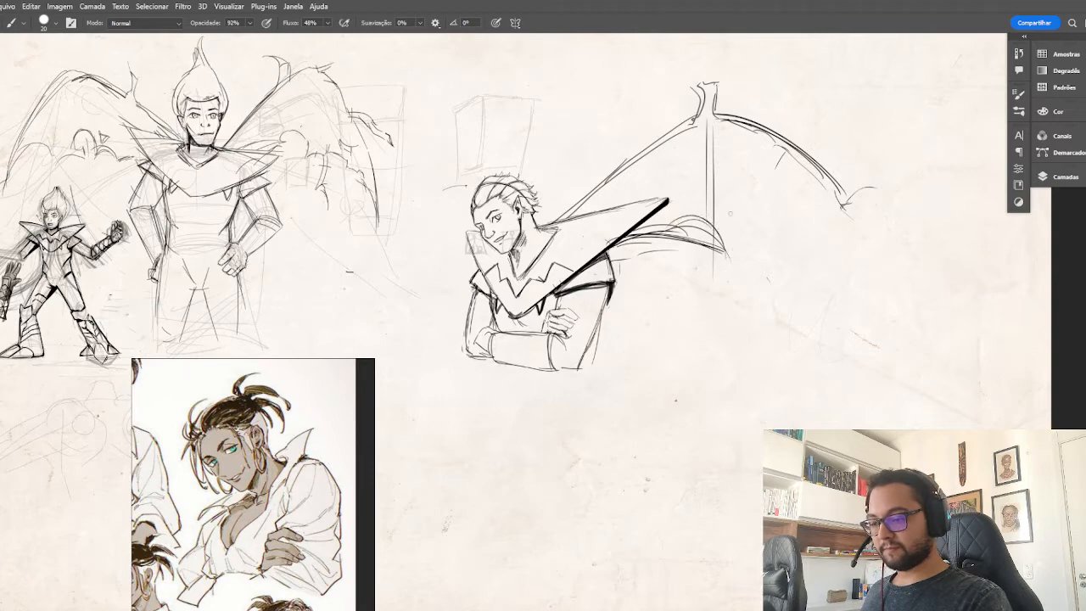
left_click_drag(706, 120, 711, 225)
left_click_drag(707, 150, 711, 227)
left_click_drag(707, 234, 598, 259)
Sketch a horizontal cylinder with curved end ellipses in the empty area below the crossed-arms figure.
mouse_move(779, 340)
left_mouse_down()
mouse_move(731, 331)
mouse_move(792, 323)
left_mouse_up()
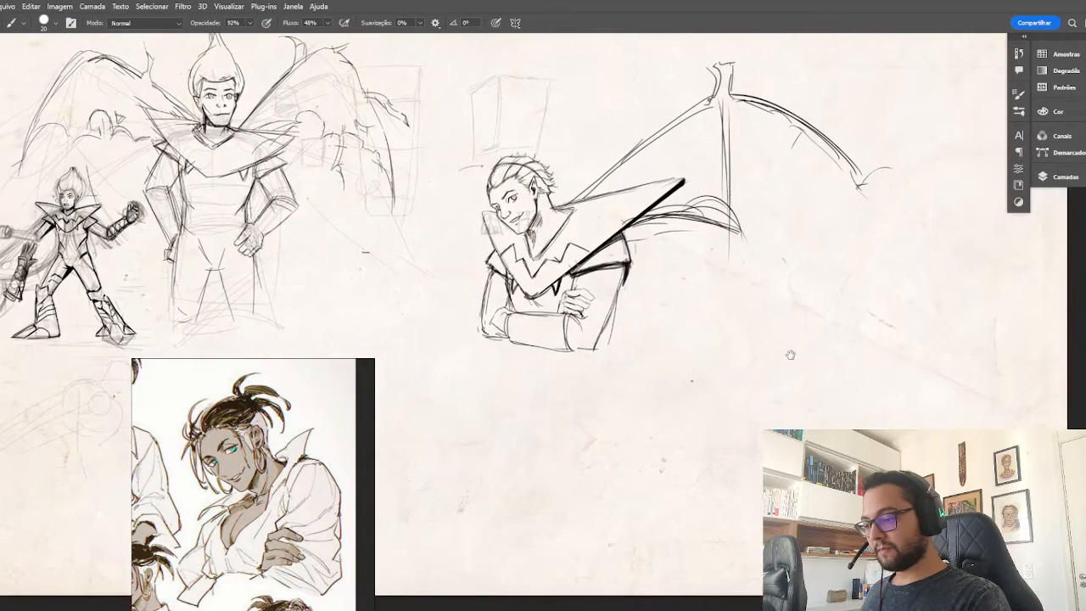
left_click_drag(650, 381, 694, 263)
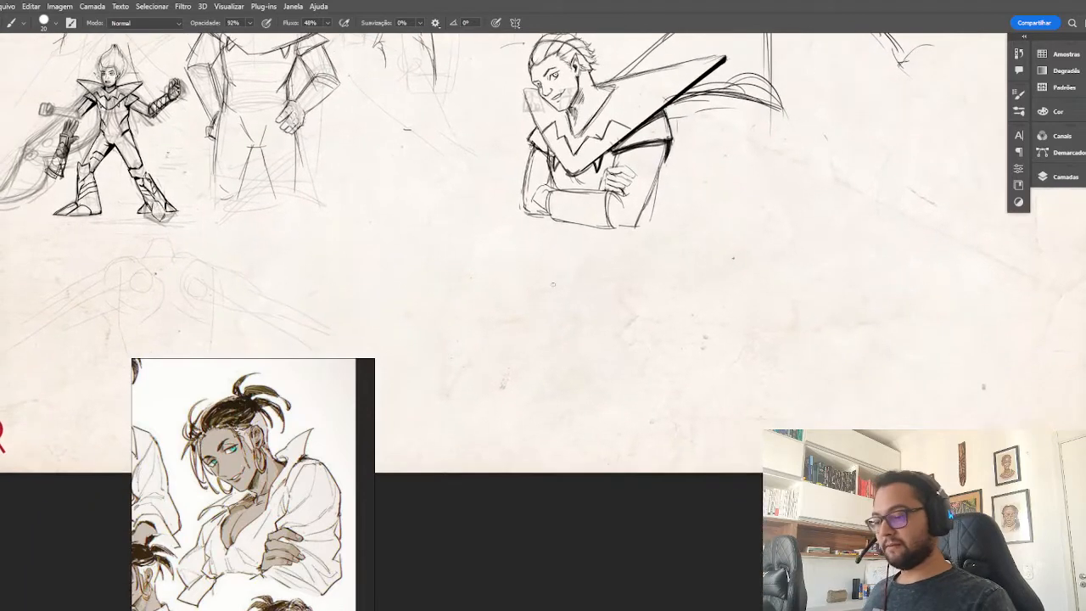
mouse_move(560, 280)
left_mouse_down()
mouse_move(686, 372)
mouse_move(608, 407)
mouse_move(683, 372)
left_mouse_up()
mouse_move(611, 273)
left_mouse_down()
mouse_move(670, 395)
mouse_move(682, 368)
mouse_move(638, 406)
left_mouse_up()
mouse_move(559, 283)
left_mouse_down()
mouse_move(527, 295)
mouse_move(584, 404)
left_mouse_up()
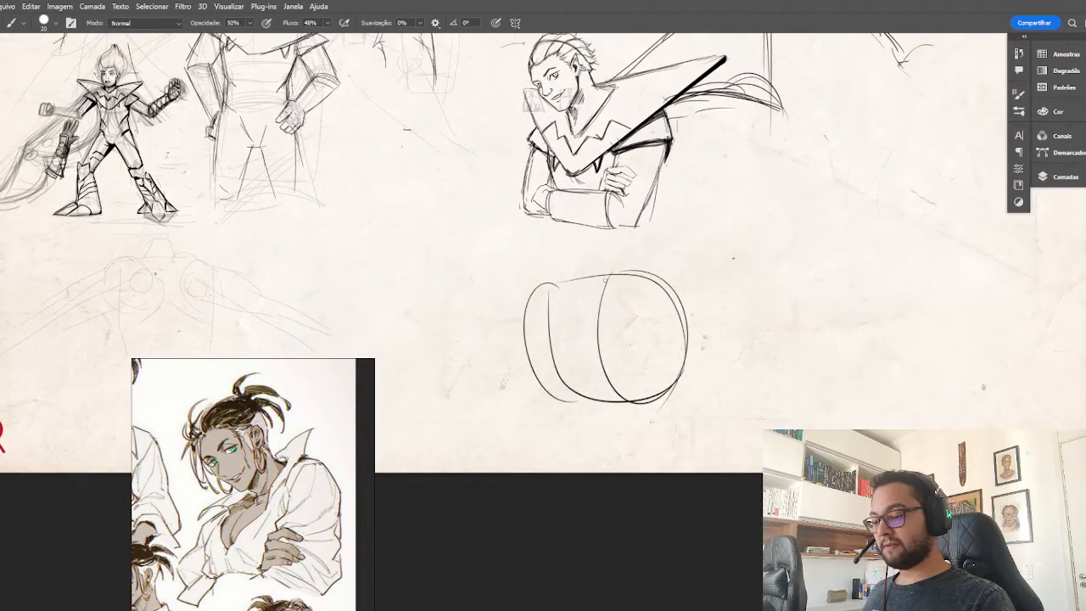
mouse_move(565, 280)
left_mouse_down()
mouse_move(612, 266)
mouse_move(677, 395)
mouse_move(632, 268)
left_mouse_up()
Draw two curved arrows pointing at the cylinder from opposite sides.
mouse_move(836, 192)
left_mouse_down()
mouse_move(746, 222)
mouse_move(702, 262)
left_mouse_up()
left_click_drag(695, 248, 706, 271)
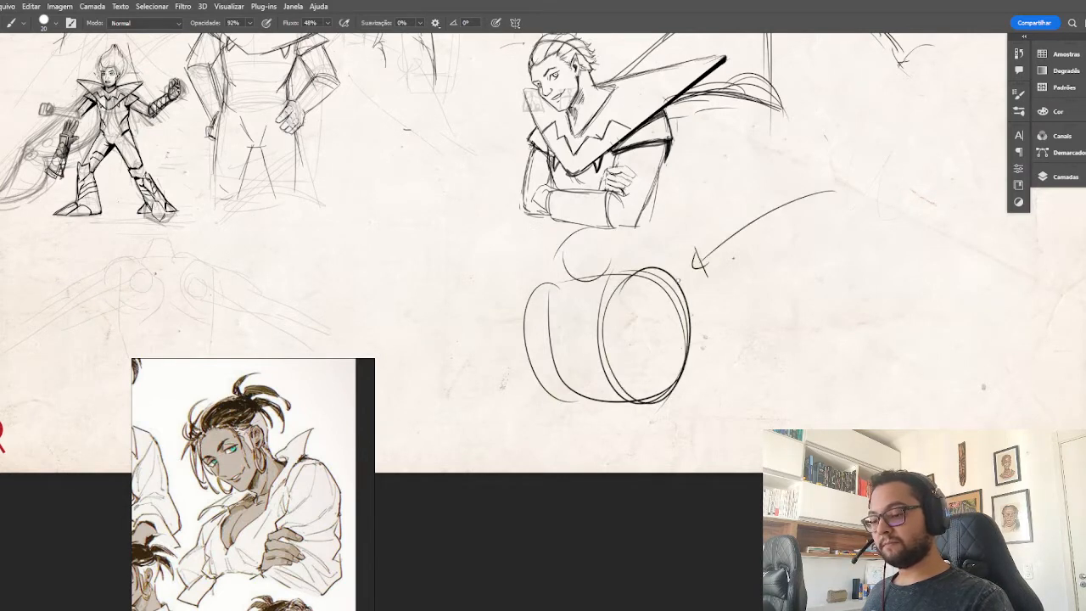
left_click_drag(345, 315, 486, 321)
left_click_drag(488, 315, 489, 333)
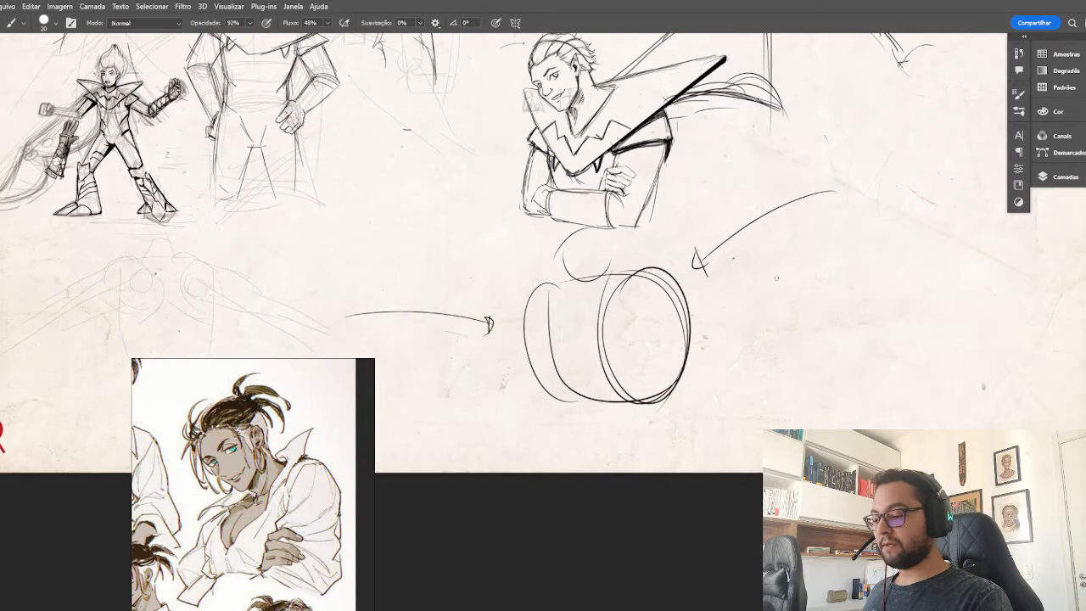
left_click_drag(776, 278, 727, 395)
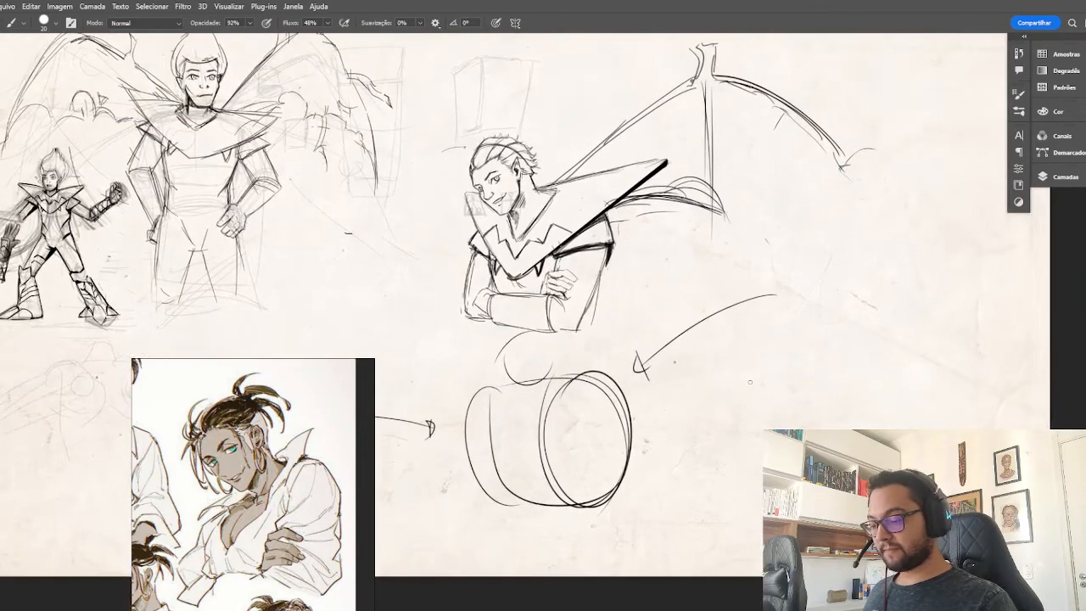
Undo the latest arrow strokes and erase the rest of the cylinder study below the figure.
key("ctrl+z")
key("ctrl+z")
key("ctrl+z")
key("ctrl+z")
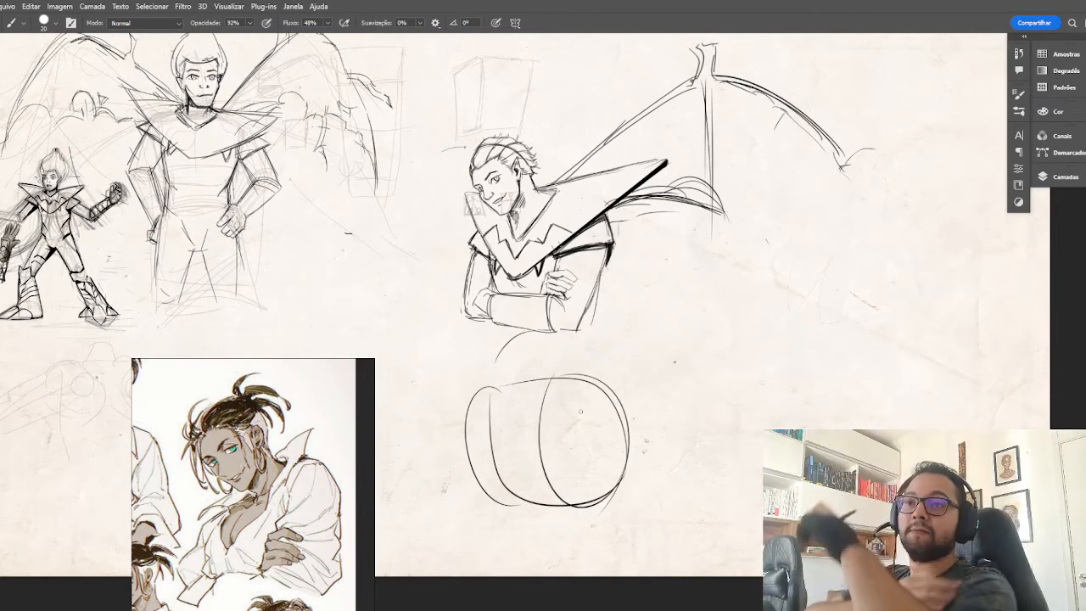
key("e")
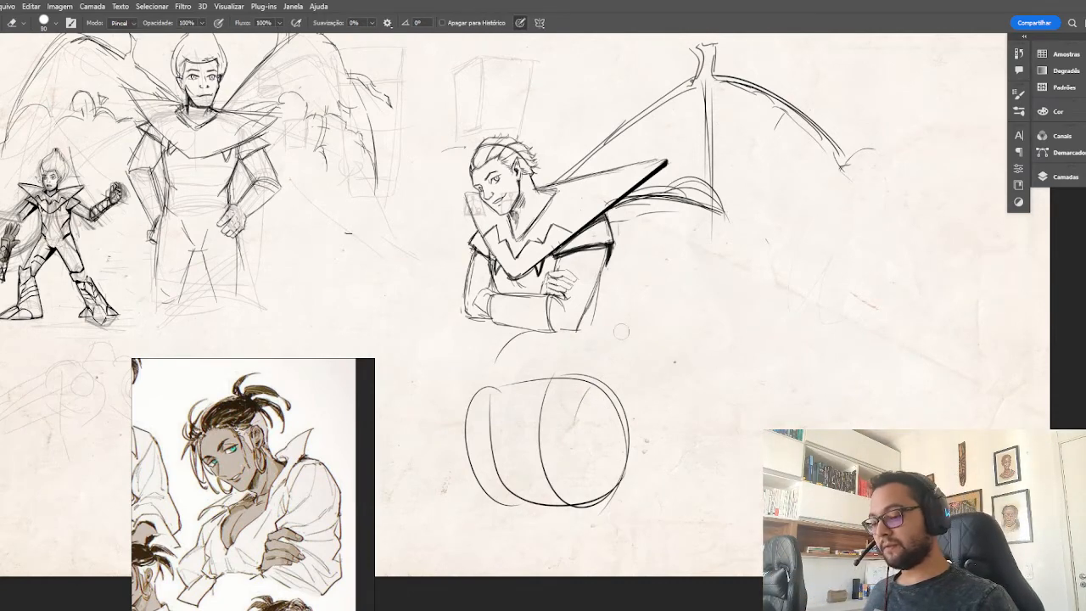
mouse_move(597, 374)
left_mouse_down()
mouse_move(515, 504)
mouse_move(485, 383)
mouse_move(477, 469)
mouse_move(551, 435)
mouse_move(551, 482)
mouse_move(574, 371)
mouse_move(490, 366)
left_mouse_up()
key("b")
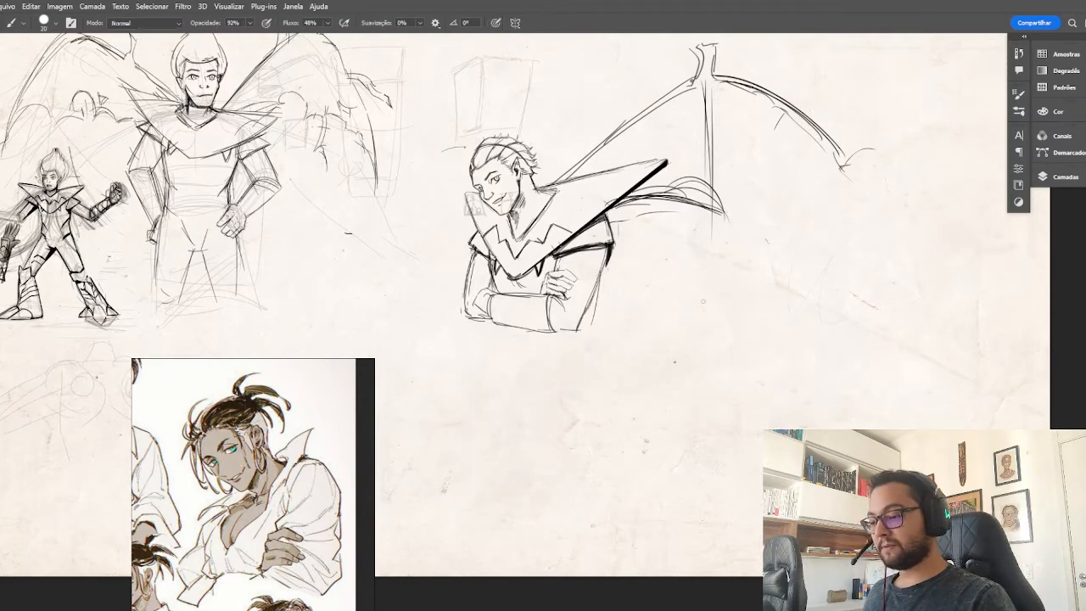
Erase most of the crossed-arms figure's old wing, keeping the short upper arm lines behind the collar.
left_click_drag(703, 296, 673, 347)
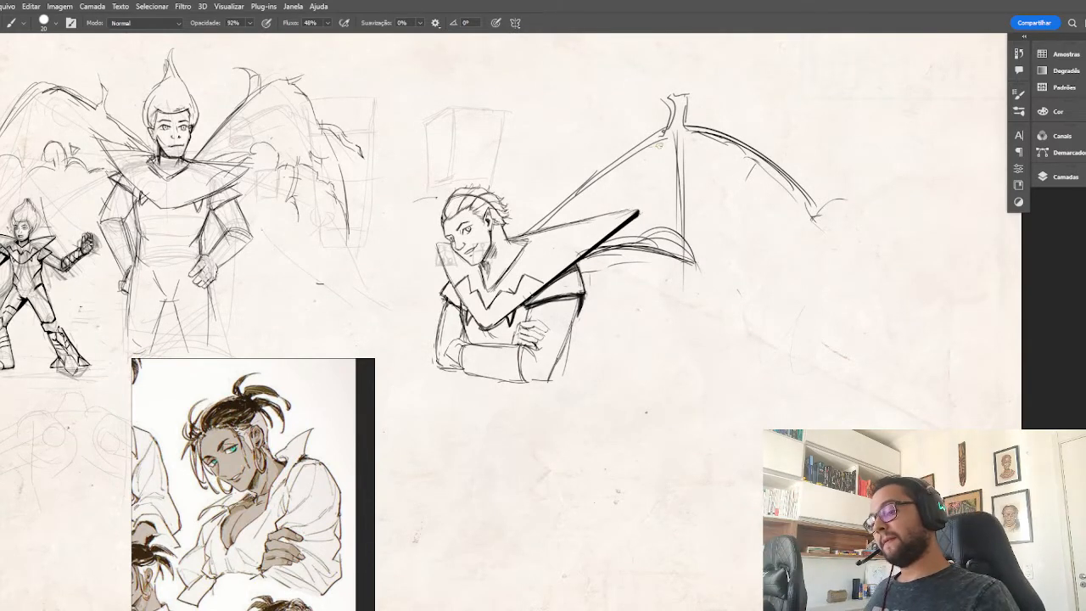
key("e")
mouse_move(813, 192)
left_mouse_down()
mouse_move(728, 129)
mouse_move(721, 108)
mouse_move(614, 283)
mouse_move(640, 244)
left_mouse_up()
left_click_drag(817, 212, 821, 250)
key("b")
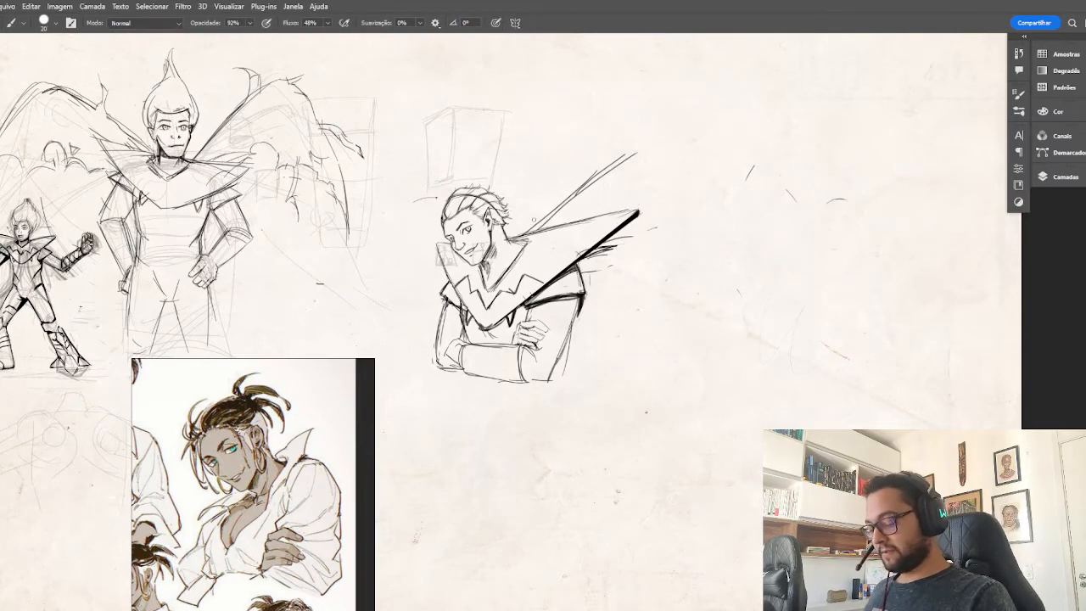
Rough in a taller wing with a curved upper arm, a pointed joint and a long sweeping outer edge.
left_click_drag(533, 223, 611, 123)
mouse_move(569, 177)
left_mouse_down()
mouse_move(629, 110)
mouse_move(687, 78)
mouse_move(747, 151)
left_mouse_up()
left_click_drag(752, 105, 863, 414)
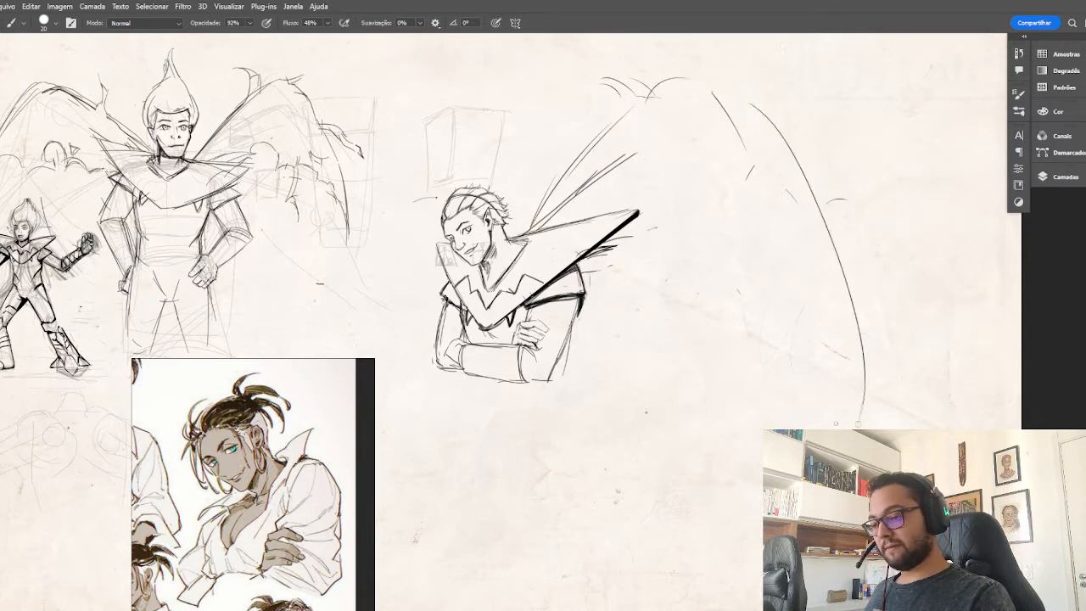
Sketch the wing's curved inner fold, the long descending double strut and the converging lines of its tip.
left_click_drag(592, 258, 652, 228)
mouse_move(665, 94)
left_mouse_down()
mouse_move(686, 234)
mouse_move(666, 174)
left_mouse_up()
left_click_drag(675, 239, 761, 414)
left_click_drag(670, 184, 784, 427)
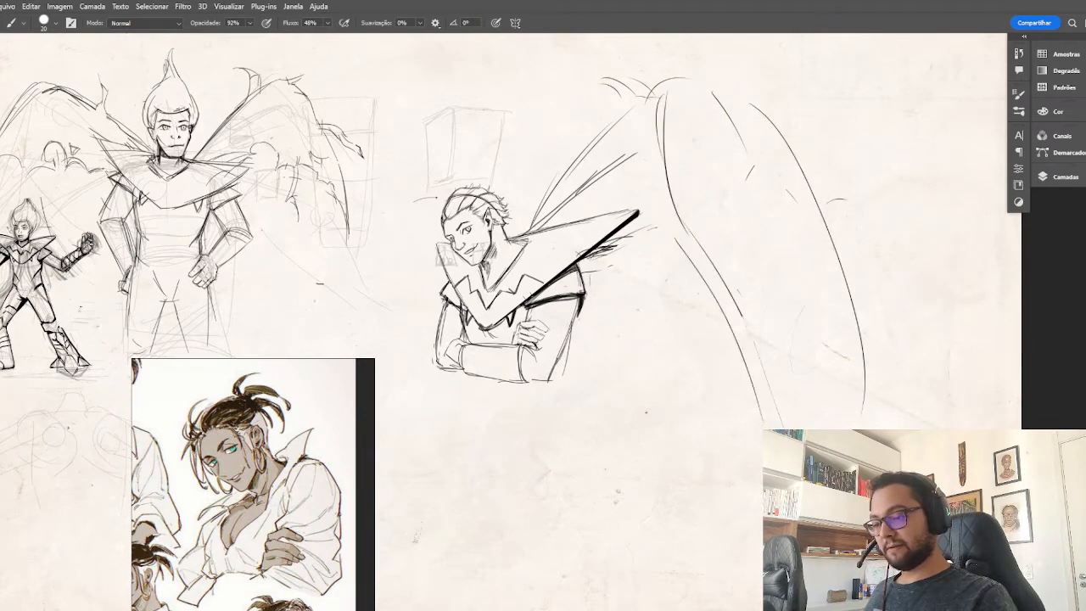
left_click_drag(742, 316, 788, 430)
mouse_move(836, 291)
left_mouse_down()
mouse_move(833, 407)
mouse_move(816, 421)
left_mouse_up()
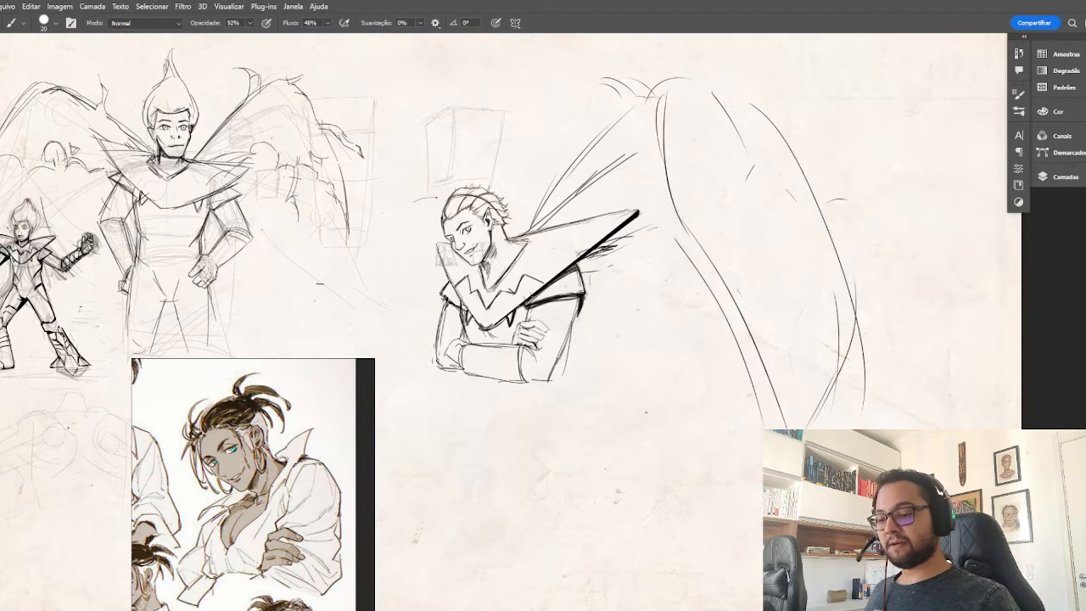
Connect the lower wing arm to its joint, add a peak on top and restate the outer edge.
left_click_drag(607, 258, 677, 217)
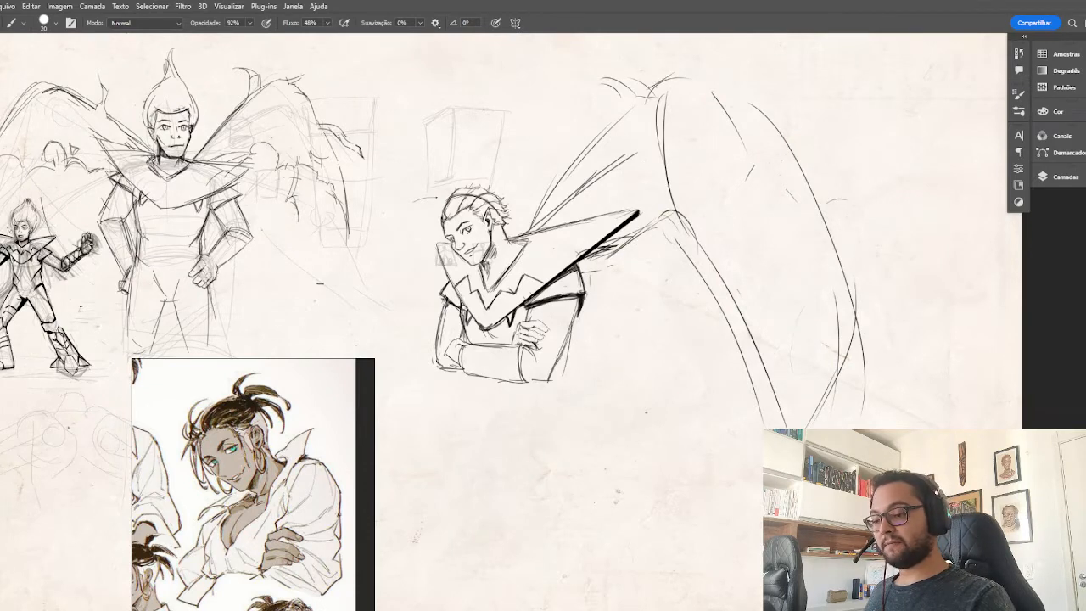
mouse_move(681, 64)
left_mouse_down()
mouse_move(820, 218)
mouse_move(844, 382)
left_mouse_up()
mouse_move(656, 204)
left_mouse_down()
mouse_move(697, 91)
mouse_move(681, 106)
mouse_move(737, 143)
left_mouse_up()
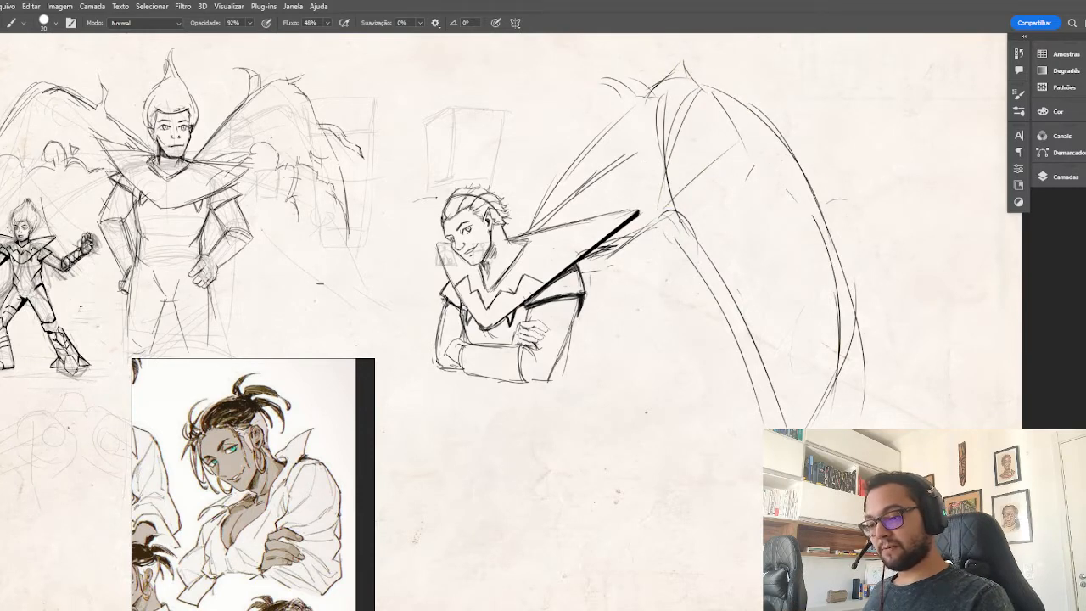
Reinforce the descending inner strut, add a cross band near the wing's end and taper the lower tip.
mouse_move(681, 220)
left_mouse_down()
mouse_move(718, 265)
mouse_move(679, 223)
mouse_move(738, 318)
left_mouse_up()
mouse_move(752, 361)
left_mouse_down()
mouse_move(851, 338)
mouse_move(840, 332)
left_mouse_up()
left_click_drag(756, 357, 772, 430)
left_click_drag(834, 245, 817, 383)
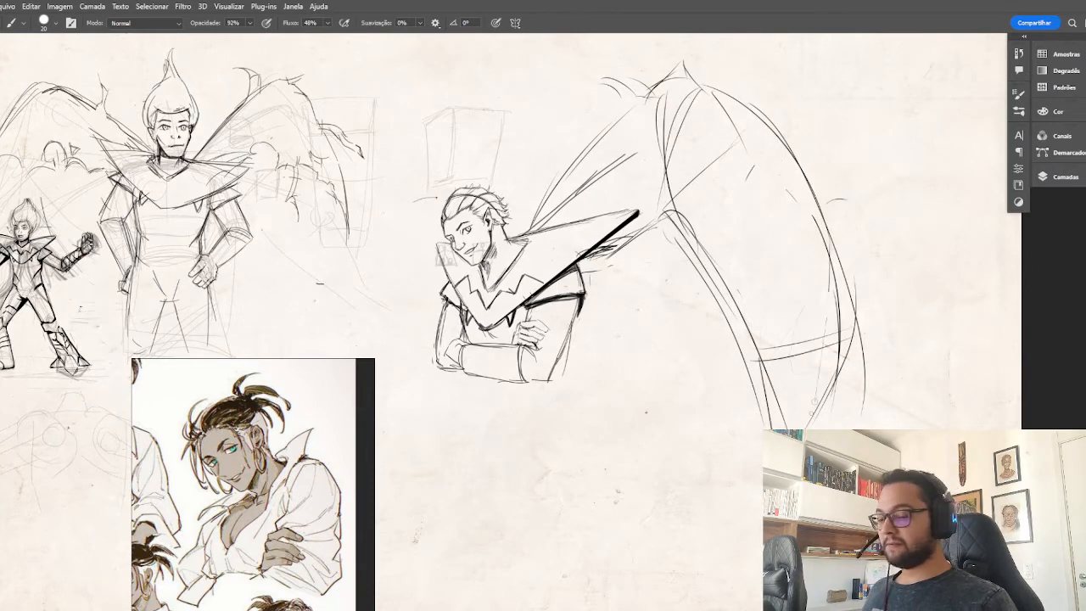
left_click_drag(829, 292, 804, 430)
left_click_drag(821, 367, 801, 429)
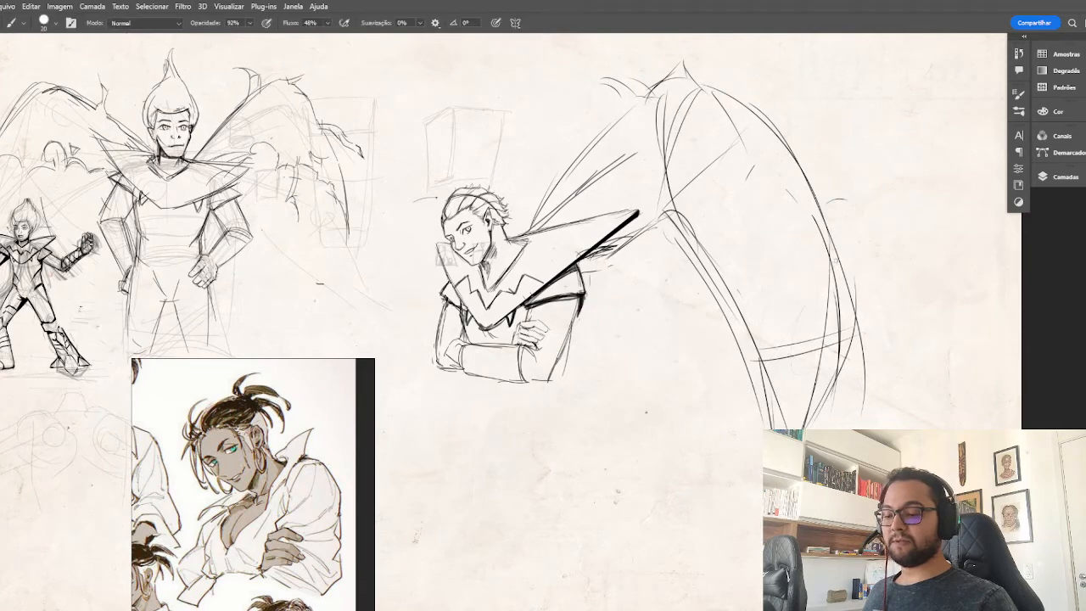
Erase the overlapping outer wing lines and redraw them as one clean curve running down to the tip.
key("e")
mouse_move(838, 174)
left_mouse_down()
mouse_move(831, 315)
mouse_move(860, 395)
left_mouse_up()
key("b")
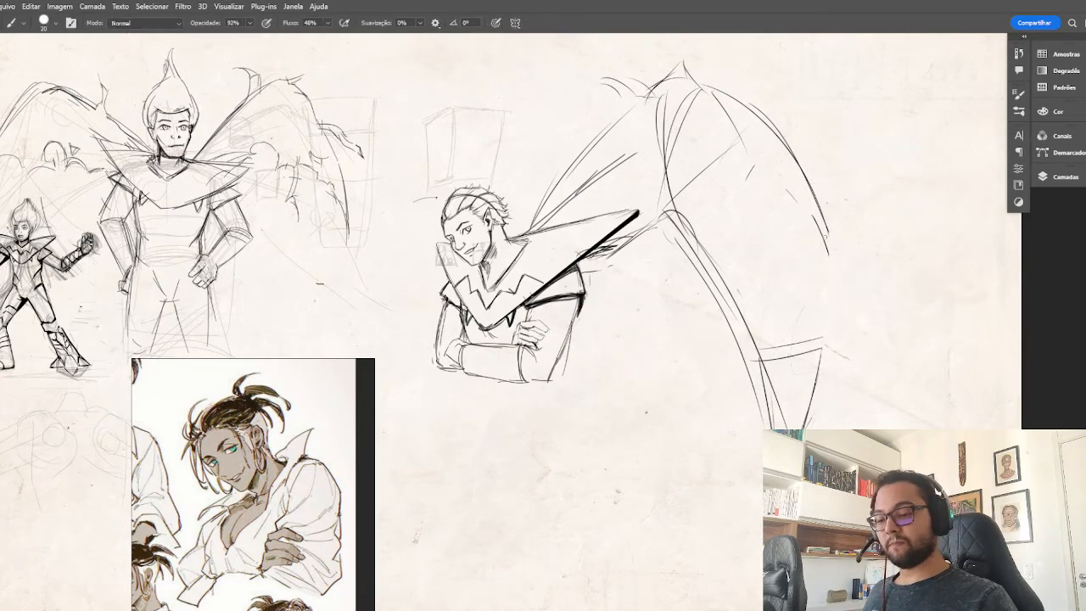
left_click_drag(823, 230, 813, 429)
Draw the lower wing arm's curved upper contour above the collar and erase the stray construction lines inside the wing.
mouse_move(679, 214)
left_mouse_down()
mouse_move(621, 236)
mouse_move(589, 282)
left_mouse_up()
left_click_drag(584, 222, 679, 230)
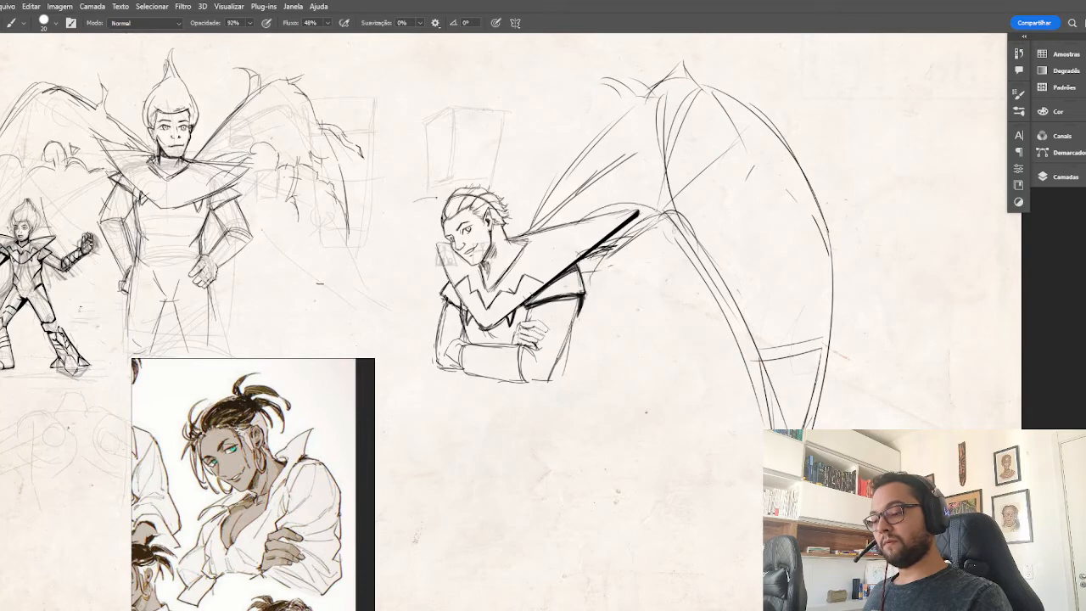
left_click_drag(587, 216, 655, 205)
key("e")
mouse_move(555, 202)
left_mouse_down()
mouse_move(670, 107)
mouse_move(673, 153)
left_mouse_up()
key("b")
Try large oval guide strokes behind the head and around the outer wing, and undo them.
left_click_drag(842, 346, 865, 321)
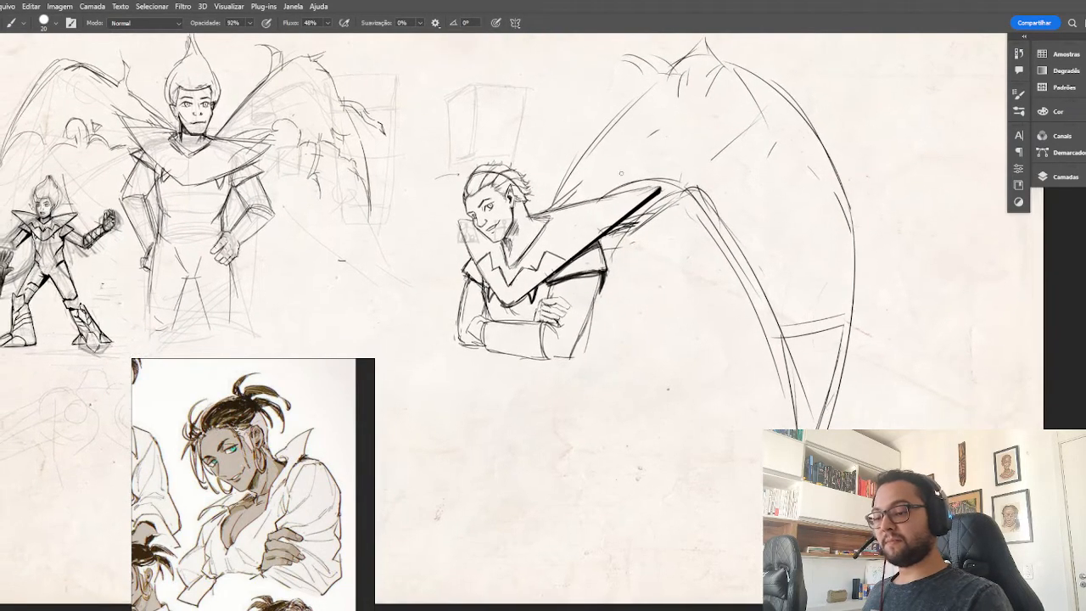
mouse_move(553, 99)
left_mouse_down()
mouse_move(555, 222)
mouse_move(556, 125)
mouse_move(544, 166)
left_mouse_up()
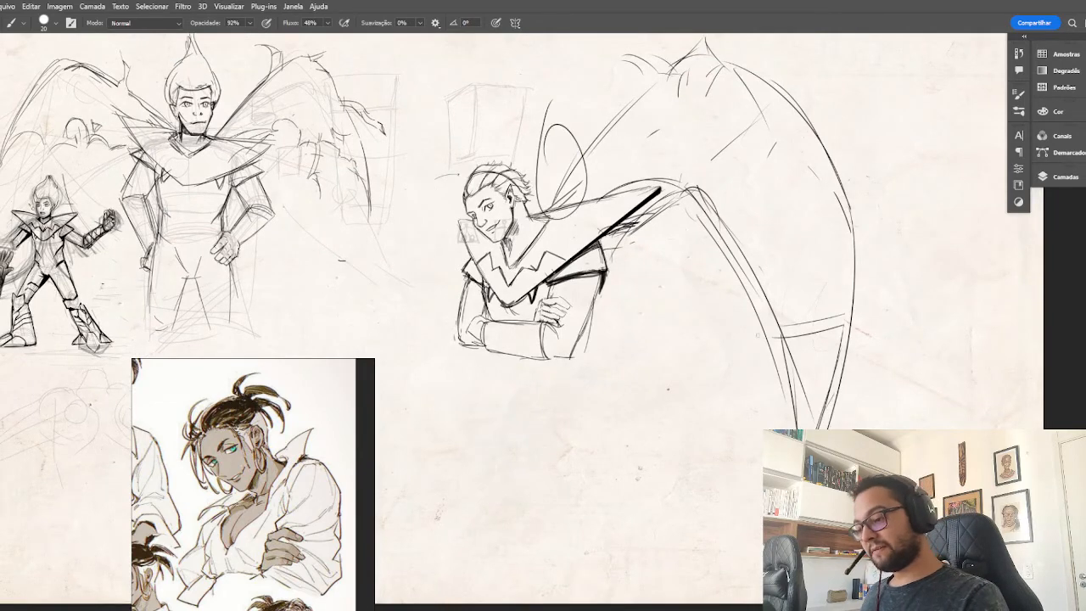
key("ctrl+z")
mouse_move(853, 266)
left_mouse_down()
mouse_move(806, 288)
mouse_move(857, 134)
left_mouse_up()
mouse_move(864, 212)
left_mouse_down()
mouse_move(647, 390)
mouse_move(823, 167)
left_mouse_up()
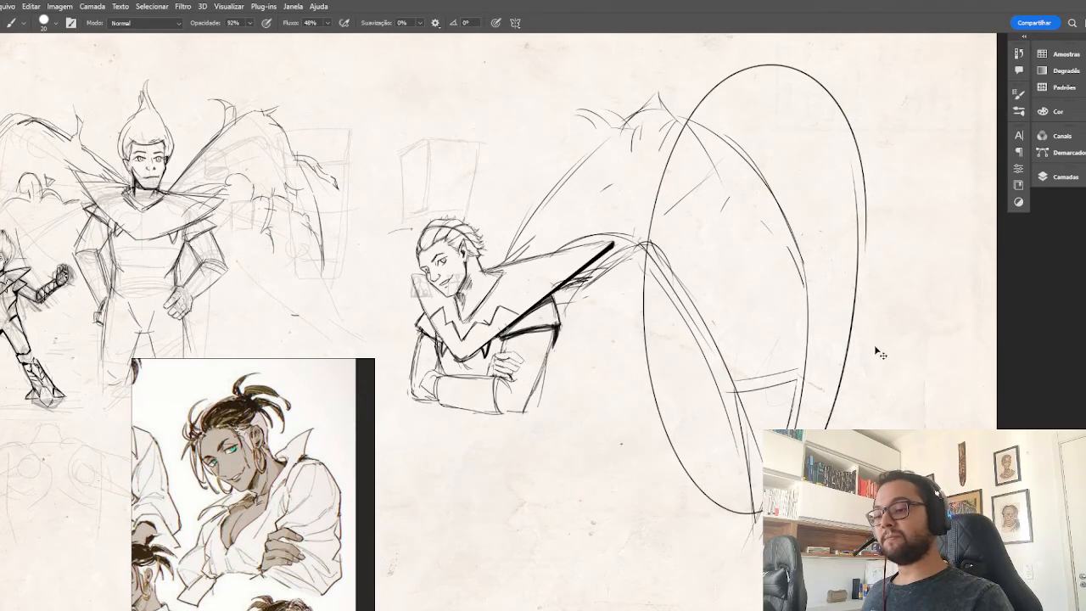
key("ctrl+z")
key("ctrl+z")
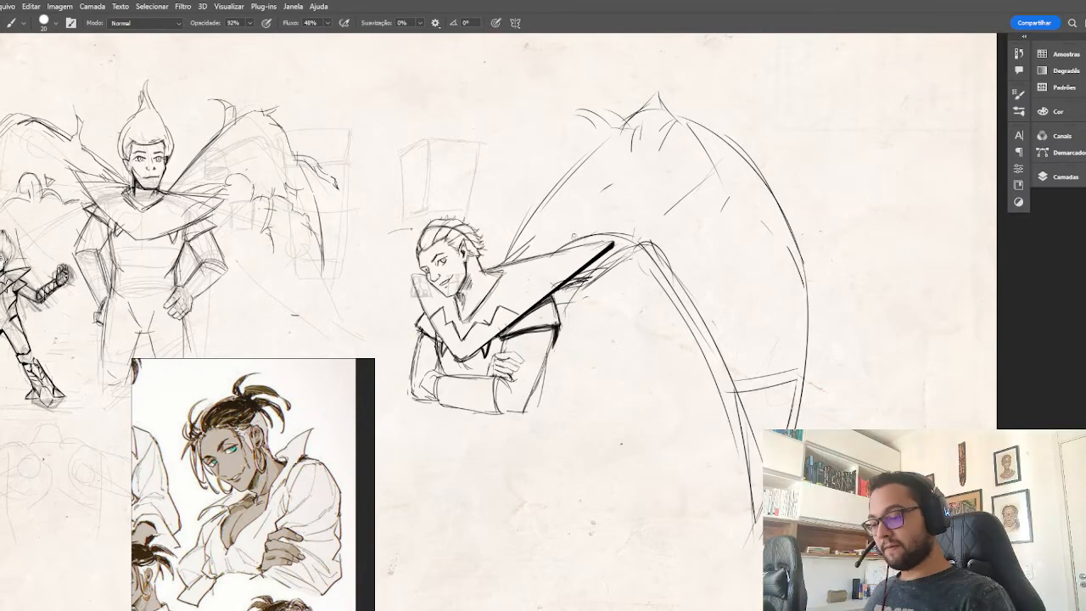
Add rounded overlapping arcs along the lower wing arm, from above the collar tip down the inner strut.
left_click_drag(574, 237, 605, 227)
left_click_drag(702, 311, 751, 319)
left_click_drag(645, 231, 613, 255)
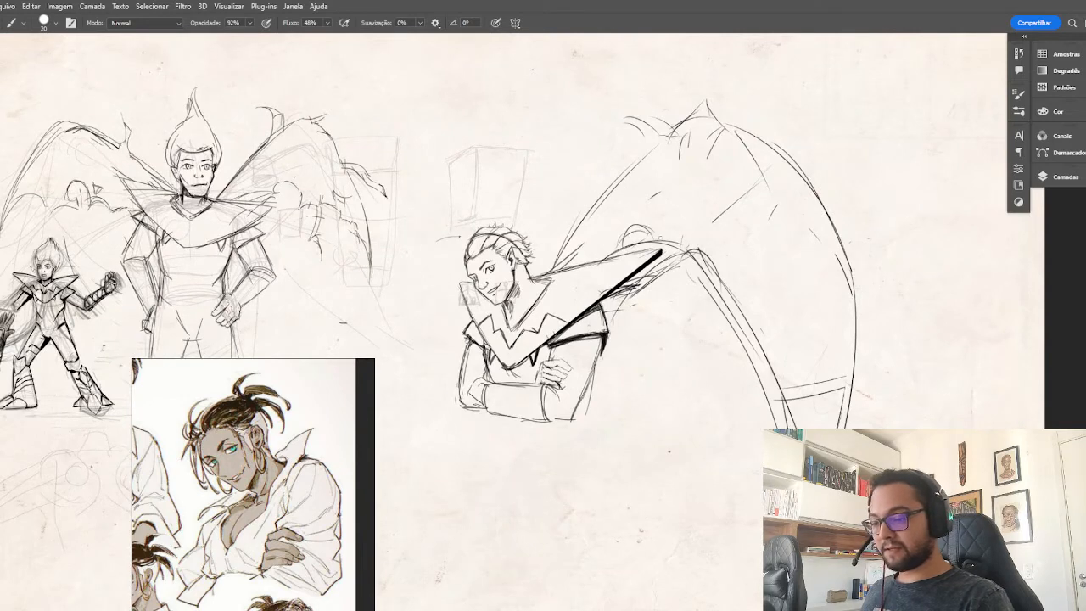
mouse_move(678, 239)
left_mouse_down()
mouse_move(726, 228)
mouse_move(741, 258)
mouse_move(734, 306)
mouse_move(723, 247)
mouse_move(728, 306)
mouse_move(778, 310)
mouse_move(727, 315)
left_mouse_up()
Browse the reference board from the crossed-arms drawings to the Black Clover images with the black-winged character.
scroll(344, 377, "down", 7)
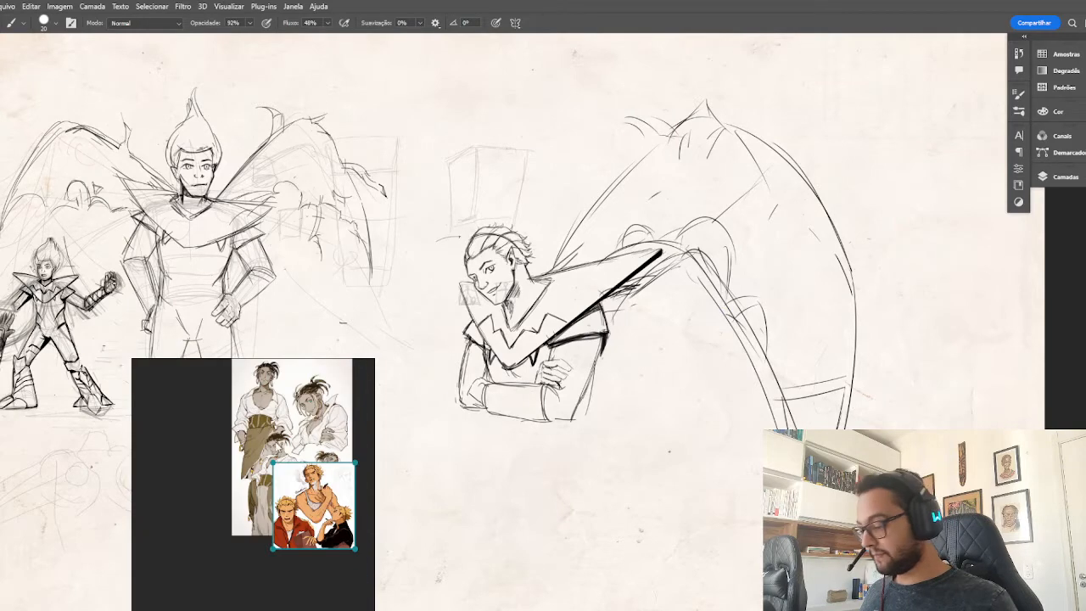
left_click_drag(363, 372, 273, 459)
scroll(323, 457, "up", 2)
scroll(323, 457, "up", 6)
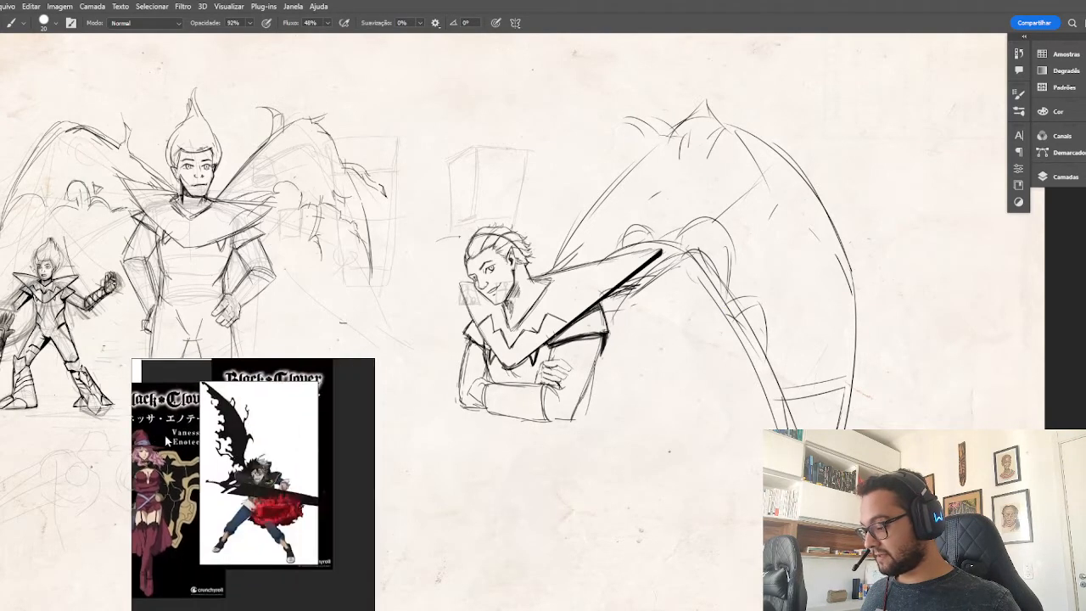
Enlarge the black-winged character in the reference, and sketch overlapping arcs and ragged strokes along the lower wing arm and inner strut.
left_click_drag(284, 457, 302, 481)
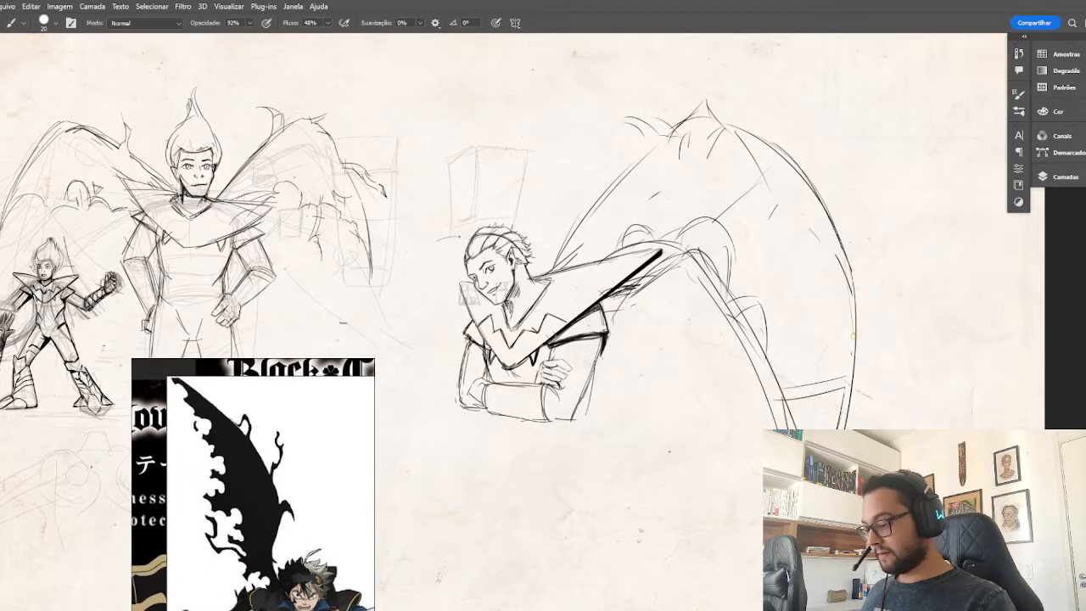
mouse_move(769, 353)
left_mouse_down()
mouse_move(794, 359)
mouse_move(759, 356)
mouse_move(747, 373)
left_mouse_up()
mouse_move(748, 371)
left_mouse_down()
mouse_move(755, 384)
mouse_move(787, 373)
mouse_move(791, 415)
left_mouse_up()
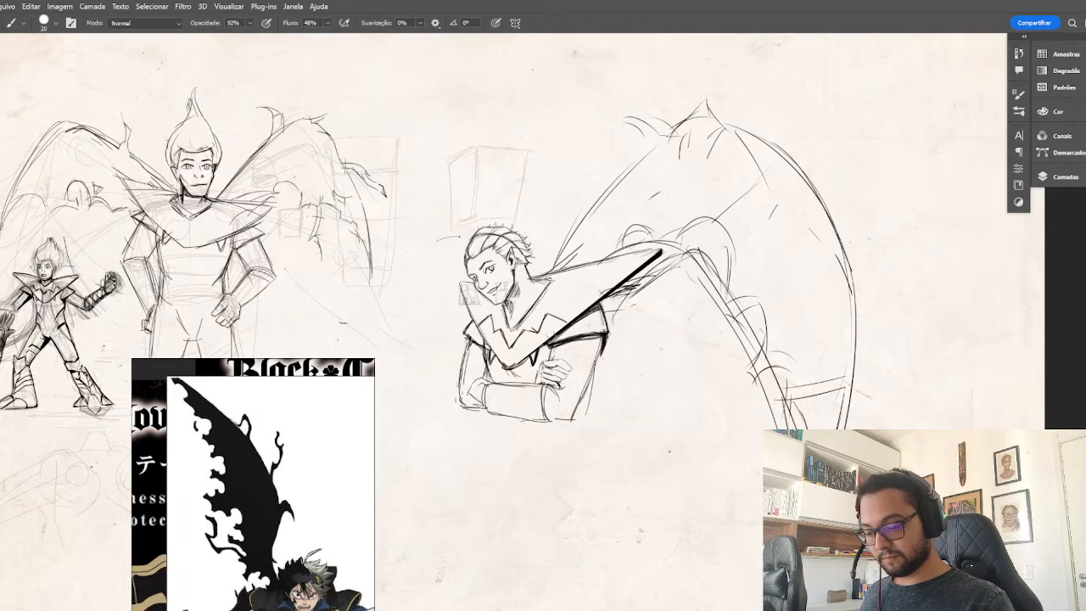
mouse_move(728, 240)
left_mouse_down()
mouse_move(724, 286)
mouse_move(725, 266)
mouse_move(691, 284)
mouse_move(748, 309)
mouse_move(759, 297)
mouse_move(684, 312)
left_mouse_up()
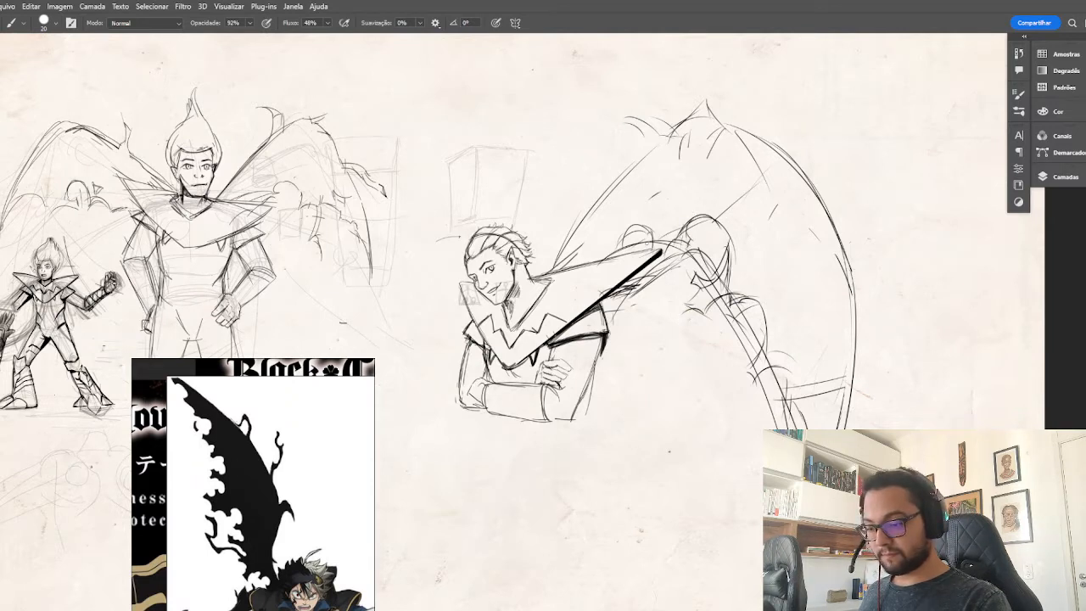
left_click_drag(630, 225, 611, 252)
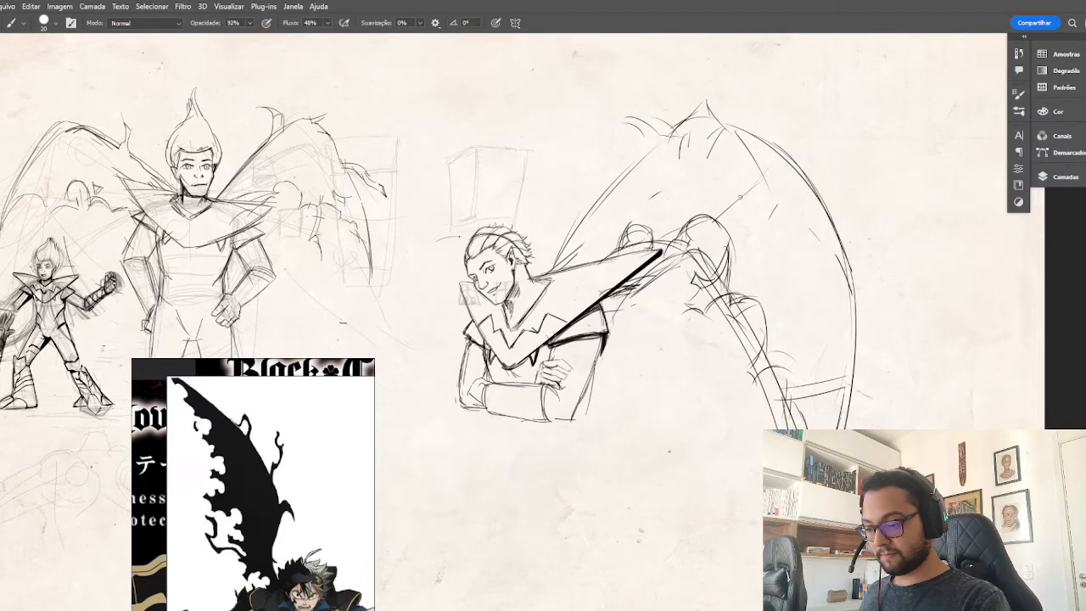
Add small pointed tufts and spikes above the lower wing arm and down the inner strut, following the ragged black wing.
left_click_drag(681, 202, 672, 229)
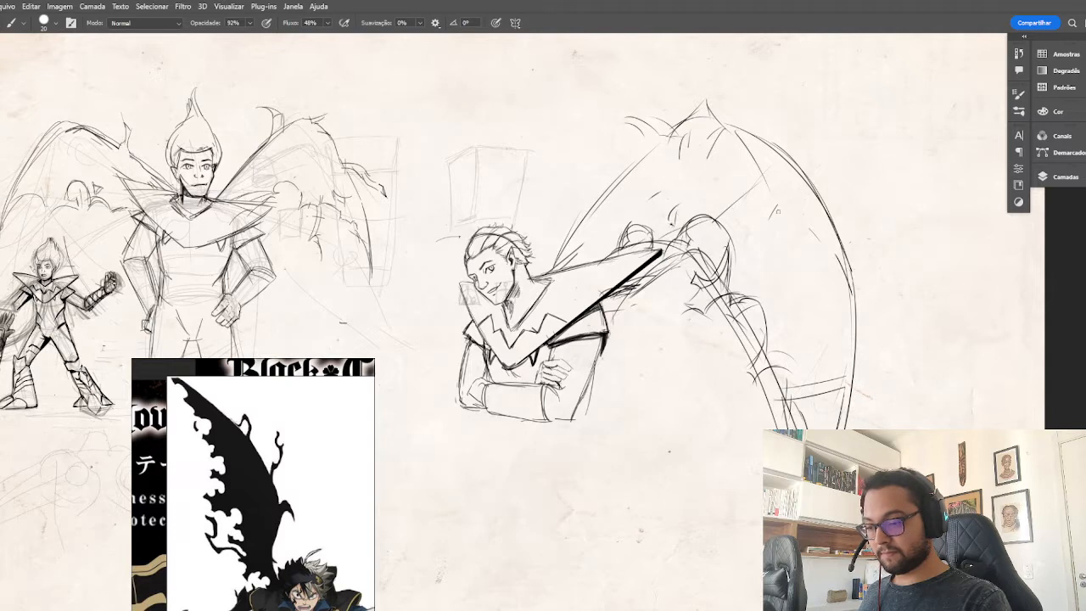
left_click_drag(740, 242, 726, 282)
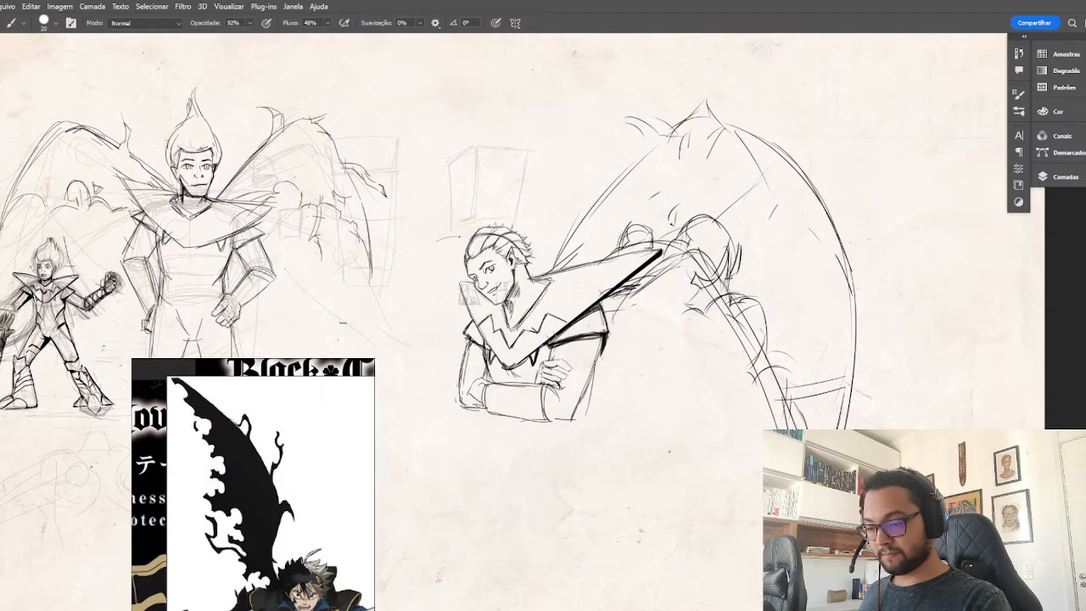
mouse_move(780, 338)
left_mouse_down()
mouse_move(774, 360)
mouse_move(779, 349)
left_mouse_up()
left_click_drag(761, 362, 782, 350)
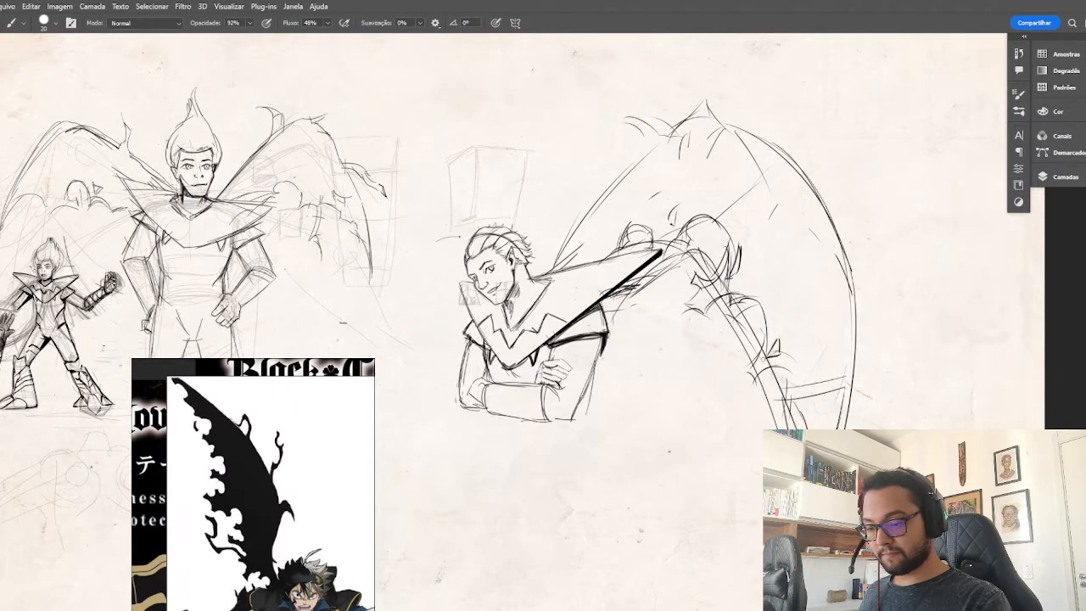
left_click_drag(812, 382, 798, 406)
mouse_move(739, 285)
left_mouse_down()
mouse_move(757, 293)
mouse_move(705, 307)
left_mouse_up()
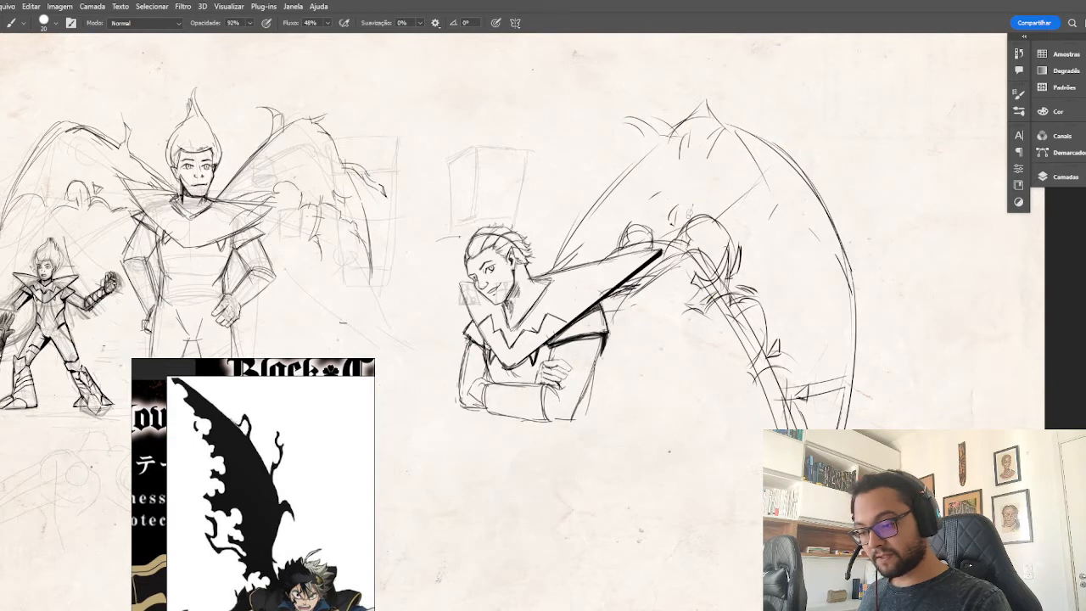
Sketch four small sample shard shapes outside the large wing's upper outer edge.
left_click_drag(832, 137, 845, 123)
mouse_move(845, 124)
left_mouse_down()
mouse_move(840, 144)
mouse_move(860, 124)
mouse_move(864, 142)
mouse_move(859, 129)
mouse_move(891, 150)
mouse_move(871, 156)
mouse_move(872, 137)
left_mouse_up()
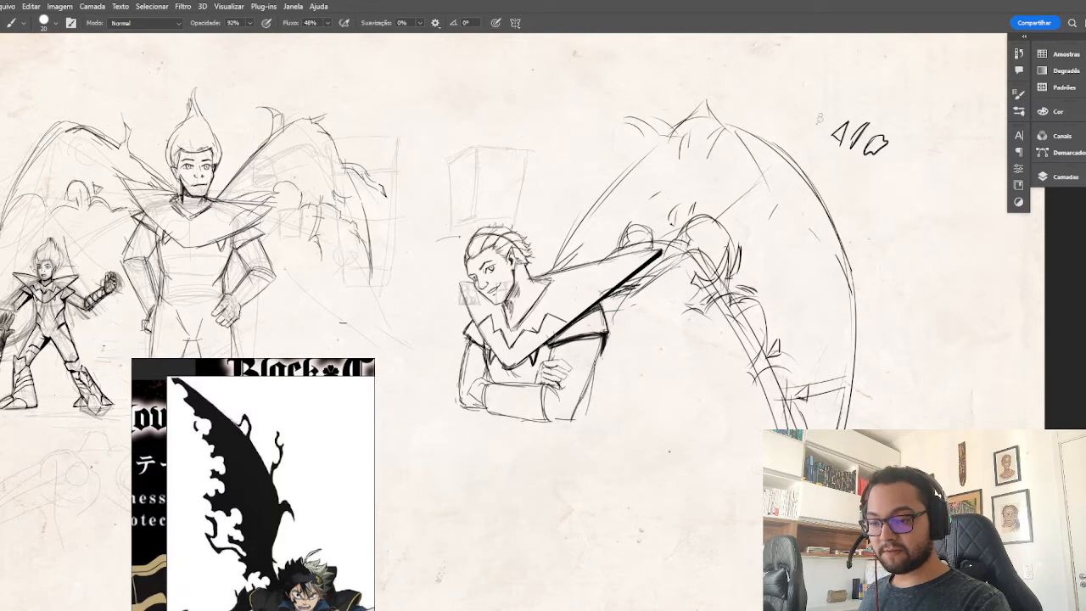
mouse_move(820, 114)
left_mouse_down()
mouse_move(818, 129)
mouse_move(830, 124)
mouse_move(817, 139)
left_mouse_up()
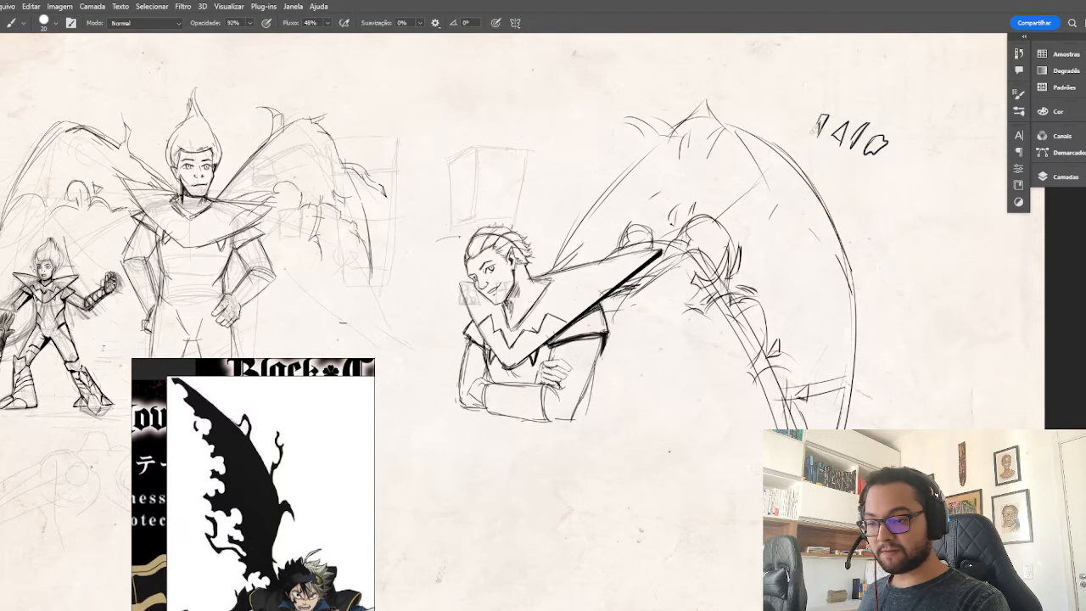
Erase the straight strut lines along the large wing's inner edge and below the lower wing arm, keeping the ragged marks.
left_click_drag(643, 215, 644, 181)
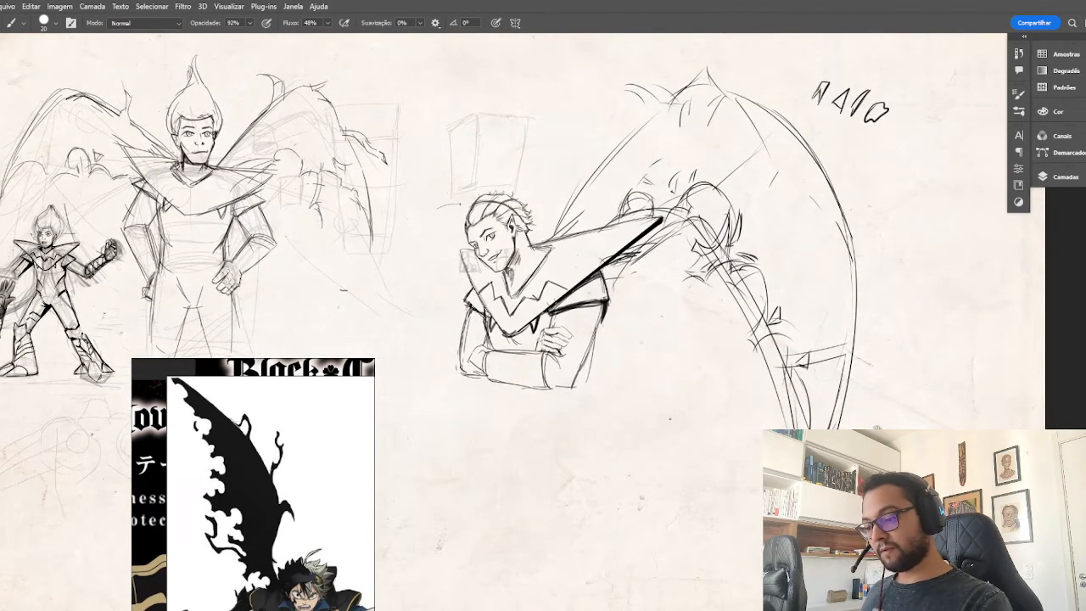
key("e")
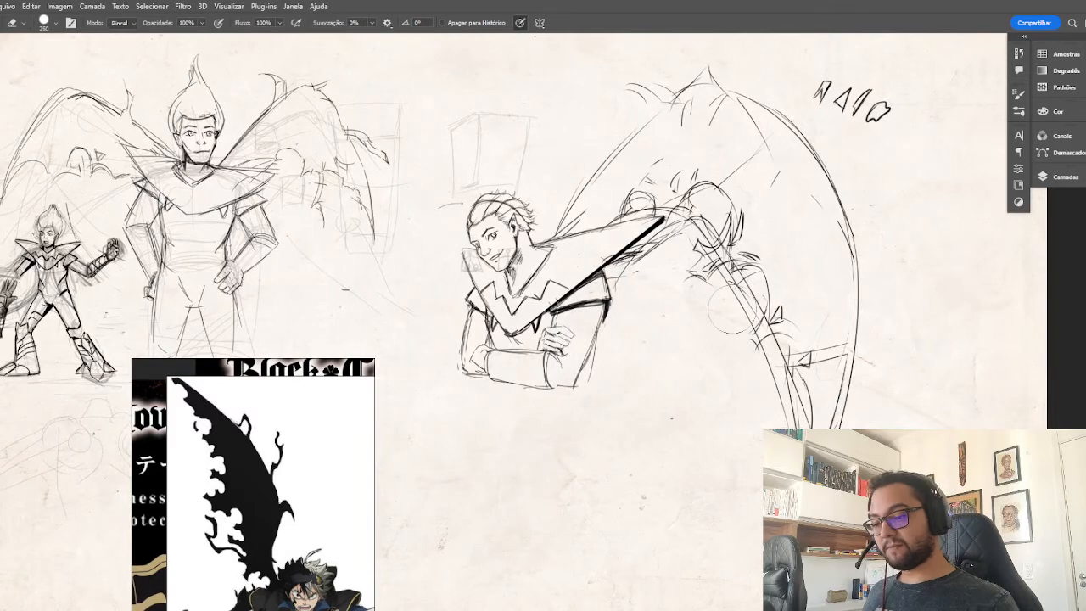
mouse_move(736, 304)
left_mouse_down()
mouse_move(771, 342)
mouse_move(756, 453)
mouse_move(790, 392)
mouse_move(756, 442)
mouse_move(743, 300)
left_mouse_up()
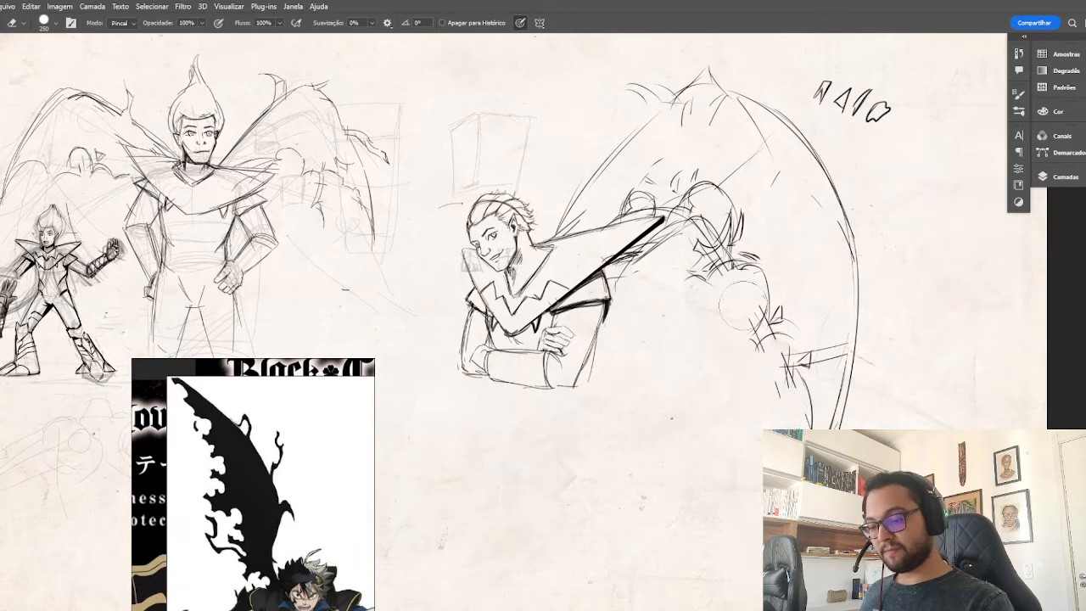
left_click_drag(712, 229, 663, 239)
key("ctrl+minus")
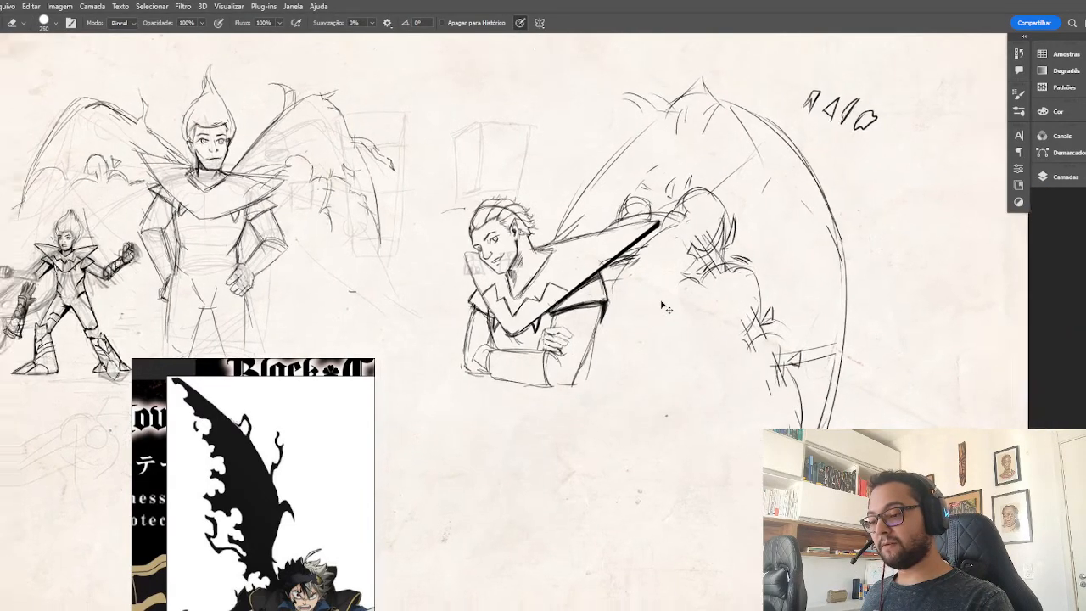
key("ctrl+minus")
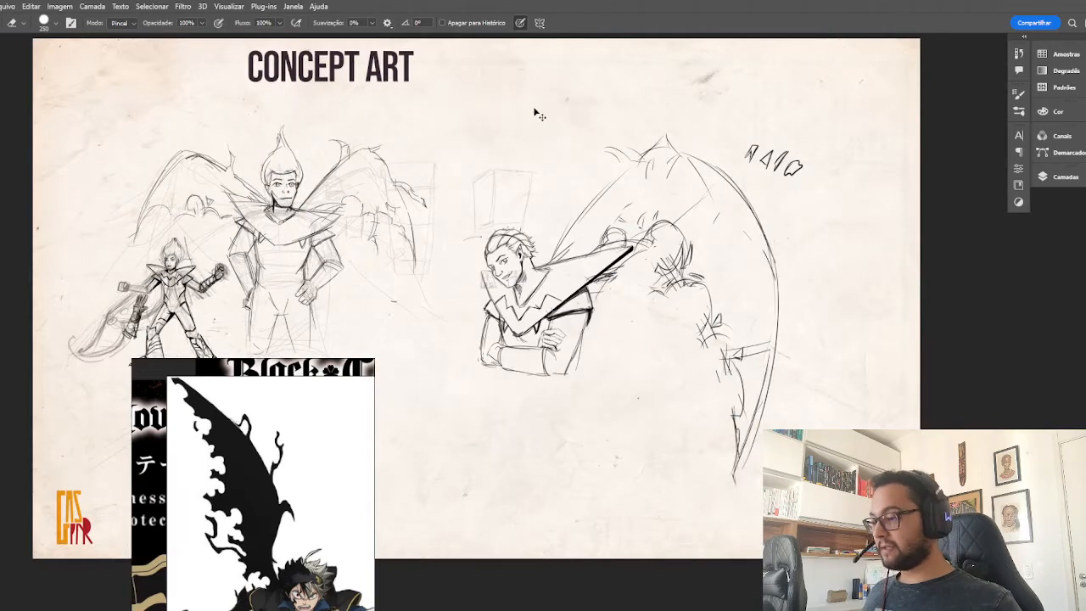
key("ctrl+plus")
scroll(653, 183, "up", 2)
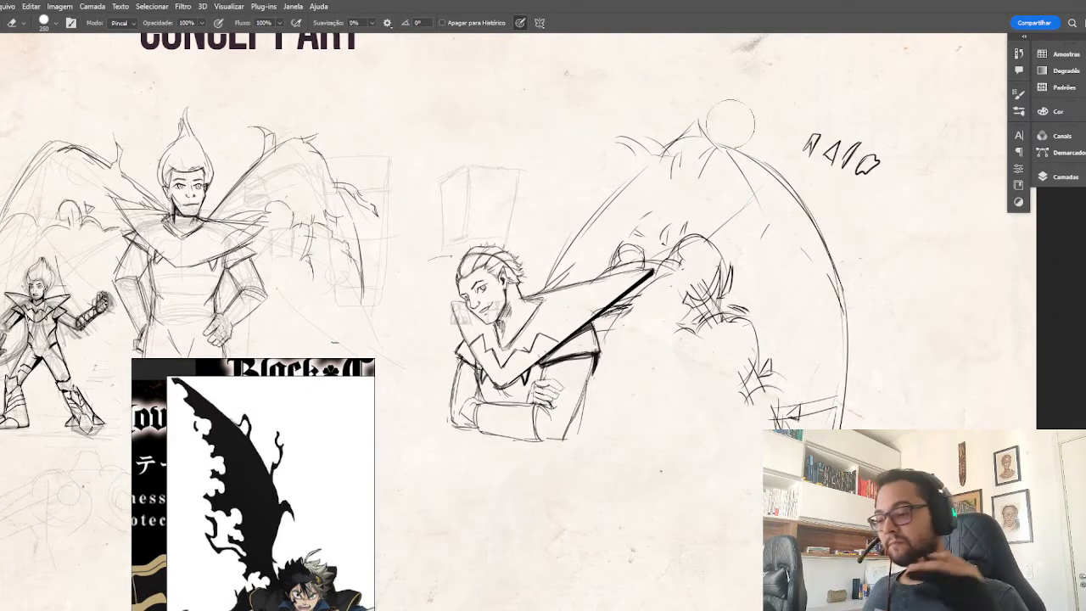
Reinforce the large wing's upper inner edge with long curved strokes between the peak and the collar.
key("b")
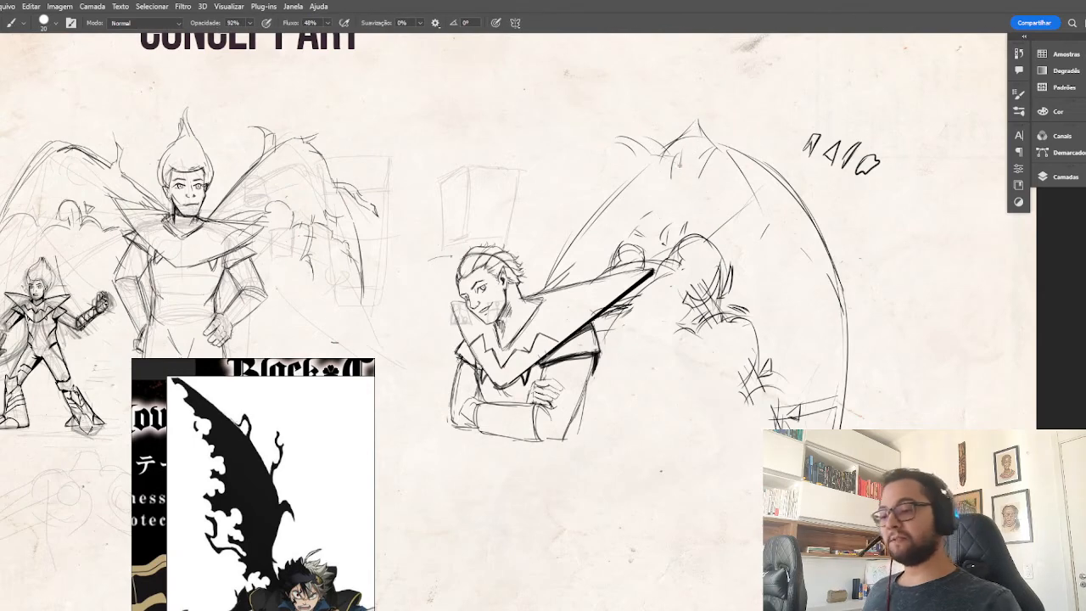
left_click_drag(657, 171, 545, 286)
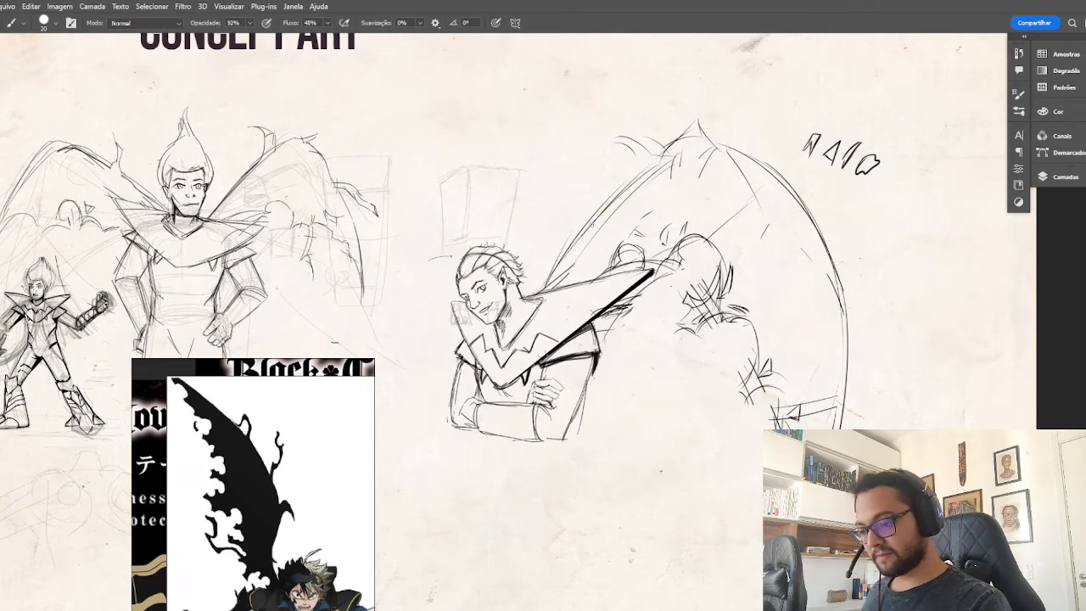
left_click_drag(590, 224, 674, 141)
Lower the Moving Average position smoothing amount in Lazy Nezumi Pro and test it with a short curved stroke above the standing figure.
key("super")
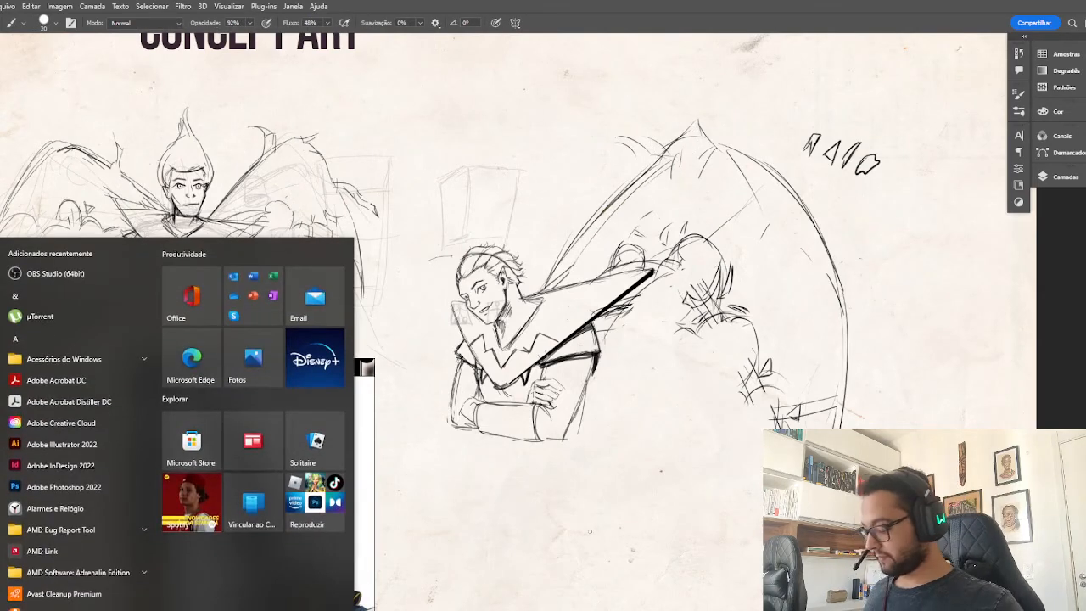
left_click(451, 604)
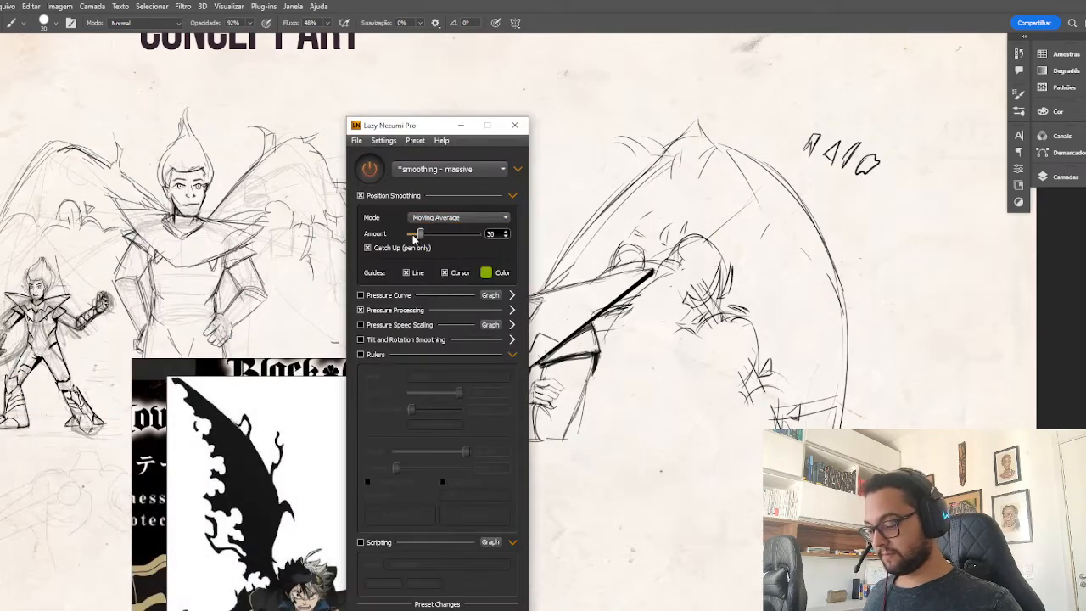
left_click_drag(419, 233, 415, 234)
left_click(463, 130)
left_click_drag(628, 417, 721, 399)
left_click_drag(370, 70, 322, 102)
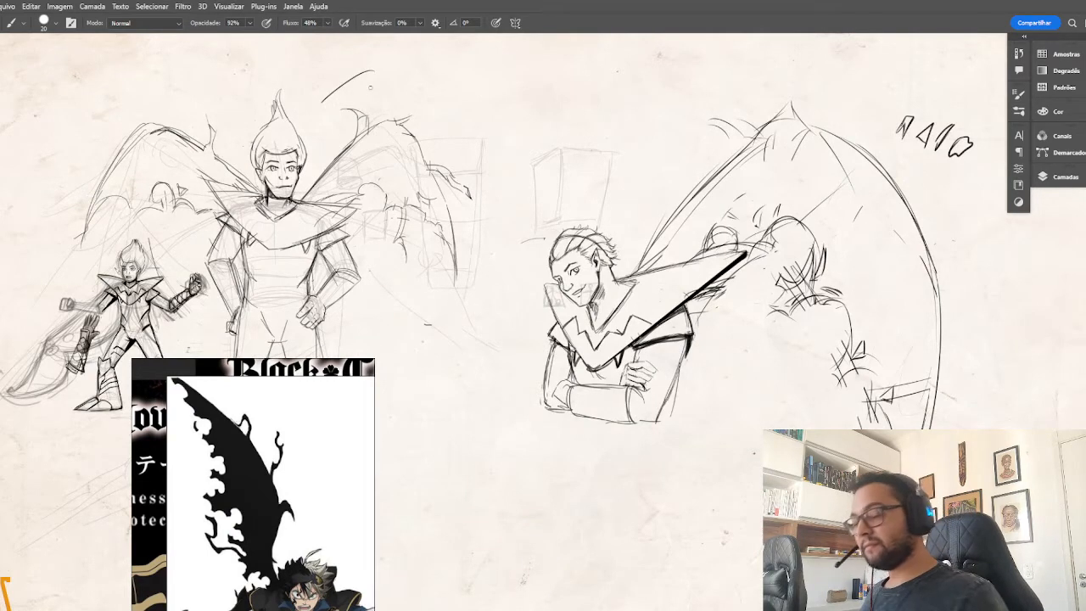
Draw the second wing's curved outline behind the head, rising from the collar to a rounded peak and descending on the far side.
mouse_move(626, 270)
left_mouse_down()
mouse_move(590, 159)
mouse_move(553, 136)
left_mouse_up()
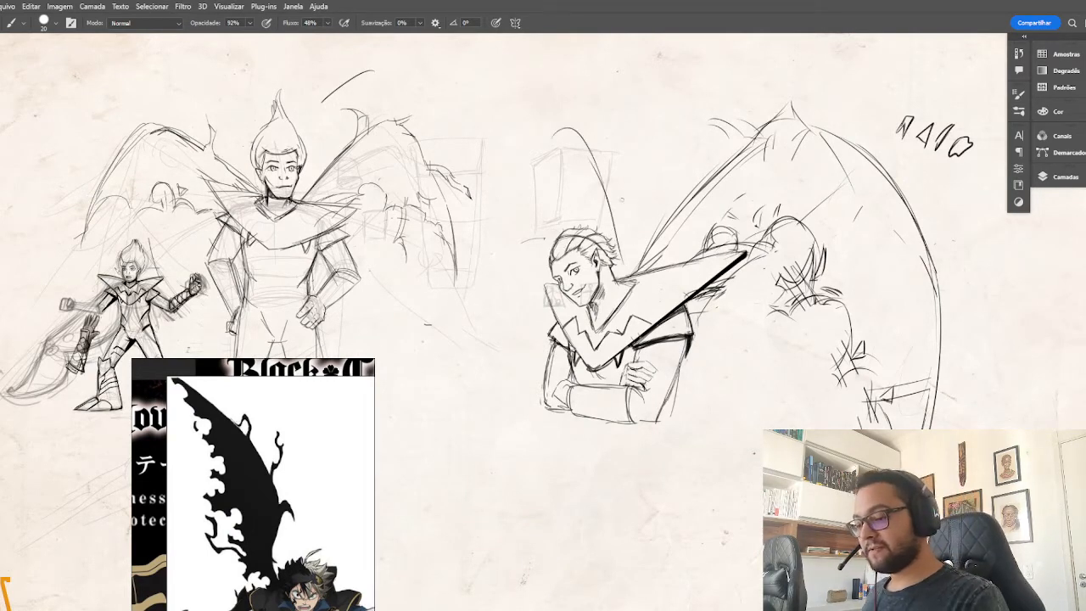
left_click_drag(631, 263, 599, 171)
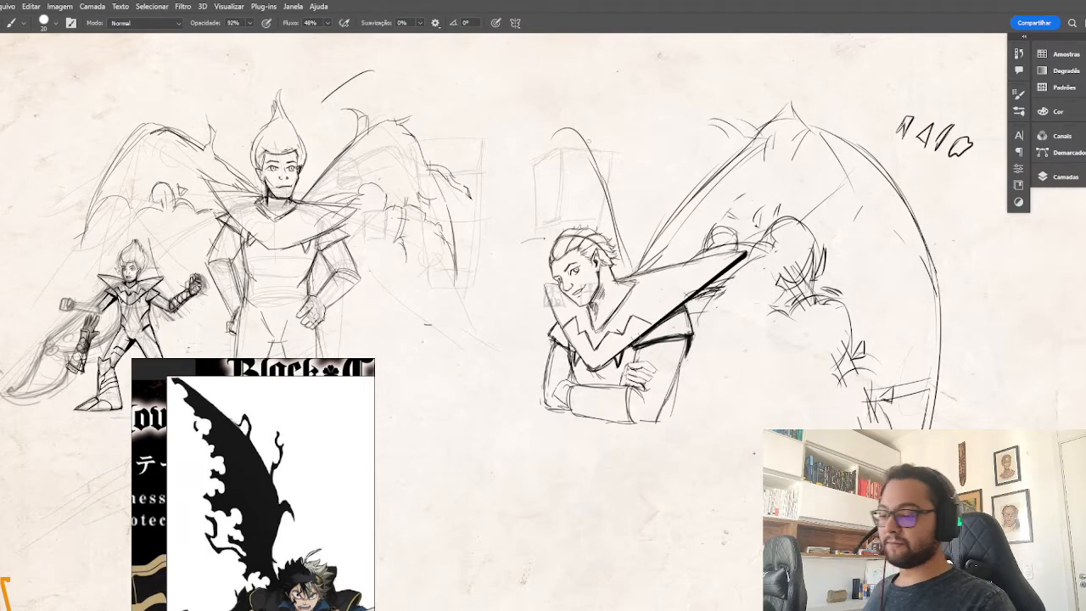
left_click_drag(543, 140, 501, 188)
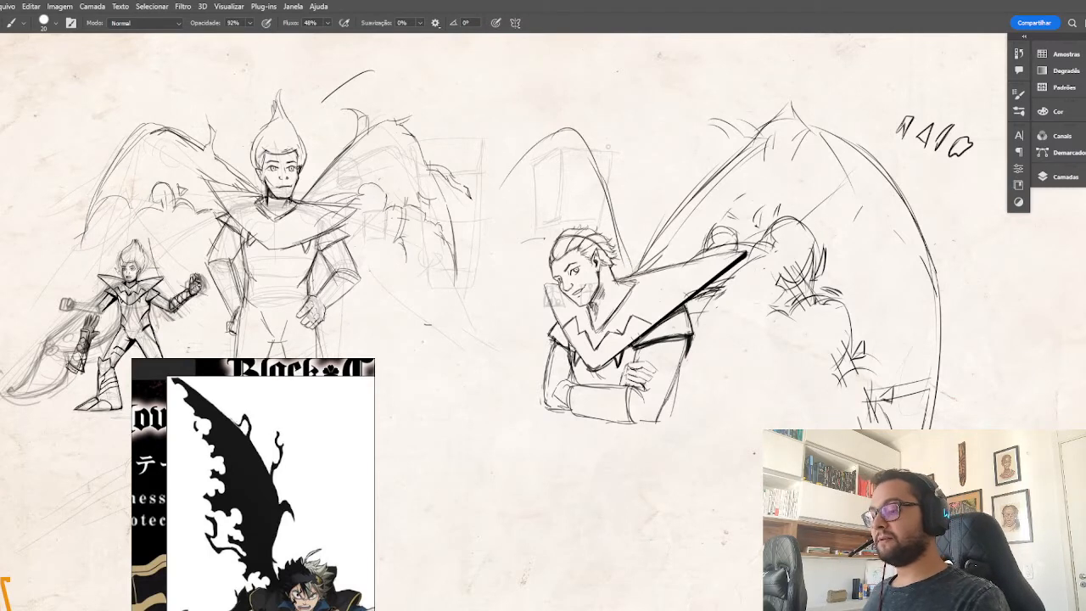
Hide the other character sketches, and move the reference board beside the crossed-arms character, showing the blond men illustration.
left_click(1060, 176)
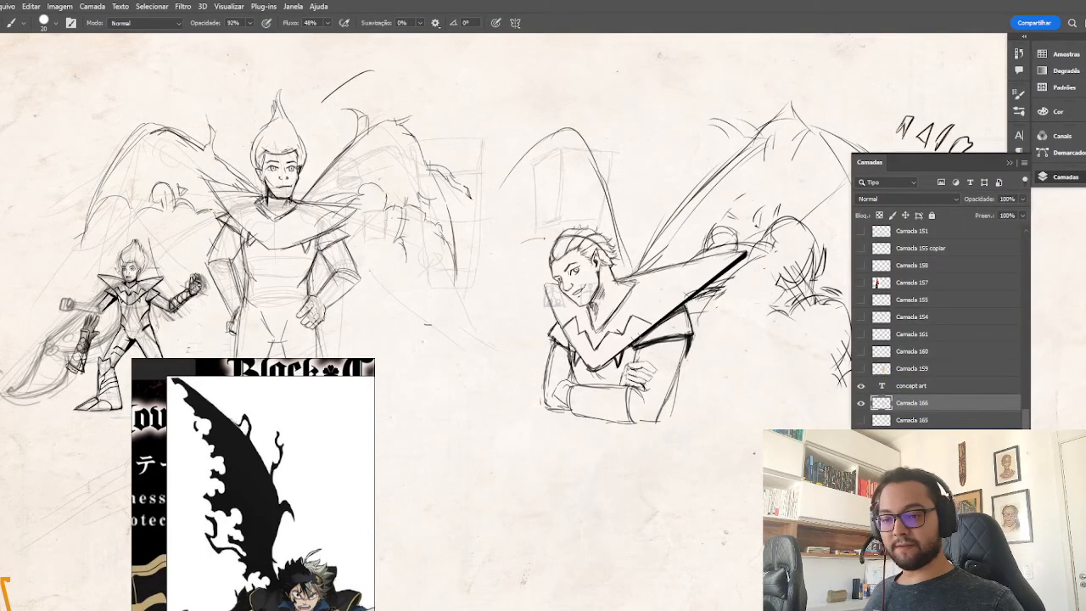
mouse_move(644, 322)
left_mouse_down()
mouse_move(567, 304)
mouse_move(500, 317)
left_mouse_up()
left_click_drag(312, 407, 199, 230)
key("Right")
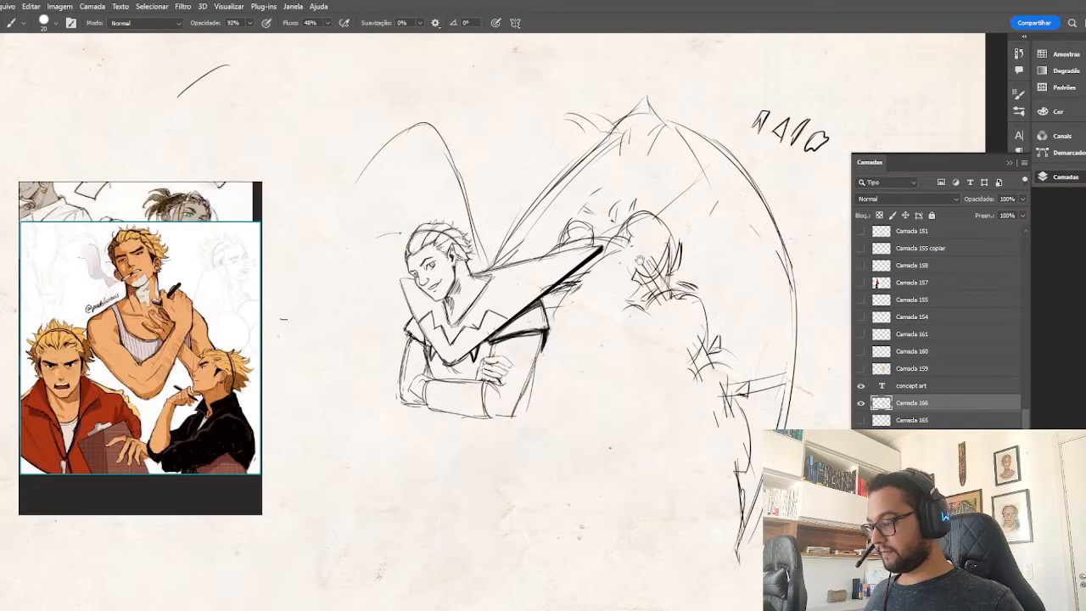
mouse_move(522, 324)
left_mouse_down()
mouse_move(546, 336)
mouse_move(528, 350)
left_mouse_up()
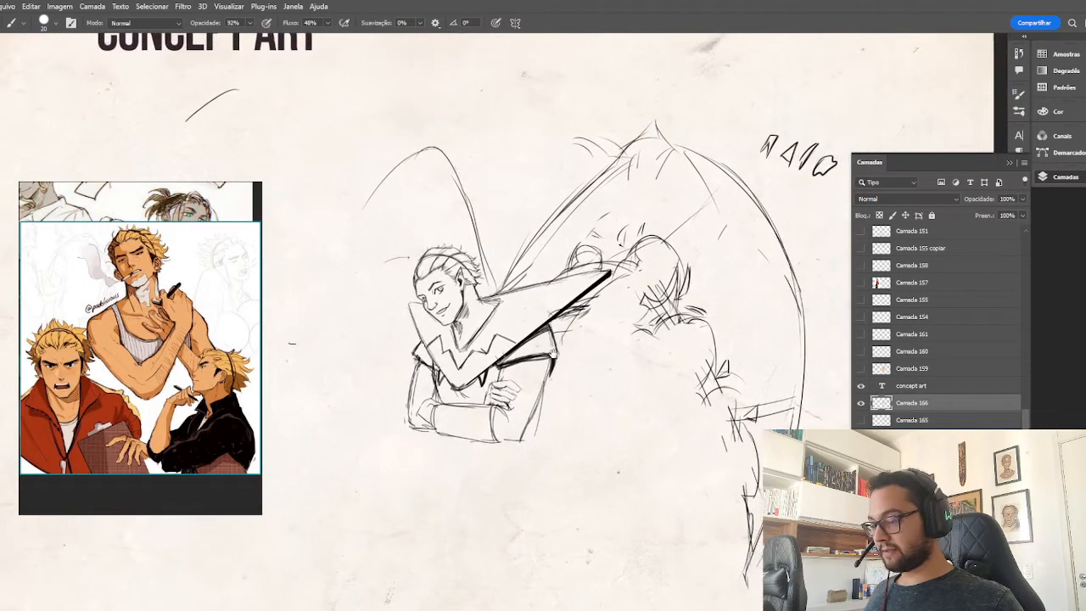
scroll(716, 287, "down", 1)
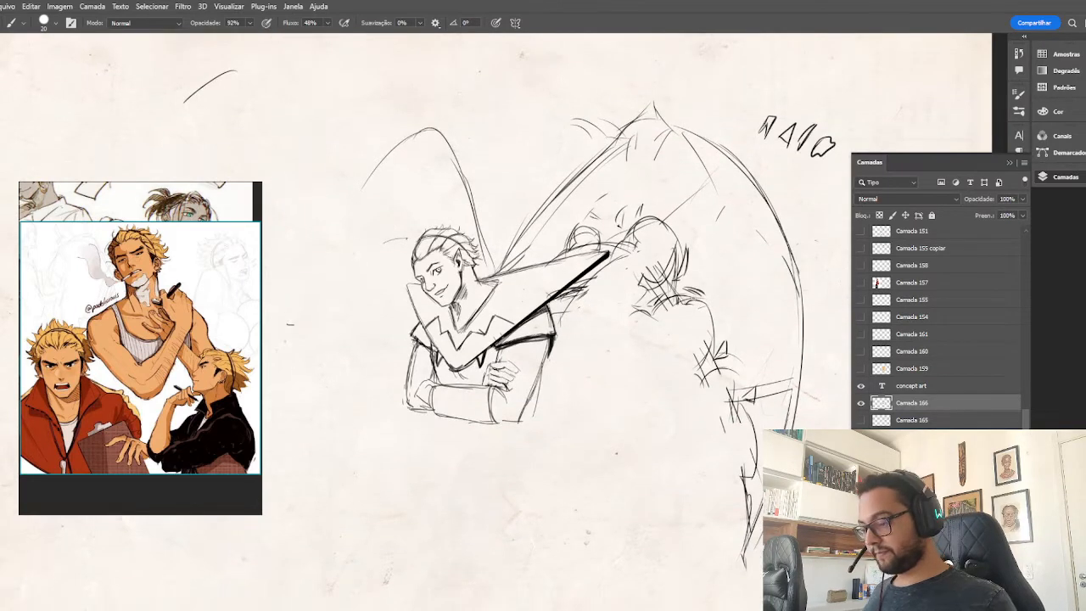
scroll(694, 297, "up", 1)
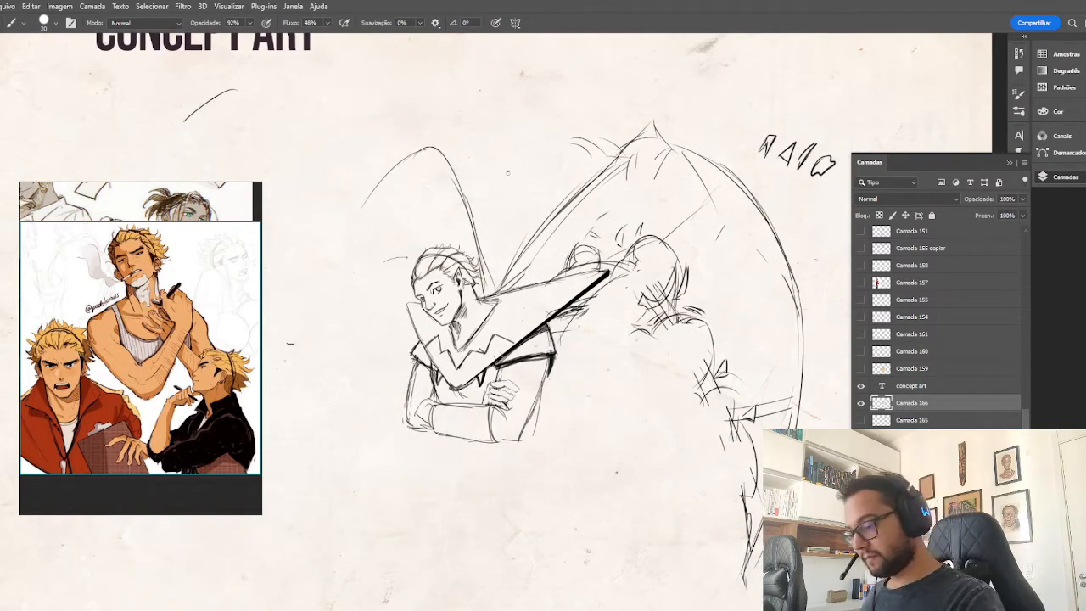
left_click(1010, 164)
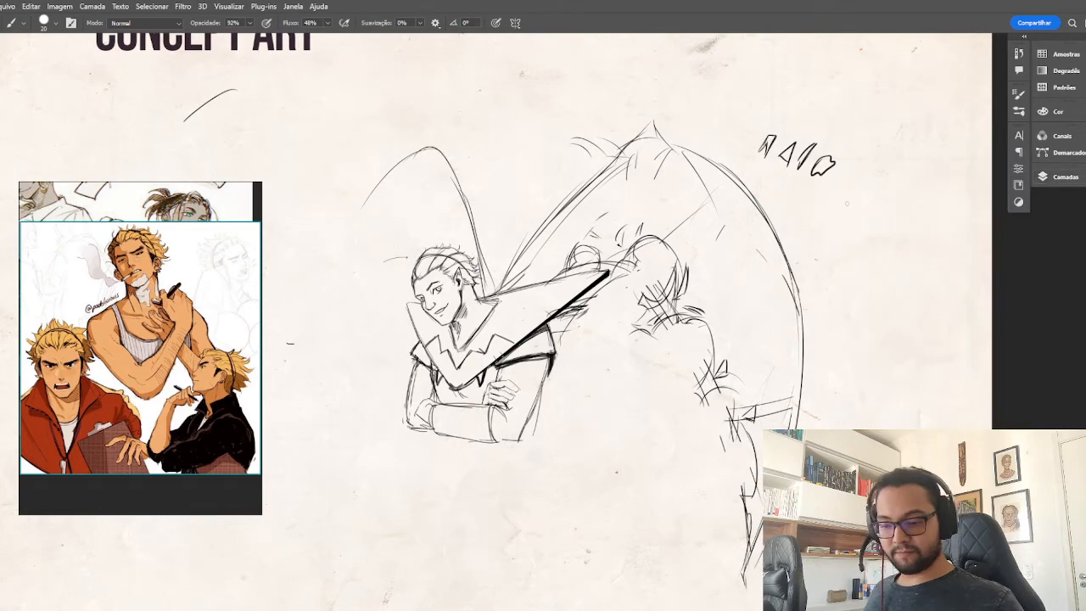
Sketch a vertical guide beside the crossed-arms character and a long horizontal line across the page at the level of the forearms.
left_click_drag(812, 201, 848, 188)
key("ctrl+minus")
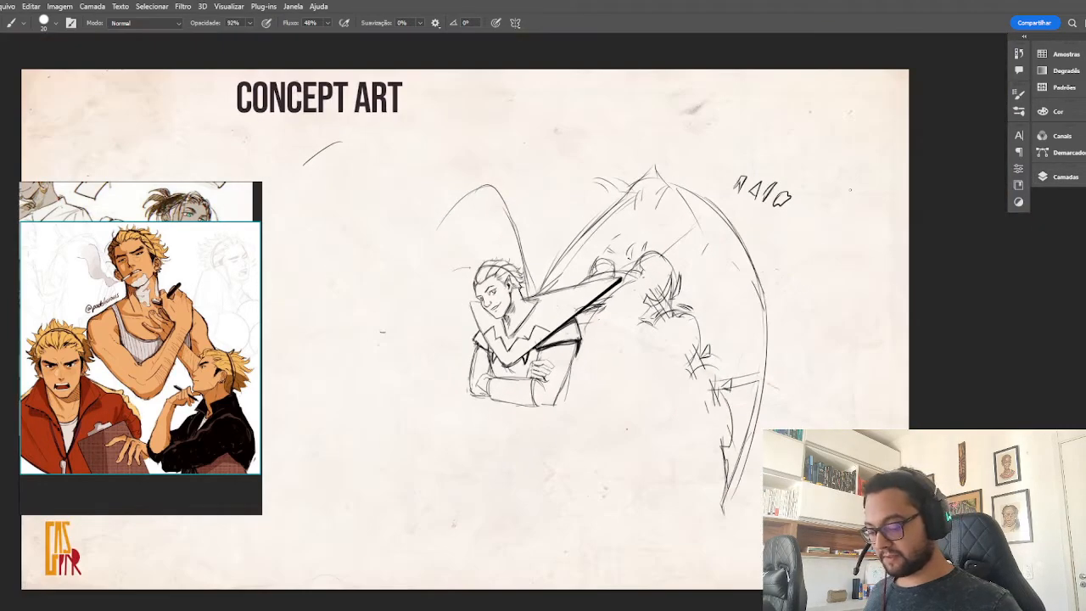
left_click_drag(373, 261, 376, 331)
left_click_drag(354, 393, 437, 395)
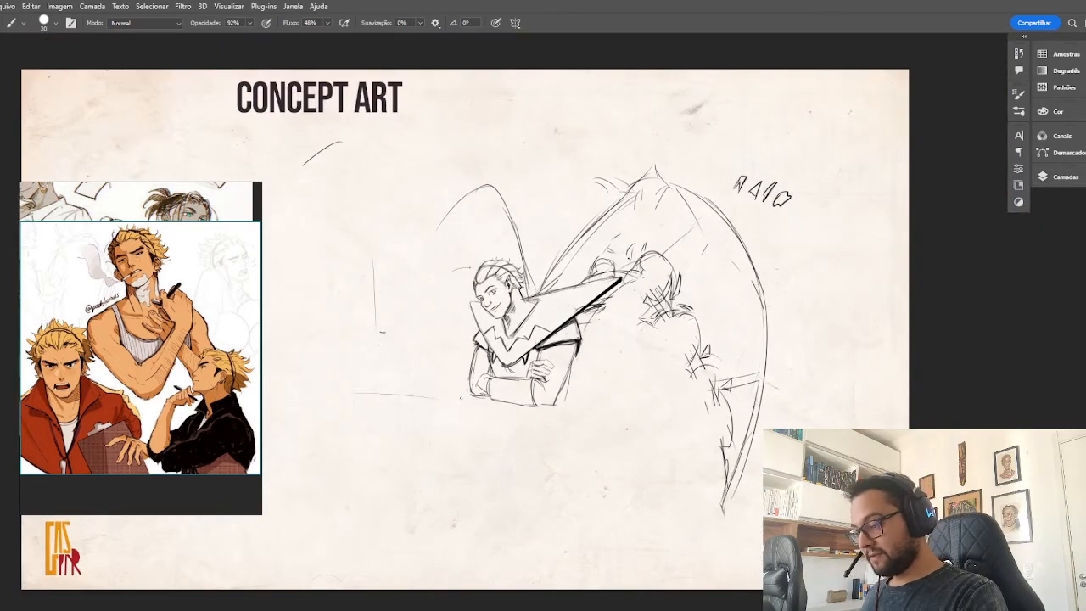
left_click_drag(327, 397, 454, 393)
left_click_drag(301, 395, 516, 395)
Sketch the character's waist and hips below the crossed forearms with light curved side and center lines.
mouse_move(572, 399)
left_mouse_down()
mouse_move(710, 400)
mouse_move(538, 466)
left_mouse_up()
left_click_drag(484, 406, 480, 455)
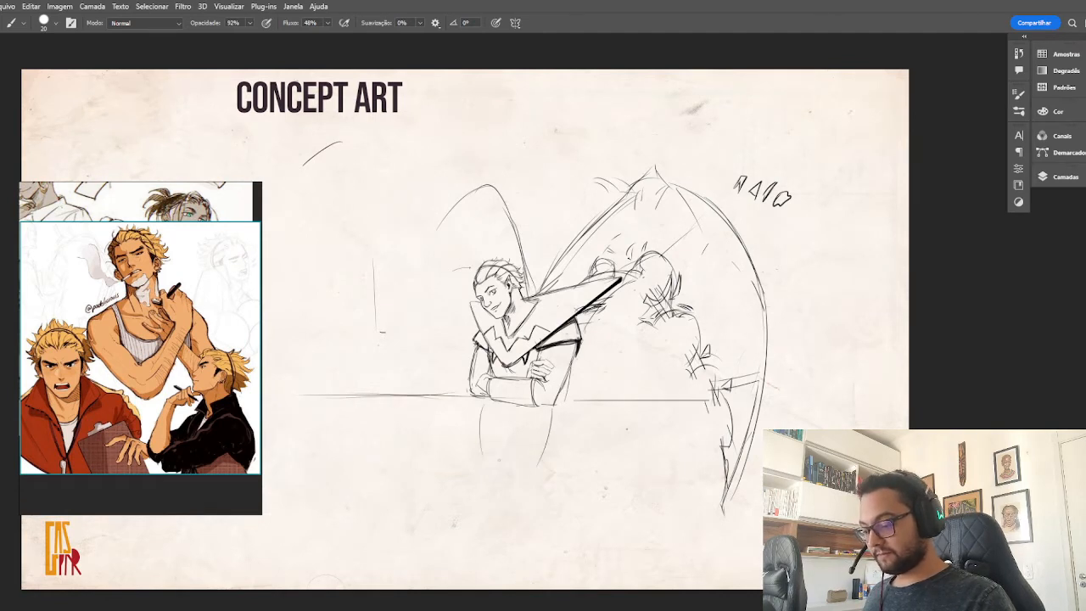
mouse_move(574, 372)
left_mouse_down()
mouse_move(553, 476)
mouse_move(533, 475)
left_mouse_up()
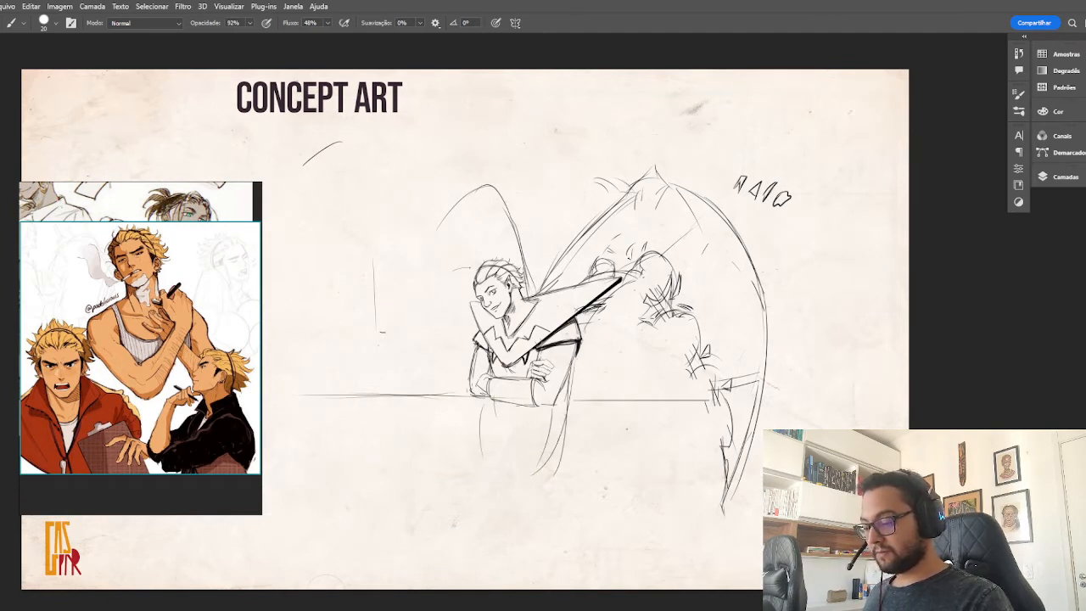
mouse_move(535, 324)
left_mouse_down()
mouse_move(535, 407)
mouse_move(510, 437)
mouse_move(574, 452)
left_mouse_up()
left_click_drag(572, 371, 558, 439)
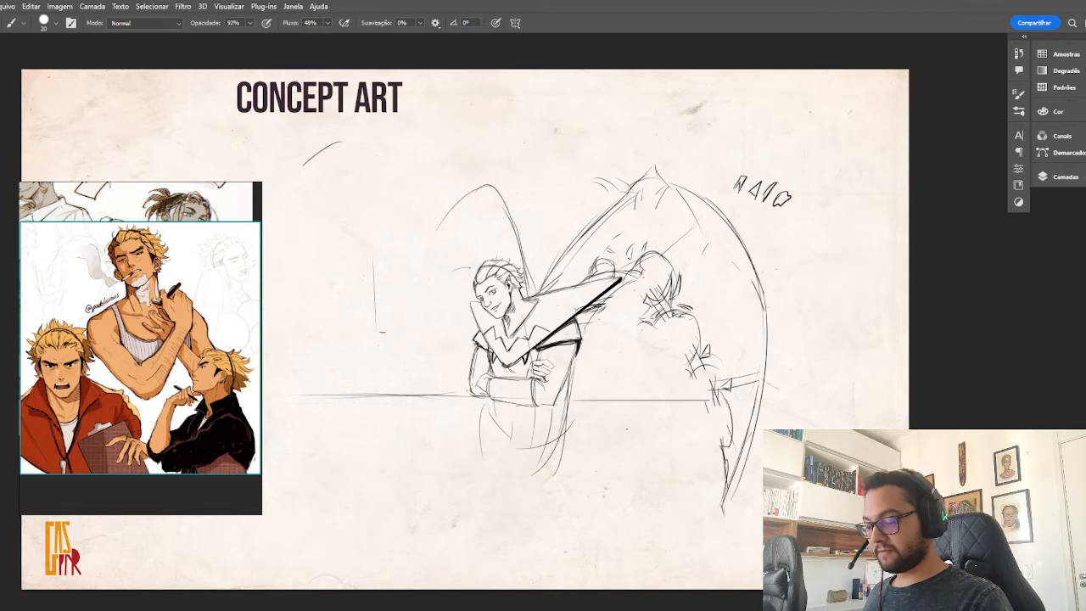
Rough in the crotch and both thighs, one leg angled out to the side and the other extending straight down.
left_click_drag(515, 470, 523, 526)
left_click_drag(513, 458, 516, 524)
left_click_drag(548, 461, 518, 497)
left_click_drag(534, 455, 486, 475)
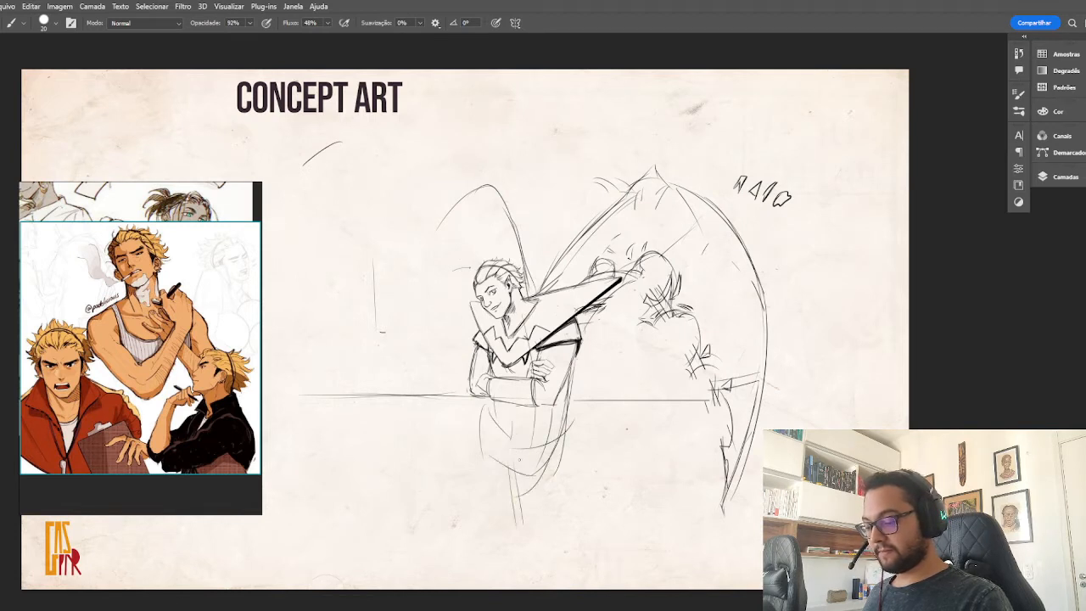
left_click_drag(480, 427, 427, 492)
mouse_move(514, 453)
left_mouse_down()
mouse_move(468, 495)
mouse_move(412, 512)
mouse_move(441, 508)
mouse_move(543, 536)
left_mouse_up()
left_click_drag(556, 432, 571, 538)
left_click_drag(565, 441, 575, 549)
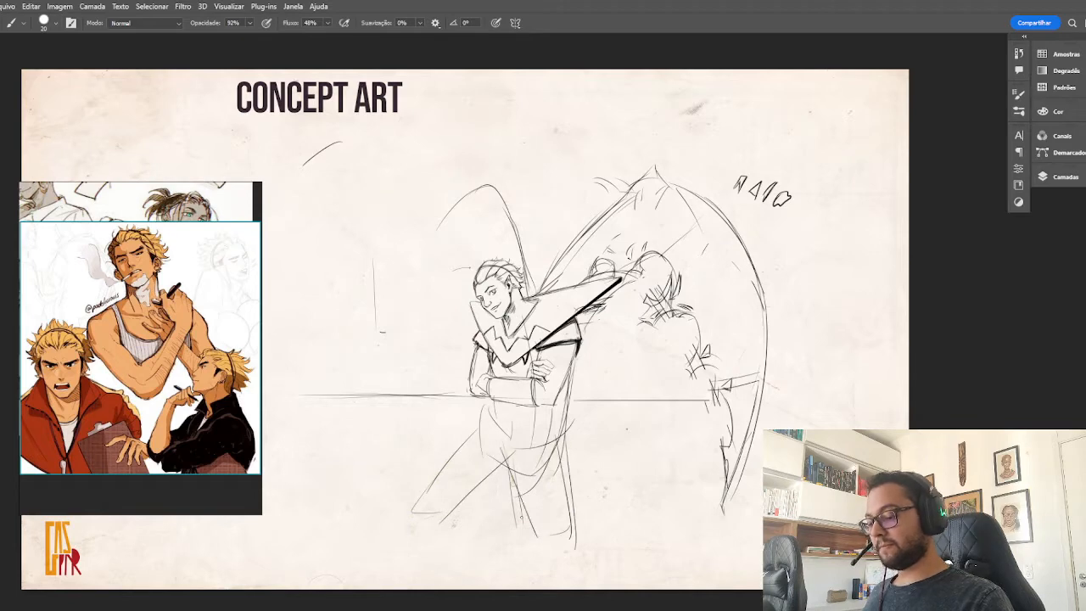
left_click_drag(507, 459, 523, 526)
Sketch a small half-sun with short radiating rays on the horizon line beside the character, plus a diagonal line leading toward the hips.
key("ctrl+plus")
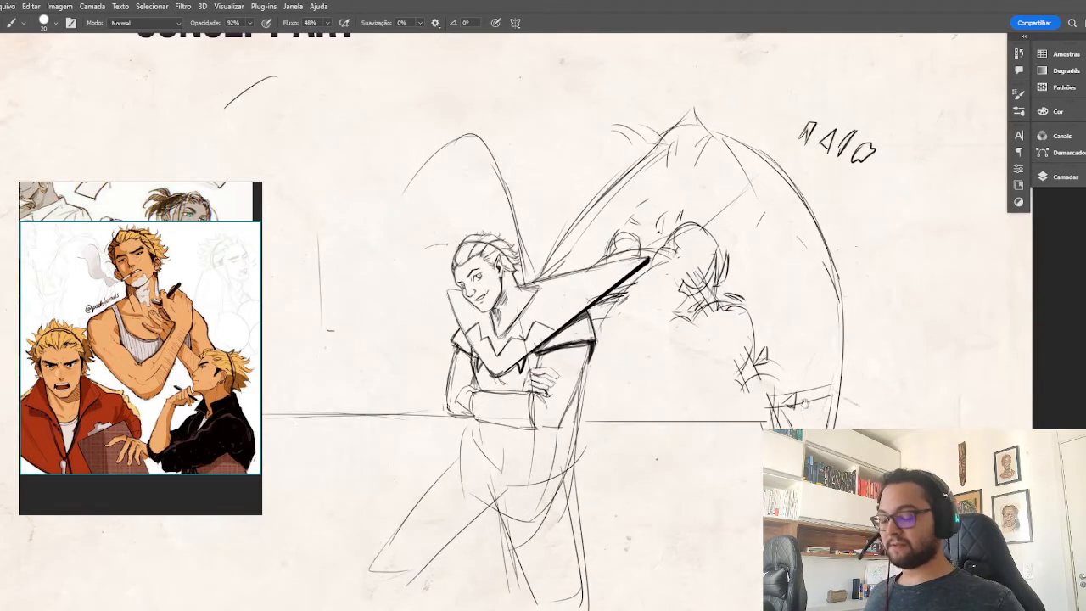
left_click_drag(805, 402, 871, 379)
left_click_drag(435, 404, 478, 441)
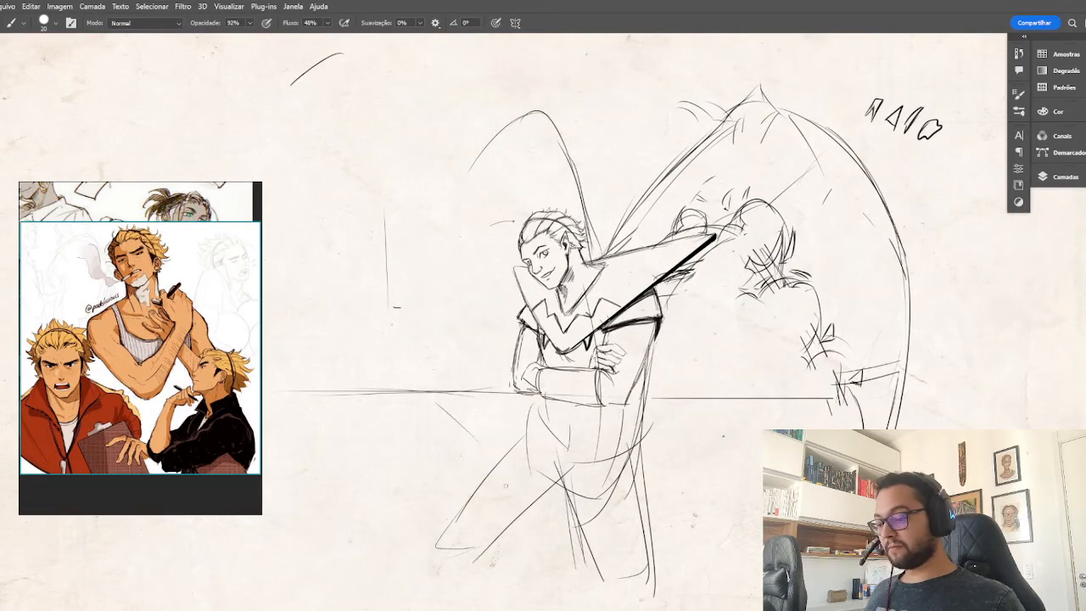
left_click_drag(437, 407, 502, 472)
left_click_drag(375, 389, 419, 406)
left_click_drag(349, 371, 360, 378)
mouse_move(363, 376)
left_mouse_down()
mouse_move(368, 386)
mouse_move(372, 369)
left_mouse_up()
mouse_move(382, 360)
left_mouse_down()
mouse_move(385, 373)
mouse_move(403, 360)
left_mouse_up()
left_click_drag(399, 360, 403, 368)
left_click_drag(317, 391, 353, 389)
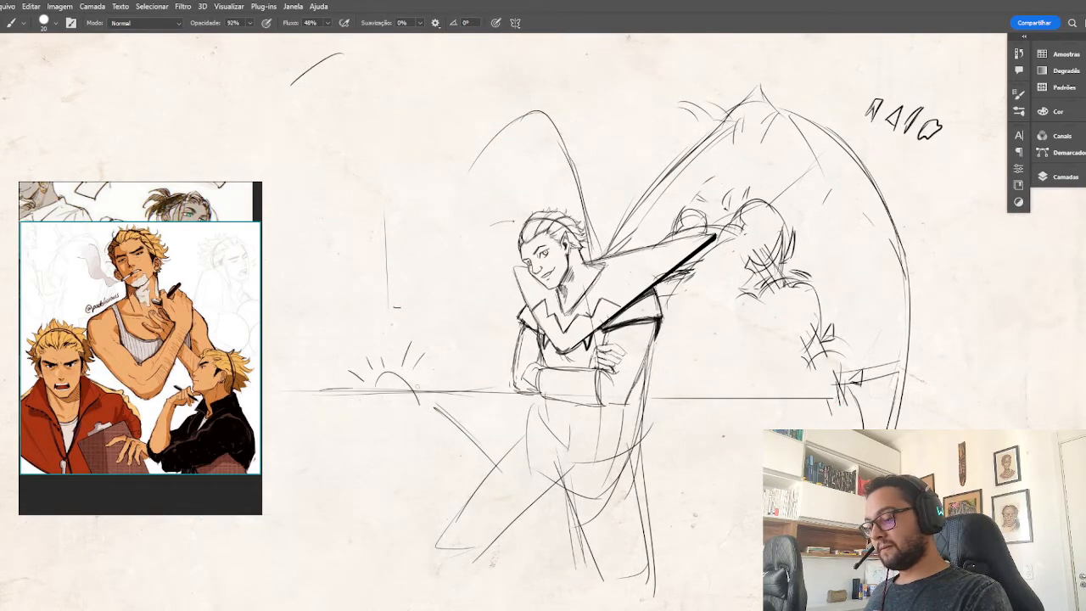
Sketch guide lines fanning out from the sun toward the ground and the character's legs.
mouse_move(424, 379)
left_mouse_down()
mouse_move(462, 376)
mouse_move(485, 440)
left_mouse_up()
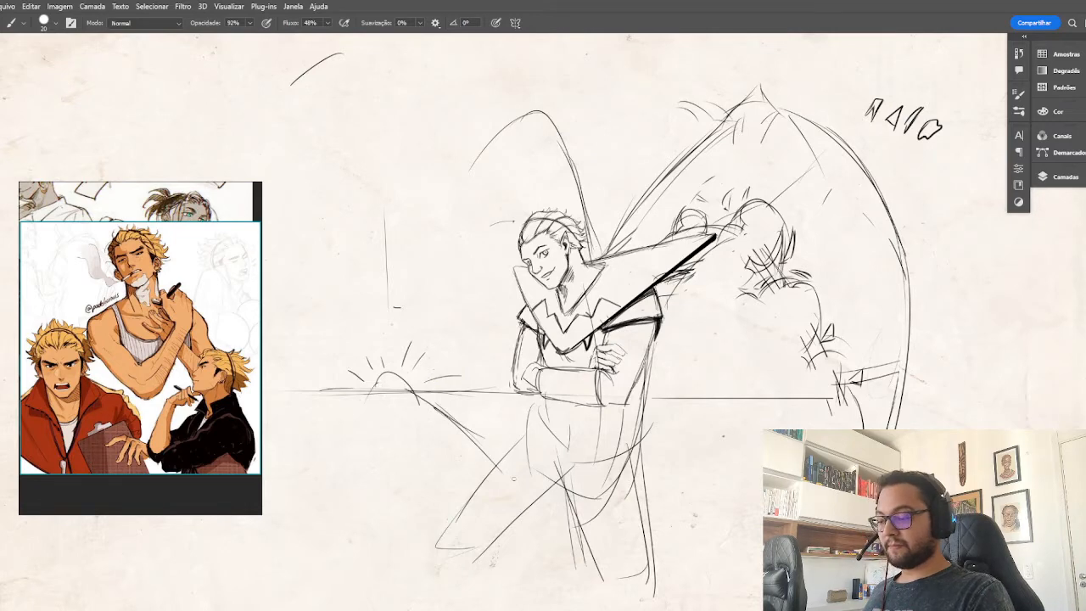
left_click_drag(383, 400, 408, 534)
left_click_drag(735, 475, 741, 444)
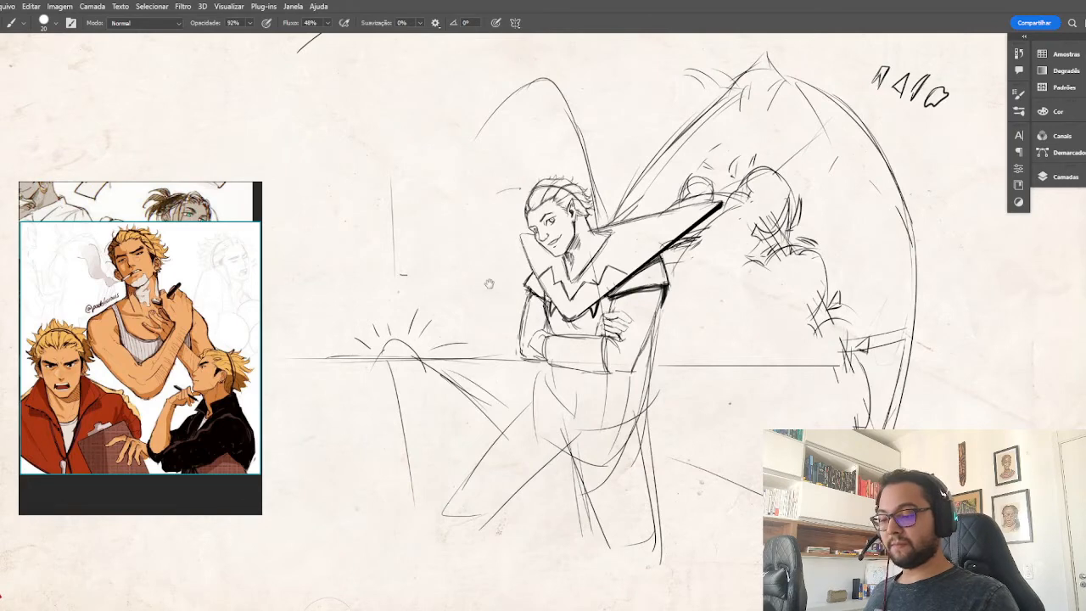
left_click_drag(501, 310, 521, 351)
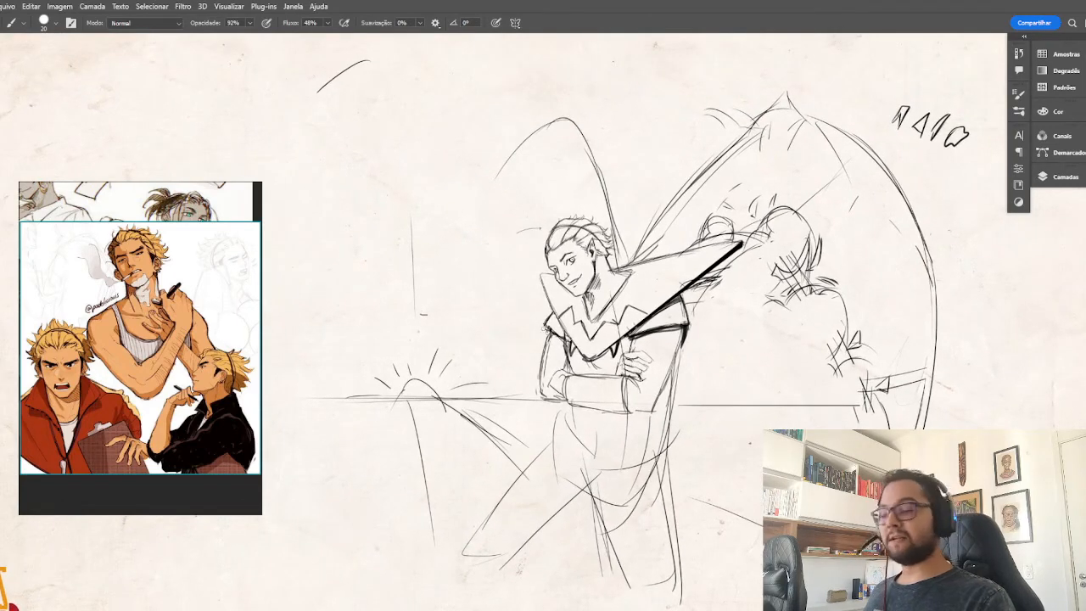
Sketch the second wing's inner scalloped curves beside the head, and a long guide line from the sun across the hips.
mouse_move(579, 226)
left_mouse_down()
mouse_move(515, 204)
mouse_move(469, 272)
left_mouse_up()
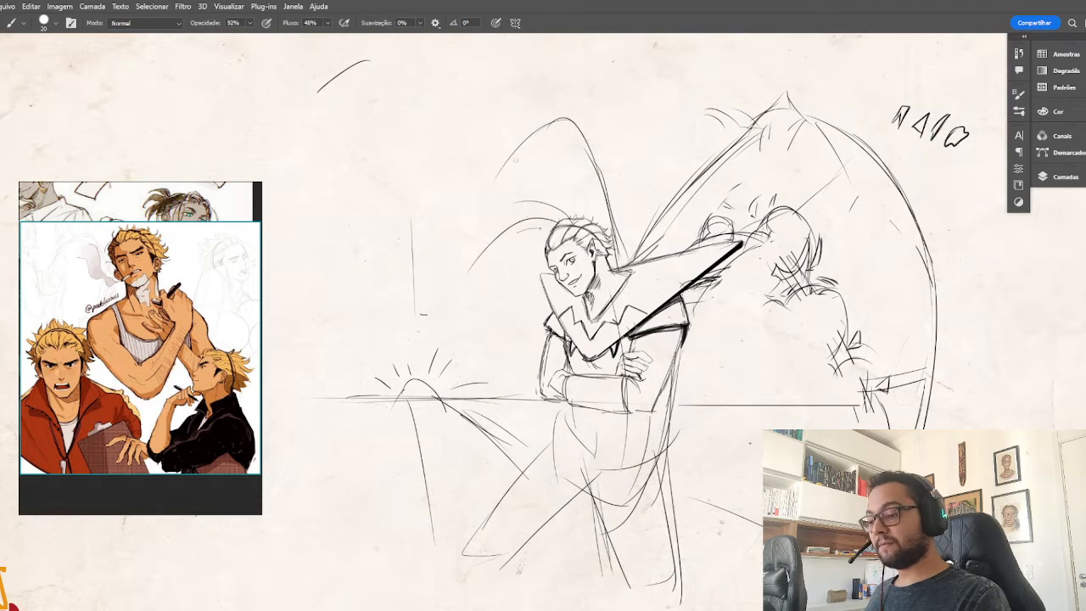
mouse_move(498, 166)
left_mouse_down()
mouse_move(500, 246)
mouse_move(532, 225)
mouse_move(507, 219)
mouse_move(526, 124)
mouse_move(609, 207)
left_mouse_up()
left_click_drag(468, 211, 468, 271)
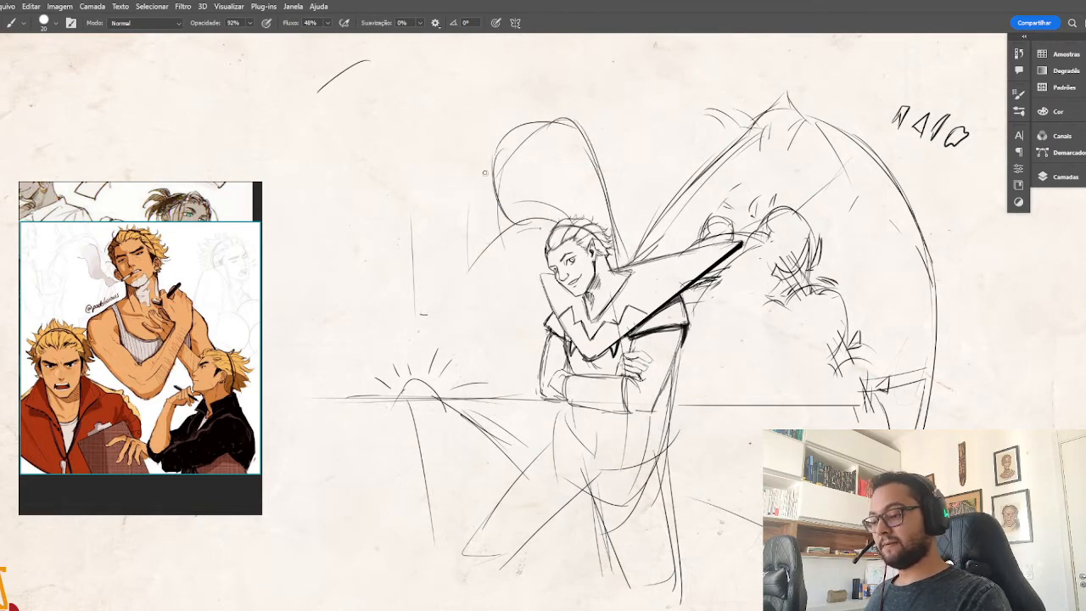
left_click_drag(485, 173, 466, 276)
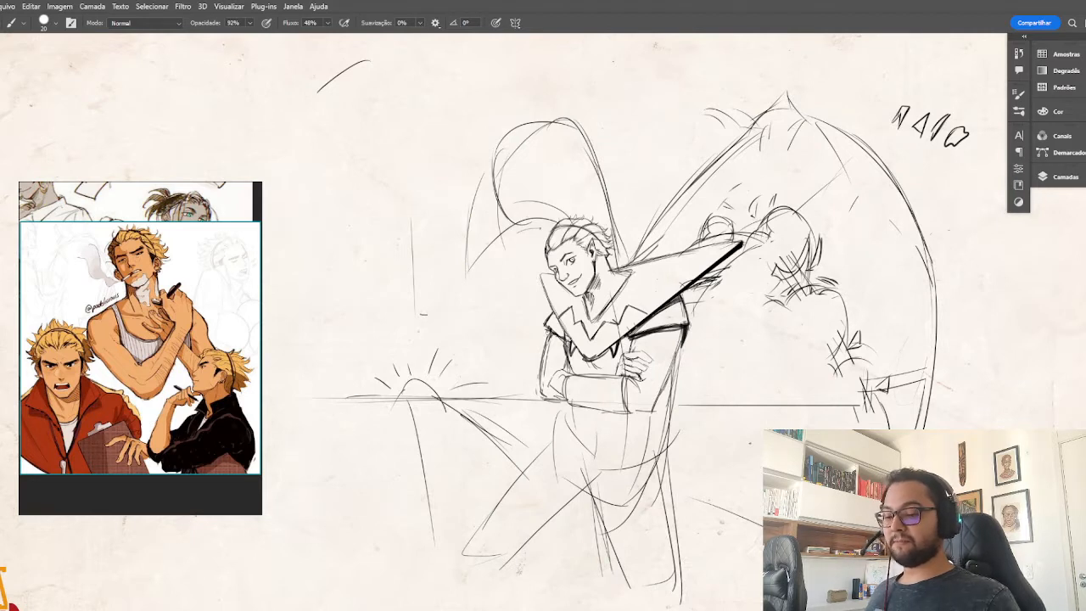
left_click_drag(764, 501, 428, 390)
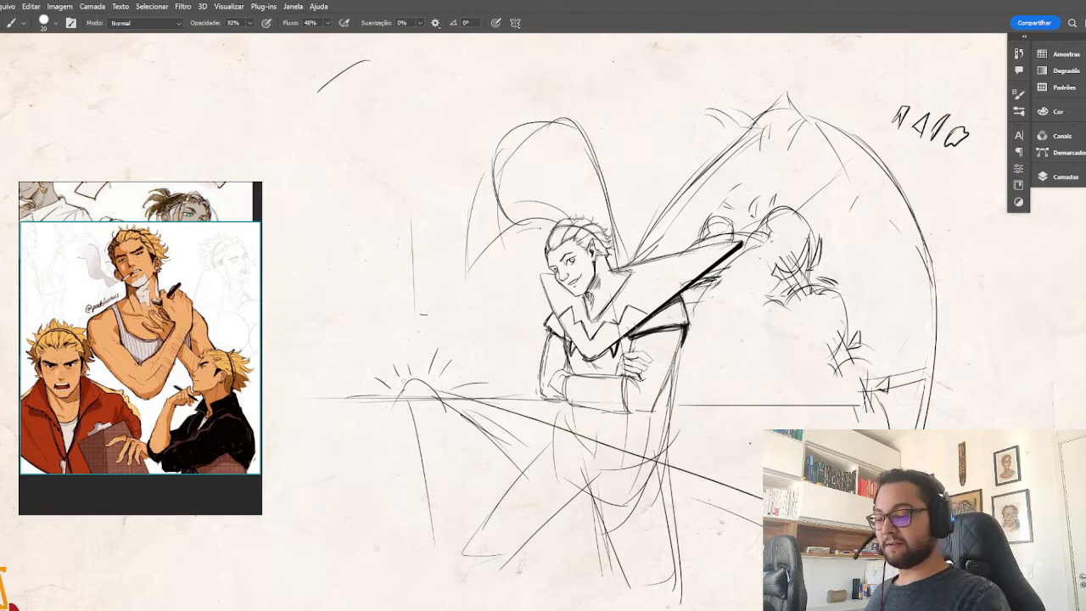
Extend the second wing's outer edge with long curved strokes sweeping down to a tip, and add a lower arch across its peak.
left_click_drag(465, 212, 454, 357)
left_click_drag(468, 317, 457, 367)
left_click_drag(489, 235, 462, 351)
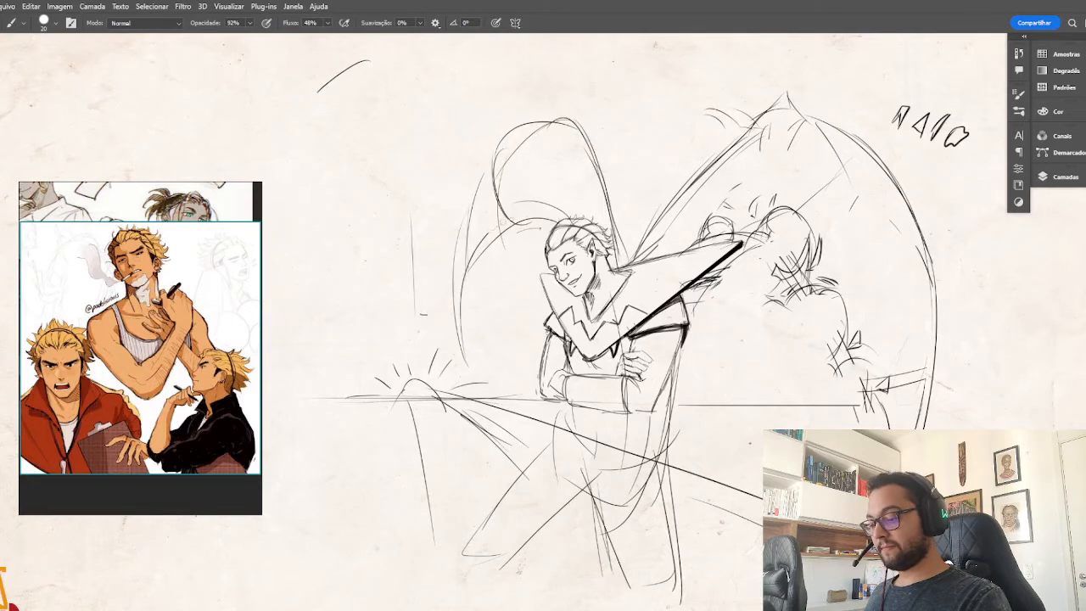
mouse_move(529, 211)
left_mouse_down()
mouse_move(485, 256)
mouse_move(460, 217)
mouse_move(539, 128)
left_mouse_up()
mouse_move(499, 161)
left_mouse_down()
mouse_move(562, 124)
mouse_move(463, 253)
mouse_move(587, 154)
left_mouse_up()
left_click_drag(525, 141, 589, 155)
left_click_drag(523, 140, 474, 171)
Erase the old peak above the second wing's new arch and reinforce its side and inner curves.
key("e")
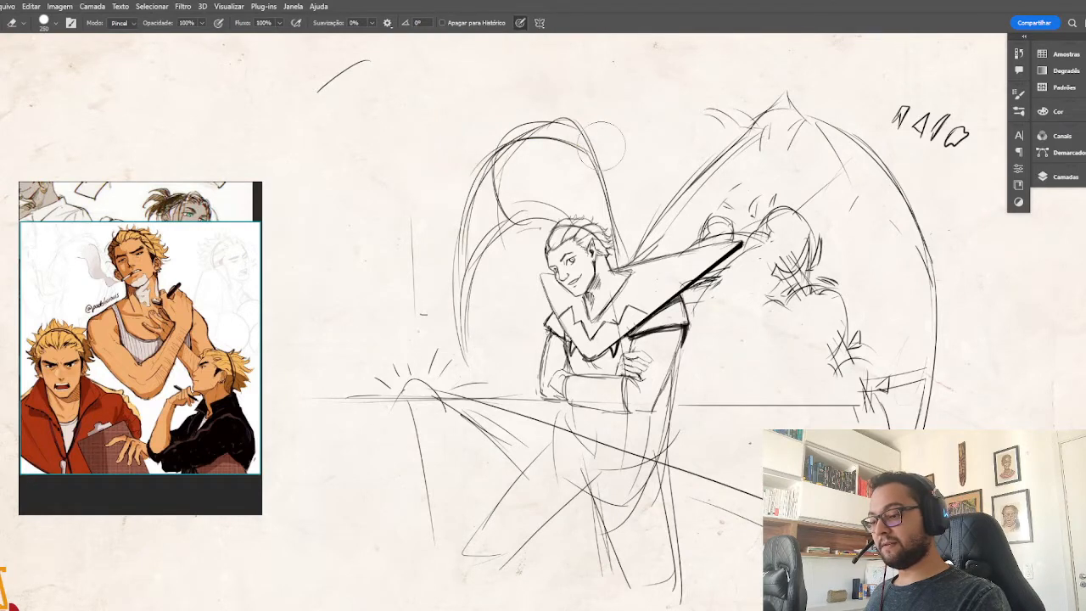
mouse_move(591, 124)
left_mouse_down()
mouse_move(539, 123)
mouse_move(496, 127)
left_mouse_up()
key("b")
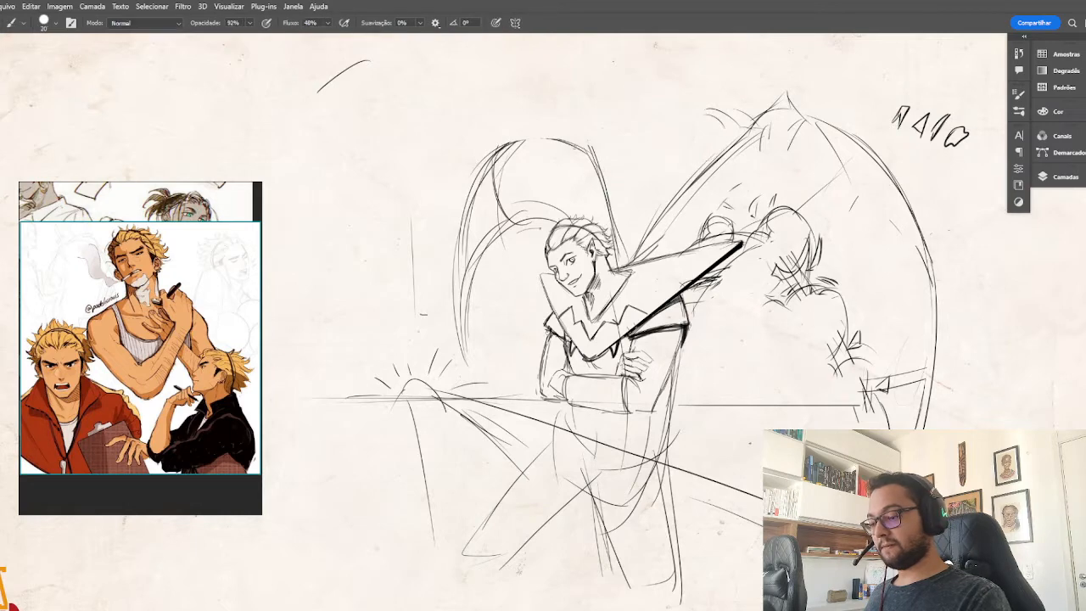
left_click_drag(603, 170, 622, 209)
left_click_drag(515, 219, 463, 327)
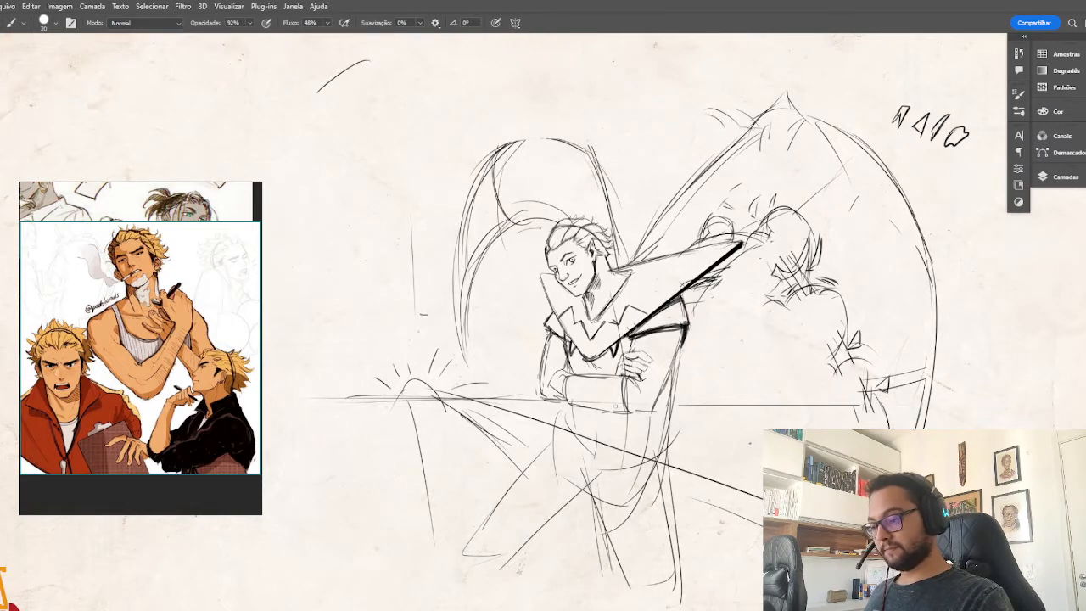
Thicken the second wing's lower inner curve and pointed tip with additional strokes.
scroll(620, 412, "down", 2)
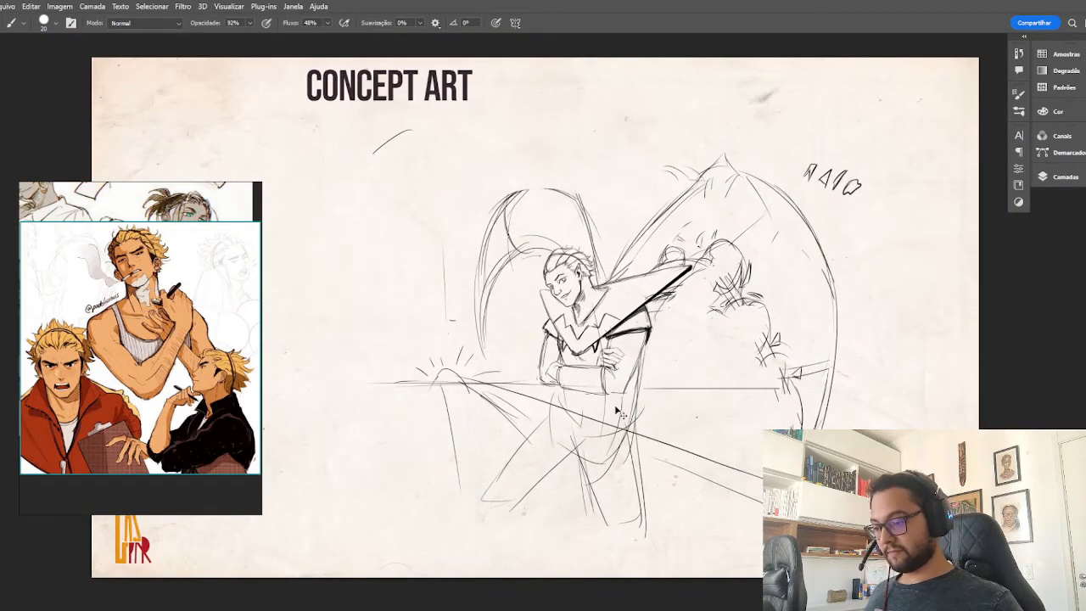
scroll(617, 411, "up", 1)
mouse_move(547, 218)
left_mouse_down()
mouse_move(485, 273)
mouse_move(477, 368)
left_mouse_up()
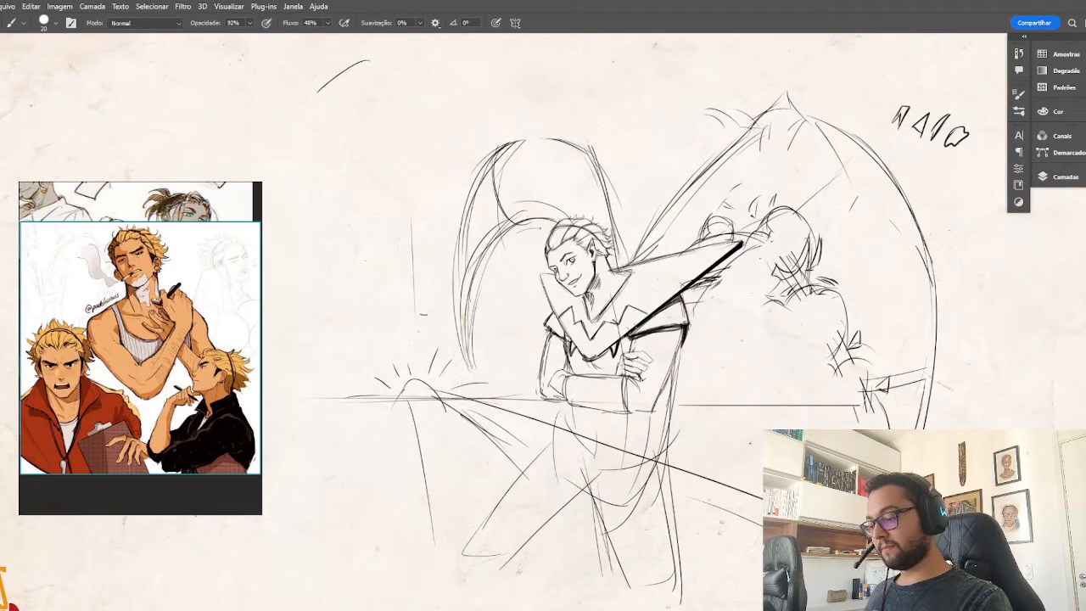
left_click_drag(470, 296, 465, 348)
left_click_drag(484, 273, 467, 348)
key("ctrl+minus")
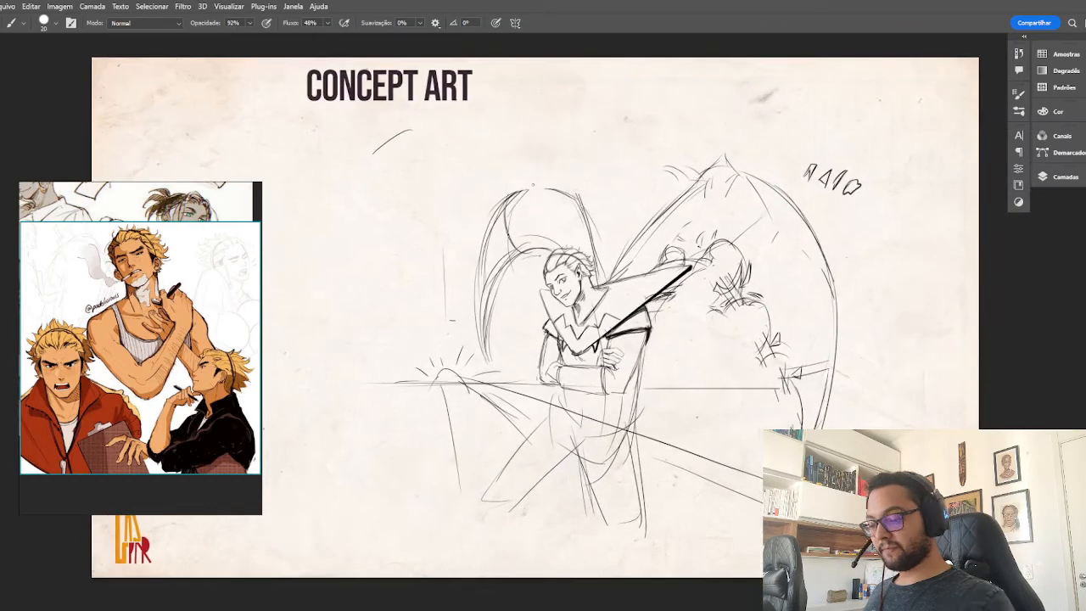
Erase the diagonal guide lines around the legs and the old horizon segment, and redraw the horizon as one long straight line.
key("e")
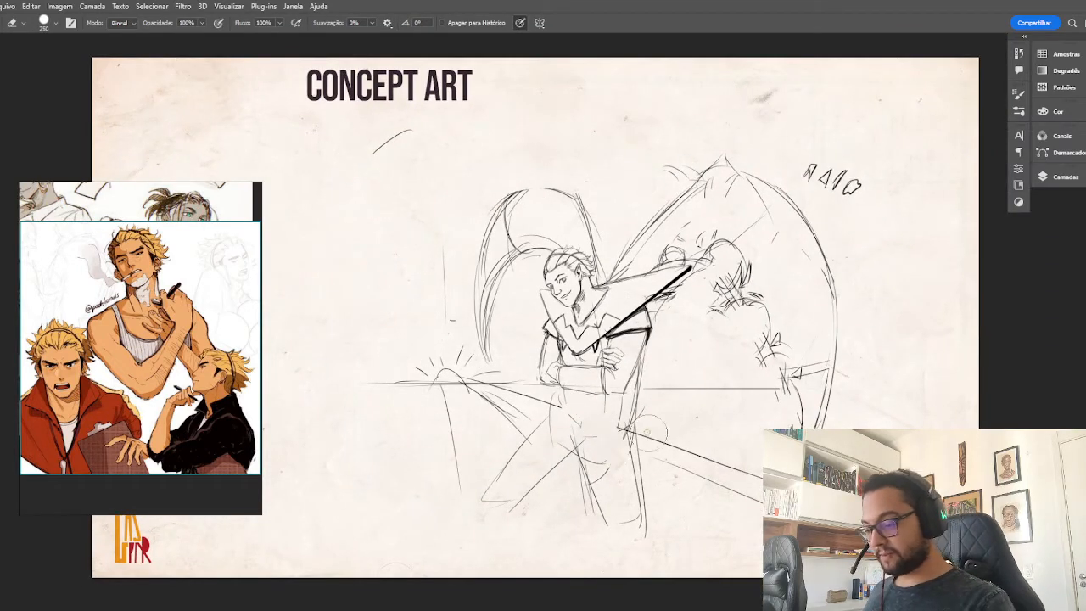
left_click_drag(650, 432, 748, 476)
left_click_drag(767, 392, 655, 385)
left_click_drag(669, 453, 740, 484)
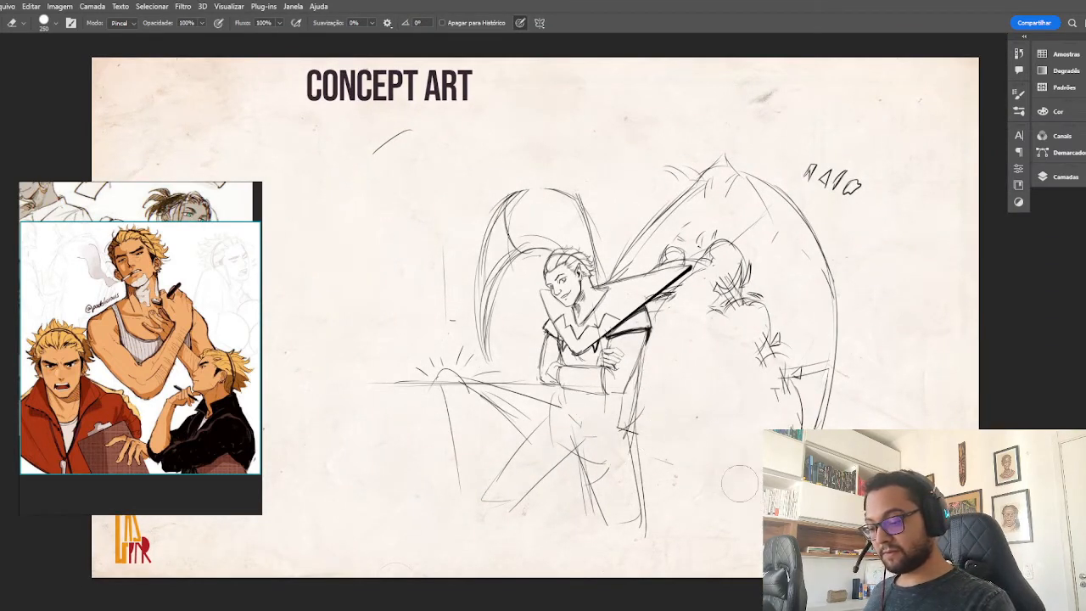
mouse_move(543, 418)
left_mouse_down()
mouse_move(468, 396)
mouse_move(513, 399)
mouse_move(476, 453)
mouse_move(504, 407)
mouse_move(467, 395)
mouse_move(459, 462)
left_mouse_up()
key("b")
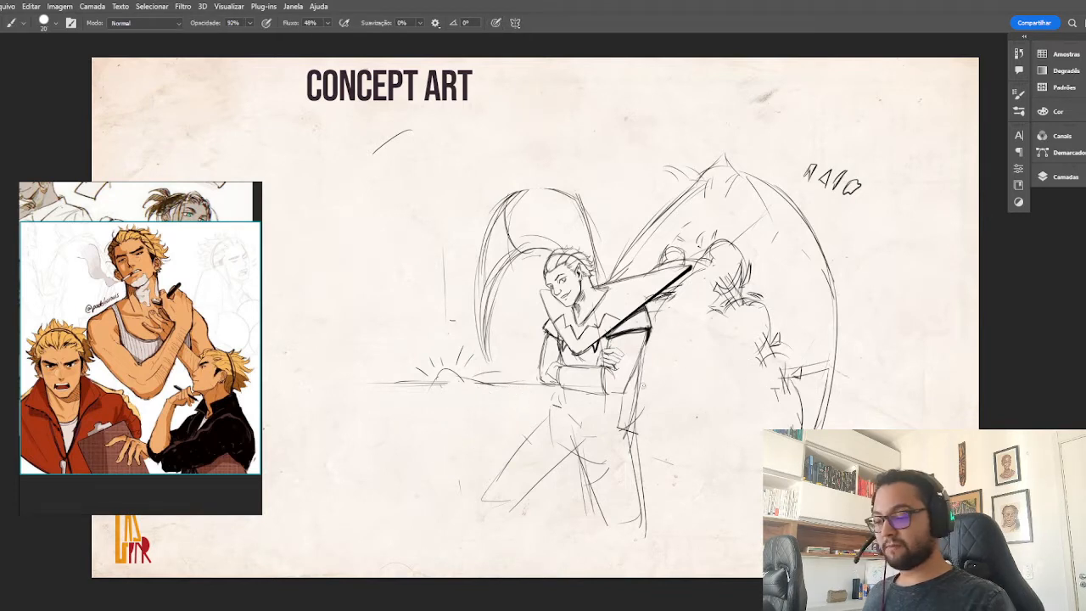
mouse_move(643, 386)
left_mouse_down()
mouse_move(764, 386)
mouse_move(328, 383)
left_mouse_up()
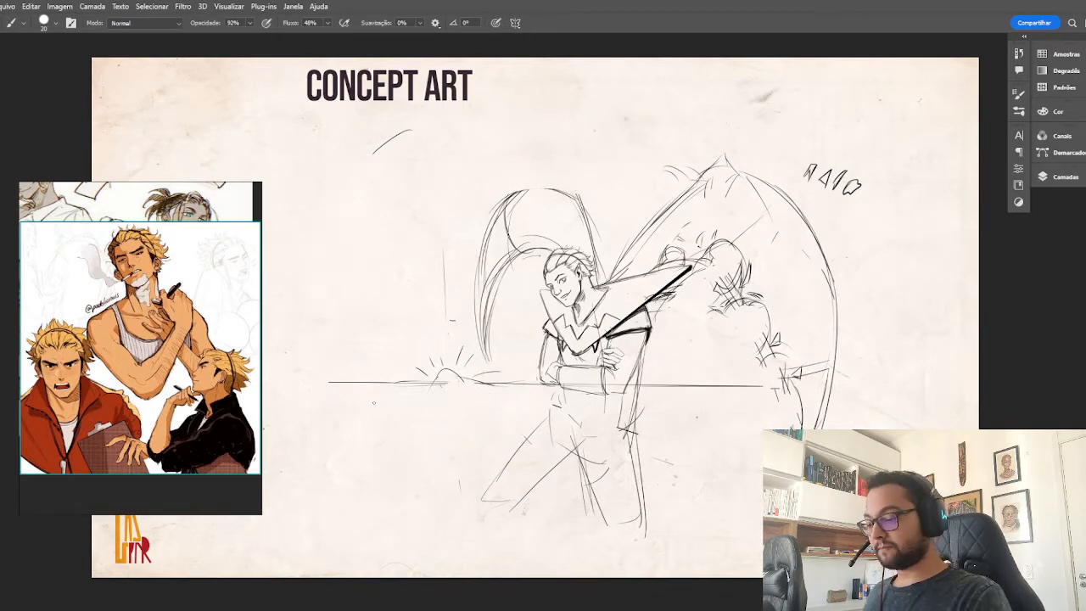
left_click_drag(326, 251, 470, 251)
key("ctrl+z")
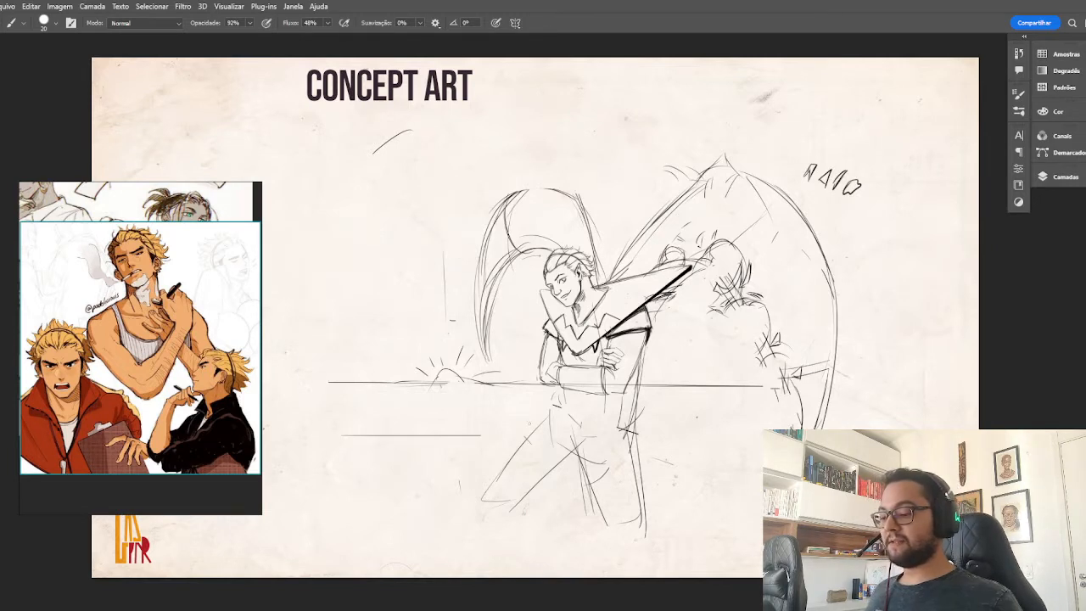
left_click_drag(670, 395, 748, 335)
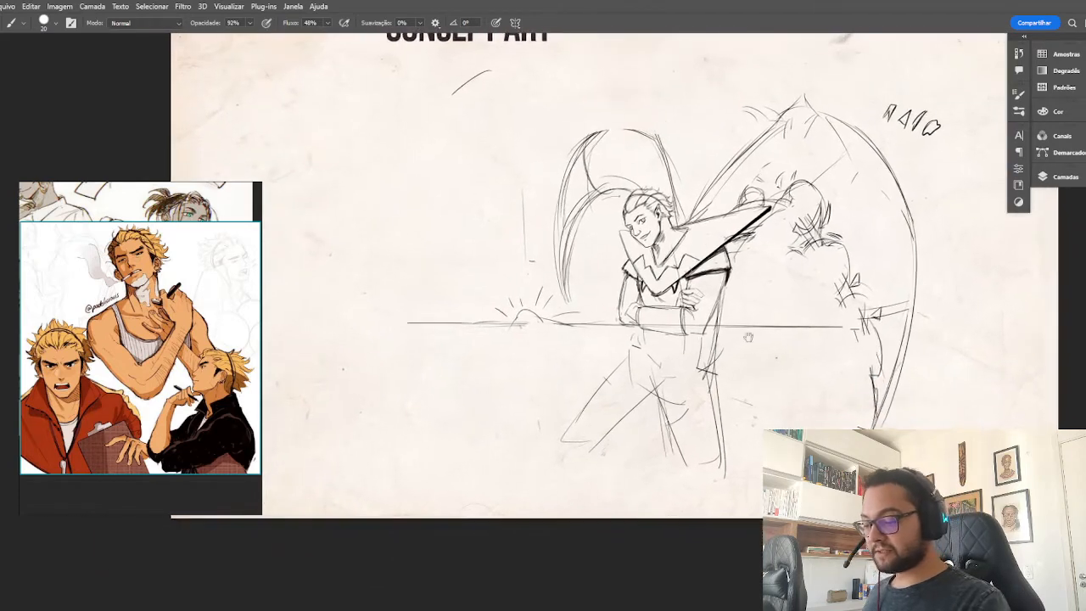
mouse_move(524, 329)
left_mouse_down()
mouse_move(670, 249)
mouse_move(518, 403)
left_mouse_up()
key("ctrl+z")
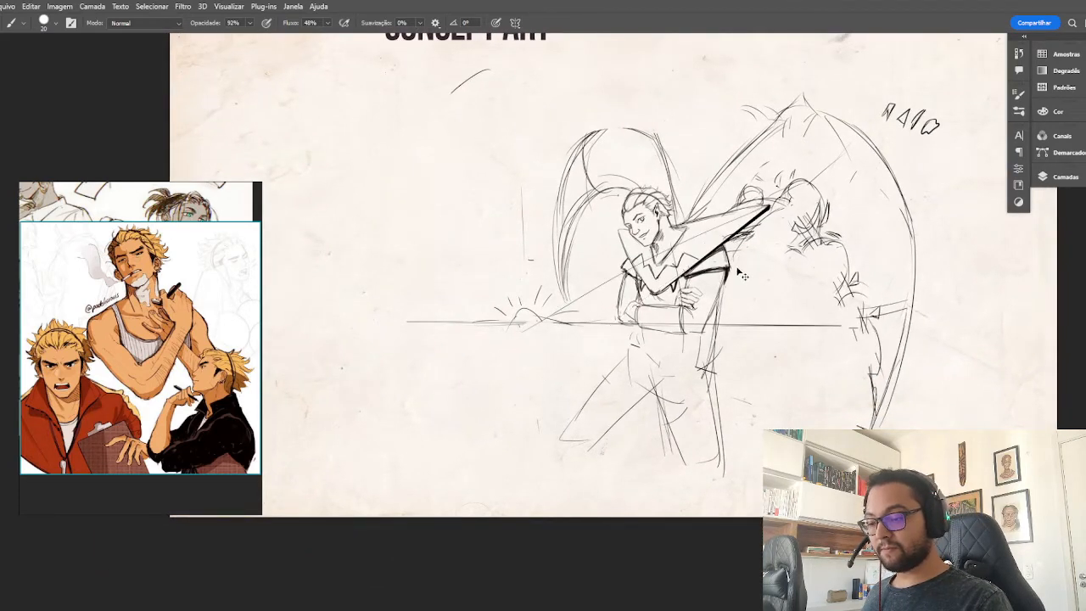
key("ctrl+z")
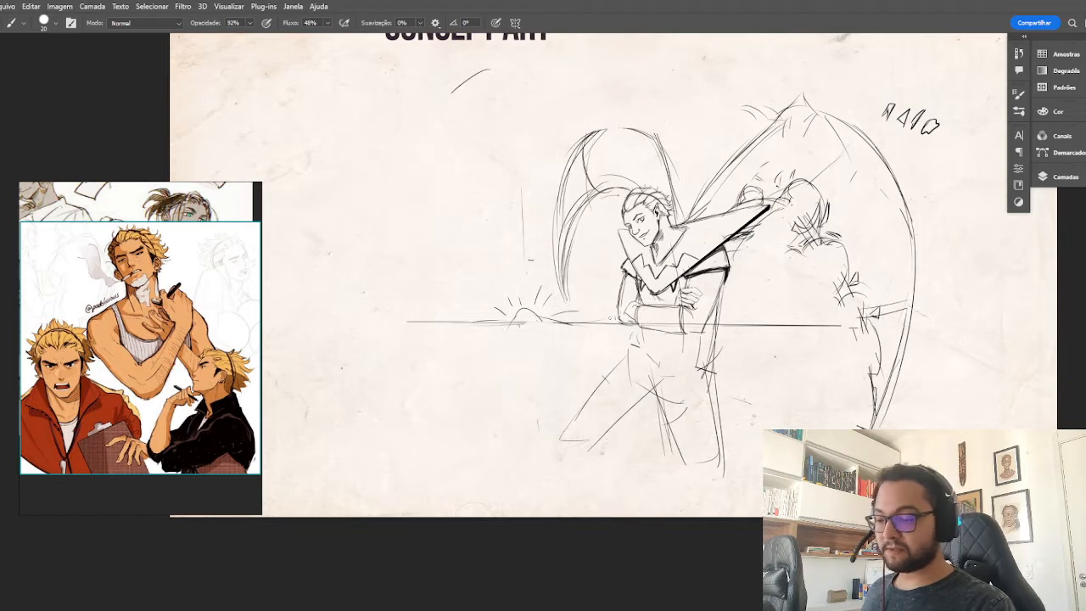
left_click_drag(566, 322, 705, 333)
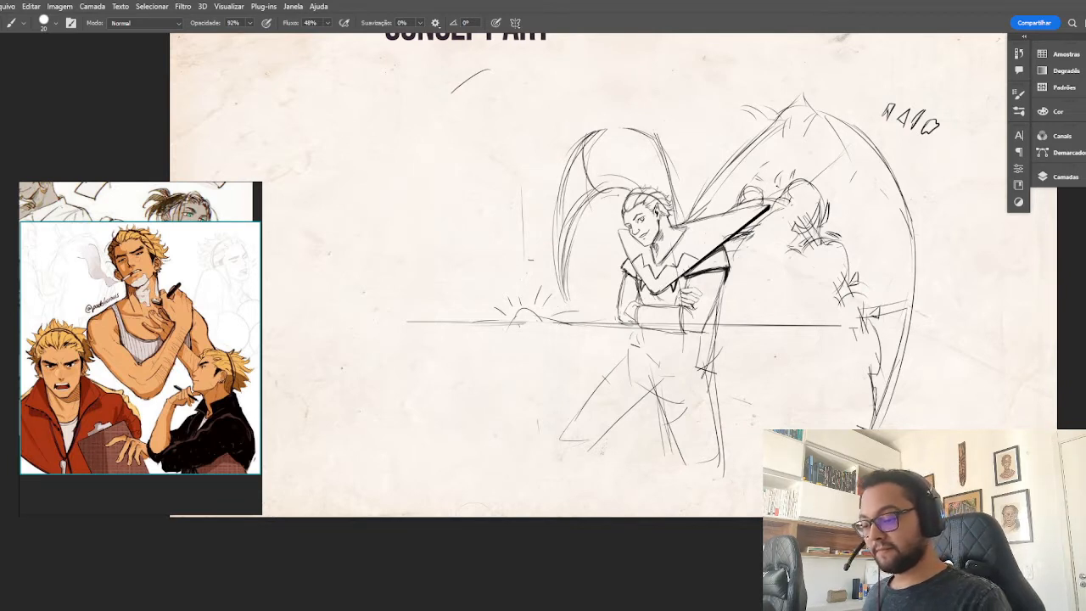
left_click_drag(615, 307, 786, 297)
key("ctrl+z")
key("ctrl+z")
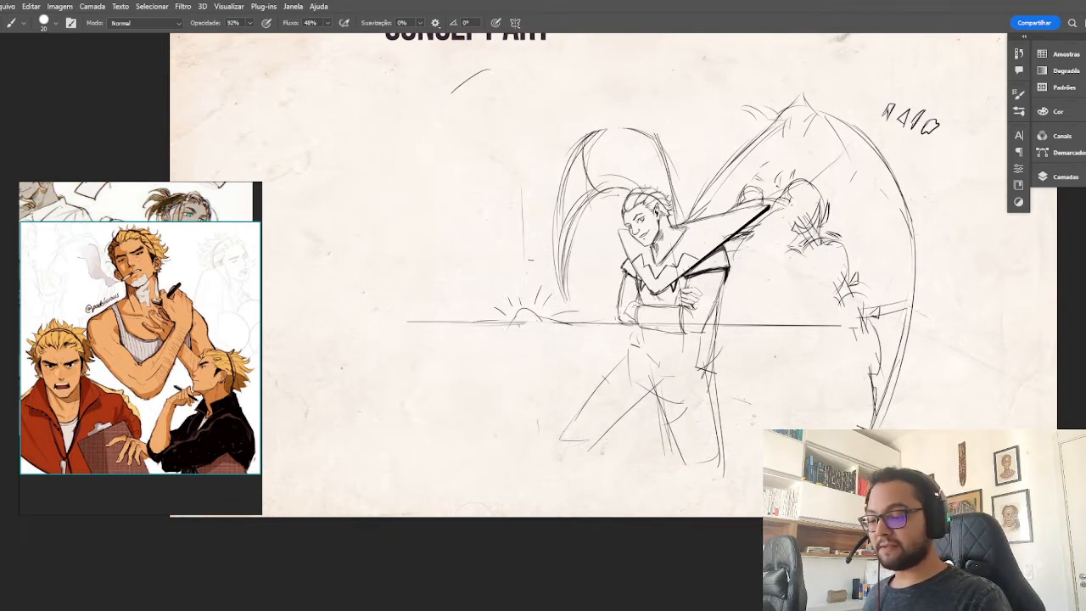
Redraw the second wing's top with a rounded arch and small pointed claw, and add curved strokes above the head.
left_click_drag(652, 325, 627, 325)
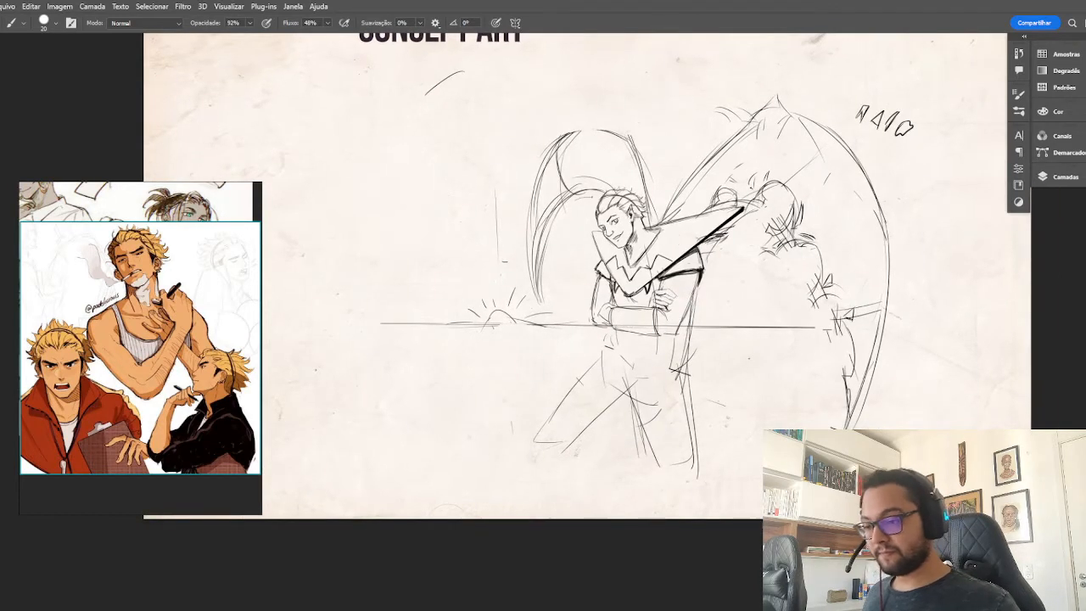
mouse_move(626, 137)
left_mouse_down()
mouse_move(608, 113)
mouse_move(553, 134)
mouse_move(557, 149)
left_mouse_up()
left_click_drag(582, 190, 609, 175)
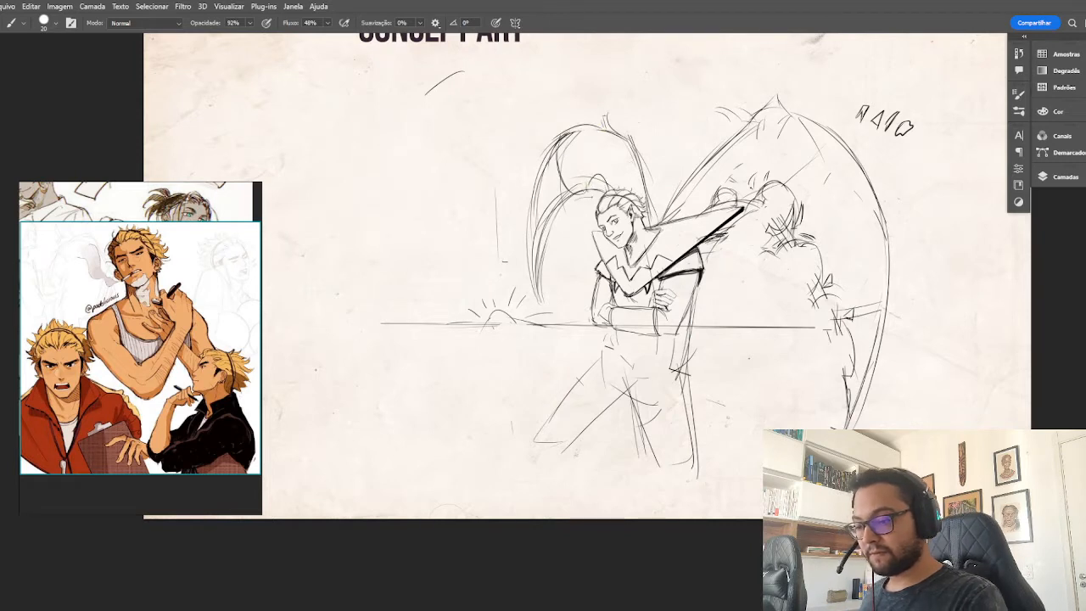
left_click_drag(585, 186, 560, 194)
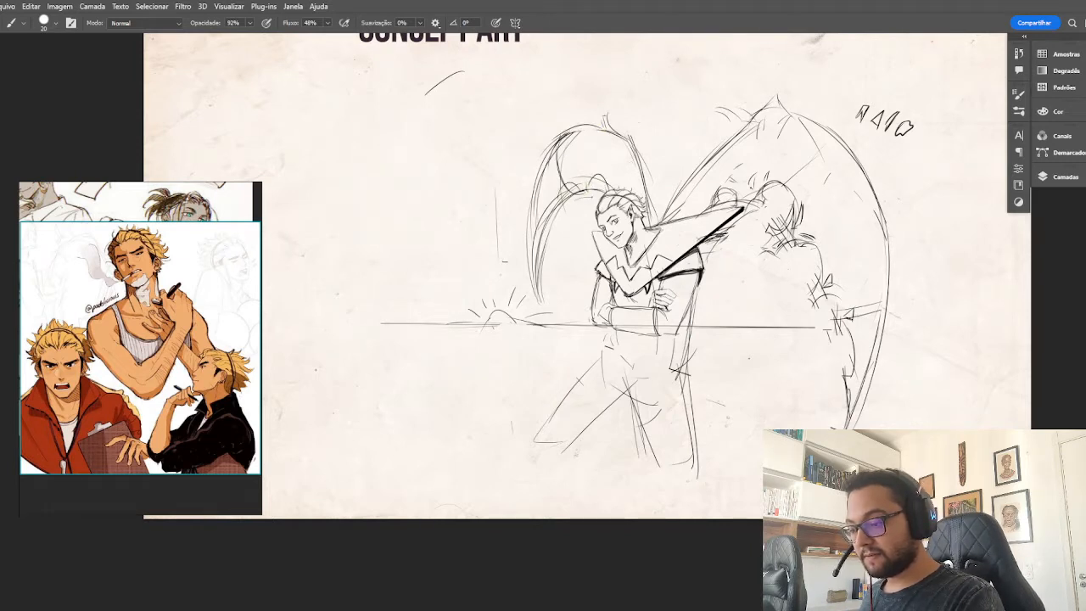
left_click_drag(758, 219, 737, 285)
left_click_drag(912, 128, 924, 139)
key("ctrl+z")
key("ctrl+z")
Sketch small scalloped marks along the smaller wing's inner edge and loose scalloped curves in the sky between the two wings.
mouse_move(575, 184)
left_mouse_down()
mouse_move(570, 208)
mouse_move(585, 202)
left_mouse_up()
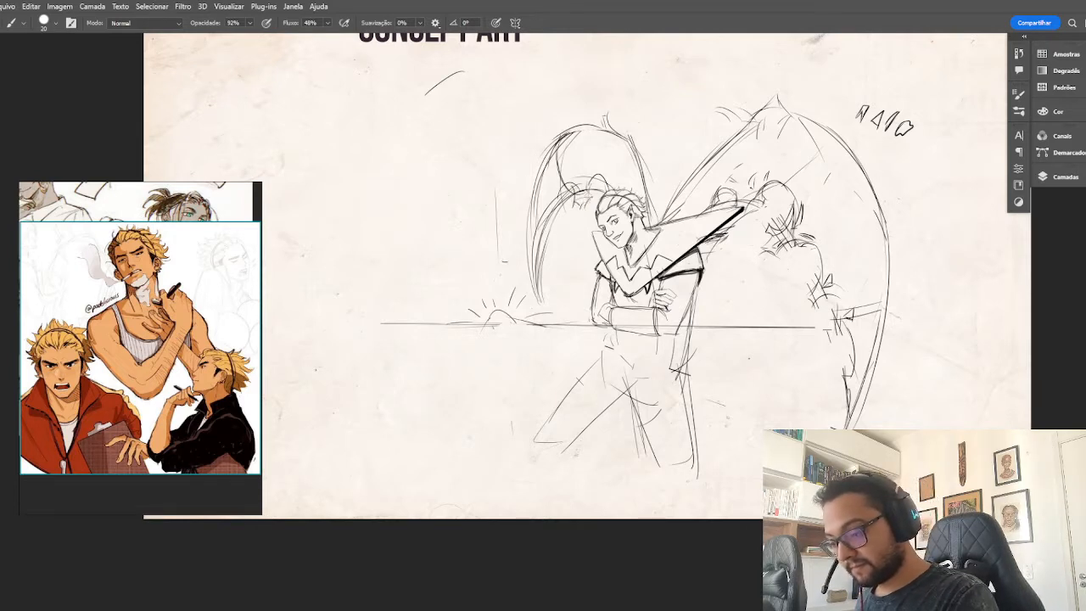
mouse_move(641, 97)
left_mouse_down()
mouse_move(670, 86)
mouse_move(664, 108)
mouse_move(689, 124)
left_mouse_up()
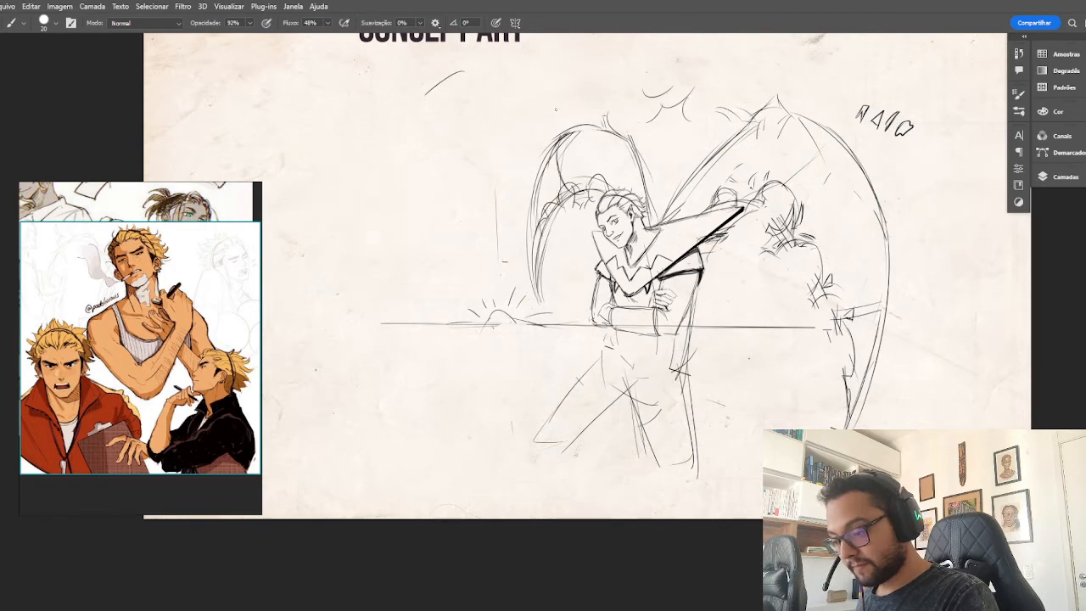
Find the black-winged swordsman on the reference board, paste the image into the canvas, and enlarge it beside the character sketch.
scroll(141, 273, "down", 6)
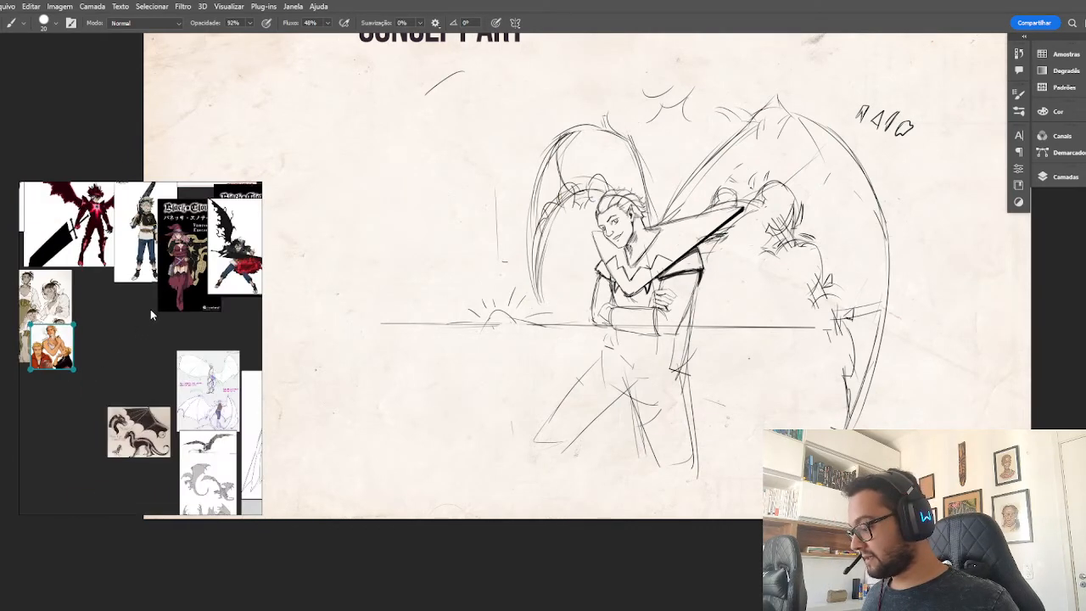
left_click_drag(225, 279, 108, 311)
scroll(124, 272, "up", 6)
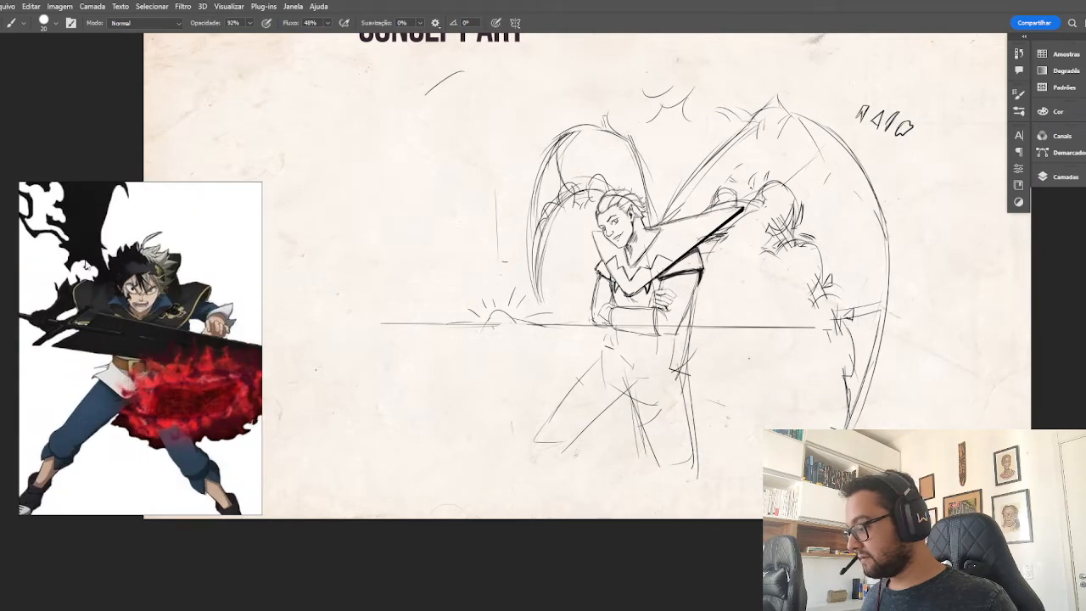
scroll(85, 265, "up", 5)
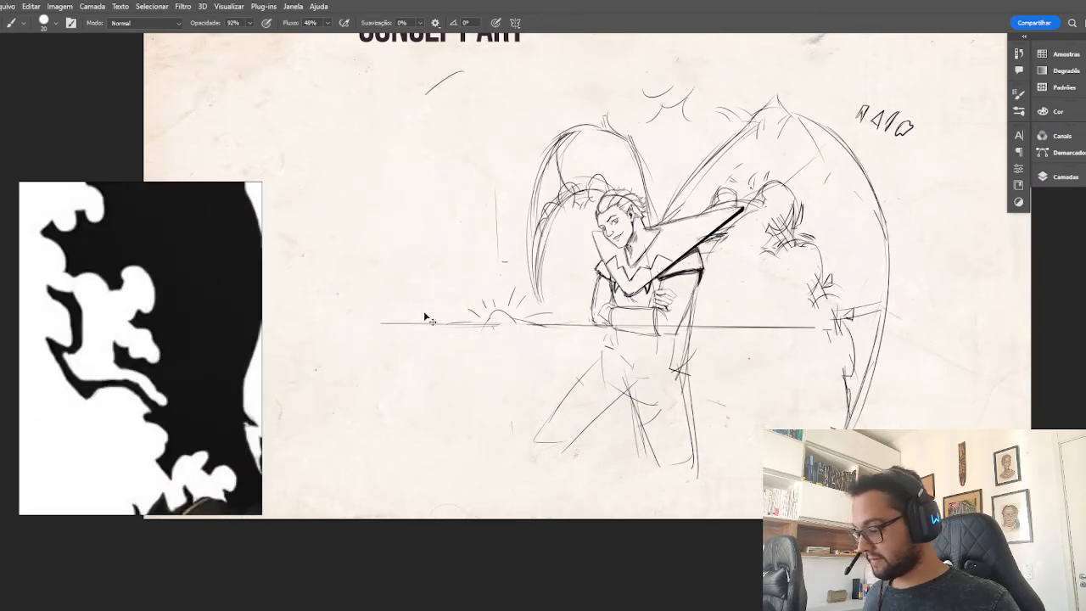
key("ctrl+v")
key("ctrl+t")
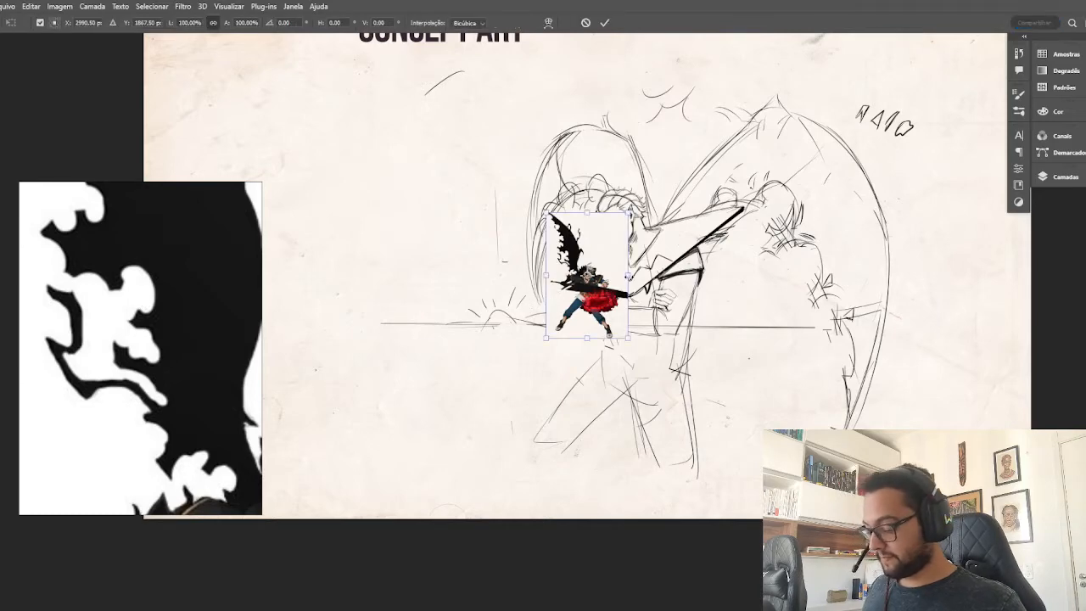
left_click_drag(627, 275, 859, 271)
left_click_drag(754, 294, 560, 351)
key("Return")
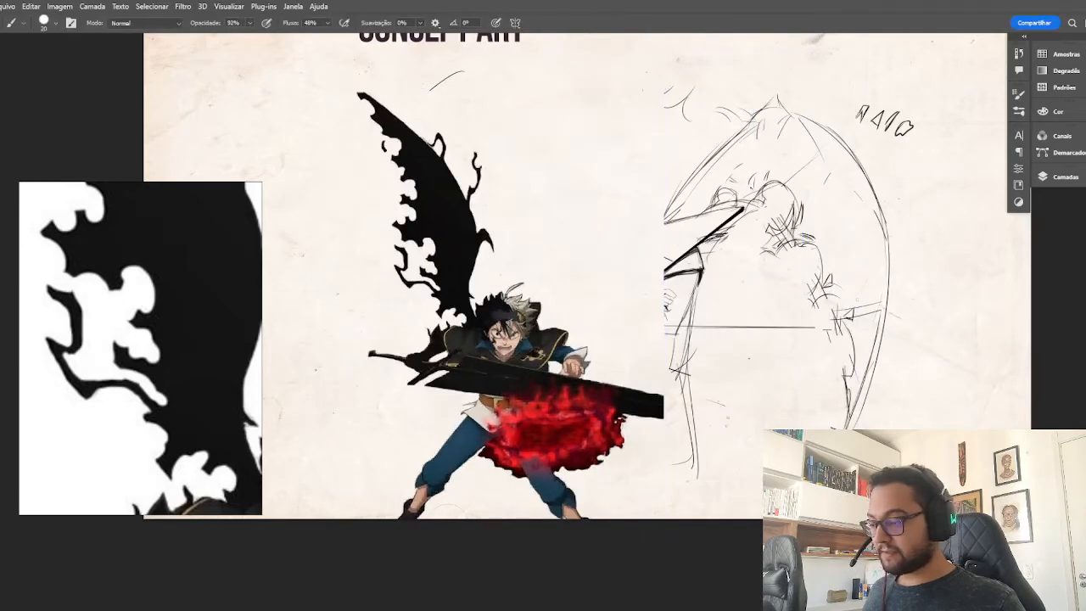
Add a new layer above the pasted reference, fade the reference layer to 21% opacity, and make the new layer active.
left_click(1066, 177)
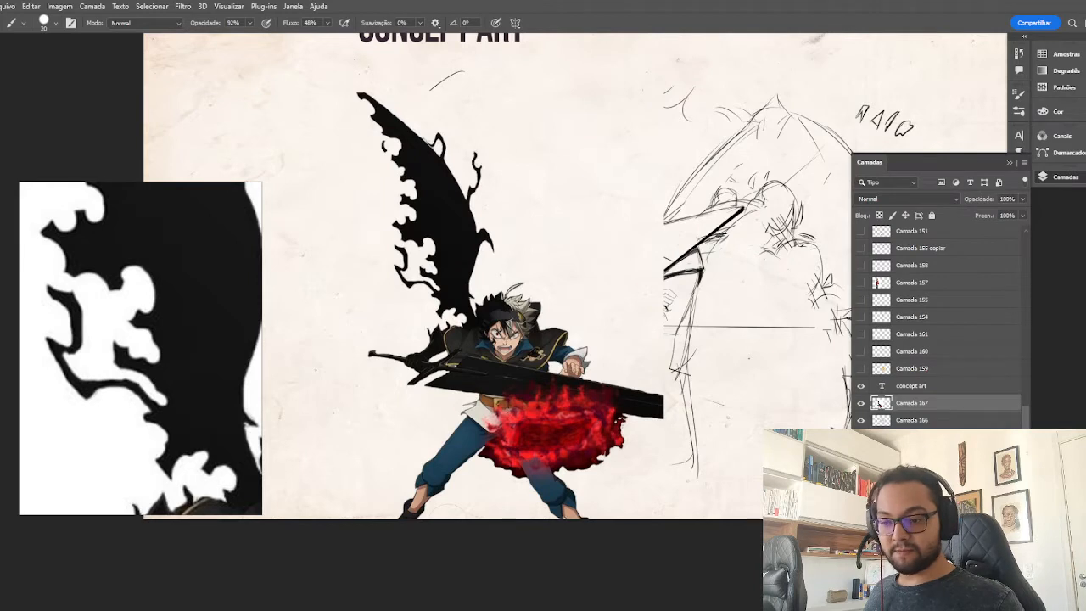
left_click(999, 572)
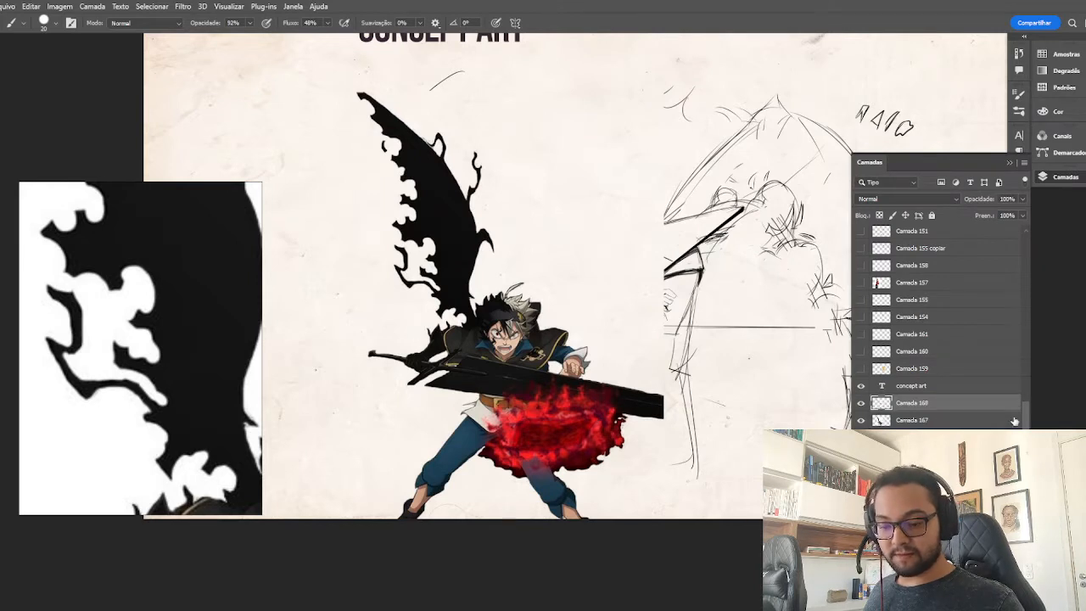
left_click(938, 421)
left_click(1023, 200)
left_click_drag(1022, 212, 980, 213)
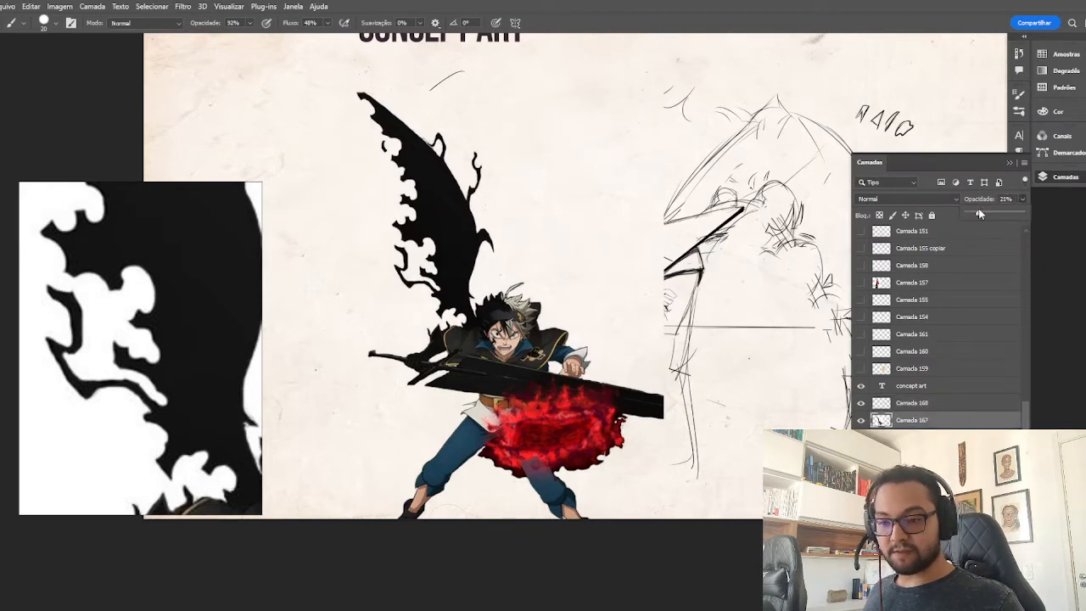
left_click(904, 404)
Trace short arcs over the faded reference wing: along its outer edge, under the outer spike and around an inner notch.
key("ctrl+plus")
key("ctrl+plus")
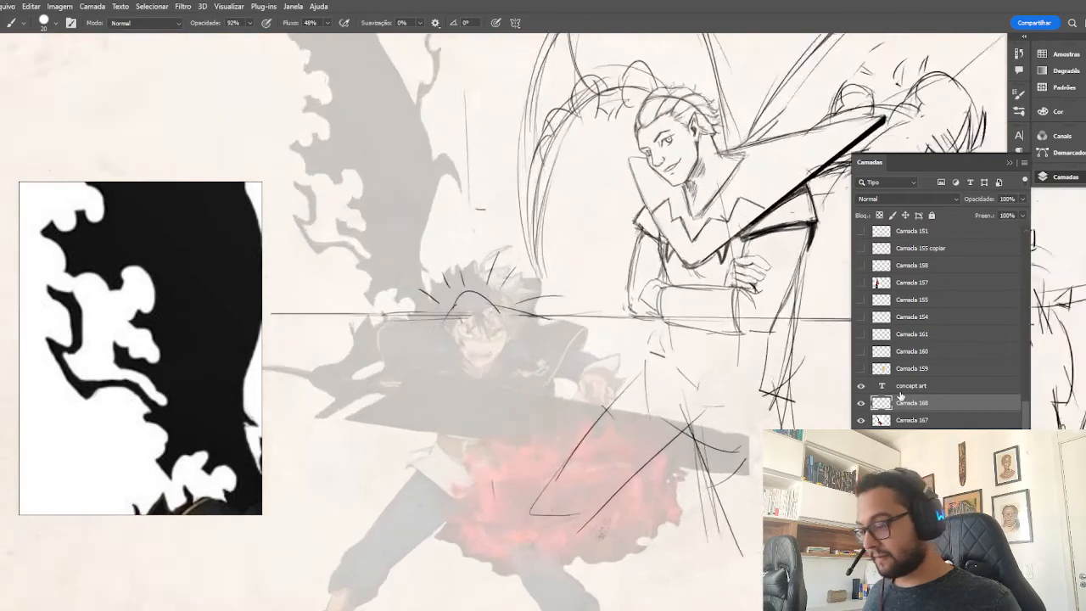
left_click_drag(500, 309, 668, 362)
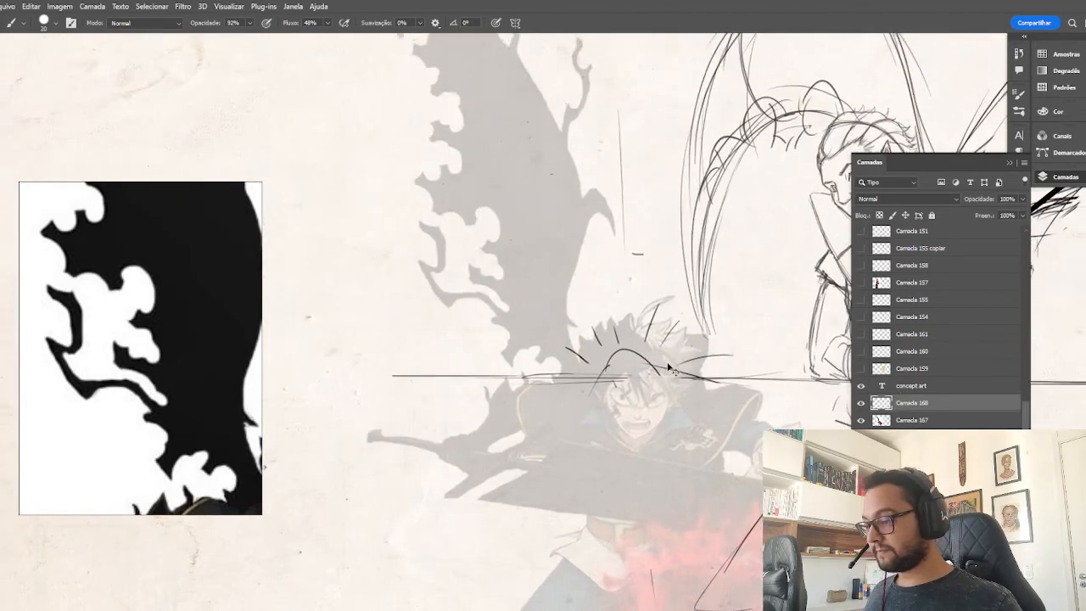
key("ctrl+minus")
key("ctrl+plus")
key("ctrl+plus")
mouse_move(582, 252)
left_mouse_down()
mouse_move(630, 369)
mouse_move(636, 438)
mouse_move(637, 423)
left_mouse_up()
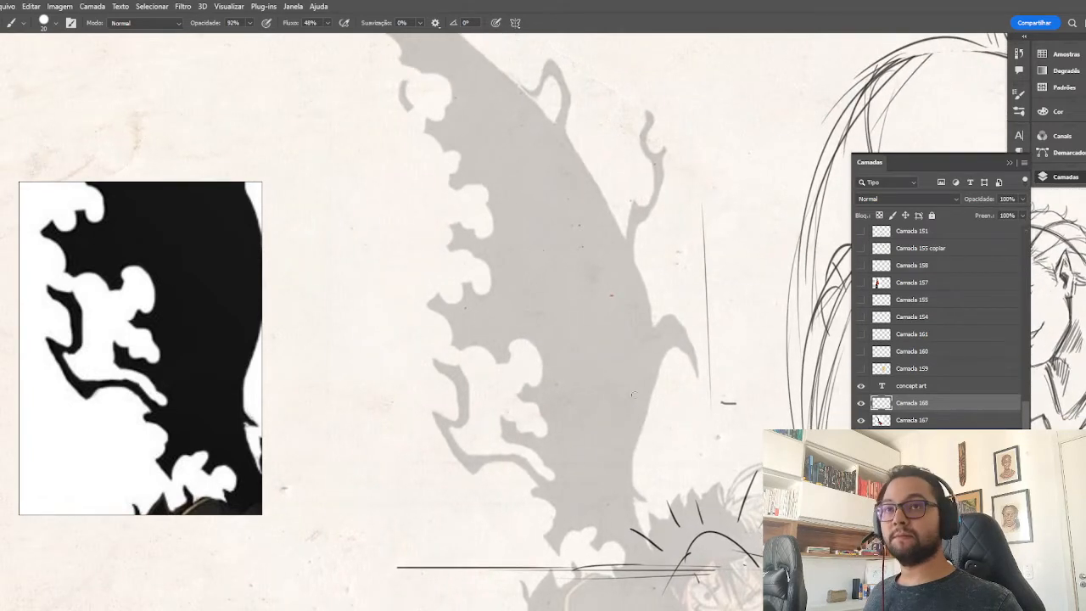
mouse_move(511, 355)
left_mouse_down()
mouse_move(519, 341)
mouse_move(541, 386)
left_mouse_up()
key("ctrl+z")
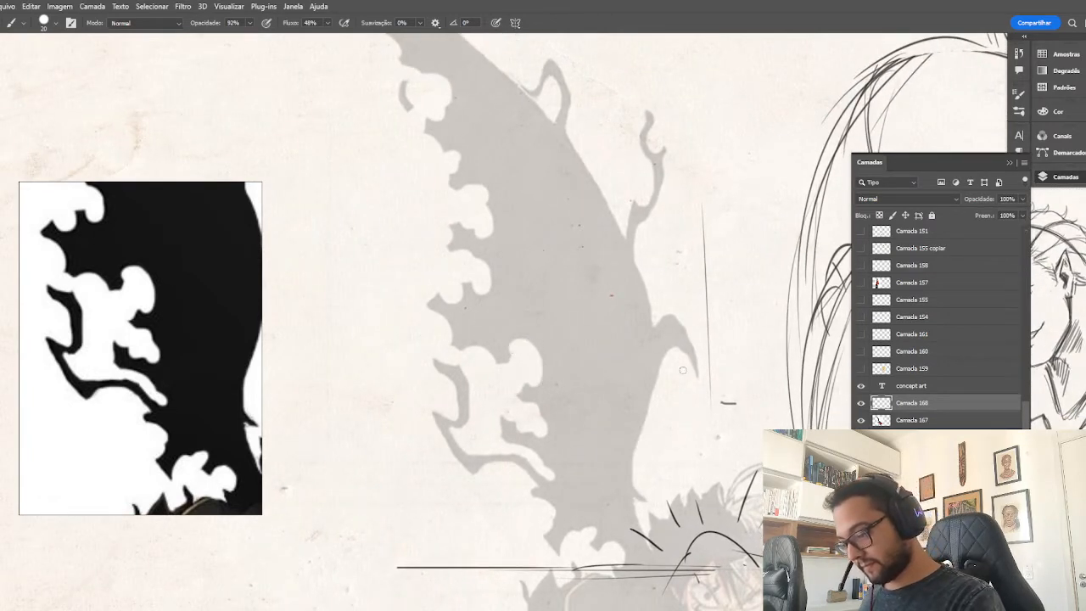
mouse_move(692, 372)
left_mouse_down()
mouse_move(670, 348)
mouse_move(658, 392)
left_mouse_up()
left_click_drag(642, 218, 642, 295)
left_click_drag(510, 347, 540, 387)
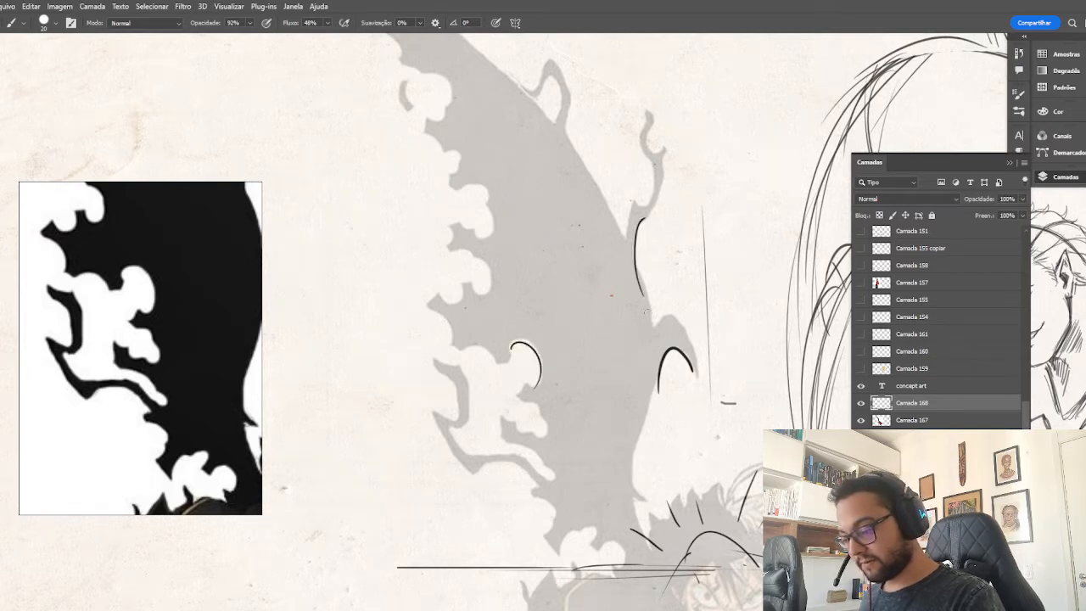
Trace the curve below the reference wing's upper spike and the rounded notches along the middle of its ragged inner edge.
mouse_move(575, 101)
left_mouse_down()
mouse_move(567, 125)
mouse_move(600, 149)
left_mouse_up()
mouse_move(460, 189)
left_mouse_down()
mouse_move(488, 188)
mouse_move(487, 240)
mouse_move(477, 220)
left_mouse_up()
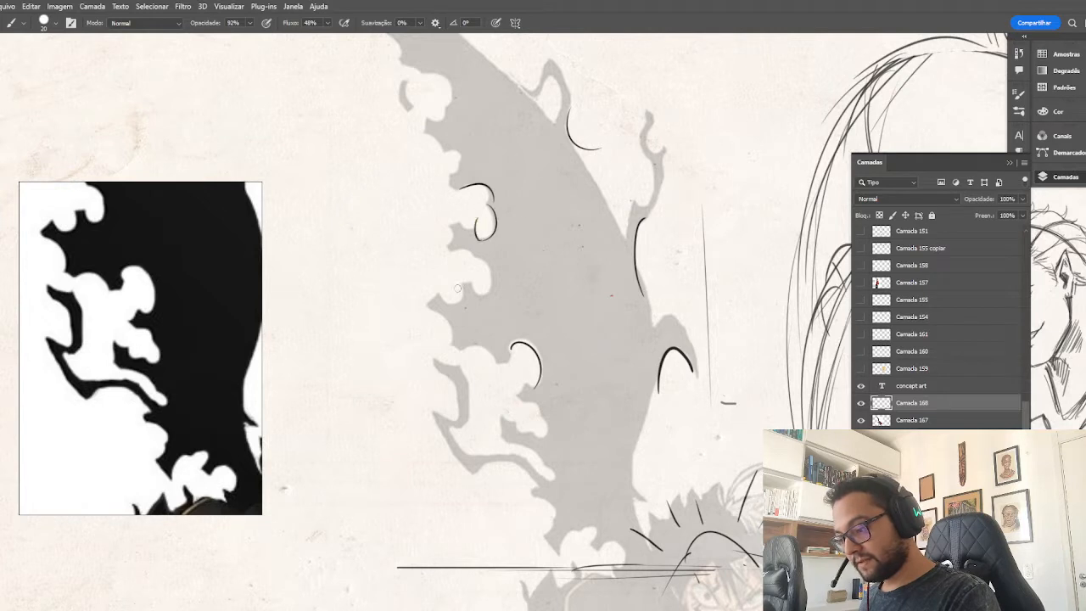
left_click_drag(471, 283, 483, 293)
mouse_move(452, 248)
left_mouse_down()
mouse_move(480, 291)
mouse_move(445, 294)
mouse_move(454, 344)
mouse_move(499, 366)
mouse_move(511, 352)
mouse_move(507, 363)
left_mouse_up()
mouse_move(545, 432)
left_mouse_down()
mouse_move(517, 391)
mouse_move(538, 381)
left_mouse_up()
key("ctrl+minus")
key("ctrl+minus")
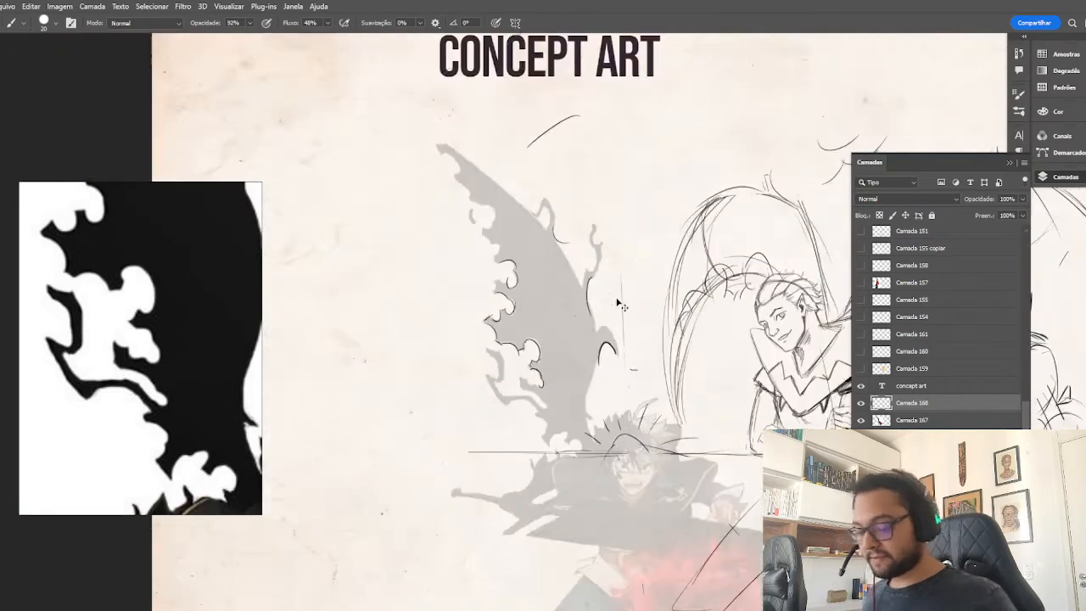
Trace the lower notches of the reference wing's ragged edge down to where it meets the swordsman's shoulder.
key("ctrl+plus")
key("ctrl+plus")
left_click_drag(651, 429, 669, 225)
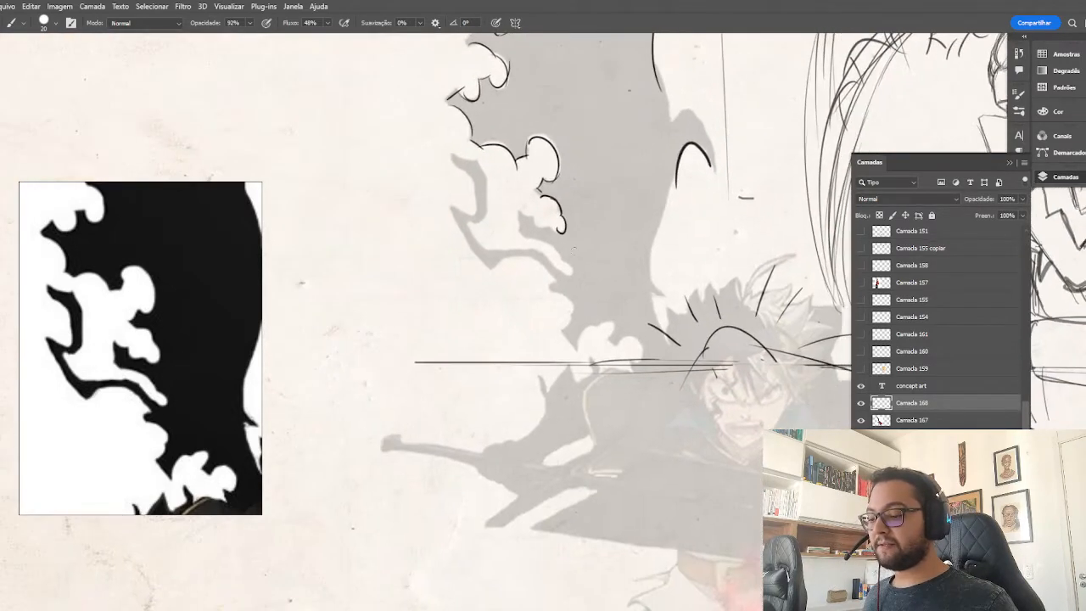
left_click_drag(562, 260, 573, 279)
left_click_drag(526, 238, 561, 265)
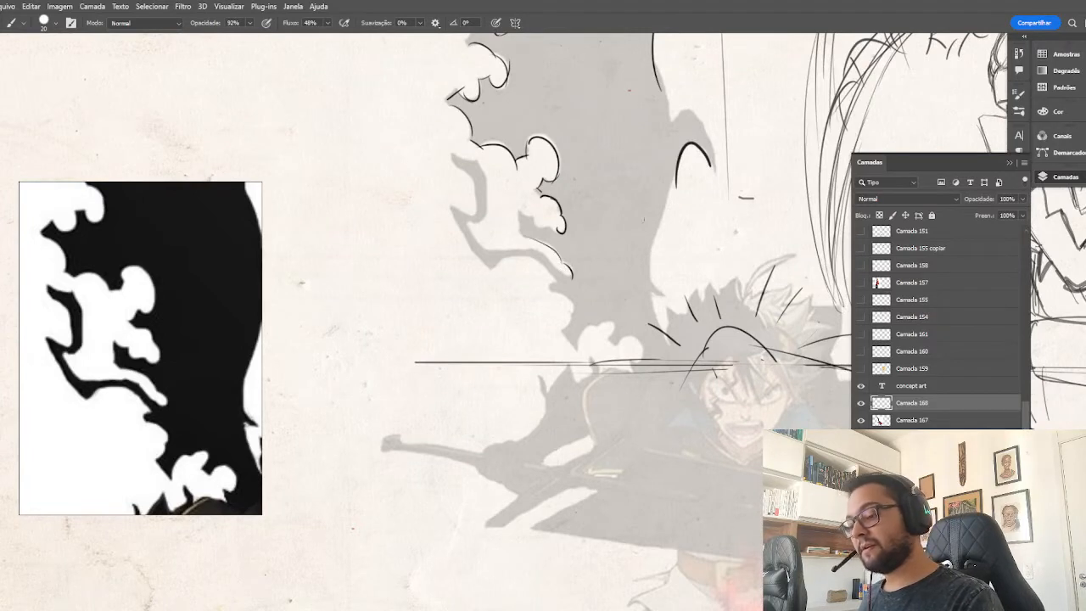
left_click_drag(603, 322, 642, 358)
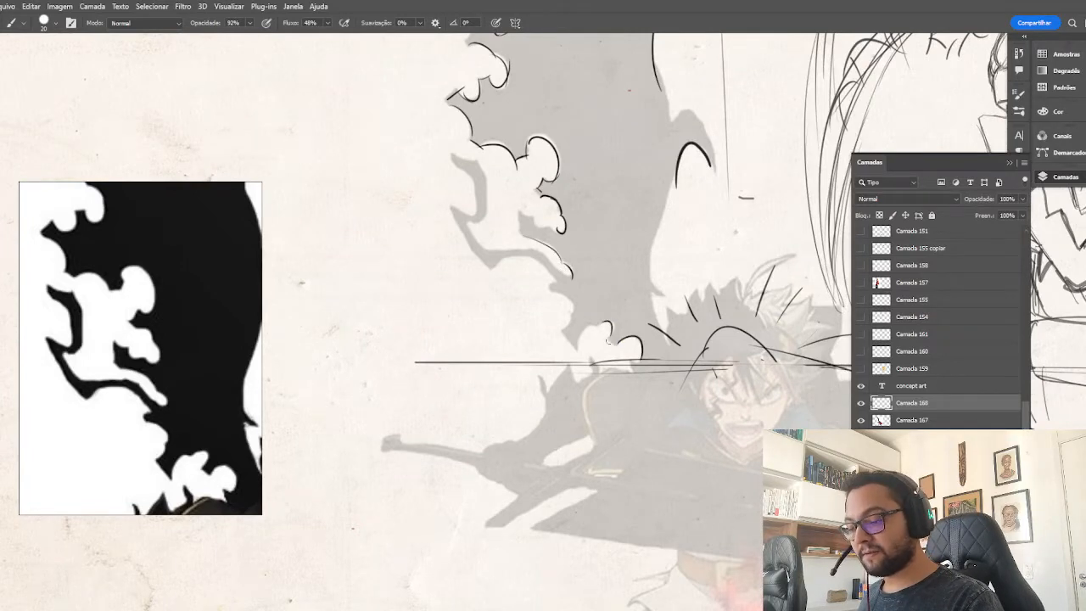
left_click_drag(599, 323, 575, 348)
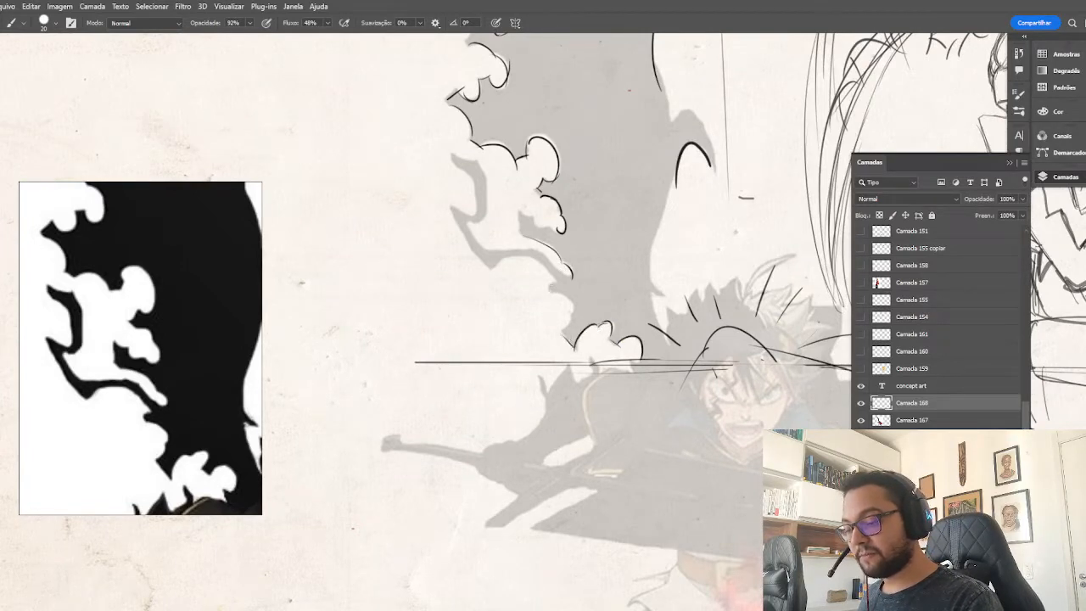
mouse_move(553, 290)
left_mouse_down()
mouse_move(571, 312)
mouse_move(565, 340)
left_mouse_up()
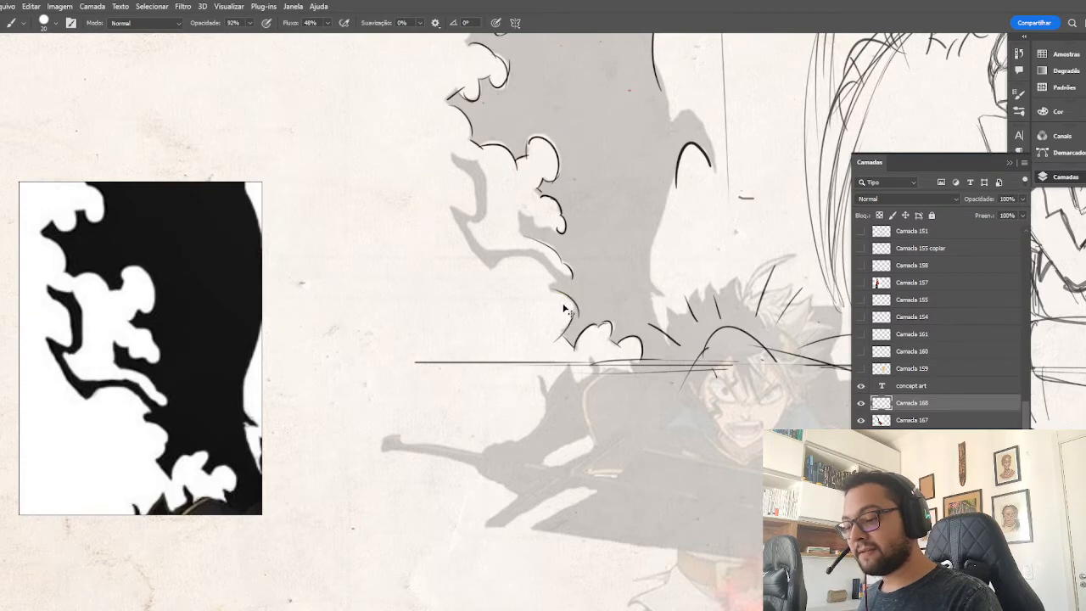
Hide the pasted reference layer and erase the traced notch strokes from the drawing layer.
key("ctrl+minus")
key("ctrl+minus")
key("ctrl+minus")
left_click(862, 419)
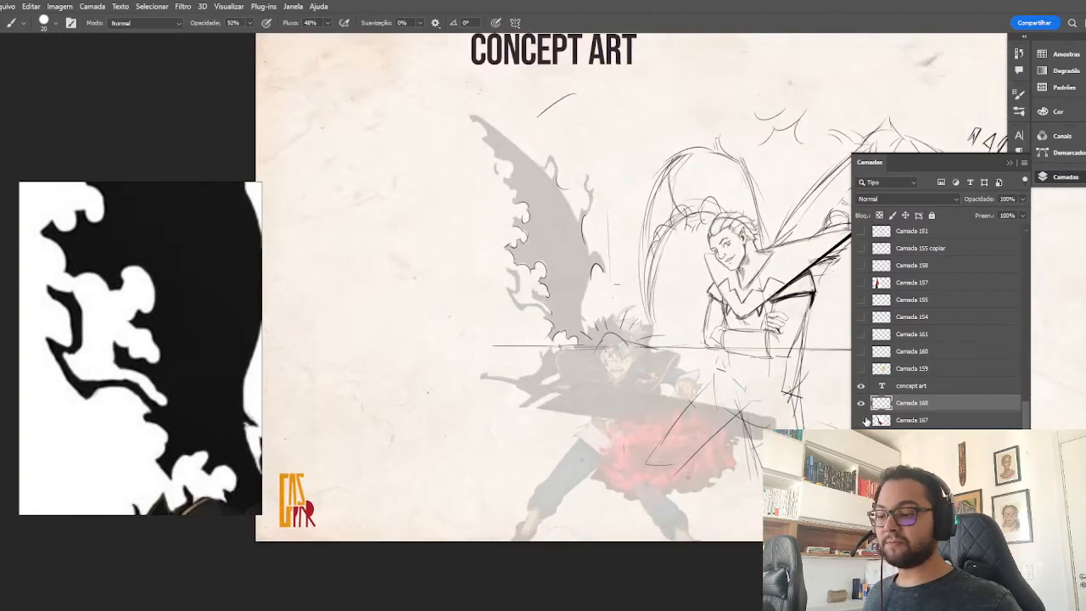
key("ctrl+plus")
key("e")
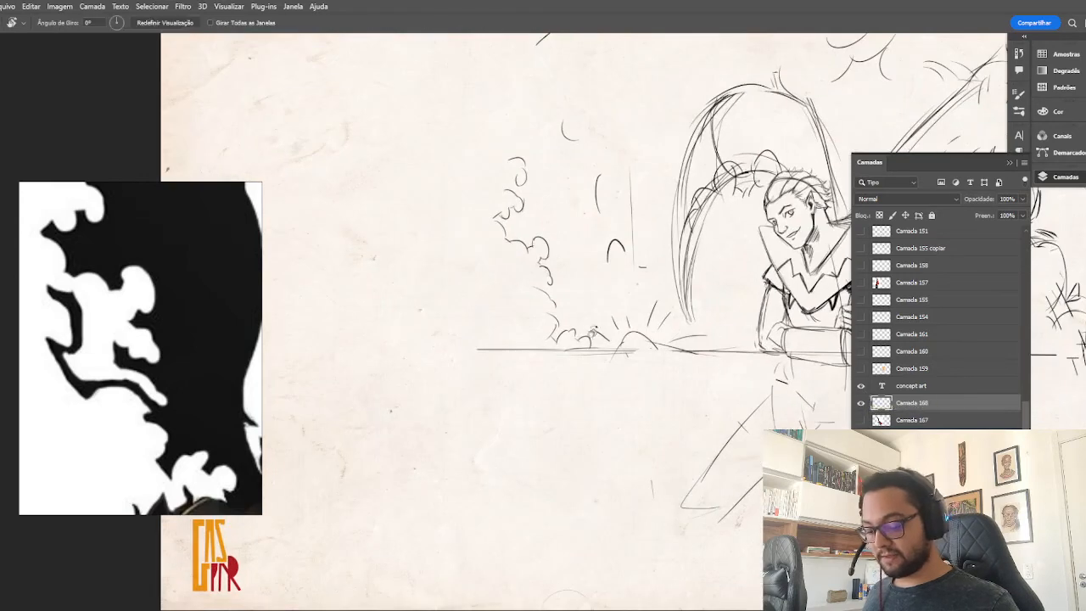
mouse_move(619, 259)
left_mouse_down()
mouse_move(565, 116)
mouse_move(551, 297)
mouse_move(568, 332)
left_mouse_up()
left_click_drag(614, 182, 472, 225)
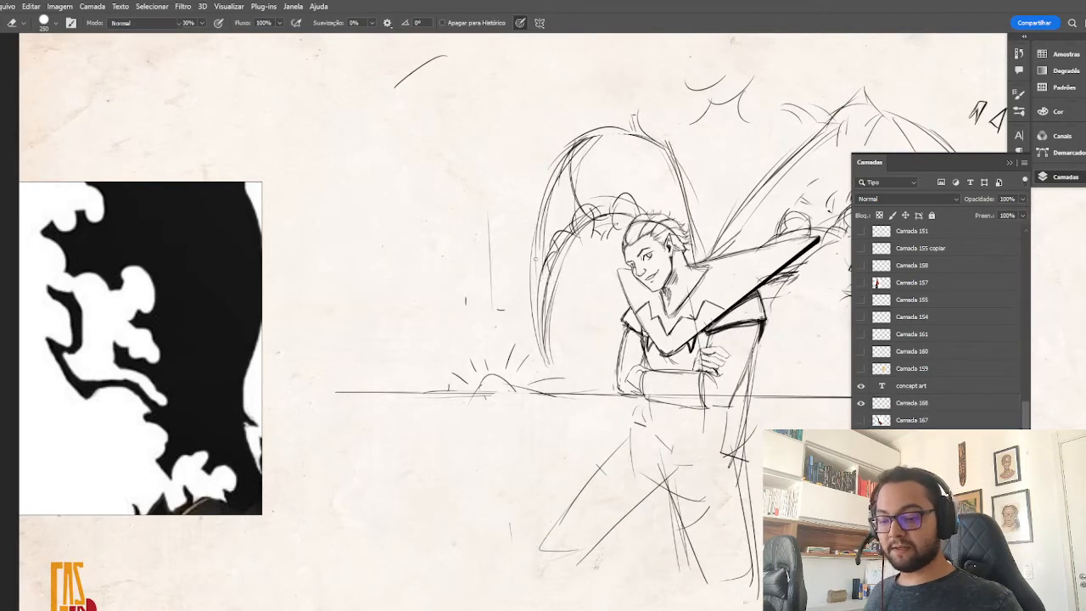
Reinforce the smaller wing's inner curve and lower pointed tip with brush strokes.
key("b")
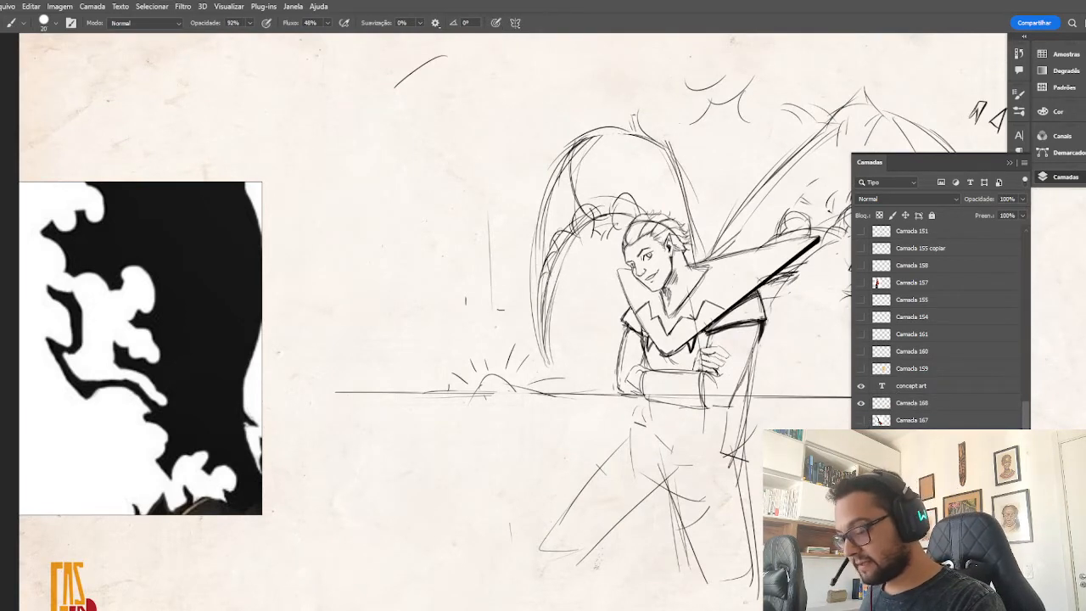
mouse_move(557, 230)
left_mouse_down()
mouse_move(566, 261)
mouse_move(539, 305)
mouse_move(548, 366)
left_mouse_up()
left_click_drag(549, 270, 549, 367)
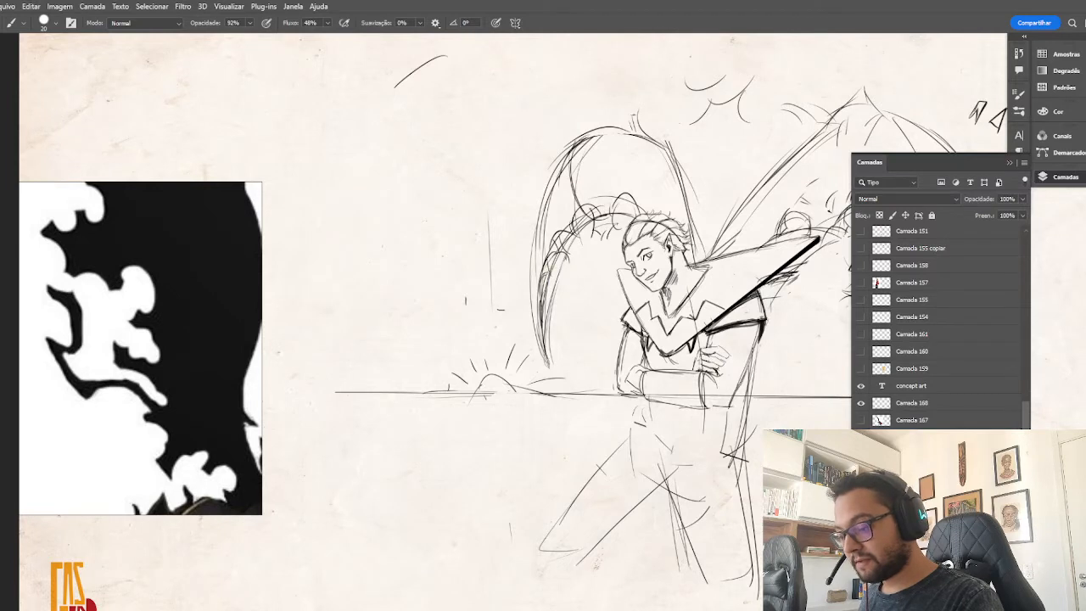
left_click_drag(543, 328, 550, 356)
Thicken the smaller wing's outer contour with jagged overlapping strokes from the rounded arch down to the tip.
left_click_drag(541, 206, 532, 262)
mouse_move(544, 200)
left_mouse_down()
mouse_move(580, 137)
mouse_move(627, 128)
left_mouse_up()
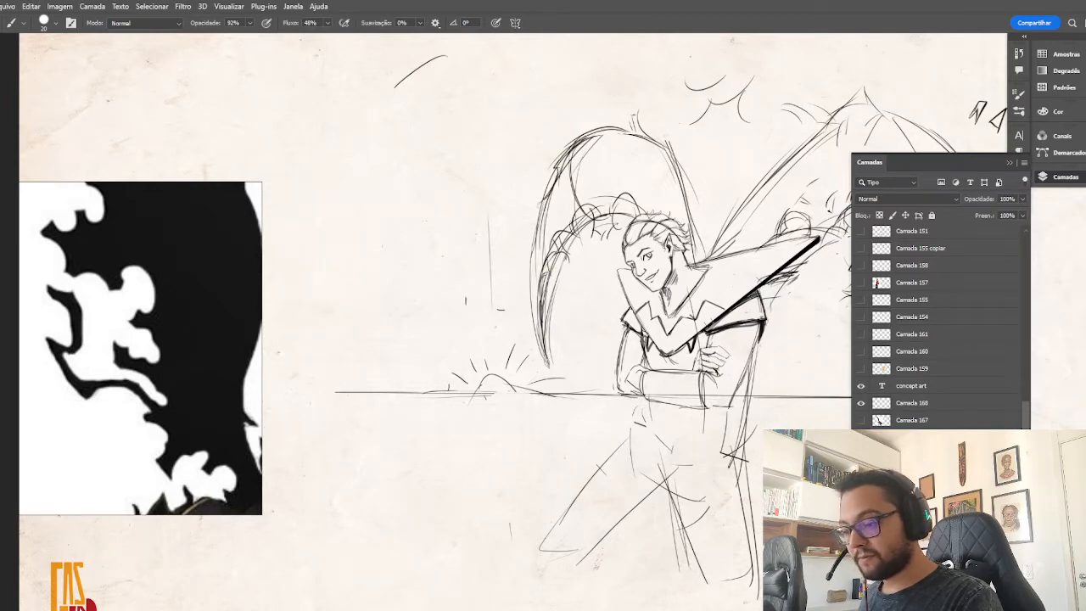
left_click_drag(538, 205, 526, 273)
left_click_drag(534, 229, 532, 326)
left_click_drag(531, 282, 552, 371)
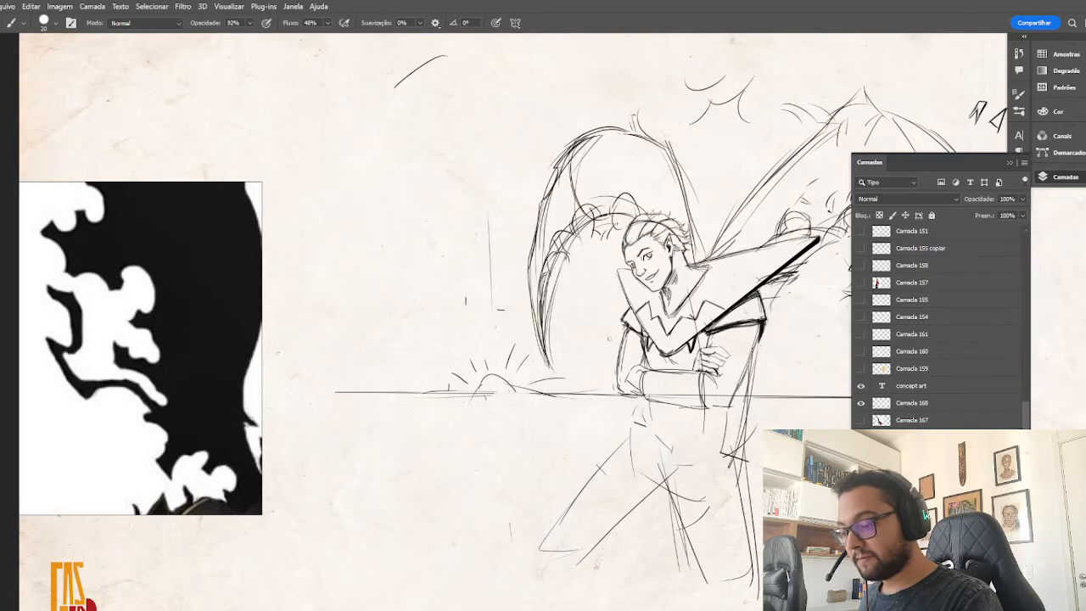
Draw branching, twig-like spikes on the smaller wing's upper corner and darken the adjoining edge, following the swordsman's wing reference.
scroll(176, 265, "down", 2)
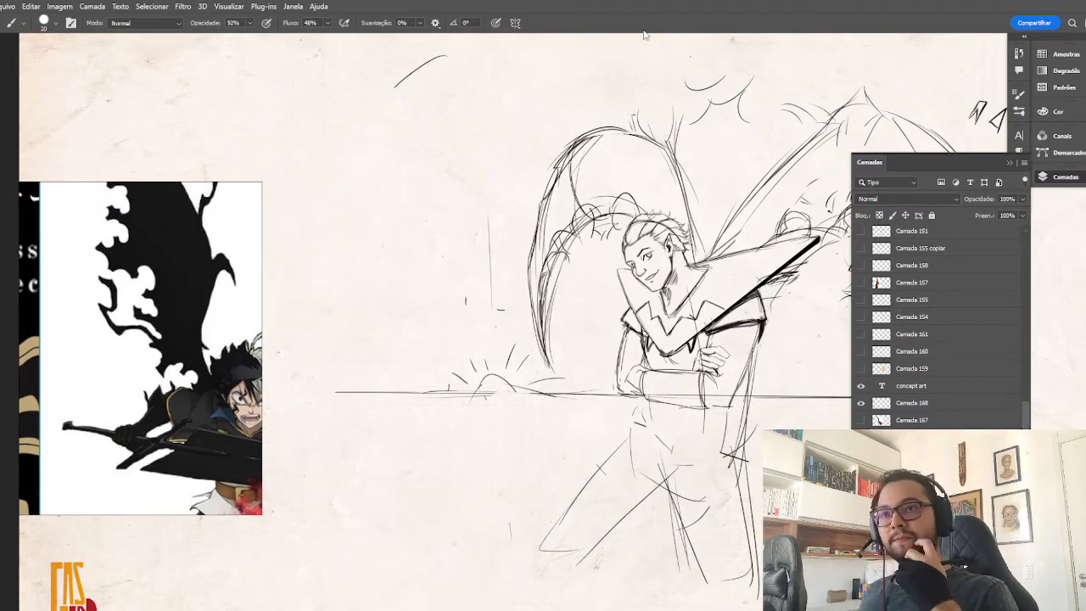
left_click_drag(715, 319, 637, 345)
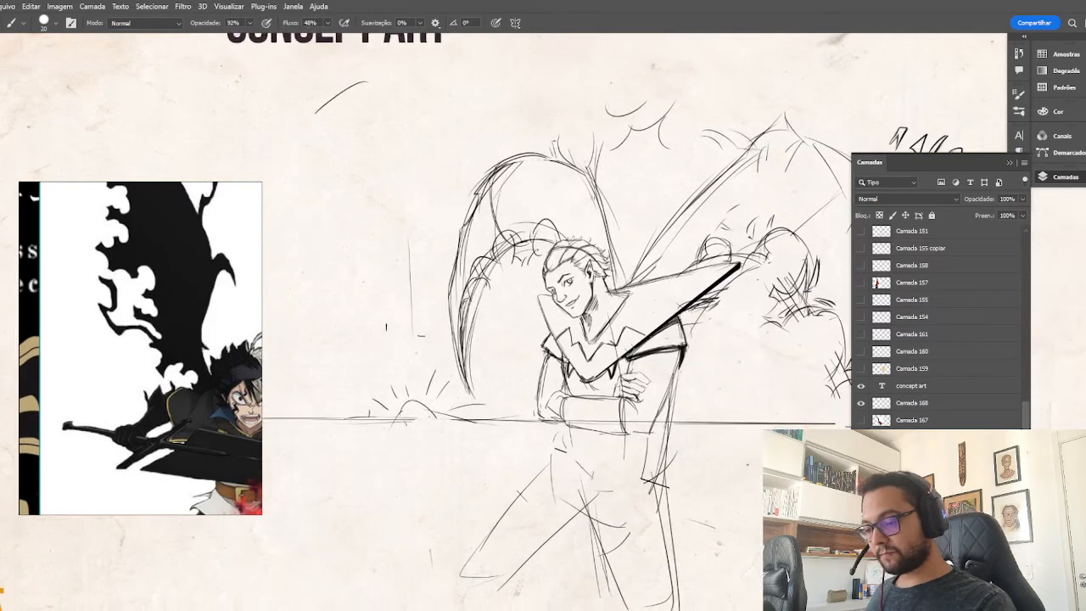
mouse_move(589, 185)
left_mouse_down()
mouse_move(624, 287)
mouse_move(560, 136)
left_mouse_up()
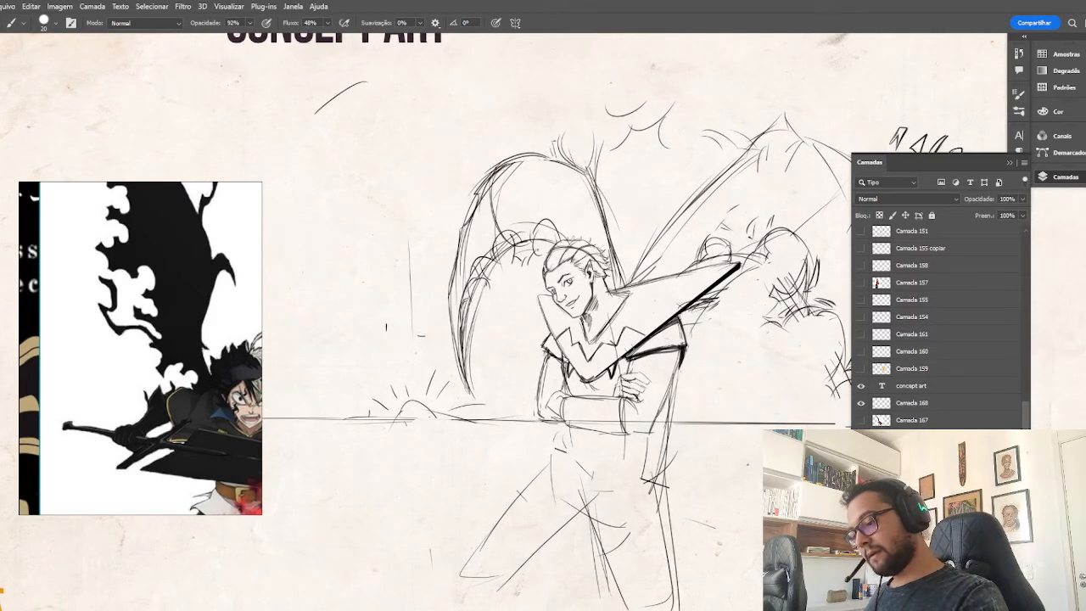
left_click_drag(586, 174, 591, 127)
mouse_move(592, 129)
left_mouse_down()
mouse_move(603, 134)
mouse_move(611, 225)
left_mouse_up()
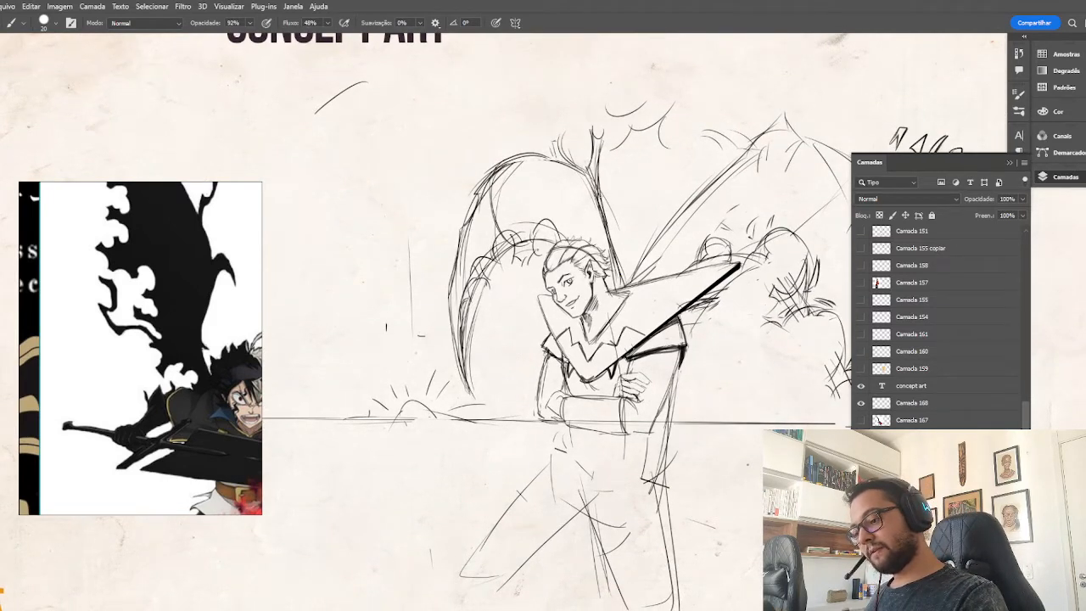
mouse_move(599, 182)
left_mouse_down()
mouse_move(613, 153)
mouse_move(623, 156)
left_mouse_up()
left_click_drag(623, 153, 636, 160)
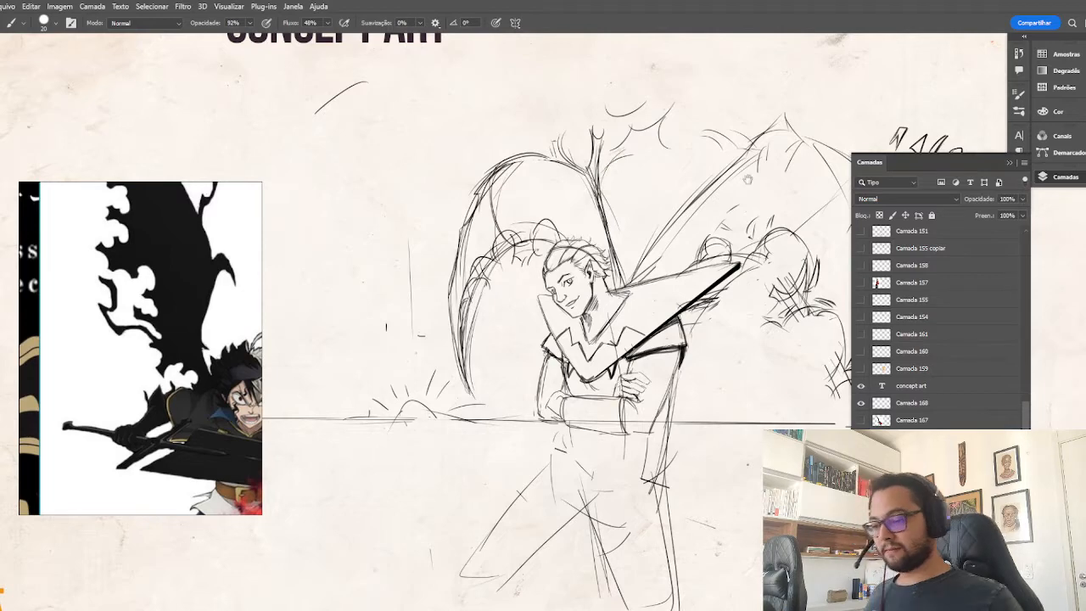
left_click_drag(725, 217, 604, 141)
scroll(144, 307, "down", 5)
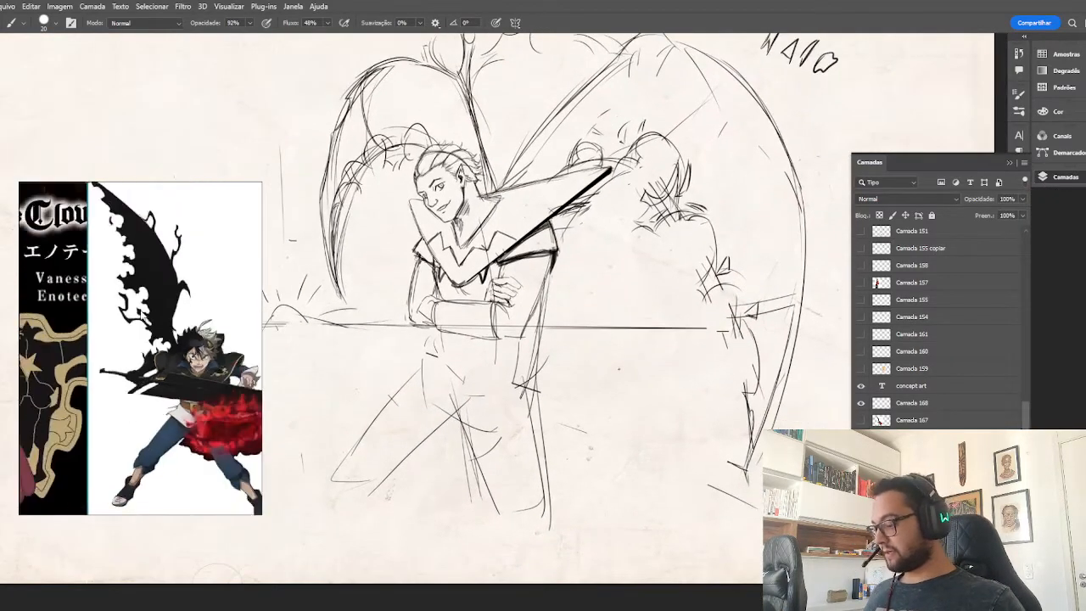
Sketch the waistband and hip lines of the crossed-arms character just below the folded forearms.
scroll(187, 386, "up", 3)
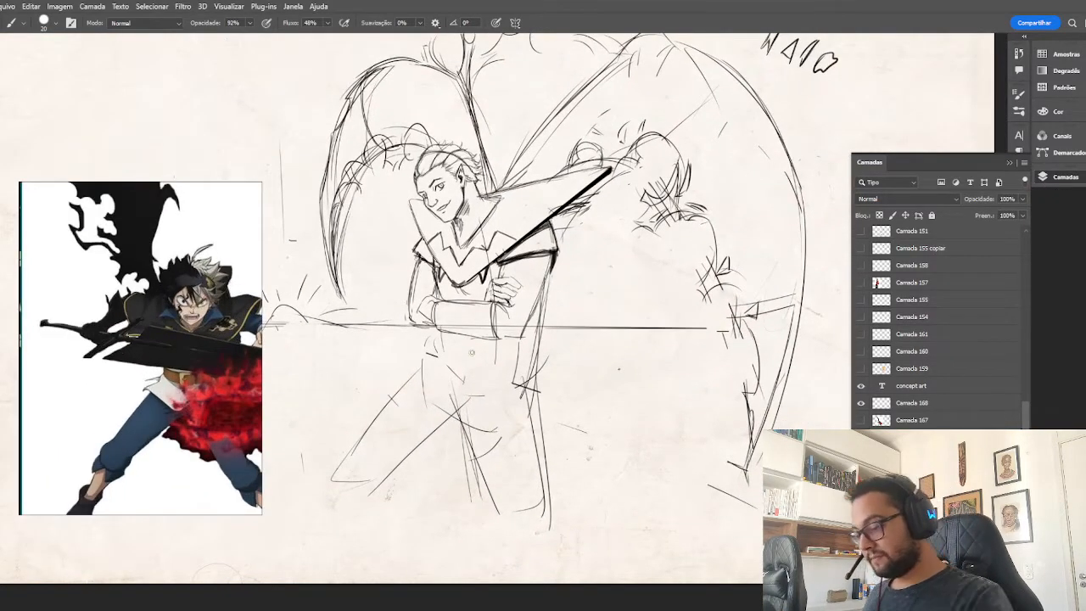
mouse_move(469, 334)
left_mouse_down()
mouse_move(458, 359)
mouse_move(492, 374)
mouse_move(464, 378)
left_mouse_up()
left_click_drag(468, 365, 540, 360)
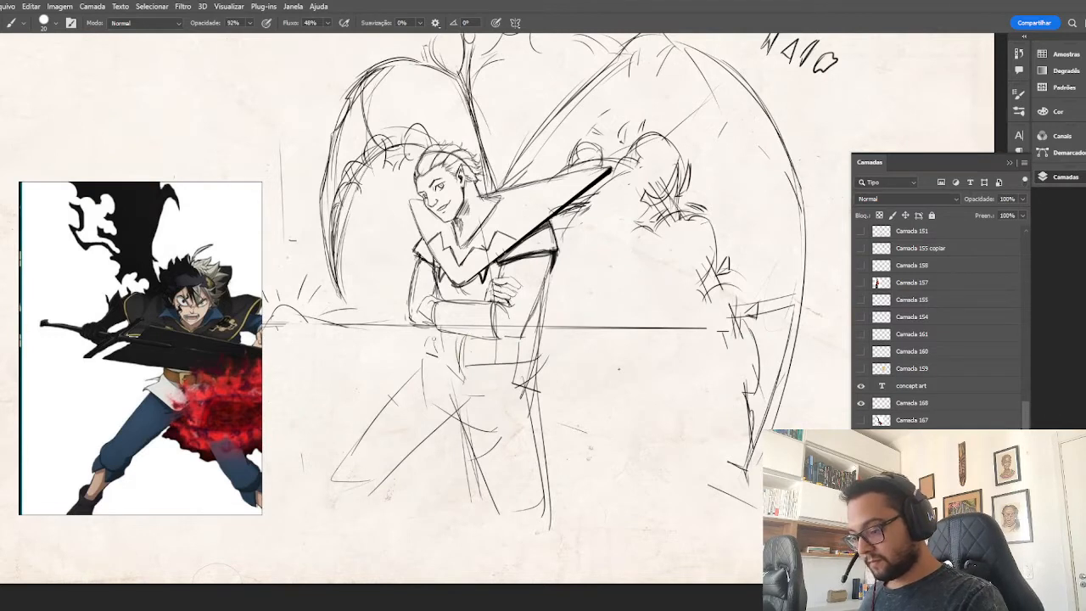
left_click_drag(434, 336, 409, 382)
mouse_move(432, 331)
left_mouse_down()
mouse_move(405, 375)
mouse_move(544, 379)
left_mouse_up()
left_click_drag(538, 323, 538, 433)
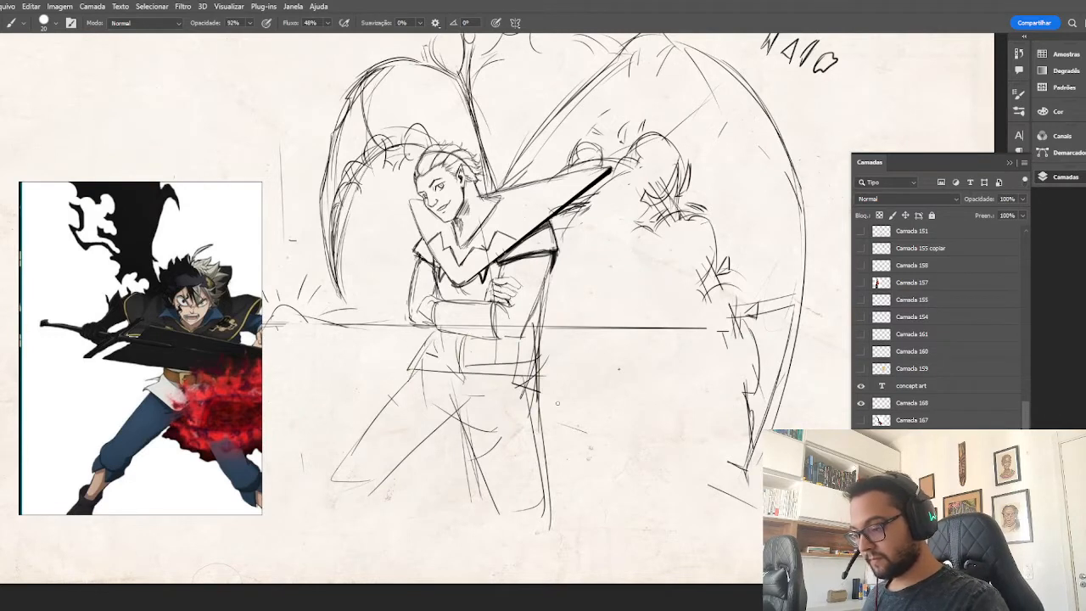
Reinforce the contours of both spread thighs from the hips down and add a curved knee line on the bent leg.
mouse_move(462, 369)
left_mouse_down()
mouse_move(509, 514)
mouse_move(482, 499)
left_mouse_up()
left_click_drag(463, 390, 357, 519)
left_click_drag(413, 370, 339, 483)
left_click_drag(346, 483, 431, 471)
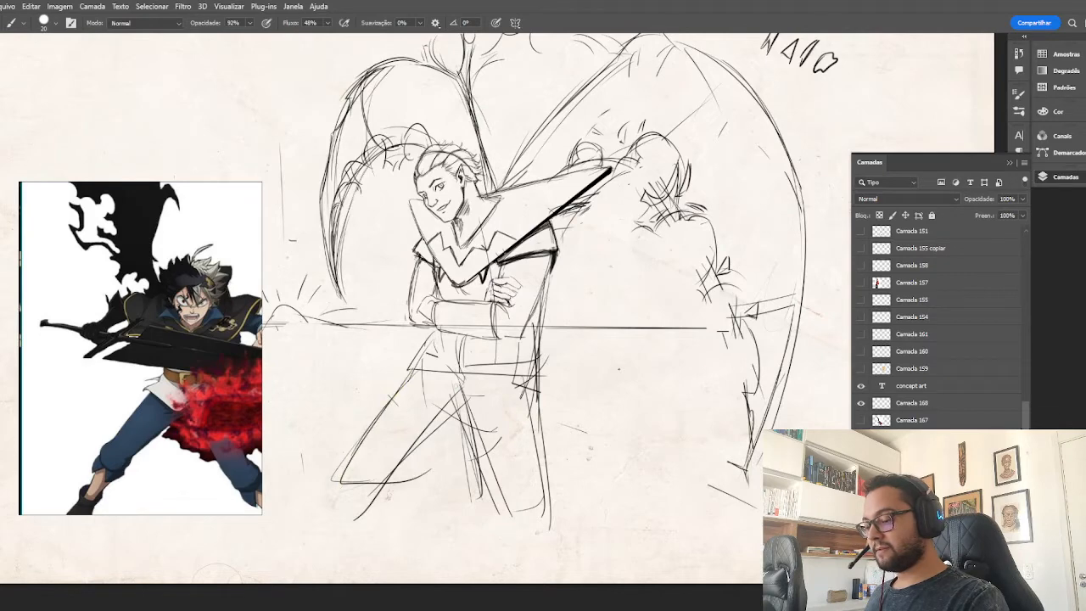
left_click_drag(460, 390, 505, 528)
left_click_drag(524, 355, 545, 514)
Extend both legs below the knees with lower-leg contours reaching the sheet's lower edge.
key("ctrl+minus")
key("ctrl+minus")
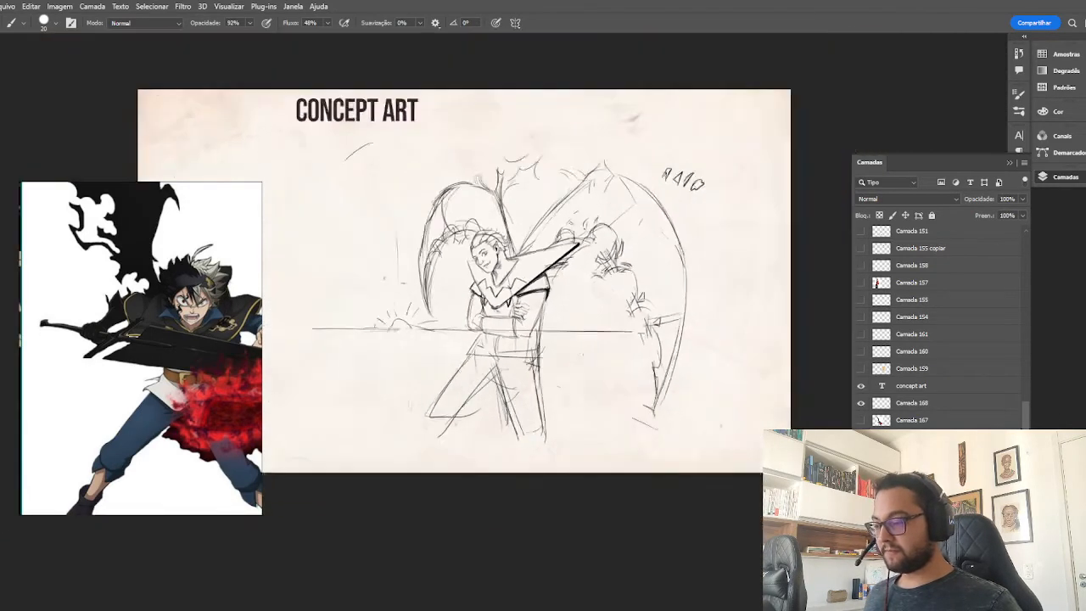
scroll(537, 340, "down", 1)
left_click_drag(521, 426, 528, 457)
left_click_drag(535, 413, 543, 460)
mouse_move(435, 411)
left_mouse_down()
mouse_move(423, 453)
mouse_move(438, 460)
left_mouse_up()
left_click_drag(427, 441, 422, 466)
mouse_move(456, 422)
left_mouse_down()
mouse_move(436, 461)
mouse_move(455, 401)
left_mouse_up()
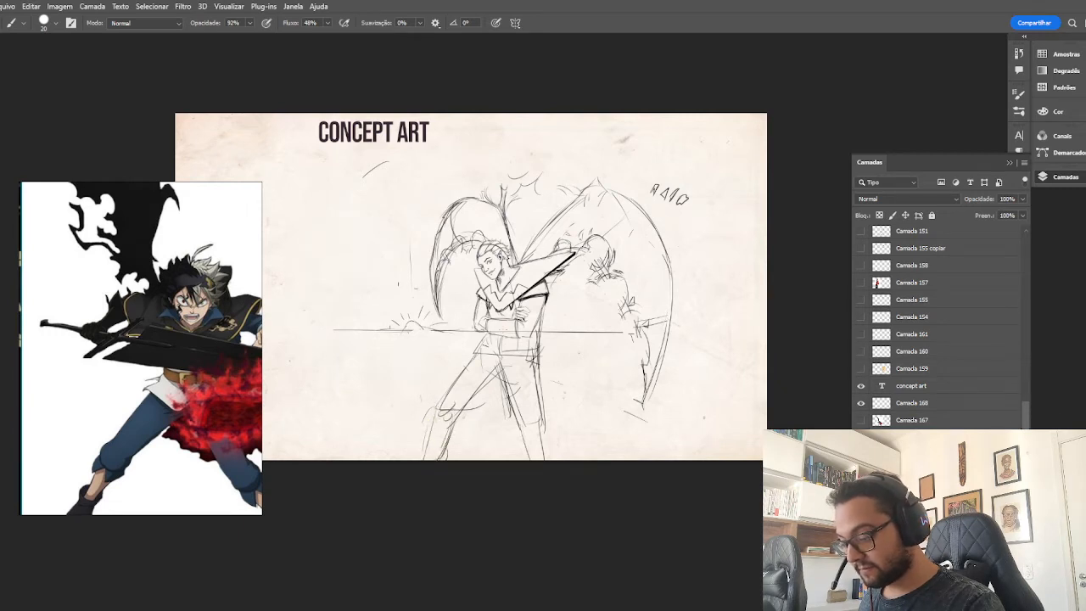
Show the earlier sketches of the standing winged figure and small fighter alongside the crossed-arms character.
left_click(861, 438)
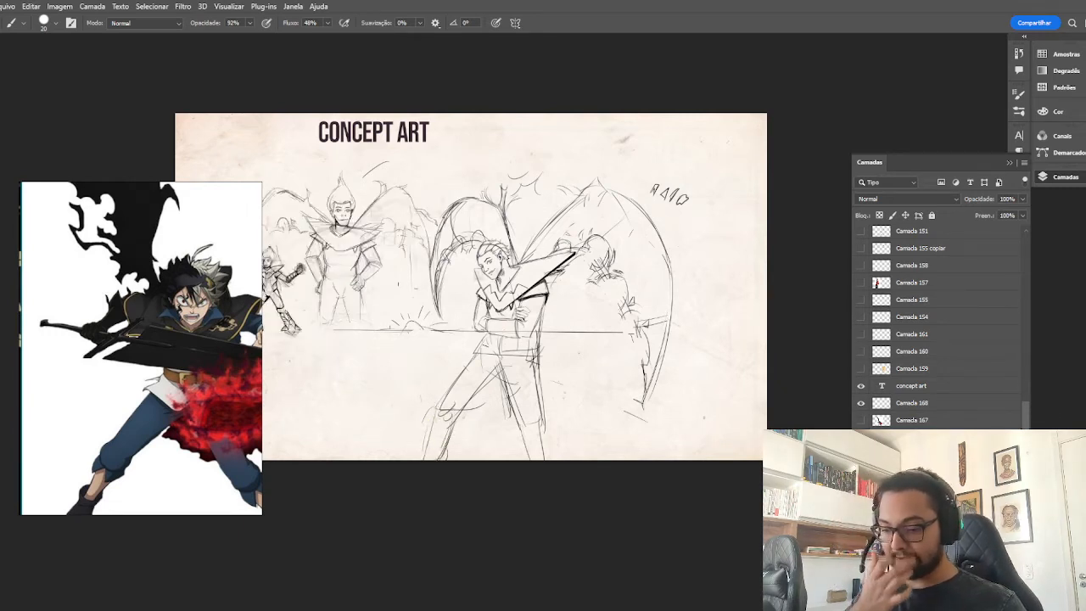
left_click_drag(496, 332, 602, 348)
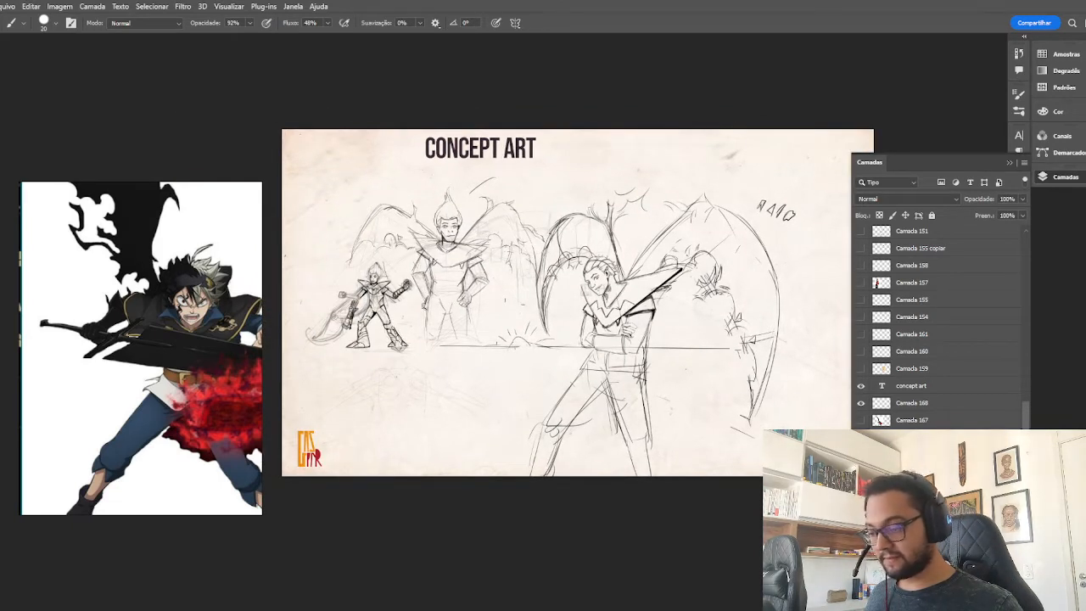
left_click(860, 438)
left_click(860, 438)
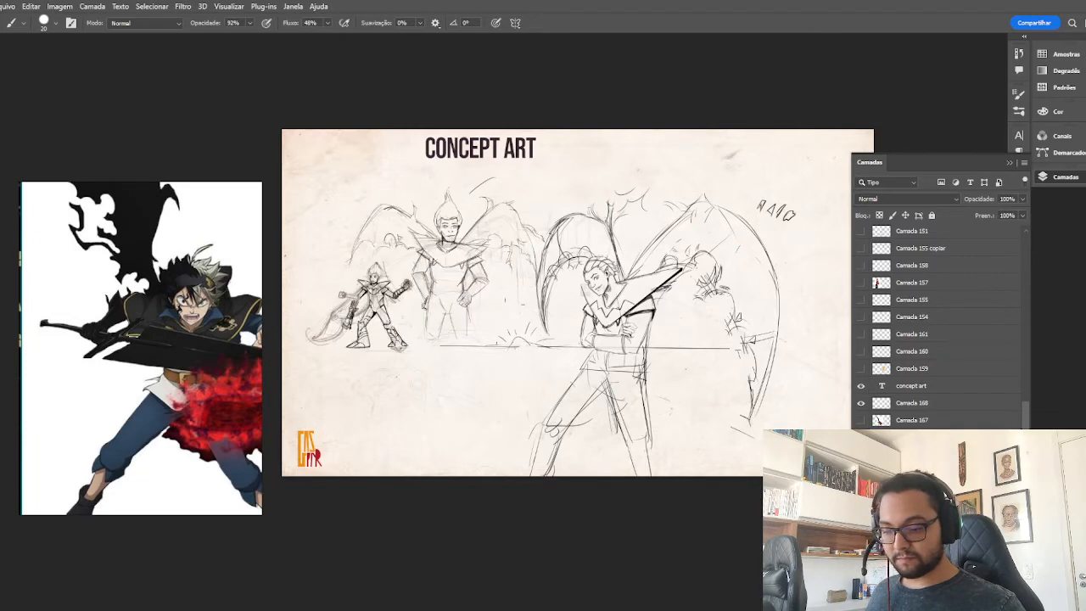
Browse the reference board to the character pose sheets and bring the white-shirted, crossed-arms sheet in front of the orange trio.
scroll(175, 250, "down", 10)
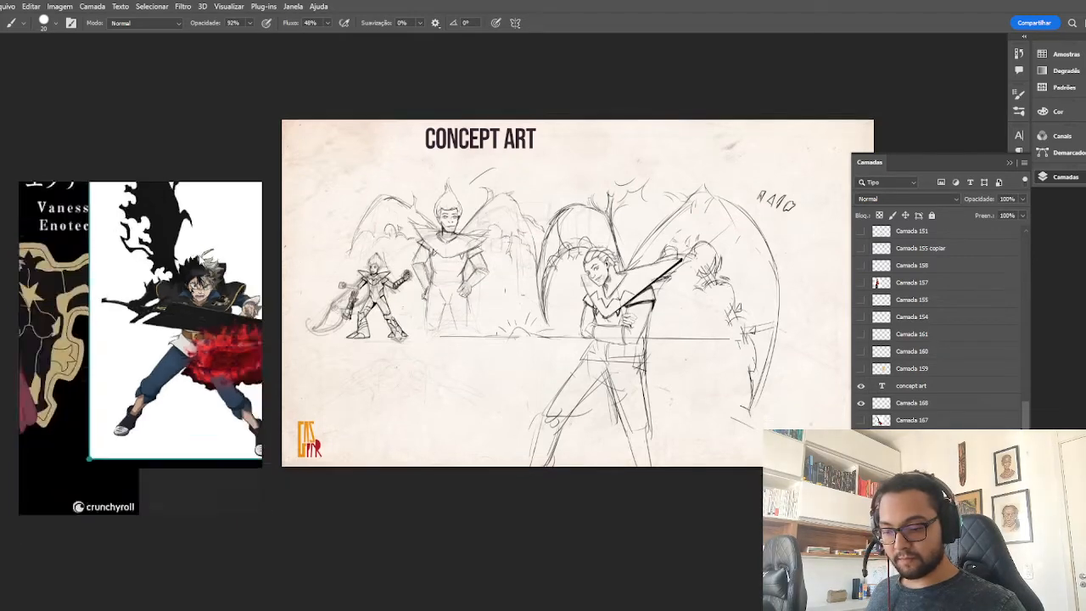
left_click_drag(102, 304, 179, 321)
scroll(161, 309, "up", 8)
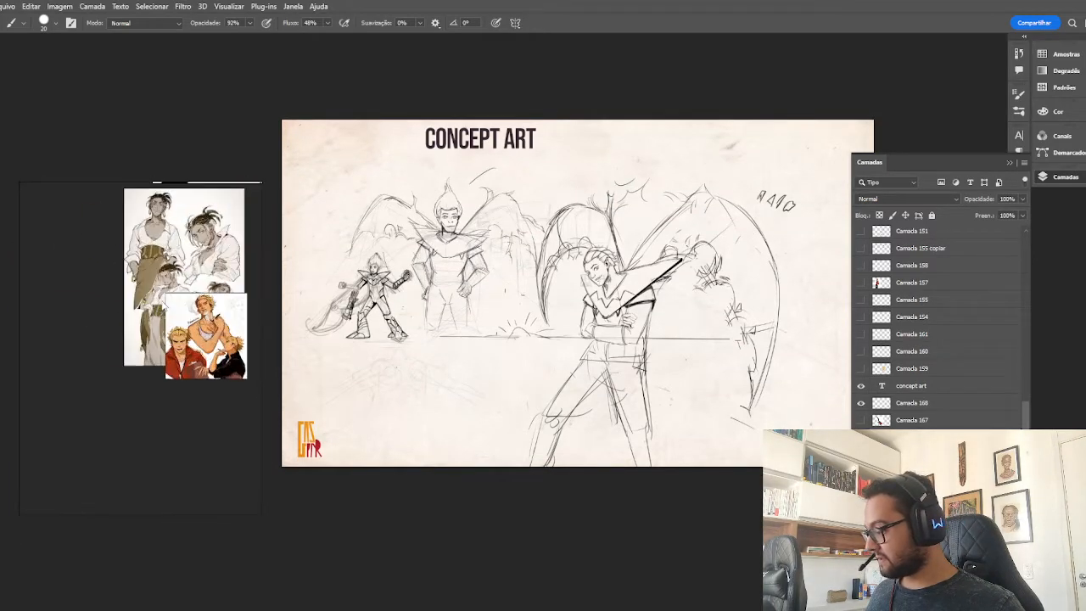
scroll(178, 279, "down", 2)
left_click_drag(195, 255, 150, 302)
scroll(172, 274, "up", 4)
scroll(171, 275, "down", 2)
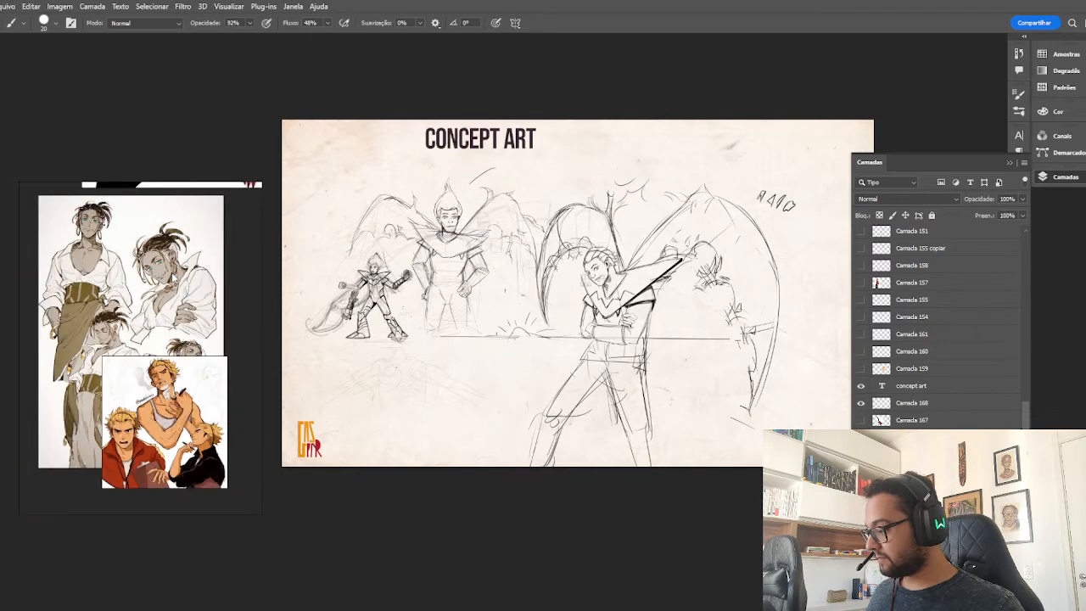
left_click(156, 306)
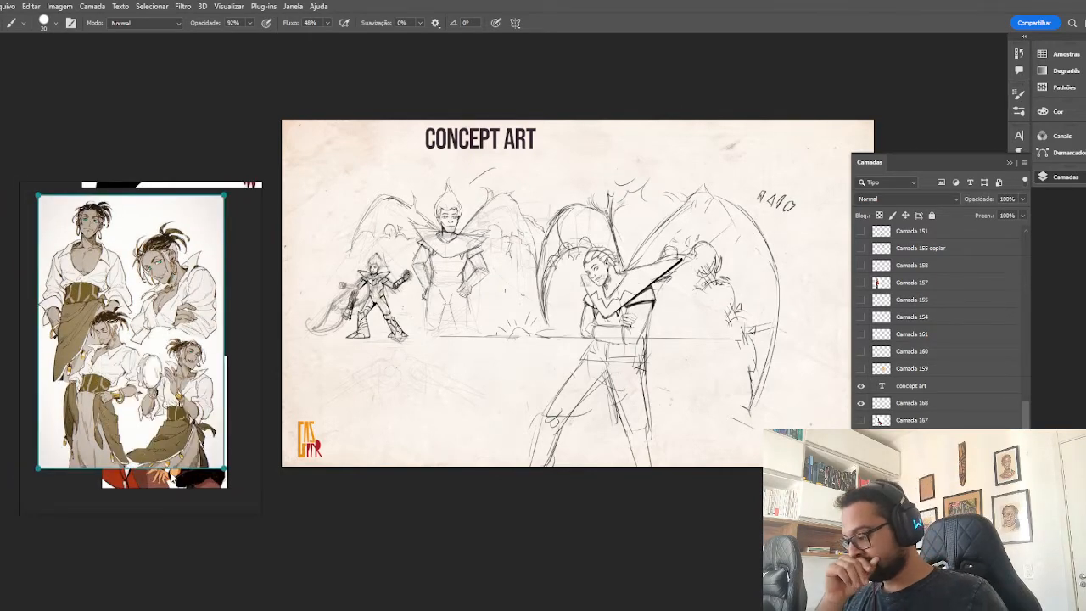
left_click_drag(173, 475, 175, 489)
left_click(145, 327)
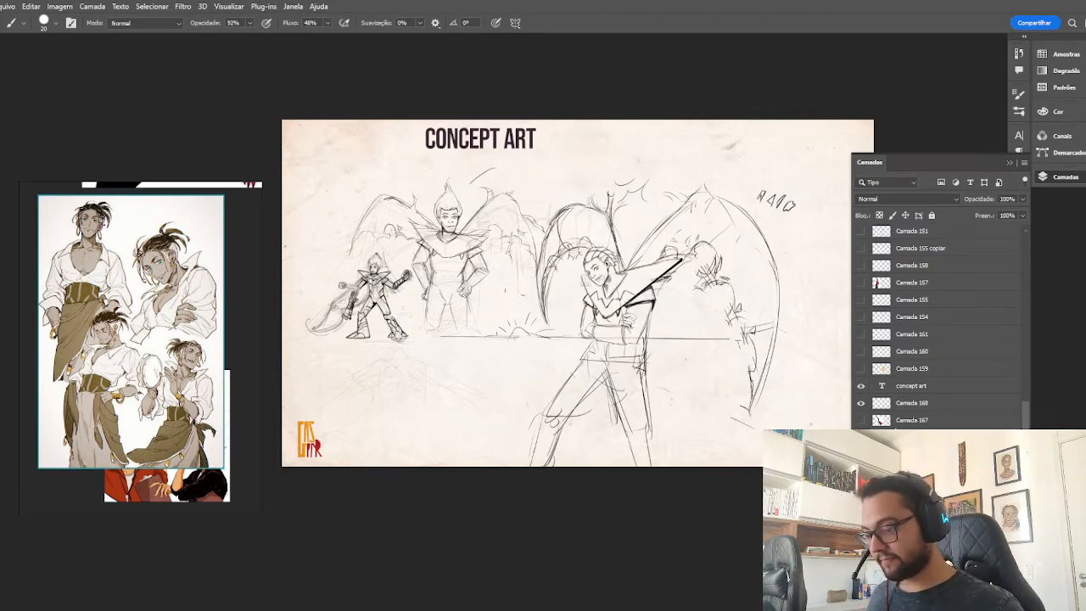
Hide and show the earlier character sketches repeatedly to compare them with the new crossed-arms figure.
key("ctrl+plus")
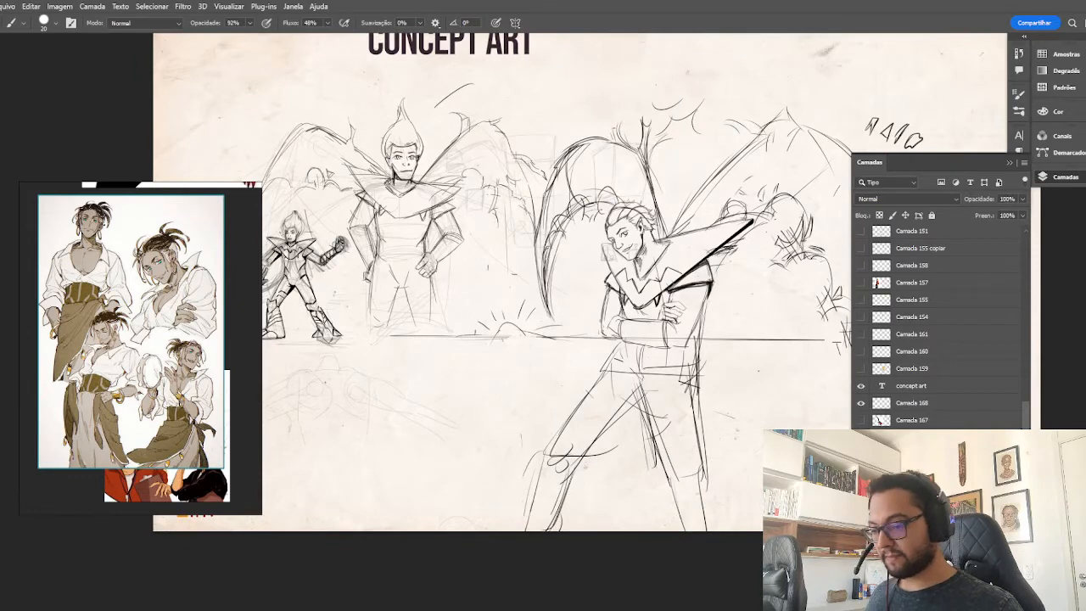
key("ctrl+comma")
key("ctrl+comma")
key("ctrl+comma")
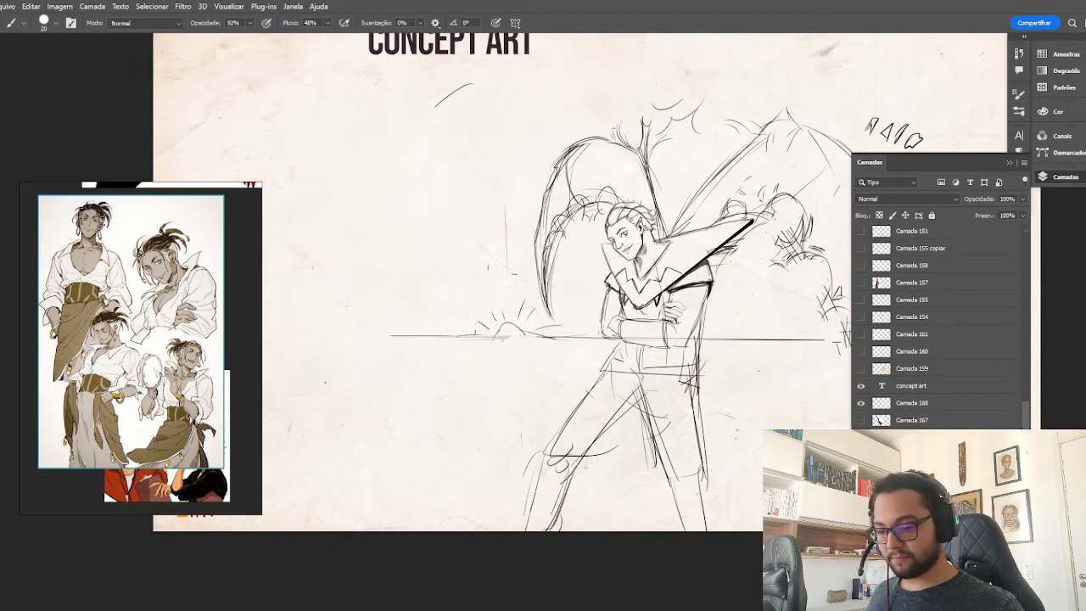
key("ctrl+comma")
key("ctrl+comma")
key("ctrl+comma")
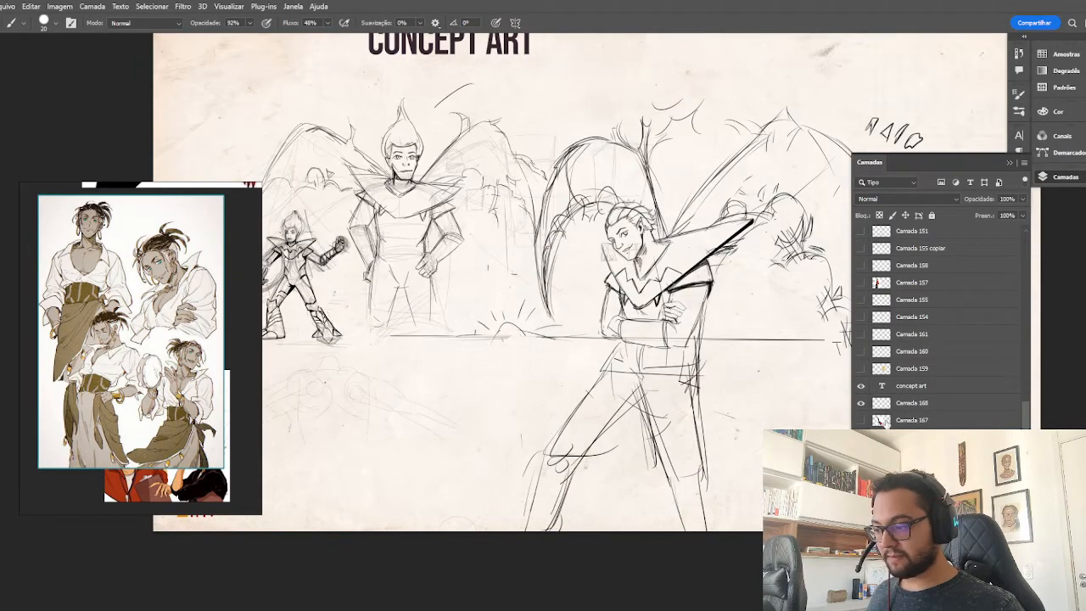
left_click(875, 454)
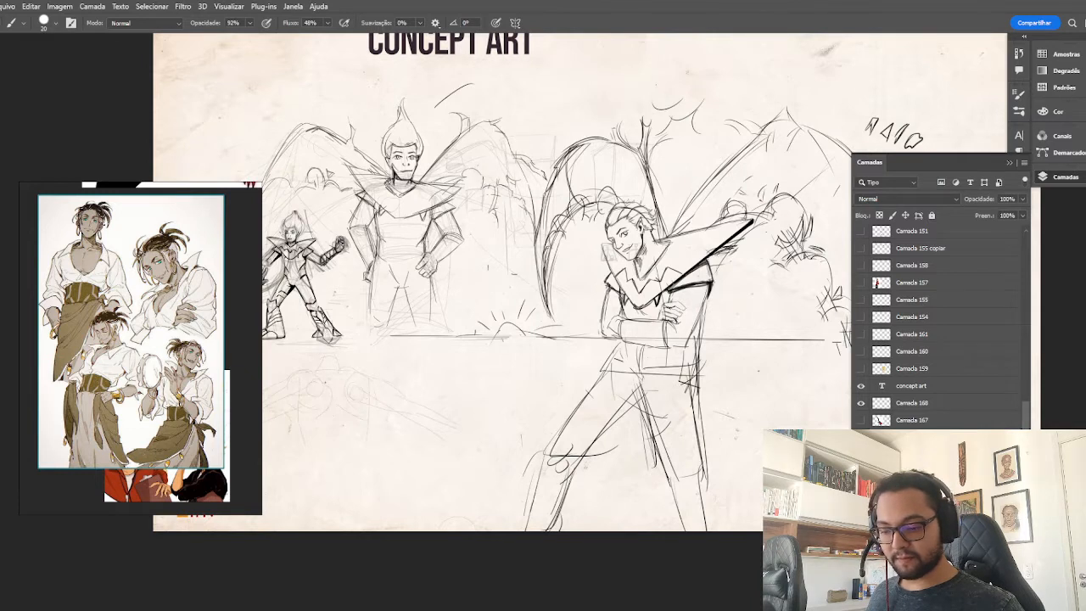
left_click(912, 454)
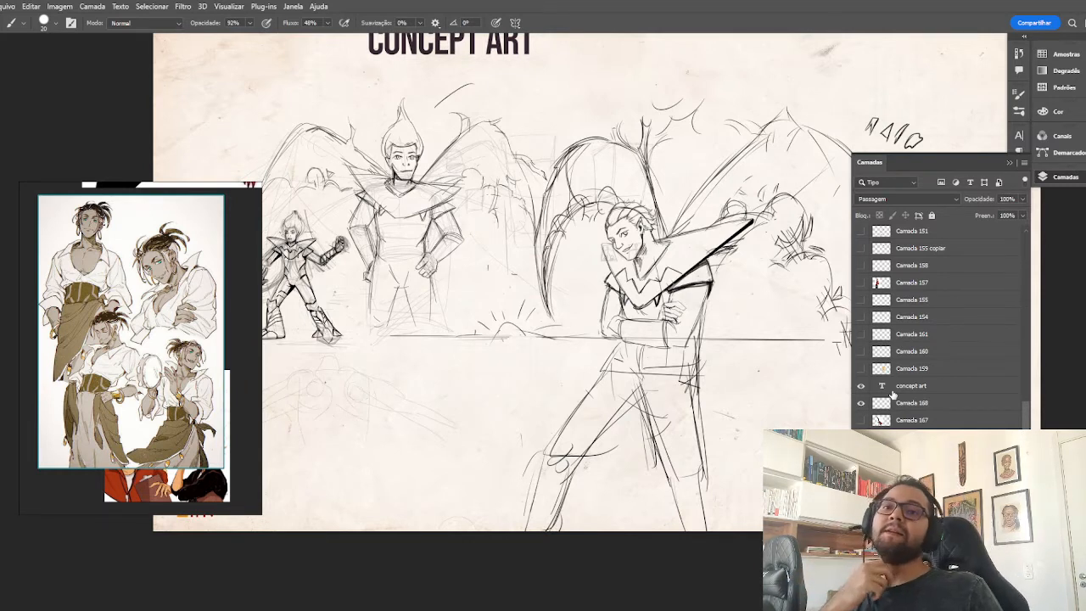
key("ctrl+z")
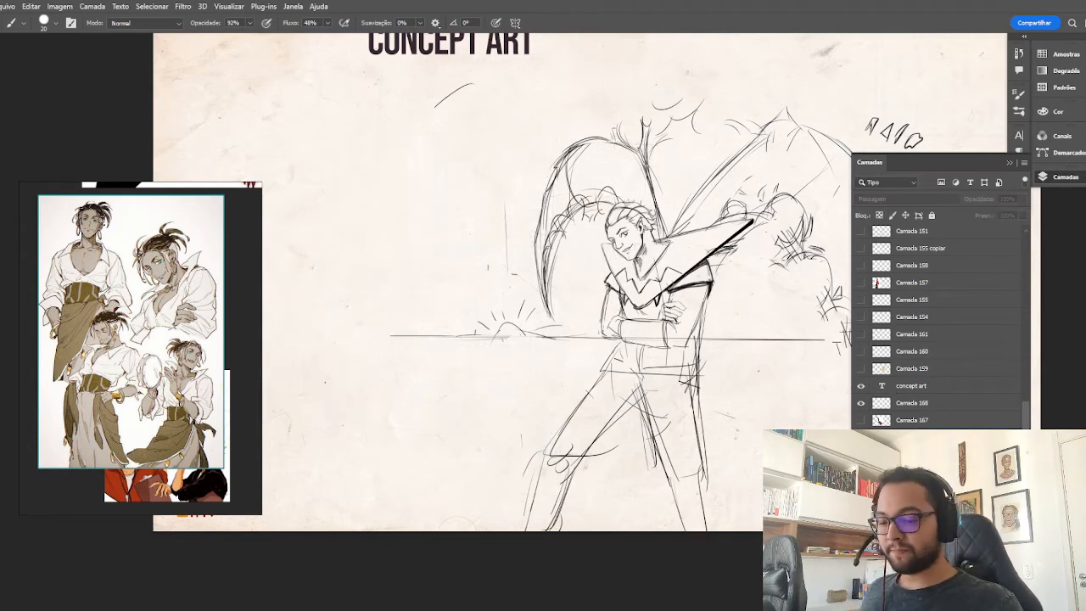
key("ctrl+shift+z")
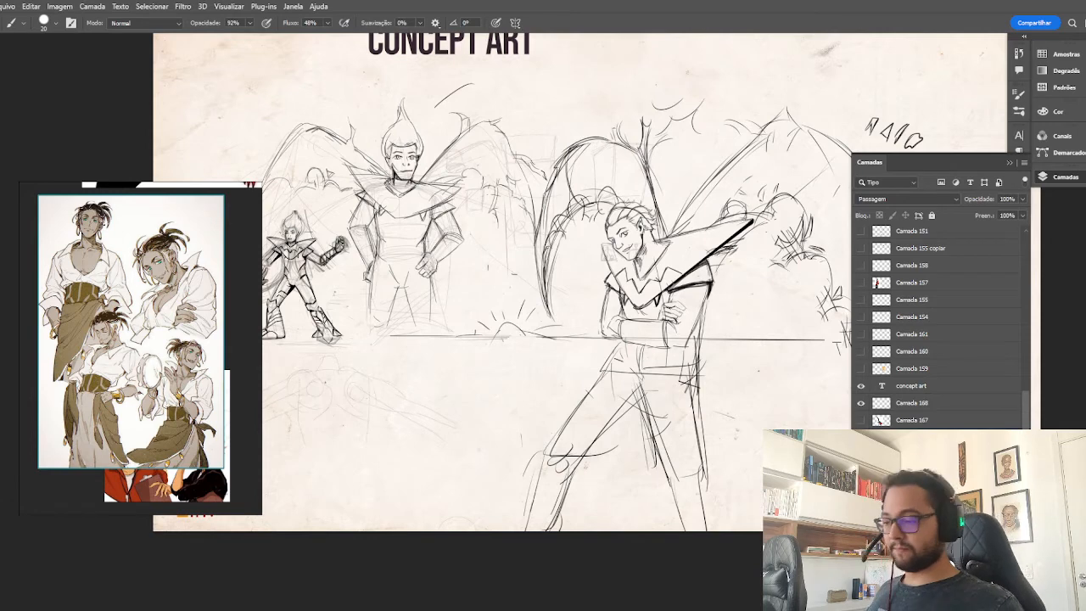
key("ctrl+z")
key("Delete")
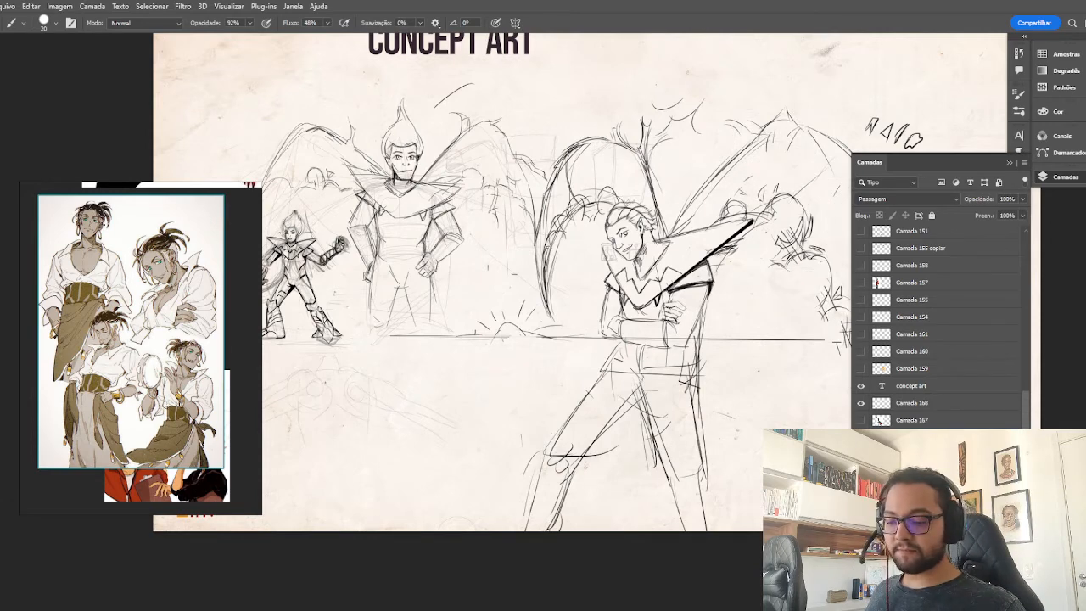
Scale the crossed-arms character sketch down to about 63% and move it closer to the standing winged figure.
mouse_move(771, 433)
left_mouse_down()
mouse_move(661, 396)
mouse_move(758, 431)
left_mouse_up()
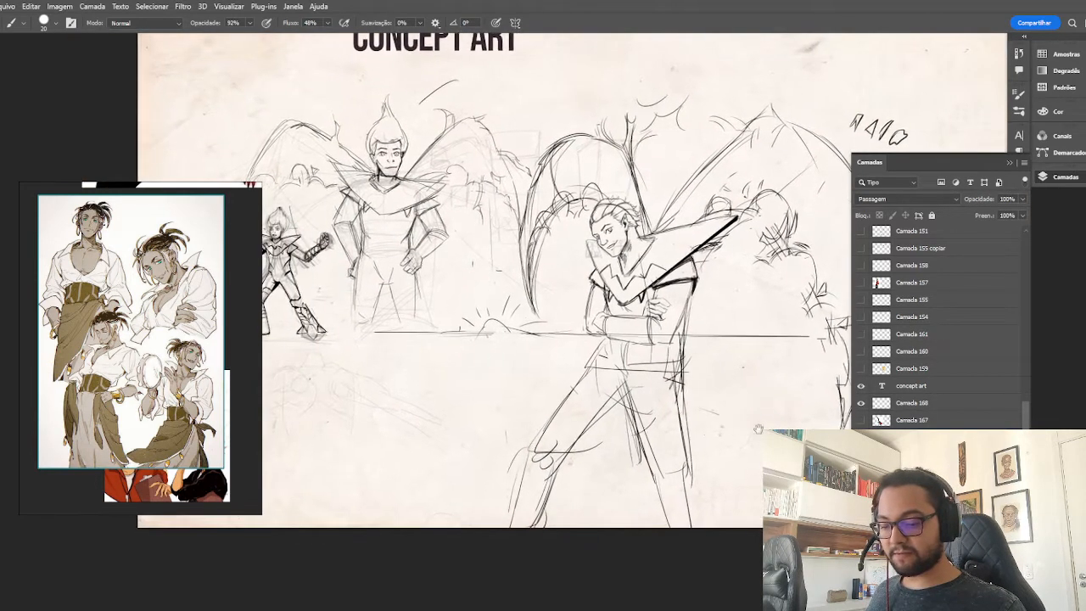
left_click(933, 437)
key("ctrl+t")
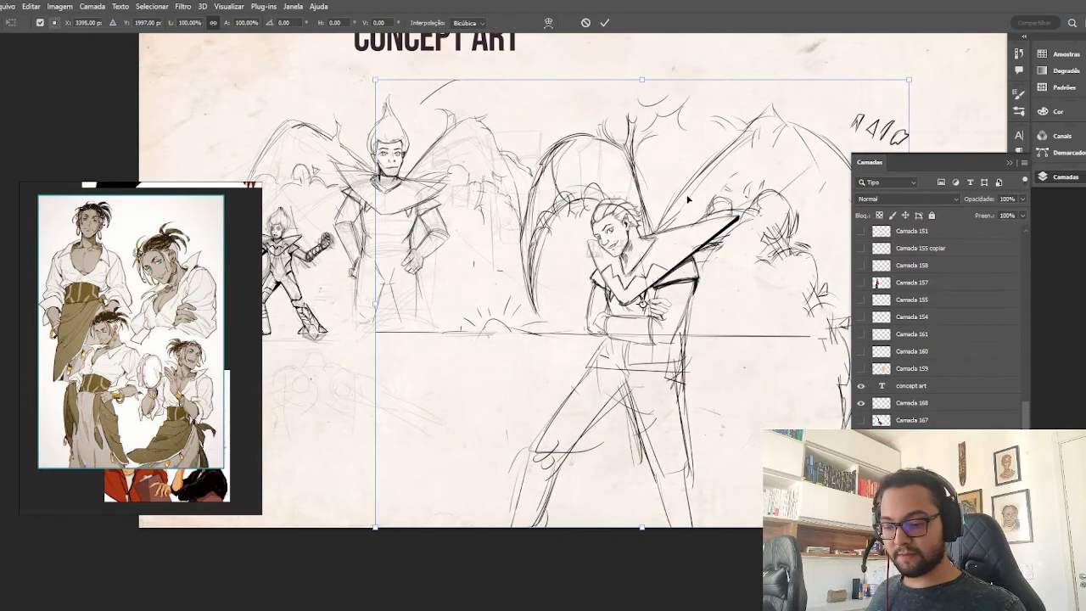
left_click_drag(375, 80, 584, 298)
mouse_move(752, 385)
left_mouse_down()
mouse_move(657, 260)
mouse_move(586, 221)
mouse_move(558, 321)
mouse_move(534, 347)
left_mouse_up()
key("Return")
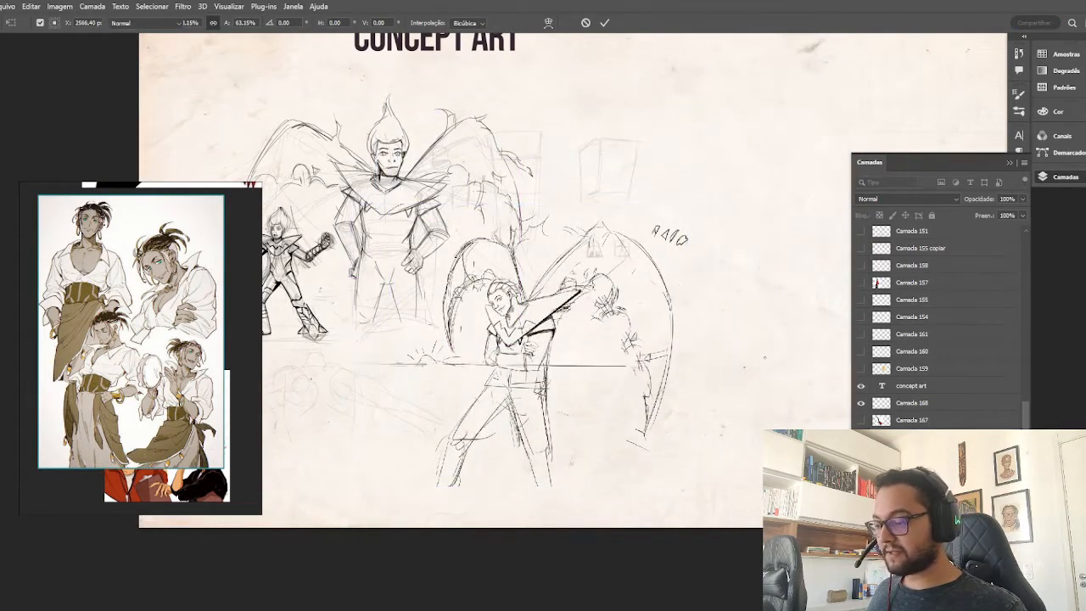
key("b")
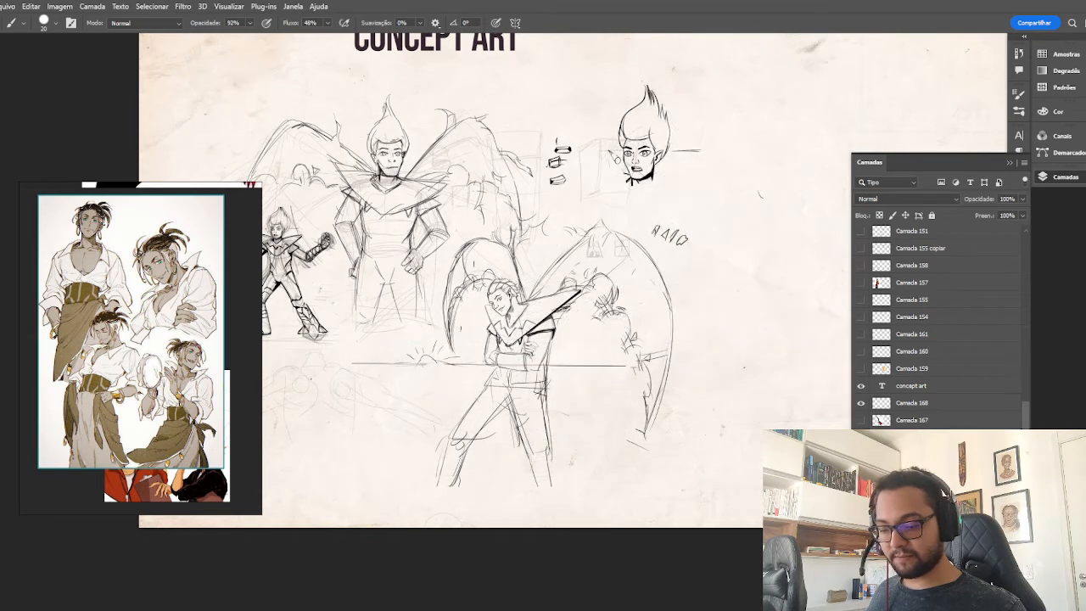
Toggle the hidden layers around Camada 159, 160, 165 and 167 to check which sketches they contain.
left_click(862, 420)
left_click(862, 421)
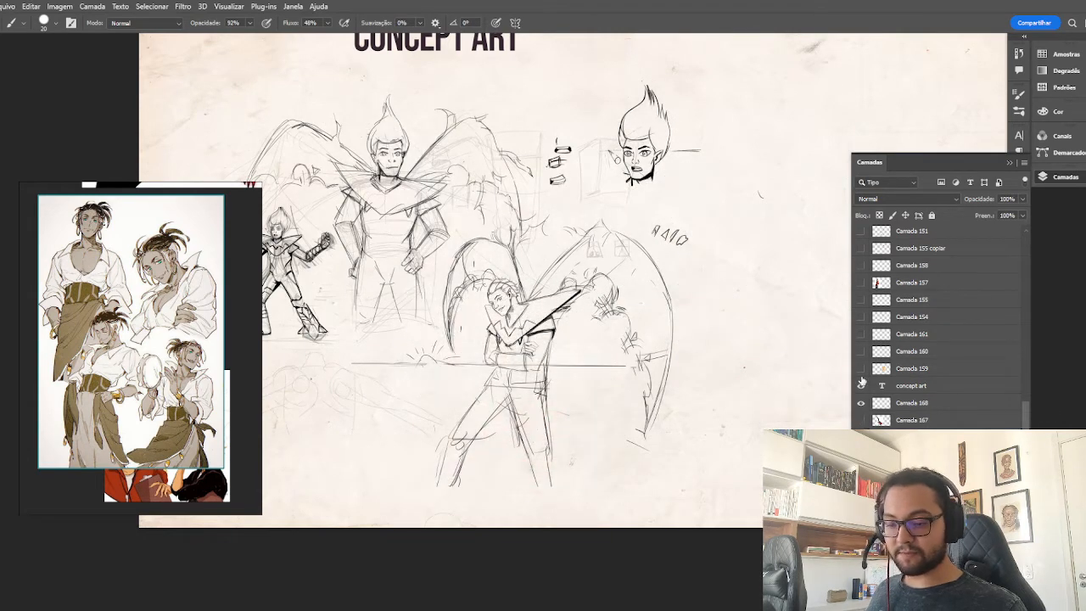
left_click(861, 370)
left_click(860, 370)
left_click(860, 352)
left_click(861, 351)
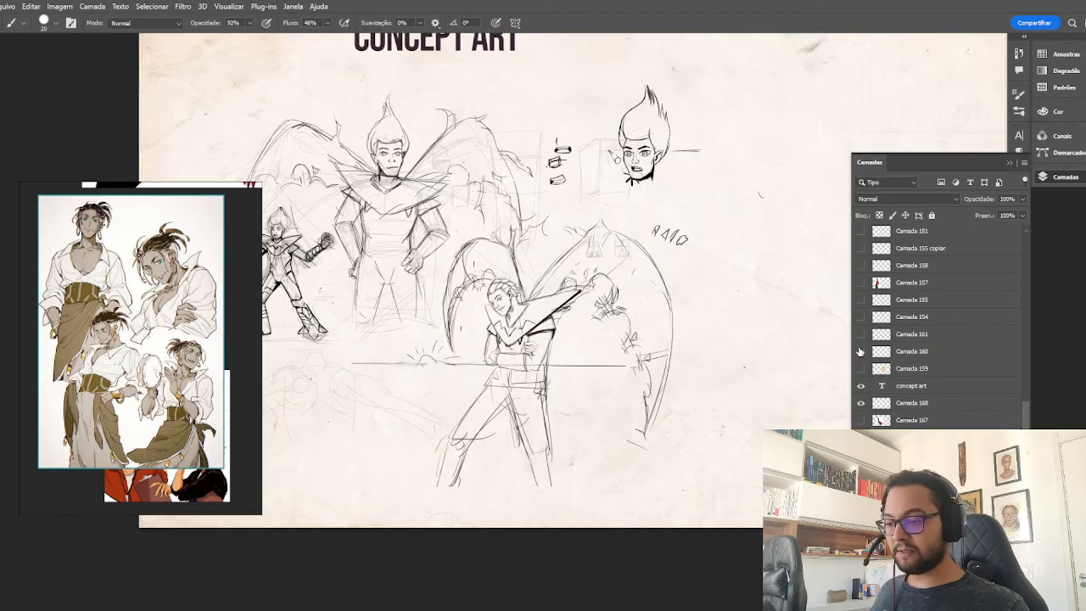
scroll(879, 384, "down", 2)
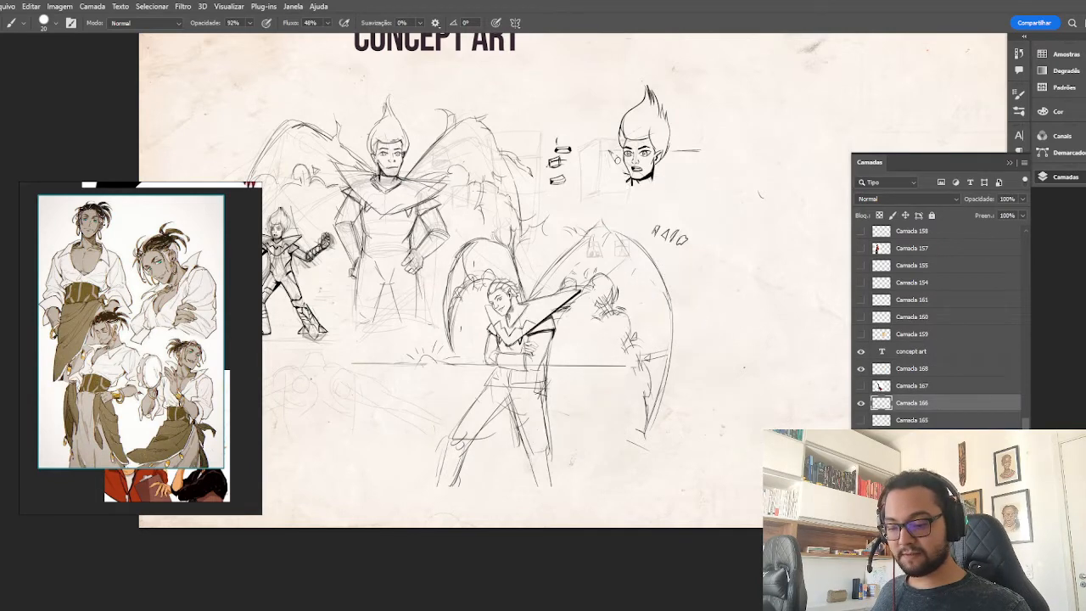
left_click(860, 419)
left_click(860, 420)
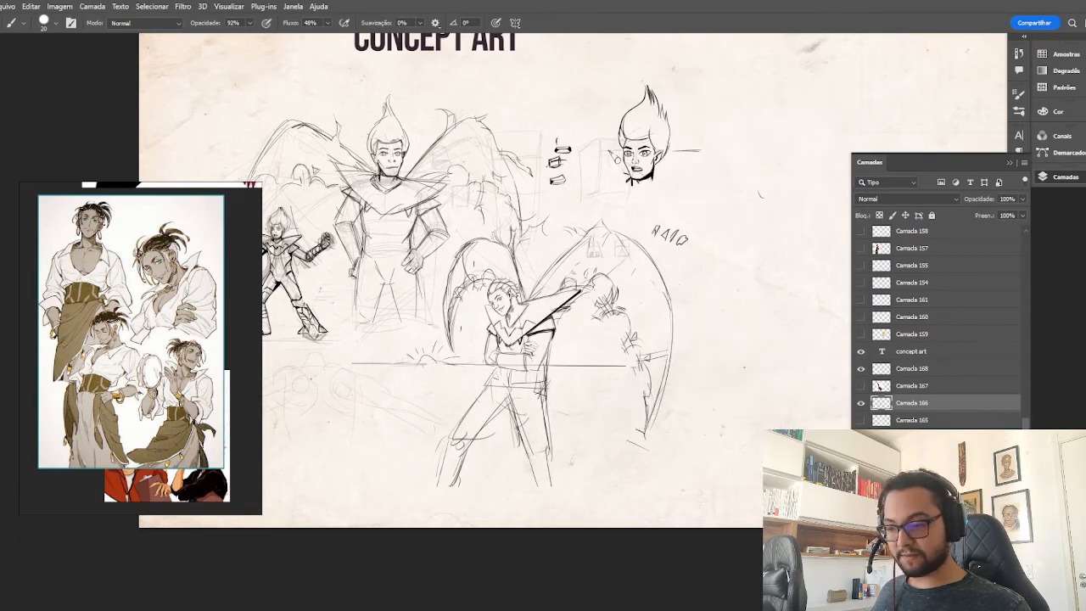
left_click(860, 437)
left_click(860, 437)
left_click(860, 454)
left_click(860, 454)
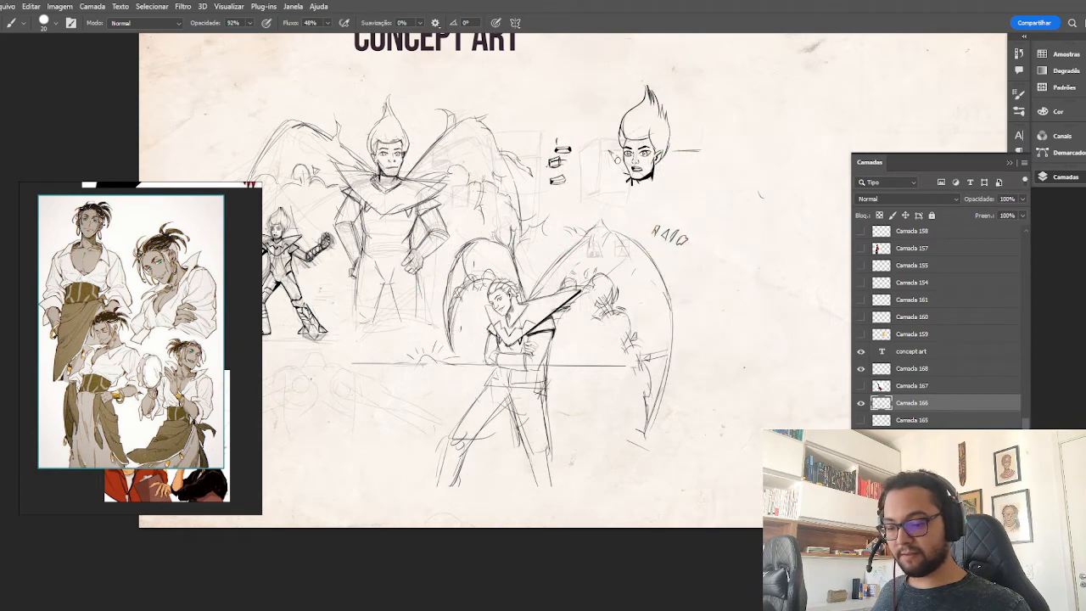
left_click(860, 386)
left_click(860, 385)
left_click(860, 420)
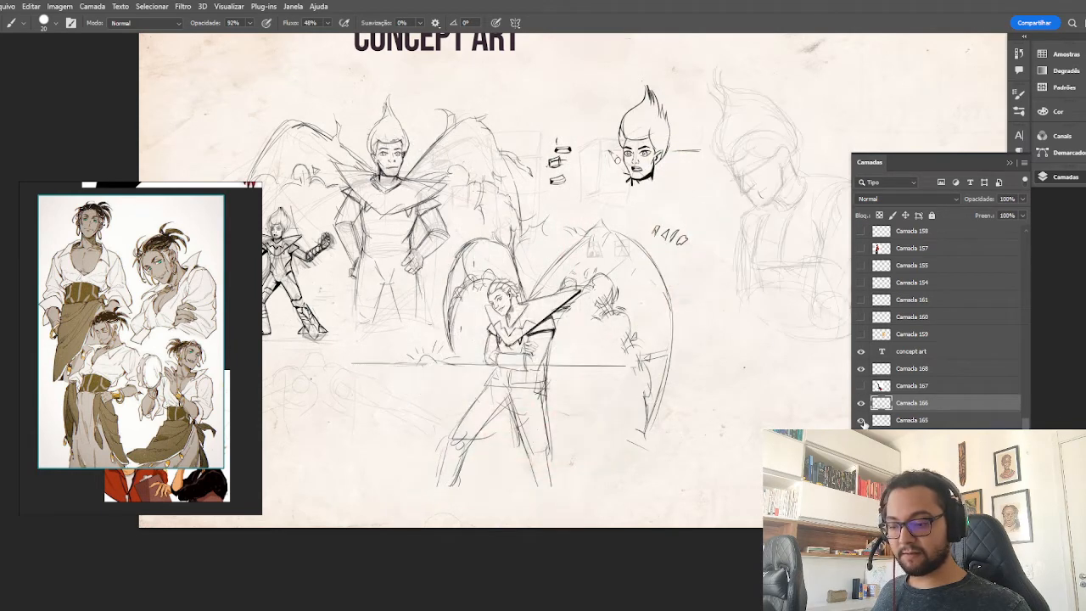
left_click(860, 420)
left_click(860, 420)
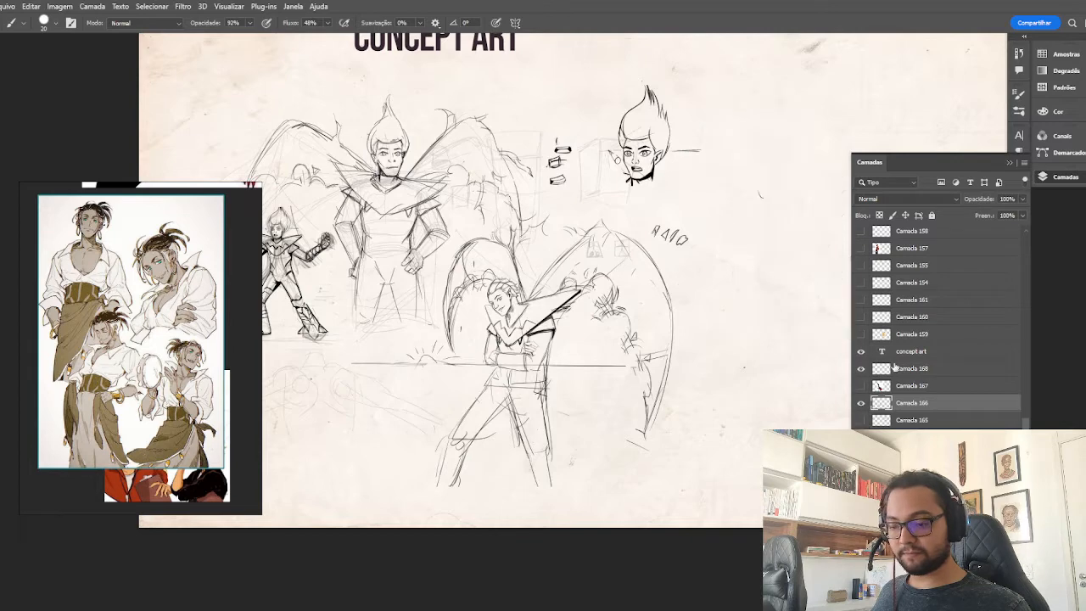
left_click(861, 420)
Merge the selected sketch layers from Camada 165 up to Camada 168 into a new combined copy and keep the originals hidden.
left_click(900, 369, "shift")
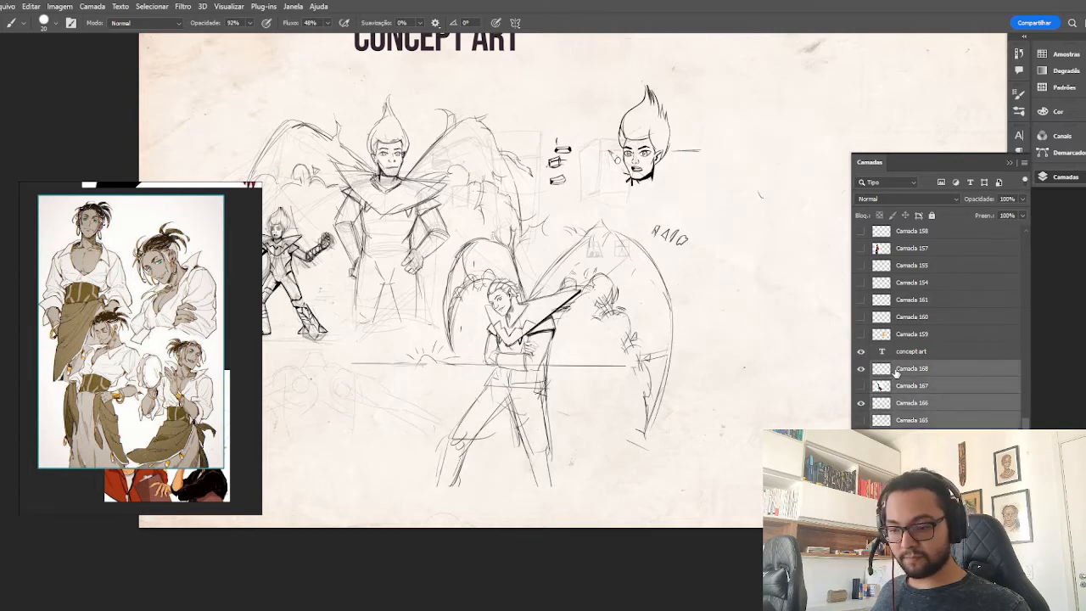
key("ctrl+t")
key("Return")
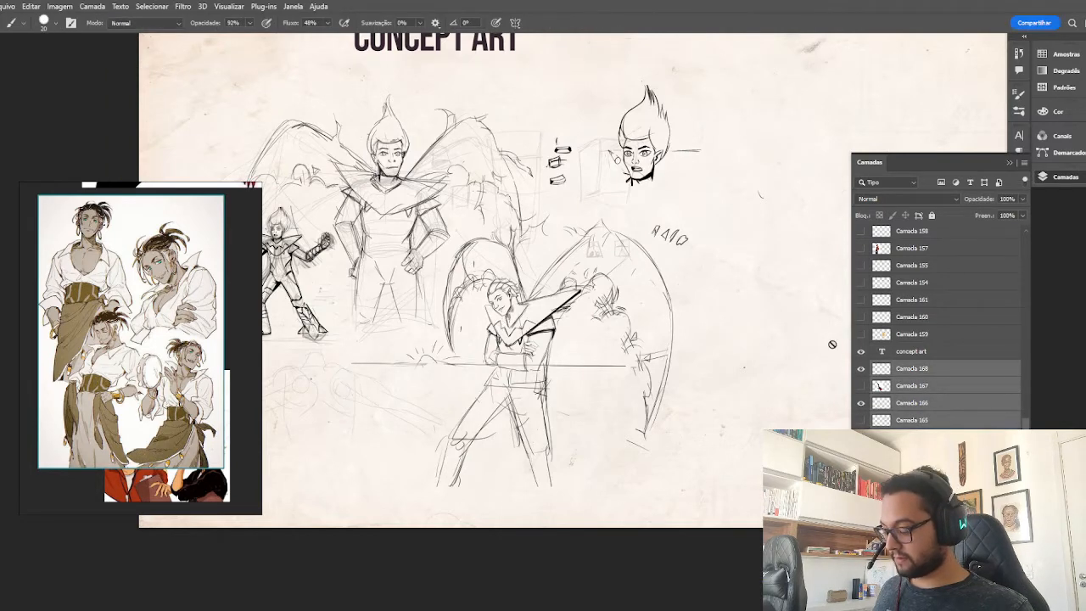
key("ctrl+alt+e")
left_click(860, 420)
left_click(861, 386)
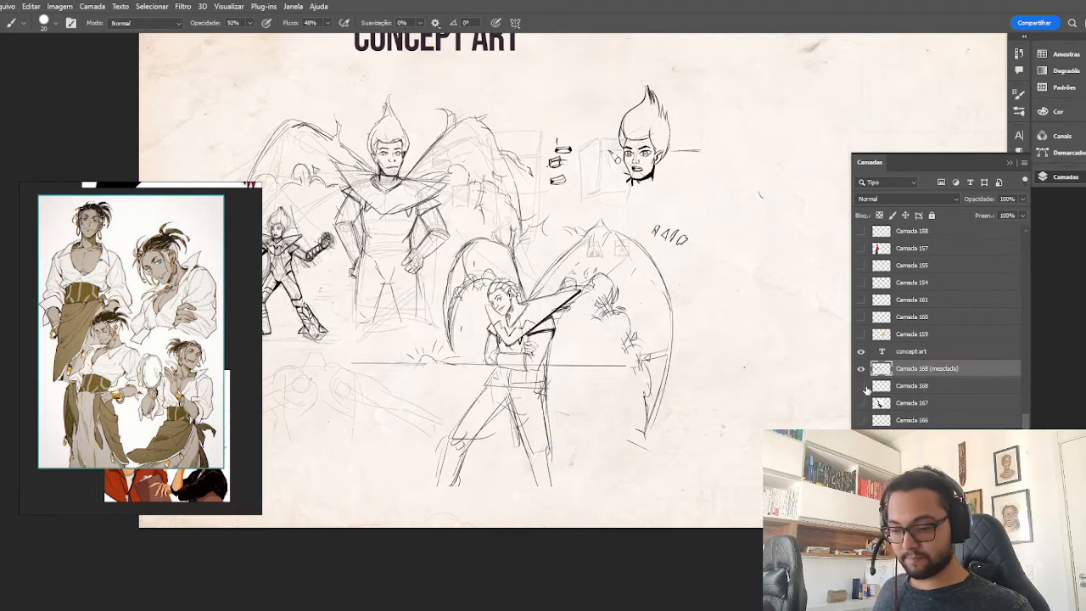
Scale the merged sketch copy to about 47.8% and place it in the sheet's upper-left area, just below the title.
key("ctrl+t")
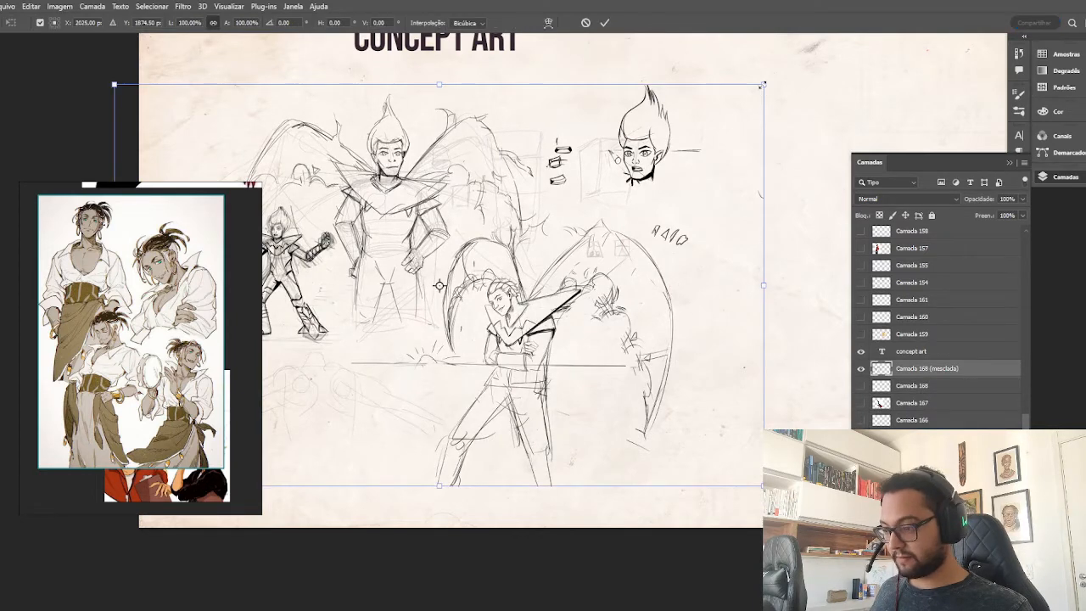
left_click_drag(763, 85, 434, 296)
left_click_drag(386, 378, 407, 140)
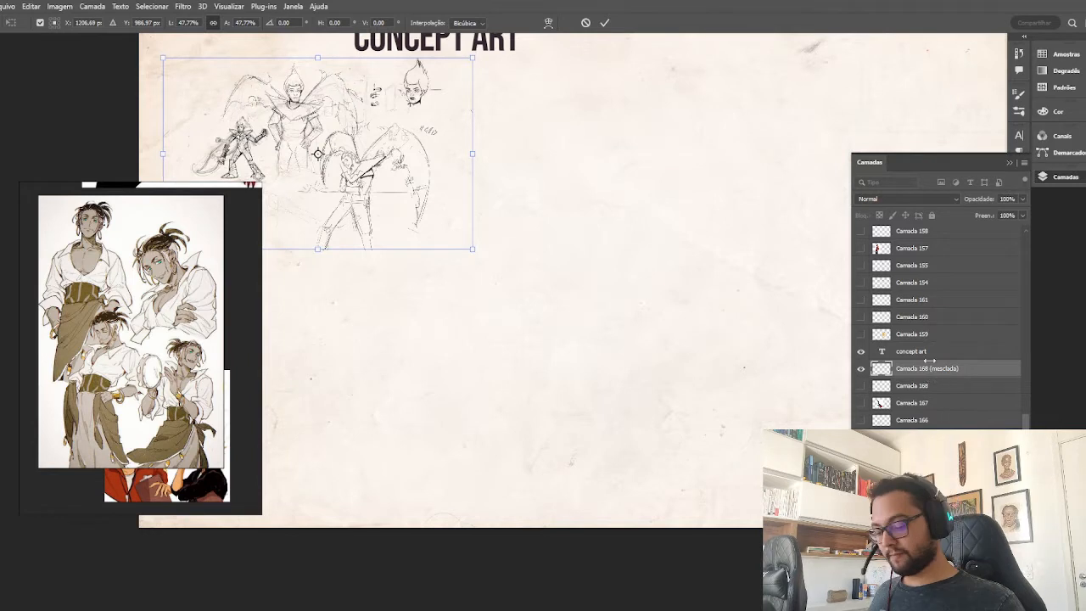
key("Return")
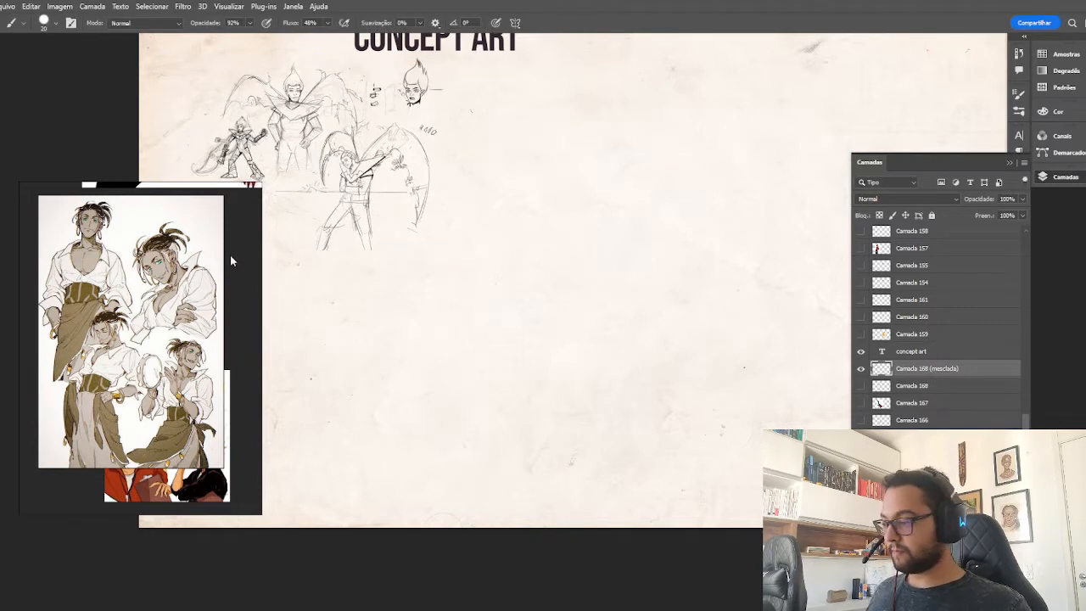
Move the reference board onto the sheet and enlarge its window to cover most of the canvas.
scroll(151, 280, "down", 4)
left_click_drag(202, 256, 396, 117)
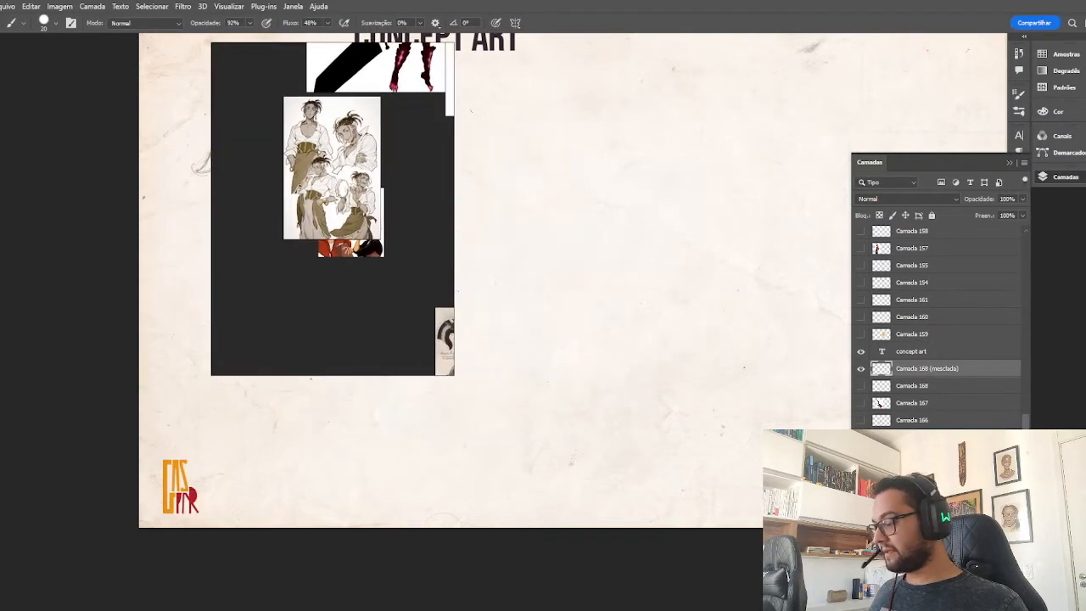
right_click(456, 381)
key("Escape")
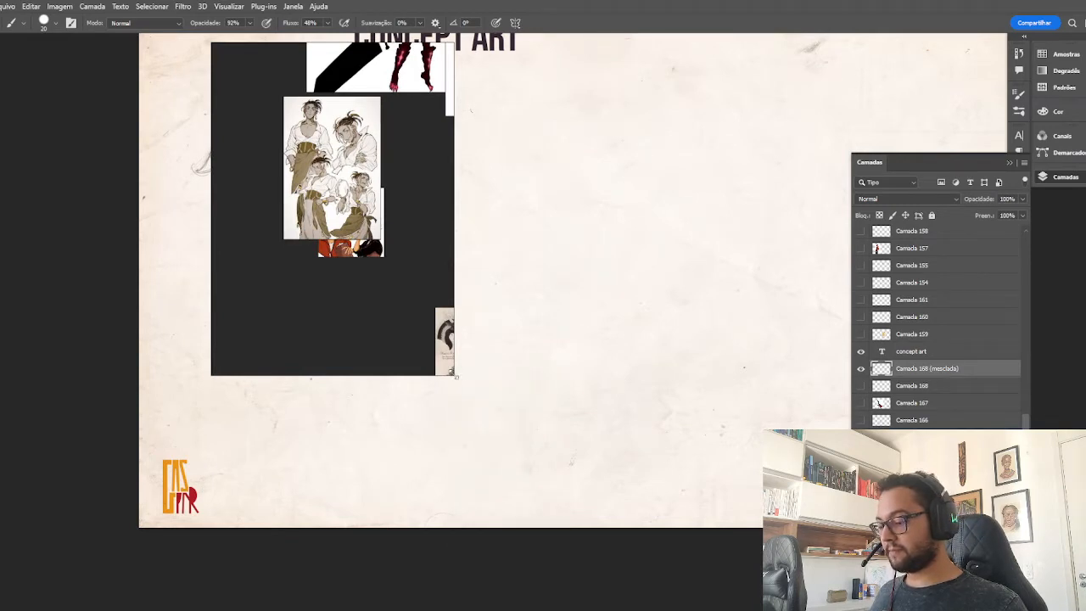
left_click_drag(455, 377, 883, 526)
scroll(611, 253, "down", 1)
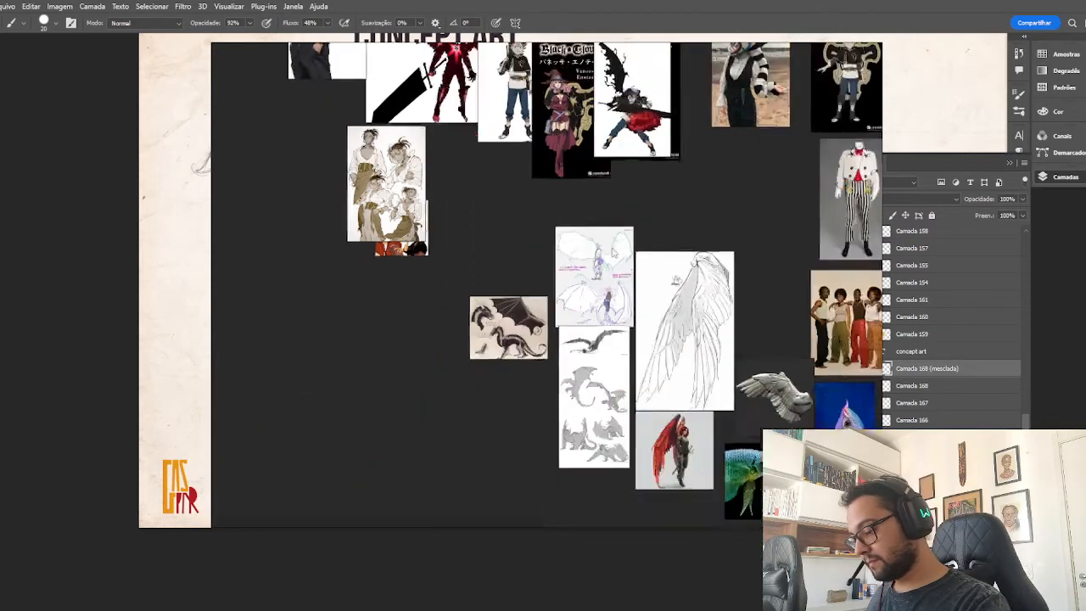
Bring the Gauche Adlai poster forward on the reference board and set the one-winged swordsman image beside it.
scroll(615, 252, "down", 4)
left_click_drag(615, 252, 673, 321)
scroll(507, 218, "up", 6)
left_click_drag(454, 254, 437, 331)
left_click_drag(578, 245, 608, 245)
left_click_drag(458, 297, 500, 196)
left_click(599, 216)
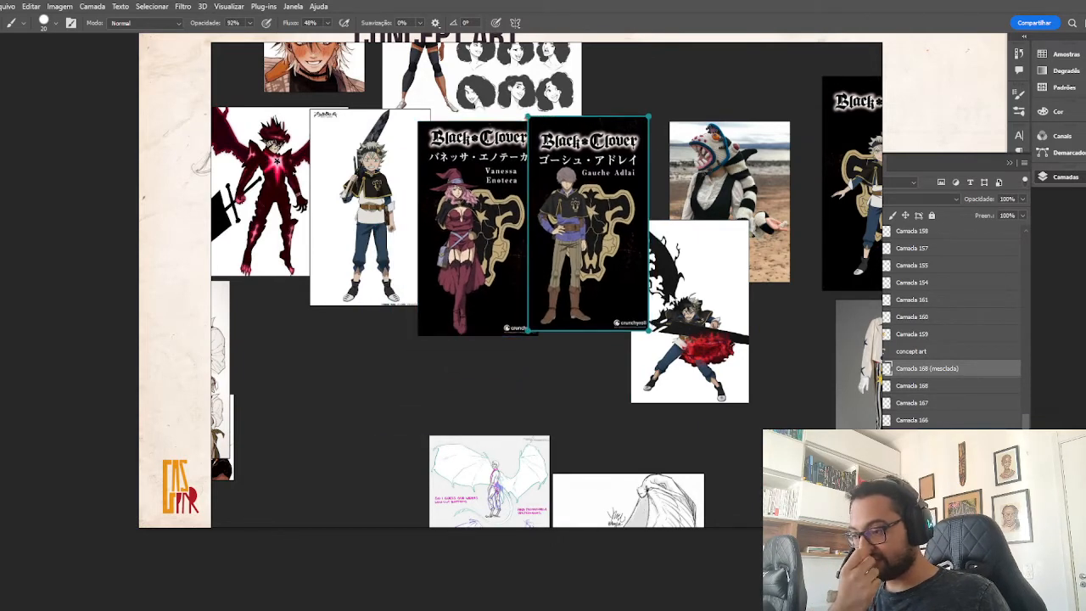
left_click_drag(711, 261, 722, 138)
left_click_drag(706, 365, 742, 216)
scroll(735, 215, "up", 3)
scroll(605, 267, "down", 1)
left_click_drag(605, 267, 622, 275)
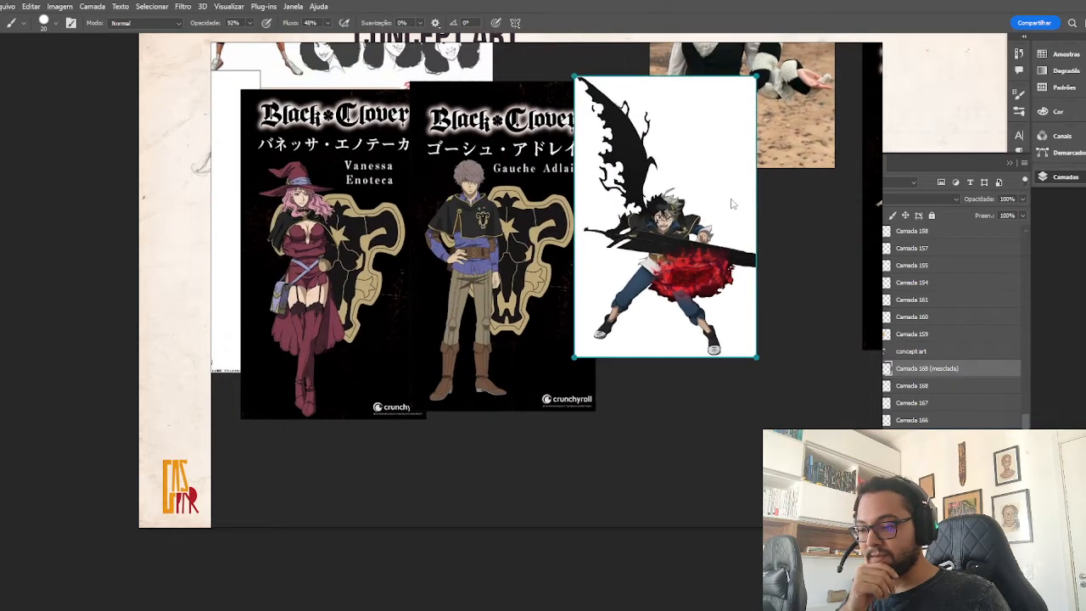
Compare the Black Clover characters up close and place the sword-on-shoulder boy's image in front of the Vanessa Enoteca poster.
scroll(667, 261, "up", 1)
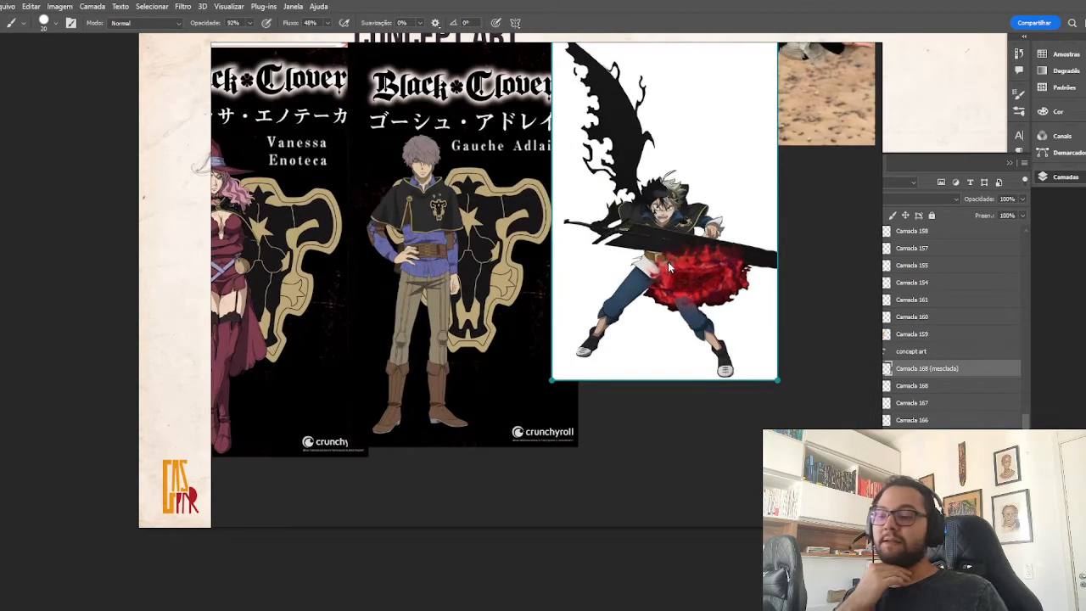
scroll(668, 261, "up", 1)
scroll(668, 321, "up", 2)
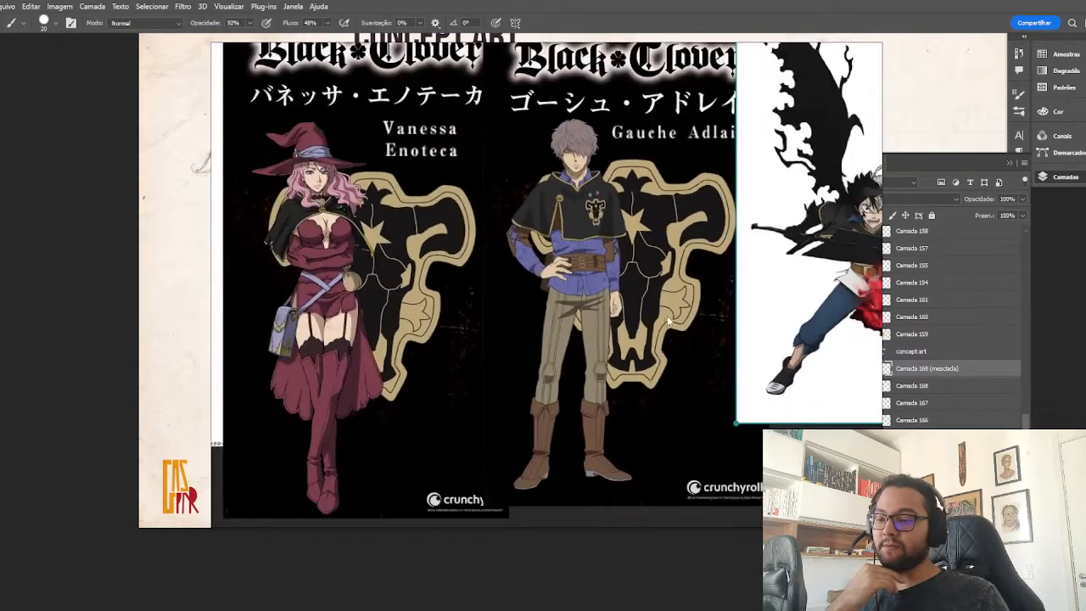
scroll(667, 321, "left", 2)
scroll(676, 354, "down", 3)
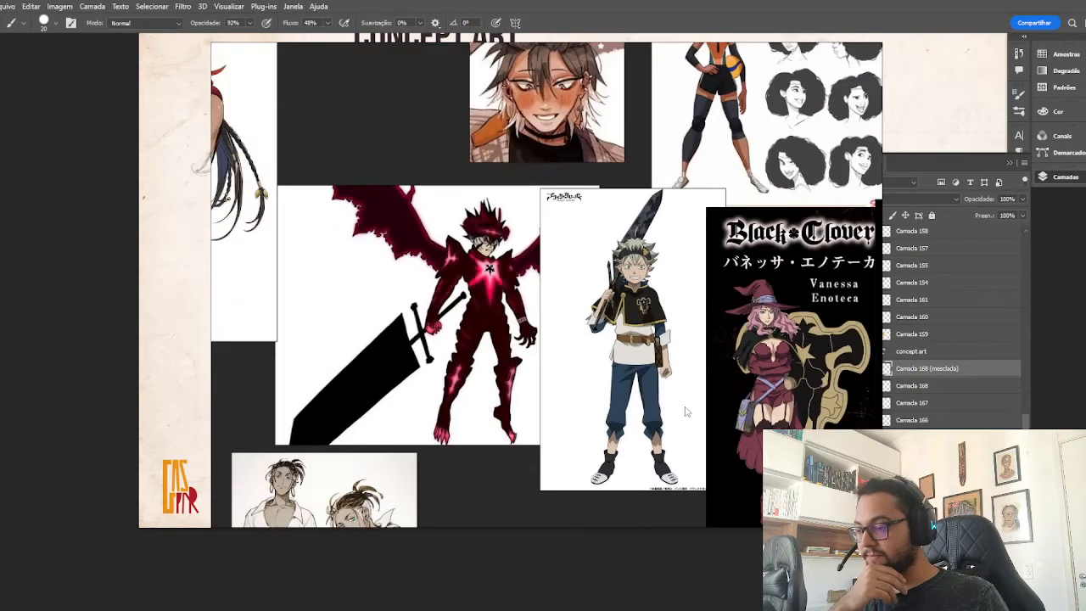
left_click_drag(687, 412, 701, 322)
left_click_drag(650, 266, 707, 243)
scroll(543, 327, "down", 3)
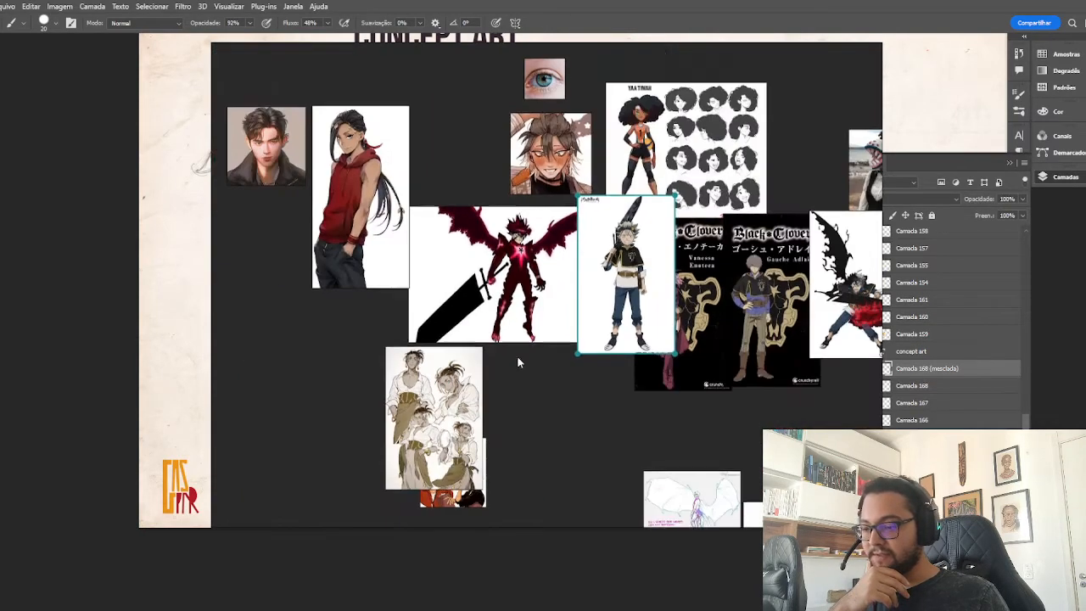
Move the red-hoodie character image lower and slide the white-shirted pose sheet off the orange trio image.
left_click_drag(517, 356, 587, 283)
mouse_move(414, 170)
left_mouse_down()
mouse_move(396, 316)
mouse_move(377, 249)
left_mouse_up()
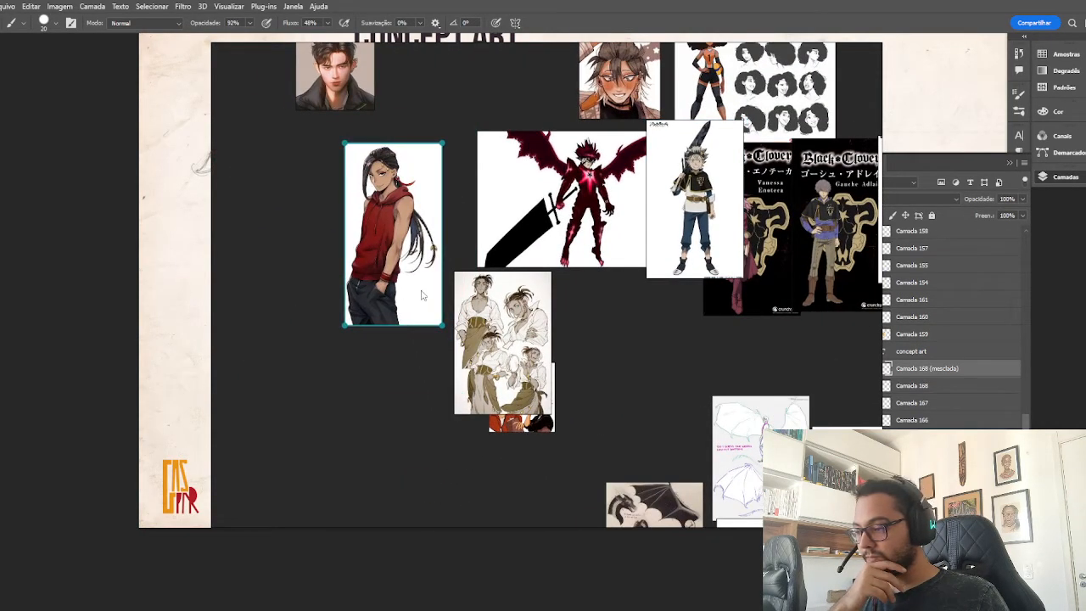
left_click_drag(507, 349, 463, 322)
left_click_drag(524, 397, 551, 300)
mouse_move(472, 319)
left_mouse_down()
mouse_move(498, 353)
mouse_move(488, 338)
left_mouse_up()
Examine the board's outfit, accessory and character turnaround references, including the Spider-Man and cartoon boy sheets.
scroll(710, 405, "down", 3)
mouse_move(710, 405)
left_mouse_down()
mouse_move(560, 337)
mouse_move(469, 260)
left_mouse_up()
left_click_drag(721, 339, 469, 290)
left_click_drag(757, 241, 551, 372)
scroll(575, 165, "up", 4)
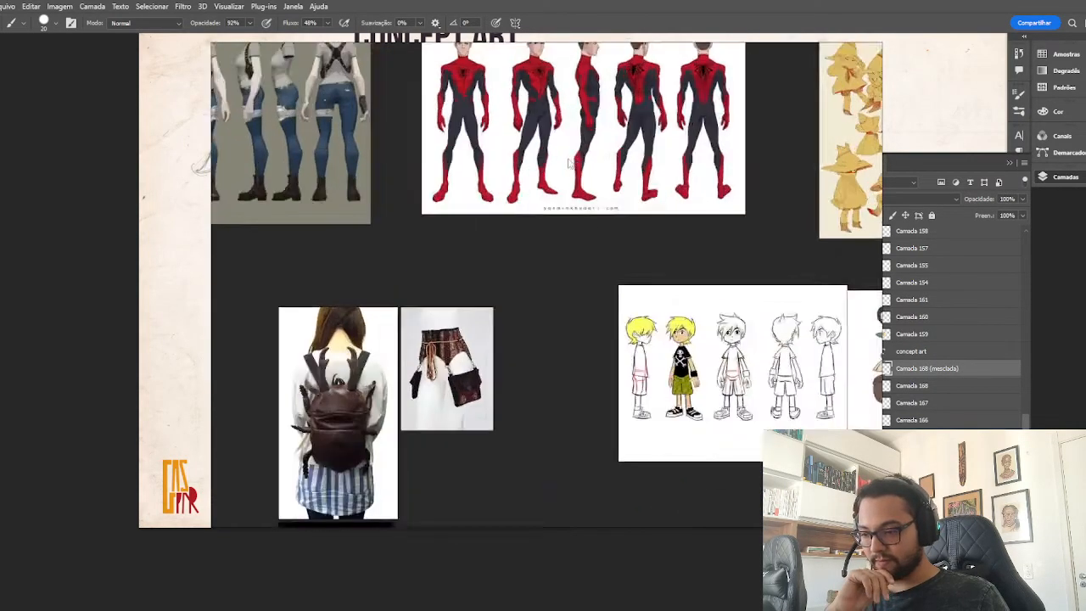
scroll(569, 164, "down", 2)
left_click_drag(728, 301, 597, 395)
left_click_drag(402, 307, 657, 433)
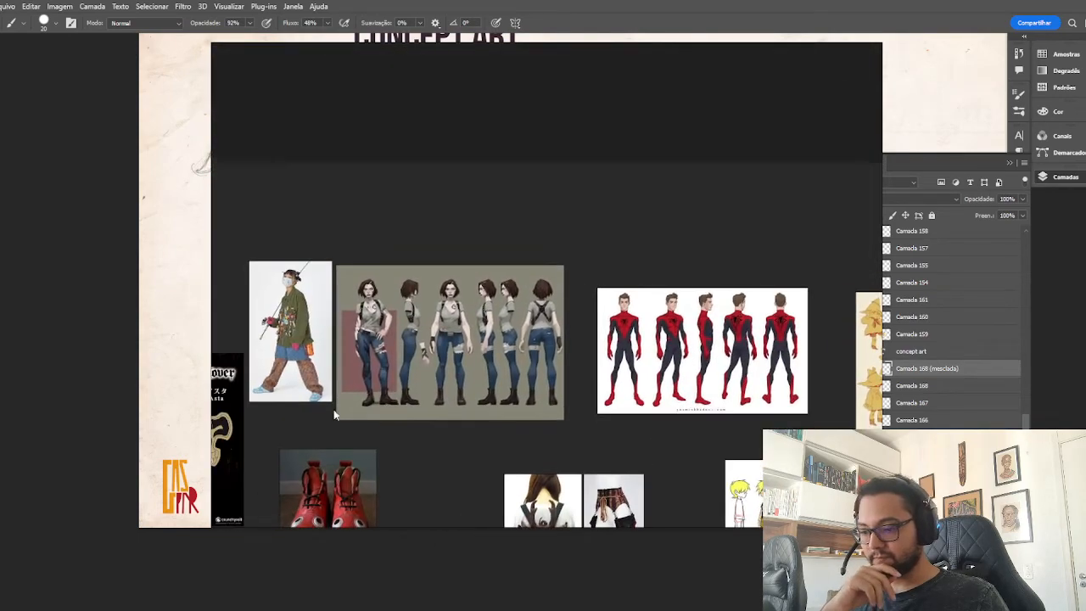
left_click_drag(333, 408, 726, 280)
left_click_drag(378, 300, 590, 302)
scroll(590, 302, "up", 1)
scroll(408, 241, "down", 2)
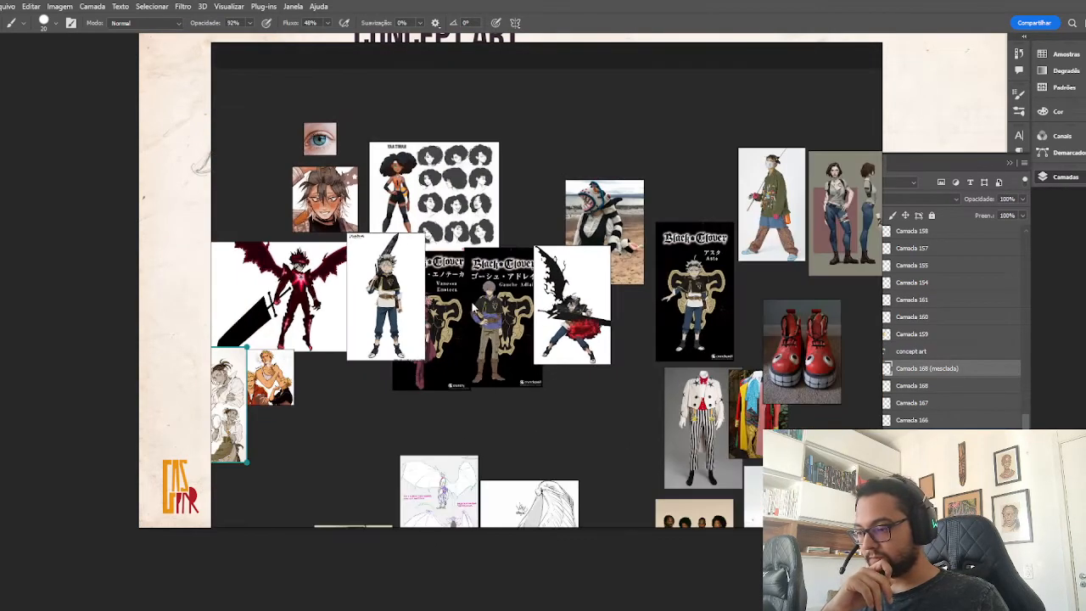
left_click_drag(381, 301, 633, 309)
left_click_drag(719, 309, 465, 306)
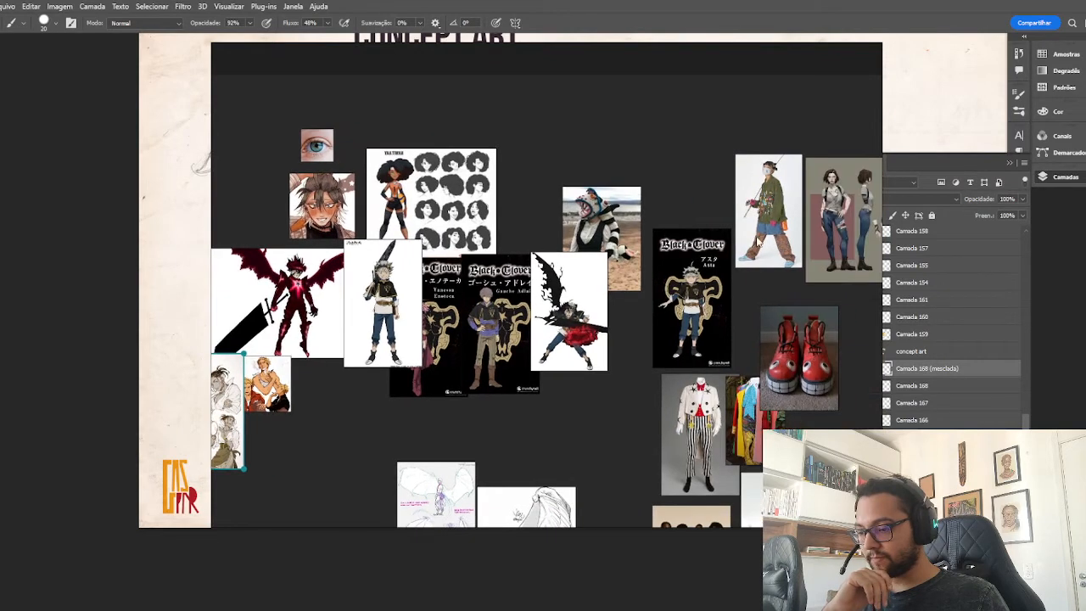
Shift the sword-on-shoulder boy's image over the Gauche Adlai poster and isolate the one-winged swordsman image for close viewing.
left_click_drag(370, 306, 452, 371)
left_click_drag(620, 400, 529, 414)
scroll(492, 292, "up", 2)
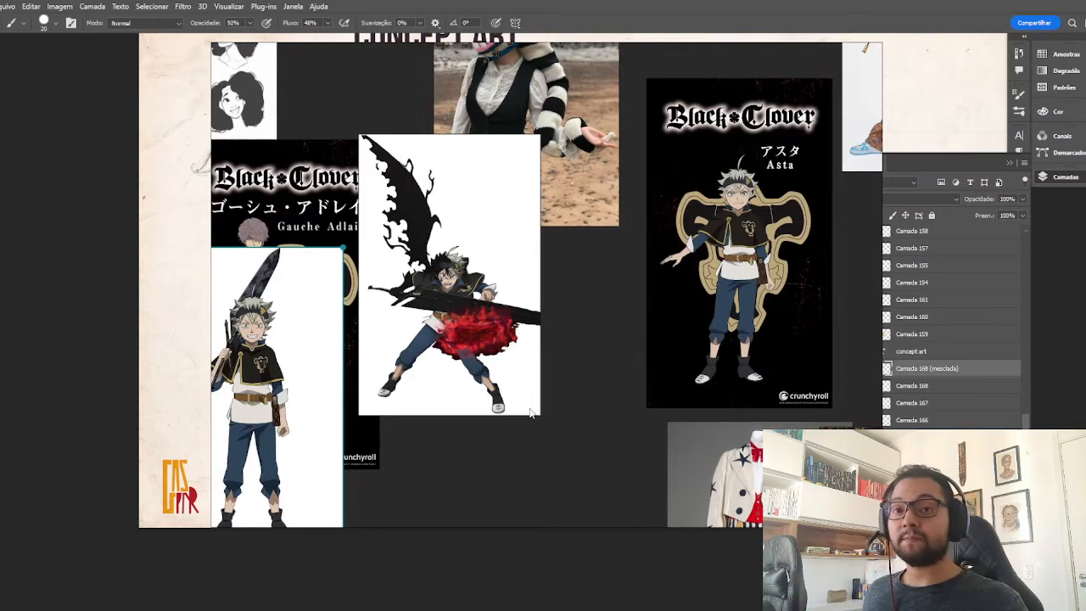
left_click_drag(416, 301, 494, 365)
scroll(499, 361, "up", 2)
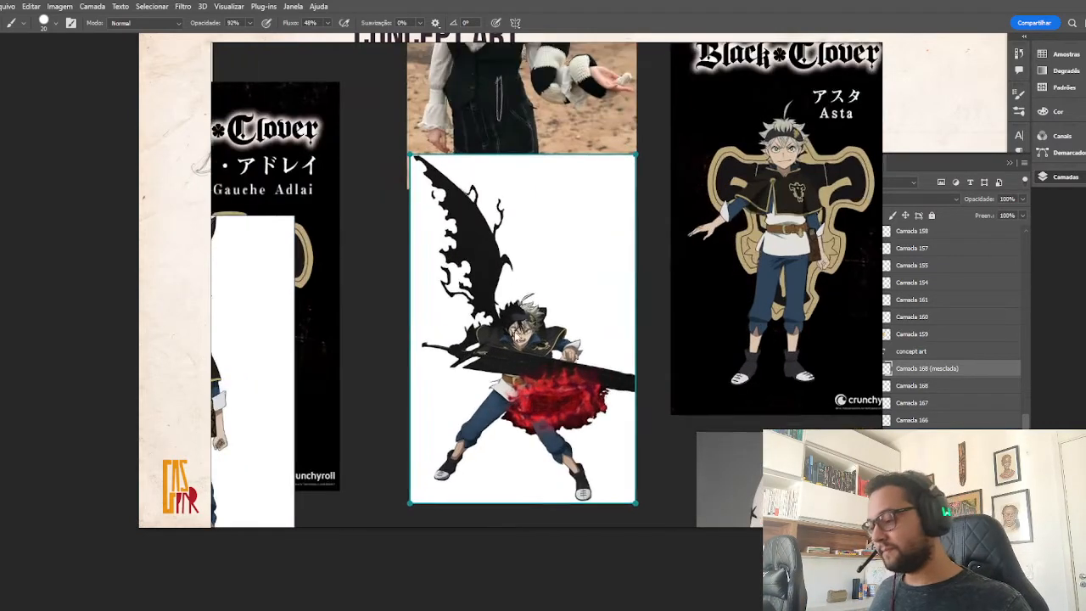
left_click_drag(499, 289, 433, 125)
scroll(470, 170, "up", 2)
left_click_drag(470, 170, 520, 229)
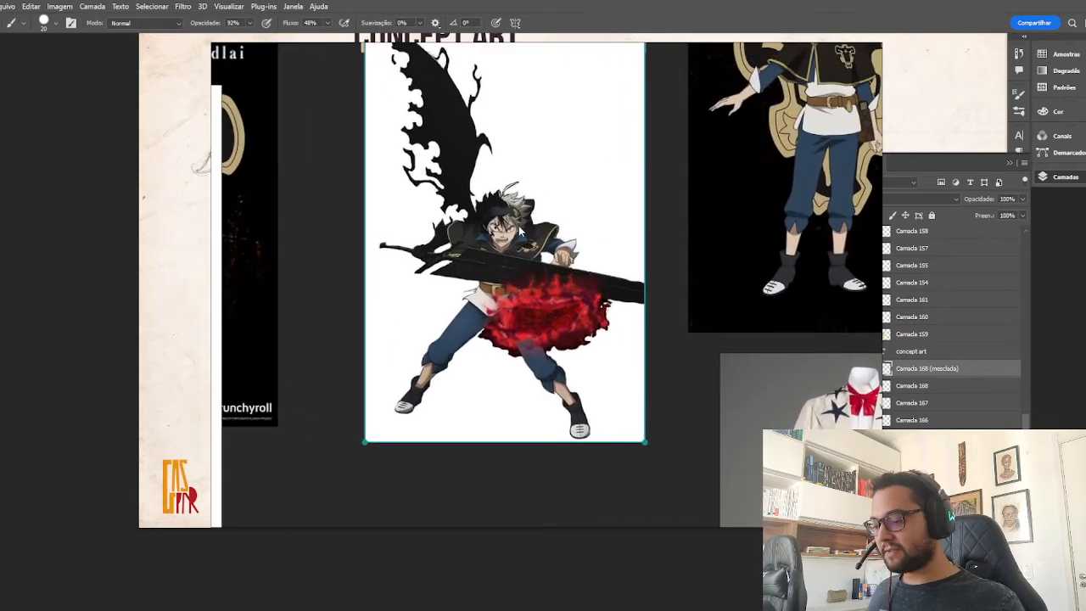
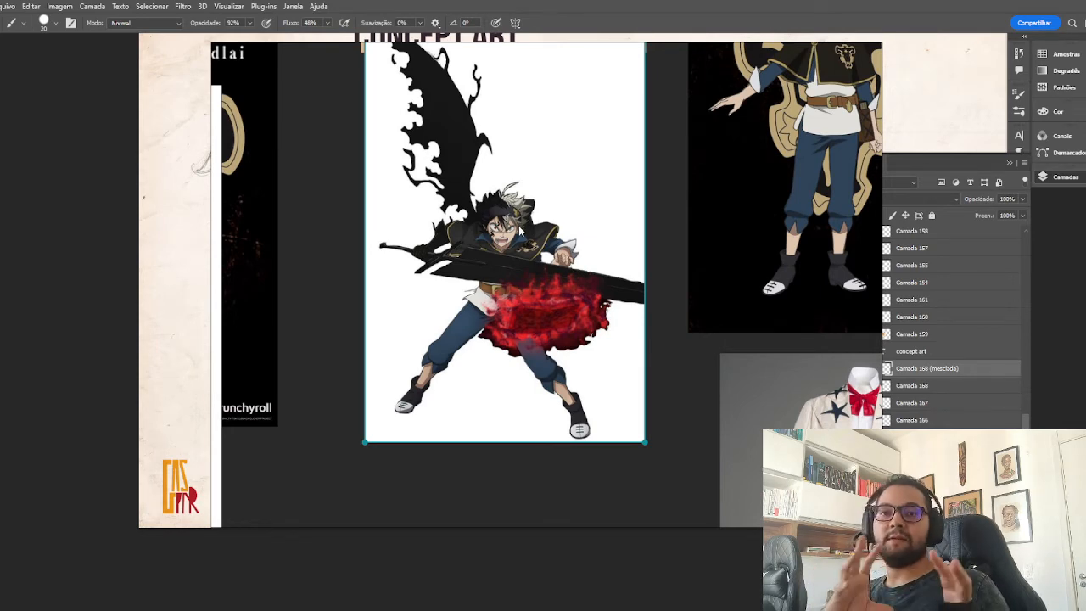
Fit the reference window tightly around the one-winged swordsman image and place it on the far side of the sheet, clear of the blank drawing area.
scroll(354, 358, "down", 6)
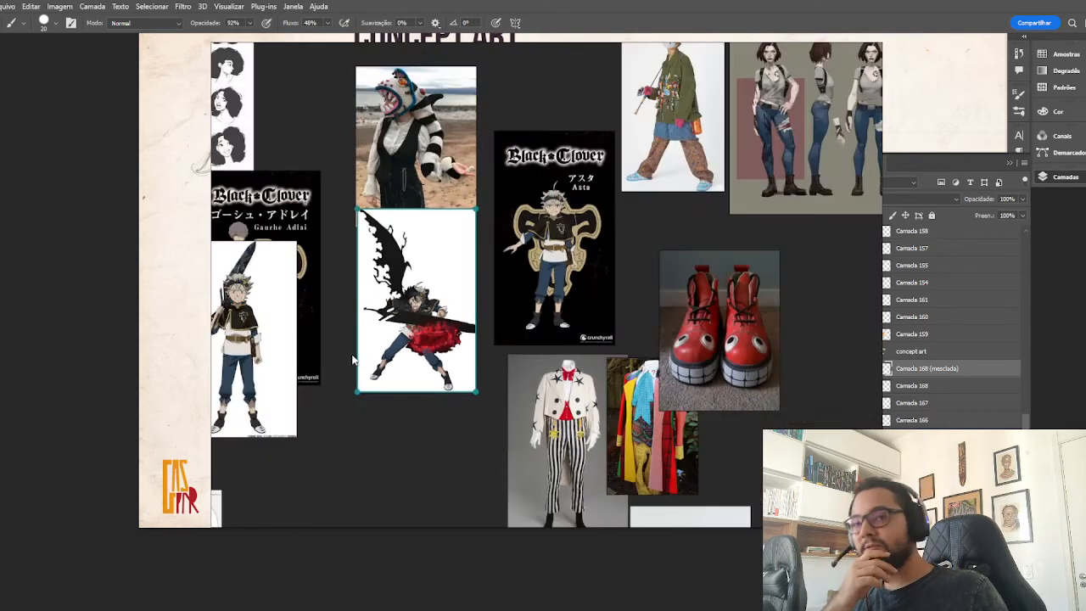
left_click_drag(366, 352, 646, 288)
left_click(569, 312)
left_click_drag(569, 312, 462, 297)
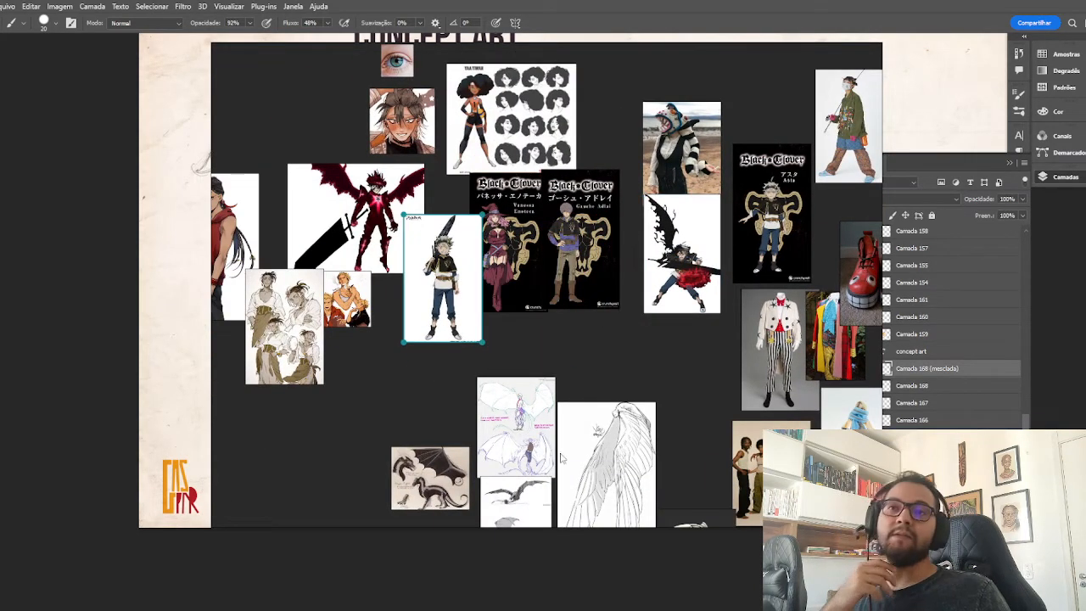
double_click(676, 262)
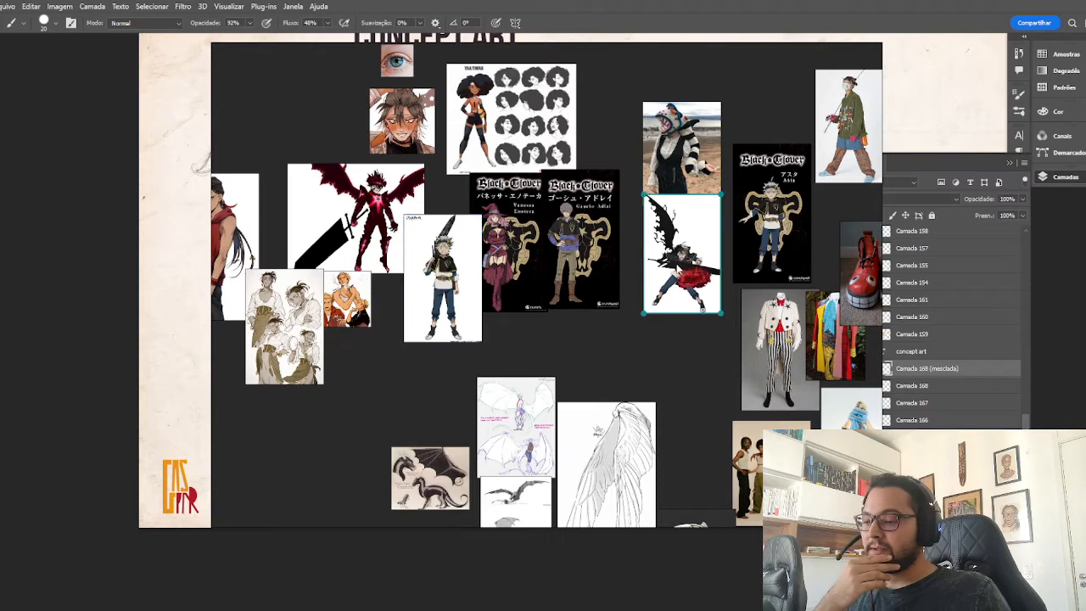
left_click_drag(217, 107, 397, 119)
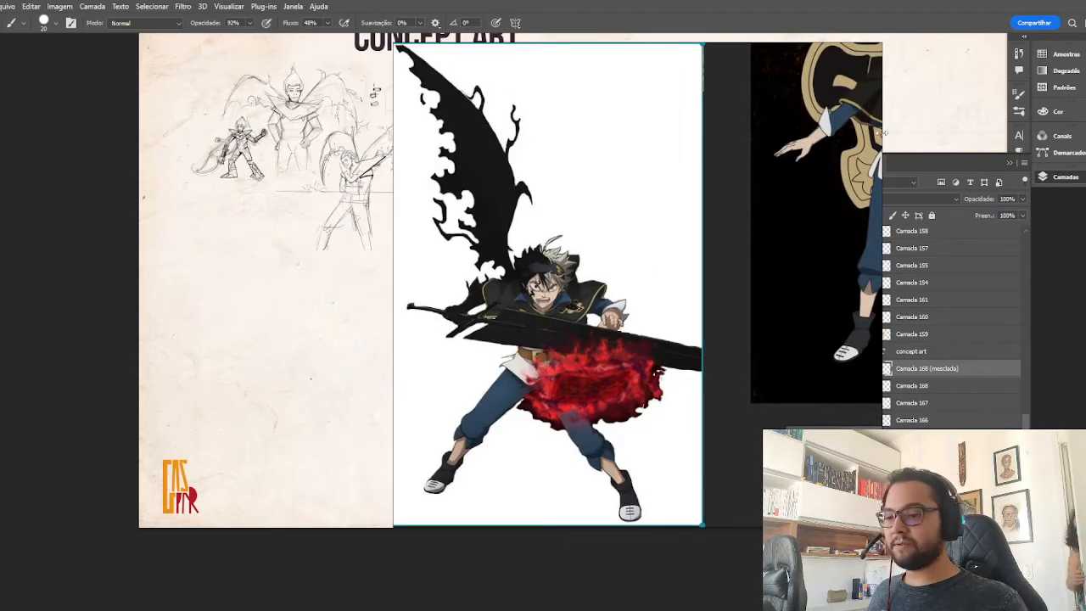
left_click_drag(889, 137, 730, 145)
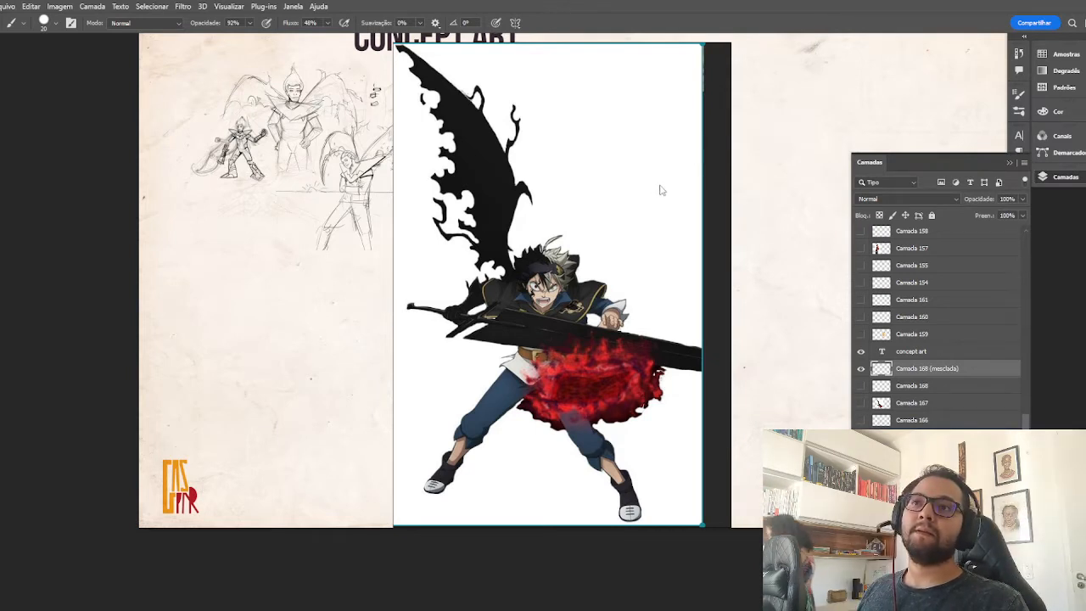
left_click_drag(659, 186, 310, 201)
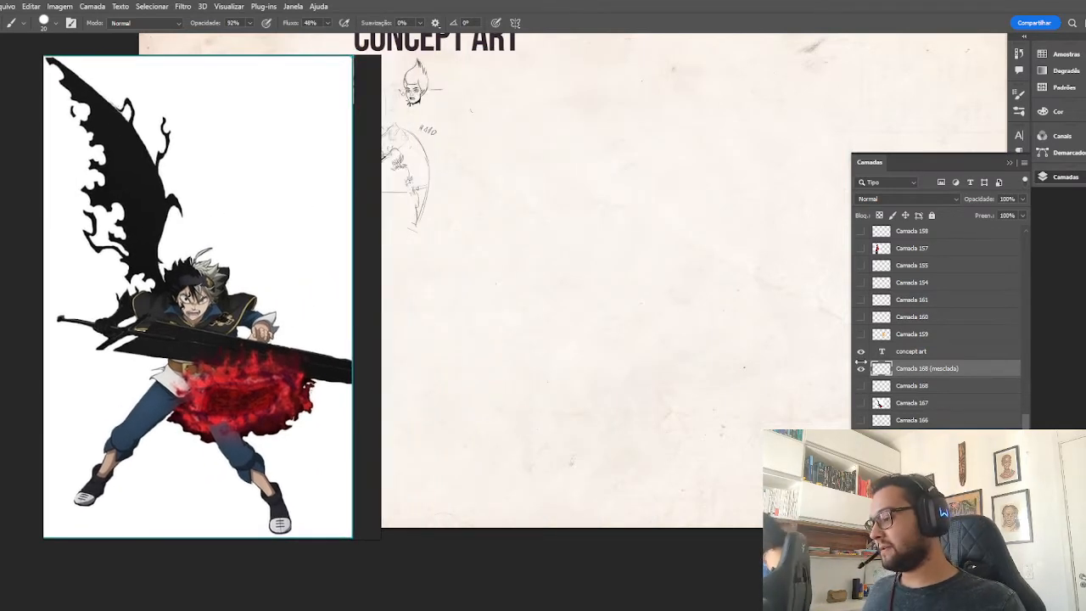
Create a new layer for the pose sketch and collapse the layer list to clear the blank area of the sheet.
key("ctrl+z")
key("ctrl+shift+z")
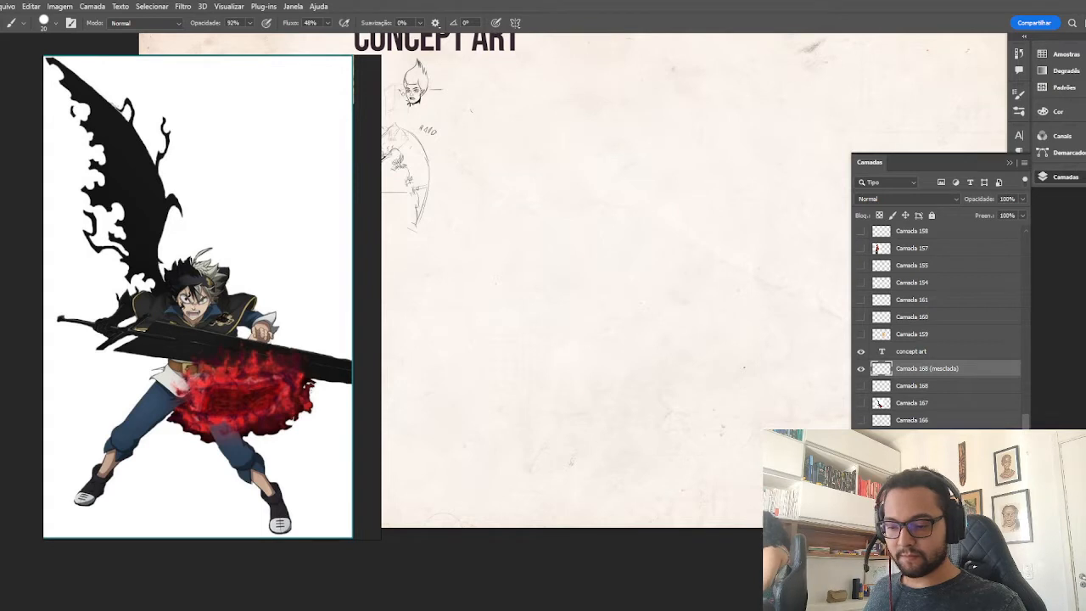
key("ctrl+shift+alt+n")
mouse_move(807, 353)
left_mouse_down()
mouse_move(785, 419)
mouse_move(807, 348)
mouse_move(820, 368)
left_mouse_up()
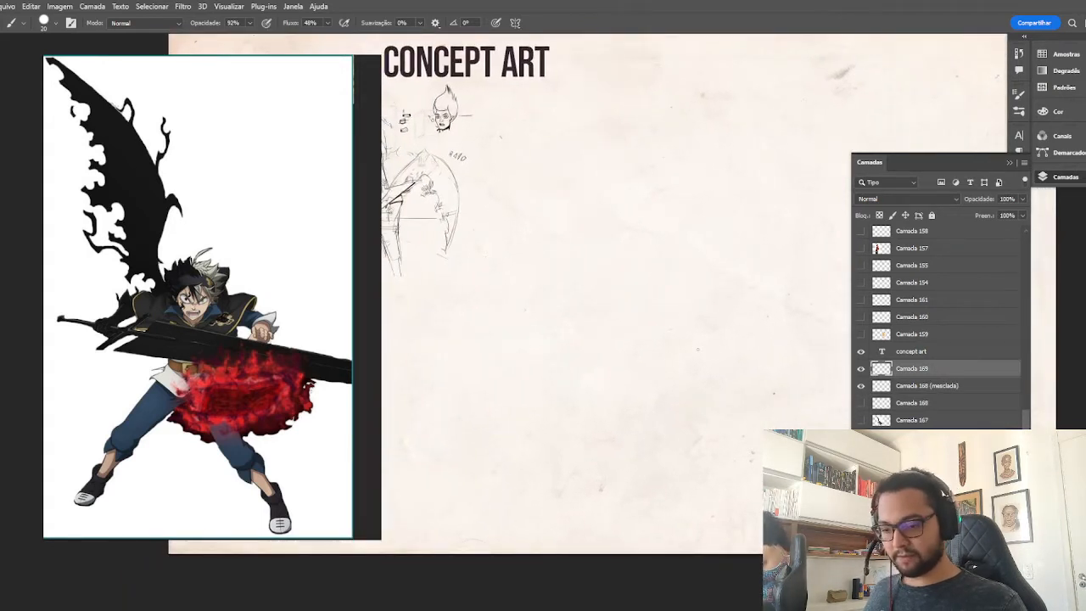
key("ctrl+plus")
left_click_drag(708, 379, 631, 427)
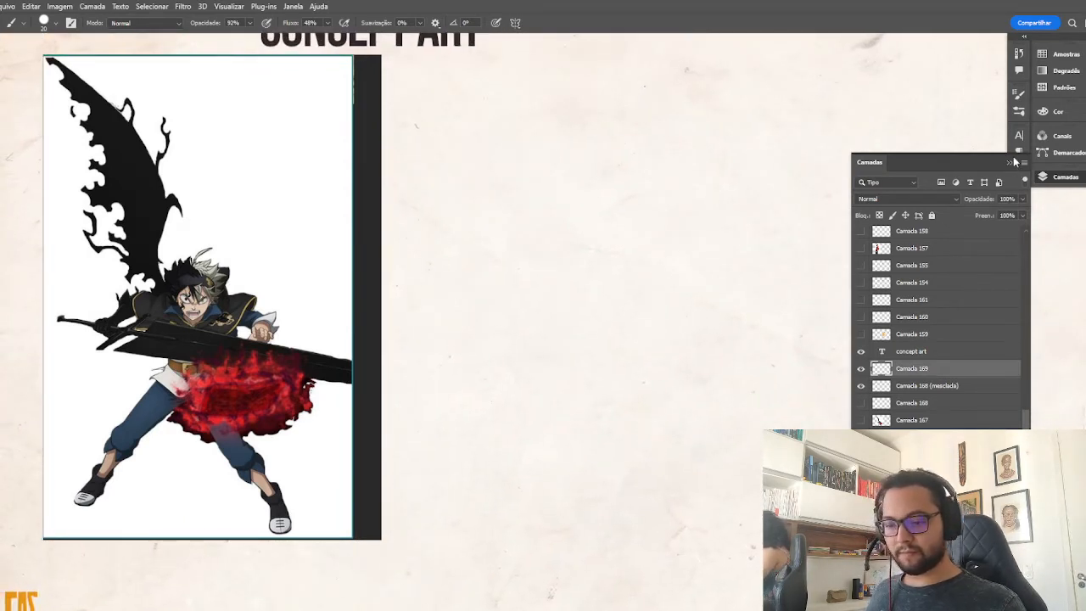
left_click(1010, 162)
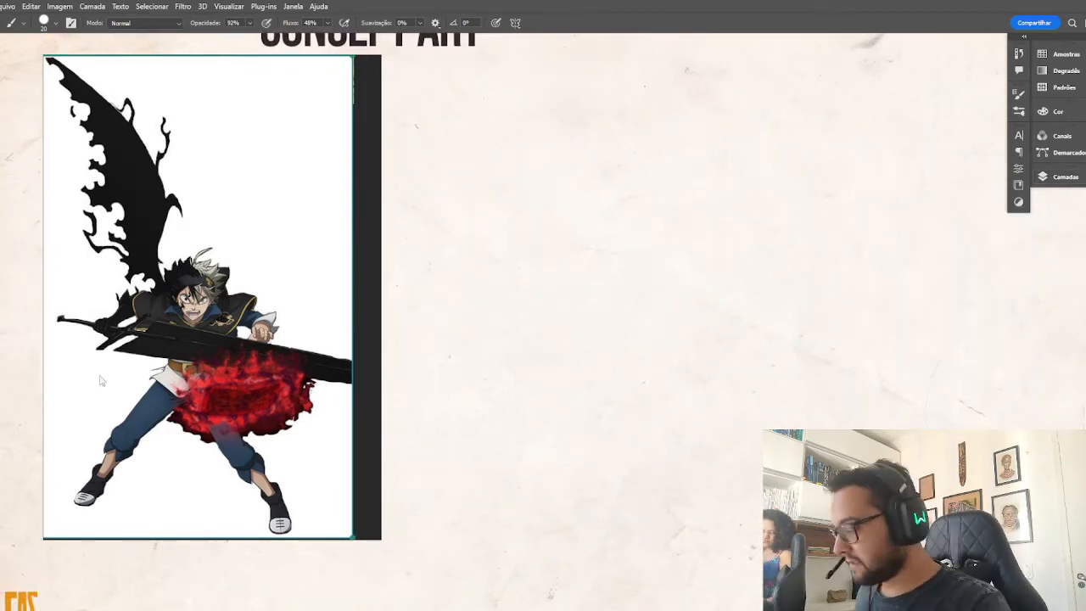
Enlarge the swordsman's body in the reference window and shift the window slightly further away from the drawing area.
scroll(235, 382, "up", 2)
left_click_drag(236, 378, 253, 317)
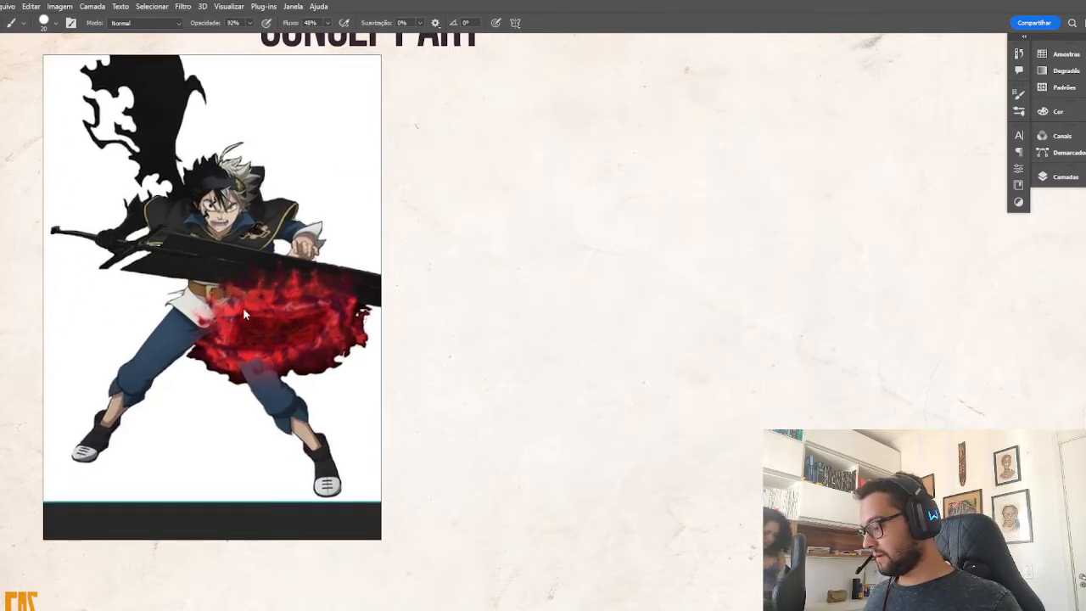
left_click_drag(273, 274, 229, 268)
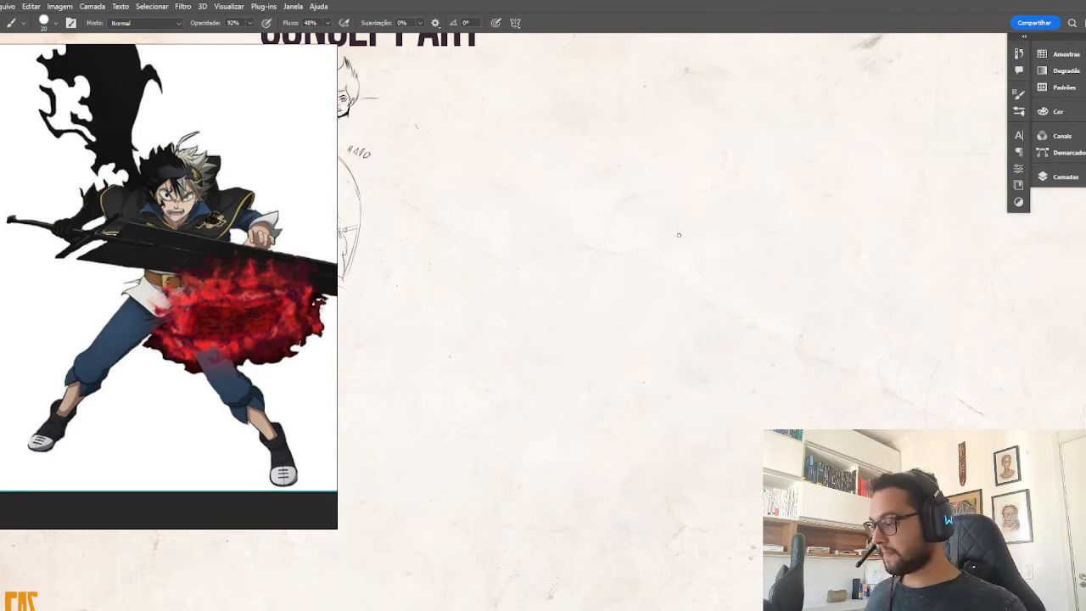
Rough in the new figure's head as a loose circle in the blank area of the sheet, redoing the first arc.
left_click_drag(723, 293, 749, 311)
left_click_drag(705, 214, 775, 216)
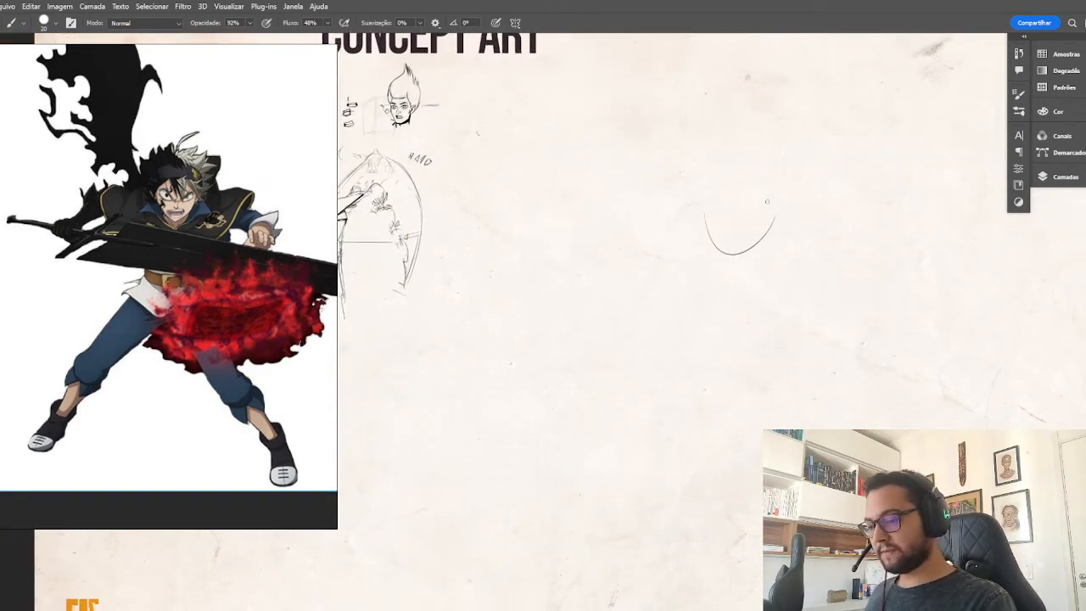
key("ctrl+z")
mouse_move(694, 211)
left_mouse_down()
mouse_move(751, 195)
mouse_move(737, 194)
mouse_move(723, 248)
left_mouse_up()
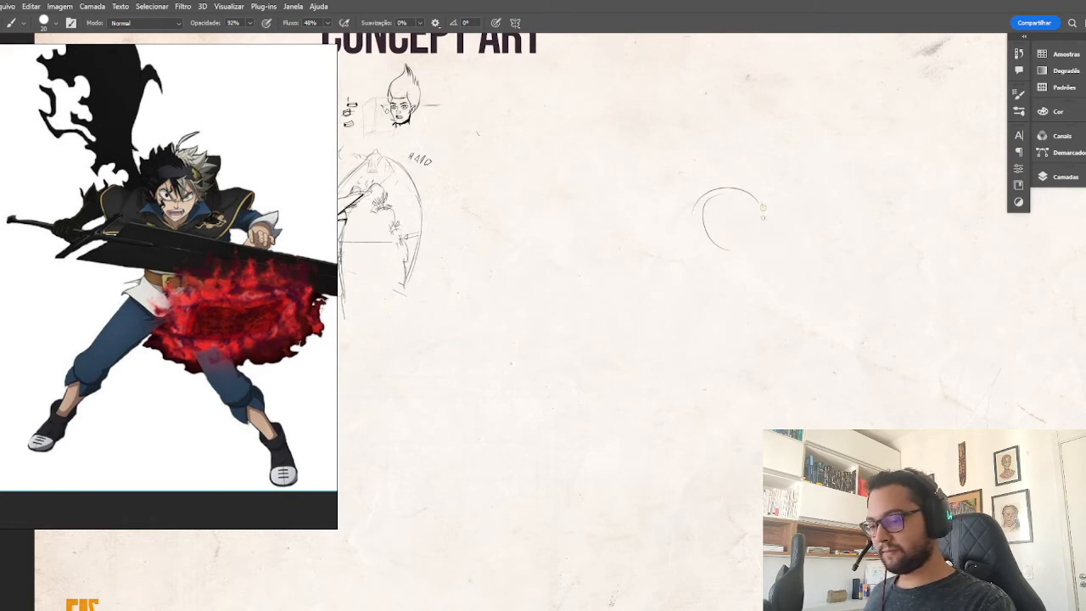
left_click_drag(762, 204, 753, 243)
left_click_drag(694, 256, 726, 253)
left_click_drag(714, 172, 683, 212)
left_click_drag(701, 255, 739, 246)
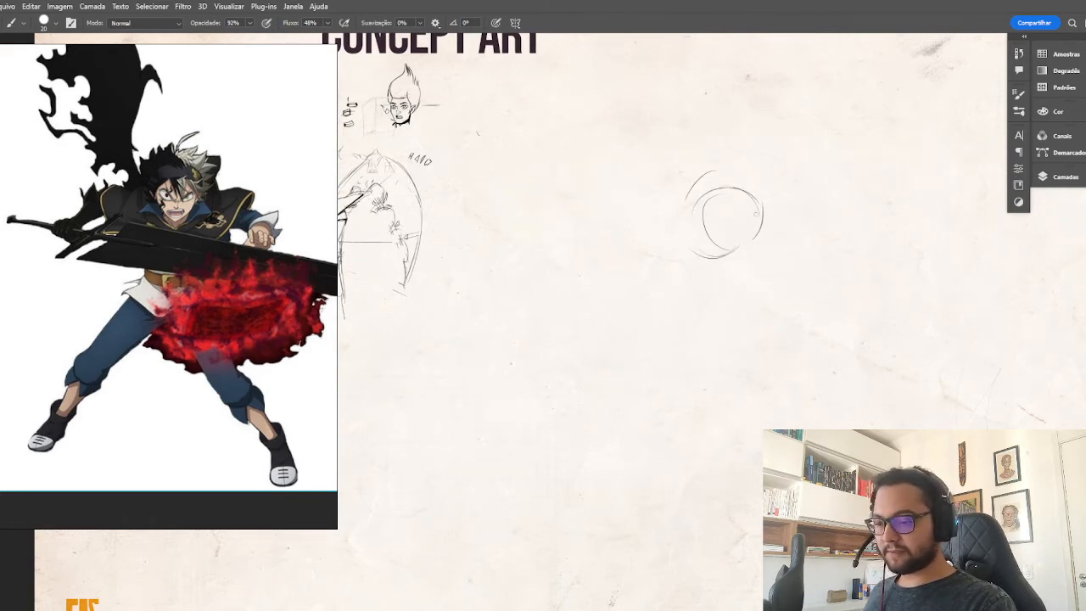
mouse_move(697, 211)
left_mouse_down()
mouse_move(754, 240)
mouse_move(764, 222)
mouse_move(705, 240)
mouse_move(745, 264)
left_mouse_up()
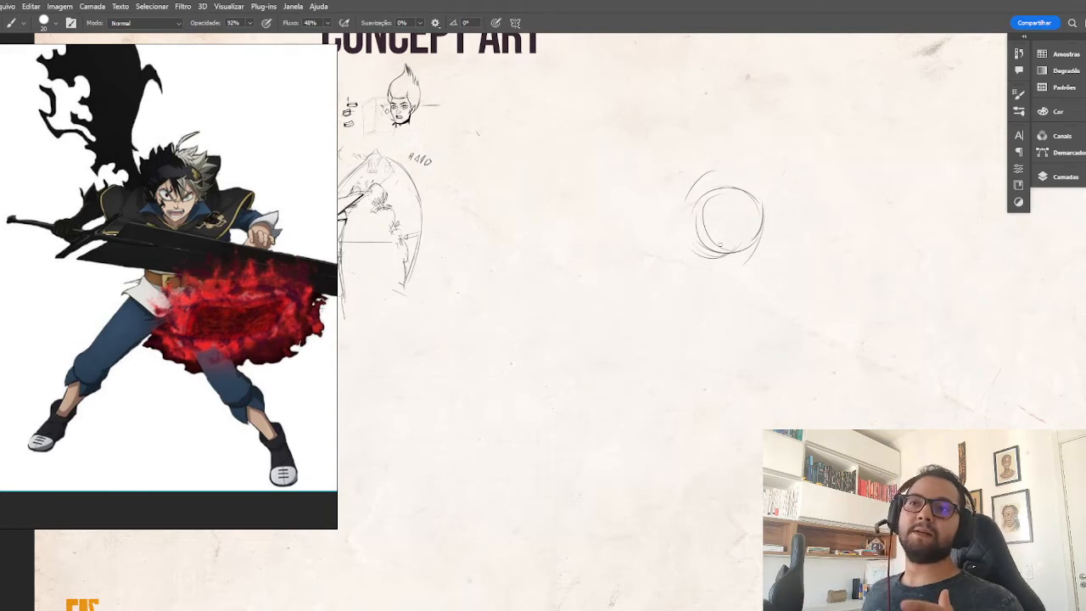
Add the vertical centre line and the curved eye line to the head circle.
left_click_drag(727, 185, 735, 252)
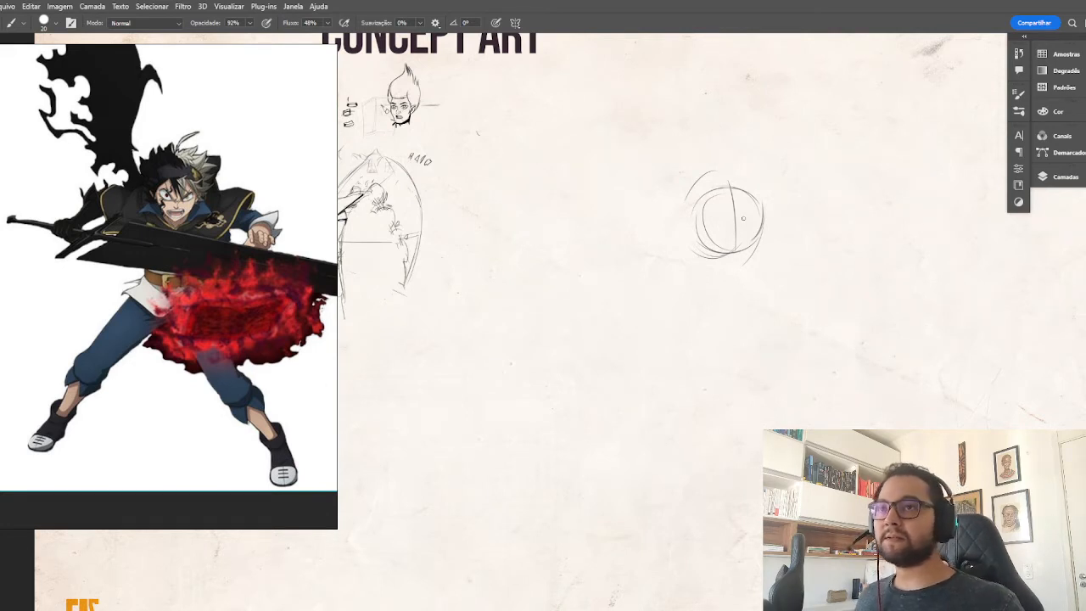
left_click_drag(720, 200, 708, 248)
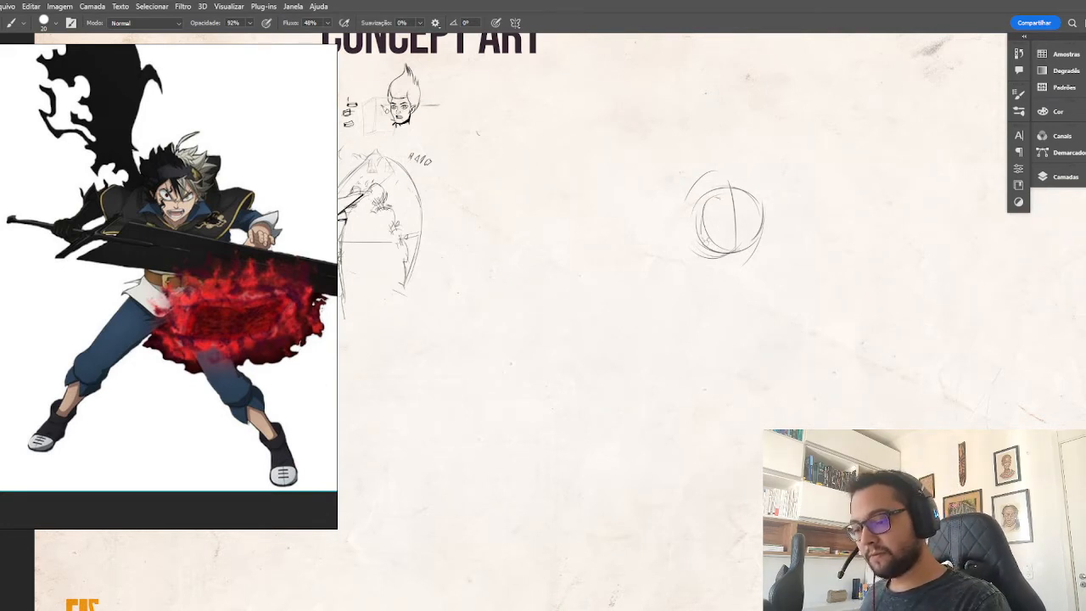
mouse_move(779, 206)
left_mouse_down()
mouse_move(701, 224)
mouse_move(779, 212)
left_mouse_up()
left_click_drag(779, 211, 717, 225)
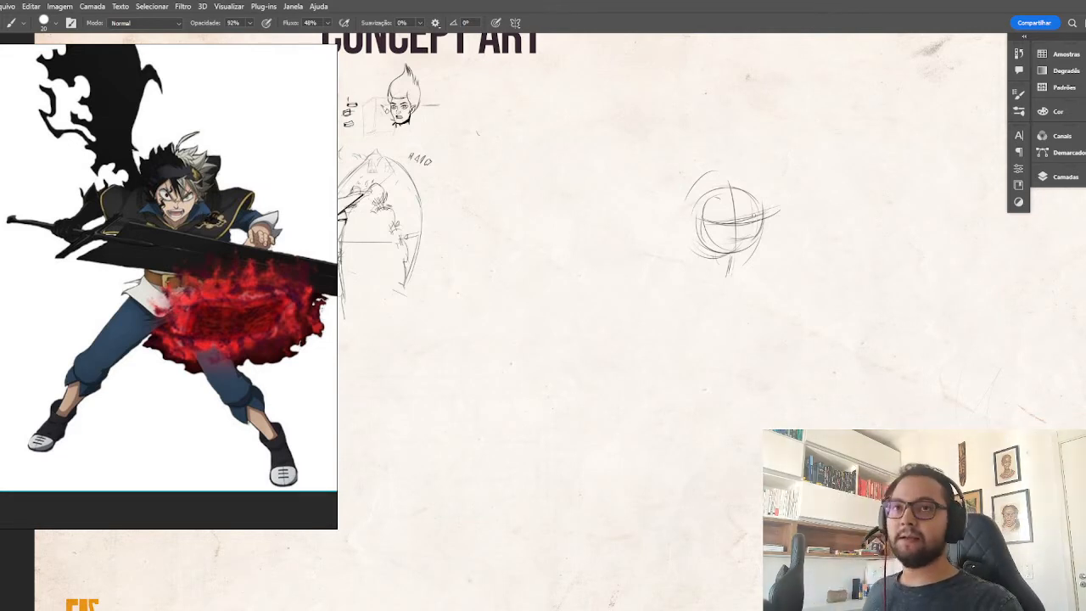
Sketch the shoulder girdle as a wide oval under the head, with a tilted axis line and round shoulder joints.
mouse_move(677, 248)
left_mouse_down()
mouse_move(650, 277)
mouse_move(780, 258)
left_mouse_up()
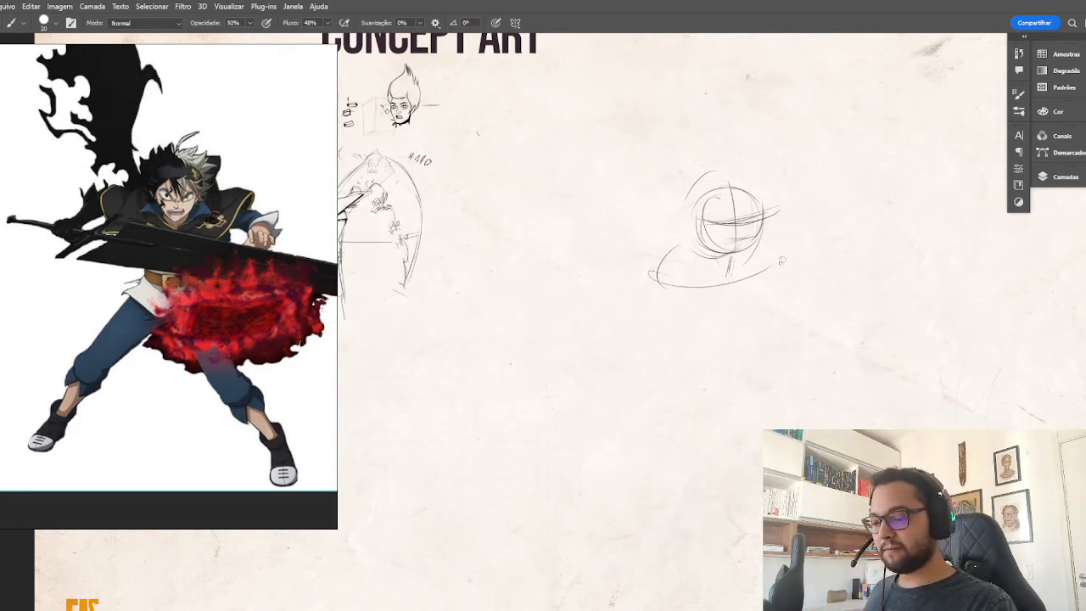
left_click_drag(679, 287, 763, 275)
left_click_drag(677, 289, 767, 280)
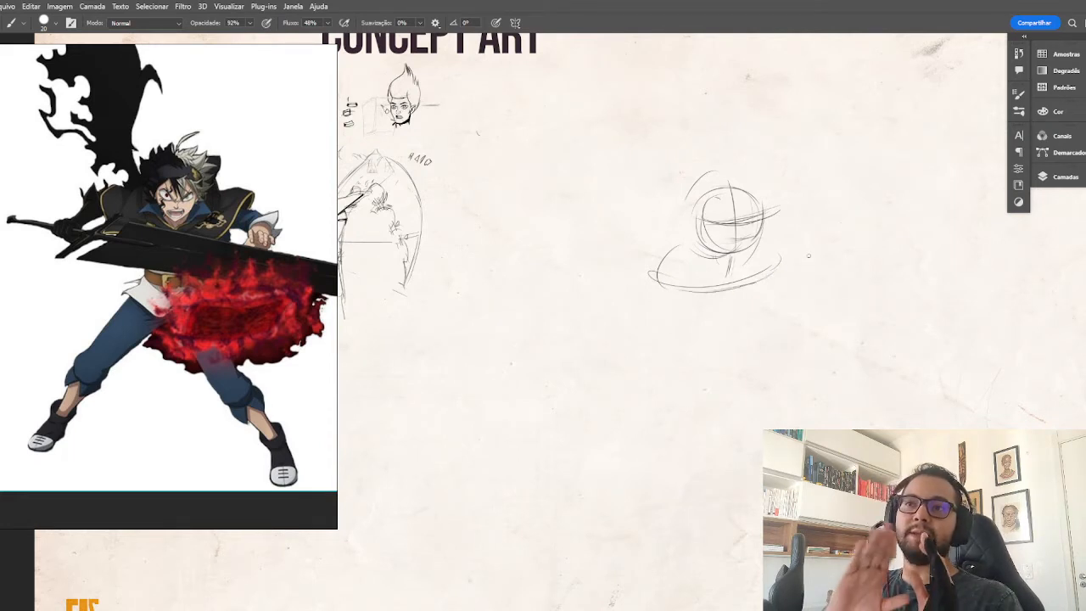
left_click_drag(755, 296, 740, 321)
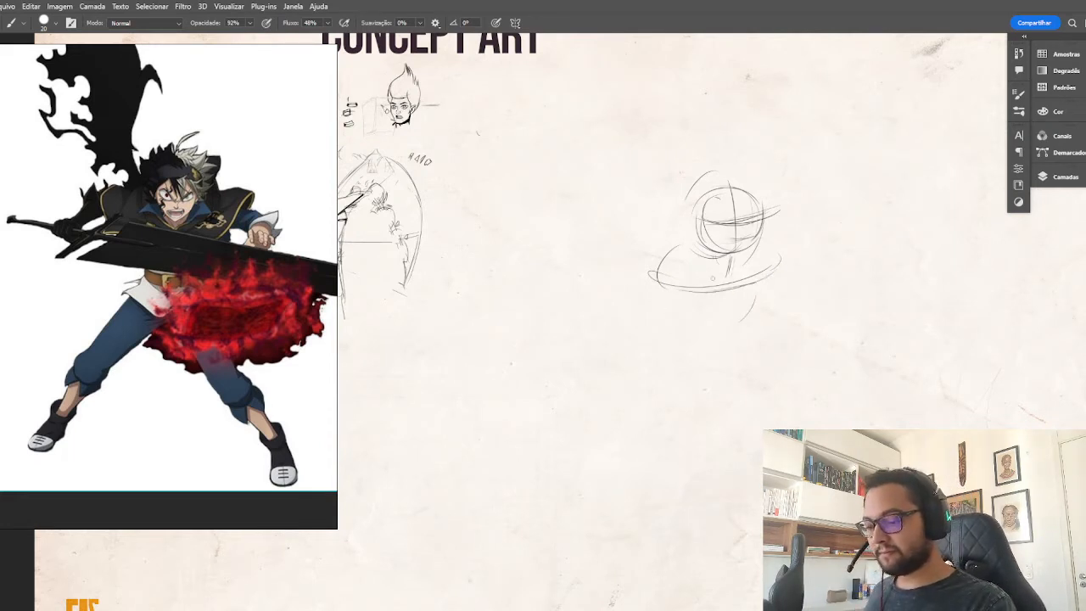
mouse_move(647, 268)
left_mouse_down()
mouse_move(703, 284)
mouse_move(792, 264)
left_mouse_up()
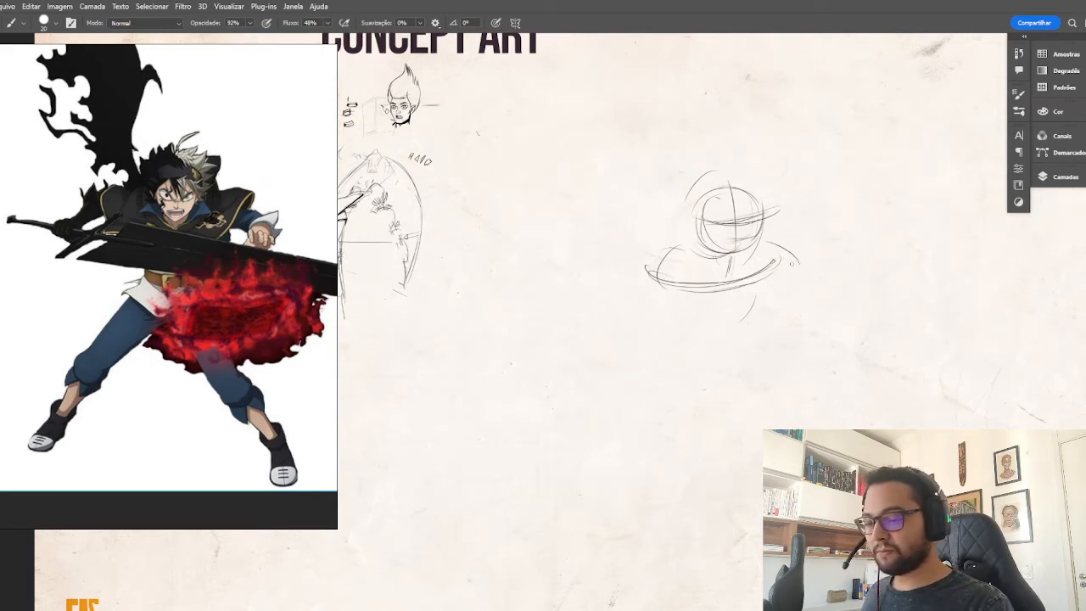
left_click_drag(672, 268, 833, 250)
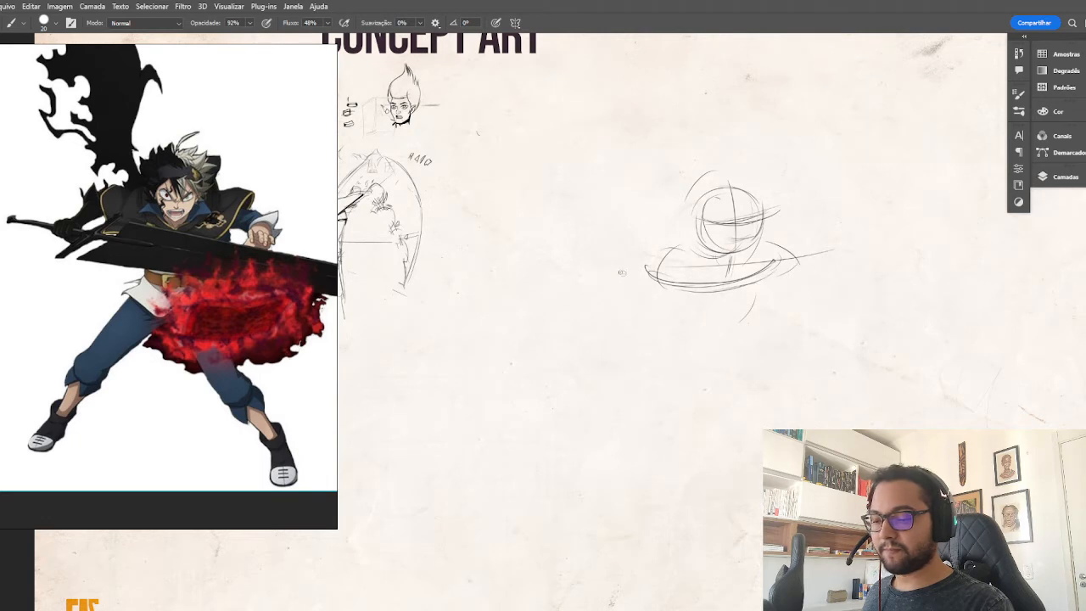
left_click_drag(621, 272, 672, 268)
mouse_move(774, 247)
left_mouse_down()
mouse_move(799, 255)
mouse_move(794, 270)
left_mouse_up()
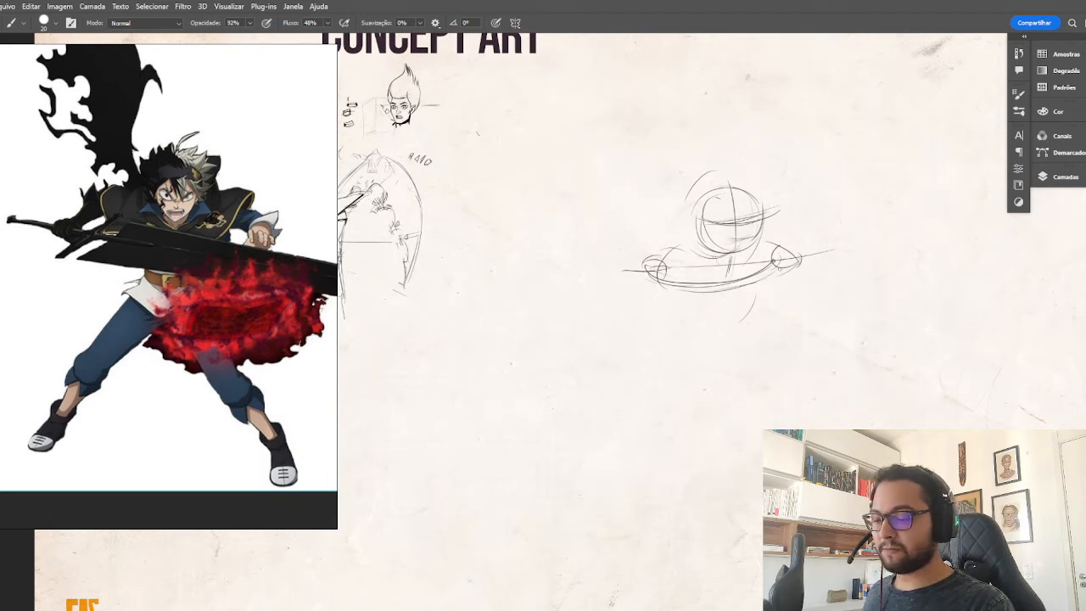
Sketch the tapering torso sides below the shoulders and an oval pelvis beneath the waist.
mouse_move(665, 293)
left_mouse_down()
mouse_move(756, 320)
mouse_move(721, 342)
mouse_move(754, 332)
left_mouse_up()
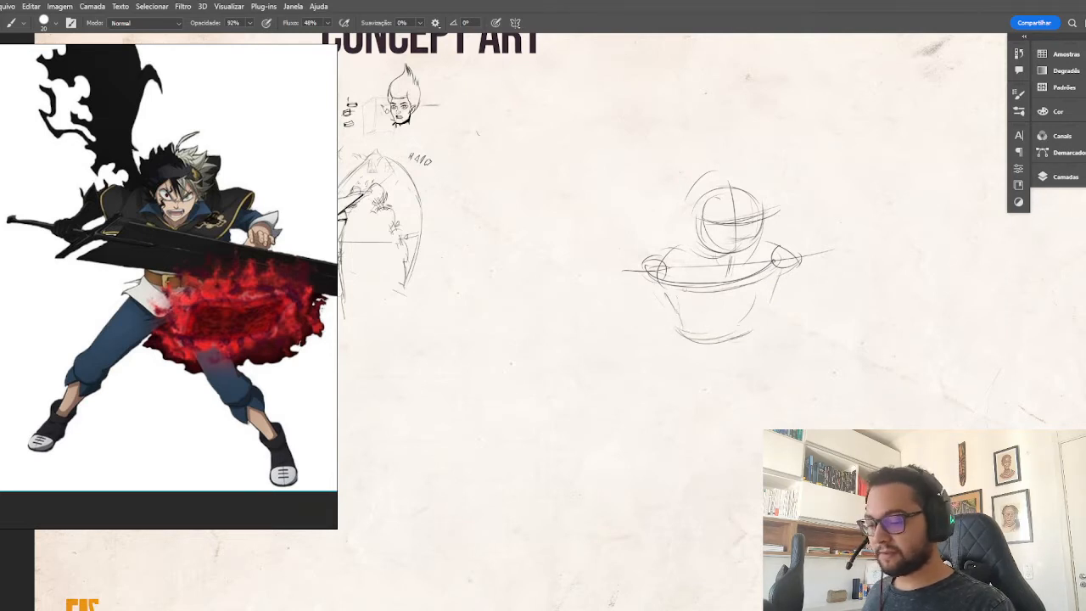
left_click_drag(665, 290, 696, 319)
left_click_drag(772, 280, 745, 339)
mouse_move(675, 330)
left_mouse_down()
mouse_move(721, 321)
mouse_move(755, 348)
mouse_move(677, 340)
mouse_move(669, 362)
mouse_move(752, 357)
left_mouse_up()
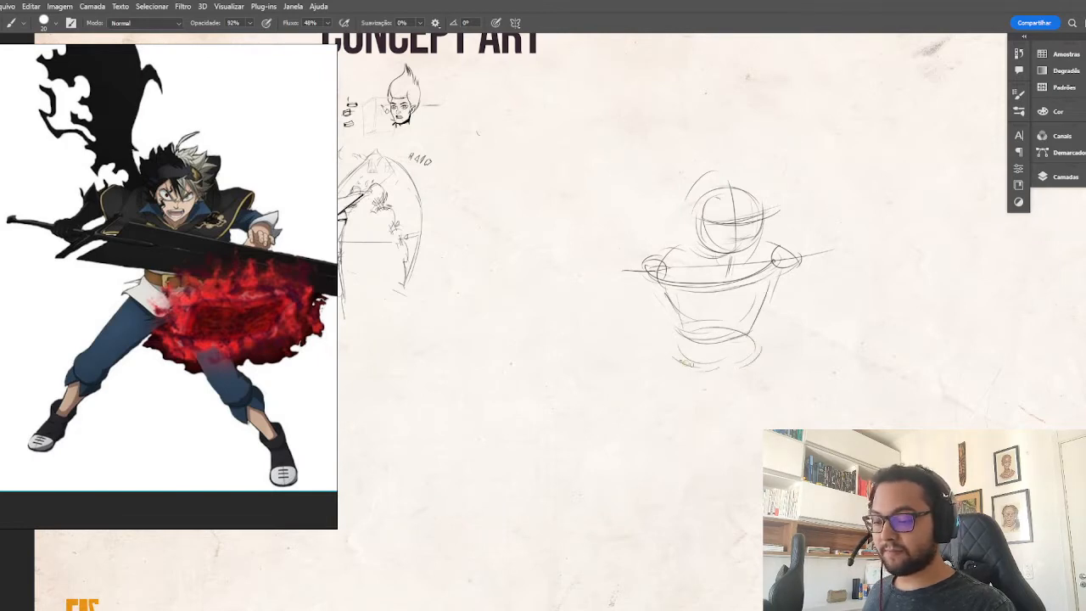
left_click_drag(684, 363, 704, 368)
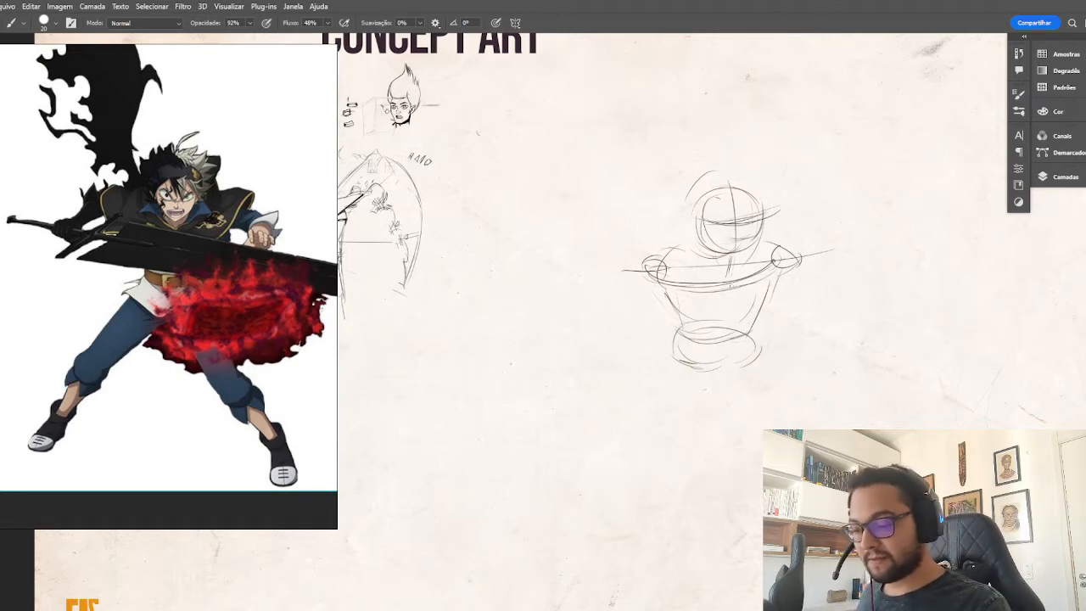
Draw a curved arrow leading out from the torso and rough in a small side-view ribcage and waist beside the main figure.
mouse_move(728, 306)
left_mouse_down()
mouse_move(804, 303)
mouse_move(852, 278)
mouse_move(800, 275)
left_mouse_up()
mouse_move(824, 218)
left_mouse_down()
mouse_move(812, 223)
mouse_move(824, 240)
left_mouse_up()
mouse_move(838, 229)
left_mouse_down()
mouse_move(810, 239)
mouse_move(805, 269)
left_mouse_up()
mouse_move(820, 239)
left_mouse_down()
mouse_move(812, 271)
mouse_move(828, 246)
mouse_move(806, 268)
mouse_move(824, 263)
mouse_move(812, 310)
left_mouse_up()
Sketch the small side-view figure's legs in a bent stance, erasing and redrawing the front leg.
left_click_drag(832, 289, 842, 323)
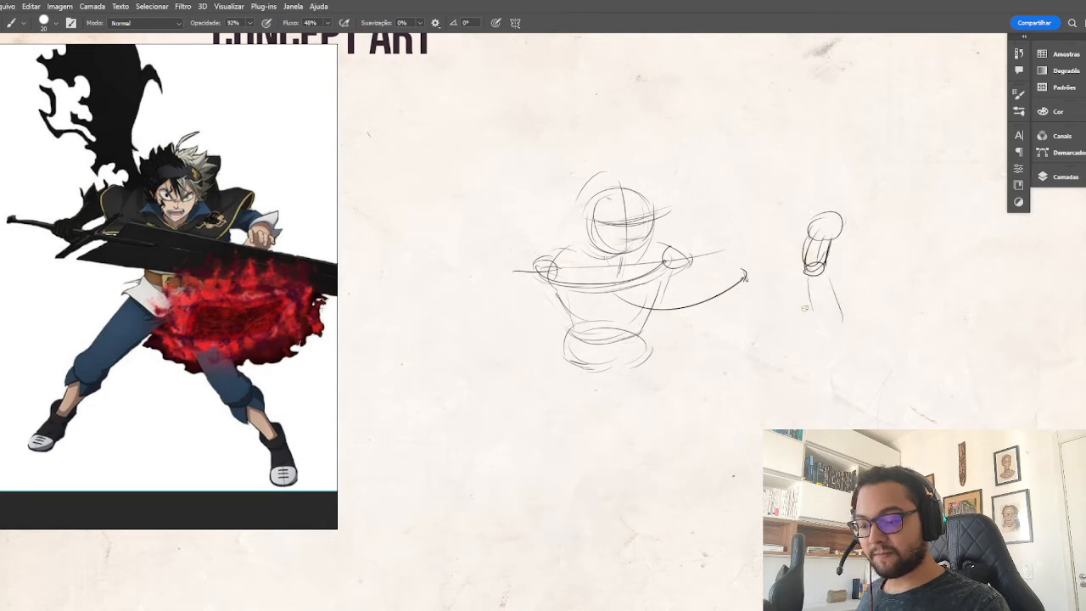
mouse_move(815, 268)
left_mouse_down()
mouse_move(818, 312)
mouse_move(810, 299)
mouse_move(840, 310)
mouse_move(828, 311)
left_mouse_up()
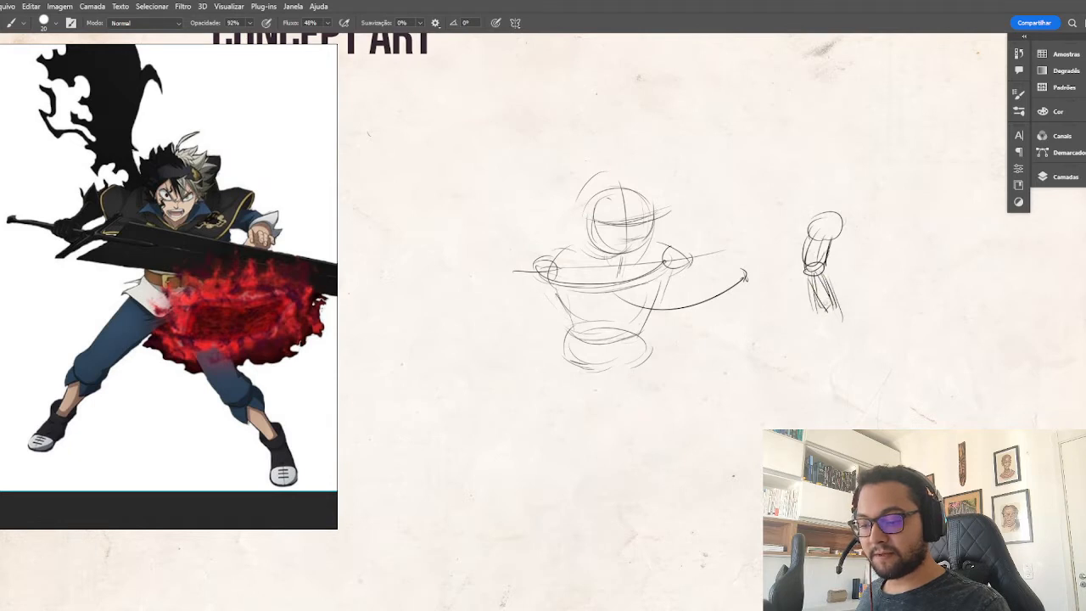
mouse_move(808, 275)
left_mouse_down()
mouse_move(823, 309)
mouse_move(789, 343)
left_mouse_up()
key("e")
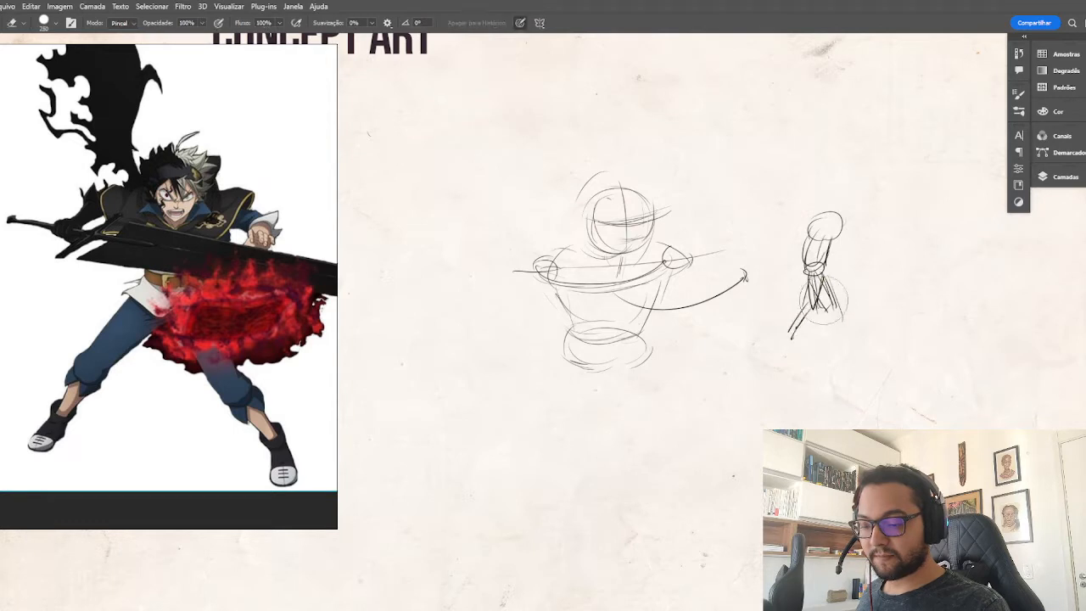
left_click_drag(827, 310, 835, 333)
key("b")
left_click_drag(825, 270, 838, 299)
left_click_drag(835, 287, 833, 329)
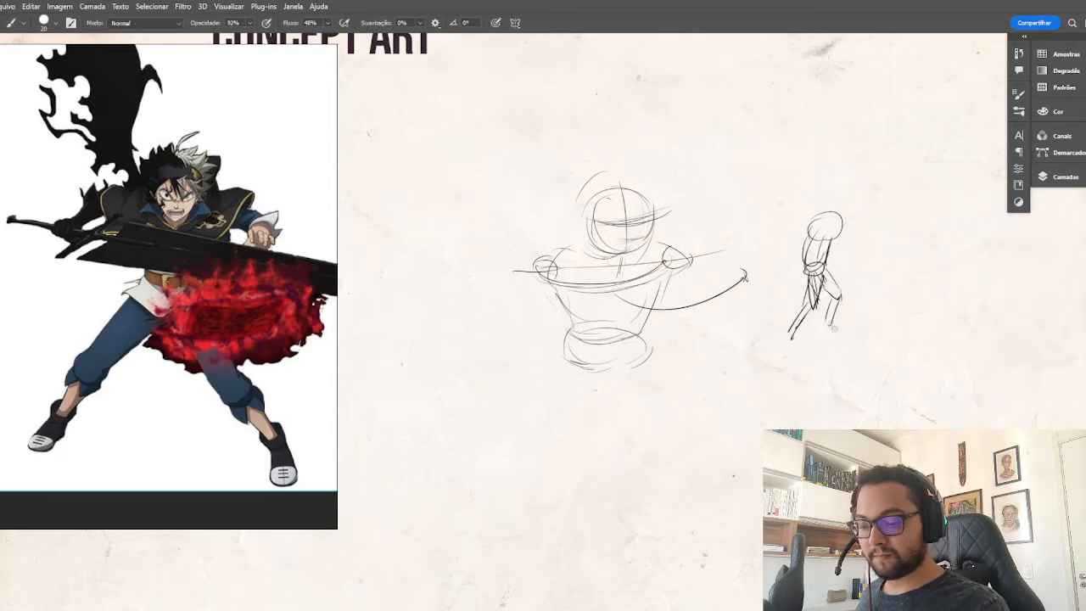
left_click_drag(808, 293, 794, 336)
left_click_drag(811, 311, 795, 336)
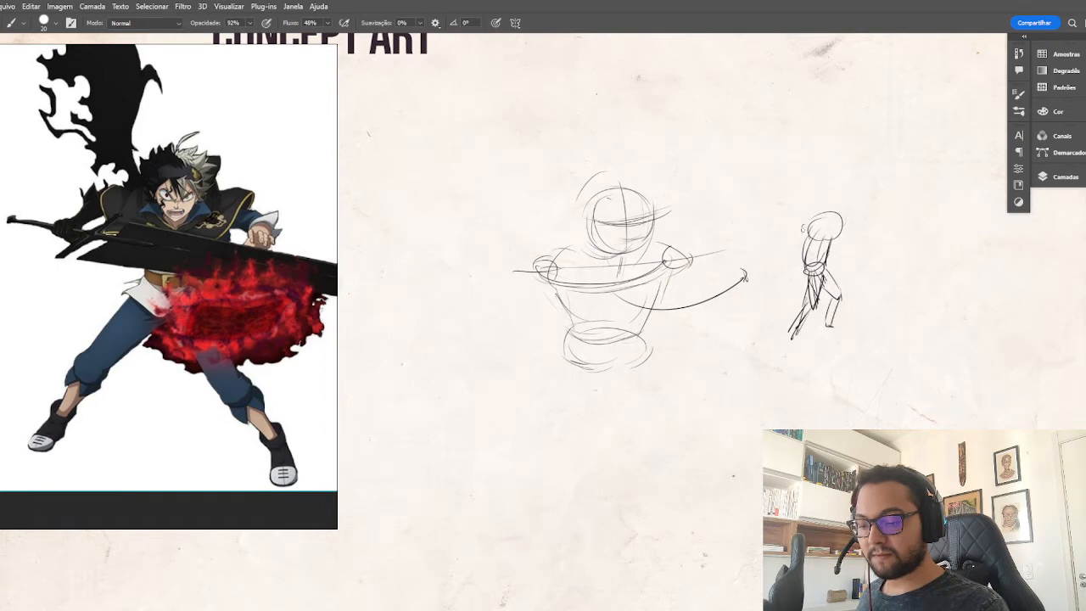
Reinforce the side-view figure's back and legs, add its head and arms, and draw a slanted lean line behind it.
mouse_move(802, 231)
left_mouse_down()
mouse_move(864, 251)
mouse_move(845, 234)
mouse_move(840, 197)
mouse_move(843, 214)
mouse_move(823, 214)
mouse_move(807, 242)
mouse_move(811, 307)
left_mouse_up()
mouse_move(806, 270)
left_mouse_down()
mouse_move(813, 304)
mouse_move(827, 304)
mouse_move(793, 333)
left_mouse_up()
mouse_move(831, 243)
left_mouse_down()
mouse_move(822, 269)
mouse_move(843, 299)
mouse_move(824, 331)
left_mouse_up()
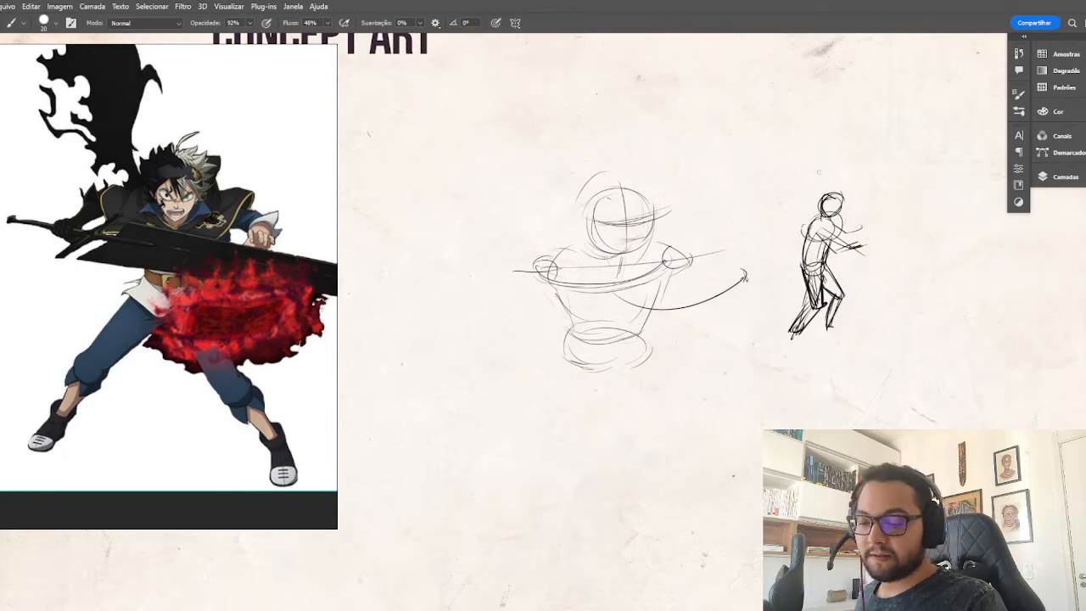
left_click_drag(833, 161, 779, 299)
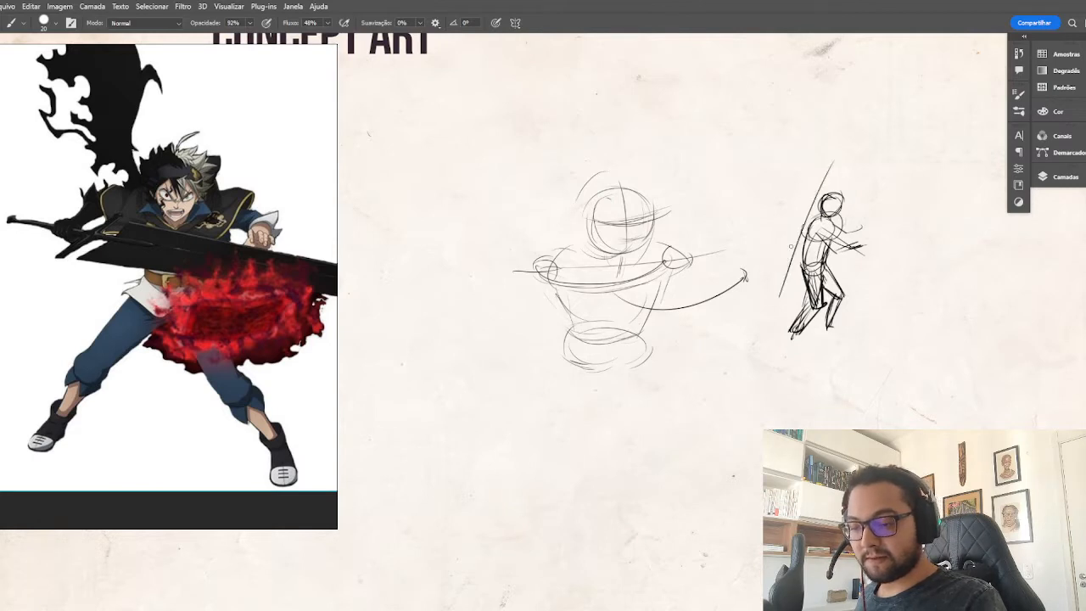
Undo the last stroke and redraw the slanted lean line behind the side-view figure as a double-headed arrow.
key("ctrl+z")
left_click_drag(818, 171, 777, 288)
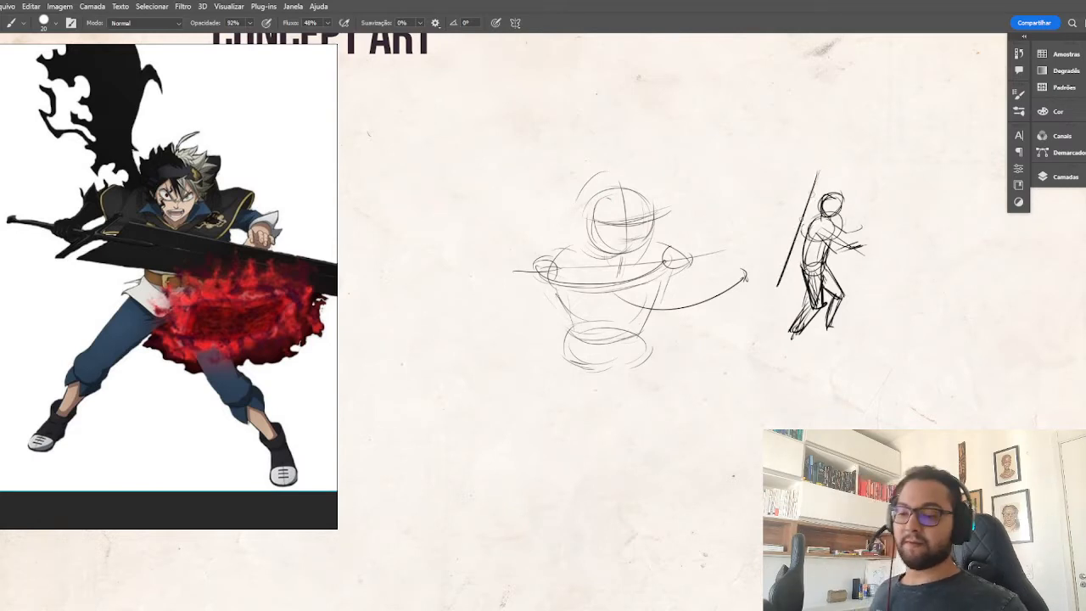
left_click_drag(817, 188, 782, 274)
mouse_move(811, 175)
left_mouse_down()
mouse_move(827, 172)
mouse_move(819, 185)
left_mouse_up()
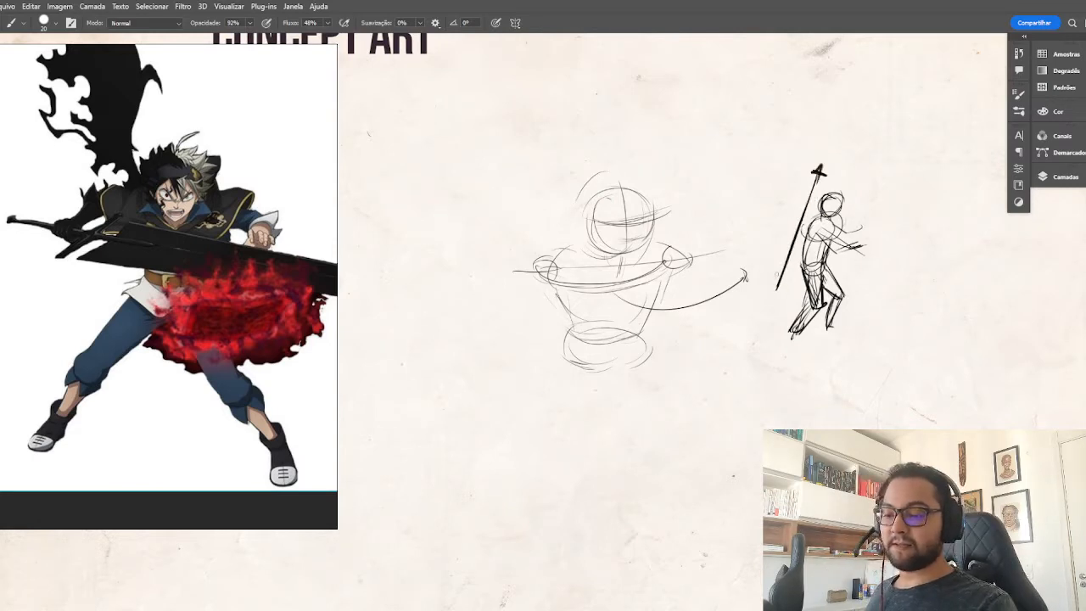
Sketch a second small side-view figure beside the leaning one, with head, ribcage, waist, bent legs and feet.
left_click_drag(890, 271, 758, 252)
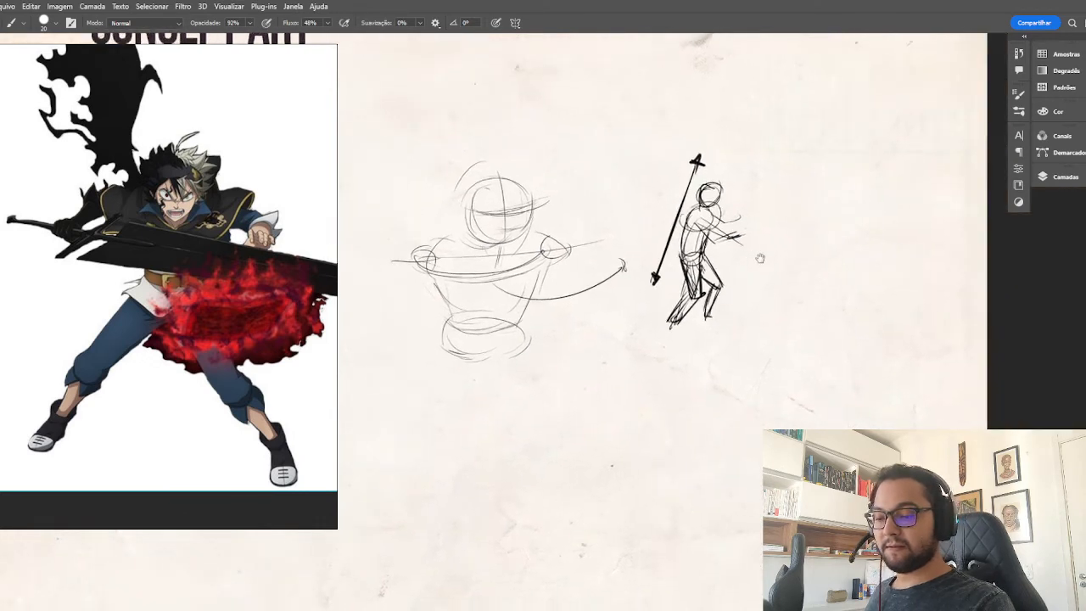
mouse_move(802, 188)
left_mouse_down()
mouse_move(785, 197)
mouse_move(798, 197)
mouse_move(787, 227)
mouse_move(806, 206)
mouse_move(794, 238)
mouse_move(793, 269)
mouse_move(801, 265)
left_mouse_up()
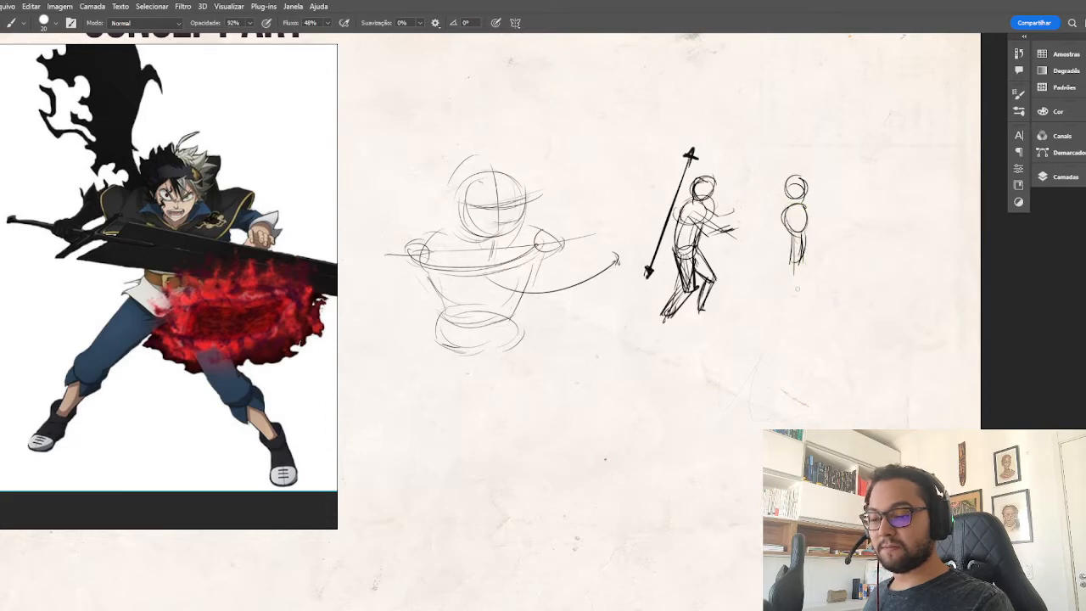
left_click_drag(807, 225, 814, 312)
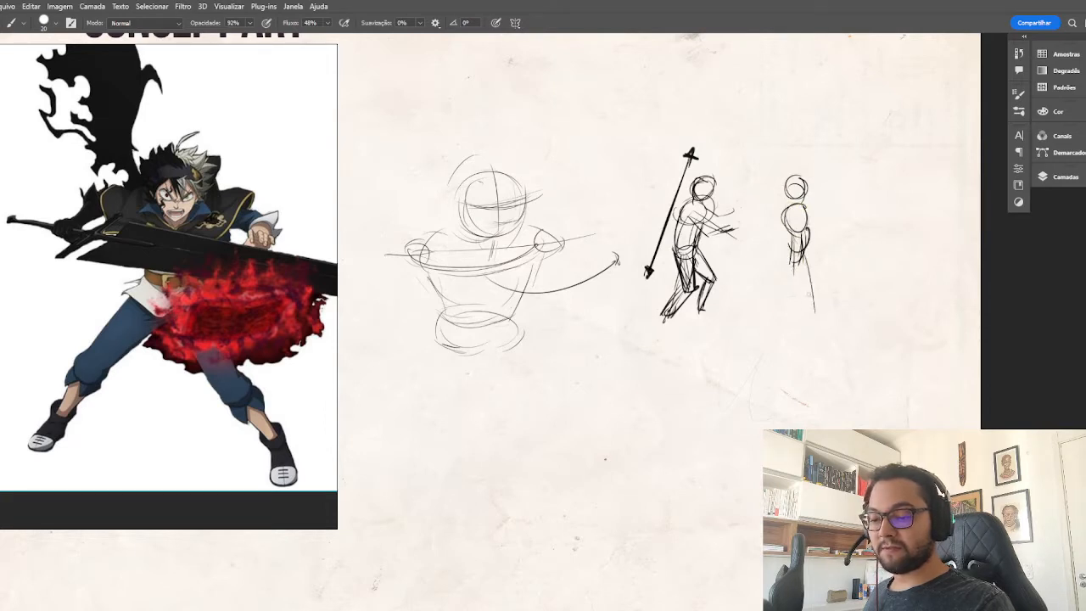
mouse_move(790, 256)
left_mouse_down()
mouse_move(800, 295)
mouse_move(789, 321)
left_mouse_up()
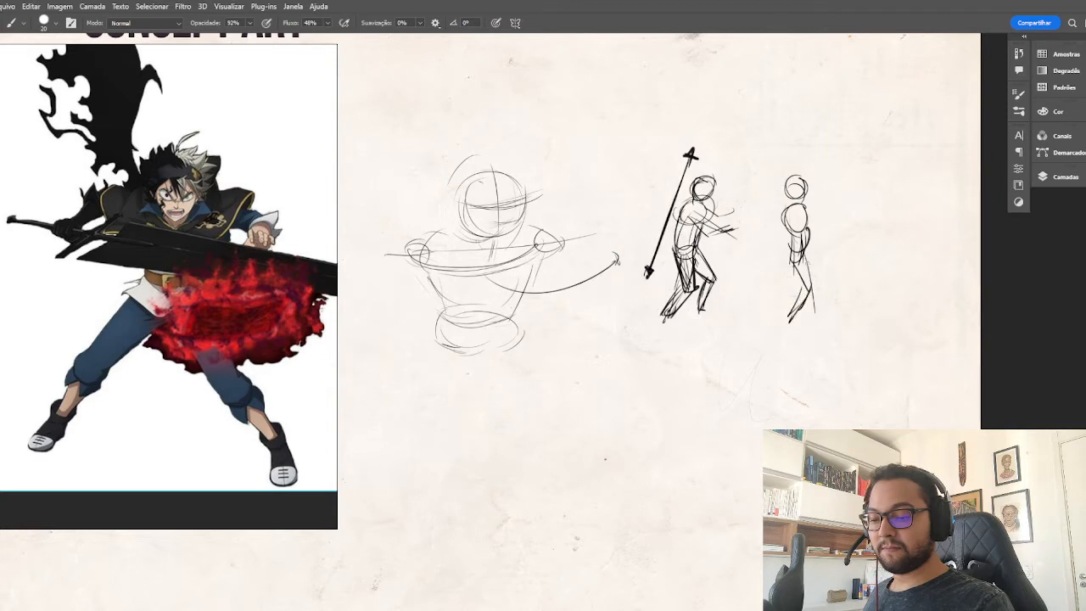
mouse_move(788, 255)
left_mouse_down()
mouse_move(778, 278)
mouse_move(827, 282)
mouse_move(806, 298)
mouse_move(823, 299)
mouse_move(787, 322)
left_mouse_up()
left_click_drag(789, 324, 812, 326)
Add an upright double-headed arrow behind the second figure and sketch its forward-reaching arms with a horizontal line in front.
mouse_move(769, 172)
left_mouse_down()
mouse_move(774, 274)
mouse_move(768, 164)
mouse_move(777, 176)
left_mouse_up()
mouse_move(799, 212)
left_mouse_down()
mouse_move(820, 239)
mouse_move(789, 244)
mouse_move(792, 253)
mouse_move(828, 250)
left_mouse_up()
key("e")
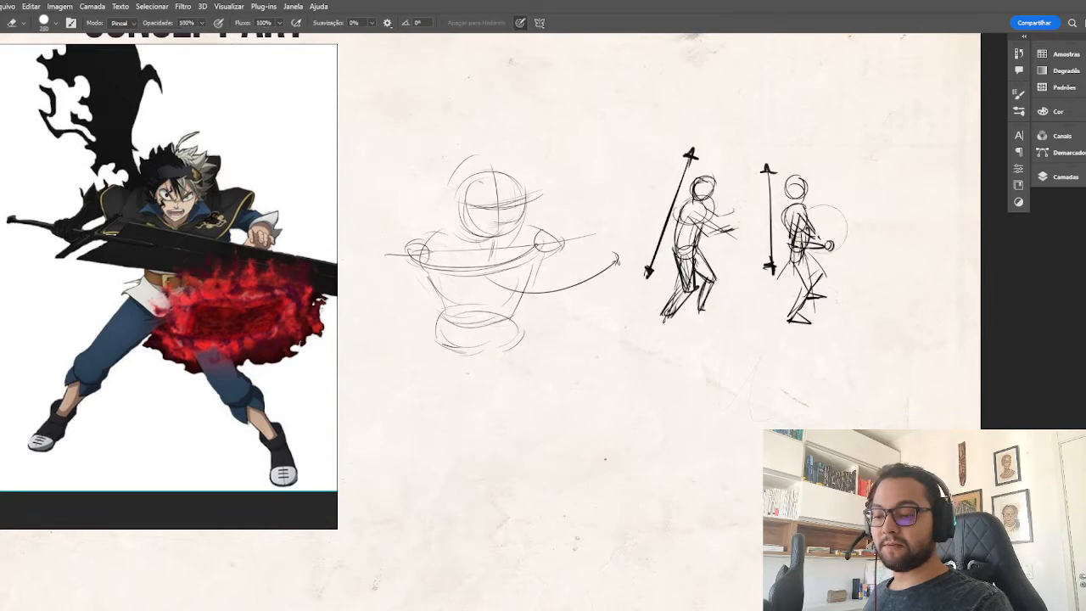
key("b")
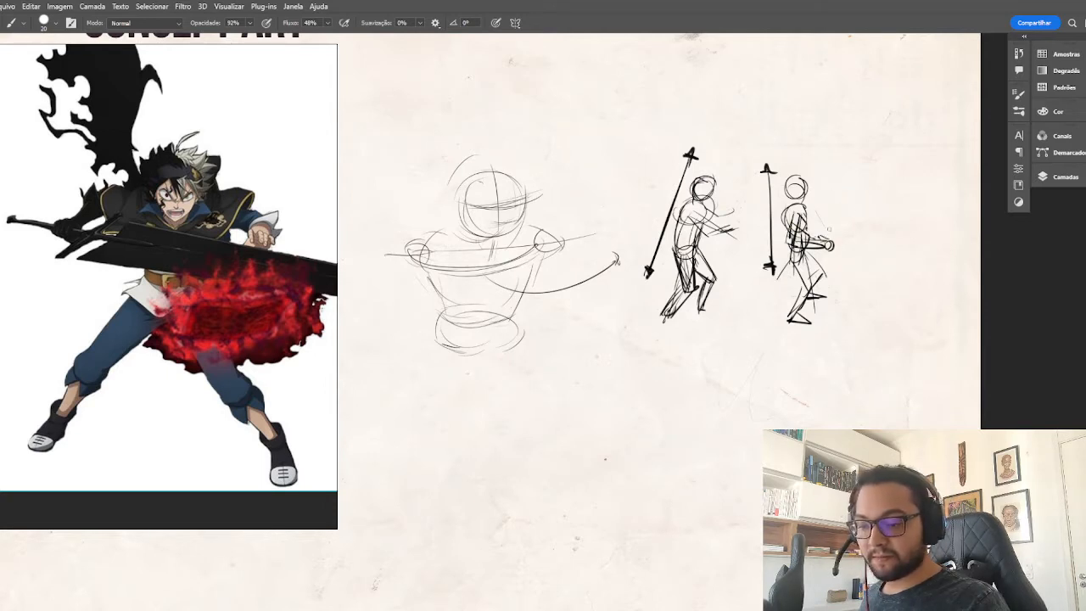
left_click_drag(840, 231, 858, 230)
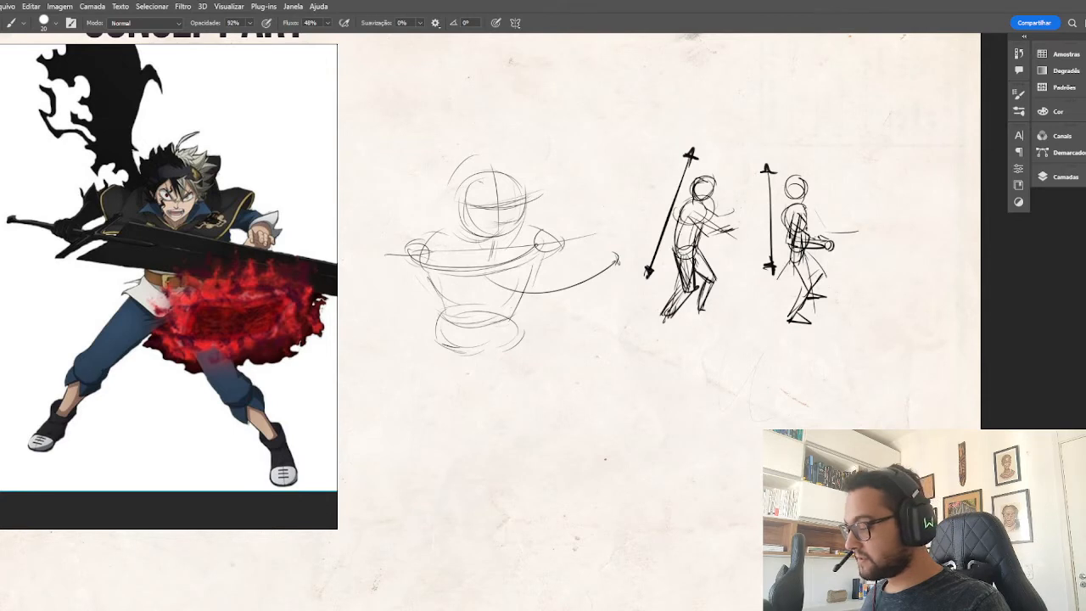
left_click_drag(804, 208, 819, 218)
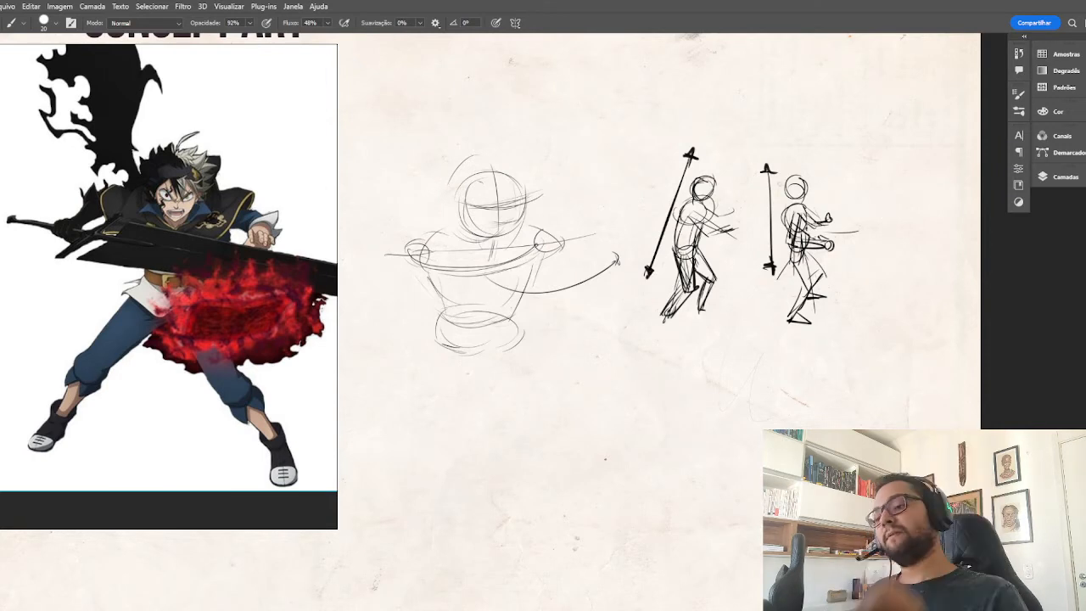
Draw a curved arrow arcing over the upright figure, darken its back, and add a downward arrow above and a ground line below.
mouse_move(889, 248)
left_mouse_down()
mouse_move(888, 161)
mouse_move(816, 98)
left_mouse_up()
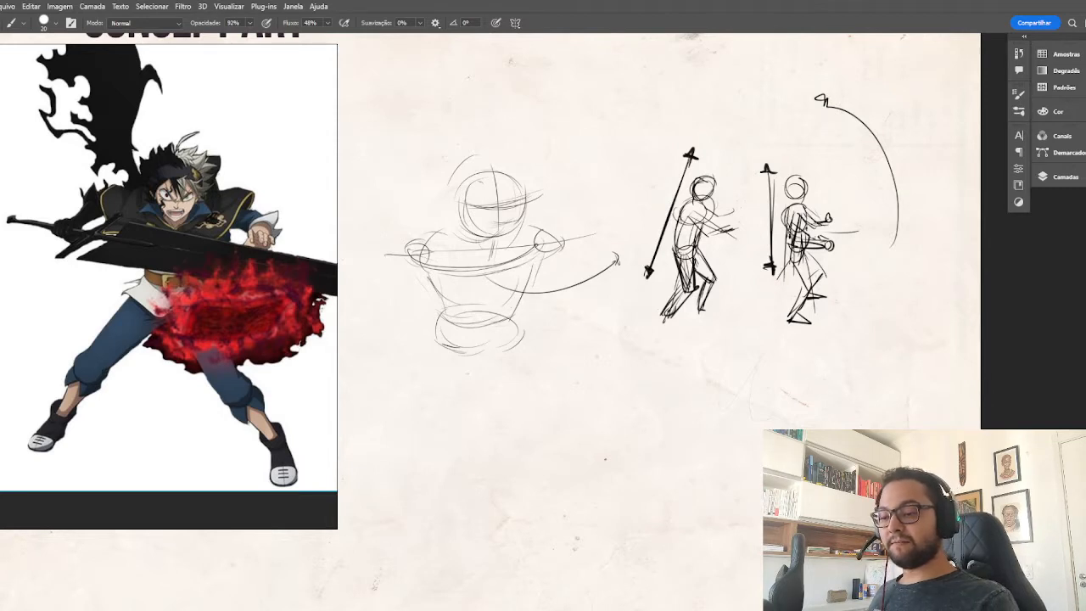
key("e")
key("b")
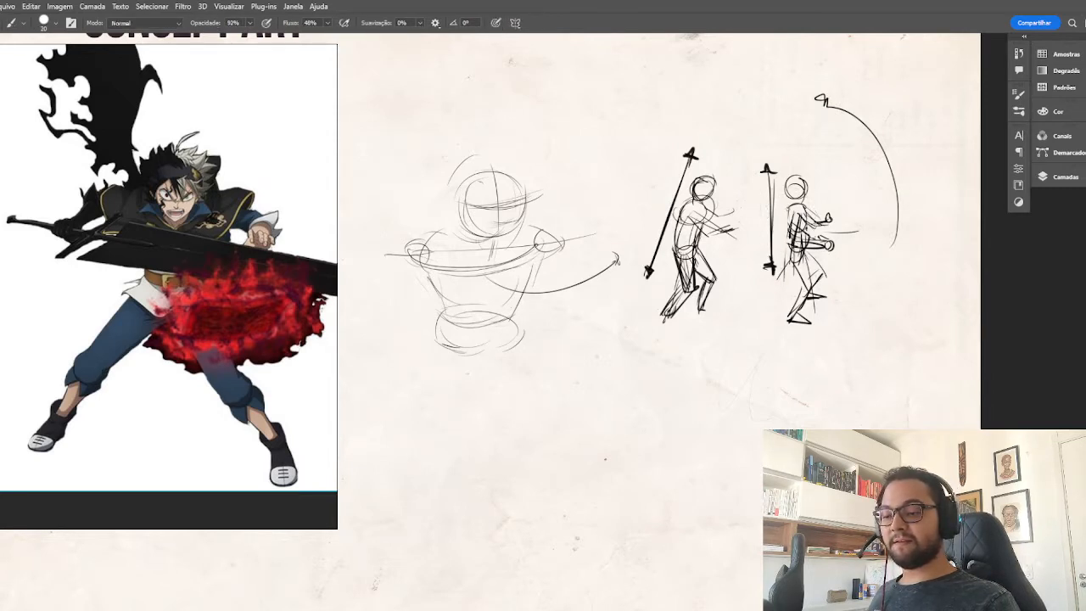
mouse_move(787, 207)
left_mouse_down()
mouse_move(785, 275)
mouse_move(791, 243)
left_mouse_up()
mouse_move(788, 241)
left_mouse_down()
mouse_move(786, 268)
mouse_move(796, 269)
left_mouse_up()
left_click_drag(794, 107, 795, 153)
left_click_drag(746, 337, 869, 327)
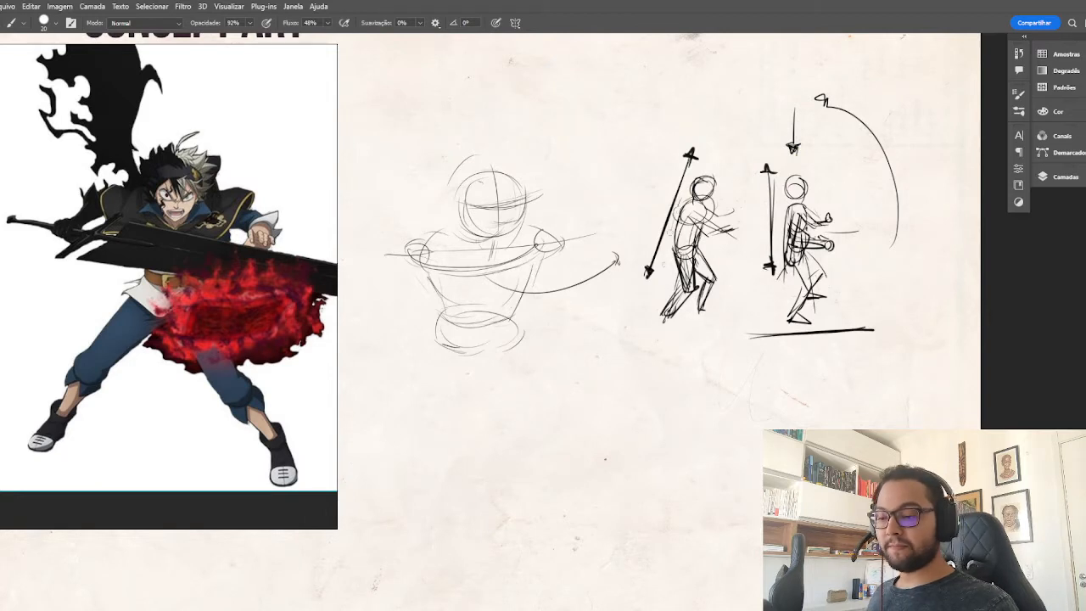
Thicken the leaning figure's slanted arrow and undo the curved stroke drawn after it.
left_click_drag(678, 207, 665, 235)
mouse_move(687, 175)
left_mouse_down()
mouse_move(657, 258)
mouse_move(728, 256)
mouse_move(801, 226)
left_mouse_up()
key("ctrl+z")
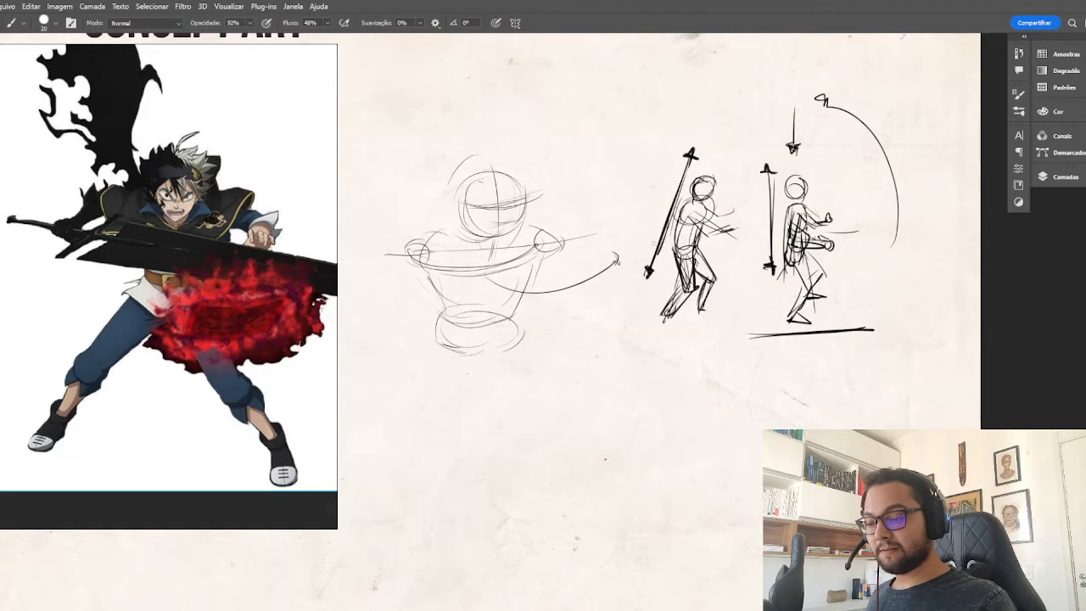
Switch the brush colour to green and draw a curved arrow across the leaning figure and a downward arrow in front of the upright one.
left_click(1057, 112)
left_click(985, 192)
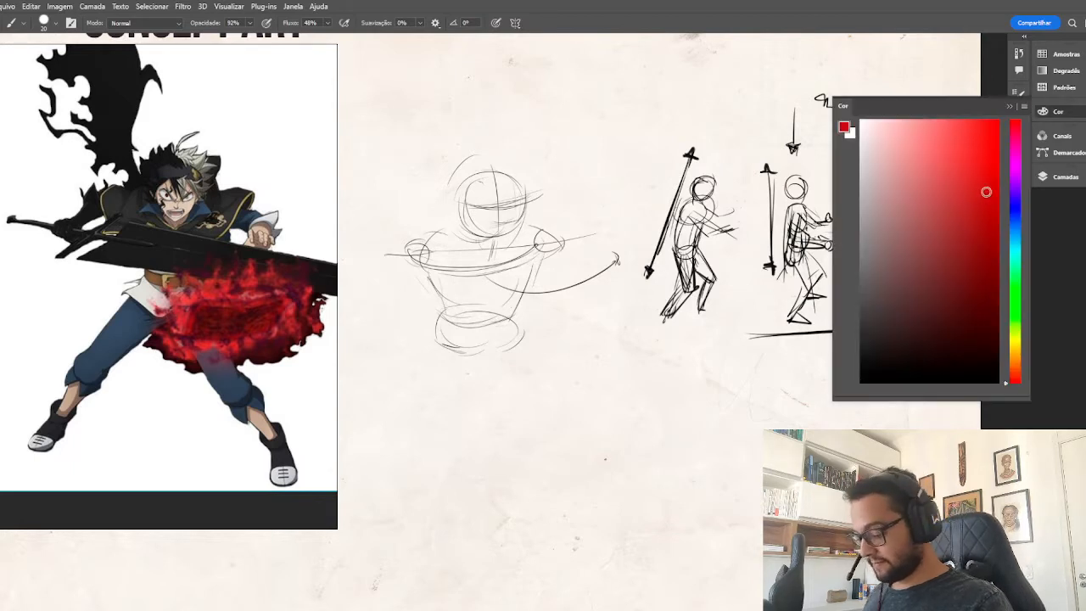
left_click_drag(1016, 289, 1021, 267)
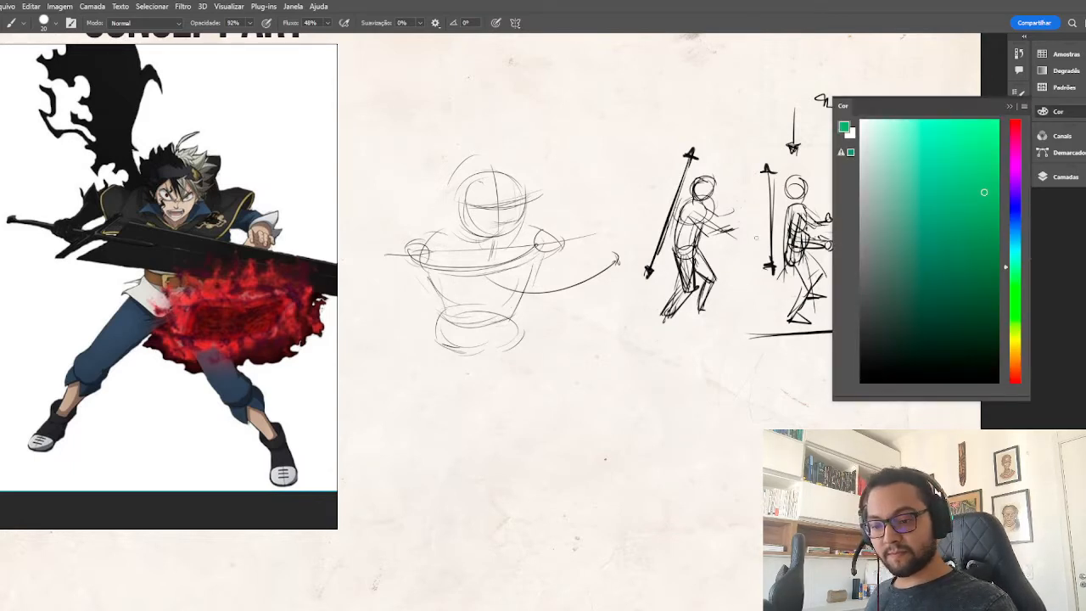
mouse_move(653, 241)
left_mouse_down()
mouse_move(759, 227)
mouse_move(803, 207)
left_mouse_up()
left_click(1008, 106)
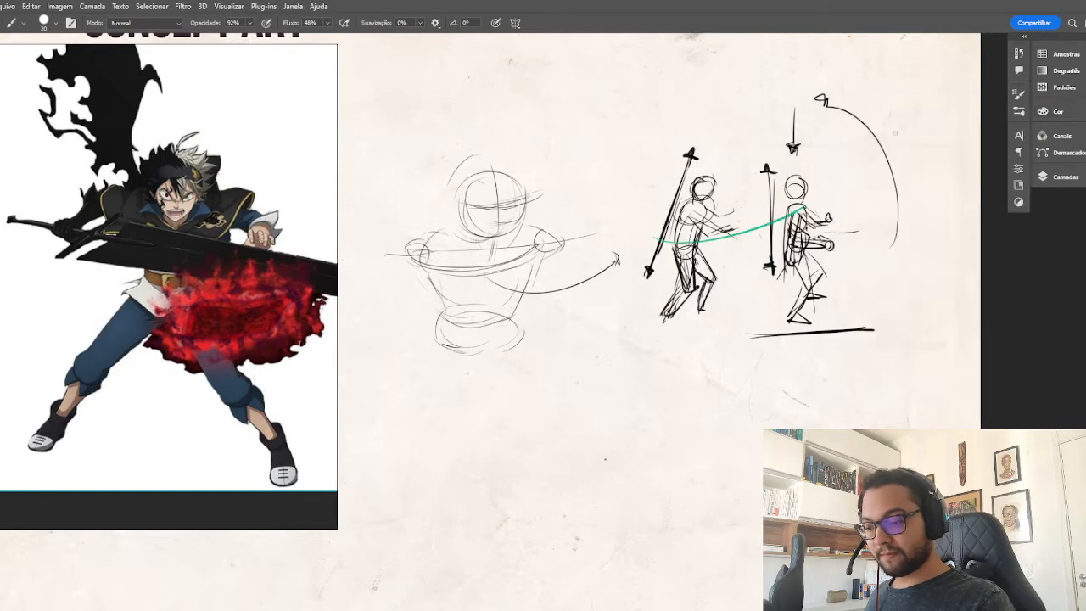
key("ctrl+z")
left_click_drag(645, 242, 750, 215)
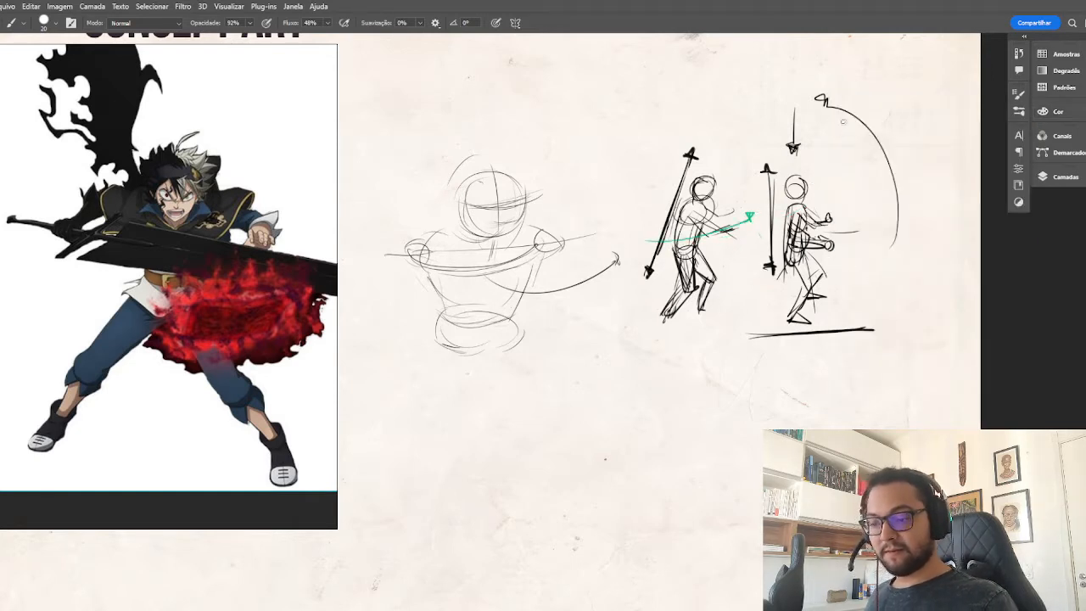
left_click_drag(845, 122, 842, 201)
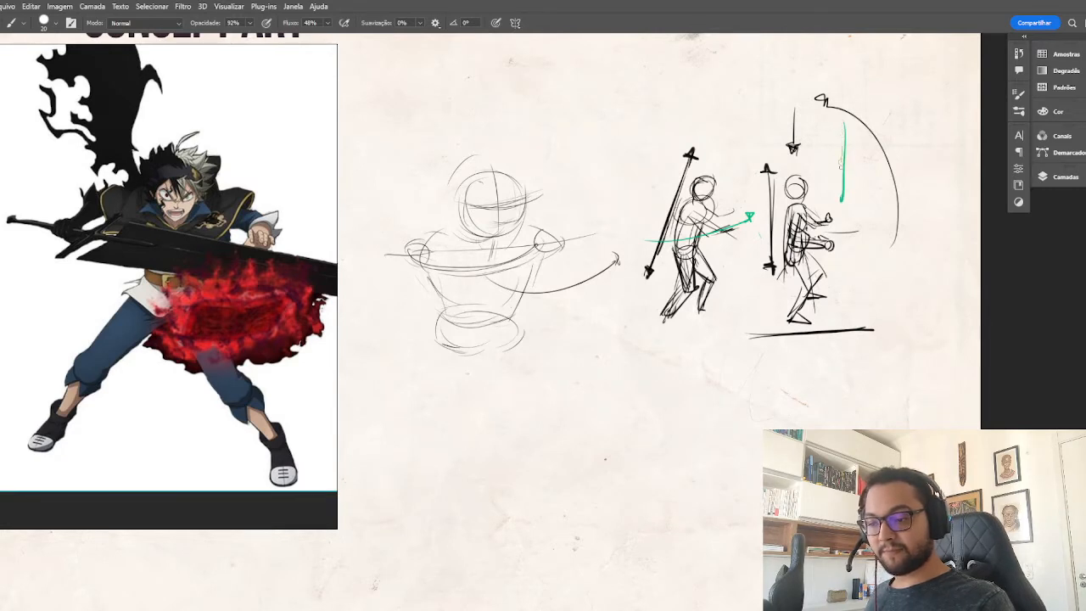
left_click_drag(843, 133, 842, 208)
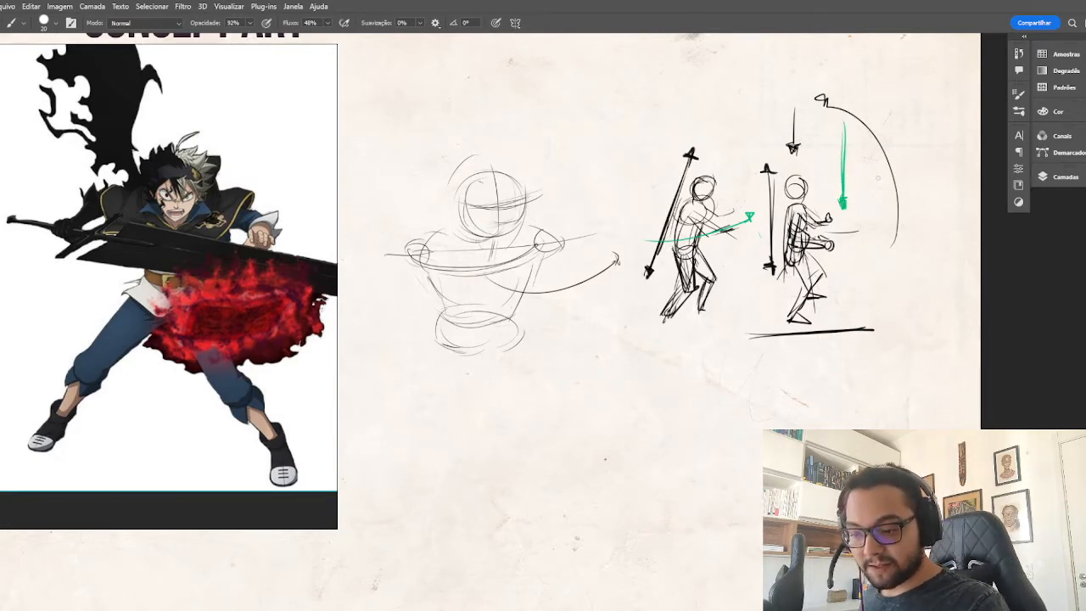
Darken the main figure's tapering torso sides and redraw the lower curve of its pelvis.
left_click_drag(652, 420, 816, 363)
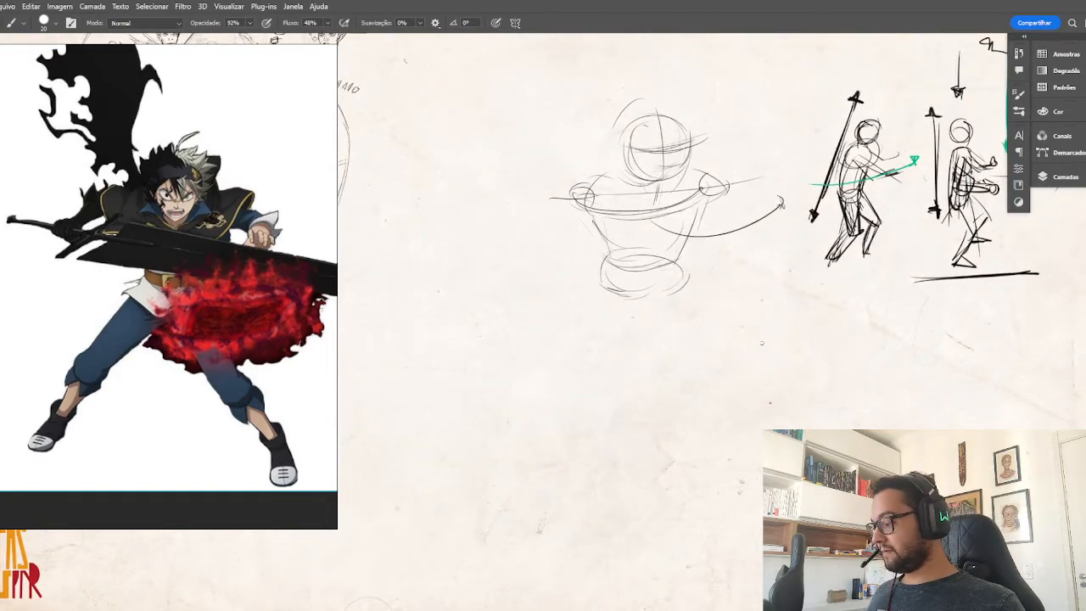
left_click_drag(709, 199, 675, 261)
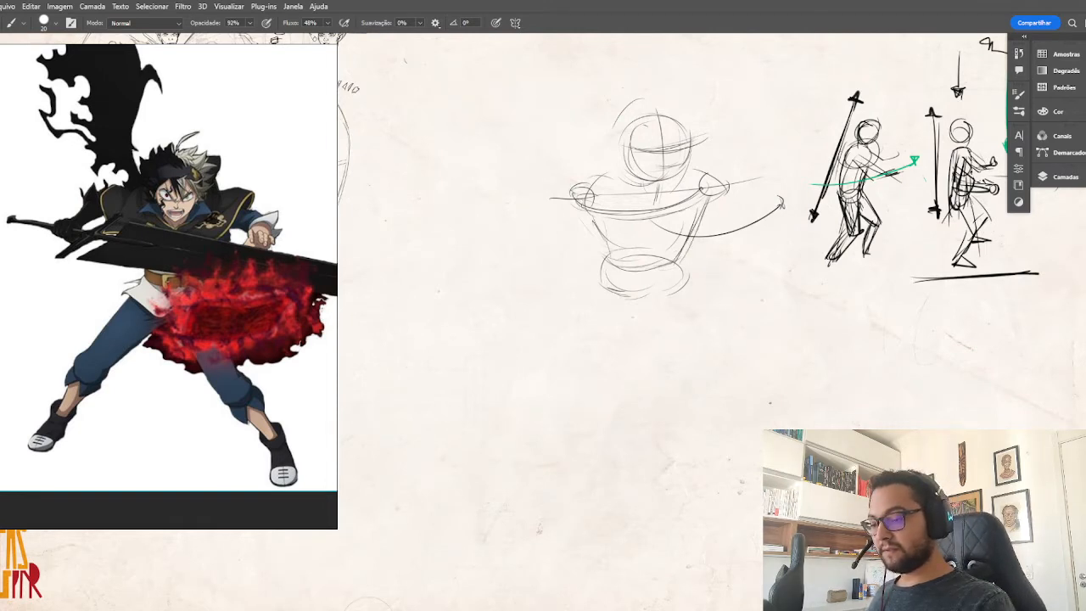
mouse_move(600, 273)
left_mouse_down()
mouse_move(677, 259)
mouse_move(666, 283)
left_mouse_up()
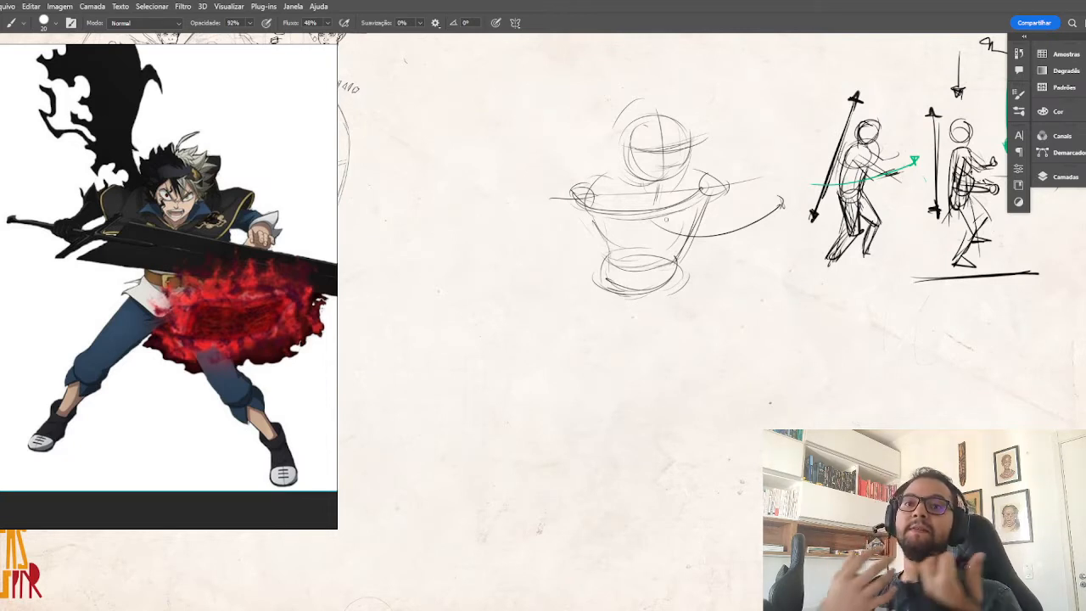
left_click_drag(580, 207, 606, 239)
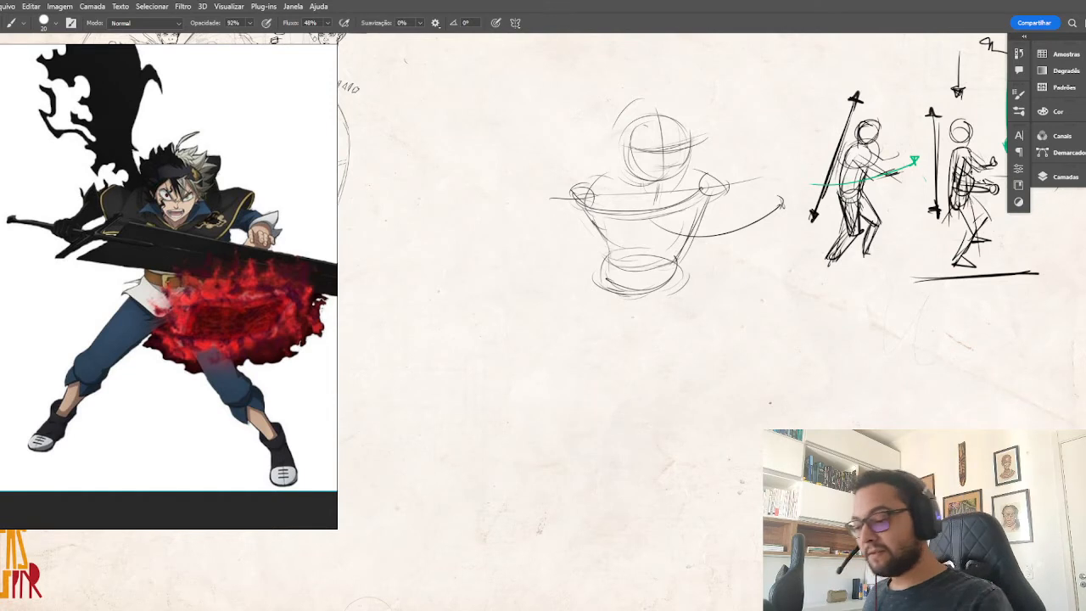
left_click_drag(584, 202, 631, 255)
left_click_drag(708, 195, 678, 255)
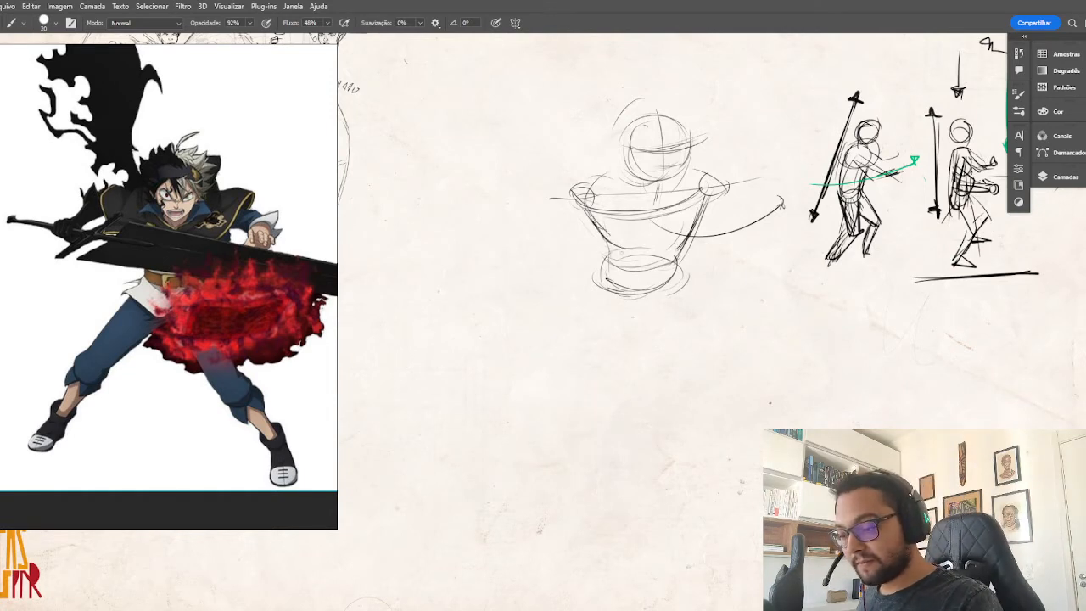
Define the main figure's waist and full oval pelvis, and sketch a rounded ribcage between the shoulders.
mouse_move(608, 245)
left_mouse_down()
mouse_move(600, 285)
mouse_move(624, 281)
left_mouse_up()
left_click_drag(681, 258, 646, 288)
mouse_move(599, 265)
left_mouse_down()
mouse_move(669, 288)
mouse_move(677, 243)
left_mouse_up()
left_click_drag(626, 298, 667, 286)
mouse_move(606, 258)
left_mouse_down()
mouse_move(644, 239)
mouse_move(601, 292)
mouse_move(643, 302)
mouse_move(652, 240)
left_mouse_up()
mouse_move(624, 181)
left_mouse_down()
mouse_move(659, 238)
mouse_move(634, 238)
mouse_move(685, 212)
mouse_move(670, 245)
left_mouse_up()
Draw arrows pointing at the main figure's raised shoulder and pelvis, and add a diagonal direction line through the shoulder into the torso.
left_click_drag(751, 121, 711, 164)
left_click_drag(712, 165, 724, 158)
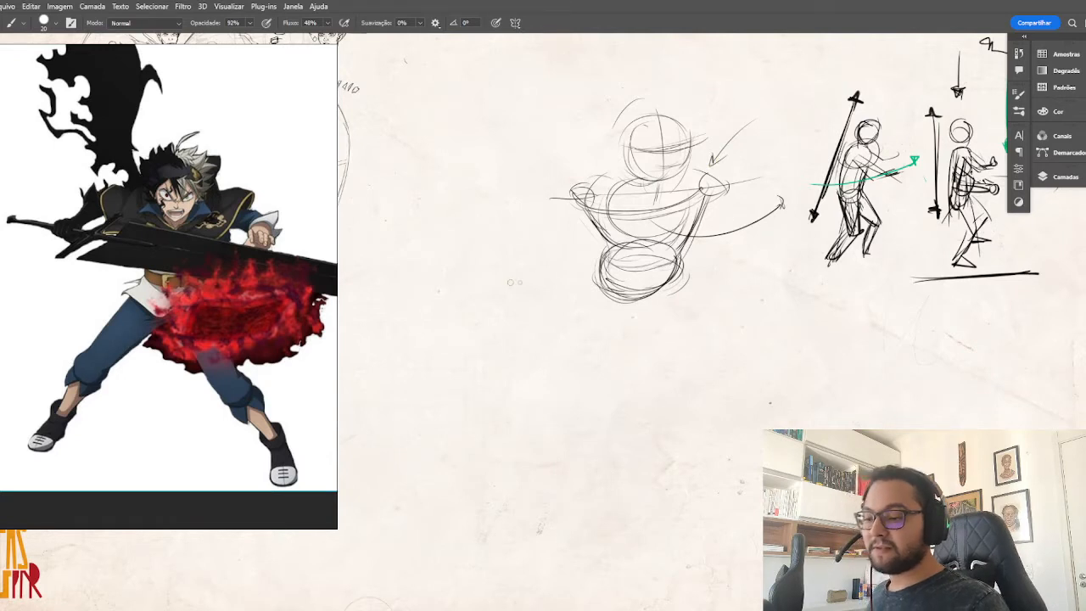
left_click_drag(510, 282, 587, 275)
left_click_drag(580, 270, 580, 281)
mouse_move(754, 137)
left_mouse_down()
mouse_move(654, 212)
mouse_move(610, 229)
mouse_move(633, 241)
left_mouse_up()
left_click_drag(693, 203, 670, 249)
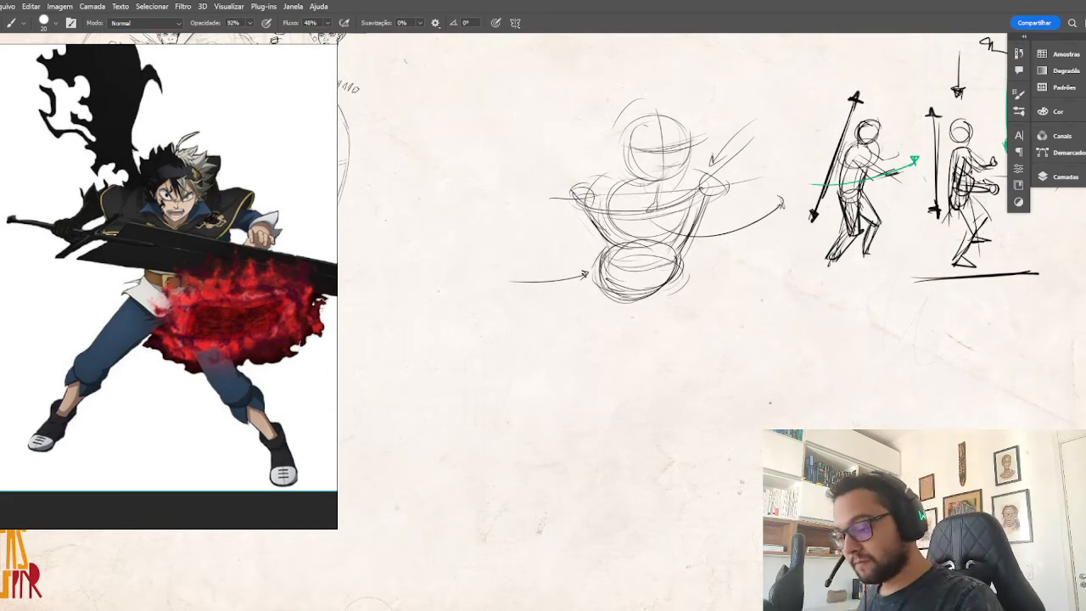
Sketch the main figure's first thigh angling outward to an oval knee, and add a centre line down the torso and pelvis.
left_click_drag(619, 297, 666, 288)
left_click_drag(595, 311, 564, 360)
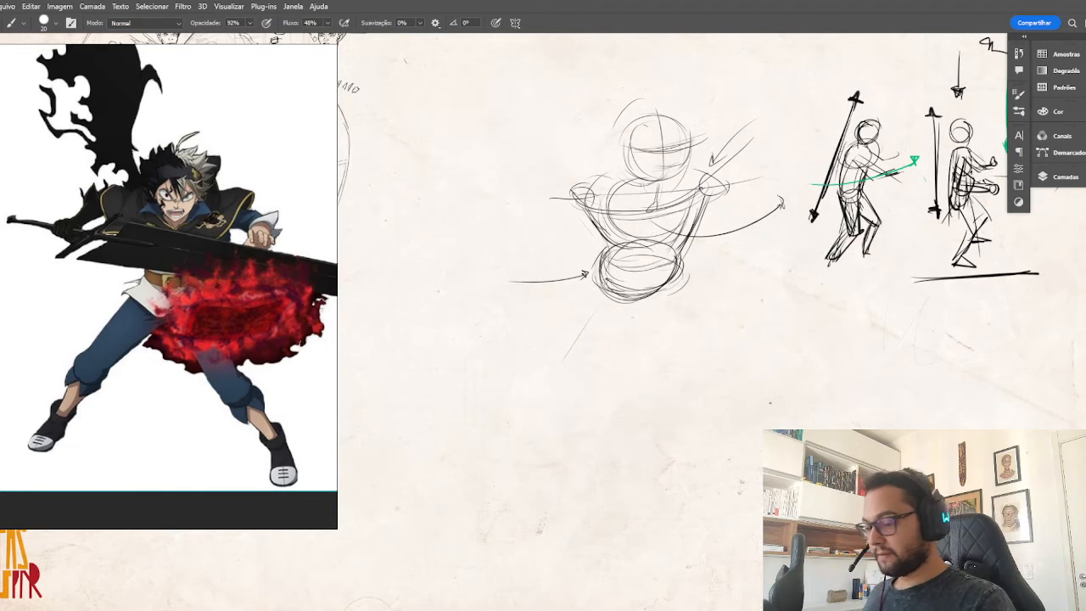
mouse_move(599, 283)
left_mouse_down()
mouse_move(552, 370)
mouse_move(570, 365)
mouse_move(533, 375)
mouse_move(565, 379)
mouse_move(553, 357)
left_mouse_up()
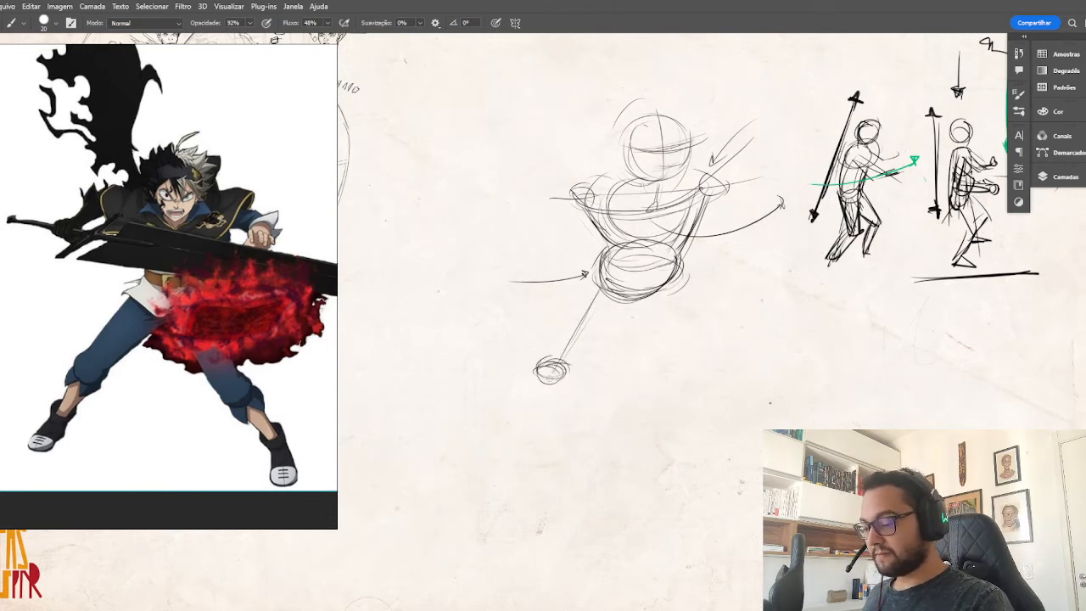
mouse_move(658, 185)
left_mouse_down()
mouse_move(643, 267)
mouse_move(554, 362)
left_mouse_up()
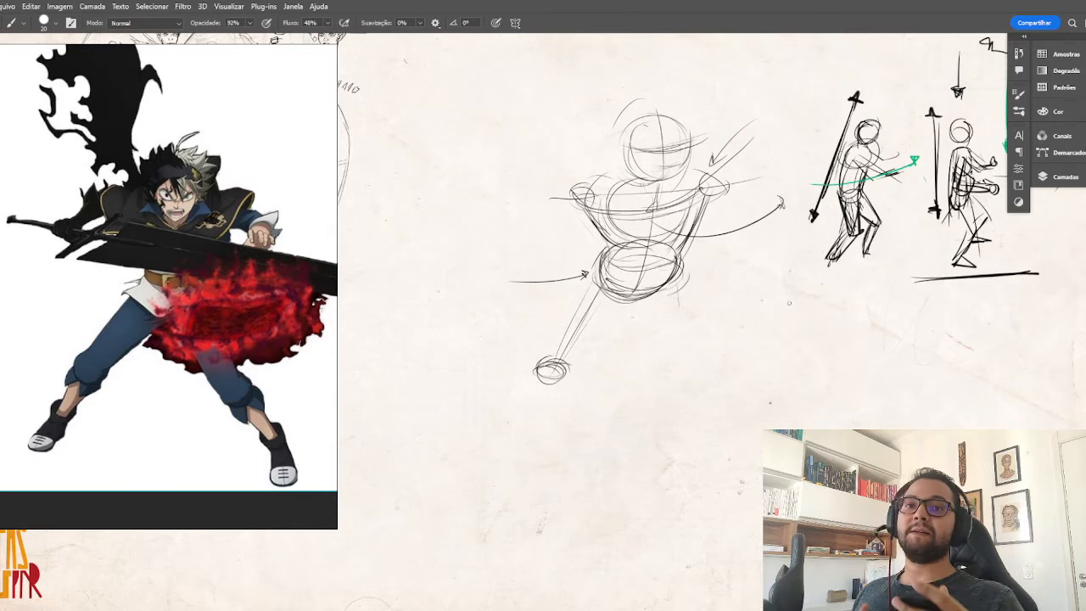
Draw a small cylinder diagram with a centre line and a curved rotation arrow beneath it, labelled 35°.
mouse_move(757, 339)
left_mouse_down()
mouse_move(785, 364)
mouse_move(755, 350)
left_mouse_up()
mouse_move(762, 293)
left_mouse_down()
mouse_move(814, 304)
mouse_move(763, 290)
mouse_move(787, 362)
mouse_move(753, 360)
left_mouse_up()
mouse_move(817, 299)
left_mouse_down()
mouse_move(797, 397)
mouse_move(733, 379)
mouse_move(745, 387)
left_mouse_up()
mouse_move(855, 369)
left_mouse_down()
mouse_move(734, 378)
mouse_move(745, 387)
left_mouse_up()
mouse_move(855, 369)
left_mouse_down()
mouse_move(771, 394)
mouse_move(746, 381)
left_mouse_up()
left_click_drag(743, 370, 735, 379)
mouse_move(811, 408)
left_mouse_down()
mouse_move(824, 424)
mouse_move(841, 406)
left_mouse_up()
left_click_drag(791, 287, 787, 359)
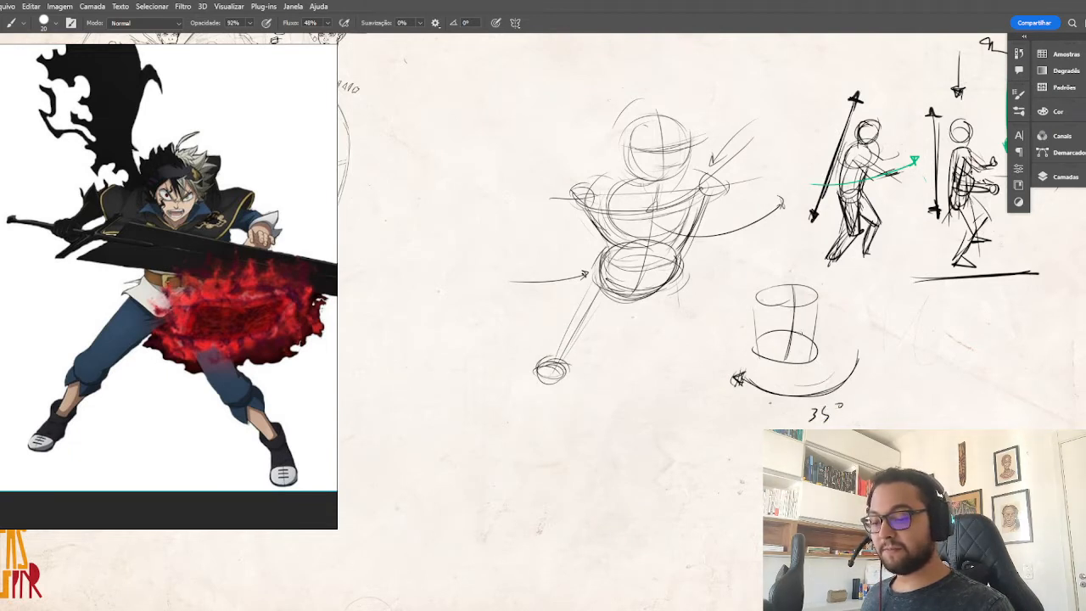
Sketch a flat tapered block with a centre line beside the cylinder, and add contour rings around the cylinder.
mouse_move(882, 311)
left_mouse_down()
mouse_move(889, 387)
mouse_move(939, 378)
mouse_move(898, 387)
mouse_move(909, 400)
left_mouse_up()
key("ctrl+z")
left_click_drag(913, 314, 912, 387)
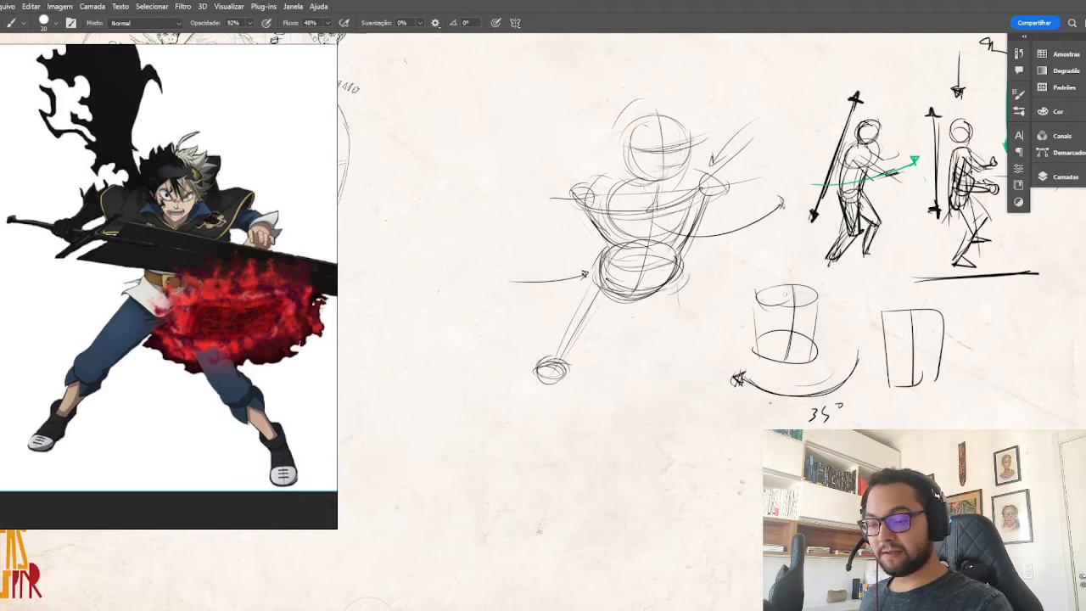
mouse_move(755, 302)
left_mouse_down()
mouse_move(821, 302)
mouse_move(759, 322)
mouse_move(763, 345)
mouse_move(755, 327)
left_mouse_up()
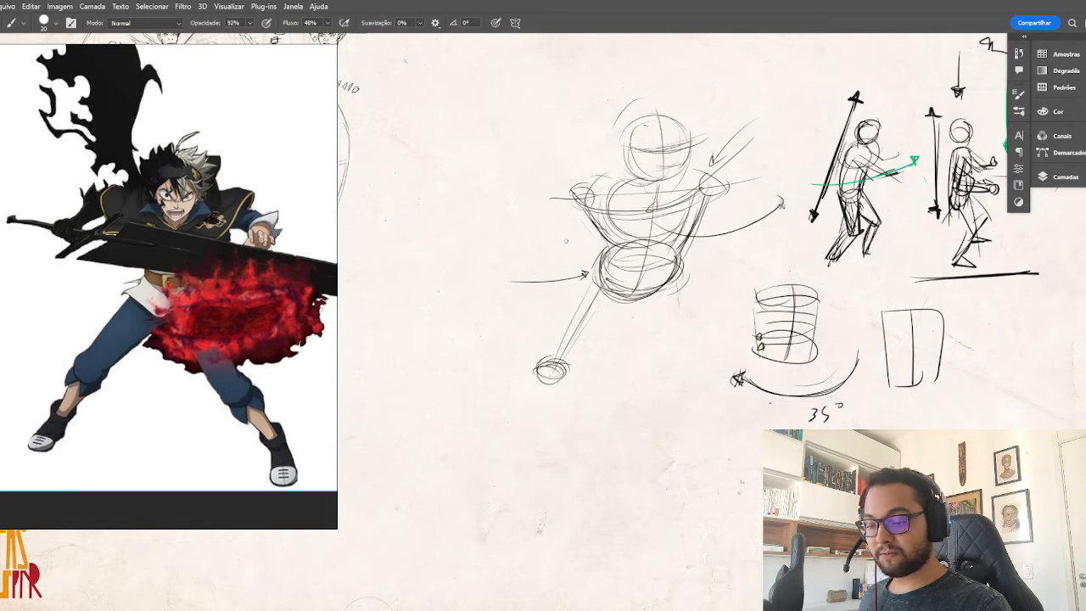
Draw direction arrows on both sides of the main figure's pelvis and start the second thigh's guide line.
left_click_drag(509, 270, 559, 266)
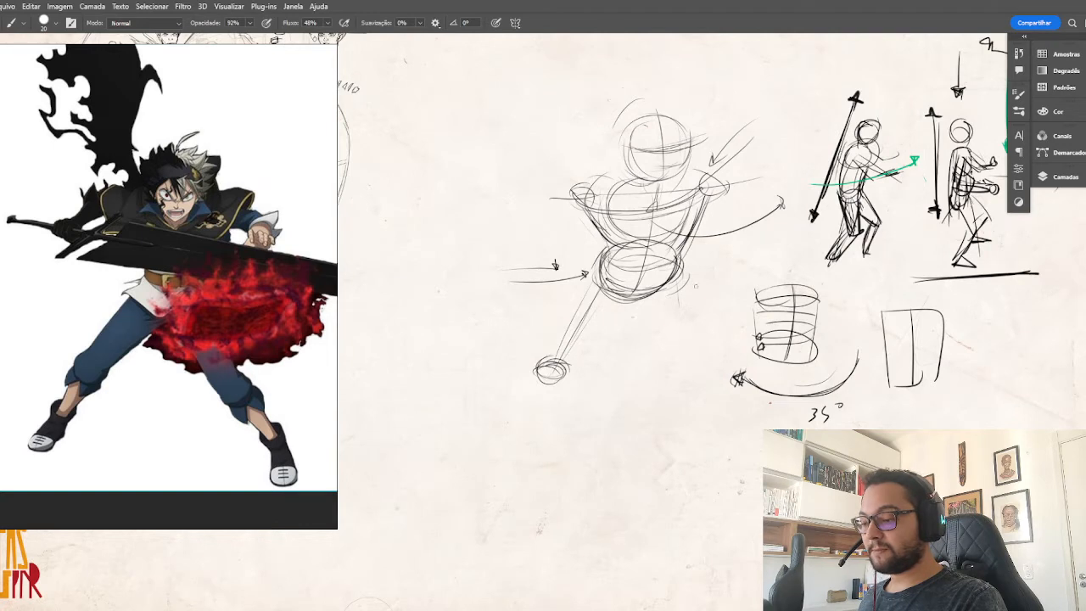
mouse_move(692, 287)
left_mouse_down()
mouse_move(709, 305)
mouse_move(735, 275)
mouse_move(724, 279)
left_mouse_up()
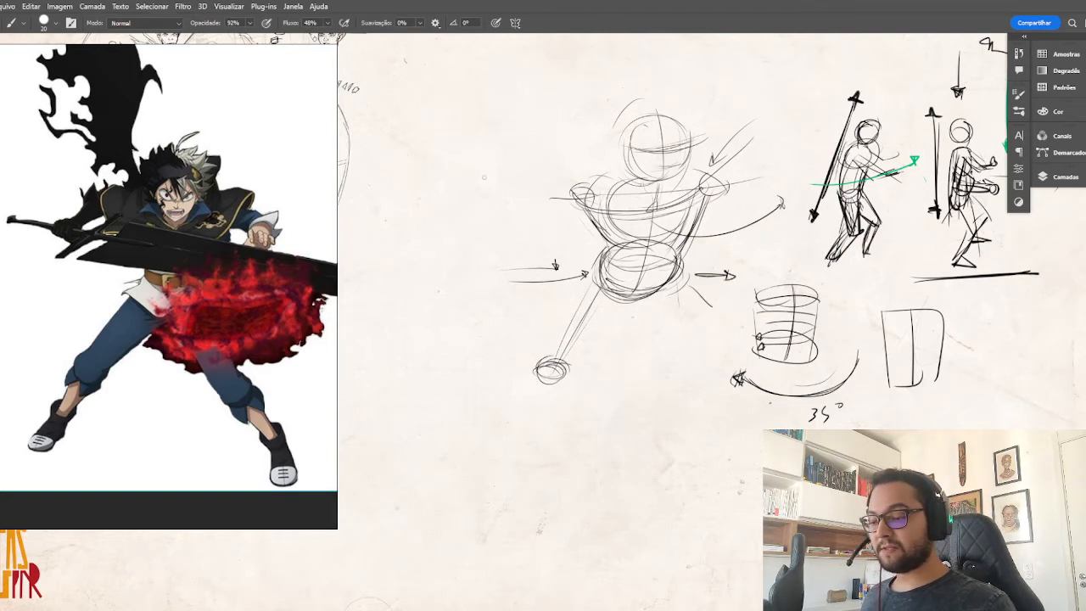
Handwrite the labels "Fundo" and "FR" above the direction arrows on either side of the main figure's pelvis.
left_click_drag(515, 243, 515, 258)
left_click_drag(512, 245, 520, 251)
left_click_drag(524, 251, 557, 248)
left_click_drag(713, 253, 737, 263)
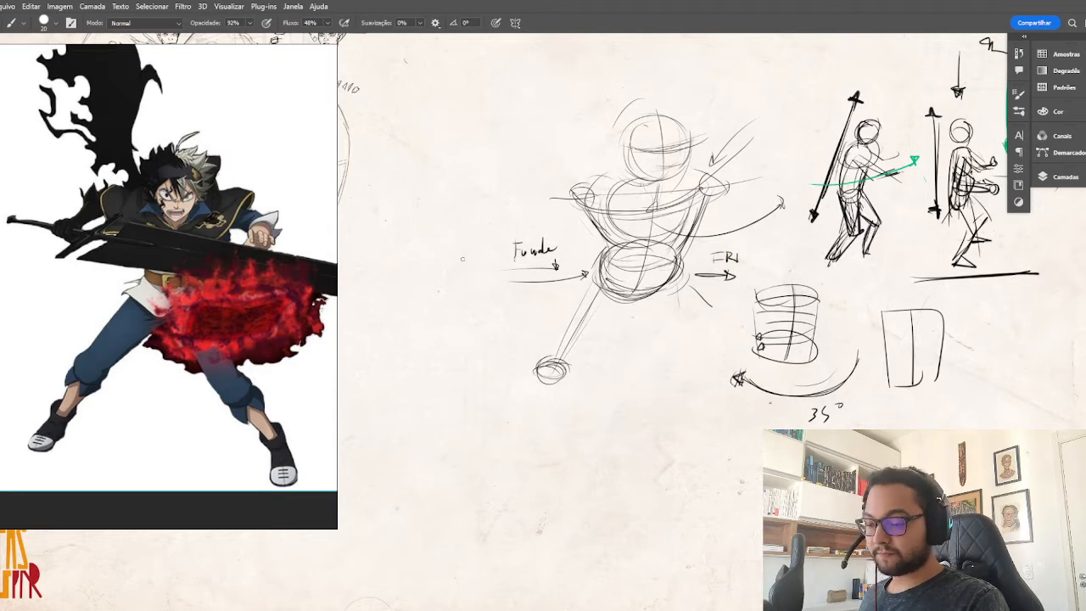
Build up the main figure's first thigh as a tapered cylinder running from the pelvis to the oval knee.
left_click_drag(595, 321, 566, 362)
mouse_move(611, 292)
left_mouse_down()
mouse_move(571, 366)
mouse_move(547, 353)
left_mouse_up()
mouse_move(593, 279)
left_mouse_down()
mouse_move(554, 332)
mouse_move(545, 368)
left_mouse_up()
mouse_move(609, 305)
left_mouse_down()
mouse_move(574, 371)
mouse_move(552, 375)
mouse_move(579, 368)
left_mouse_up()
left_click_drag(643, 298, 594, 329)
Sketch the second thigh as a tapered cylinder angling outward from the pelvis.
mouse_move(643, 298)
left_mouse_down()
mouse_move(621, 315)
mouse_move(663, 352)
mouse_move(658, 375)
left_mouse_up()
mouse_move(670, 287)
left_mouse_down()
mouse_move(699, 377)
mouse_move(678, 406)
mouse_move(690, 405)
left_mouse_up()
left_click_drag(628, 315, 671, 409)
mouse_move(632, 317)
left_mouse_down()
mouse_move(665, 377)
mouse_move(697, 368)
left_mouse_up()
left_click_drag(669, 297, 697, 399)
Add curved strokes beneath the first knee and draw an oval knee joint at the end of the second thigh.
left_click_drag(552, 383, 531, 394)
mouse_move(563, 368)
left_mouse_down()
mouse_move(540, 394)
mouse_move(558, 392)
left_mouse_up()
left_click_drag(568, 375, 529, 397)
left_click_drag(665, 379, 667, 383)
left_click_drag(671, 392, 692, 389)
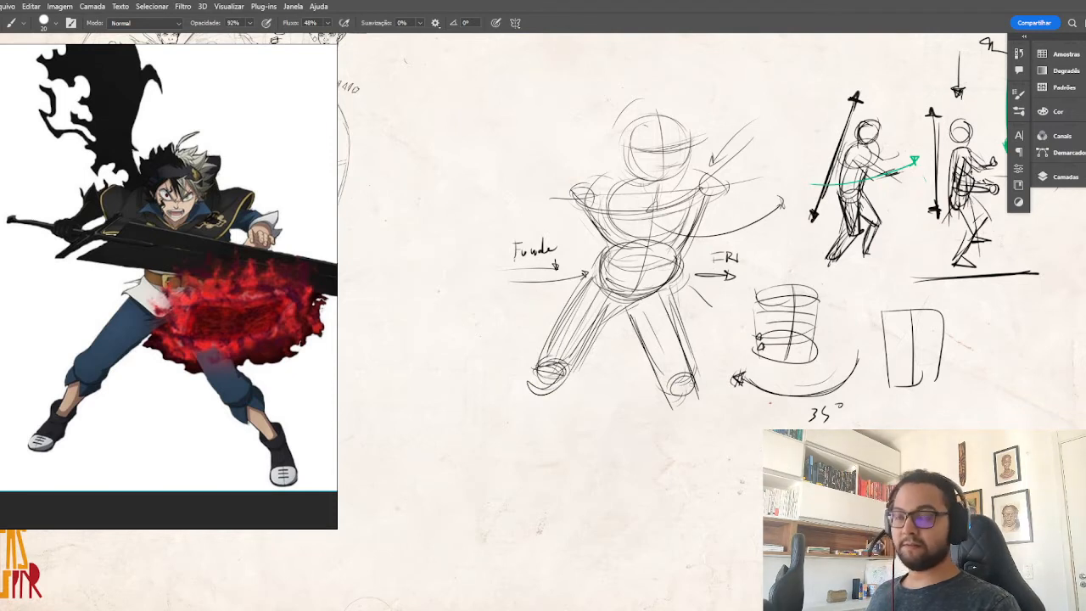
left_click_drag(678, 399, 697, 378)
Sketch the second lower leg tapering to the ankle with a calf bulge, and write a short label beside its knee.
left_click_drag(684, 416, 697, 456)
left_click_drag(696, 346, 706, 369)
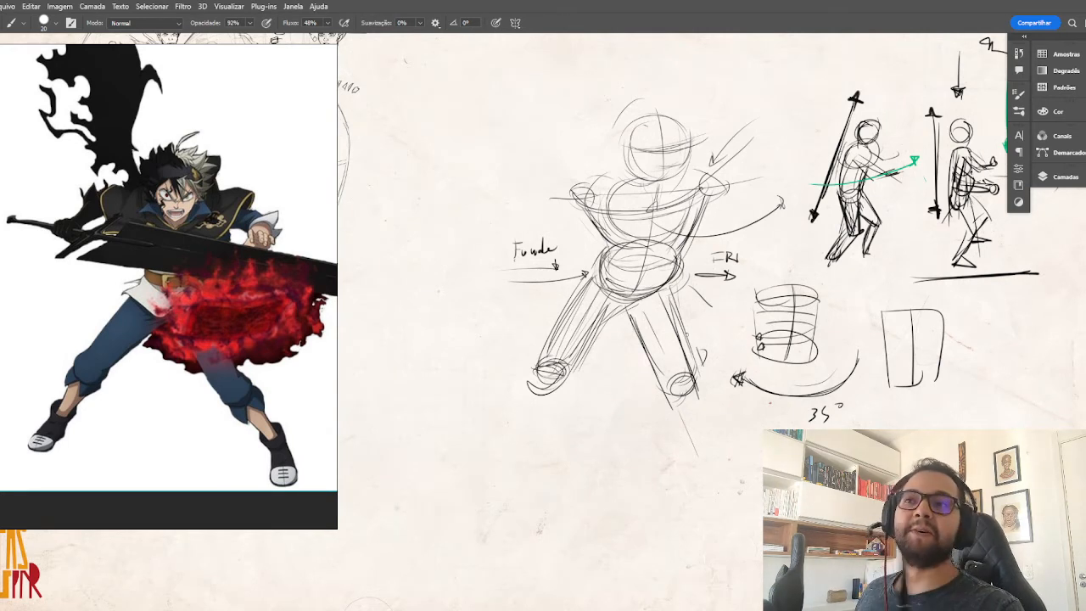
mouse_move(697, 348)
left_mouse_down()
mouse_move(703, 358)
mouse_move(718, 350)
left_mouse_up()
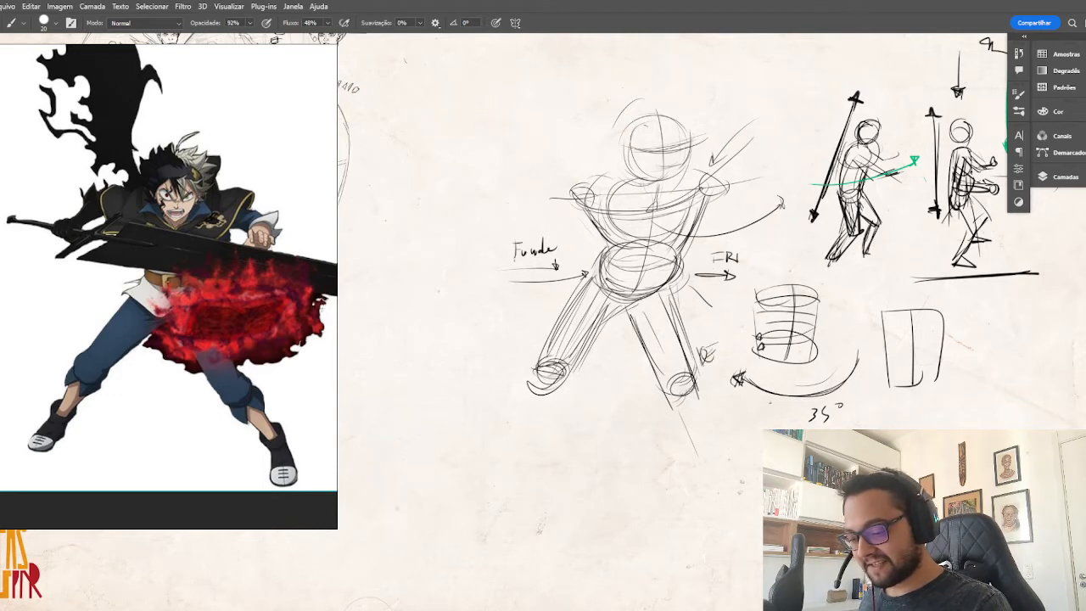
left_click_drag(667, 407, 694, 458)
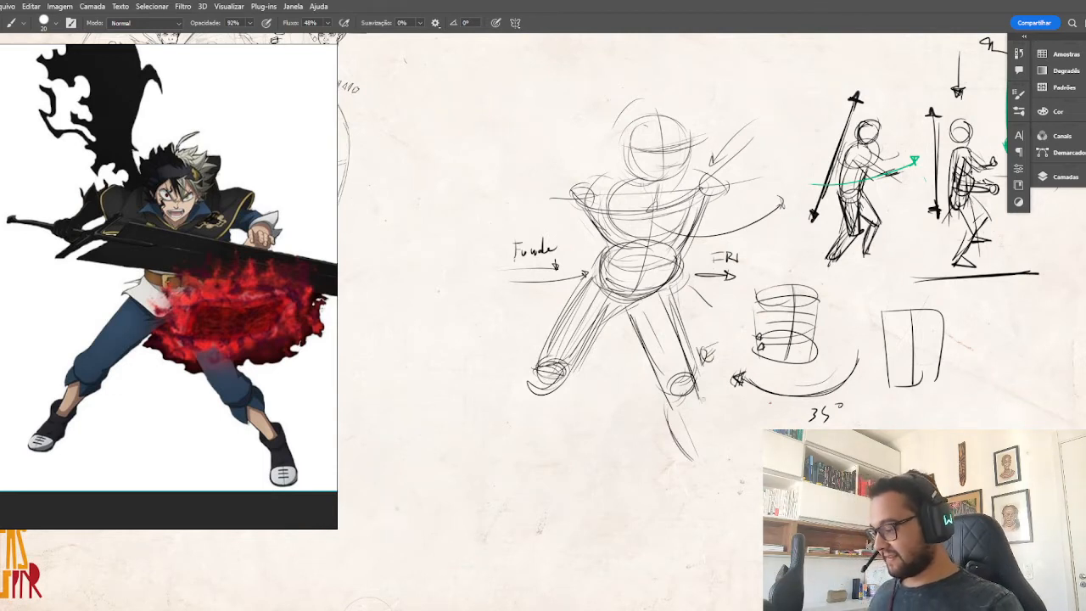
left_click_drag(704, 405, 720, 485)
left_click_drag(697, 386, 714, 482)
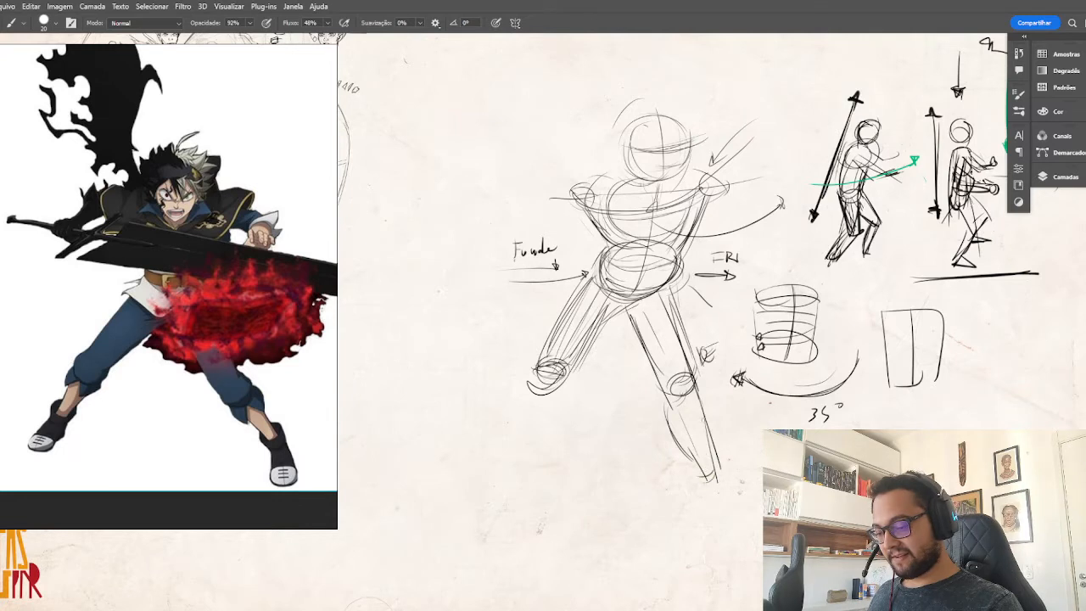
mouse_move(667, 382)
left_mouse_down()
mouse_move(696, 372)
mouse_move(692, 380)
left_mouse_up()
Add inner muscle contours to both thighs and define the V-shaped crotch below the pelvis.
left_click_drag(615, 314, 651, 352)
left_click_drag(640, 302, 658, 359)
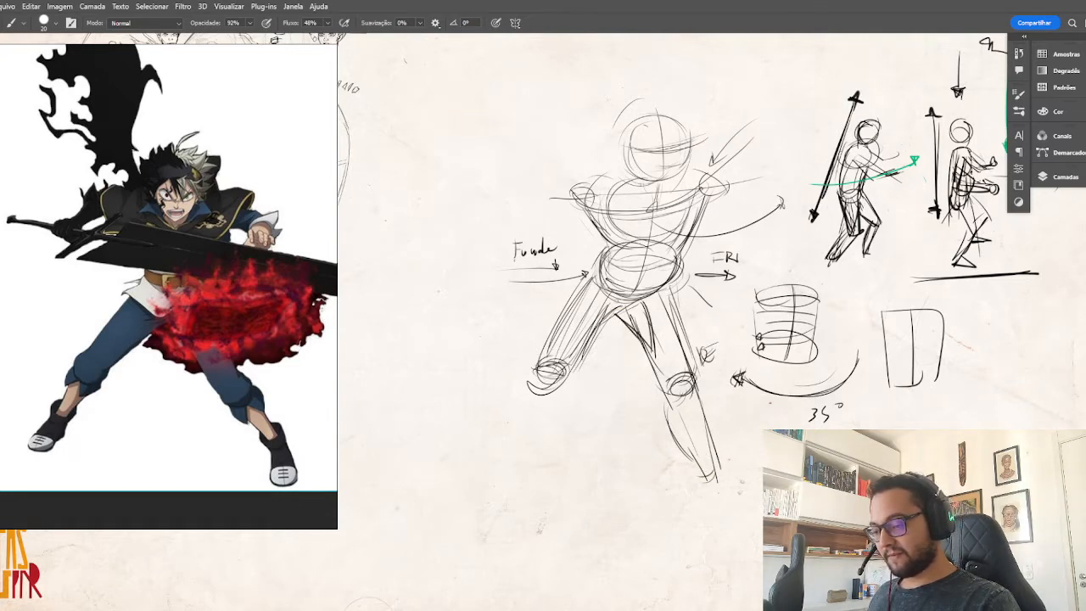
left_click_drag(582, 307, 616, 360)
left_click_drag(598, 297, 611, 302)
mouse_move(586, 299)
left_mouse_down()
mouse_move(604, 348)
mouse_move(588, 338)
mouse_move(580, 355)
left_mouse_up()
left_click_drag(641, 300, 680, 378)
mouse_move(659, 290)
left_mouse_down()
mouse_move(694, 368)
mouse_move(685, 379)
left_mouse_up()
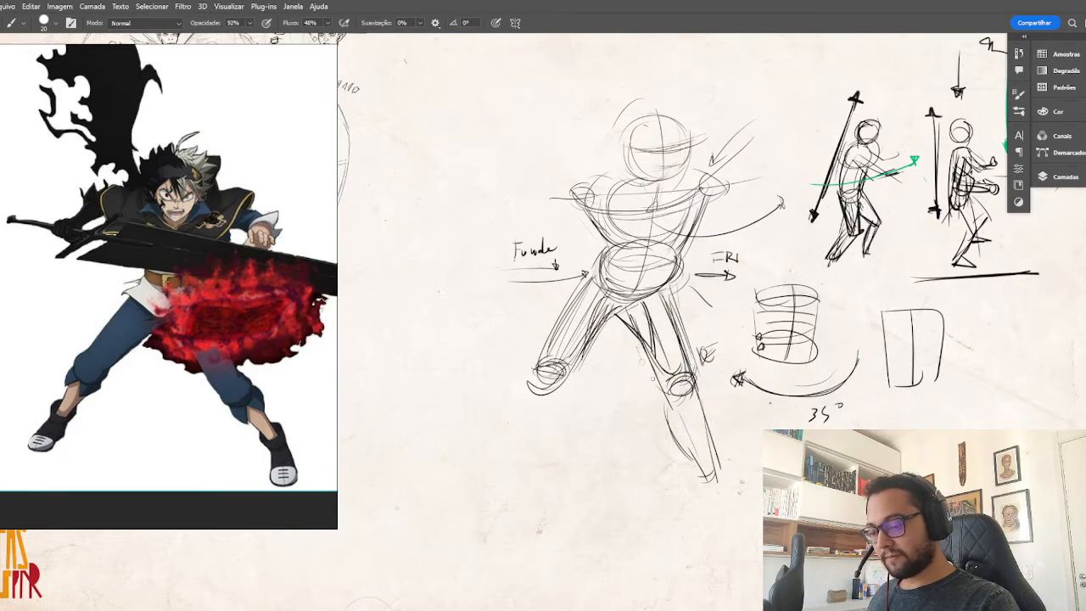
Sketch the first lower leg down to the ankle, and draw calf muscle ovals on both lower legs.
left_click_drag(640, 351, 670, 392)
mouse_move(664, 384)
left_mouse_down()
mouse_move(680, 392)
mouse_move(666, 414)
mouse_move(696, 462)
left_mouse_up()
left_click_drag(602, 315, 550, 390)
left_click_drag(522, 400, 511, 450)
mouse_move(526, 390)
left_mouse_down()
mouse_move(508, 462)
mouse_move(517, 455)
mouse_move(509, 442)
left_mouse_up()
mouse_move(548, 412)
left_mouse_down()
mouse_move(509, 448)
mouse_move(526, 455)
left_mouse_up()
left_click_drag(672, 416, 701, 453)
mouse_move(548, 397)
left_mouse_down()
mouse_move(546, 429)
mouse_move(554, 410)
mouse_move(537, 436)
mouse_move(563, 389)
mouse_move(545, 427)
mouse_move(495, 475)
left_mouse_up()
left_click_drag(528, 443, 500, 480)
left_click_drag(569, 317, 548, 358)
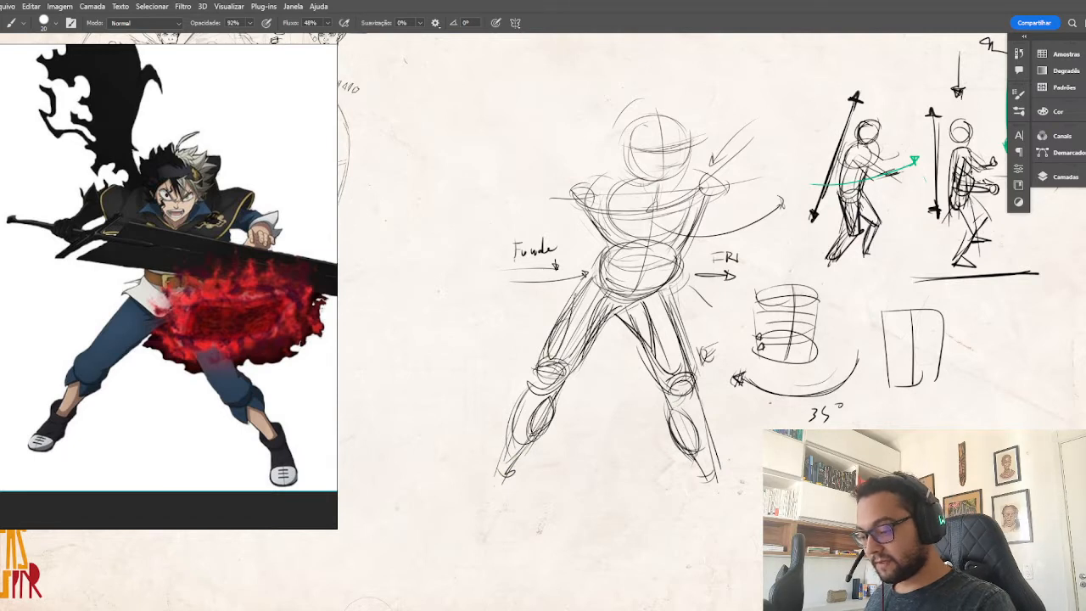
Reinforce the outer and inner contours of both thighs with darker strokes.
left_click_drag(576, 294, 543, 363)
mouse_move(667, 307)
left_mouse_down()
mouse_move(690, 375)
mouse_move(651, 347)
left_mouse_up()
mouse_move(628, 302)
left_mouse_down()
mouse_move(643, 352)
mouse_move(652, 338)
left_mouse_up()
mouse_move(638, 341)
left_mouse_down()
mouse_move(667, 385)
mouse_move(657, 403)
left_mouse_up()
left_click_drag(614, 292, 589, 351)
Darken the main figure's torso sides from the shoulders through the waist to the hips.
left_click_drag(608, 256, 567, 302)
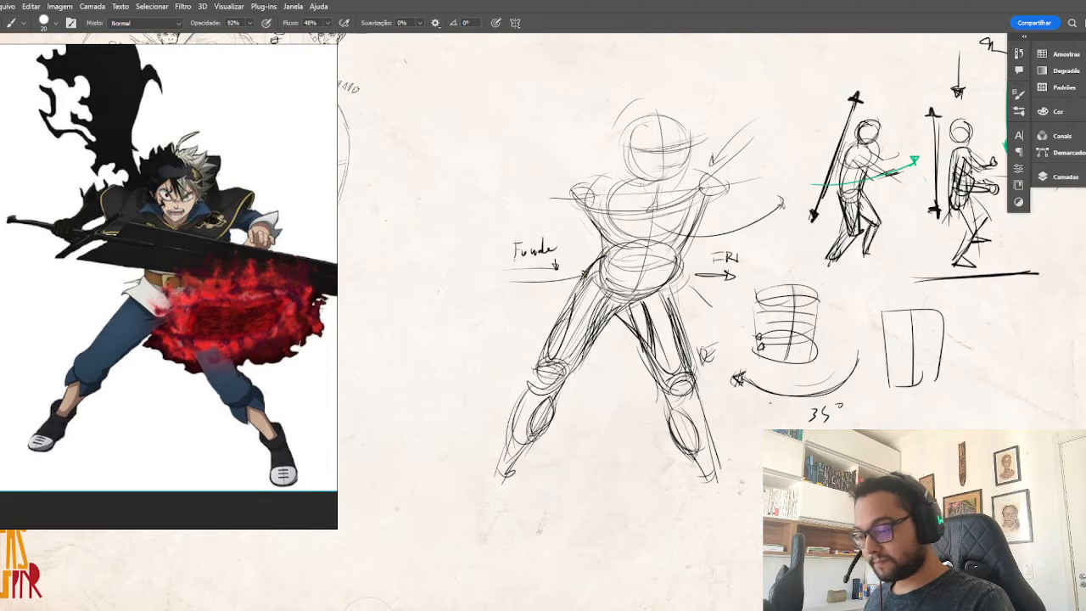
left_click_drag(598, 230, 601, 287)
left_click_drag(683, 240, 655, 303)
left_click_drag(691, 218, 671, 283)
left_click_drag(701, 191, 677, 265)
left_click_drag(598, 190, 587, 224)
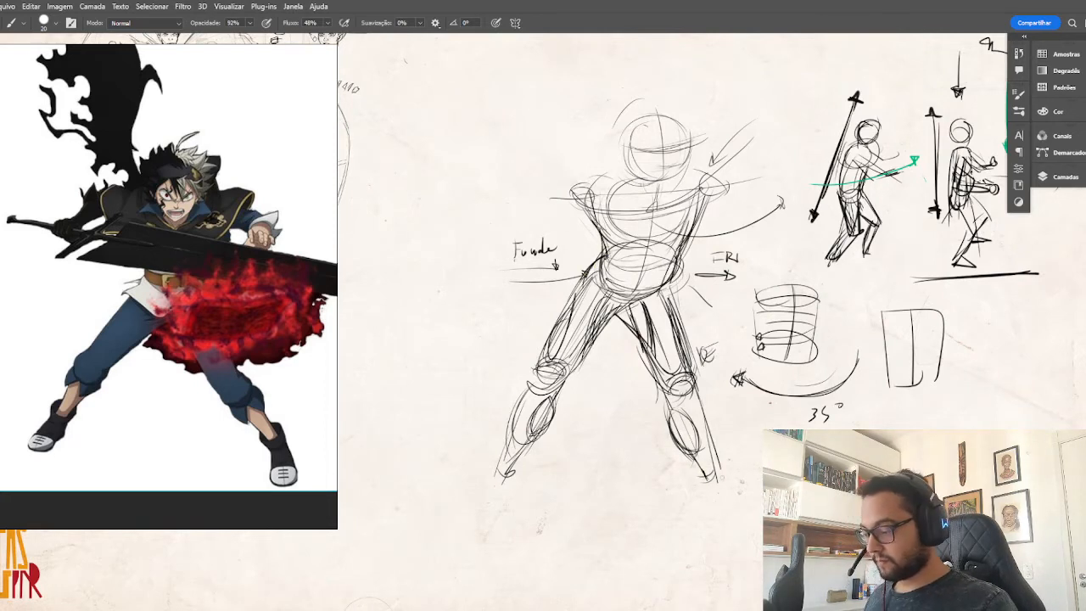
Mark the second foot's guide strokes below the ankle and examine the matching shoe in the swordsman reference.
mouse_move(721, 482)
left_mouse_down()
mouse_move(734, 514)
mouse_move(748, 517)
left_mouse_up()
left_click_drag(782, 472, 813, 383)
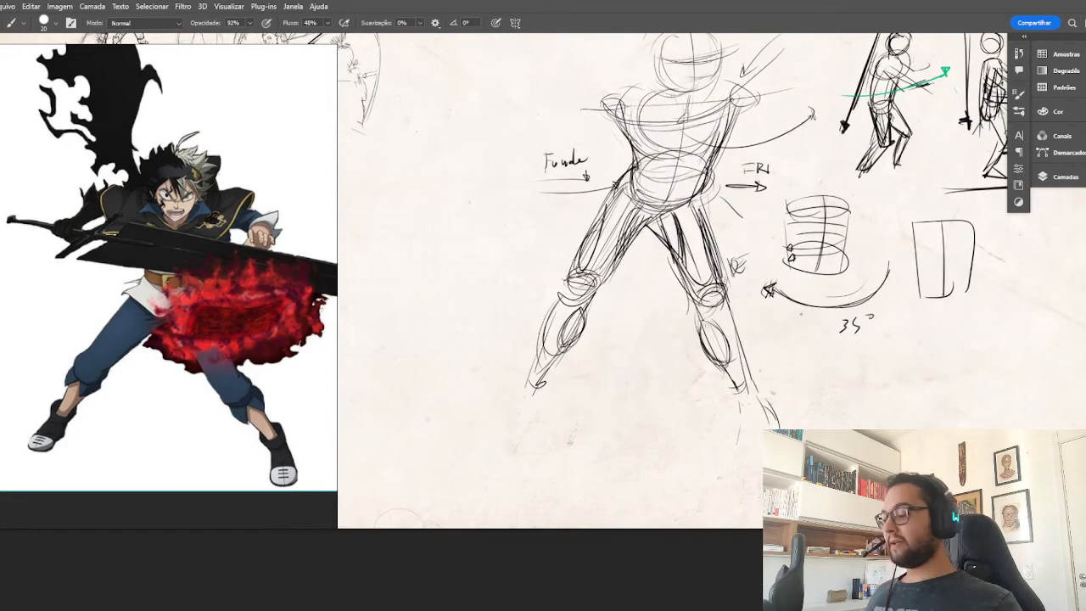
scroll(87, 436, "up", 5)
left_click_drag(222, 433, 45, 327)
left_click_drag(266, 354, 192, 384)
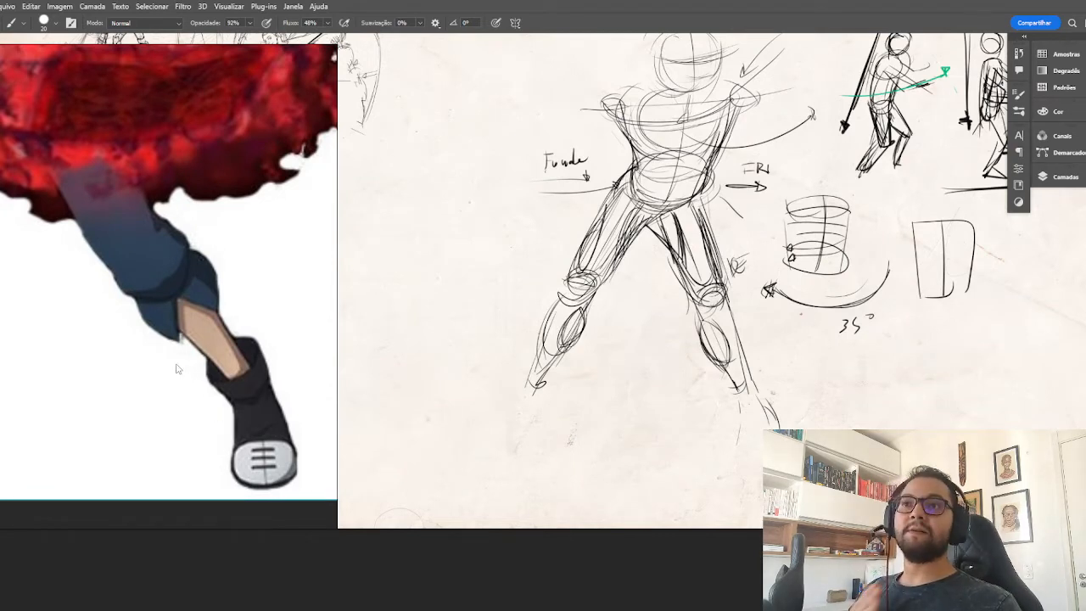
key("space")
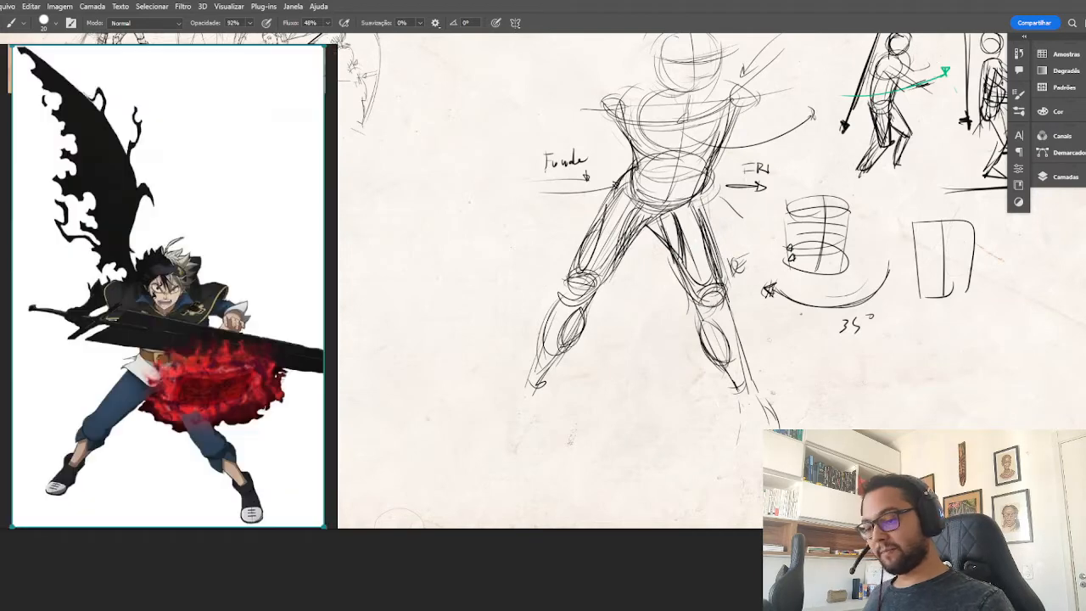
key("ctrl+plus")
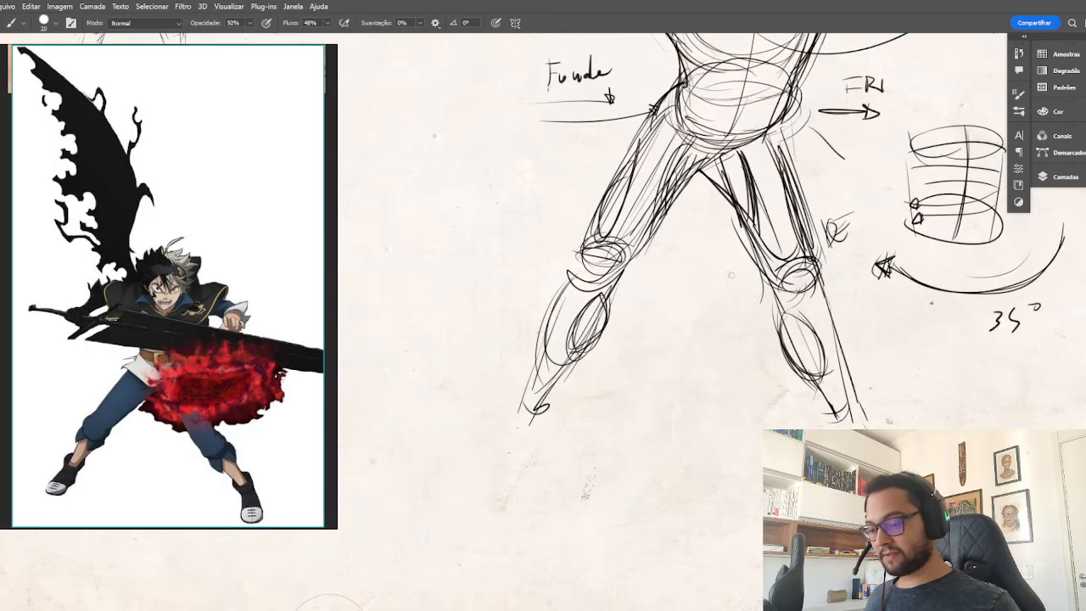
left_click_drag(755, 345, 887, 324)
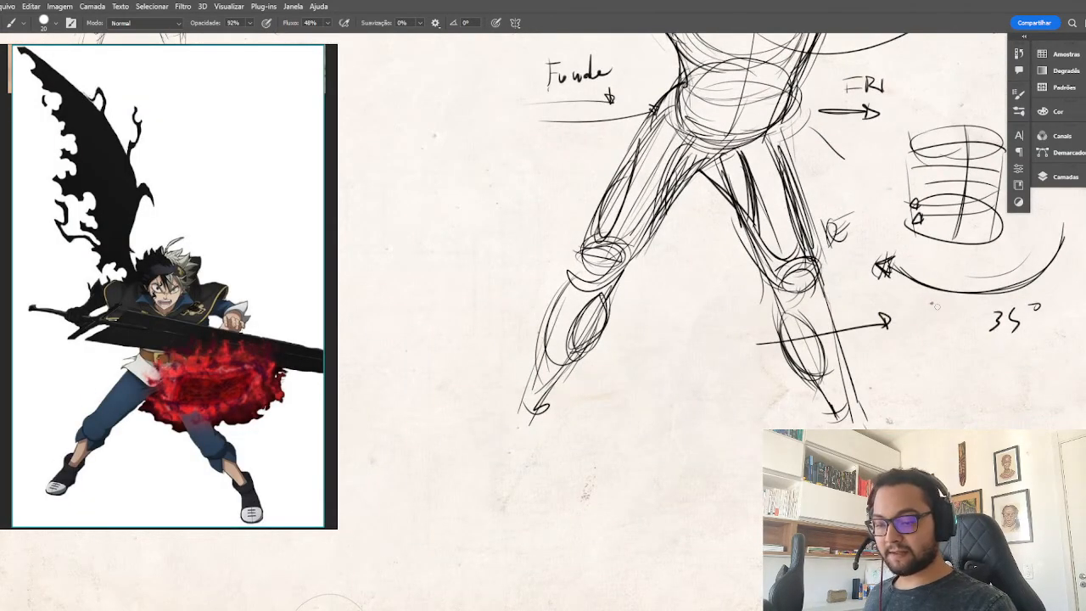
scroll(277, 466, "up", 6)
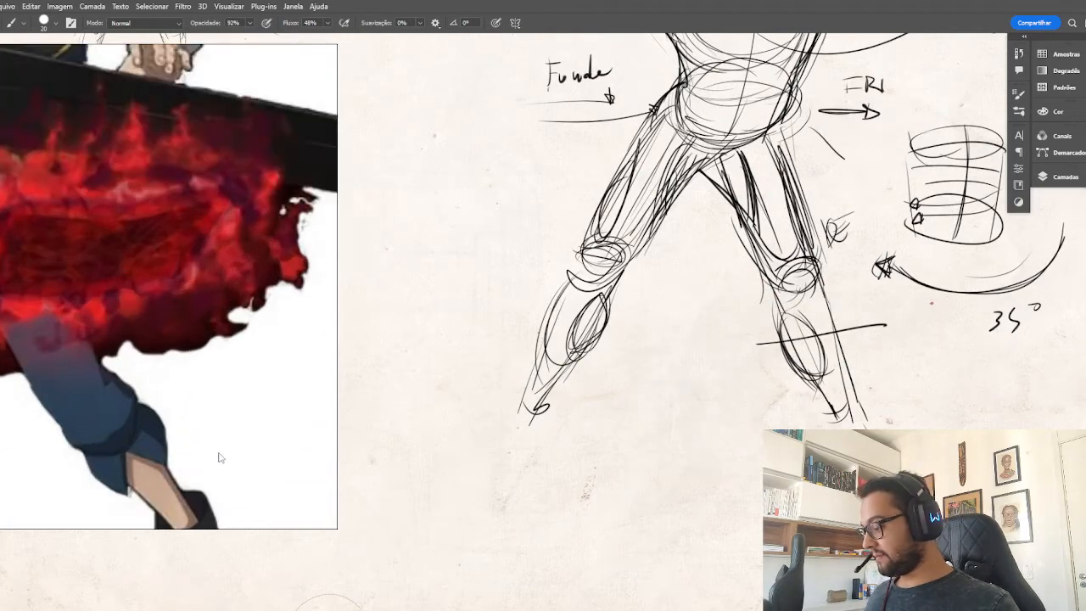
left_click_drag(220, 456, 247, 303)
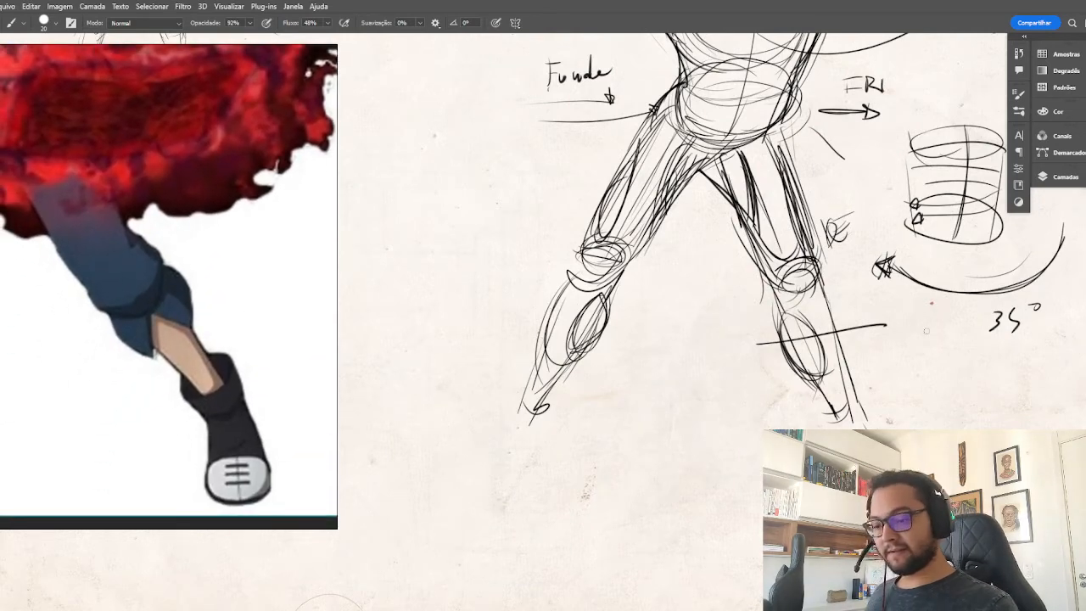
key("ctrl+z")
Draw a curved direction arrow beside the second shin and another arrow wrapping across the second thigh.
mouse_move(873, 293)
left_mouse_down()
mouse_move(880, 309)
mouse_move(859, 331)
mouse_move(869, 325)
left_mouse_up()
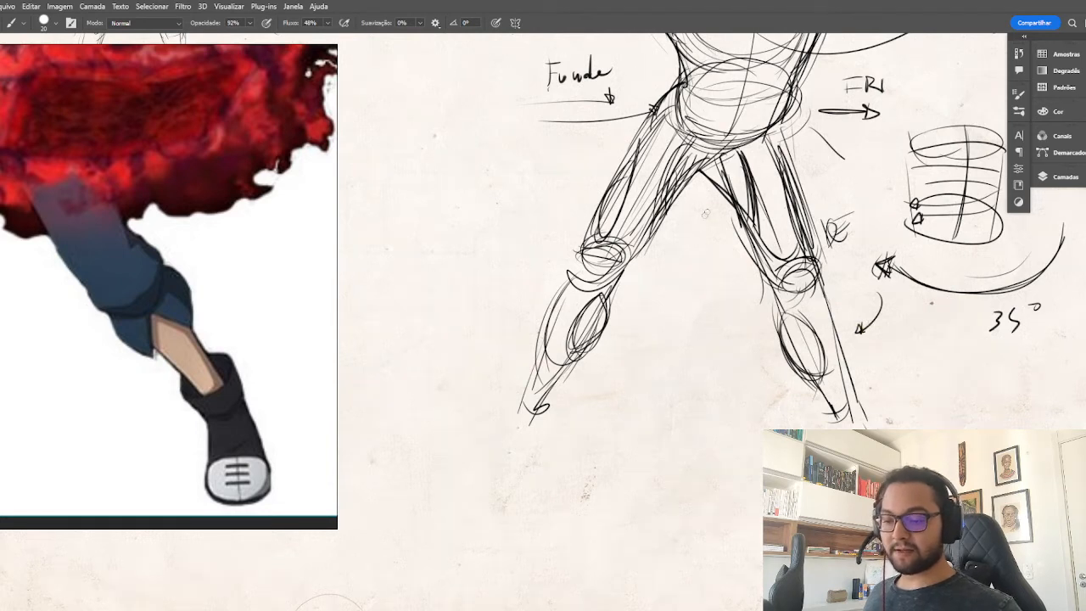
left_click_drag(704, 213, 807, 182)
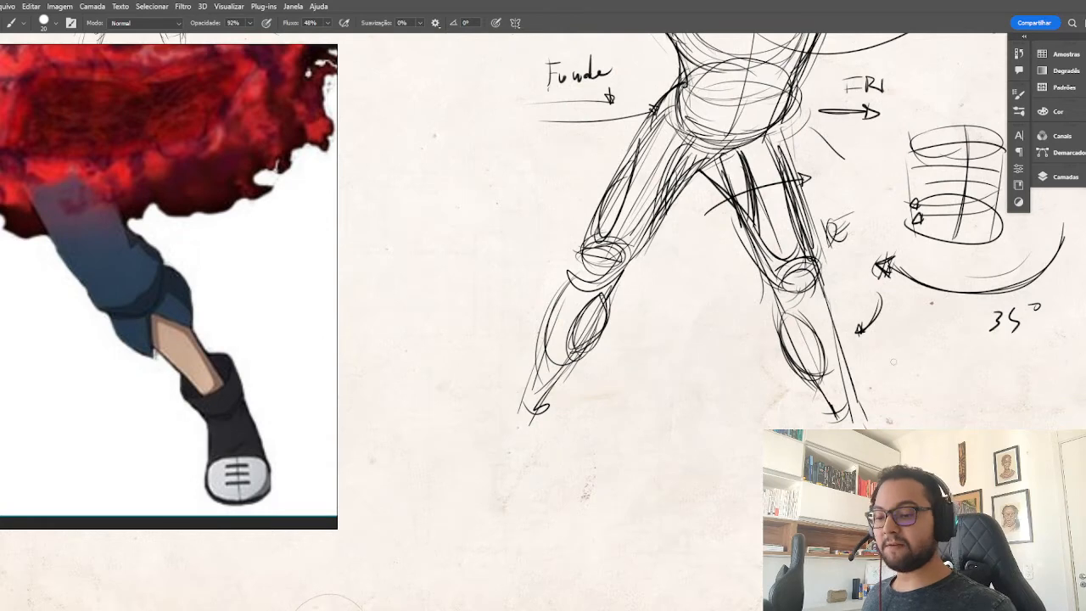
left_click_drag(937, 309, 845, 312)
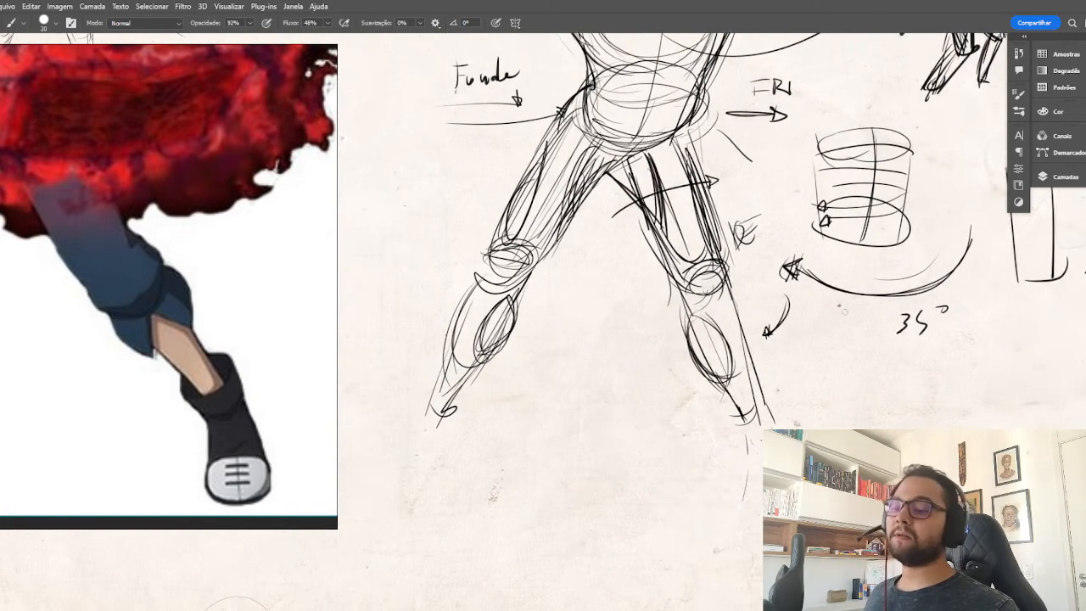
Darken the second knee's outline, then erase part of the calf below it and redraw its curved contour.
mouse_move(686, 273)
left_mouse_down()
mouse_move(711, 287)
mouse_move(687, 281)
mouse_move(716, 276)
mouse_move(684, 280)
mouse_move(694, 292)
mouse_move(652, 238)
left_mouse_up()
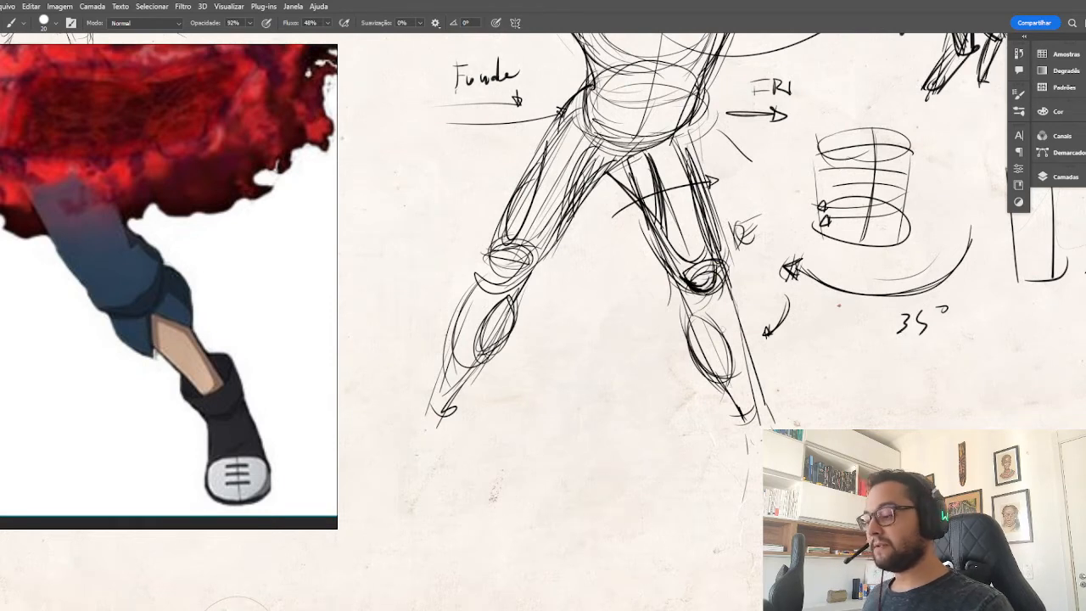
key("e")
mouse_move(693, 317)
left_mouse_down()
mouse_move(713, 379)
mouse_move(698, 369)
left_mouse_up()
key("b")
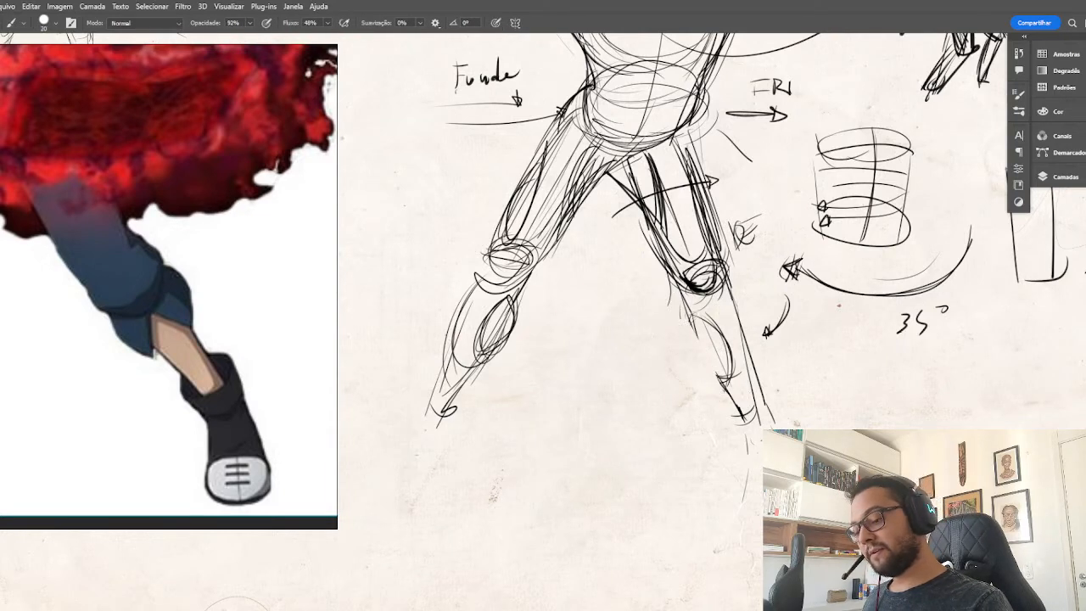
mouse_move(689, 307)
left_mouse_down()
mouse_move(725, 386)
mouse_move(716, 375)
left_mouse_up()
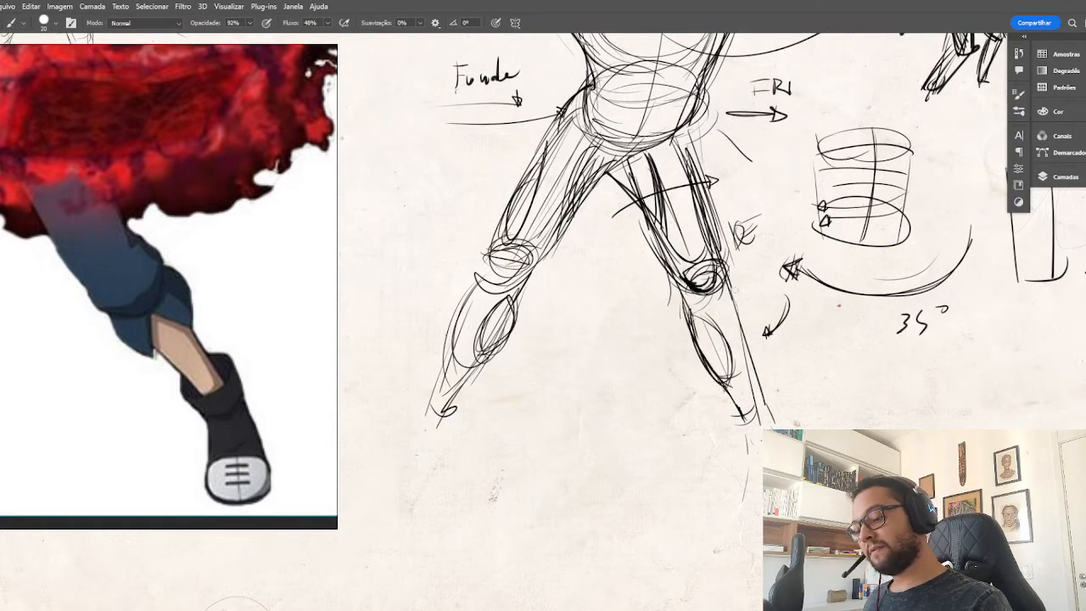
Reinforce the second shin's outer contour with dark strokes running from the knee to the ankle.
left_click_drag(727, 286, 748, 353)
left_click_drag(733, 308, 770, 419)
mouse_move(715, 302)
left_mouse_down()
mouse_move(758, 426)
mouse_move(814, 396)
left_mouse_up()
Sketch the second foot as a forward-facing block shoe below the ankle, and erase stray lines on the lower shin.
mouse_move(756, 414)
left_mouse_down()
mouse_move(757, 404)
mouse_move(754, 462)
left_mouse_up()
left_click_drag(758, 395, 756, 438)
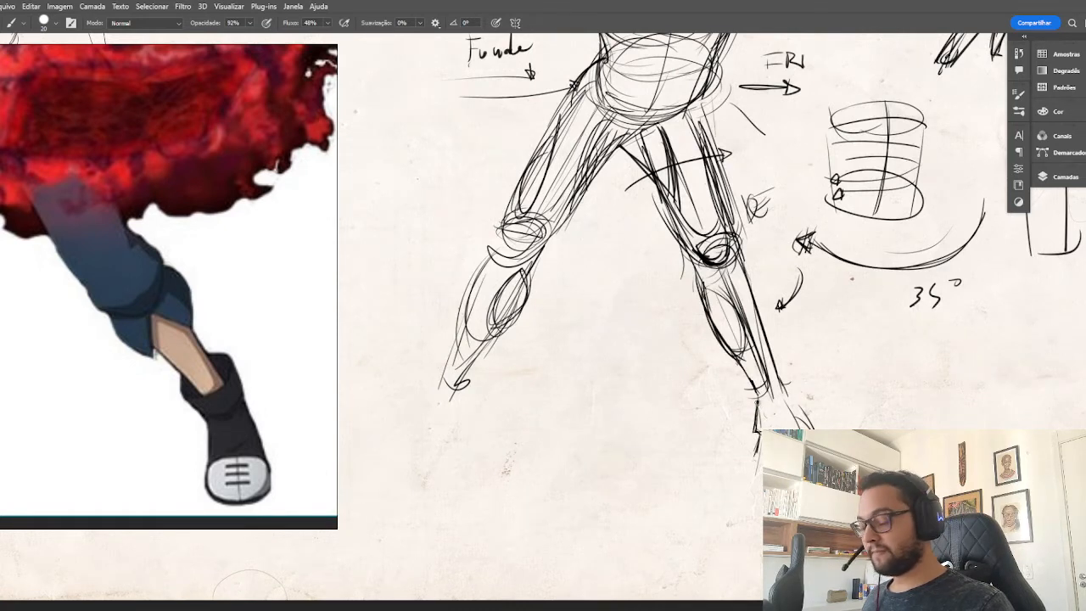
mouse_move(757, 400)
left_mouse_down()
mouse_move(755, 431)
mouse_move(806, 427)
mouse_move(793, 430)
left_mouse_up()
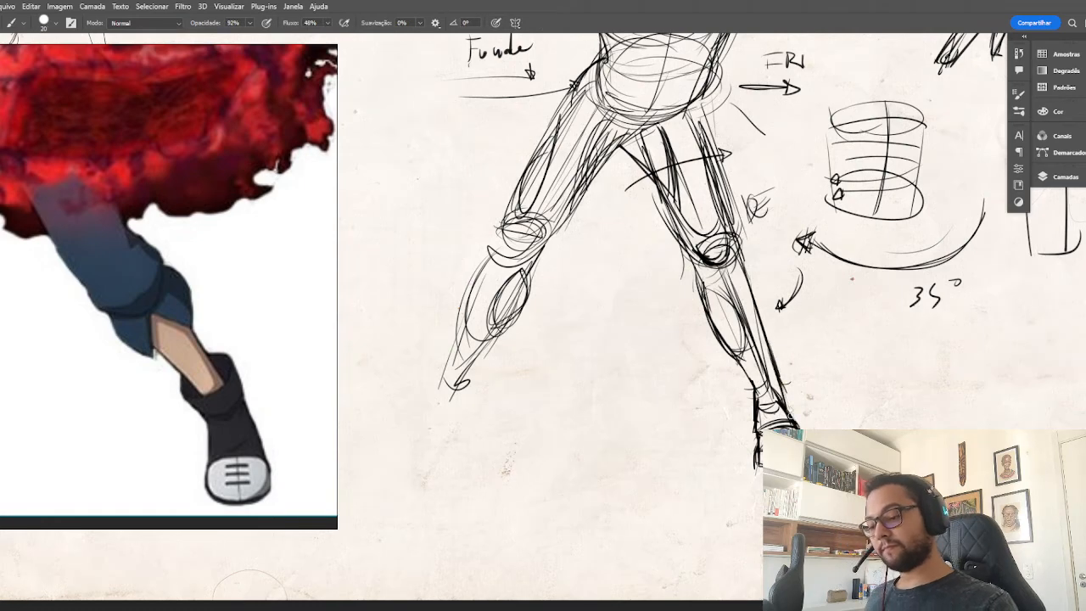
key("e")
left_click_drag(757, 344, 766, 374)
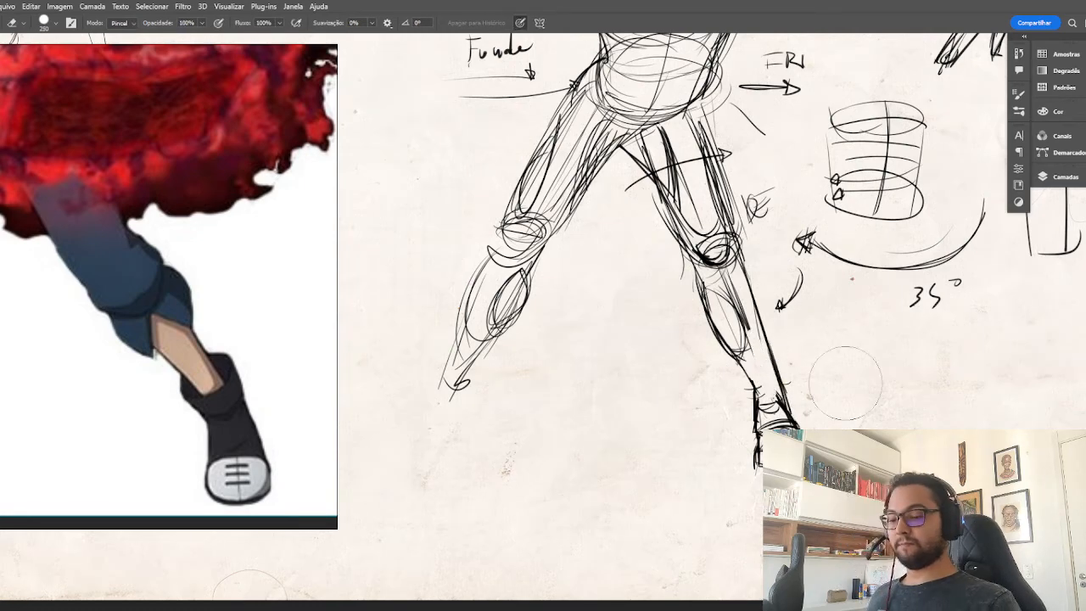
key("b")
Draw short direction arrows on both sides of the first leg, following the matching leg in the reference.
mouse_move(532, 428)
left_mouse_down()
mouse_move(693, 388)
mouse_move(673, 382)
left_mouse_up()
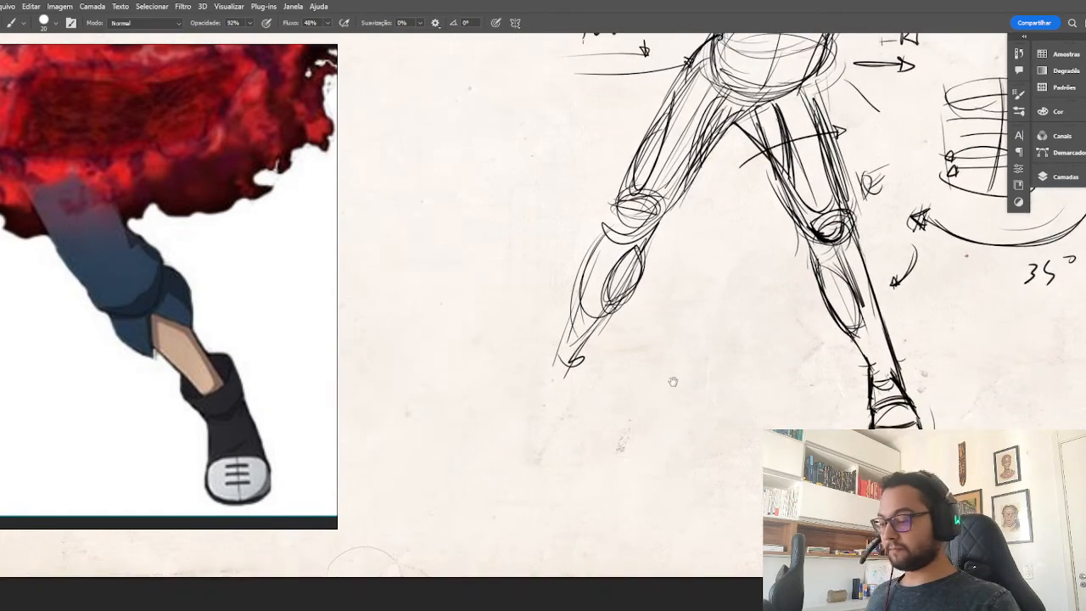
scroll(609, 343, "down", 1)
scroll(84, 273, "down", 2)
left_click_drag(132, 275, 334, 292)
left_click_drag(204, 307, 240, 307)
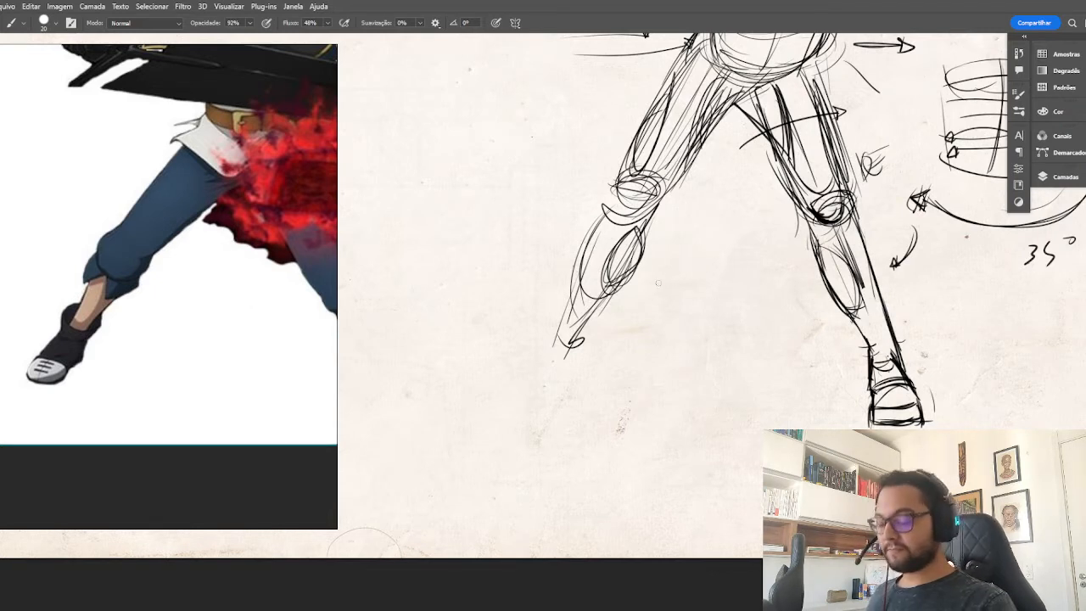
left_click_drag(694, 281, 645, 303)
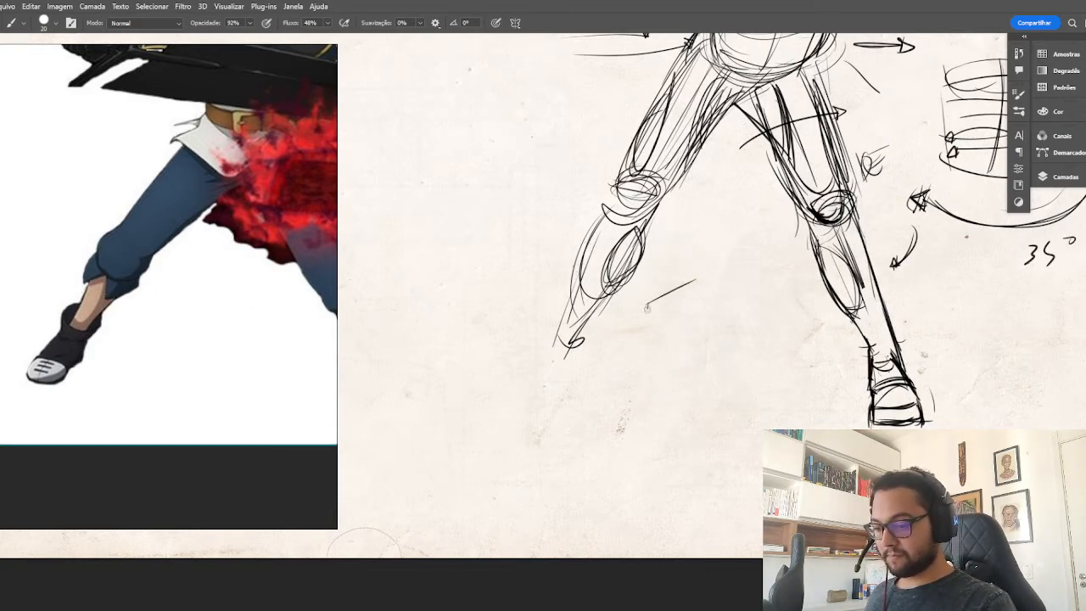
left_click_drag(725, 236, 687, 248)
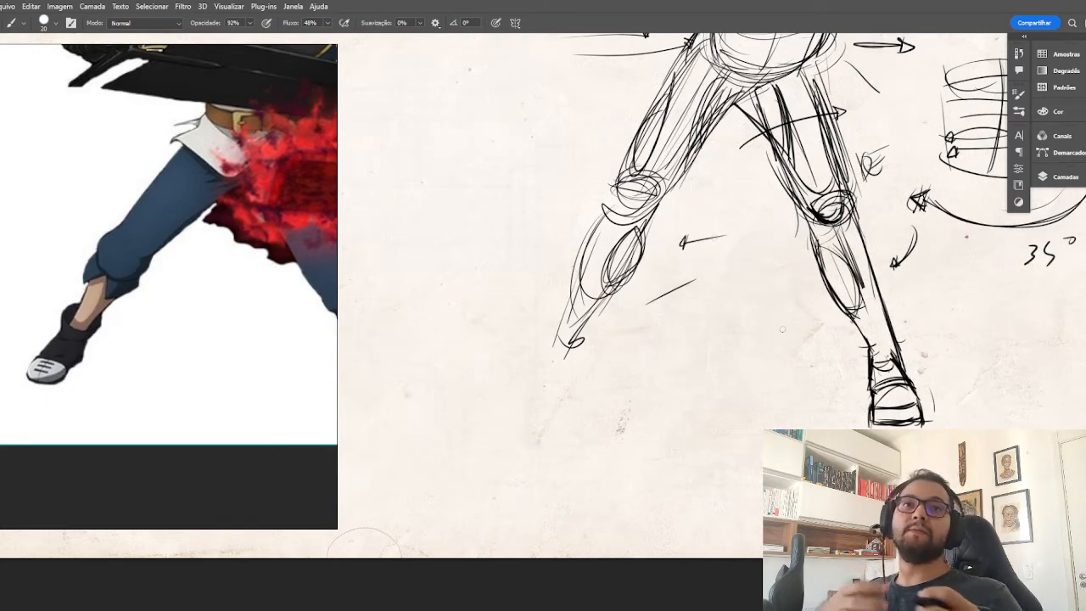
left_click_drag(739, 210, 706, 215)
mouse_move(624, 123)
left_mouse_down()
mouse_move(589, 124)
mouse_move(599, 129)
mouse_move(560, 167)
left_mouse_up()
left_click_drag(563, 162, 556, 170)
left_click_drag(792, 246, 781, 289)
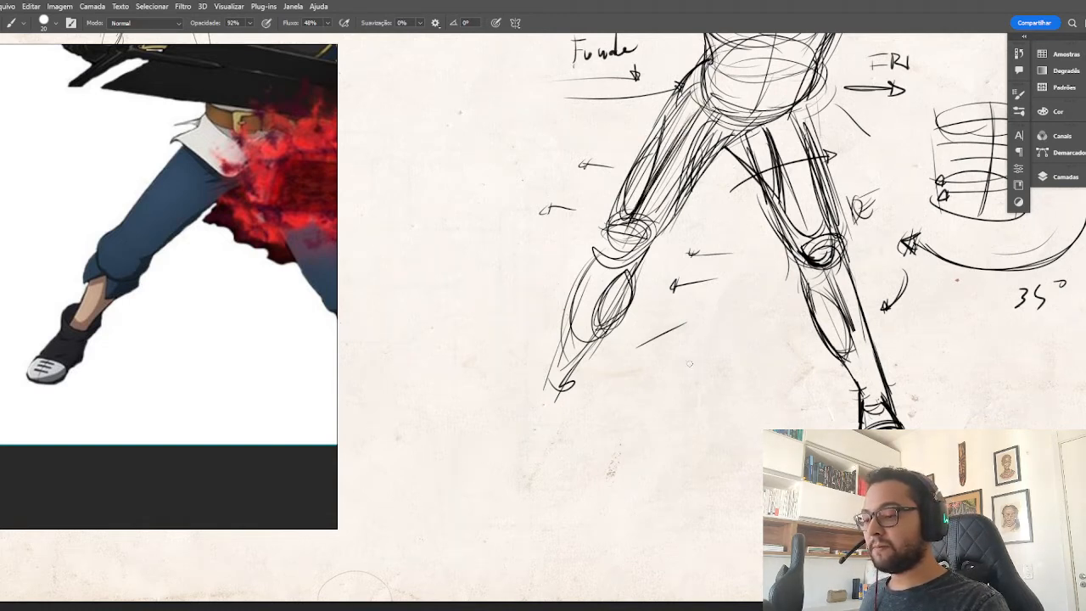
Darken the first knee's outer edge and add direction arrows on both sides of the lower leg.
mouse_move(630, 219)
left_mouse_down()
mouse_move(616, 249)
mouse_move(701, 110)
mouse_move(630, 219)
left_mouse_up()
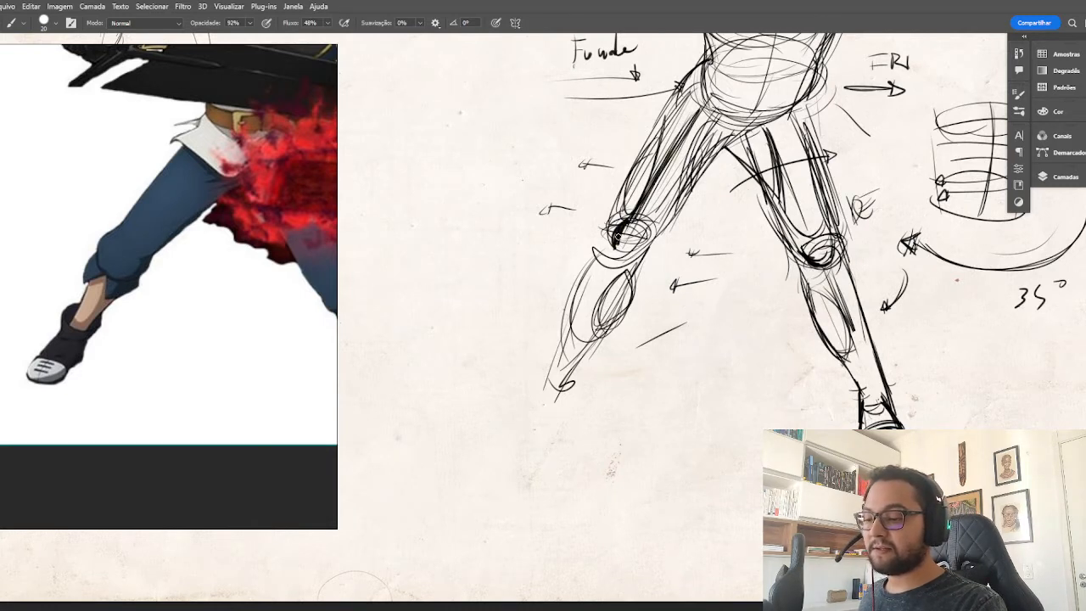
mouse_move(702, 321)
left_mouse_down()
mouse_move(661, 341)
mouse_move(676, 333)
left_mouse_up()
left_click_drag(580, 253, 543, 258)
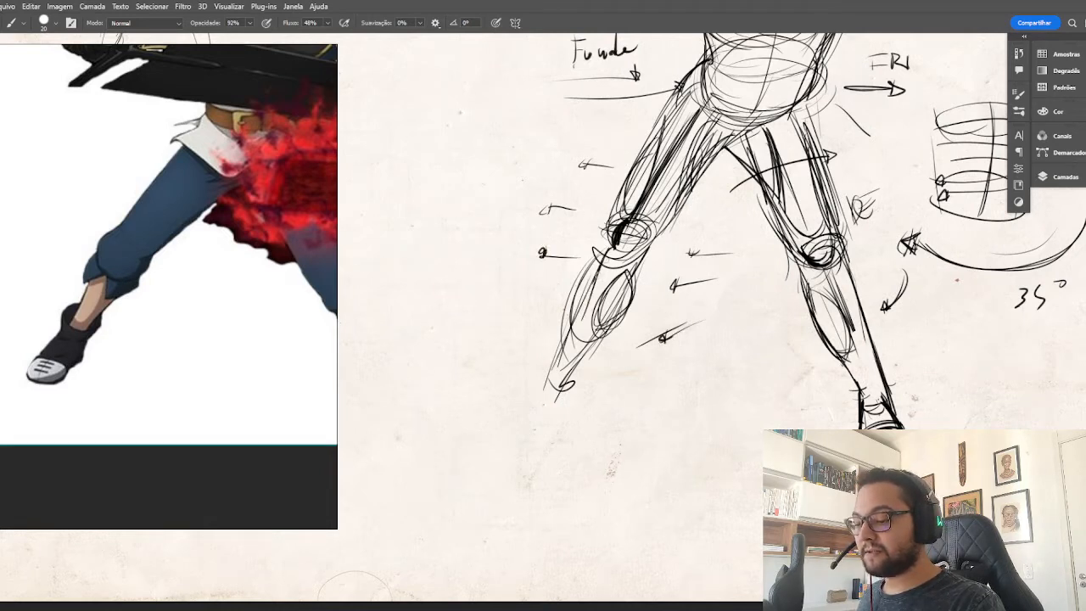
Reinforce the first leg's inner thigh and calf contours with darker strokes.
left_click_drag(637, 261, 707, 163)
left_click_drag(676, 212, 758, 112)
left_click_drag(658, 228, 597, 339)
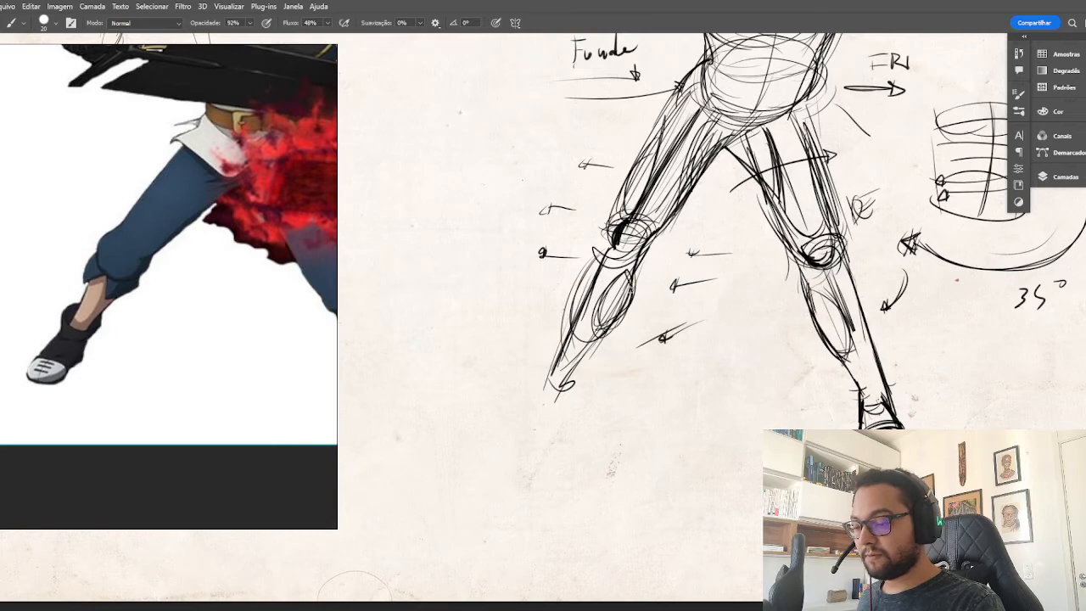
Darken the first calf's inner contour, circle the second foot and draw a straight ground line from it beneath both legs.
mouse_move(633, 281)
left_mouse_down()
mouse_move(587, 353)
mouse_move(619, 320)
mouse_move(667, 300)
left_mouse_up()
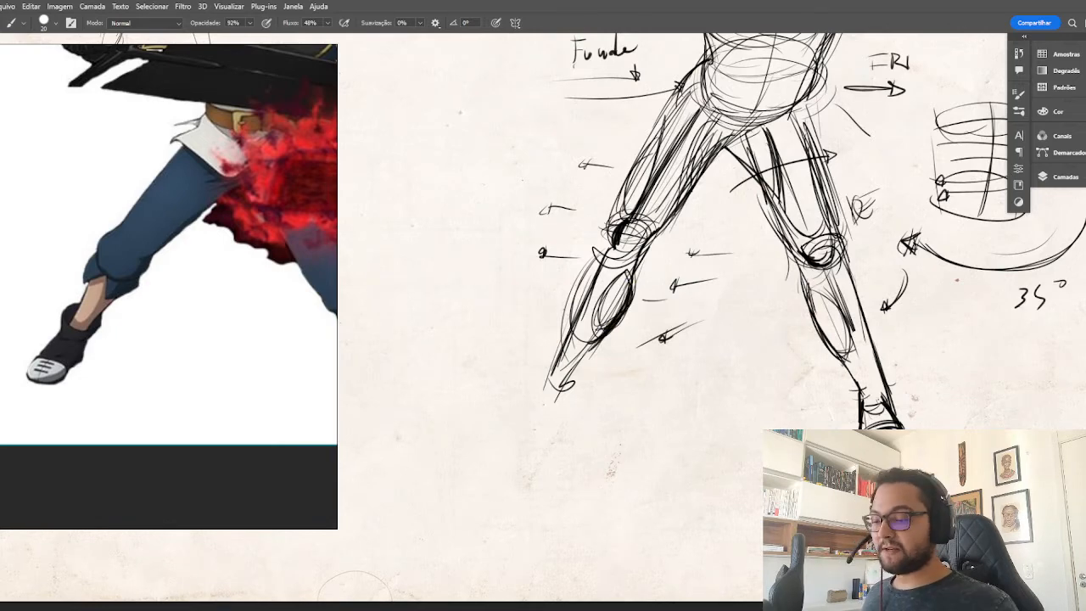
key("ctrl+0")
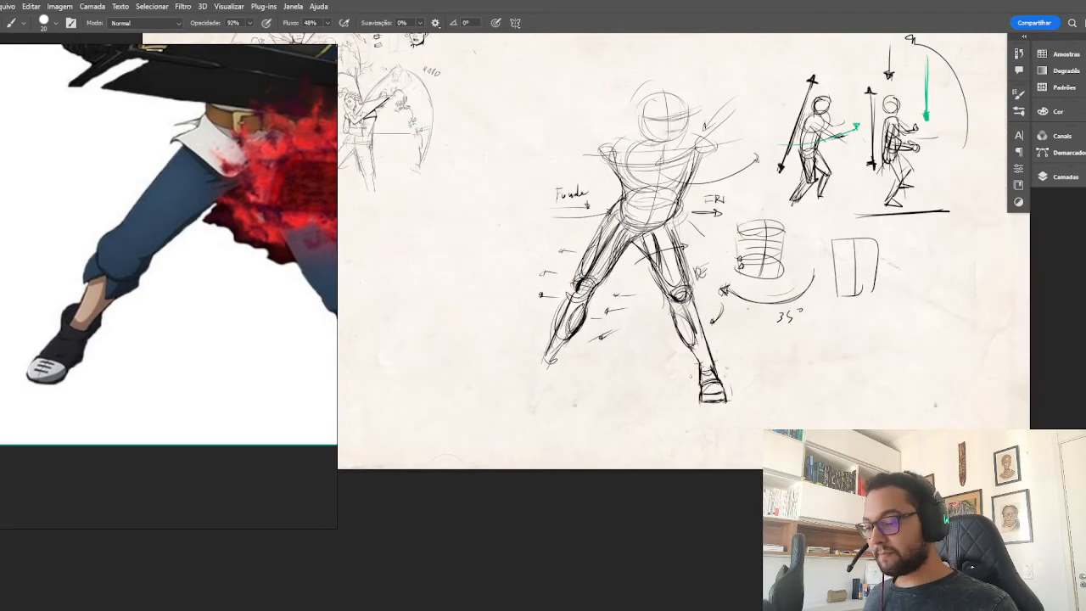
mouse_move(694, 373)
left_mouse_down()
mouse_move(702, 407)
mouse_move(744, 375)
mouse_move(698, 405)
mouse_move(418, 405)
left_mouse_up()
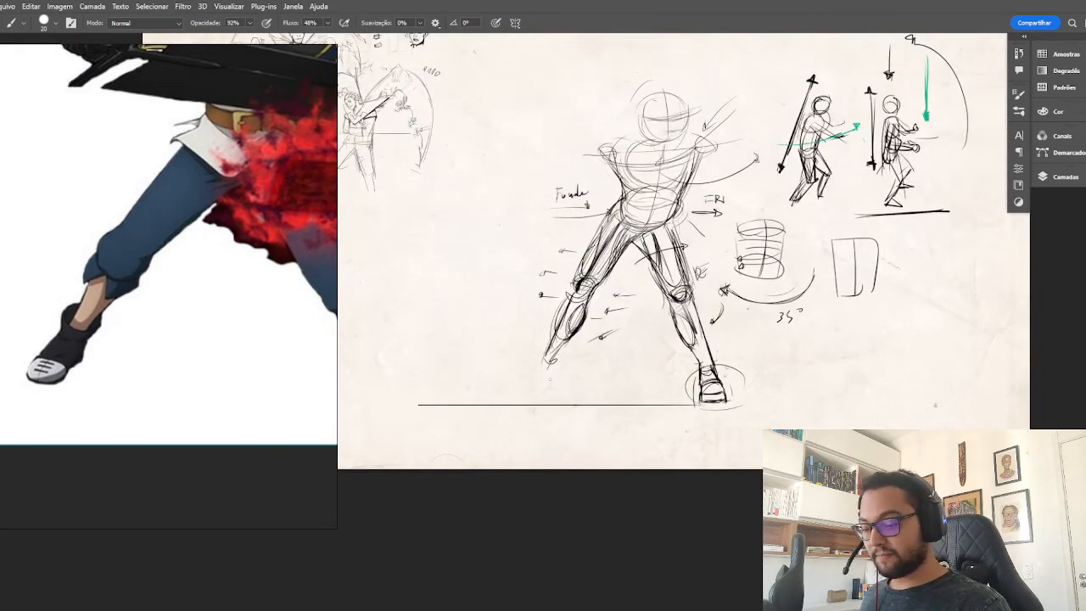
Sketch the first foot as a wedge above the ground line and darken that leg's shin contour and the sole.
mouse_move(539, 358)
left_mouse_down()
mouse_move(527, 391)
mouse_move(550, 393)
left_mouse_up()
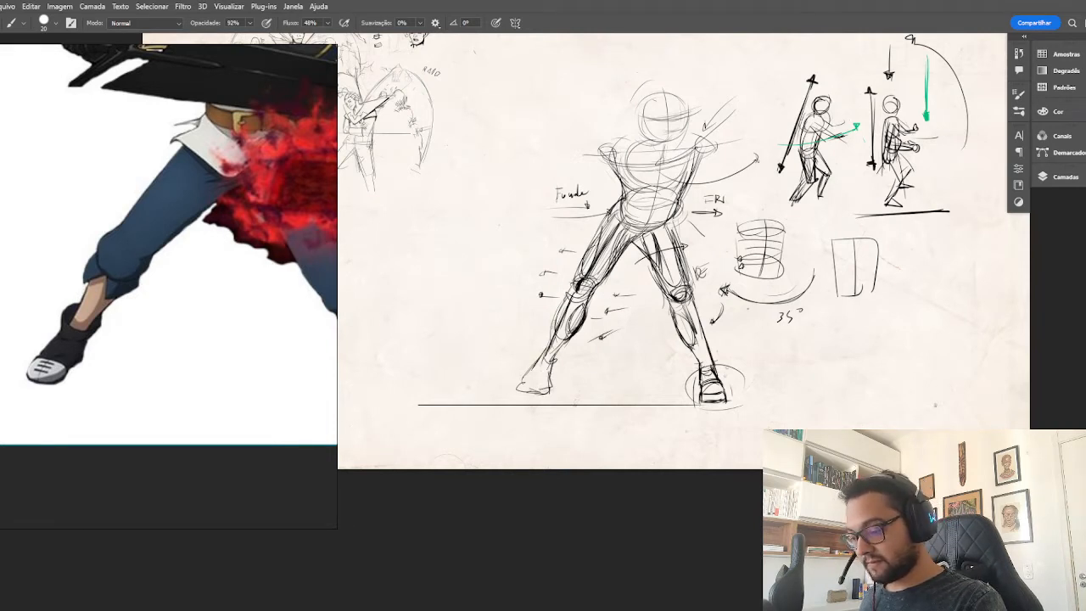
left_click_drag(564, 300, 548, 342)
left_click_drag(568, 287, 548, 347)
left_click_drag(560, 307, 548, 391)
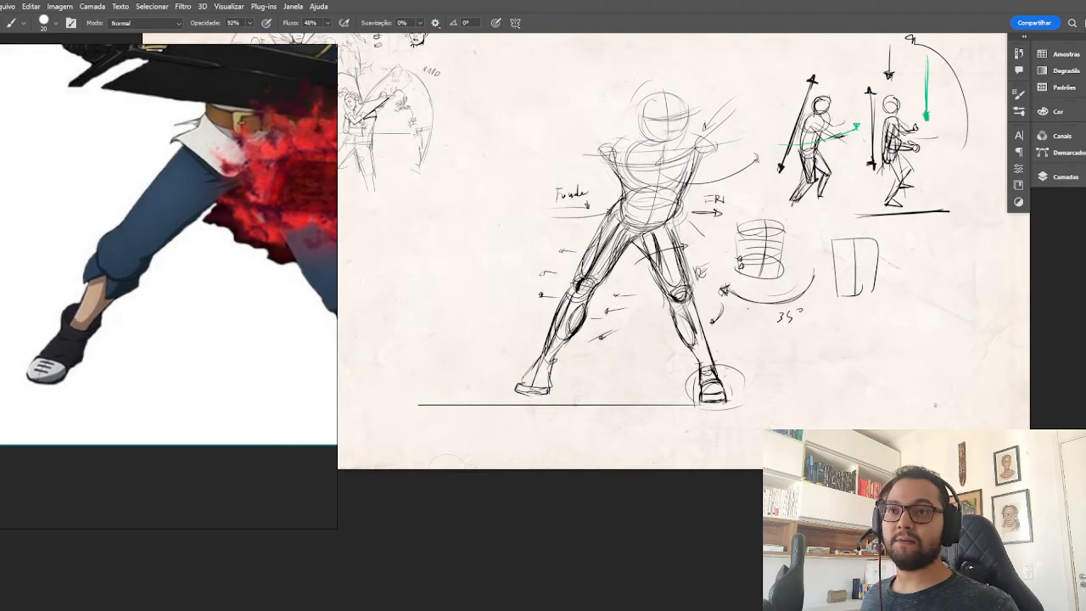
Draw a separate front-view foot study beside the circled foot, with a squared block inside a flaring trapezoid.
key("ctrl+plus")
key("ctrl+plus")
left_click_drag(965, 400, 776, 356)
left_click_drag(848, 349, 894, 347)
left_click_drag(849, 351, 850, 403)
left_click_drag(893, 348, 892, 396)
left_click_drag(851, 400, 890, 394)
left_click_drag(895, 349, 895, 395)
mouse_move(851, 362)
left_mouse_down()
mouse_move(899, 358)
mouse_move(908, 404)
left_mouse_up()
mouse_move(852, 359)
left_mouse_down()
mouse_move(850, 415)
mouse_move(919, 412)
left_mouse_up()
left_click_drag(850, 417, 908, 411)
left_click_drag(894, 360, 912, 409)
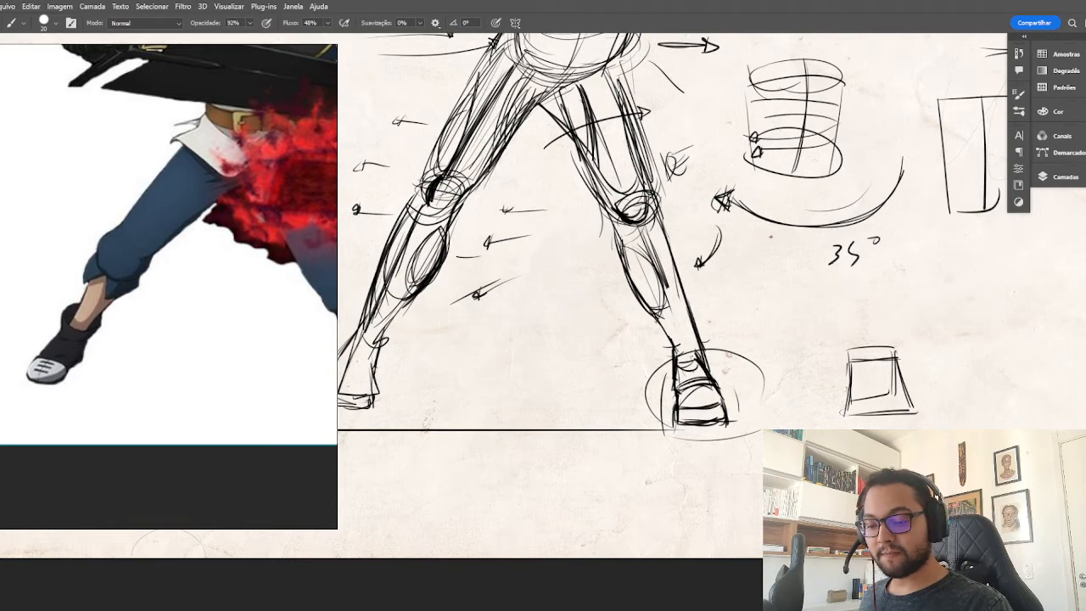
Widen the front-view foot study with angled side contours and a broader, lower sole.
left_click_drag(982, 371, 868, 334)
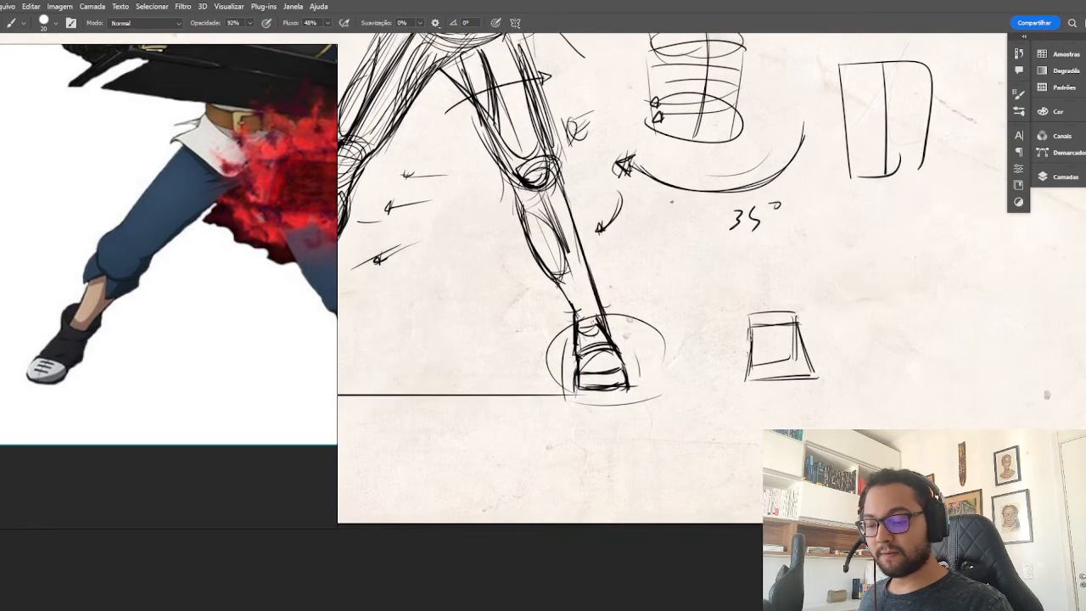
mouse_move(742, 343)
left_mouse_down()
mouse_move(739, 389)
mouse_move(828, 392)
left_mouse_up()
left_click_drag(796, 334, 829, 392)
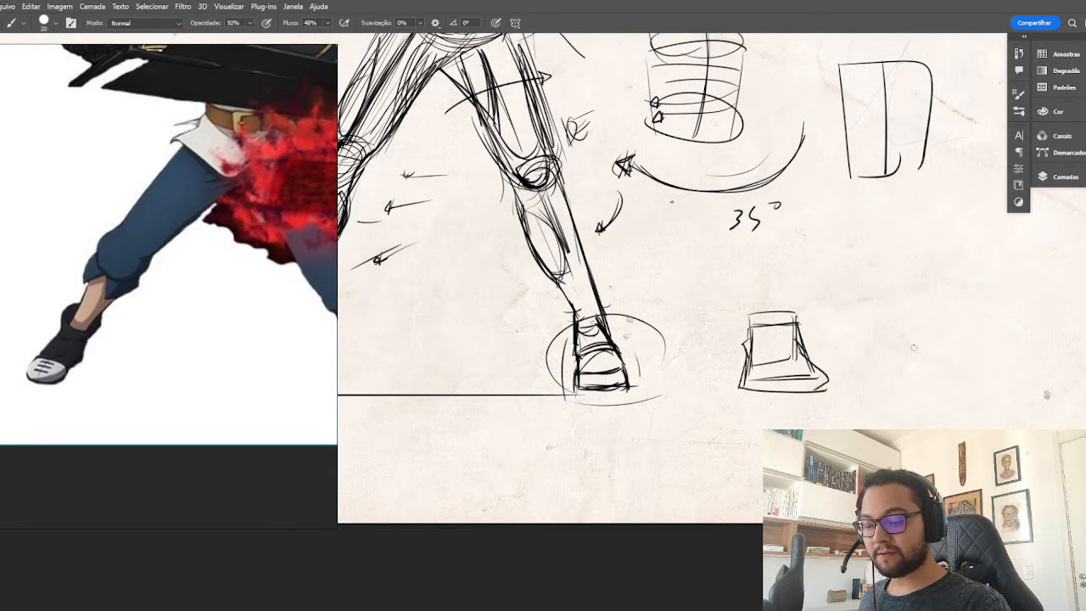
Sketch a second foot study beside the first, with a flat ankle top, pinched heel and long sloping toe.
mouse_move(859, 344)
left_mouse_down()
mouse_move(917, 345)
mouse_move(911, 359)
mouse_move(875, 357)
mouse_move(862, 390)
left_mouse_up()
left_click_drag(913, 349, 956, 371)
mouse_move(862, 389)
left_mouse_down()
mouse_move(958, 377)
mouse_move(861, 397)
left_mouse_up()
mouse_move(918, 342)
left_mouse_down()
mouse_move(860, 347)
mouse_move(878, 359)
mouse_move(859, 389)
mouse_move(961, 387)
left_mouse_up()
mouse_move(918, 354)
left_mouse_down()
mouse_move(959, 375)
mouse_move(938, 397)
left_mouse_up()
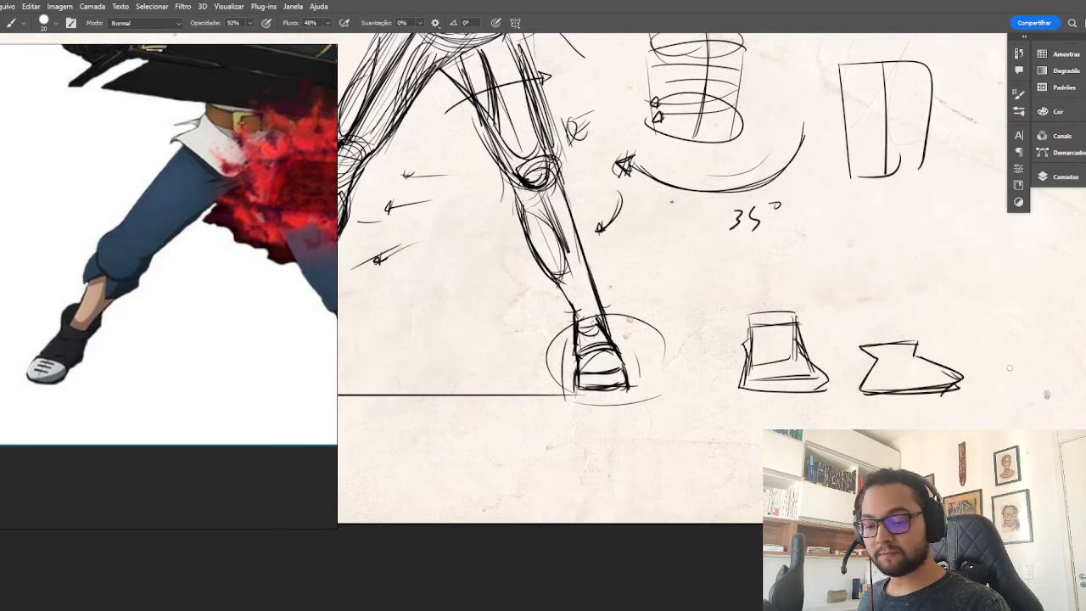
Draw a small hourglass shape above the foot studies to show the simplified ankle and foot form.
left_click_drag(1010, 368, 954, 361)
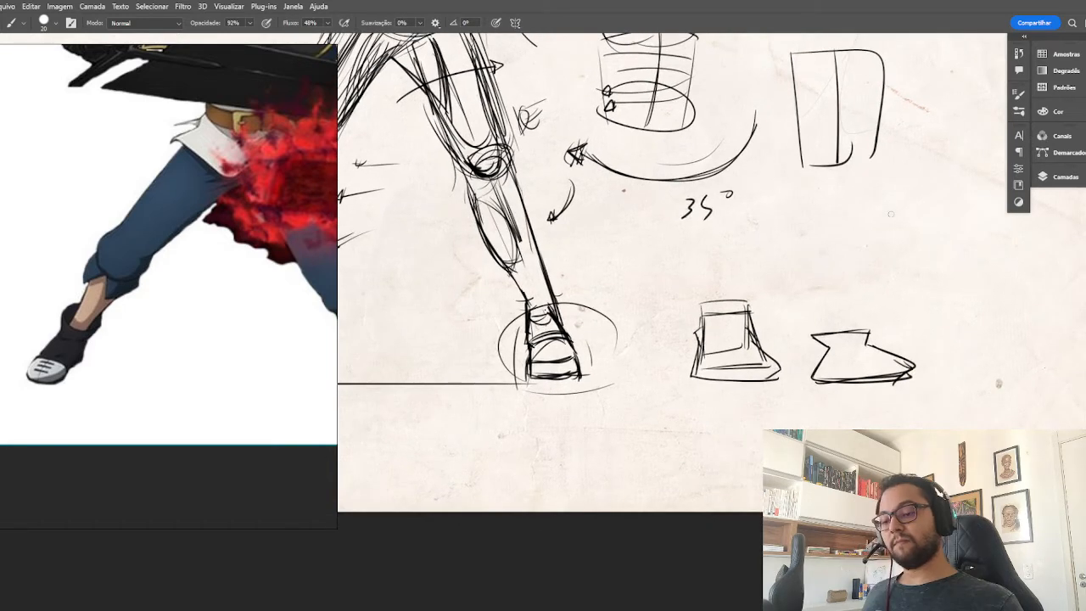
mouse_move(891, 213)
left_mouse_down()
mouse_move(925, 209)
mouse_move(902, 232)
mouse_move(897, 261)
mouse_move(921, 260)
mouse_move(922, 235)
mouse_move(917, 249)
mouse_move(938, 258)
mouse_move(908, 260)
mouse_move(939, 258)
left_mouse_up()
left_click_drag(934, 207, 920, 234)
mouse_move(891, 212)
left_mouse_down()
mouse_move(935, 208)
mouse_move(912, 245)
left_mouse_up()
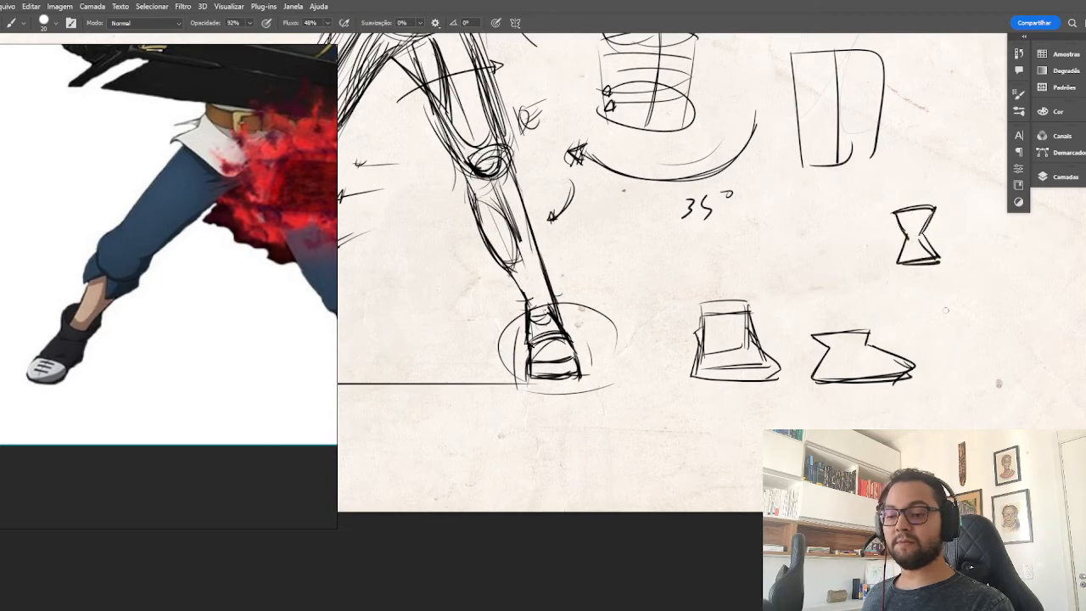
Sketch a stepped block study beside the sloping foot, with a long low forefoot box and a smaller heel section.
mouse_move(976, 361)
left_mouse_down()
mouse_move(883, 300)
mouse_move(885, 274)
left_mouse_up()
mouse_move(850, 279)
left_mouse_down()
mouse_move(884, 274)
mouse_move(925, 289)
left_mouse_up()
mouse_move(865, 282)
left_mouse_down()
mouse_move(906, 302)
mouse_move(935, 296)
left_mouse_up()
left_click_drag(869, 302, 940, 297)
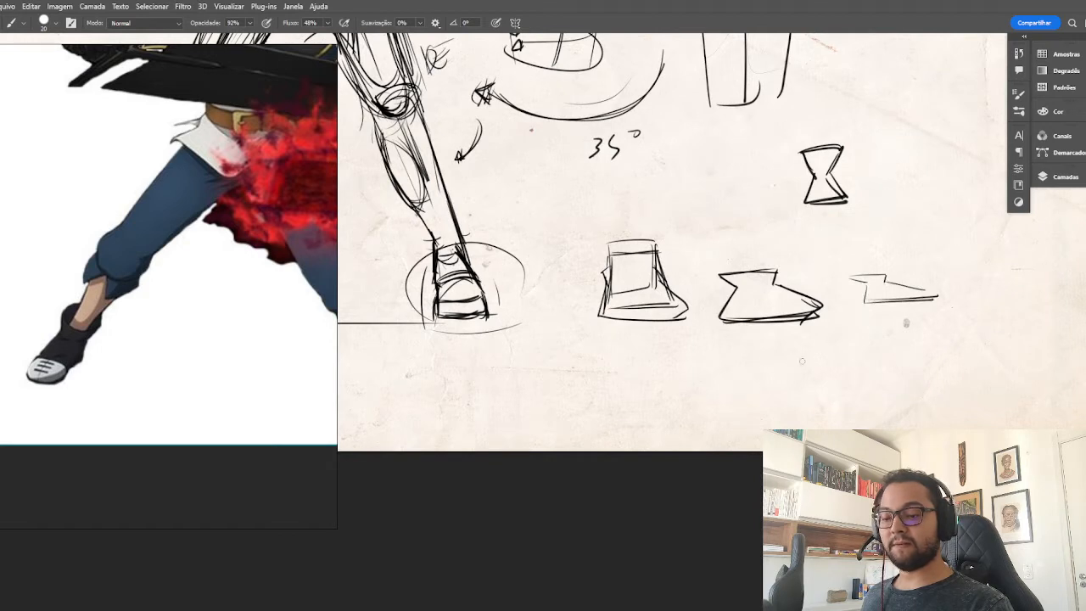
left_click_drag(868, 285, 868, 307)
left_click_drag(932, 283, 931, 308)
left_click_drag(867, 286, 930, 285)
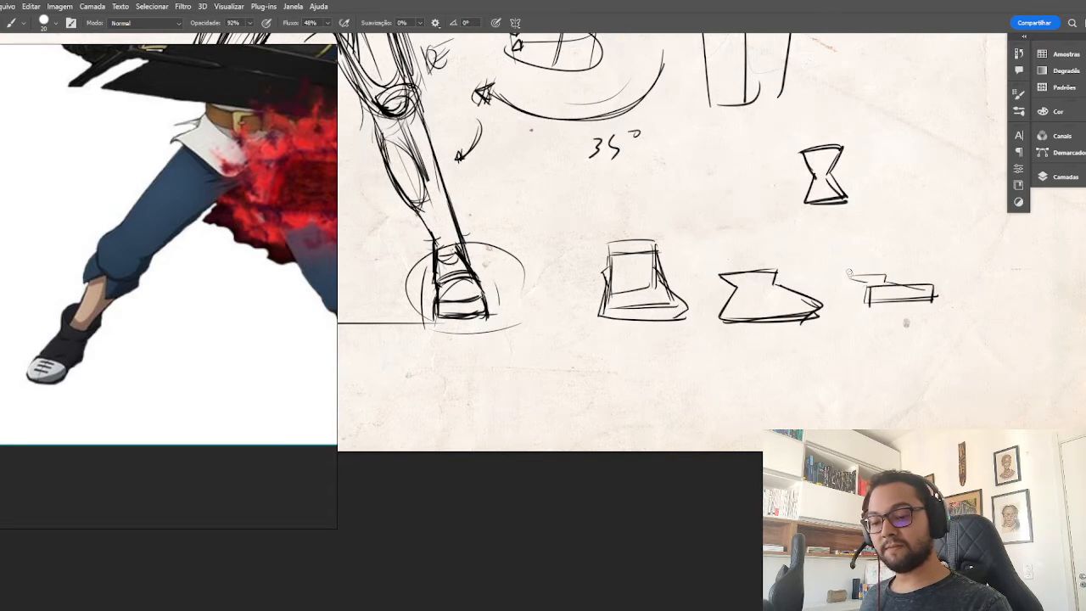
left_click_drag(850, 272, 927, 279)
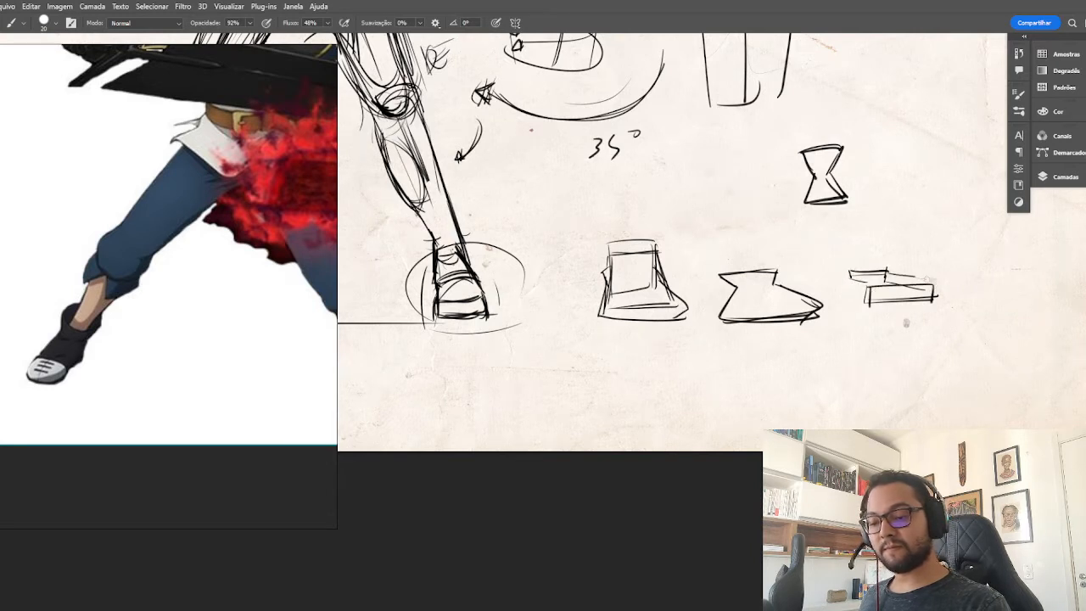
Build the stepped study into a deeper foot box with a darkened heel side and a vertical leg column above it.
mouse_move(852, 274)
left_mouse_down()
mouse_move(871, 288)
mouse_move(870, 303)
mouse_move(853, 284)
mouse_move(871, 304)
mouse_move(859, 288)
mouse_move(850, 297)
mouse_move(852, 262)
mouse_move(883, 261)
mouse_move(873, 307)
left_mouse_up()
key("ctrl+z")
left_click_drag(871, 266, 871, 302)
mouse_move(930, 255)
left_mouse_down()
mouse_move(934, 295)
mouse_move(921, 259)
left_mouse_up()
mouse_move(930, 260)
left_mouse_down()
mouse_move(874, 263)
mouse_move(923, 258)
mouse_move(875, 293)
mouse_move(925, 257)
mouse_move(850, 263)
mouse_move(877, 268)
mouse_move(852, 275)
mouse_move(882, 260)
left_mouse_up()
mouse_move(853, 222)
left_mouse_down()
mouse_move(857, 276)
mouse_move(858, 239)
left_mouse_up()
left_click_drag(885, 196, 886, 263)
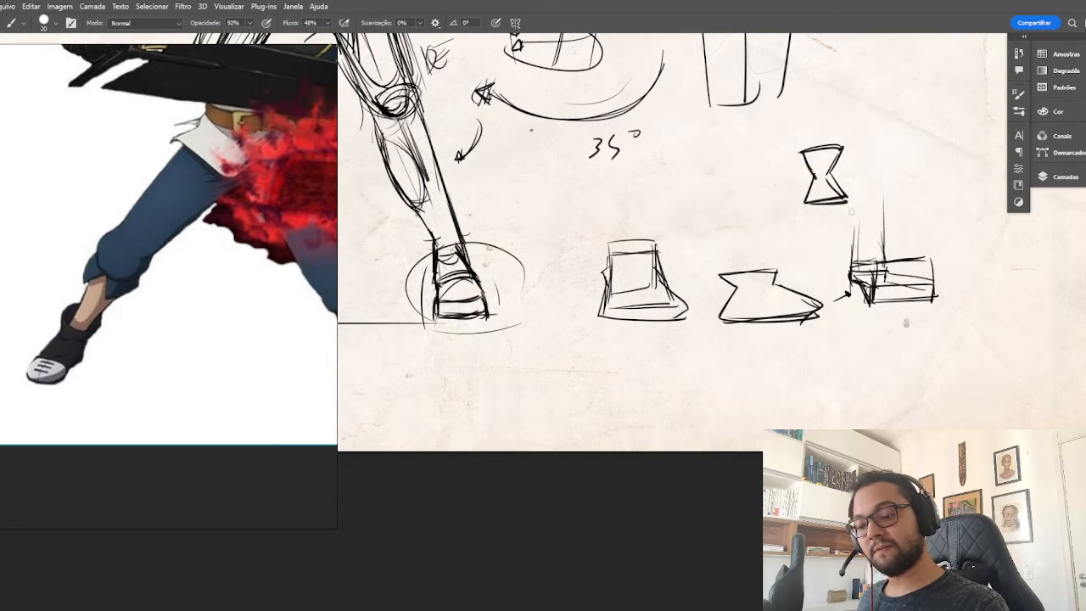
mouse_move(854, 204)
left_mouse_down()
mouse_move(882, 192)
mouse_move(854, 263)
left_mouse_up()
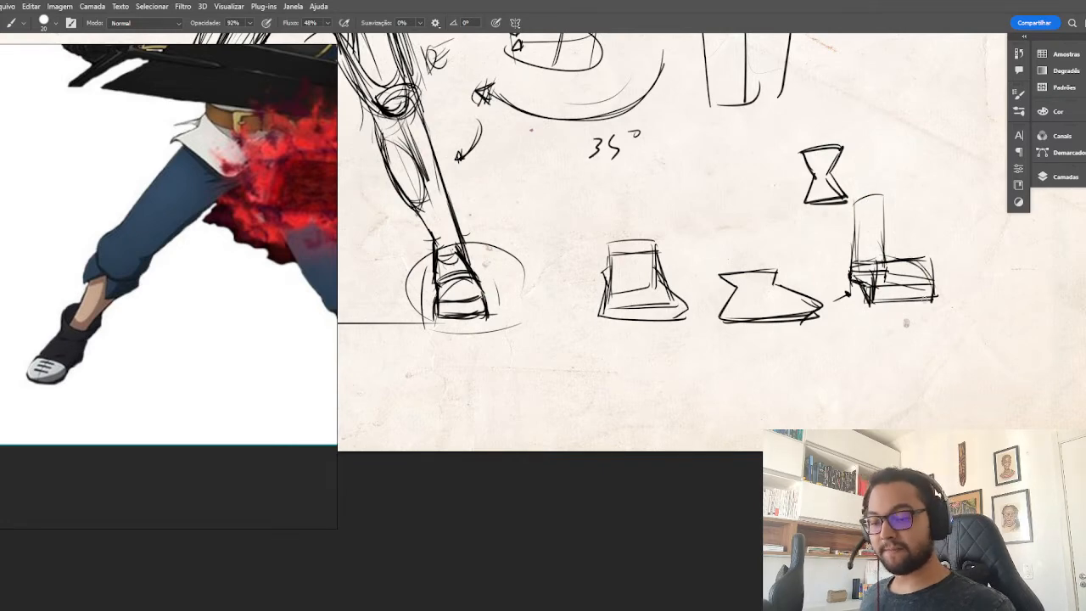
Draw a small hourglass-shaped foot study beside the circled foot and start a small curved arrow next to it.
left_click_drag(647, 345, 810, 346)
left_click_drag(718, 350, 783, 348)
mouse_move(735, 268)
left_mouse_down()
mouse_move(764, 273)
mouse_move(747, 275)
mouse_move(735, 311)
mouse_move(757, 310)
left_mouse_up()
mouse_move(758, 279)
left_mouse_down()
mouse_move(776, 306)
mouse_move(745, 312)
left_mouse_up()
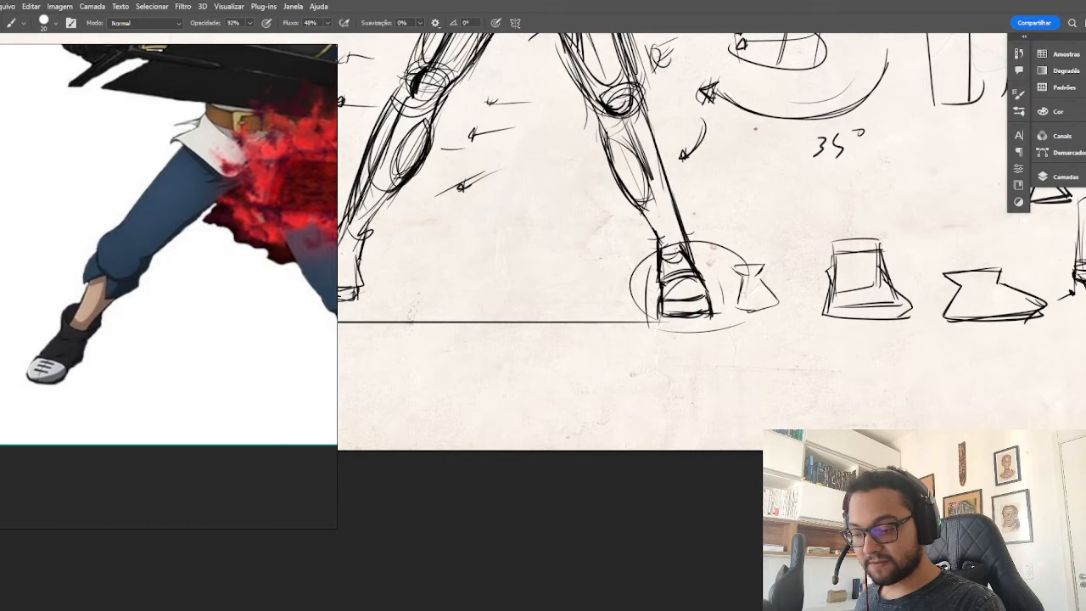
left_click_drag(781, 270, 776, 261)
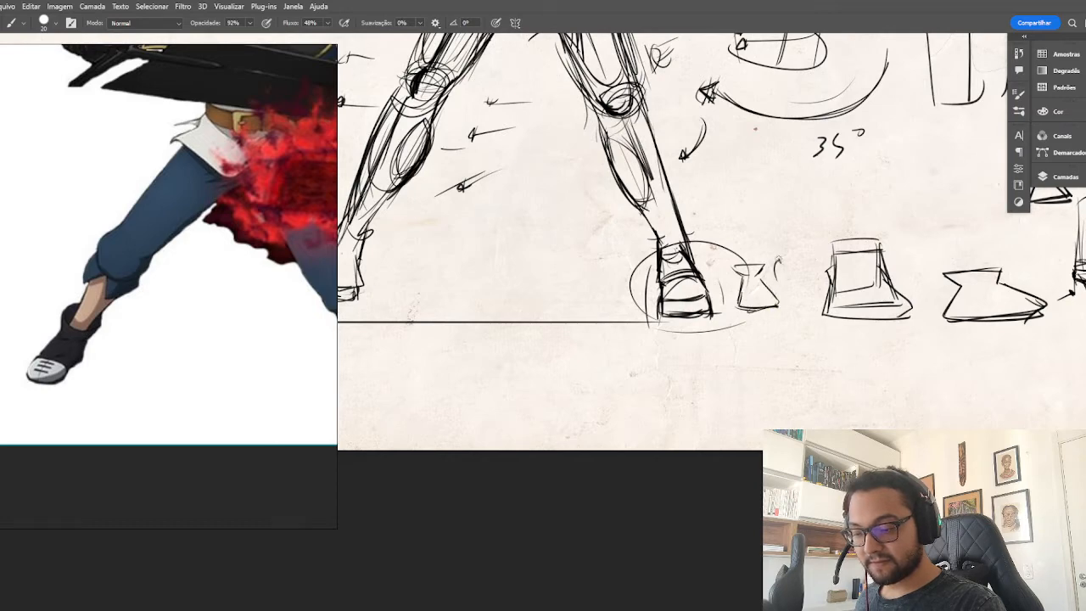
Hatch the upper planes of the foot and hourglass studies, and add a curved direction arrow above the sloping foot.
mouse_move(963, 262)
left_mouse_down()
mouse_move(921, 258)
mouse_move(970, 237)
mouse_move(950, 241)
left_mouse_up()
mouse_move(1005, 174)
left_mouse_down()
mouse_move(910, 194)
mouse_move(989, 151)
mouse_move(905, 189)
mouse_move(895, 166)
mouse_move(911, 168)
mouse_move(894, 175)
mouse_move(910, 179)
mouse_move(897, 190)
left_mouse_up()
mouse_move(809, 291)
left_mouse_down()
mouse_move(845, 287)
mouse_move(819, 295)
mouse_move(853, 299)
mouse_move(824, 305)
left_mouse_up()
mouse_move(594, 290)
left_mouse_down()
mouse_move(618, 280)
mouse_move(619, 290)
mouse_move(604, 292)
left_mouse_up()
mouse_move(933, 288)
left_mouse_down()
mouse_move(960, 294)
mouse_move(943, 301)
mouse_move(936, 285)
left_mouse_up()
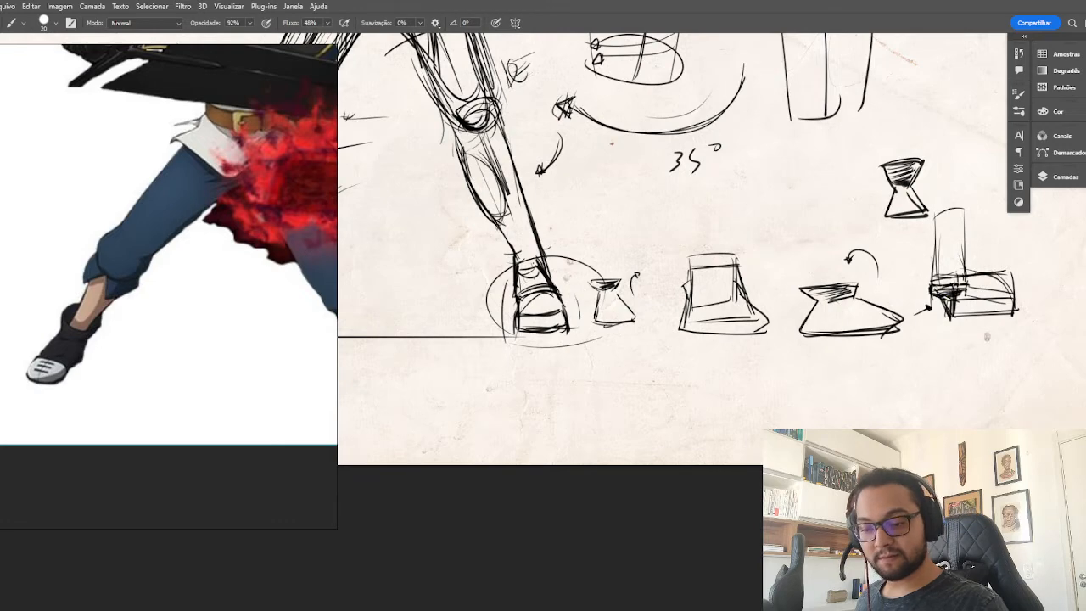
mouse_move(714, 280)
left_mouse_down()
mouse_move(691, 288)
mouse_move(737, 292)
left_mouse_up()
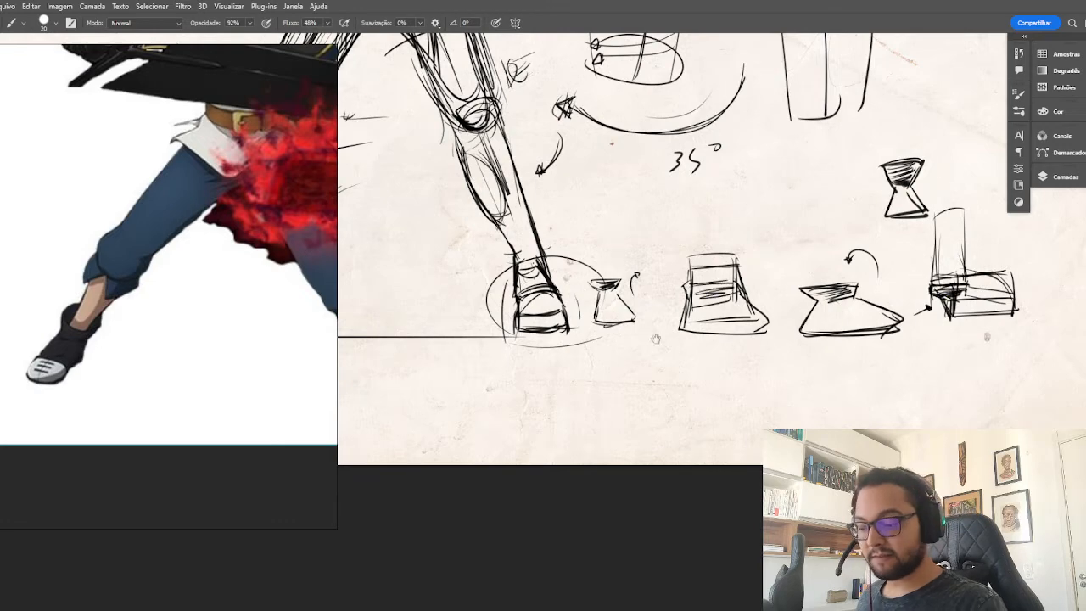
Draw a curved direction arrow above the small foot study and reinforce the circled foot's sole.
left_click_drag(626, 370, 733, 348)
mouse_move(747, 224)
left_mouse_down()
mouse_move(707, 210)
mouse_move(692, 223)
mouse_move(704, 226)
left_mouse_up()
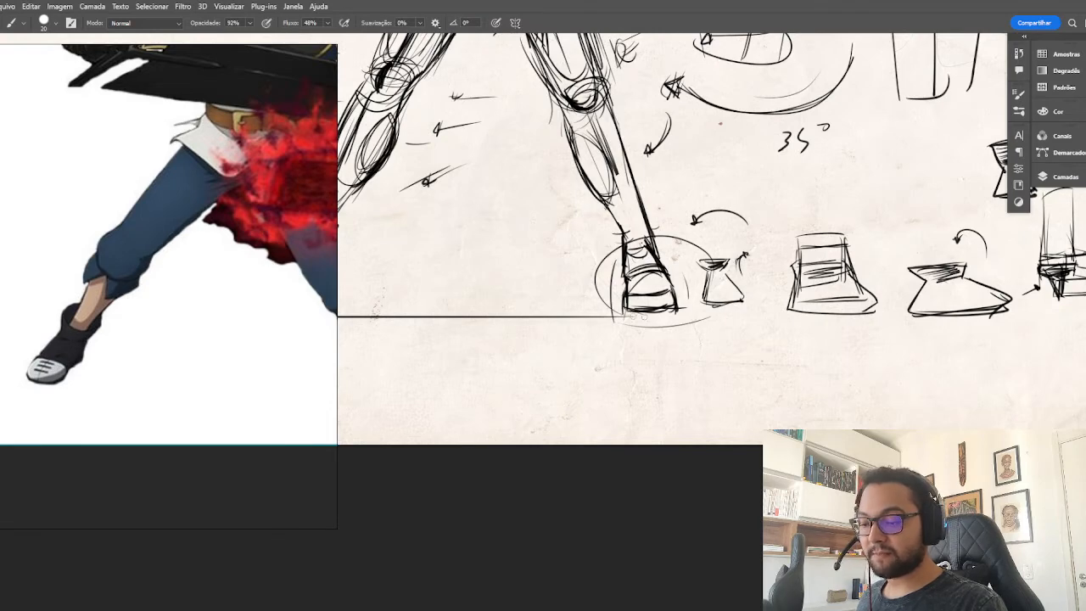
left_click_drag(625, 311, 671, 311)
left_click_drag(563, 339, 792, 322)
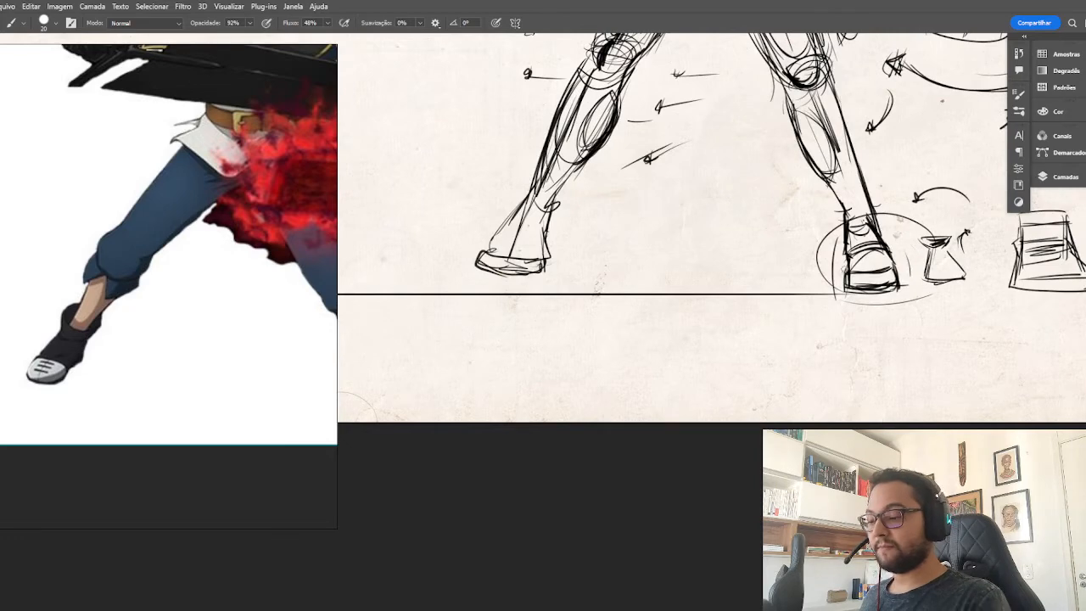
left_click_drag(846, 286, 840, 261)
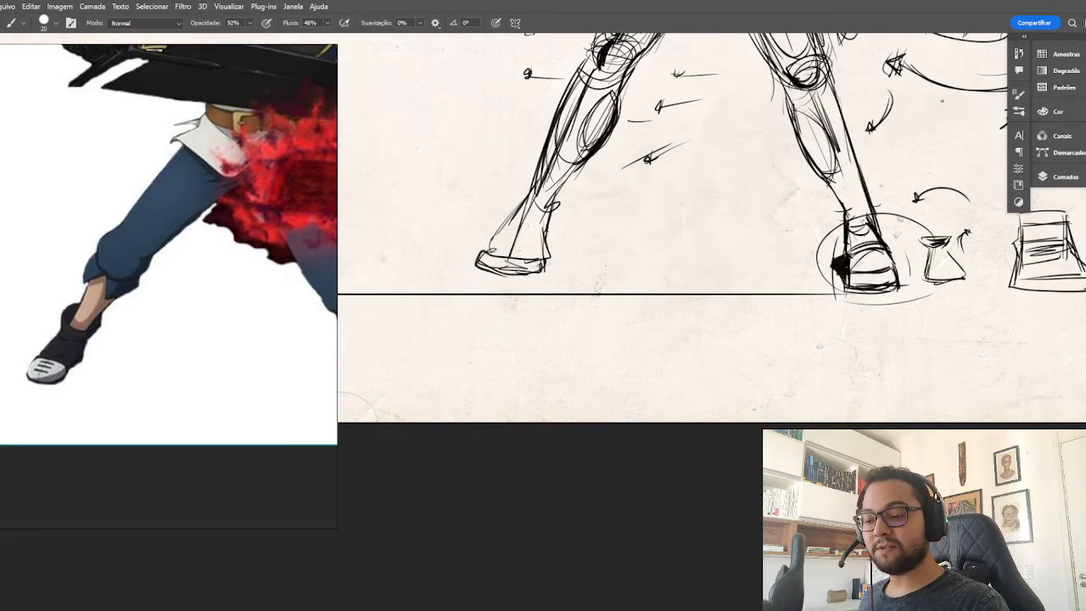
left_click_drag(807, 340, 711, 383)
key("e")
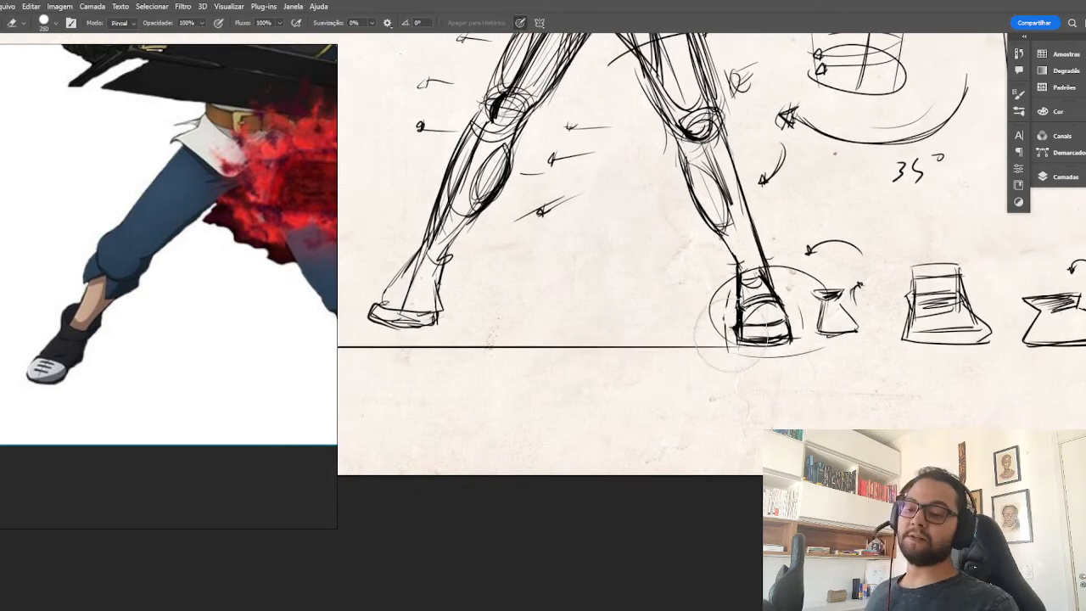
key("v")
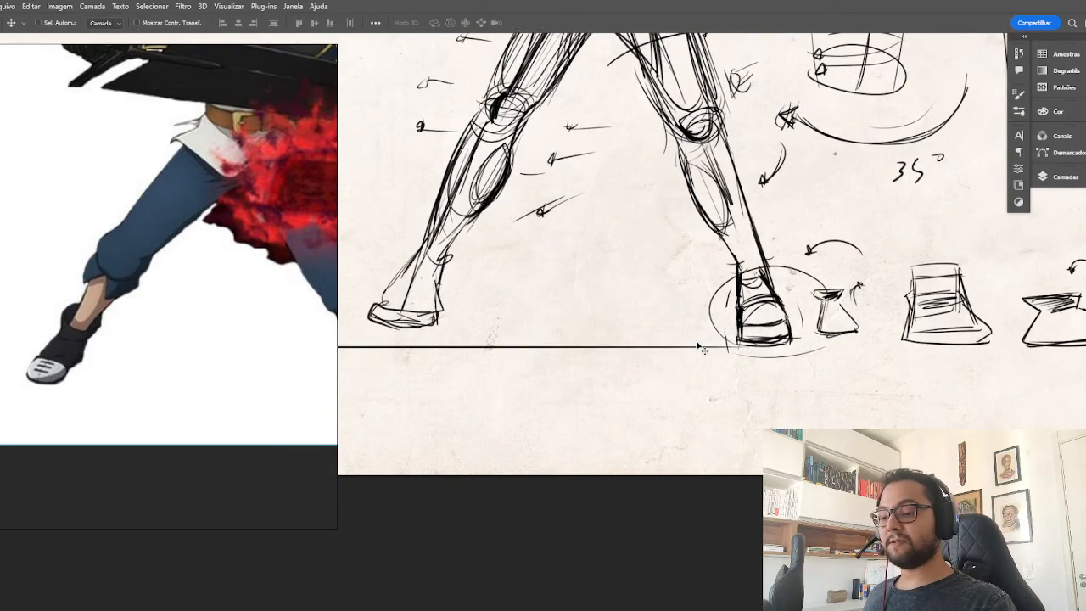
Refine the first foot with an ankle band, darker sides and toe divisions, and mark toes across the second foot.
mouse_move(563, 333)
left_mouse_down()
mouse_move(752, 315)
mouse_move(743, 322)
left_mouse_up()
key("b")
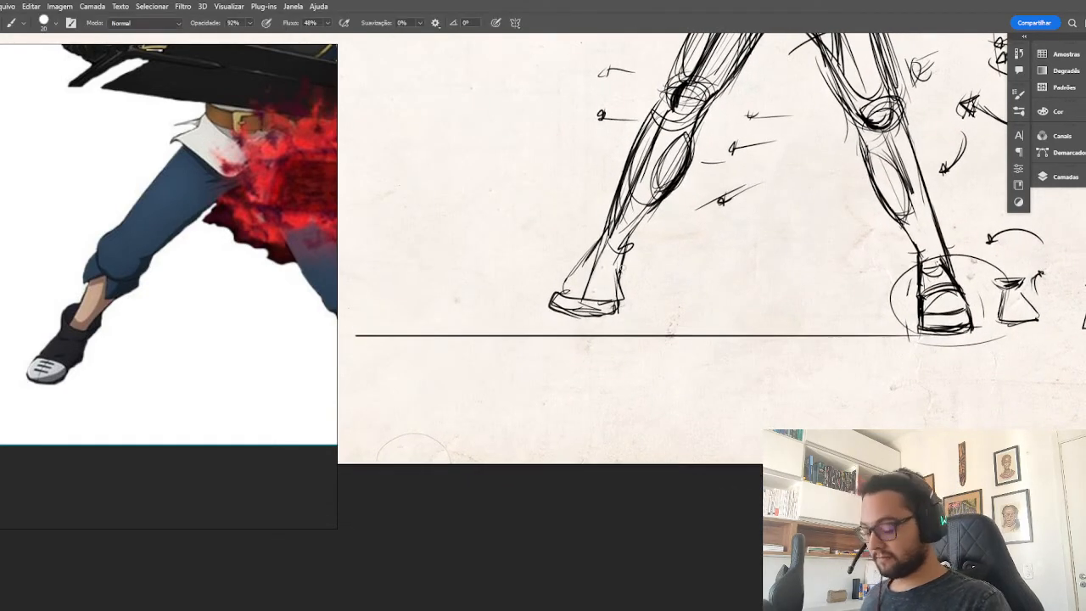
left_click_drag(623, 266, 618, 299)
mouse_move(594, 249)
left_mouse_down()
mouse_move(558, 297)
mouse_move(580, 269)
mouse_move(626, 258)
left_mouse_up()
mouse_move(594, 225)
left_mouse_down()
mouse_move(580, 256)
mouse_move(606, 250)
left_mouse_up()
left_click_drag(641, 233, 560, 295)
mouse_move(622, 258)
left_mouse_down()
mouse_move(618, 302)
mouse_move(596, 317)
mouse_move(615, 312)
mouse_move(596, 313)
left_mouse_up()
mouse_move(617, 299)
left_mouse_down()
mouse_move(615, 313)
mouse_move(596, 313)
mouse_move(613, 316)
left_mouse_up()
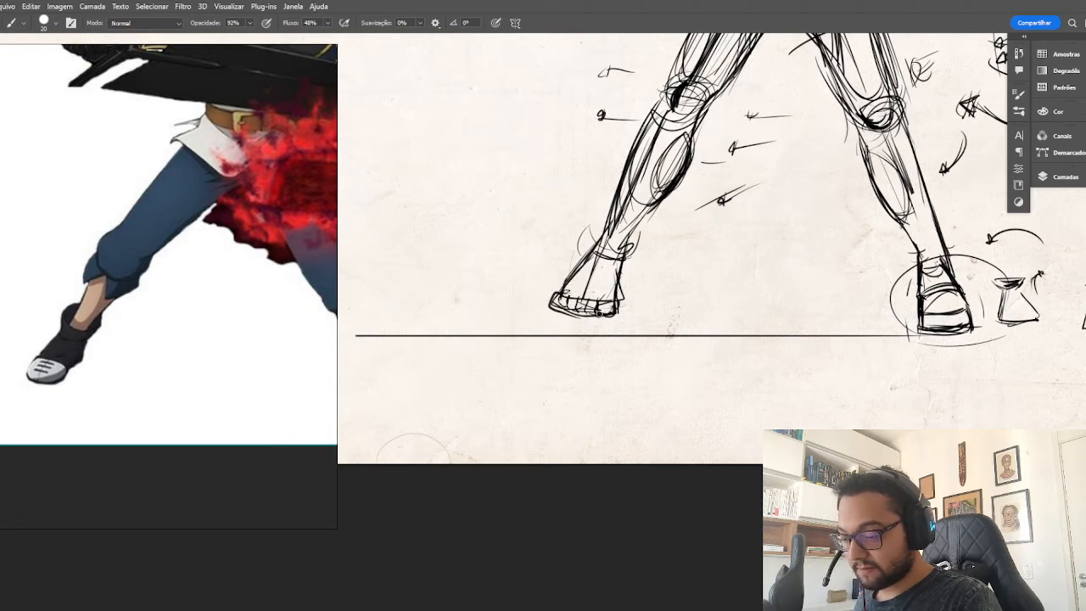
mouse_move(789, 342)
left_mouse_down()
mouse_move(669, 279)
mouse_move(586, 263)
left_mouse_up()
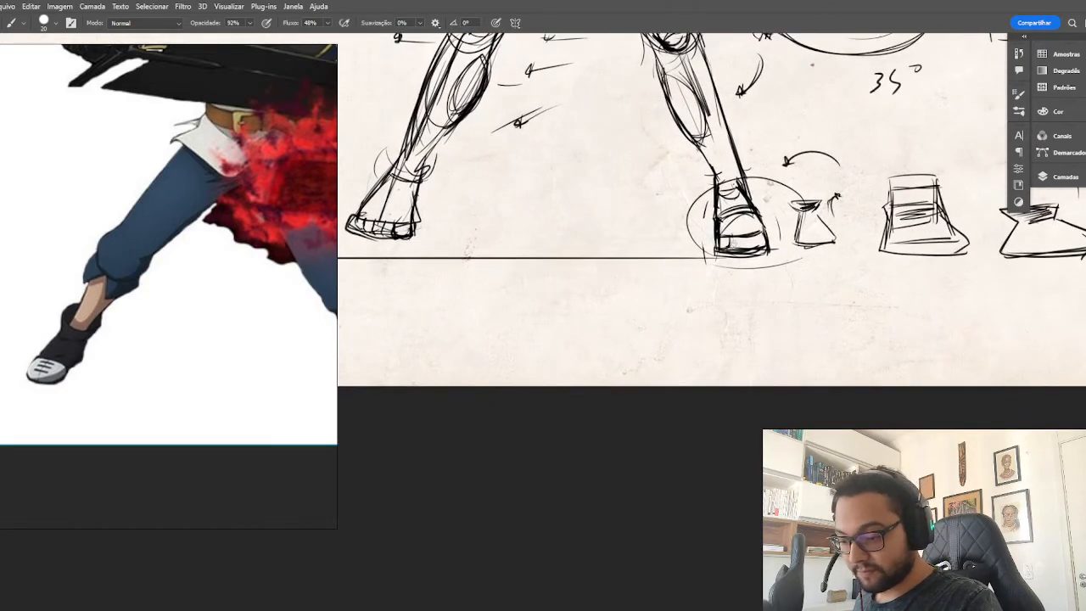
mouse_move(740, 235)
left_mouse_down()
mouse_move(740, 245)
mouse_move(765, 244)
left_mouse_up()
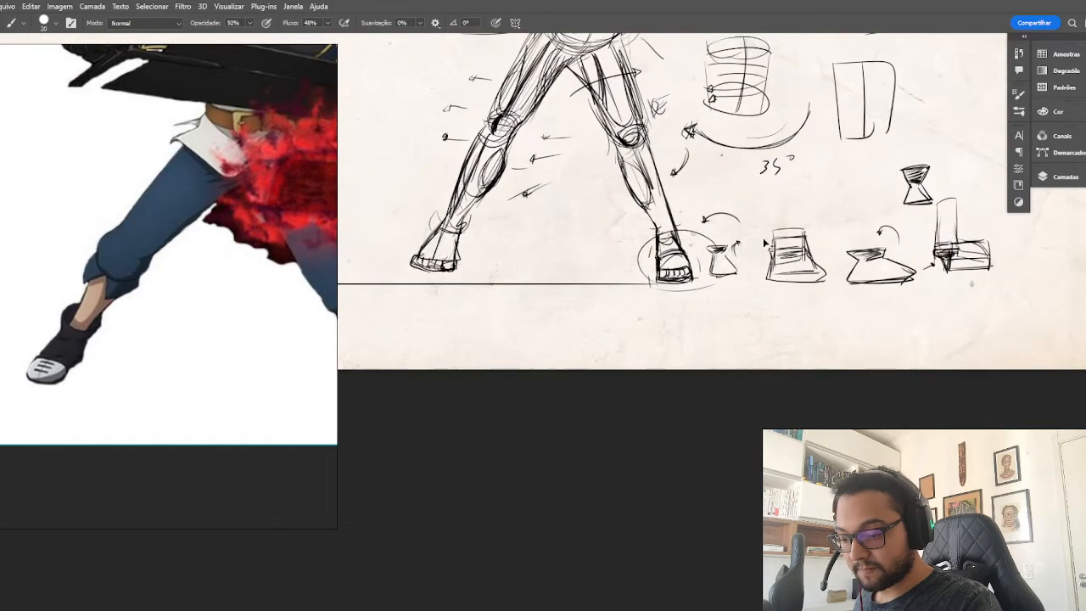
Bring the whole swordsman reference into view and sketch a loose guide arc around the first leg side's shoulder.
key("ctrl+minus")
left_click_drag(659, 106, 705, 310)
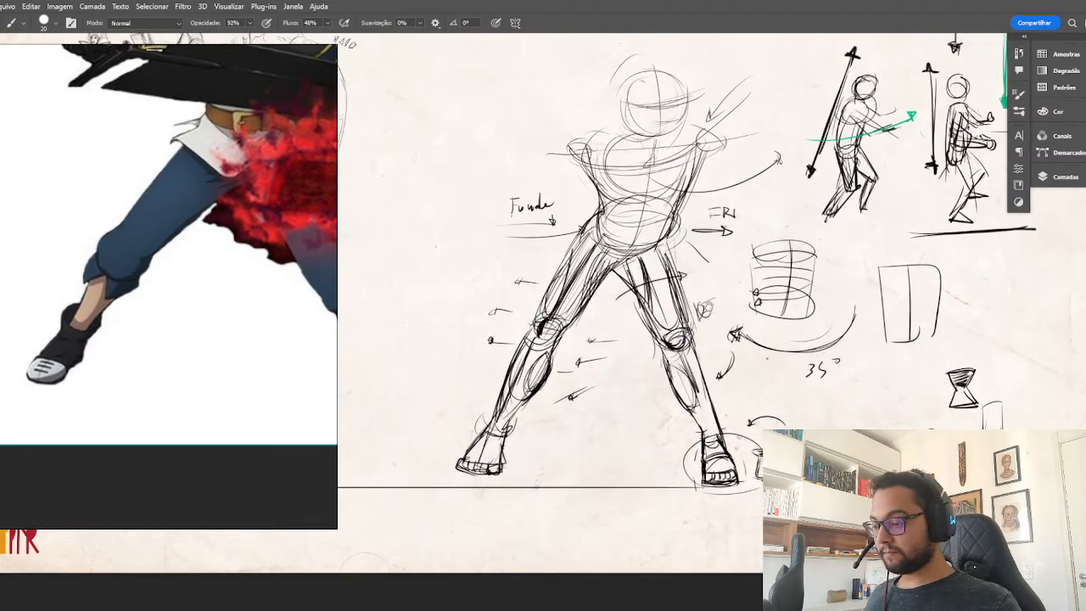
scroll(254, 308, "down", 4)
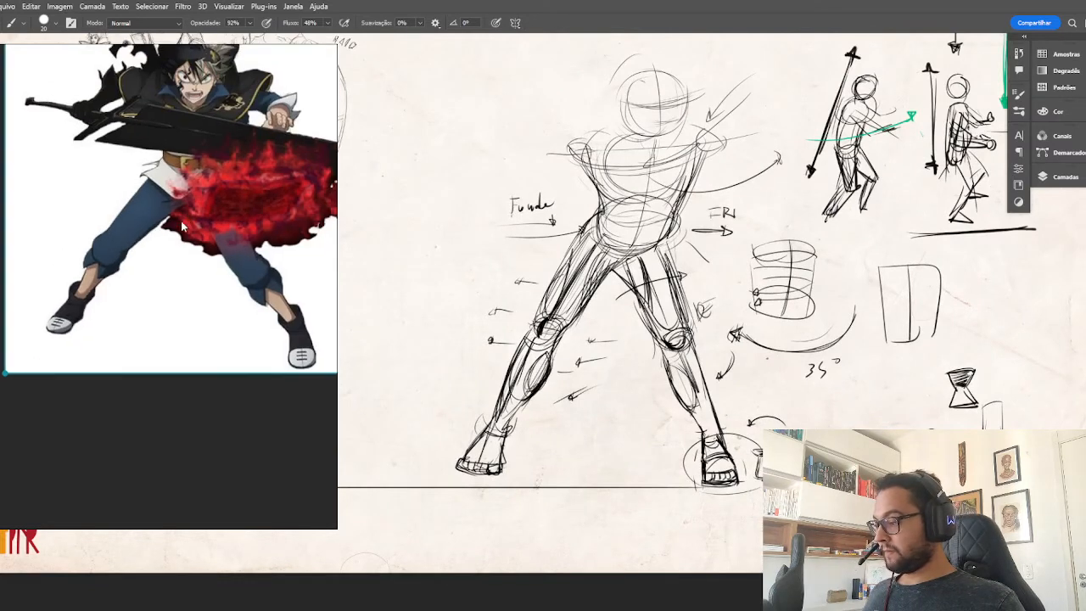
left_click_drag(181, 220, 169, 273)
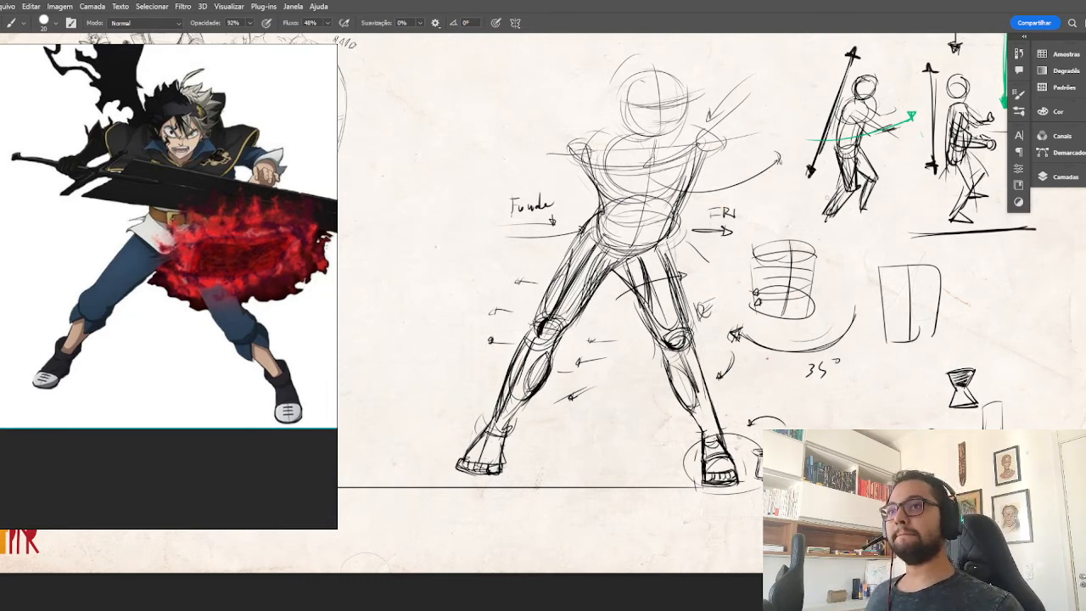
left_click_drag(252, 167, 254, 214)
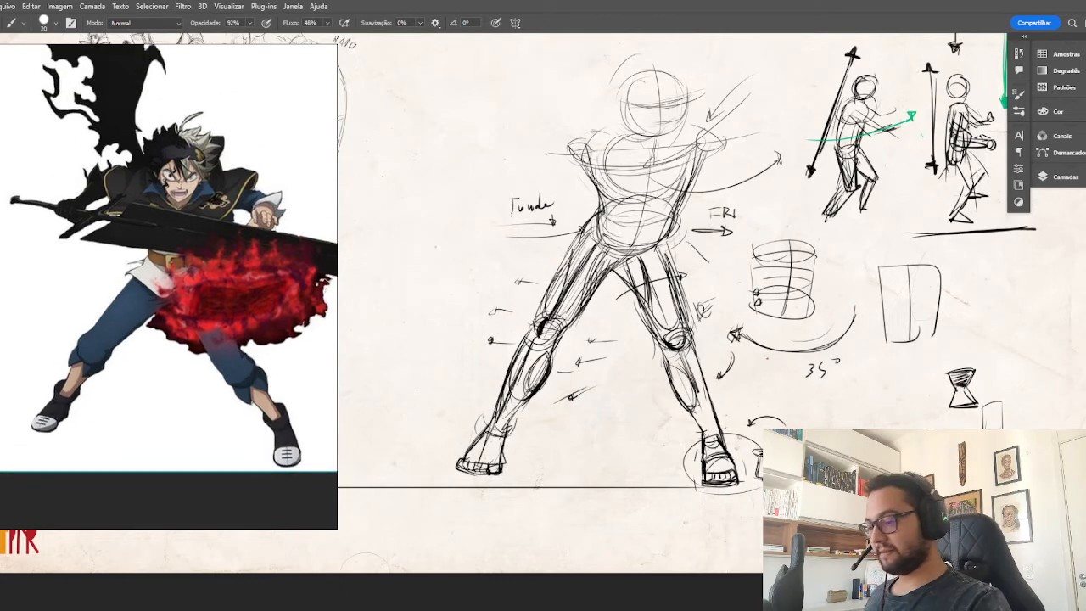
left_click_drag(796, 246, 802, 324)
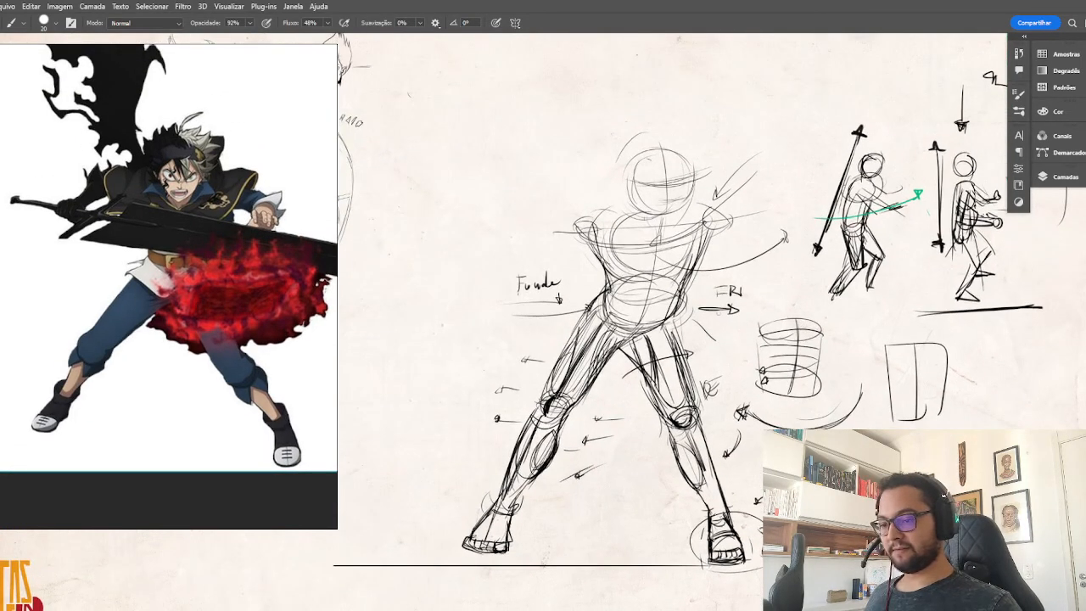
left_click_drag(561, 205, 556, 239)
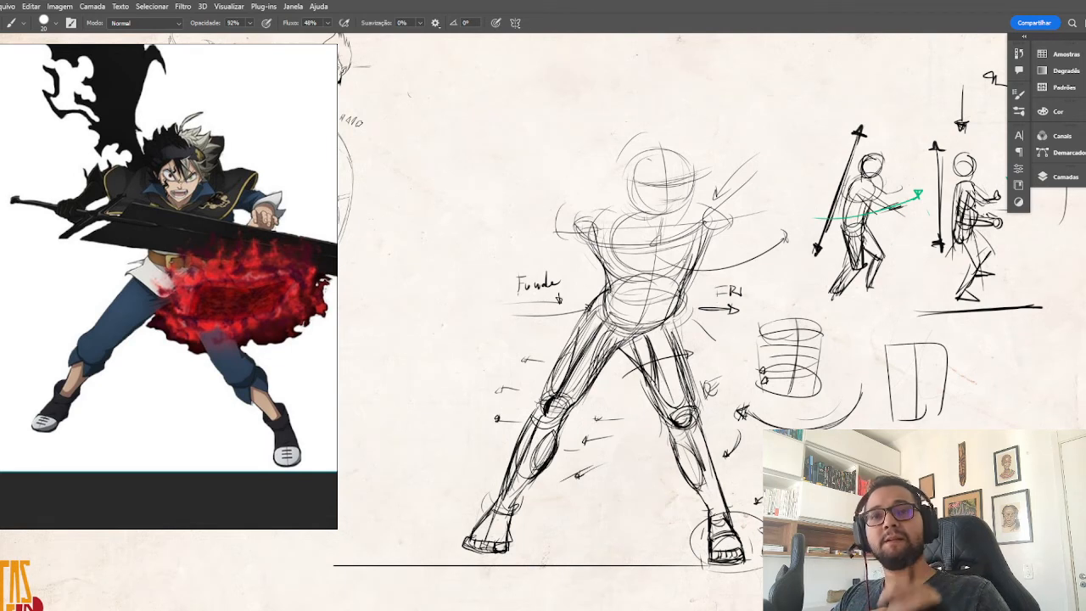
Reinforce both shoulder joints of the action figure and sketch a line across the upper chest connecting them.
mouse_move(584, 207)
left_mouse_down()
mouse_move(578, 229)
mouse_move(601, 257)
mouse_move(593, 234)
mouse_move(610, 212)
left_mouse_up()
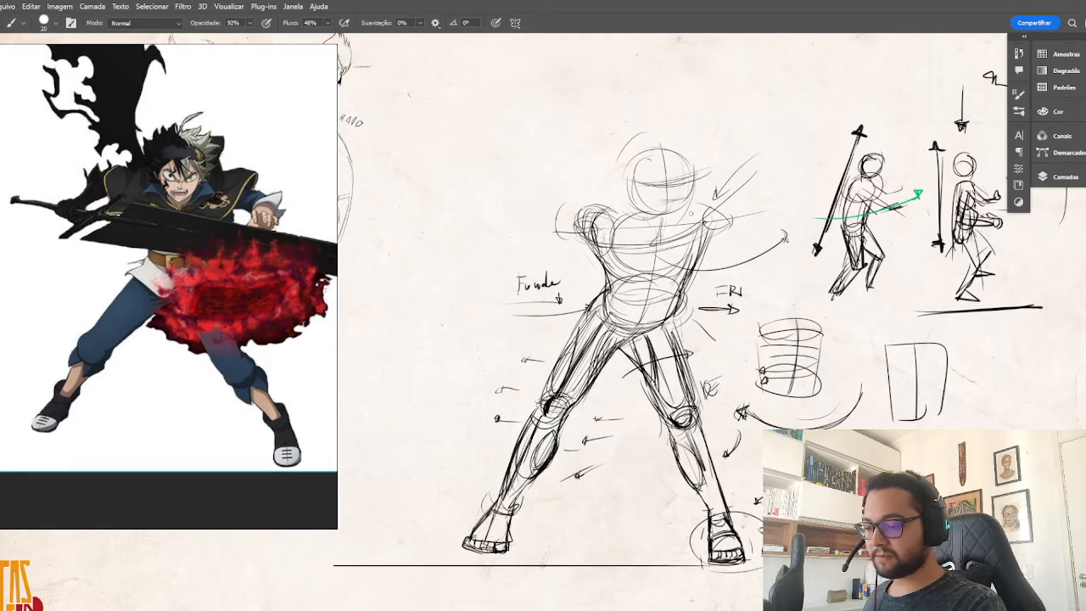
left_click_drag(689, 214, 723, 212)
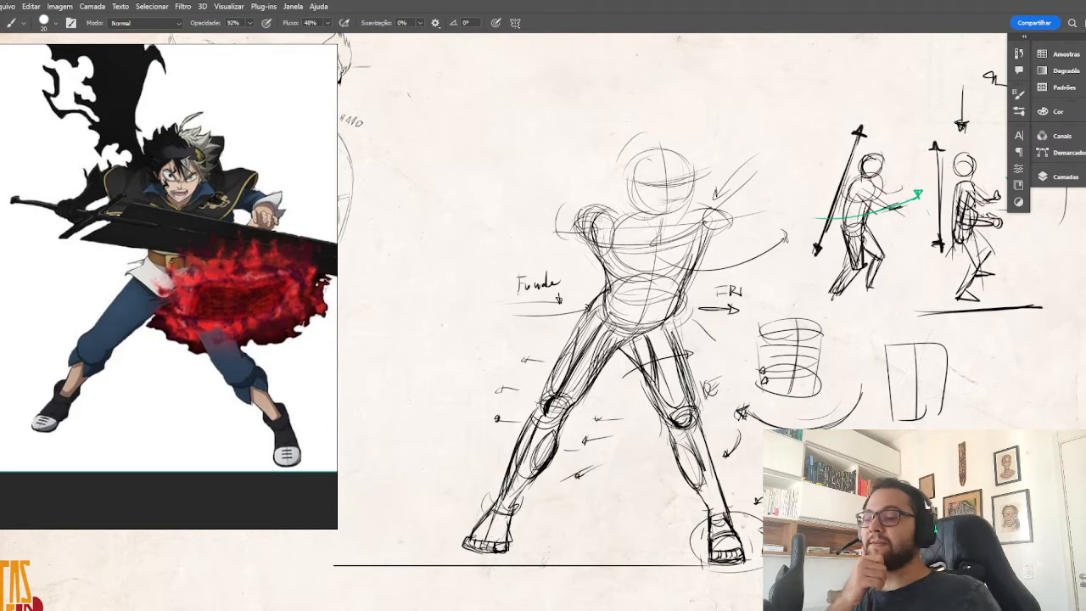
mouse_move(598, 217)
left_mouse_down()
mouse_move(708, 214)
mouse_move(668, 225)
mouse_move(713, 212)
left_mouse_up()
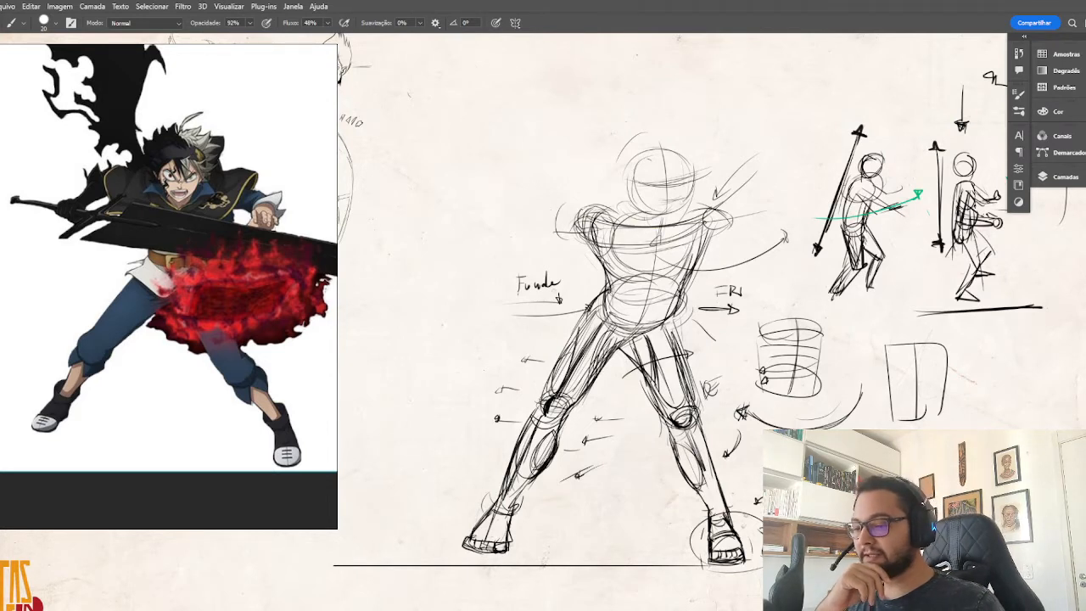
scroll(244, 141, "down", 10)
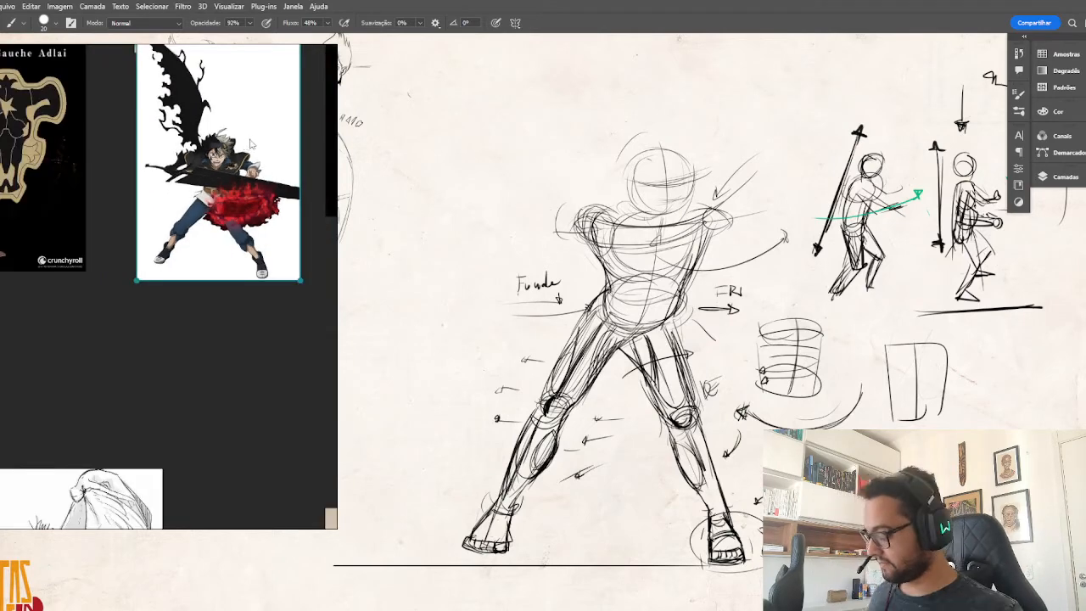
mouse_move(276, 178)
left_mouse_down()
mouse_move(274, 296)
mouse_move(129, 269)
left_mouse_up()
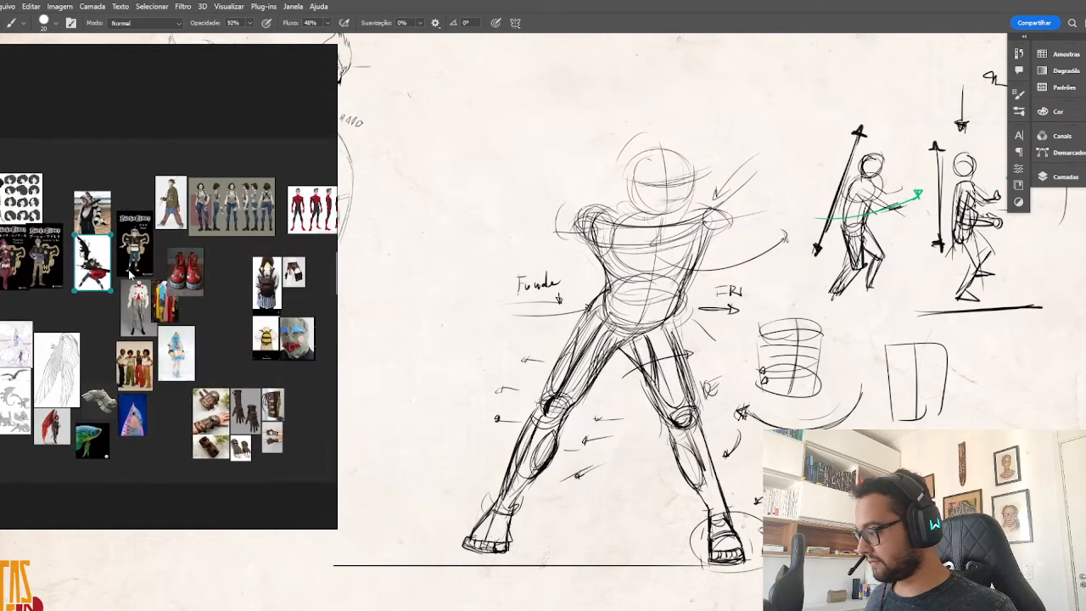
mouse_move(224, 276)
left_mouse_down()
mouse_move(88, 261)
mouse_move(265, 249)
left_mouse_up()
scroll(167, 252, "up", 8)
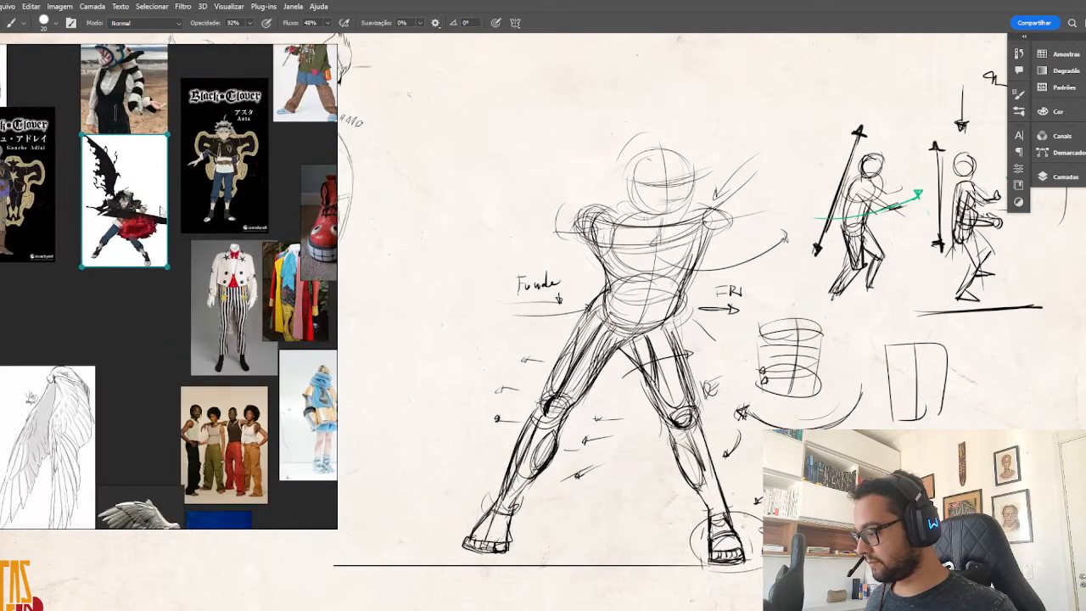
Switch to the Chrome browser, move the reference window out of the way, and search Pinterest for "anatomia".
key("alt+Tab")
key("alt+Tab")
key("alt+Tab")
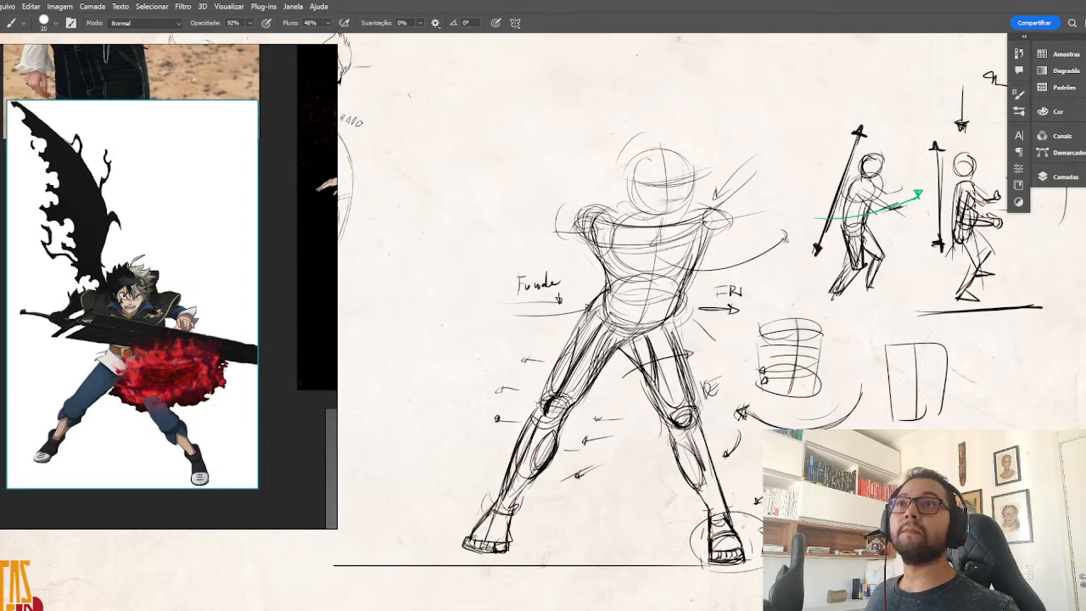
left_click_drag(836, 610, 509, 57)
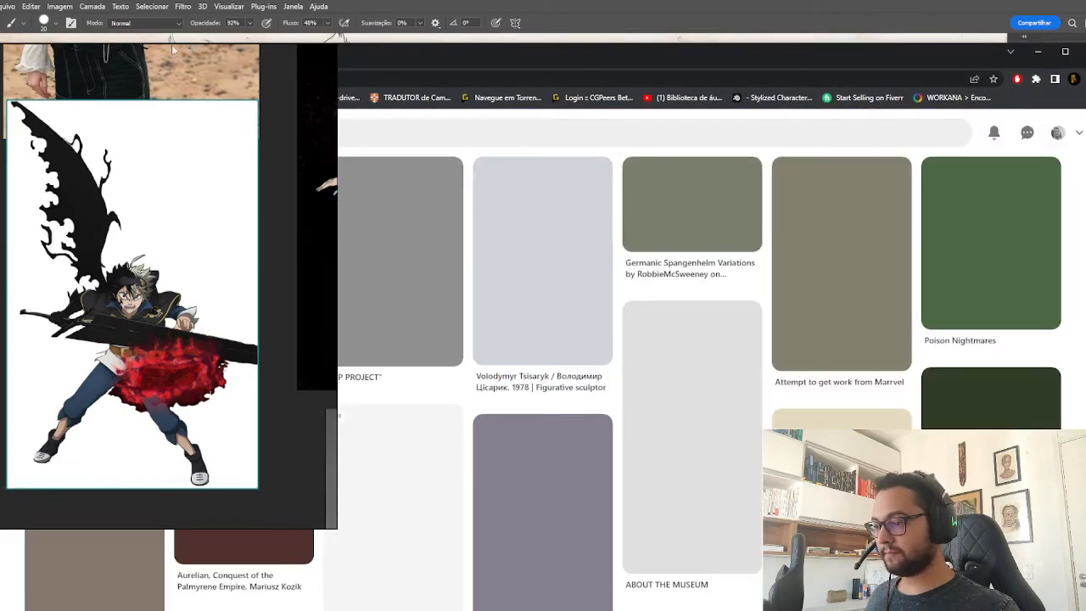
left_click_drag(153, 140, 457, 532)
left_click(276, 134)
type("a")
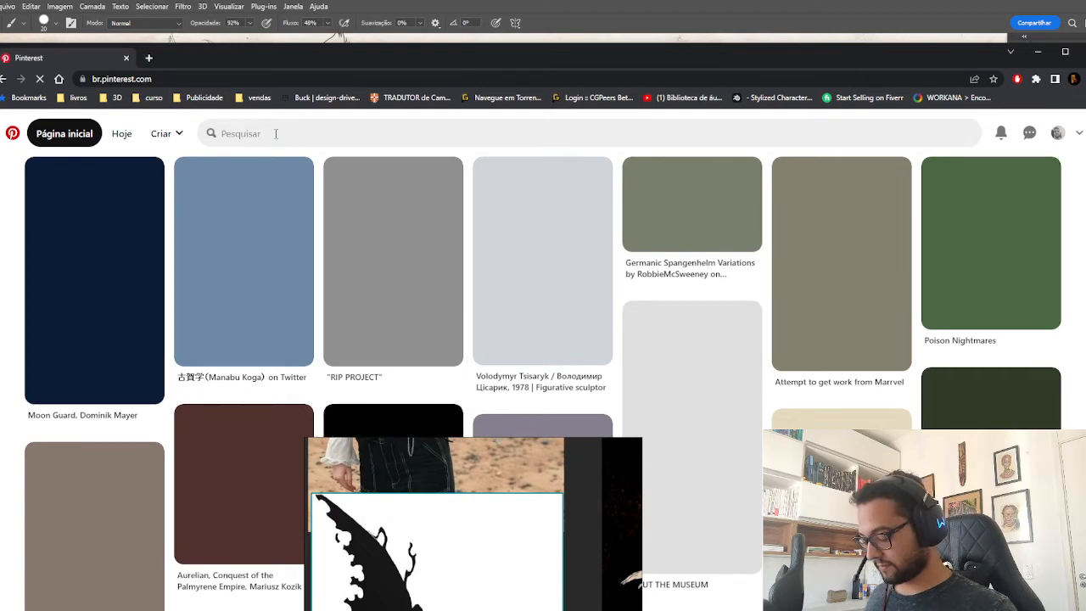
key("space")
scroll(318, 174, "up", 6)
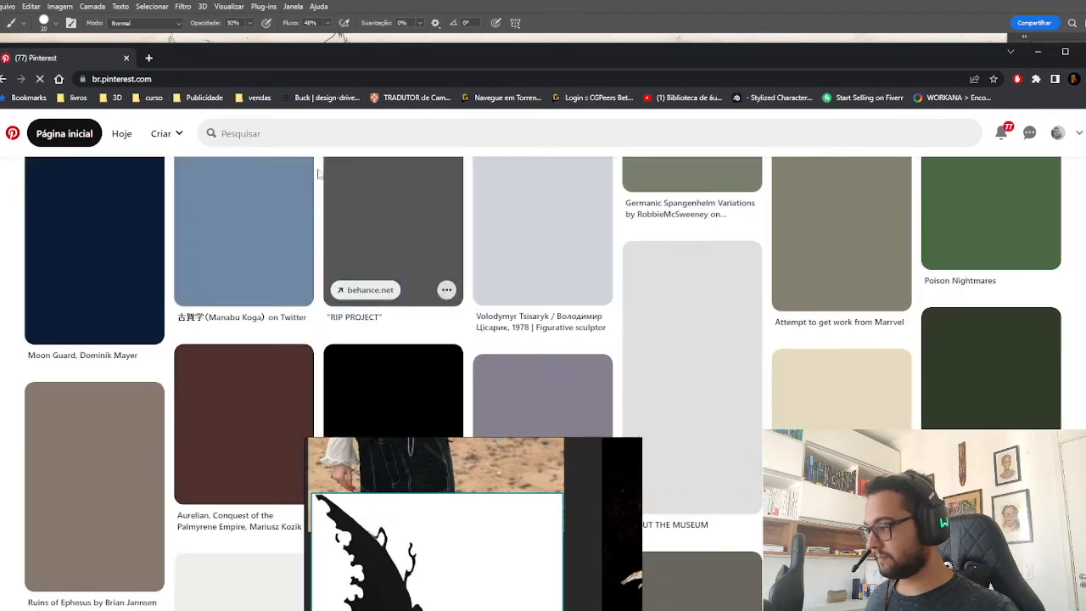
left_click(277, 134)
type("ana")
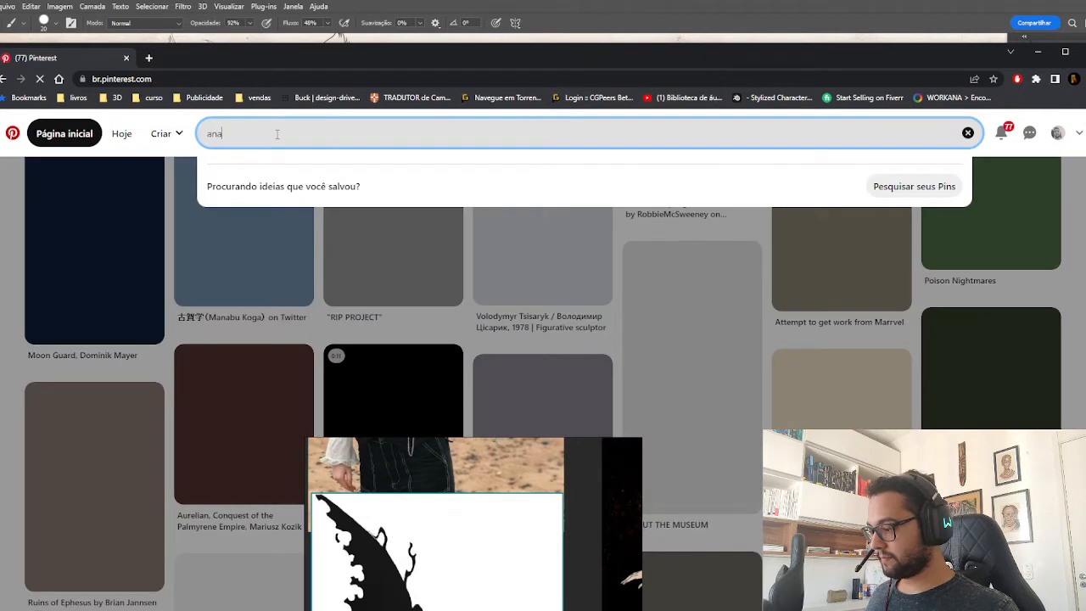
type("tomia")
key("Return")
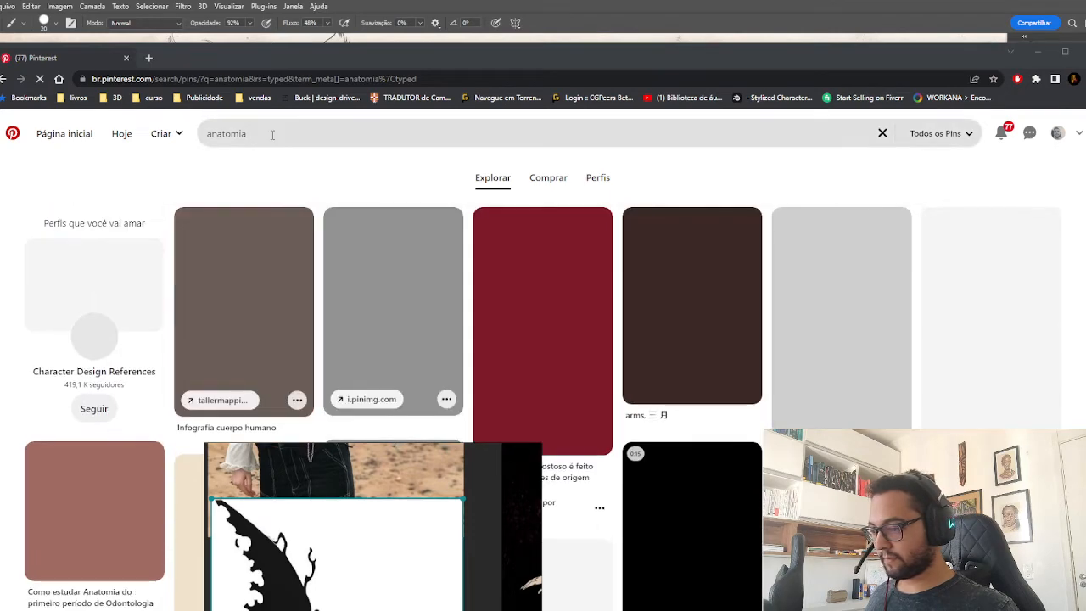
Narrow the Pinterest search to "anatomia desenho" and browse the suggested drawing pins.
left_click(272, 134)
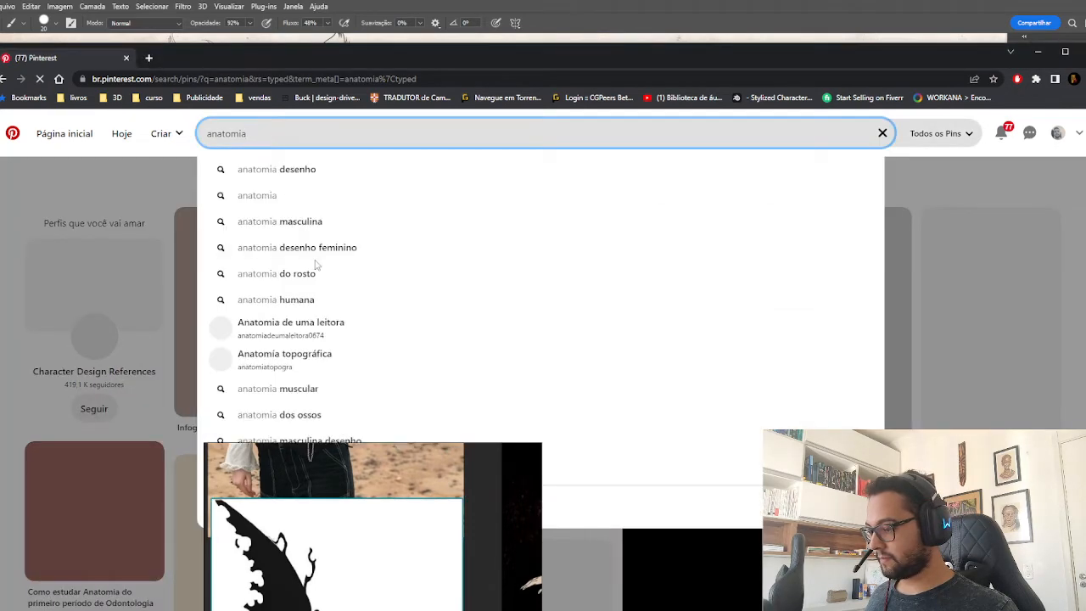
left_click(307, 170)
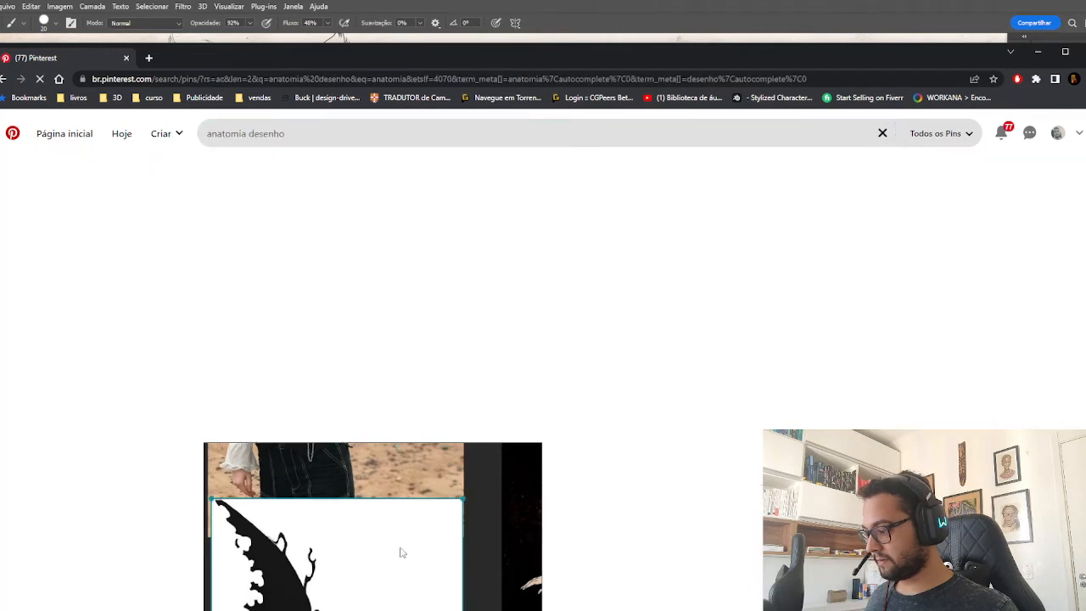
scroll(405, 330, "down", 4)
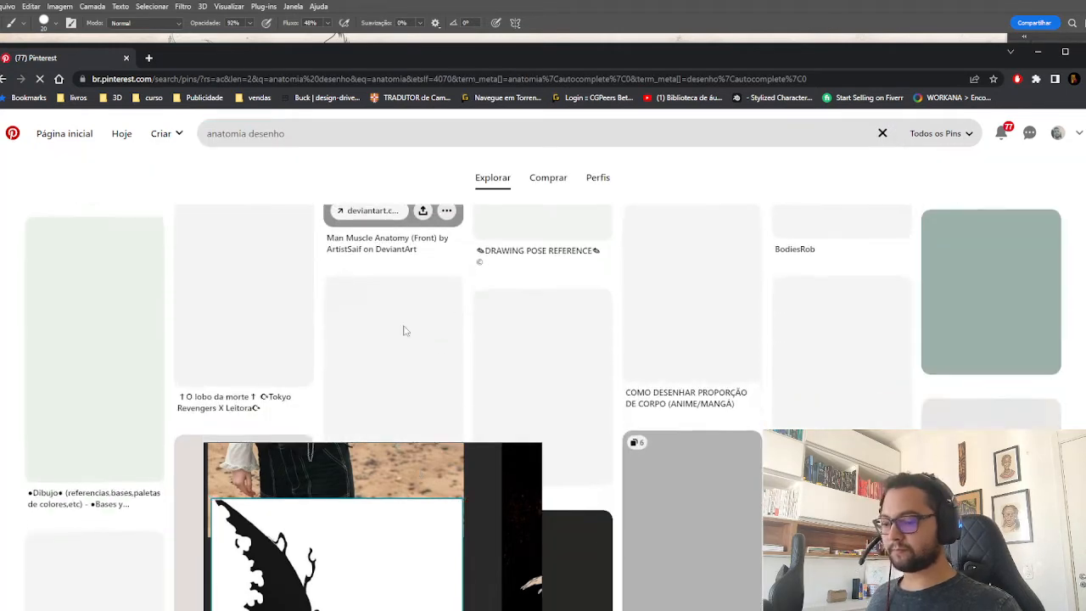
scroll(407, 335, "up", 4)
left_click_drag(482, 569, 427, 603)
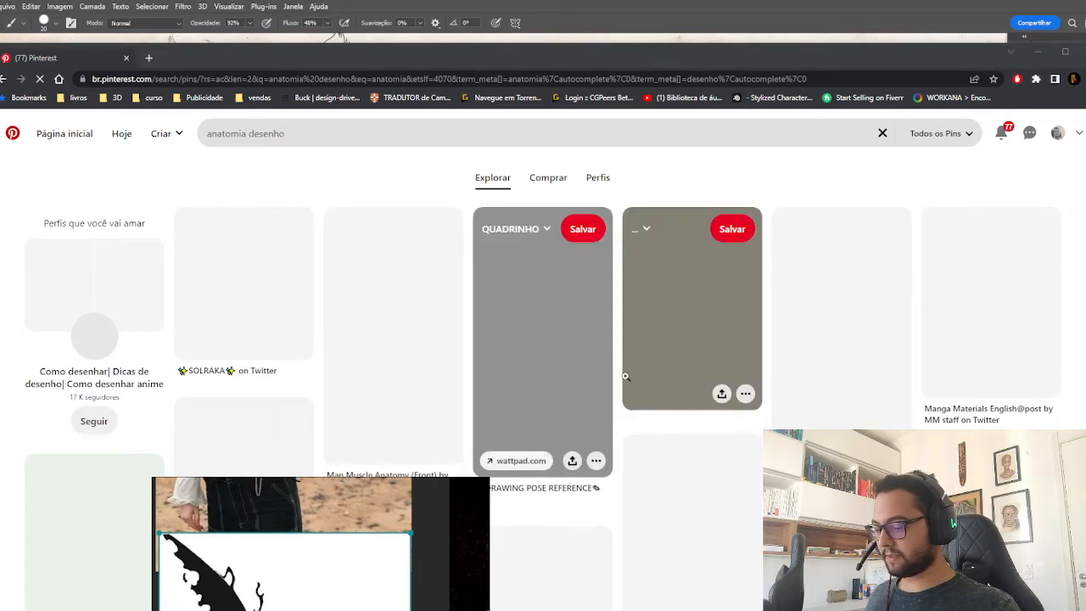
scroll(625, 375, "down", 3)
scroll(625, 375, "down", 10)
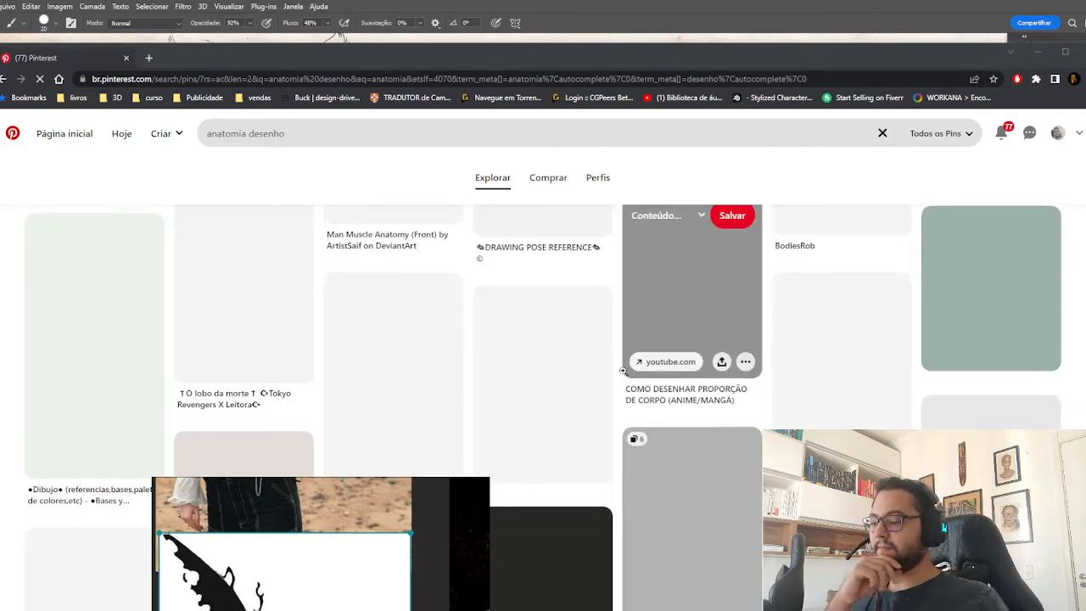
scroll(602, 378, "down", 10)
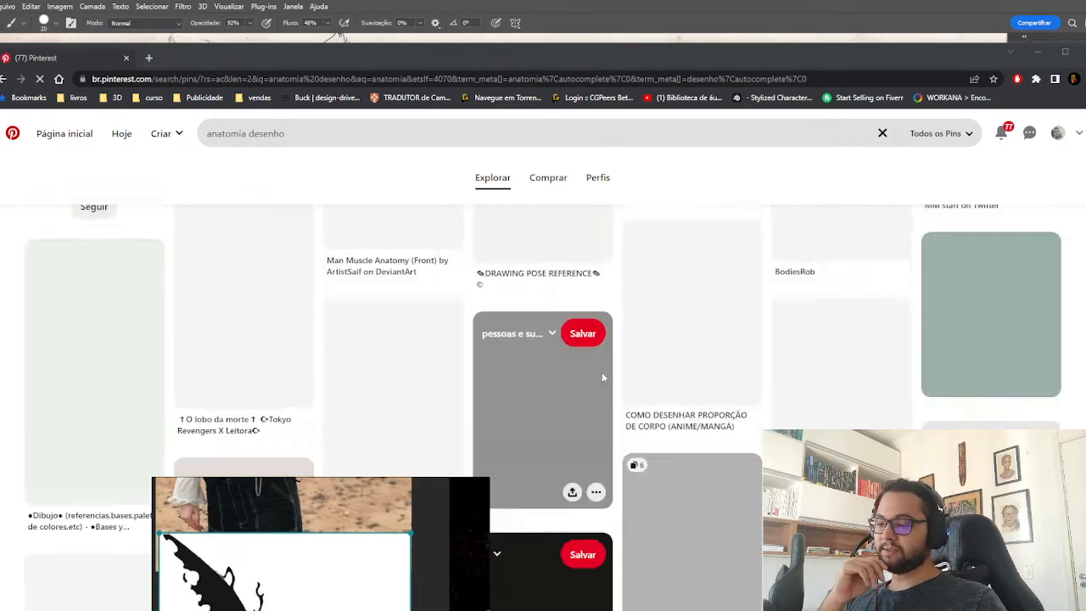
Refine the search to "anatomia desenho masculino" and open one of the resulting pins in a new tab.
left_click(293, 132)
left_click(293, 132)
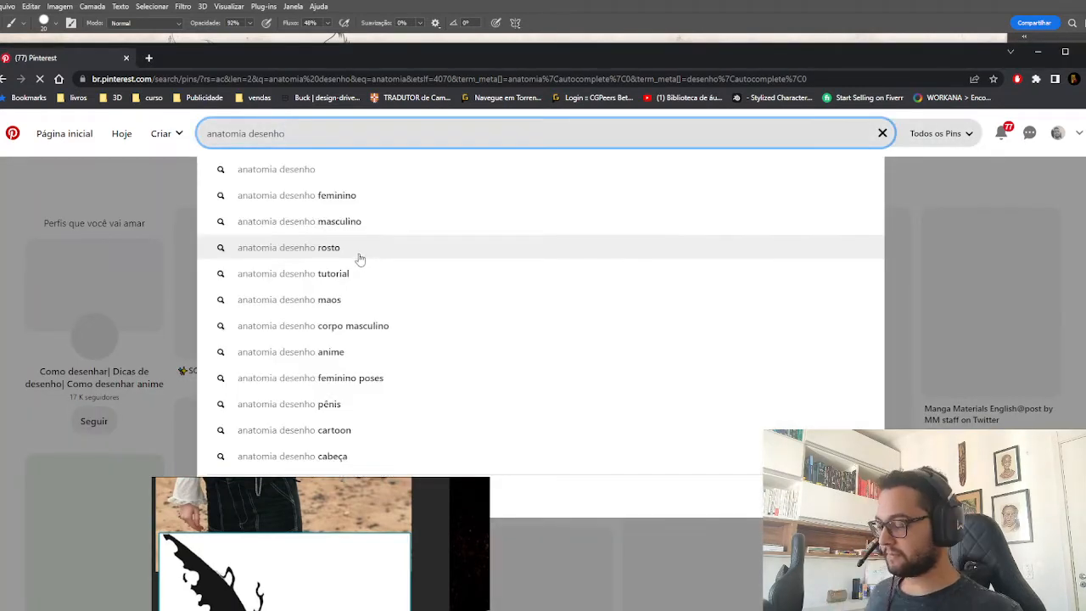
left_click(323, 222)
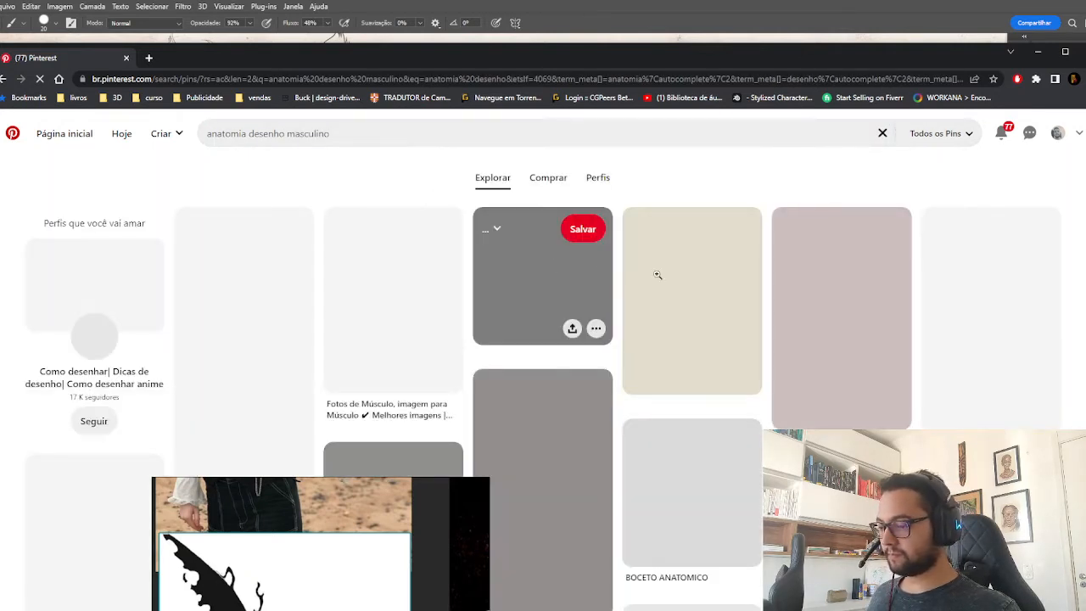
right_click(657, 274)
left_click(687, 287)
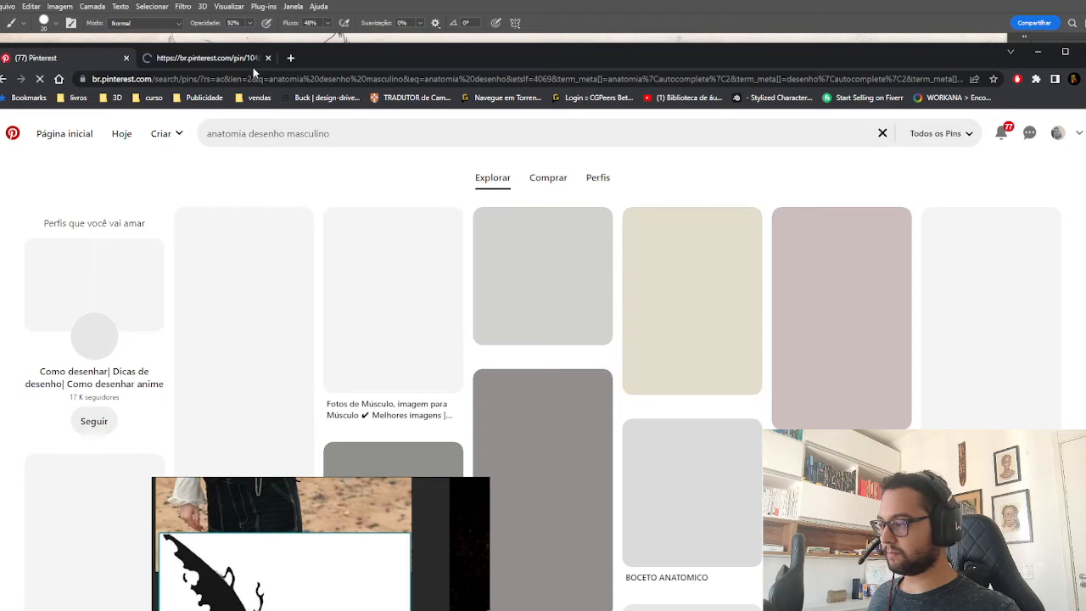
left_click(204, 57)
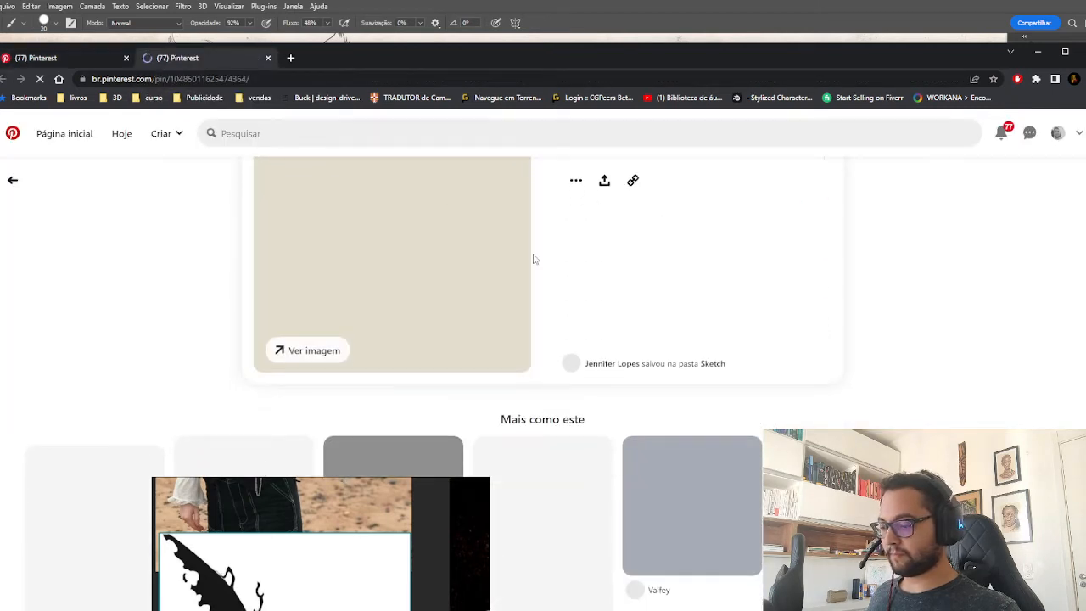
Return to the male anatomy results, skim them, and close both Pinterest tabs.
left_click(89, 59)
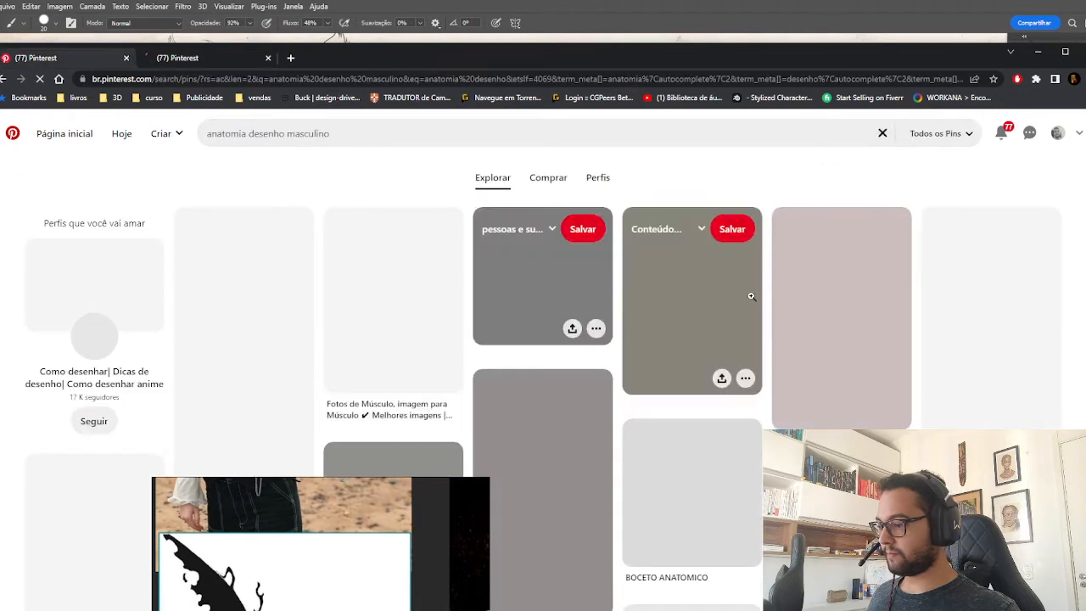
scroll(748, 293, "down", 3)
scroll(749, 293, "up", 3)
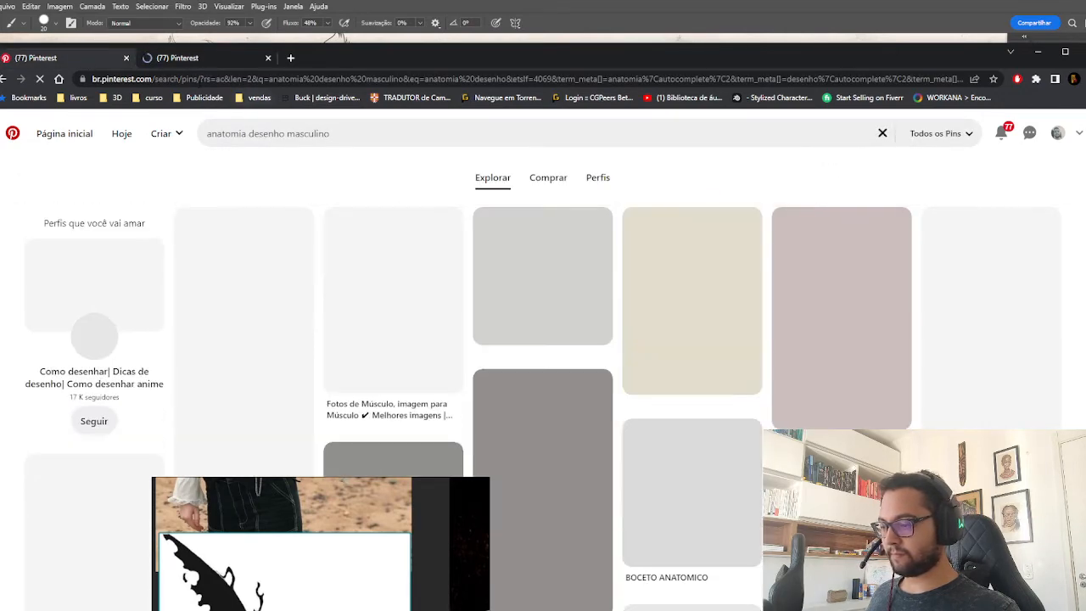
left_click(126, 57)
left_click(125, 59)
Look through the character, costume, wing and creature images on the reference board.
left_click_drag(402, 539, 321, 134)
scroll(311, 215, "down", 5)
scroll(309, 204, "down", 3)
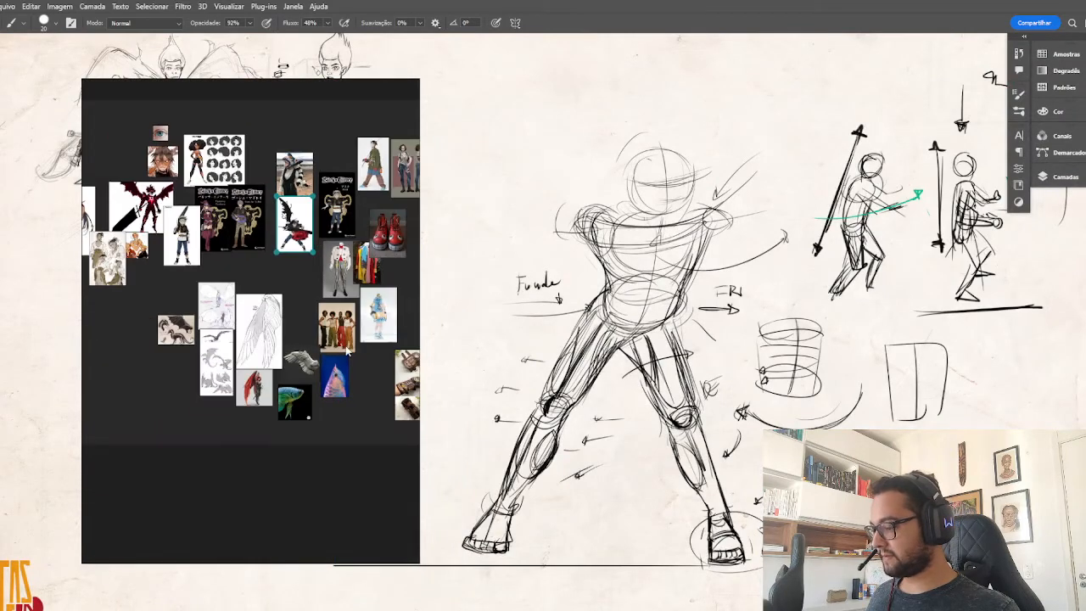
left_click_drag(352, 360, 209, 371)
scroll(323, 307, "up", 4)
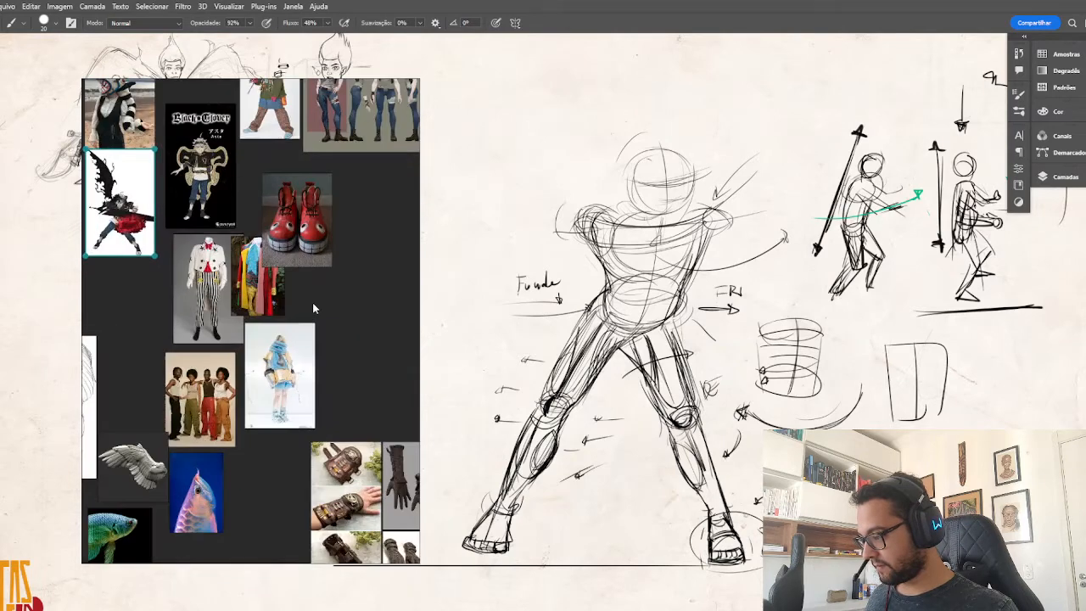
scroll(283, 326, "up", 3)
left_click_drag(206, 347, 425, 335)
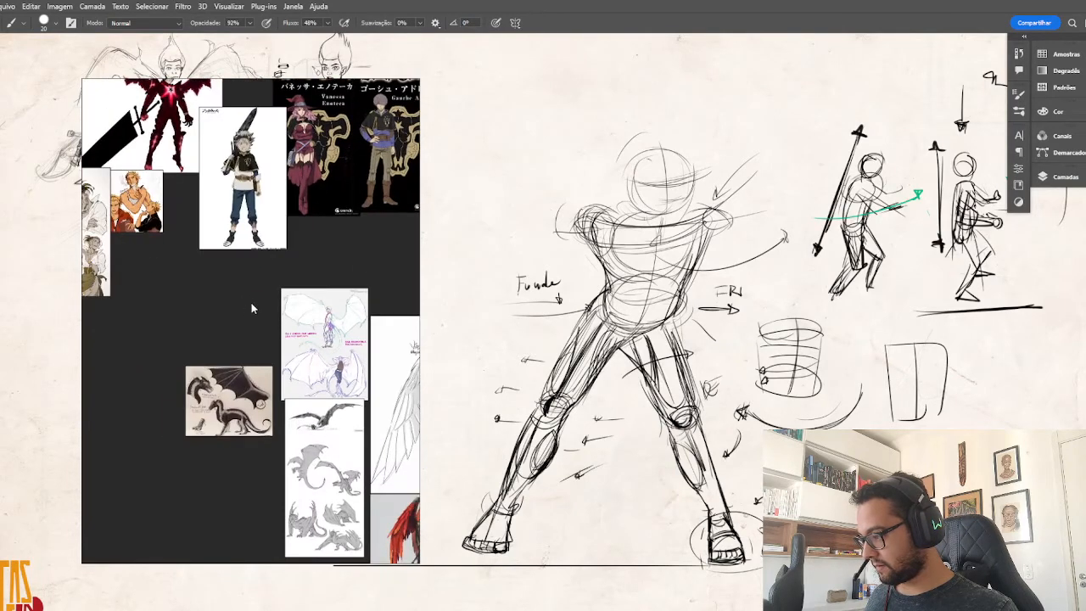
scroll(264, 283, "up", 2)
left_click_drag(373, 218, 196, 351)
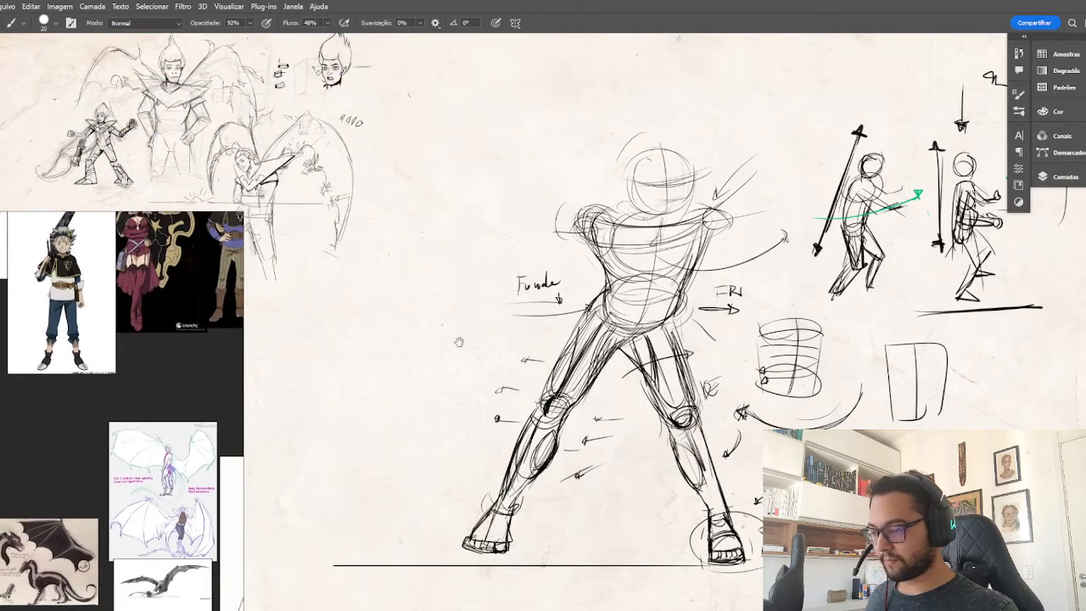
Bring an empty area of the sheet into view and frame the swordsman reference beside it in a widened window.
left_click_drag(458, 341, 750, 283)
scroll(690, 365, "up", 4)
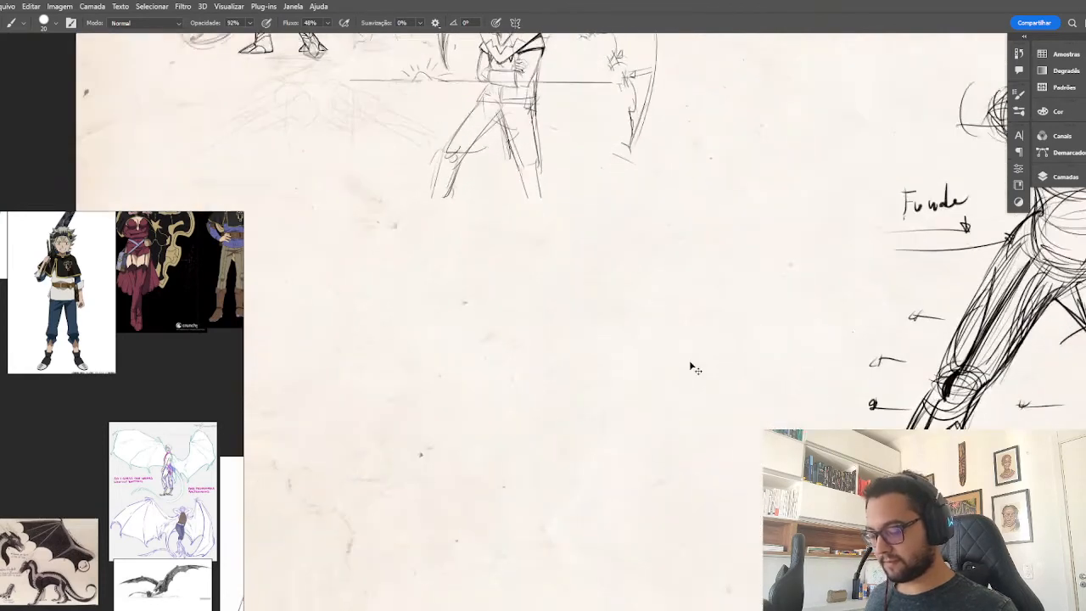
key("ctrl+plus")
left_click_drag(677, 372, 724, 278)
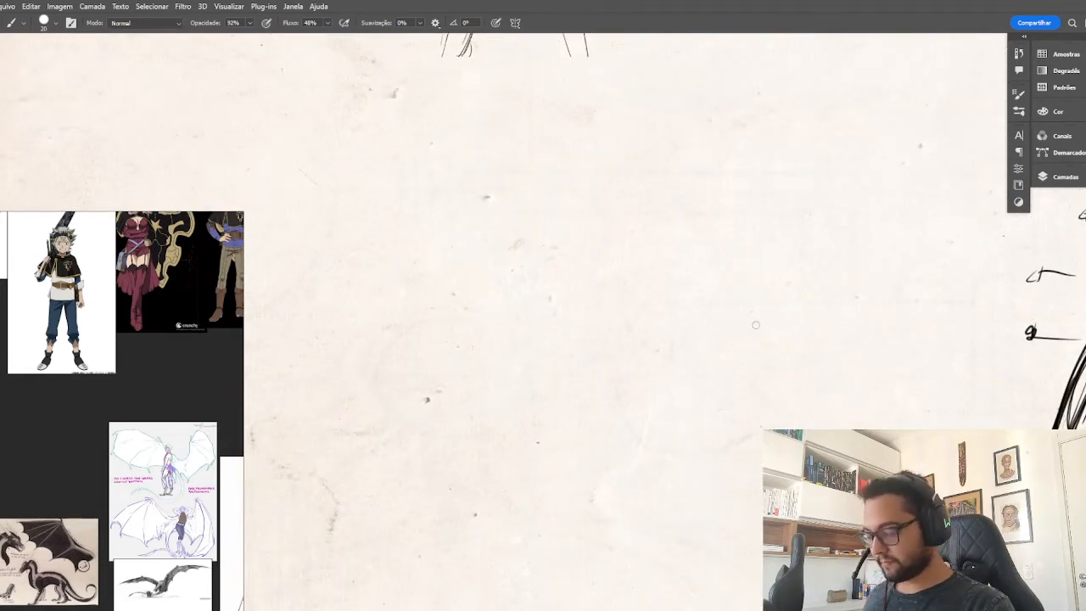
scroll(121, 383, "down", 6)
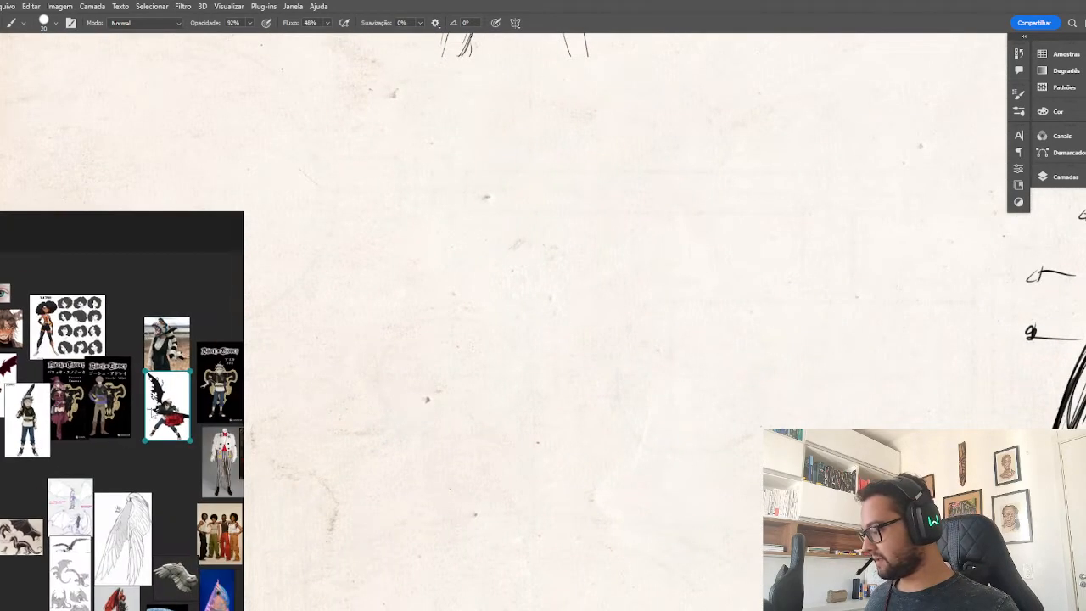
double_click(166, 397)
scroll(105, 517, "up", 3)
left_click_drag(103, 517, 254, 265)
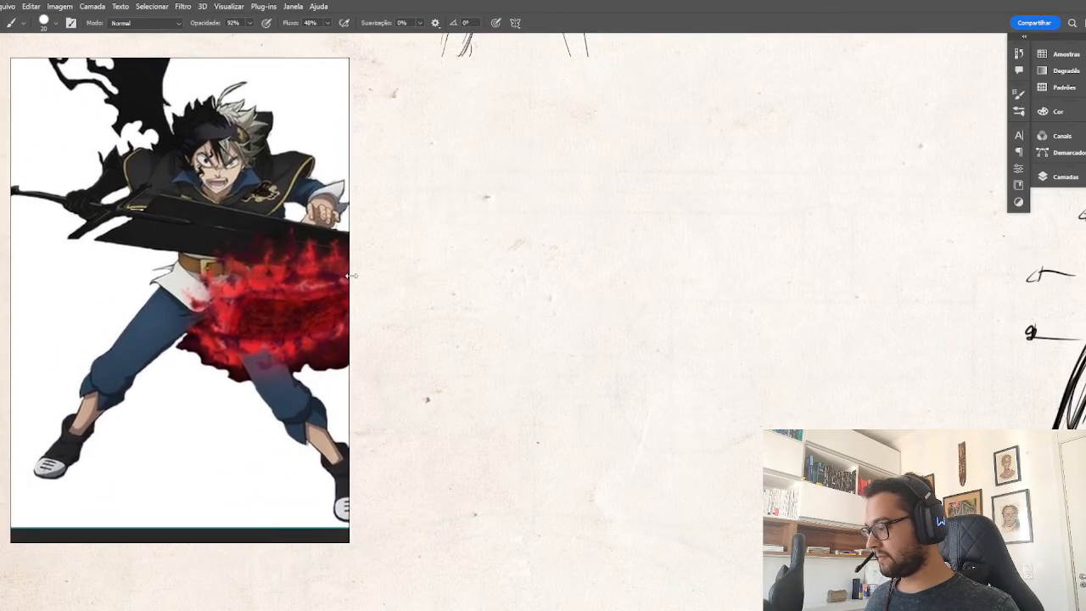
left_click_drag(349, 276, 422, 279)
scroll(238, 284, "down", 1)
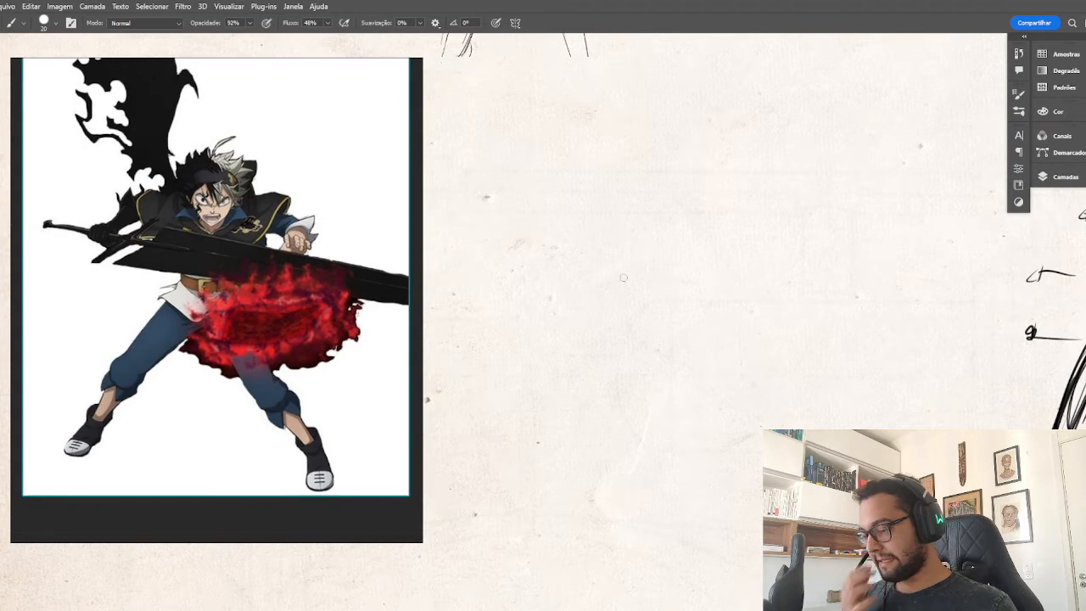
Sketch a bowl-shaped rib cage with a curved chest line and a rounded abdomen beneath it in the empty area.
mouse_move(548, 222)
left_mouse_down()
mouse_move(692, 227)
mouse_move(624, 267)
mouse_move(691, 229)
mouse_move(556, 255)
mouse_move(581, 291)
mouse_move(626, 284)
left_mouse_up()
mouse_move(684, 233)
left_mouse_down()
mouse_move(680, 269)
mouse_move(662, 290)
left_mouse_up()
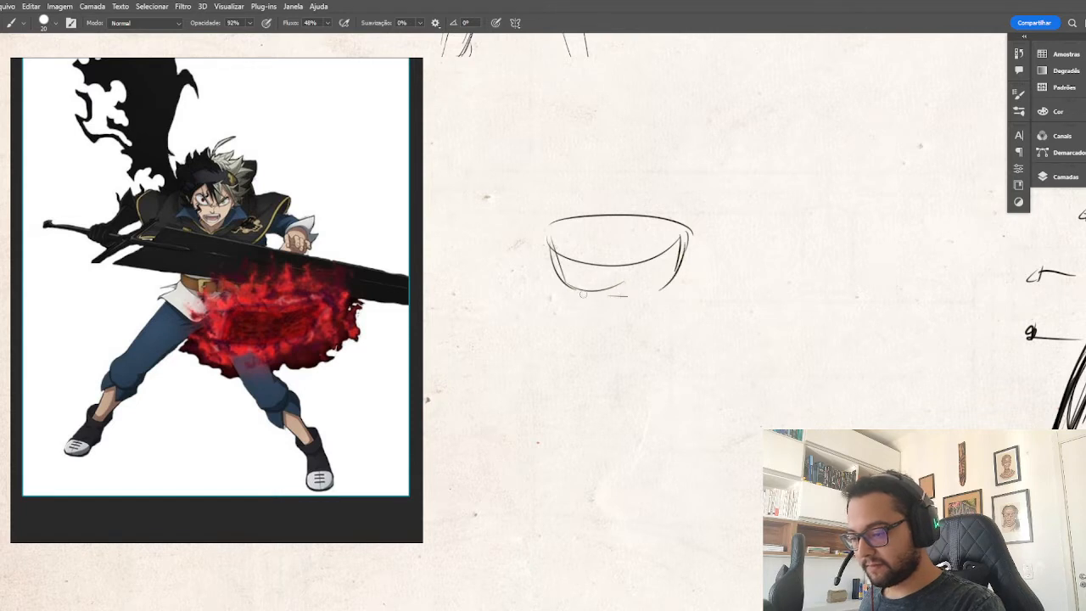
mouse_move(574, 306)
left_mouse_down()
mouse_move(659, 302)
mouse_move(652, 343)
mouse_move(570, 298)
mouse_move(581, 339)
left_mouse_up()
mouse_move(577, 339)
left_mouse_down()
mouse_move(655, 324)
mouse_move(654, 343)
left_mouse_up()
Add the chest's centre line and pectoral curves, and mark the abdominal muscle divisions on the torso study.
left_click_drag(617, 228, 619, 271)
mouse_move(621, 271)
left_mouse_down()
mouse_move(665, 262)
mouse_move(642, 277)
left_mouse_up()
mouse_move(565, 270)
left_mouse_down()
mouse_move(609, 238)
mouse_move(612, 266)
left_mouse_up()
mouse_move(617, 240)
left_mouse_down()
mouse_move(618, 268)
mouse_move(660, 271)
left_mouse_up()
left_click_drag(589, 279, 609, 334)
left_click_drag(642, 285, 627, 326)
mouse_move(617, 283)
left_mouse_down()
mouse_move(616, 328)
mouse_move(630, 293)
mouse_move(631, 309)
left_mouse_up()
left_click_drag(628, 316, 611, 321)
Draw the round shoulder joints, the neck cylinder and the sloping trapezius lines on top of the torso study.
mouse_move(681, 248)
left_mouse_down()
mouse_move(665, 211)
mouse_move(697, 246)
left_mouse_up()
left_click_drag(560, 215, 597, 202)
mouse_move(670, 217)
left_mouse_down()
mouse_move(627, 200)
mouse_move(597, 214)
left_mouse_up()
left_click_drag(626, 188, 632, 219)
left_click_drag(597, 215, 633, 209)
mouse_move(594, 209)
left_mouse_down()
mouse_move(627, 202)
mouse_move(594, 190)
mouse_move(628, 181)
left_mouse_up()
Sketch both upper arms as simple tapered forms angling outward from the torso's shoulder joints.
left_click_drag(689, 241, 712, 312)
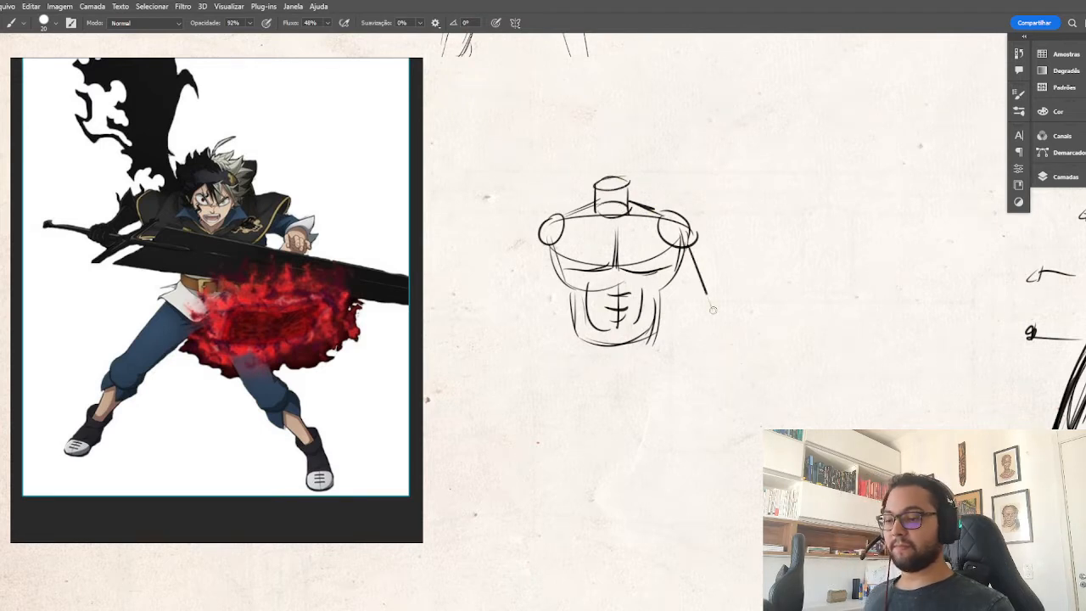
left_click_drag(684, 268, 715, 313)
left_click_drag(692, 239, 718, 305)
left_click_drag(547, 231, 514, 298)
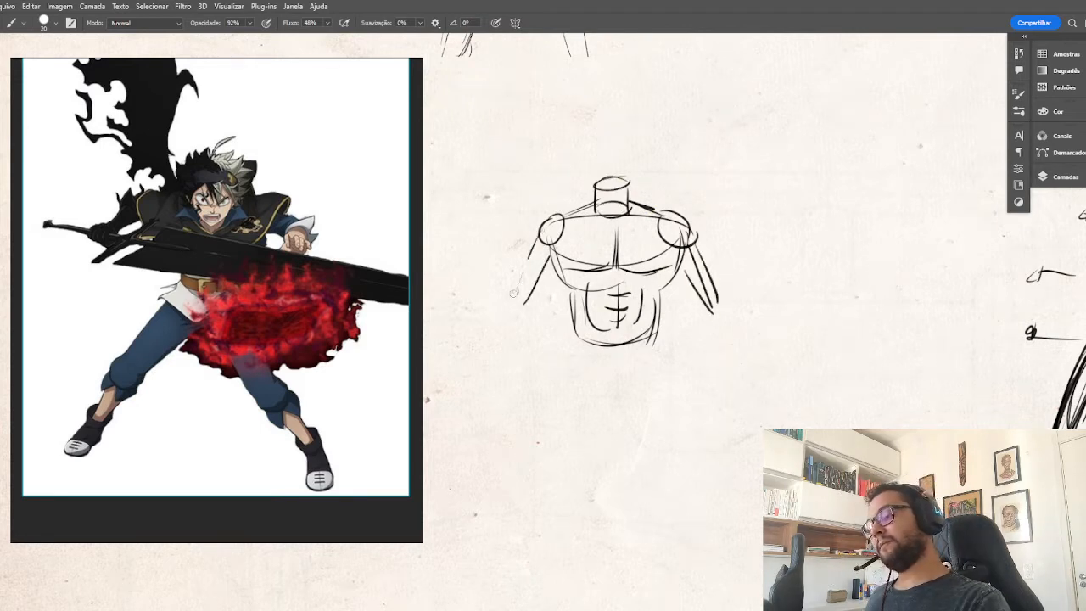
left_click_drag(528, 260, 509, 302)
left_click_drag(543, 229, 504, 297)
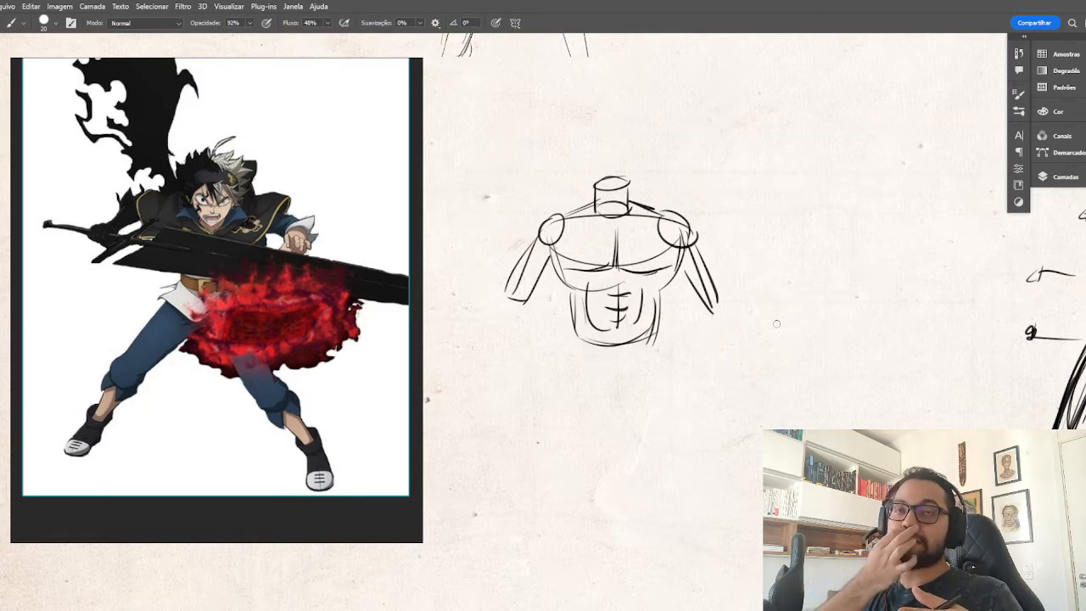
Draw a curved arrow from the torso's shoulder slope toward the empty area beside it.
left_click_drag(759, 376, 768, 291)
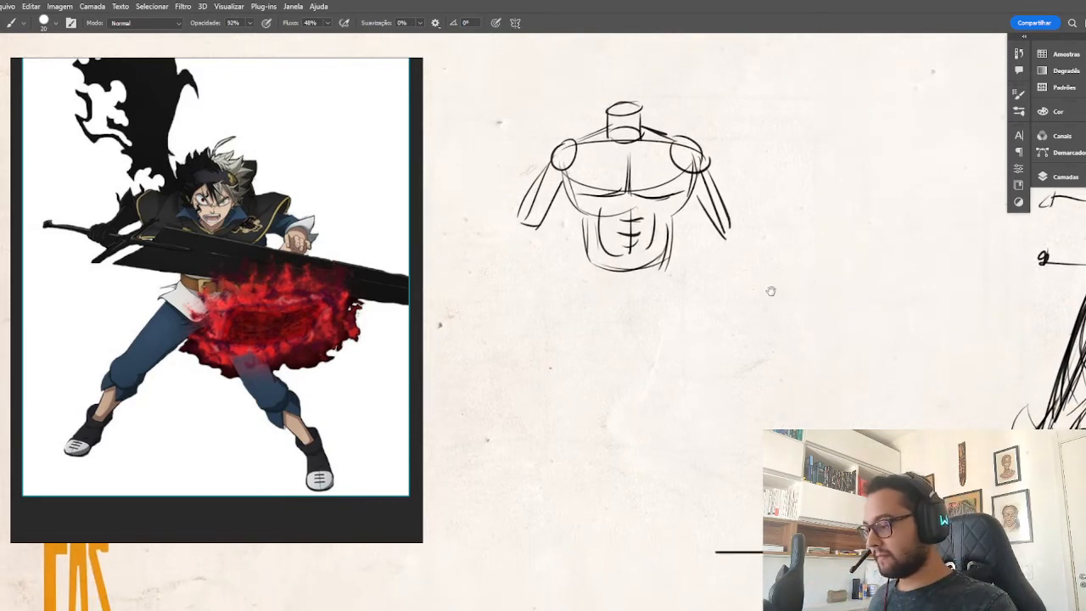
left_click_drag(750, 376, 769, 323)
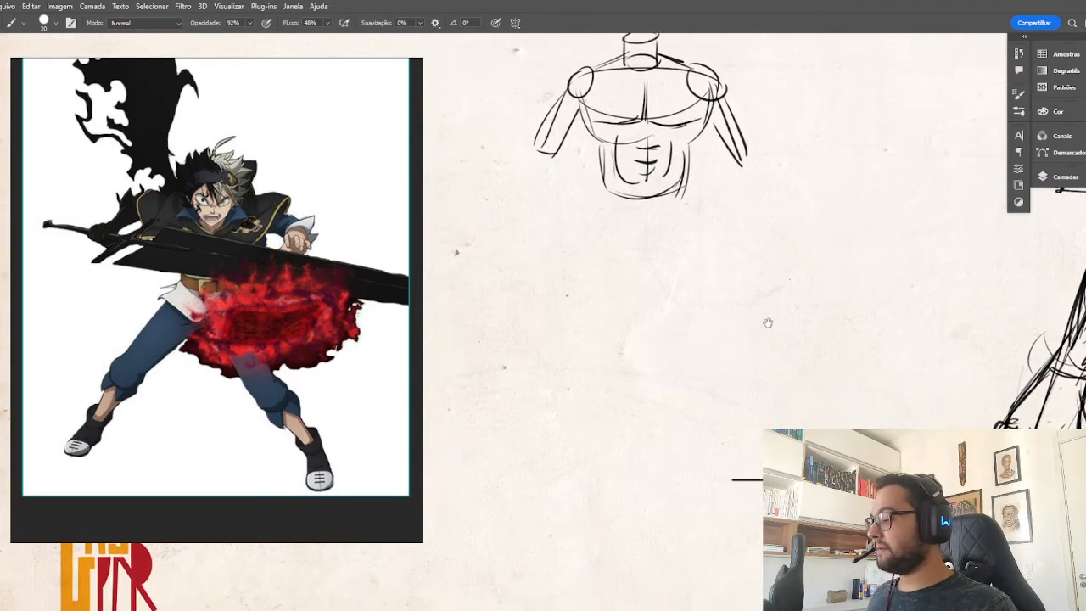
mouse_move(683, 149)
left_mouse_down()
mouse_move(638, 260)
mouse_move(560, 252)
left_mouse_up()
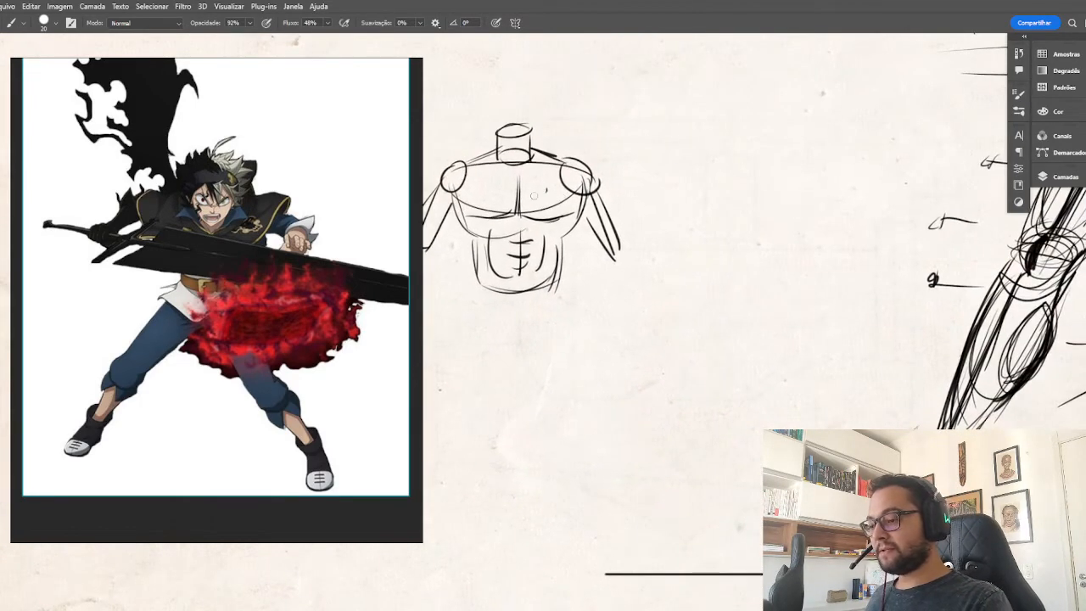
mouse_move(535, 168)
left_mouse_down()
mouse_move(666, 157)
mouse_move(672, 175)
mouse_move(680, 170)
left_mouse_up()
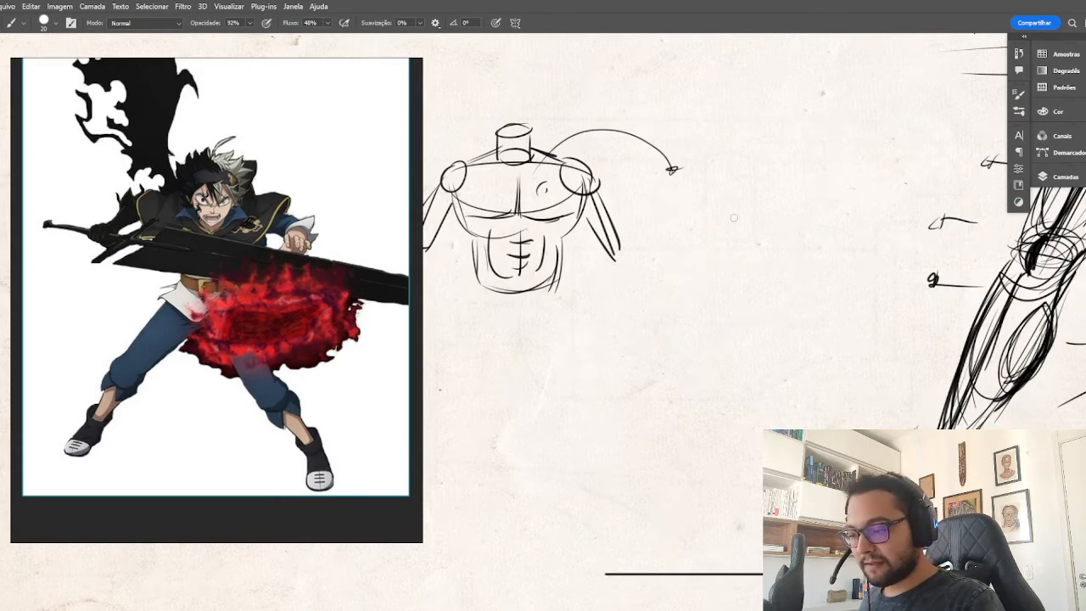
Start a second torso study seen from above with an arched shoulder line and a neck cylinder crossing it.
mouse_move(664, 192)
left_mouse_down()
mouse_move(710, 185)
mouse_move(657, 202)
mouse_move(790, 204)
left_mouse_up()
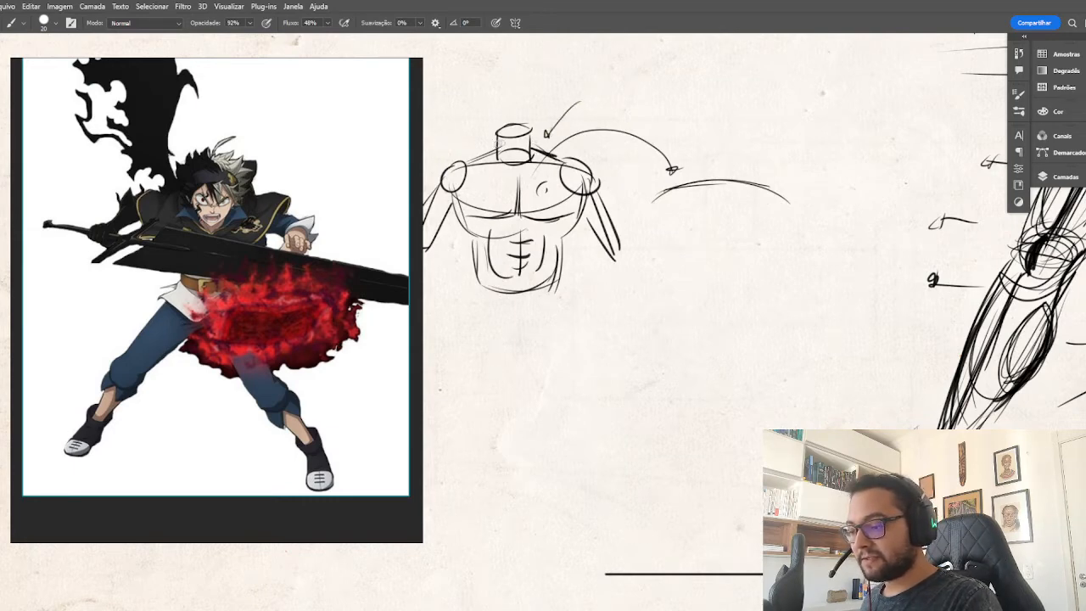
left_click_drag(502, 144, 466, 161)
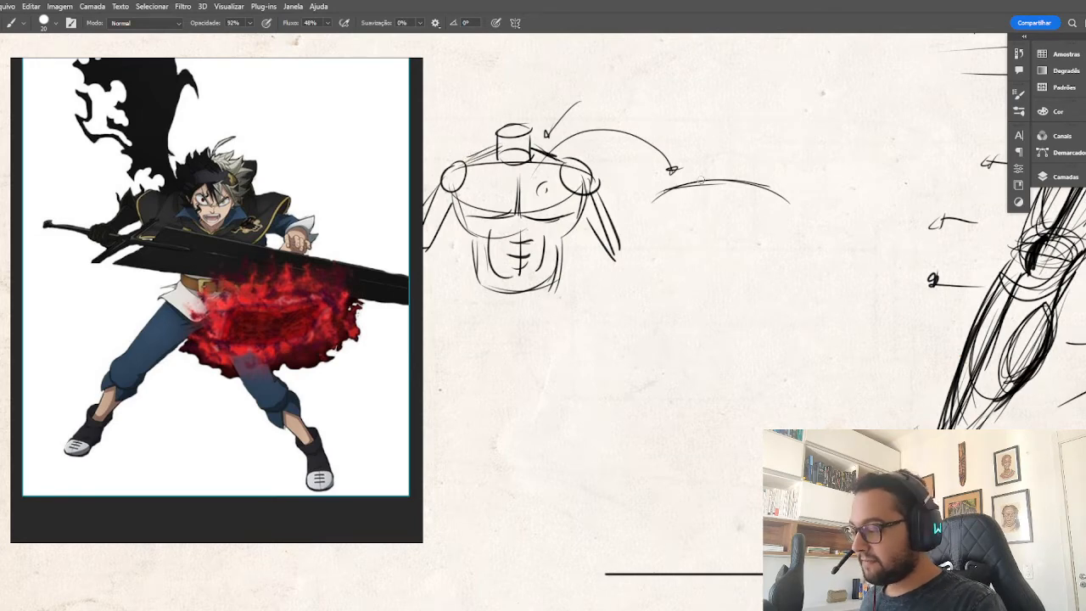
mouse_move(706, 177)
left_mouse_down()
mouse_move(665, 196)
mouse_move(780, 195)
left_mouse_up()
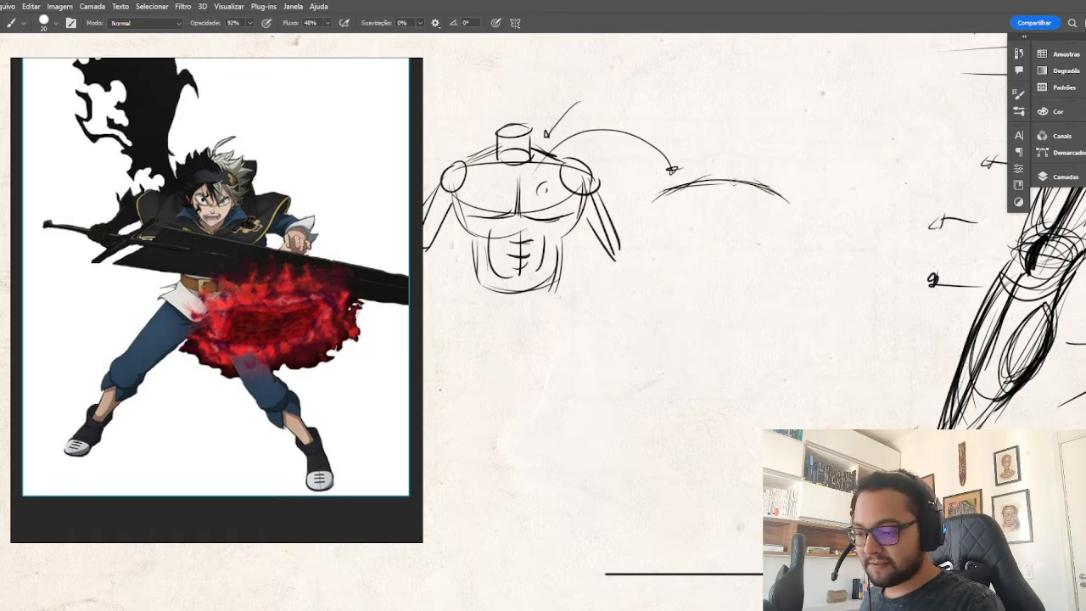
mouse_move(708, 202)
left_mouse_down()
mouse_move(745, 203)
mouse_move(738, 197)
mouse_move(703, 203)
mouse_move(717, 196)
mouse_move(739, 206)
left_mouse_up()
mouse_move(740, 169)
left_mouse_down()
mouse_move(705, 174)
mouse_move(737, 180)
left_mouse_up()
Erase the rounded neck ends on the first torso and redraw the neck as a boxy shape with straighter edges.
left_click_drag(500, 152, 528, 158)
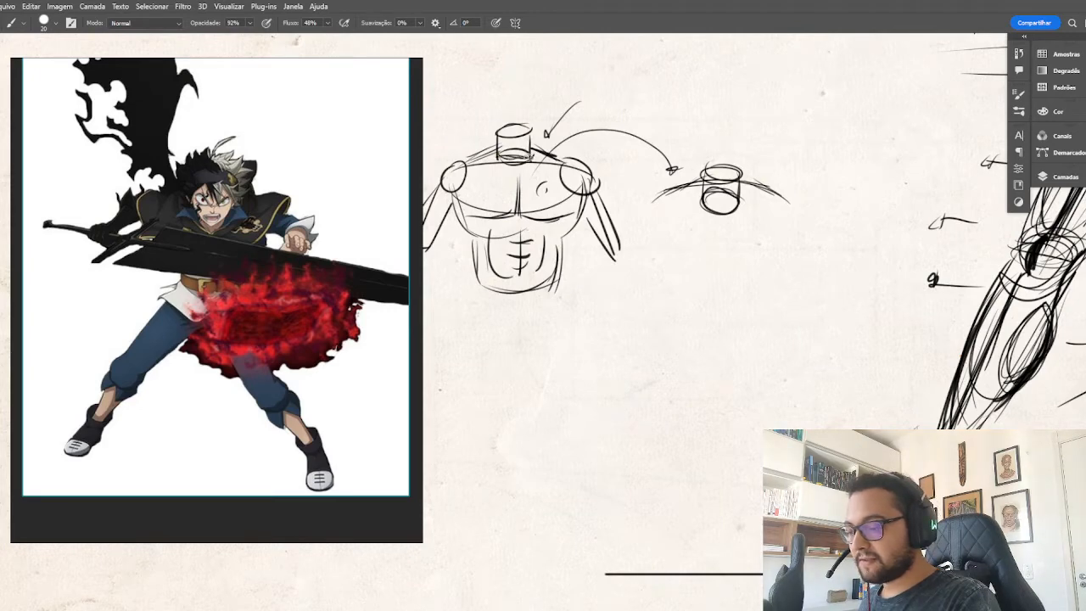
key("e")
key("b")
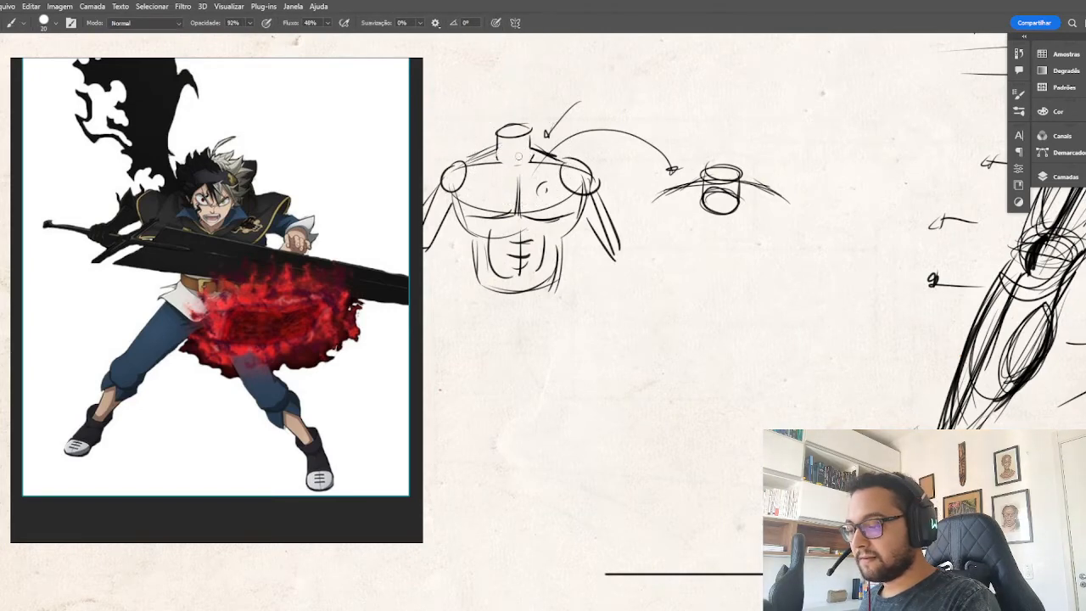
mouse_move(499, 156)
left_mouse_down()
mouse_move(526, 158)
mouse_move(504, 159)
mouse_move(523, 156)
mouse_move(530, 130)
mouse_move(493, 127)
mouse_move(544, 112)
mouse_move(502, 132)
mouse_move(527, 133)
mouse_move(518, 128)
mouse_move(512, 158)
mouse_move(500, 158)
mouse_move(519, 157)
left_mouse_up()
key("e")
key("b")
key("e")
key("b")
key("r")
key("e")
key("b")
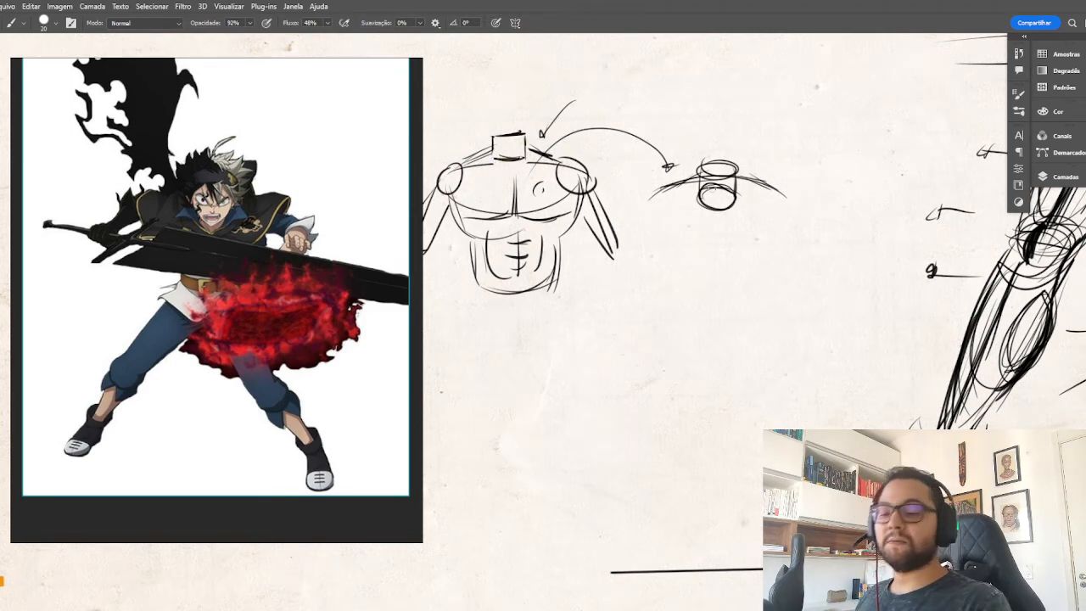
Build the second study's chest as a wide cylinder around the neck, with an elliptical top, straight sides and a curved base.
mouse_move(733, 183)
left_mouse_down()
mouse_move(700, 189)
mouse_move(734, 192)
mouse_move(700, 172)
mouse_move(721, 179)
mouse_move(697, 192)
mouse_move(737, 186)
left_mouse_up()
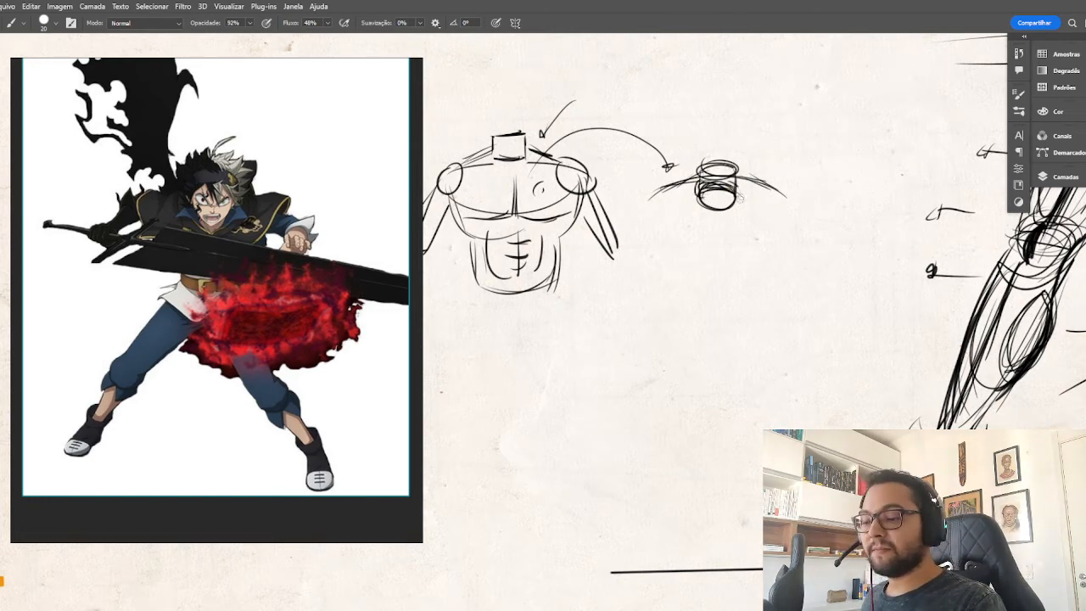
mouse_move(662, 213)
left_mouse_down()
mouse_move(788, 210)
mouse_move(799, 195)
mouse_move(780, 185)
mouse_move(766, 212)
left_mouse_up()
left_click_drag(653, 192, 789, 207)
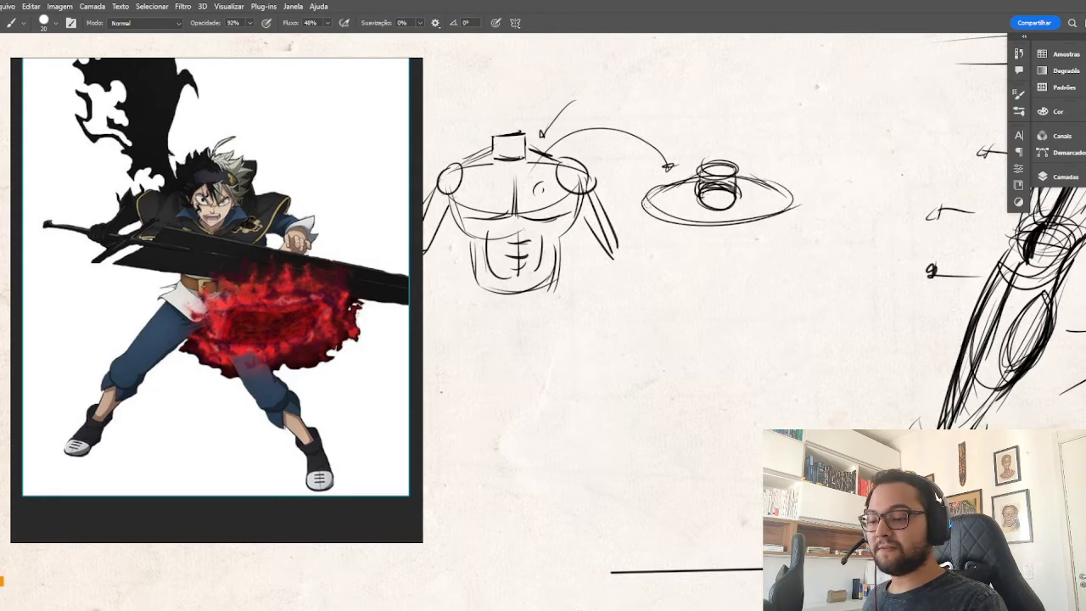
left_click_drag(649, 231, 653, 270)
left_click_drag(792, 204, 788, 265)
left_click_drag(790, 209, 785, 280)
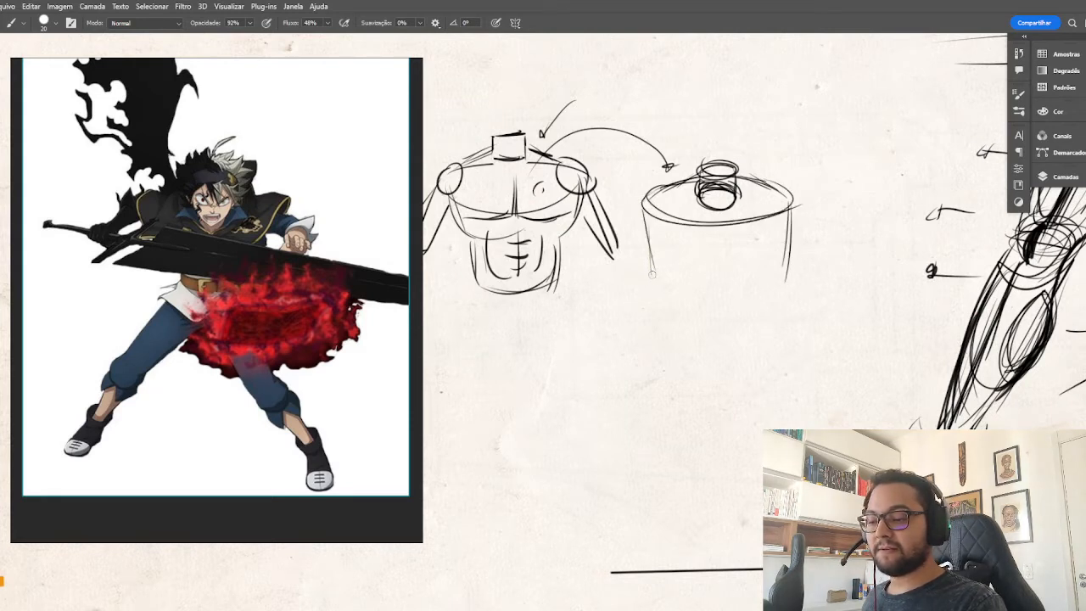
mouse_move(655, 280)
left_mouse_down()
mouse_move(692, 297)
mouse_move(782, 277)
mouse_move(746, 259)
mouse_move(778, 277)
mouse_move(660, 267)
mouse_move(684, 305)
left_mouse_up()
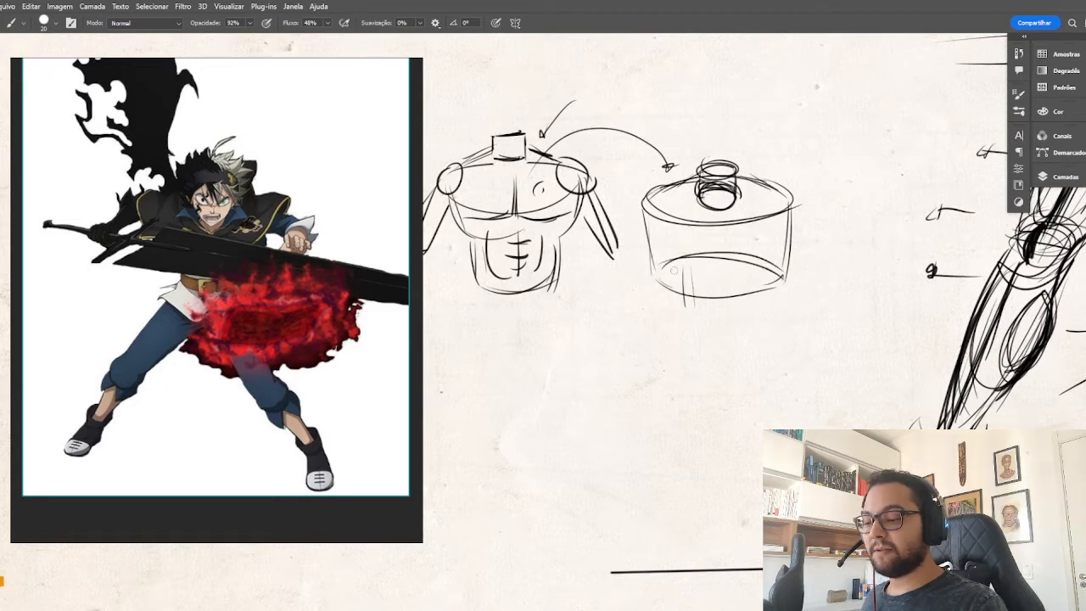
Sketch a narrower abdomen cylinder emerging from beneath the second study's chest and reinforce the chest's sides and base.
mouse_move(677, 263)
left_mouse_down()
mouse_move(760, 255)
mouse_move(684, 288)
mouse_move(750, 270)
mouse_move(682, 319)
left_mouse_up()
left_click_drag(757, 263, 755, 322)
left_click_drag(682, 327, 753, 318)
mouse_move(678, 300)
left_mouse_down()
mouse_move(681, 314)
mouse_move(753, 312)
left_mouse_up()
left_click_drag(678, 305, 719, 309)
left_click_drag(756, 265, 698, 258)
mouse_move(755, 265)
left_mouse_down()
mouse_move(735, 255)
mouse_move(679, 268)
left_mouse_up()
left_click_drag(645, 210, 649, 272)
mouse_move(649, 272)
left_mouse_down()
mouse_move(739, 289)
mouse_move(783, 278)
left_mouse_up()
left_click_drag(791, 209, 782, 280)
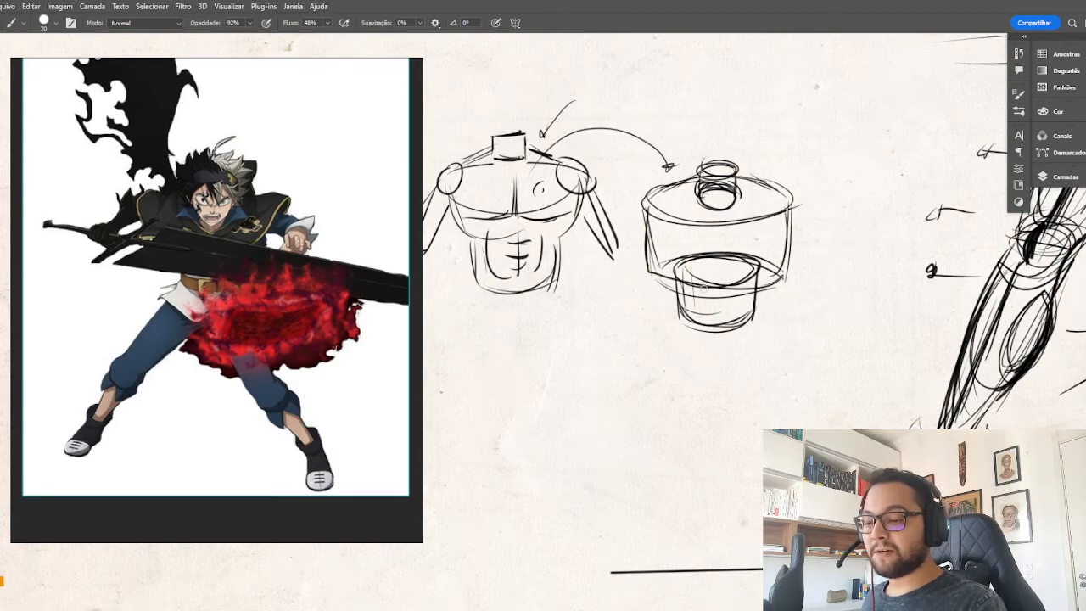
Rework the second study's abdomen into a shorter cylinder with a new lower edge and extra contour curves under the chest.
mouse_move(673, 274)
left_mouse_down()
mouse_move(679, 303)
mouse_move(714, 252)
mouse_move(738, 247)
mouse_move(760, 263)
left_mouse_up()
left_click_drag(672, 259, 745, 241)
mouse_move(650, 269)
left_mouse_down()
mouse_move(700, 279)
mouse_move(781, 264)
left_mouse_up()
mouse_move(757, 311)
left_mouse_down()
mouse_move(679, 320)
mouse_move(679, 330)
mouse_move(807, 291)
left_mouse_up()
key("b")
mouse_move(675, 300)
left_mouse_down()
mouse_move(755, 298)
mouse_move(737, 316)
left_mouse_up()
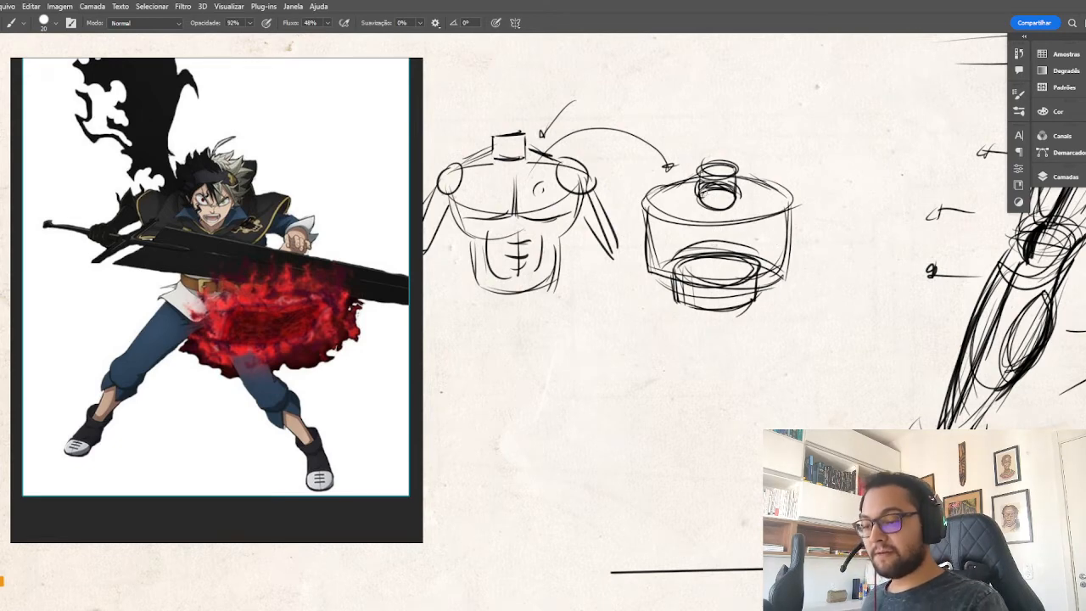
Add round shoulder joints on both sides of the second study and outward-pointing arrows beside its waist.
left_click_drag(647, 193, 624, 234)
mouse_move(643, 197)
left_mouse_down()
mouse_move(634, 225)
mouse_move(653, 189)
mouse_move(624, 214)
left_mouse_up()
mouse_move(789, 184)
left_mouse_down()
mouse_move(772, 212)
mouse_move(810, 222)
mouse_move(793, 221)
mouse_move(768, 187)
left_mouse_up()
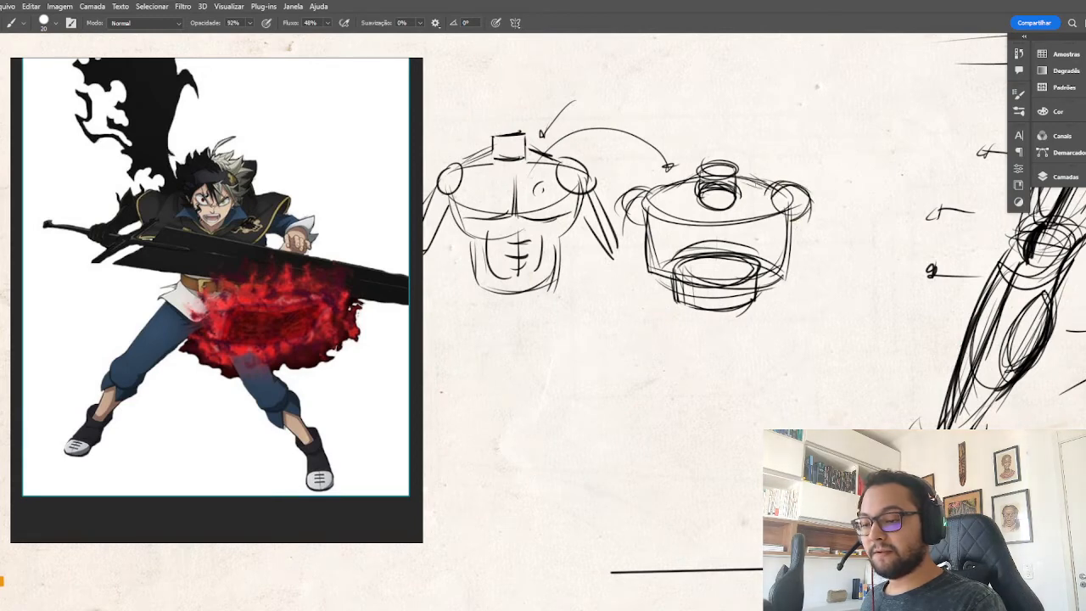
mouse_move(661, 185)
left_mouse_down()
mouse_move(699, 174)
mouse_move(626, 190)
left_mouse_up()
left_click_drag(626, 190, 661, 183)
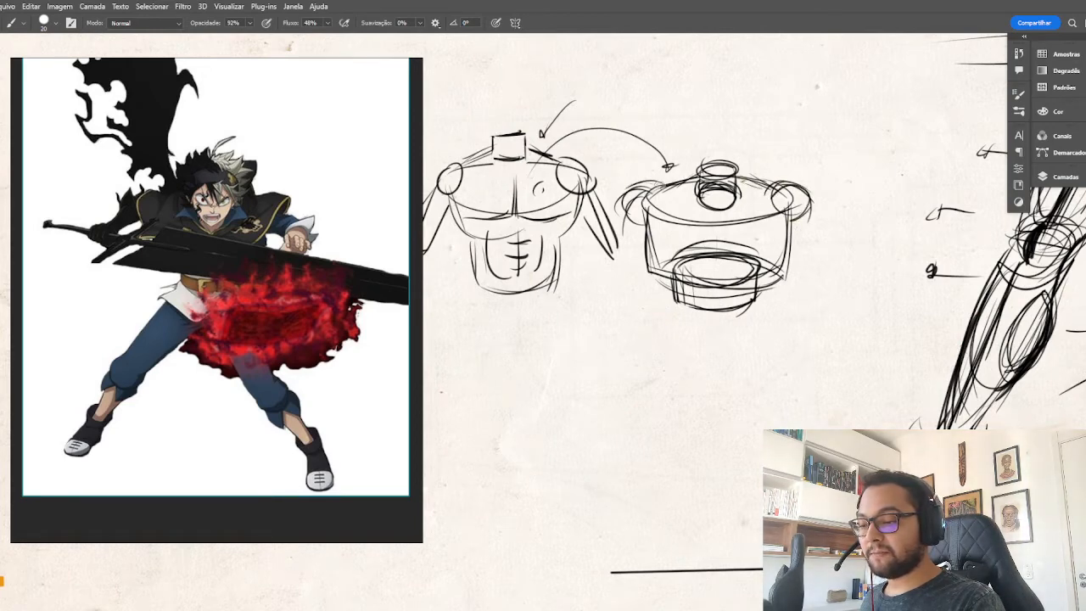
left_click_drag(766, 180, 805, 186)
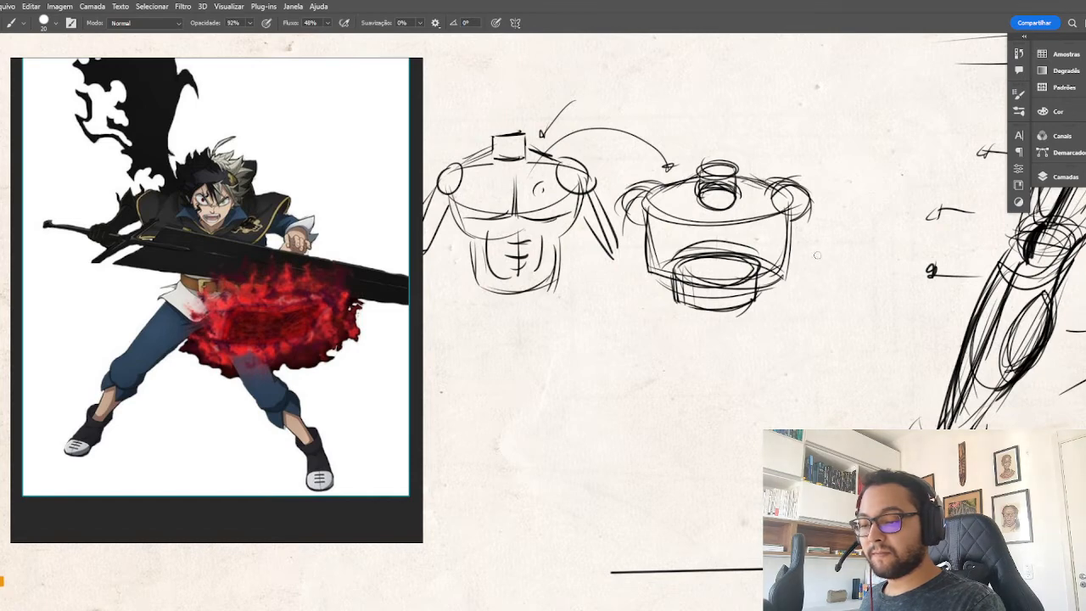
mouse_move(796, 321)
left_mouse_down()
mouse_move(828, 270)
mouse_move(830, 284)
left_mouse_up()
mouse_move(631, 281)
left_mouse_down()
mouse_move(642, 301)
mouse_move(618, 282)
left_mouse_up()
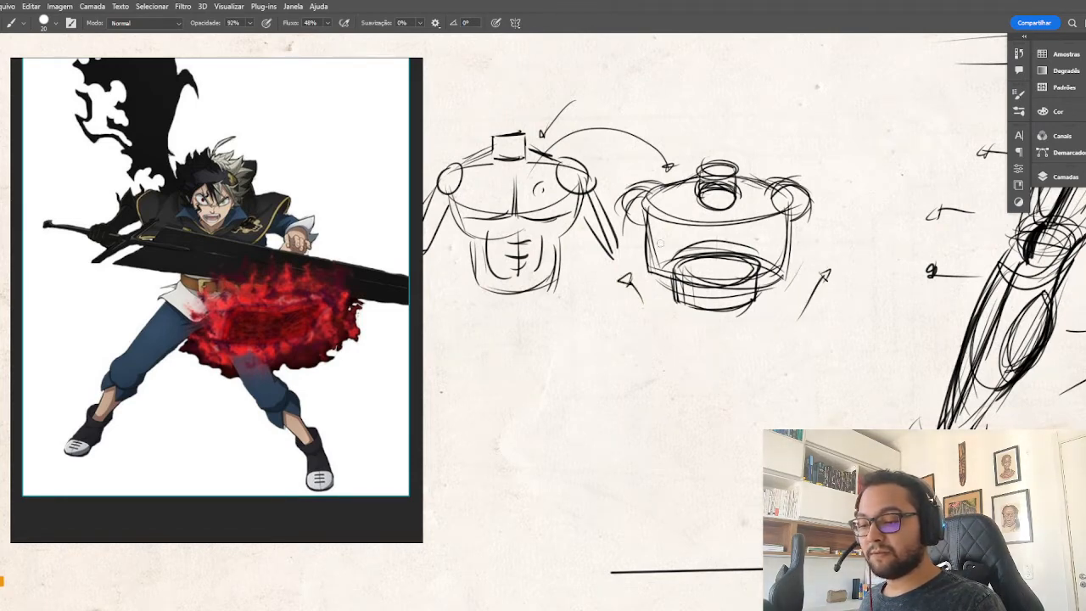
Draw the pectoral curves on the second study and taper its sides toward the waist around an abdominal centre line.
mouse_move(638, 227)
left_mouse_down()
mouse_move(667, 254)
mouse_move(708, 255)
mouse_move(693, 251)
mouse_move(718, 222)
mouse_move(715, 251)
mouse_move(715, 233)
mouse_move(691, 262)
left_mouse_up()
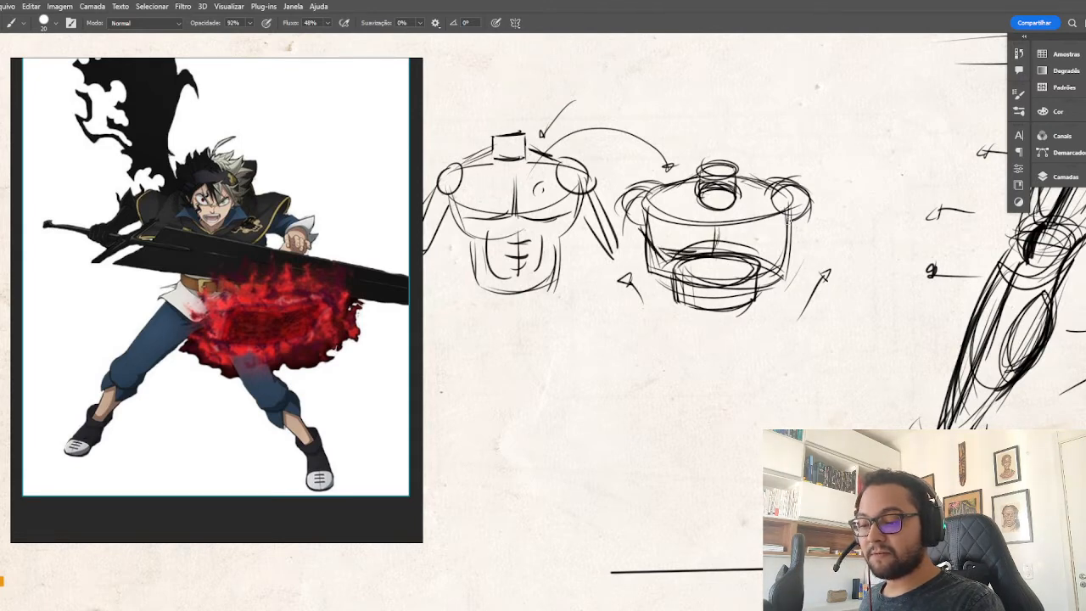
mouse_move(789, 218)
left_mouse_down()
mouse_move(782, 257)
mouse_move(740, 258)
left_mouse_up()
mouse_move(789, 214)
left_mouse_down()
mouse_move(775, 255)
mouse_move(725, 257)
left_mouse_up()
mouse_move(643, 235)
left_mouse_down()
mouse_move(672, 284)
mouse_move(672, 310)
left_mouse_up()
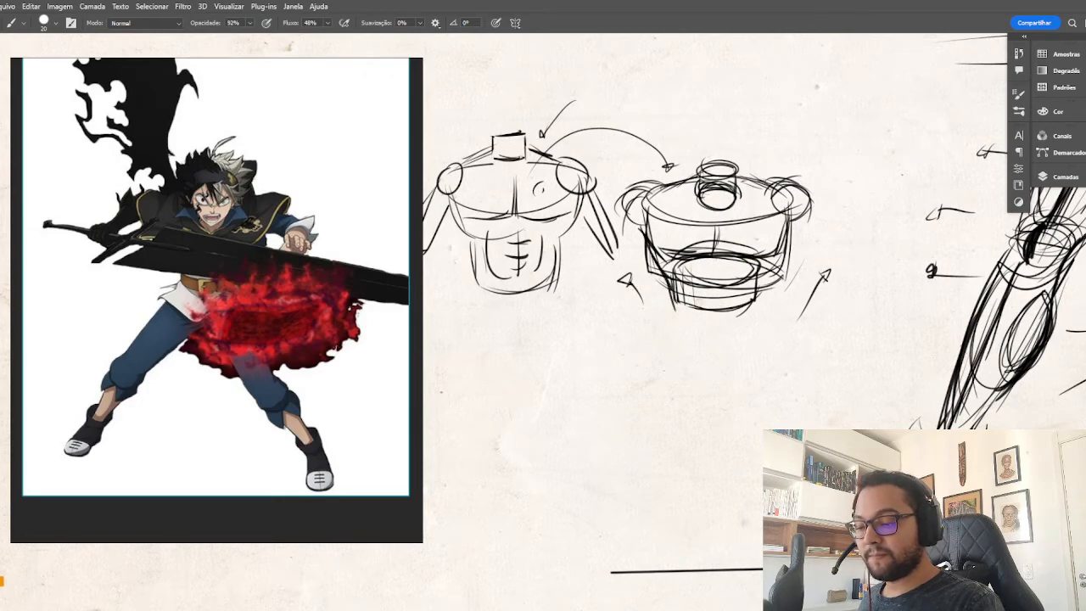
left_click_drag(776, 254, 740, 324)
left_click_drag(717, 262, 713, 324)
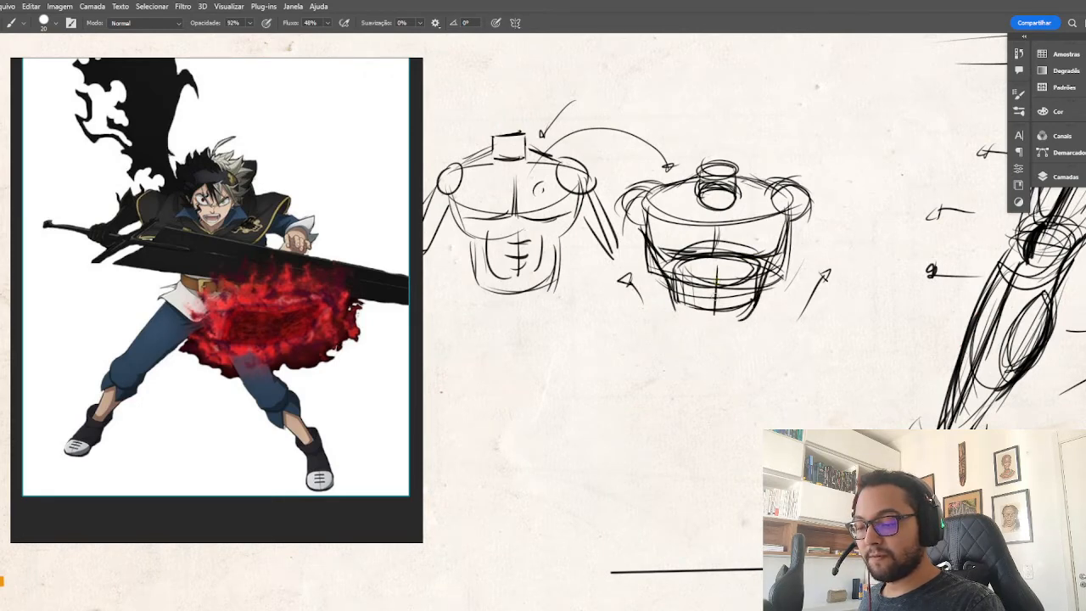
Add curved abdominal divisions and flaring waist lines to the second study, and erase the old outer chest edges.
mouse_move(689, 270)
left_mouse_down()
mouse_move(742, 268)
mouse_move(695, 287)
mouse_move(731, 293)
left_mouse_up()
left_click_drag(702, 310, 727, 312)
left_click_drag(667, 285, 661, 323)
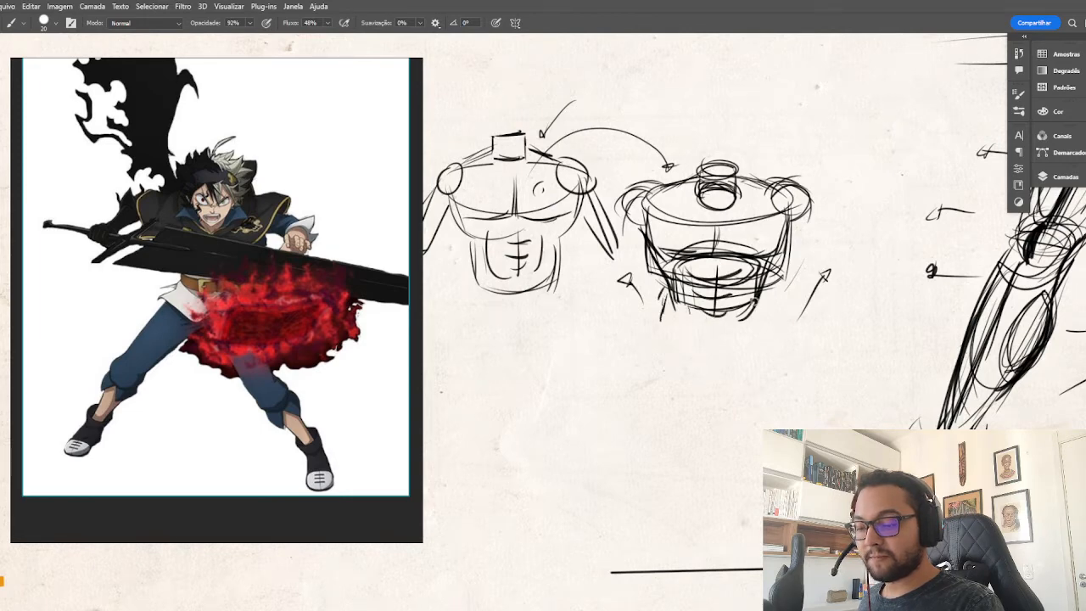
left_click_drag(753, 295, 762, 333)
key("e")
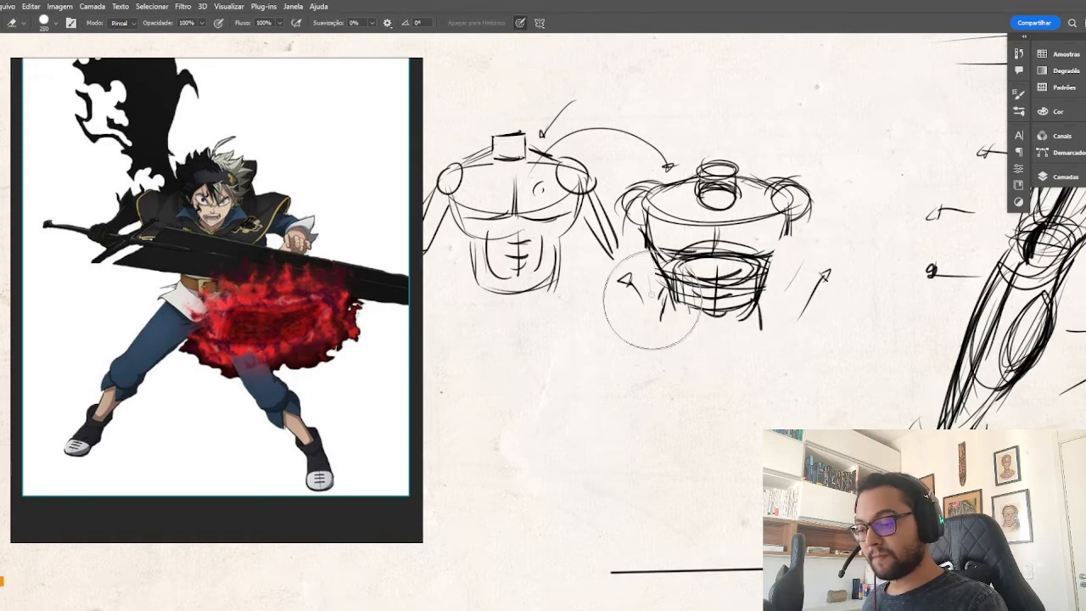
key("b")
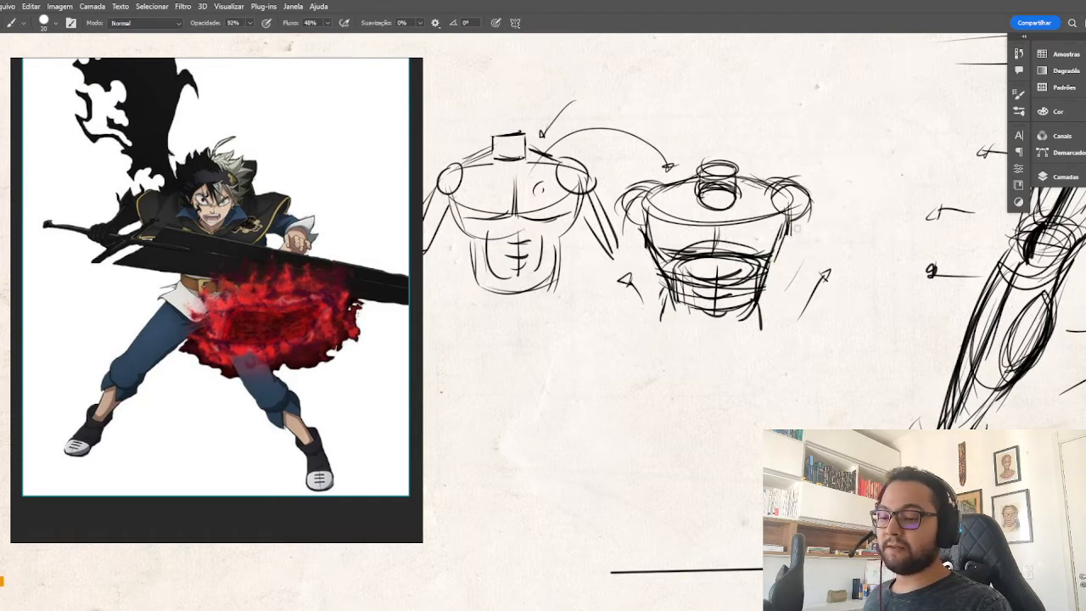
Sketch the first upper-arm lines extending outward from both shoulders of the second study.
left_click_drag(794, 226, 820, 244)
mouse_move(819, 198)
left_mouse_down()
mouse_move(847, 243)
mouse_move(826, 256)
left_mouse_up()
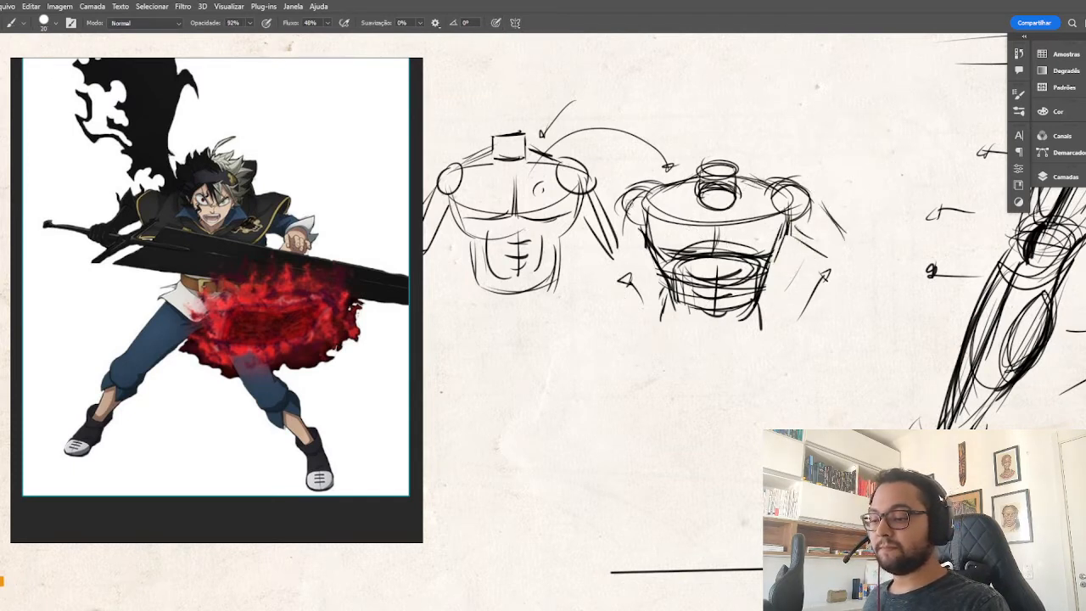
mouse_move(633, 200)
left_mouse_down()
mouse_move(596, 233)
mouse_move(589, 273)
left_mouse_up()
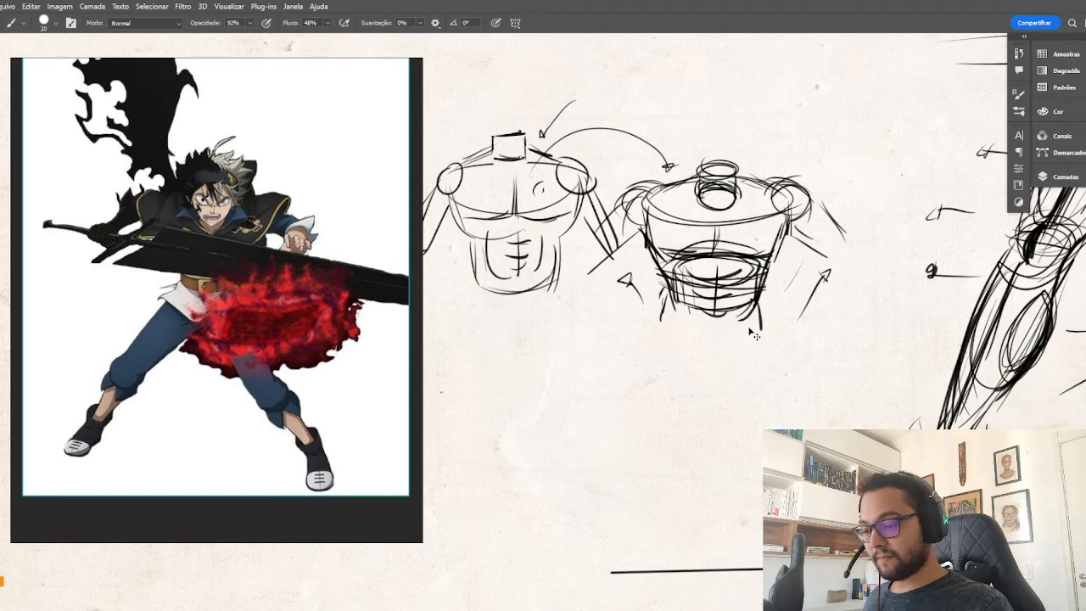
Lasso the second torso study and move it farther from the first, undoing its accidental deletion.
key("l")
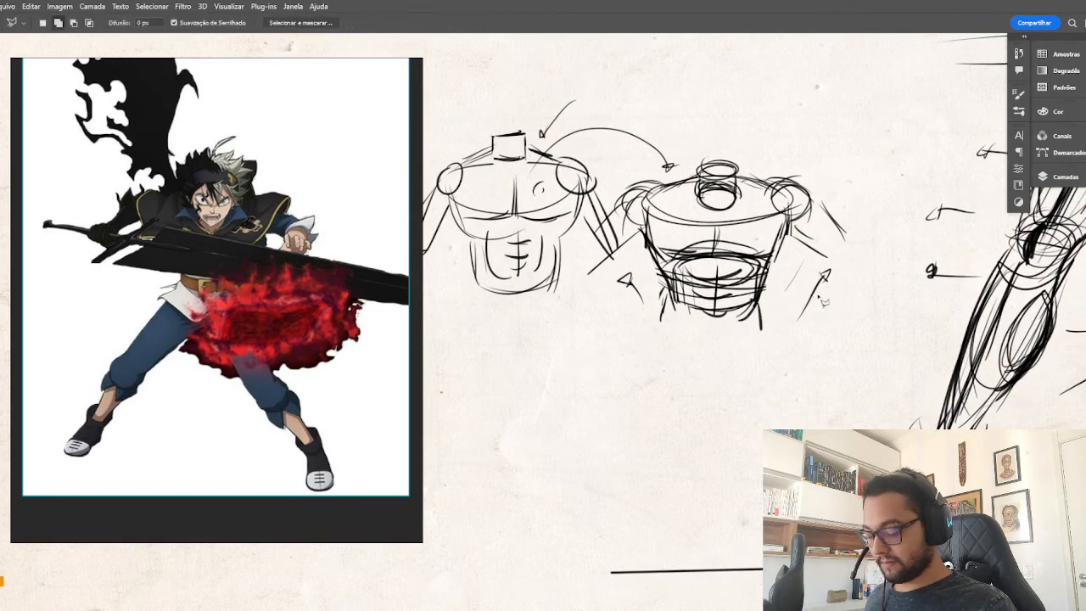
mouse_move(862, 293)
left_mouse_down()
mouse_move(868, 223)
mouse_move(798, 132)
mouse_move(668, 125)
mouse_move(598, 199)
mouse_move(603, 215)
mouse_move(574, 265)
mouse_move(625, 366)
mouse_move(778, 342)
mouse_move(862, 293)
left_mouse_up()
key("v")
mouse_move(705, 315)
left_mouse_down()
mouse_move(769, 289)
mouse_move(749, 296)
left_mouse_up()
key("Delete")
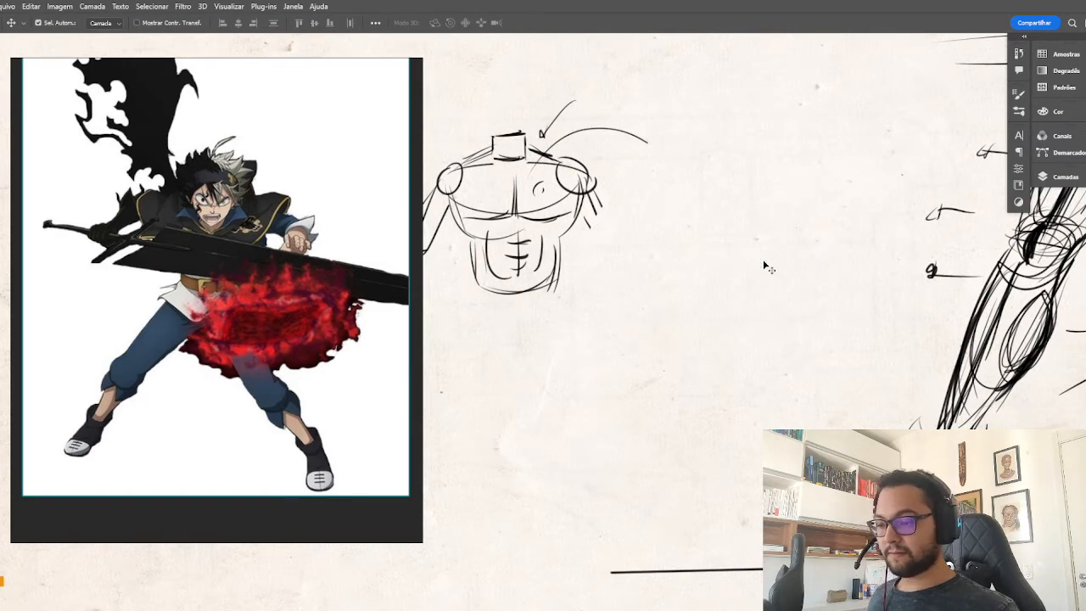
key("ctrl+z")
key("b")
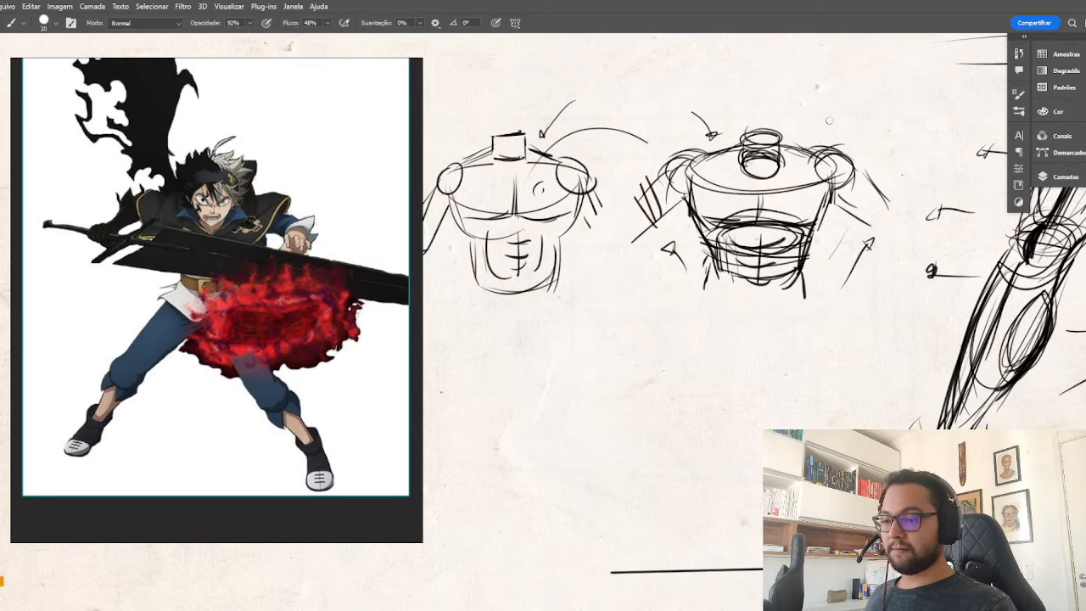
Number the two torso studies 1 and 2, and darken the trapezius slopes on both sides of the second study's neck.
mouse_move(608, 208)
left_mouse_down()
mouse_move(642, 238)
mouse_move(634, 228)
left_mouse_up()
left_click_drag(510, 104, 517, 124)
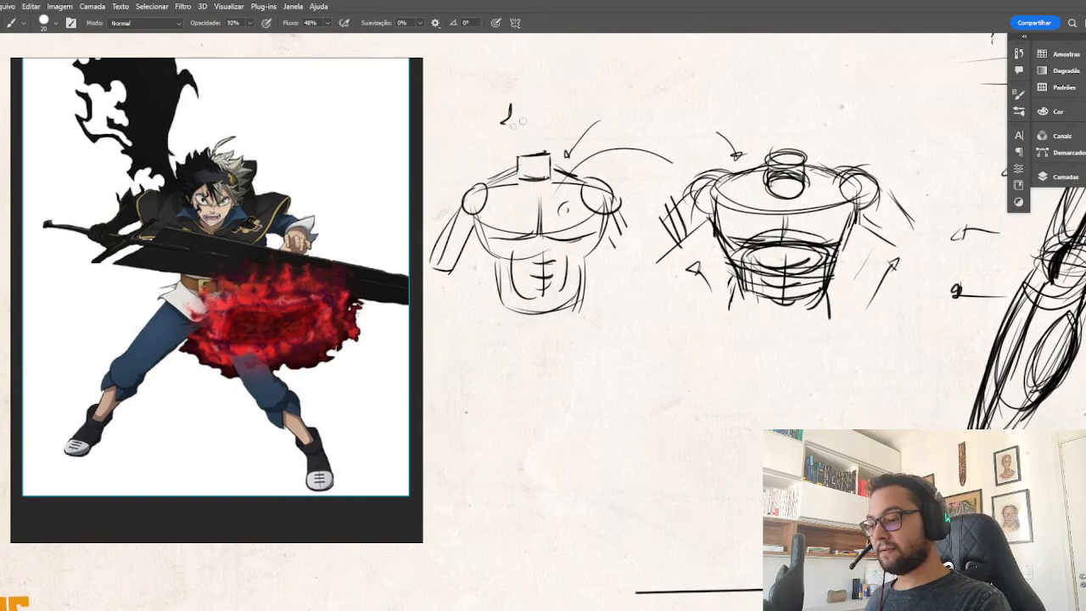
left_click_drag(757, 95, 773, 106)
left_click_drag(698, 182, 648, 231)
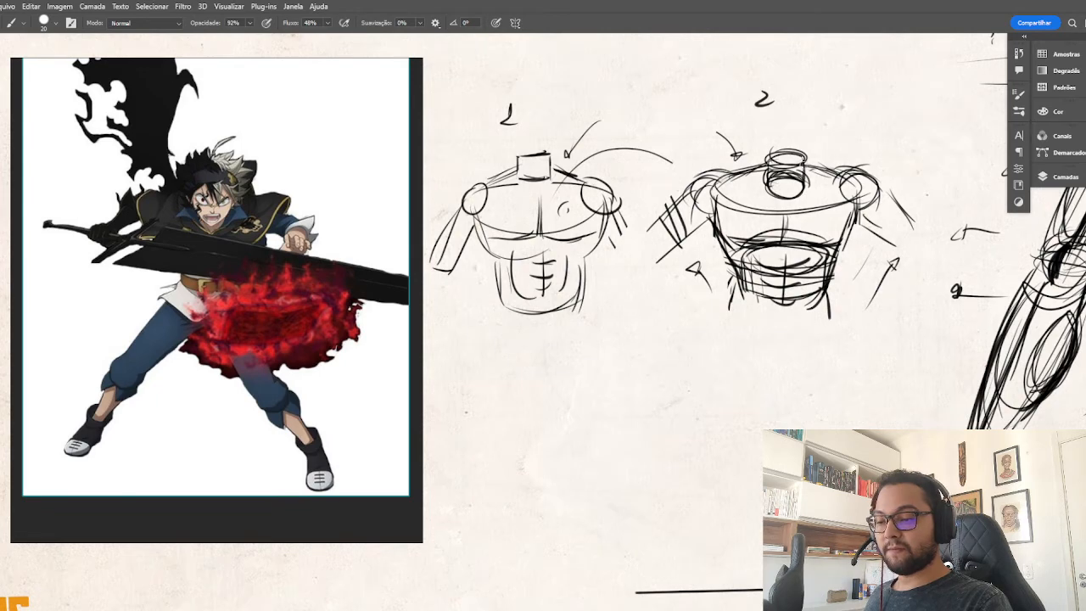
mouse_move(767, 169)
left_mouse_down()
mouse_move(737, 179)
mouse_move(762, 173)
mouse_move(740, 178)
mouse_move(754, 191)
mouse_move(836, 179)
mouse_move(808, 170)
mouse_move(748, 193)
mouse_move(722, 184)
mouse_move(735, 180)
left_mouse_up()
mouse_move(805, 186)
left_mouse_down()
mouse_move(838, 179)
mouse_move(827, 176)
left_mouse_up()
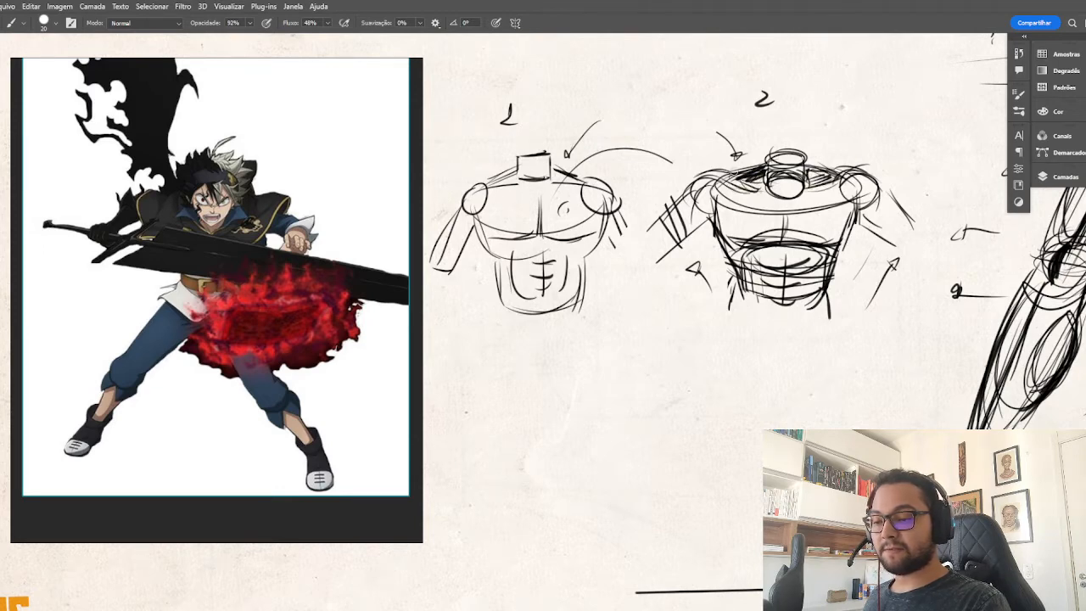
Reinforce the second study's chest sides and sternum line, and draw a small hatched V wedge with an arrow beside its number.
mouse_move(706, 191)
left_mouse_down()
mouse_move(735, 178)
mouse_move(722, 236)
left_mouse_up()
left_click_drag(856, 210, 841, 241)
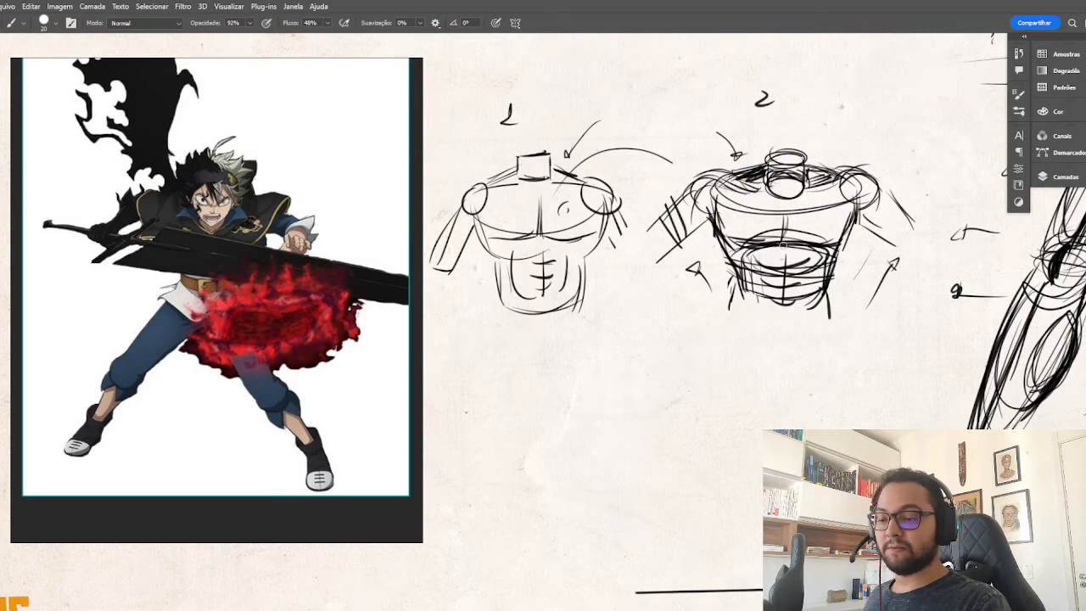
mouse_move(782, 216)
left_mouse_down()
mouse_move(779, 244)
mouse_move(741, 240)
mouse_move(765, 244)
left_mouse_up()
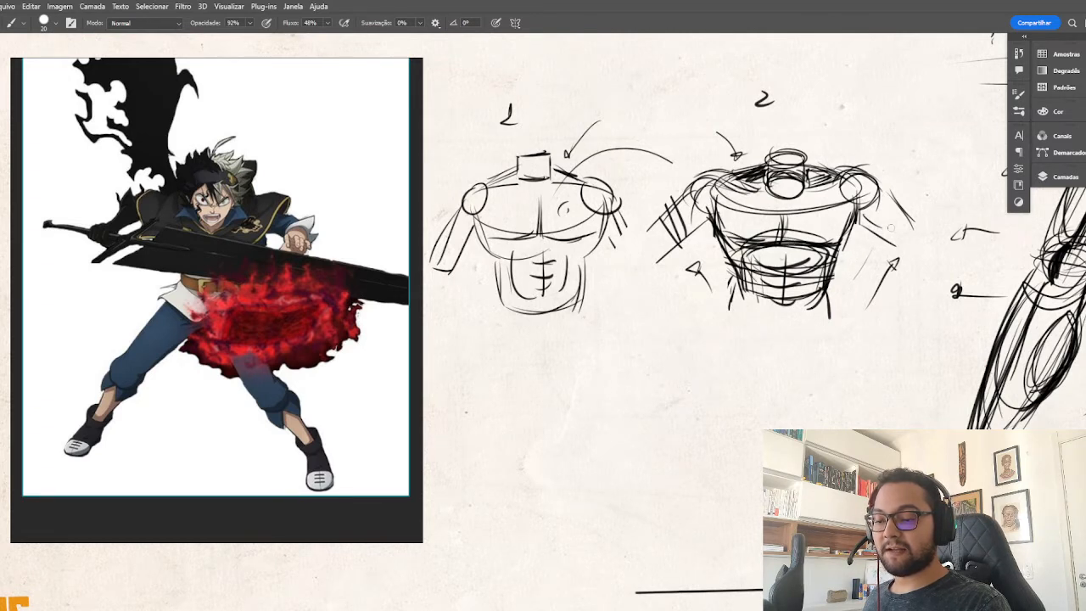
mouse_move(815, 104)
left_mouse_down()
mouse_move(821, 117)
mouse_move(851, 93)
mouse_move(840, 128)
left_mouse_up()
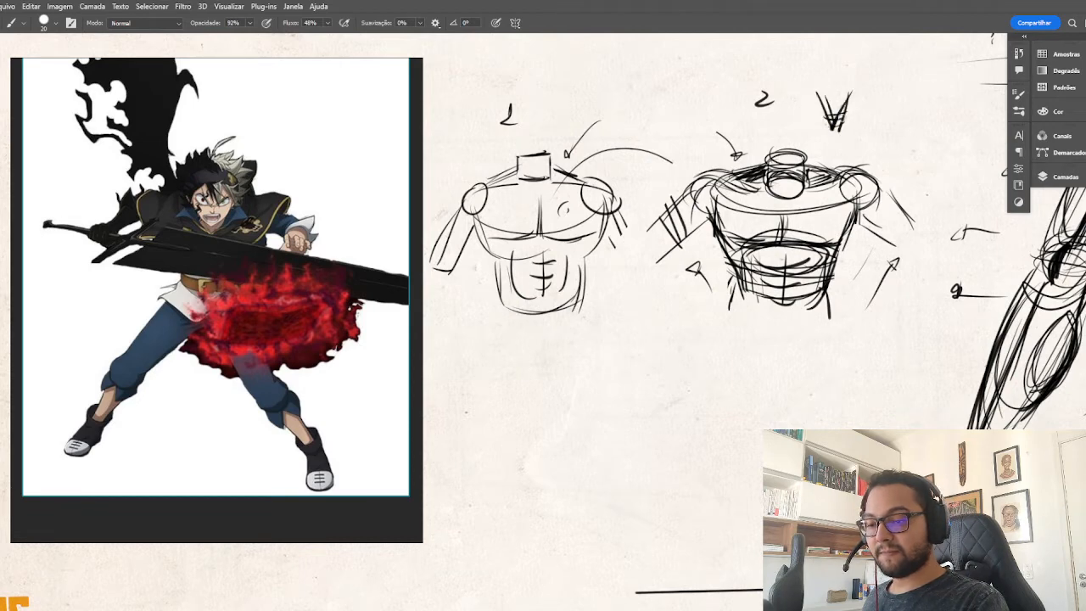
left_click_drag(898, 102, 858, 121)
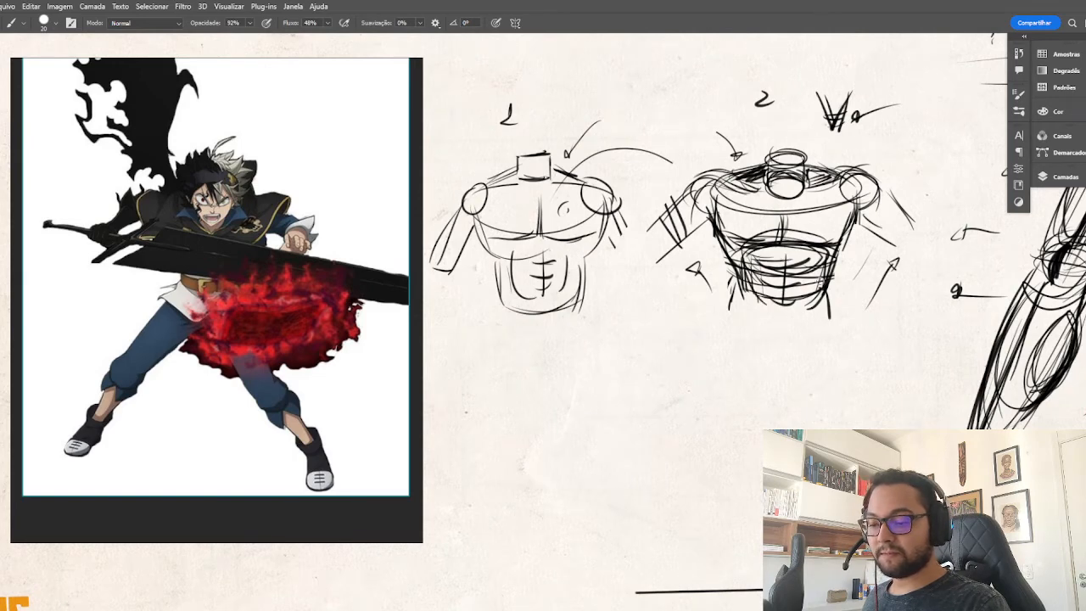
Erase the second study's rounded abdominal ellipses and redraw the abdomen as a narrow column of curved divisions.
key("e")
mouse_move(821, 258)
left_mouse_down()
mouse_move(800, 321)
mouse_move(747, 258)
mouse_move(748, 285)
mouse_move(812, 292)
mouse_move(816, 272)
mouse_move(738, 259)
mouse_move(814, 251)
mouse_move(781, 300)
left_mouse_up()
key("b")
left_click_drag(762, 257, 806, 259)
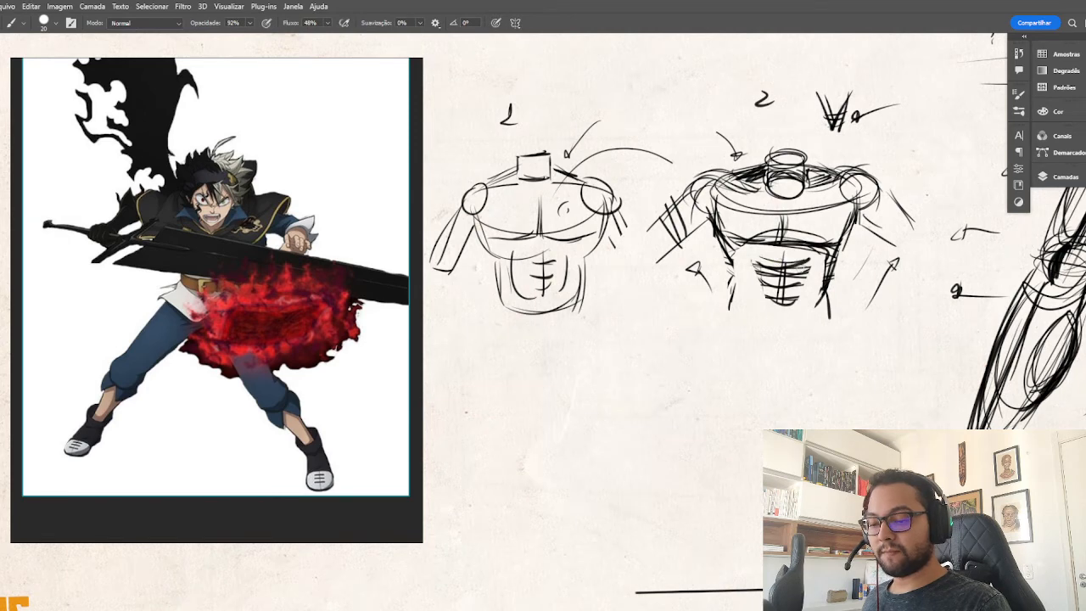
Redraw the flank and waist contours on both sides of the second study, replacing the old lower waist line.
mouse_move(735, 252)
left_mouse_down()
mouse_move(750, 284)
mouse_move(730, 300)
left_mouse_up()
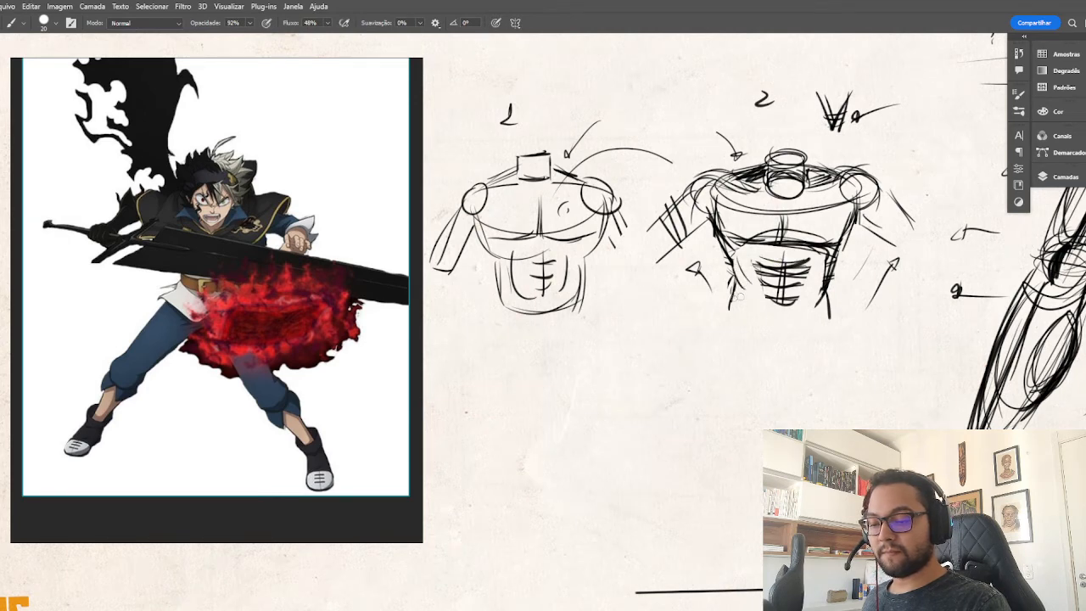
left_click_drag(835, 255, 823, 290)
left_click_drag(849, 206, 830, 248)
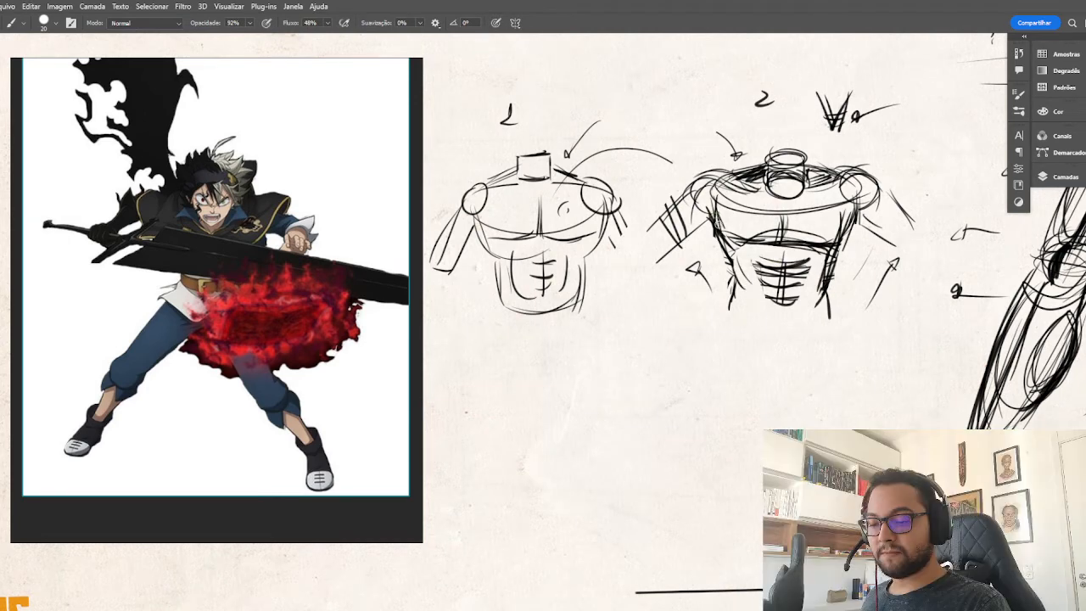
key("e")
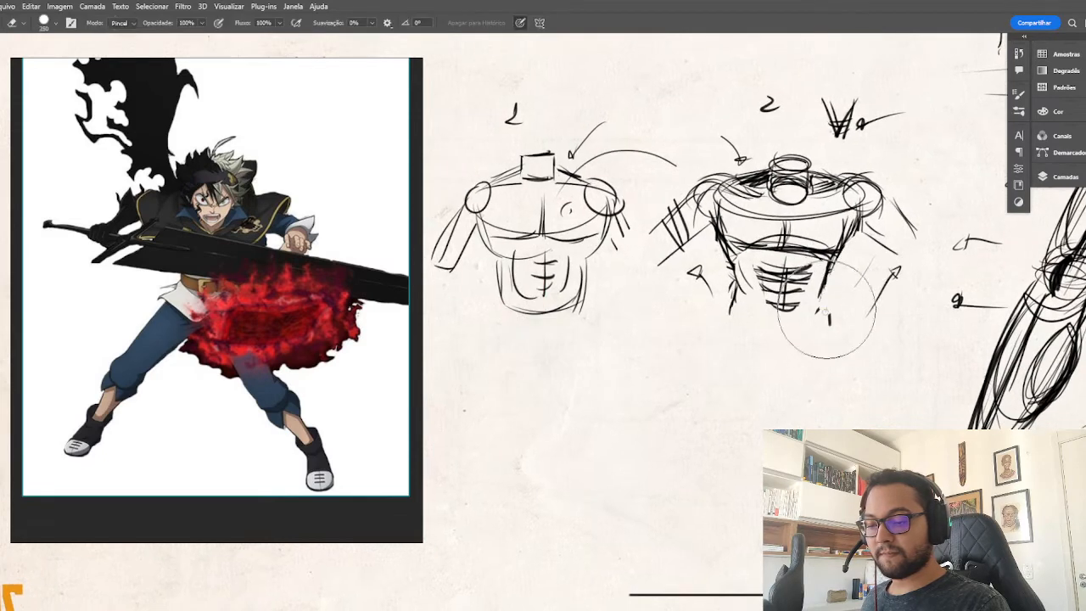
key("b")
mouse_move(827, 309)
left_mouse_down()
mouse_move(834, 295)
mouse_move(821, 299)
mouse_move(829, 323)
left_mouse_up()
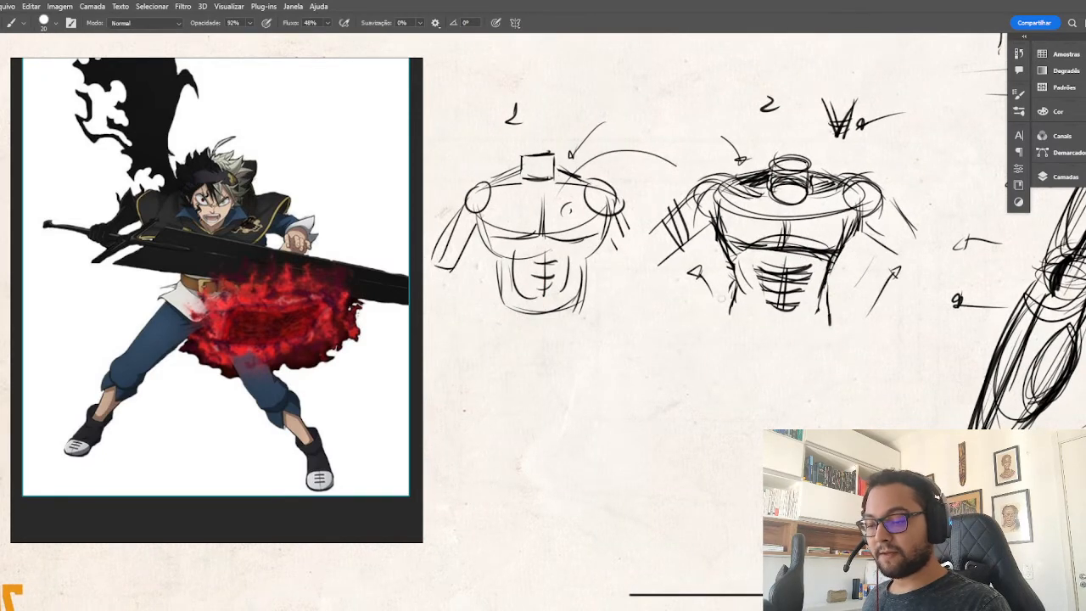
Sketch stacked curved pelvis lines below the second study's waist and add an arrow pointing at the waist.
mouse_move(721, 291)
left_mouse_down()
mouse_move(735, 337)
mouse_move(778, 314)
mouse_move(777, 324)
mouse_move(734, 320)
mouse_move(796, 315)
mouse_move(738, 298)
mouse_move(832, 316)
left_mouse_up()
left_click_drag(718, 333, 830, 339)
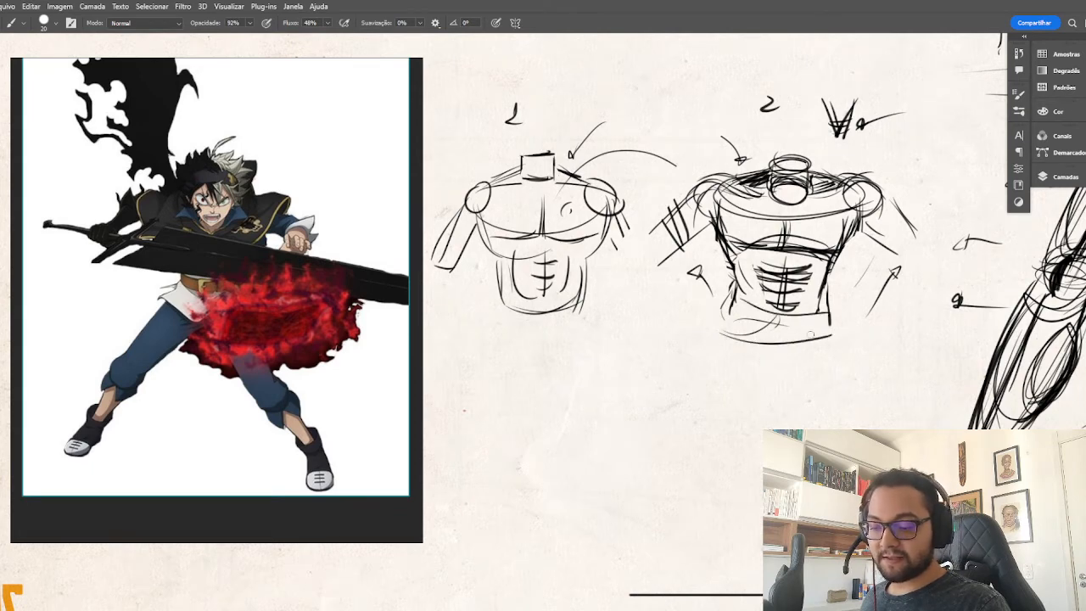
left_click_drag(732, 355, 831, 345)
mouse_move(877, 276)
left_mouse_down()
mouse_move(840, 312)
mouse_move(848, 321)
left_mouse_up()
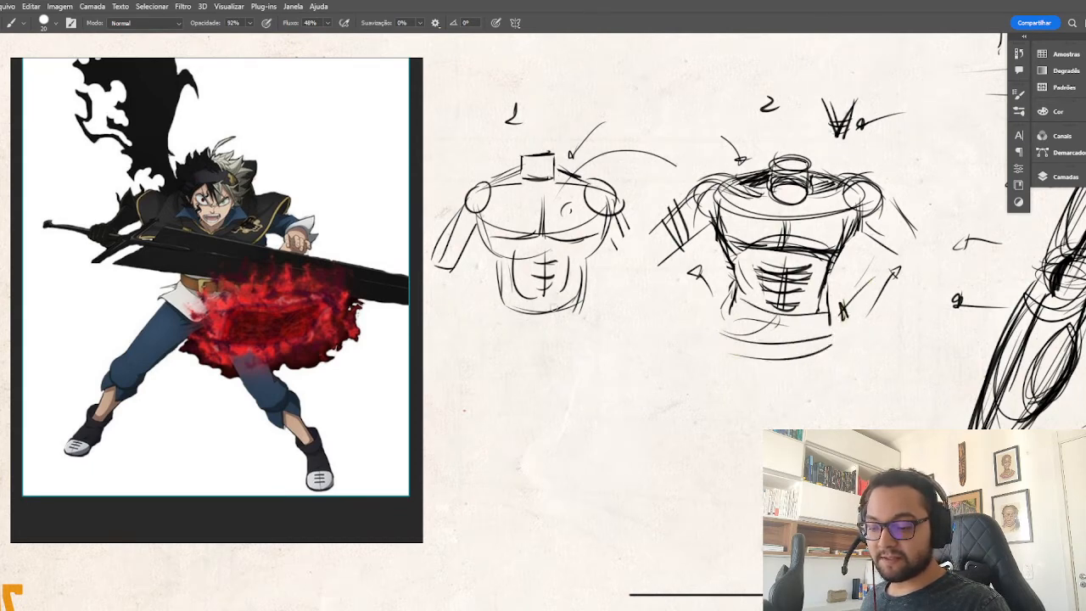
Draw a straight-sided pelvis block with horizontal bands beneath the first torso study.
left_click_drag(582, 320, 577, 351)
mouse_move(498, 314)
left_mouse_down()
mouse_move(560, 355)
mouse_move(580, 314)
mouse_move(568, 328)
mouse_move(585, 328)
left_mouse_up()
mouse_move(499, 294)
left_mouse_down()
mouse_move(498, 346)
mouse_move(586, 297)
mouse_move(574, 351)
left_mouse_up()
left_click_drag(498, 346, 585, 347)
left_click_drag(500, 317, 586, 325)
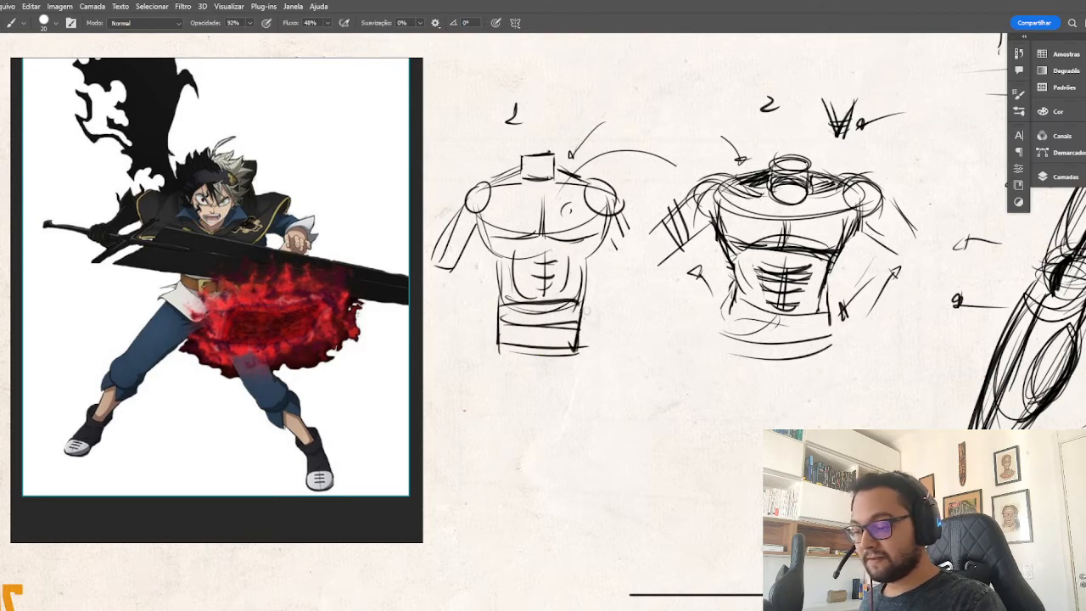
Close the second study's pelvis into a banded block and add loose thigh lines sweeping down from one hip.
mouse_move(725, 306)
left_mouse_down()
mouse_move(835, 316)
mouse_move(826, 348)
mouse_move(723, 336)
left_mouse_up()
left_click_drag(731, 335, 821, 341)
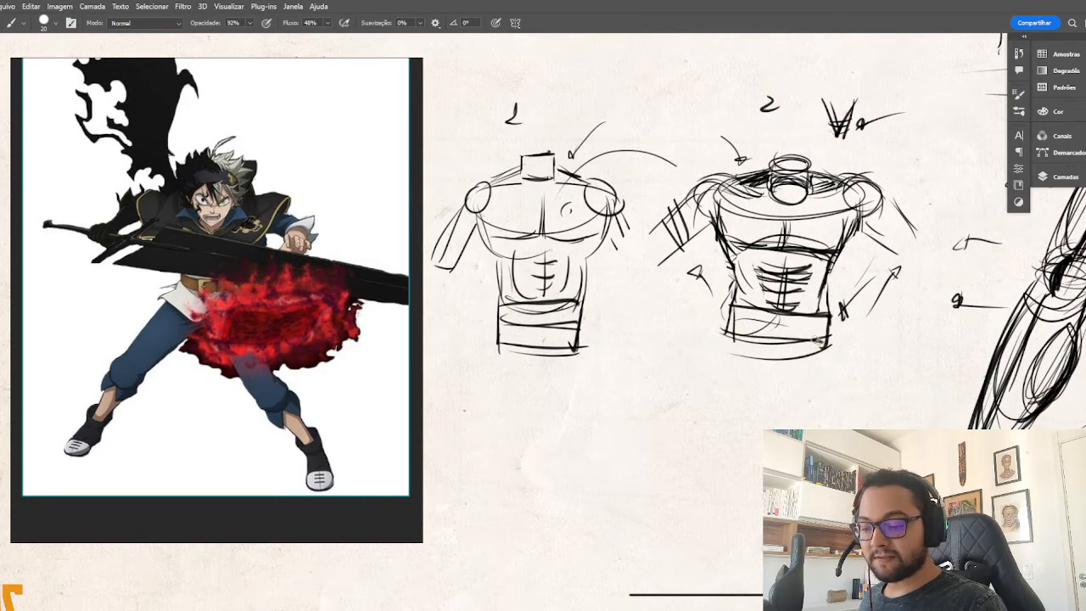
mouse_move(728, 310)
left_mouse_down()
mouse_move(833, 322)
mouse_move(830, 331)
left_mouse_up()
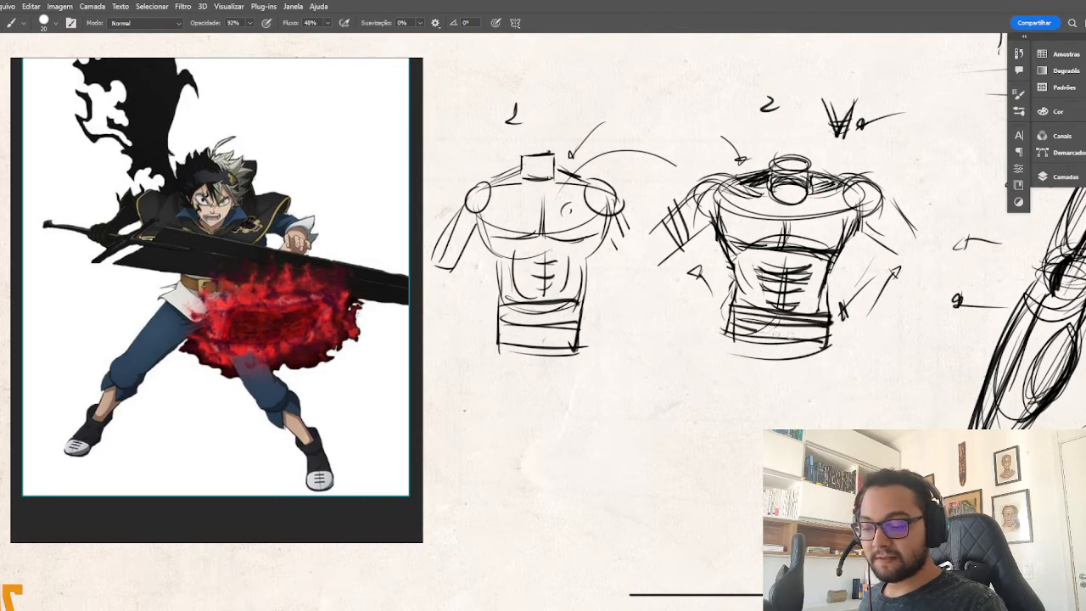
left_click_drag(756, 334, 822, 339)
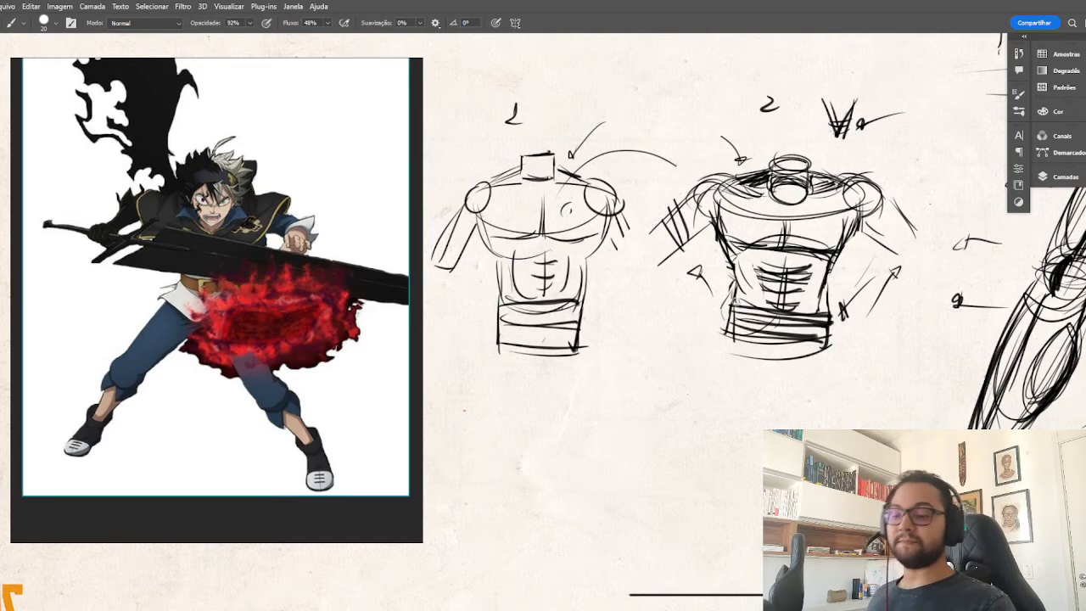
left_click_drag(736, 302, 679, 367)
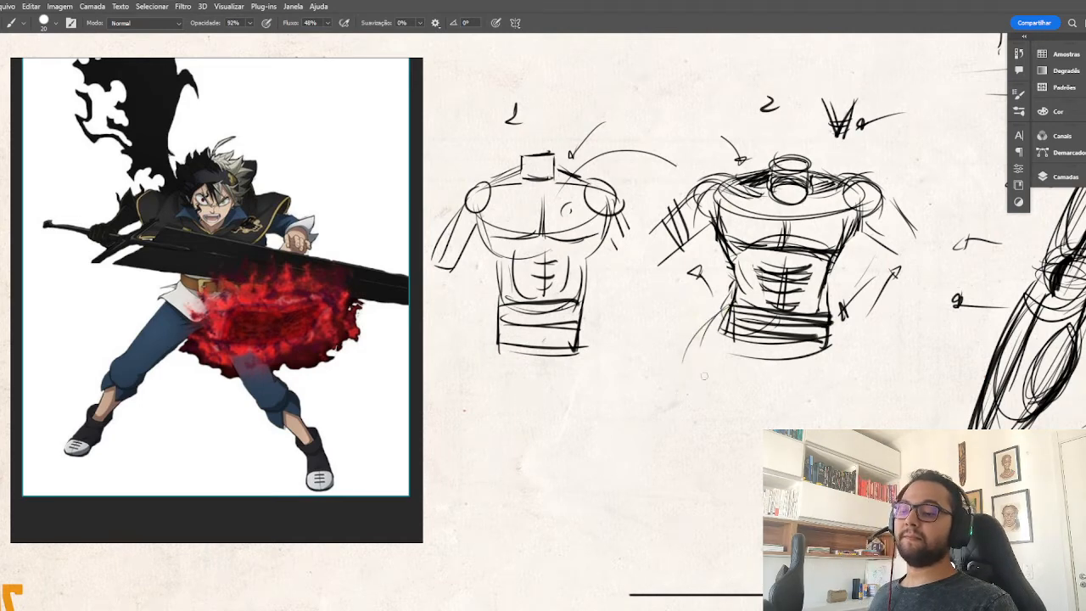
left_click_drag(731, 304, 694, 396)
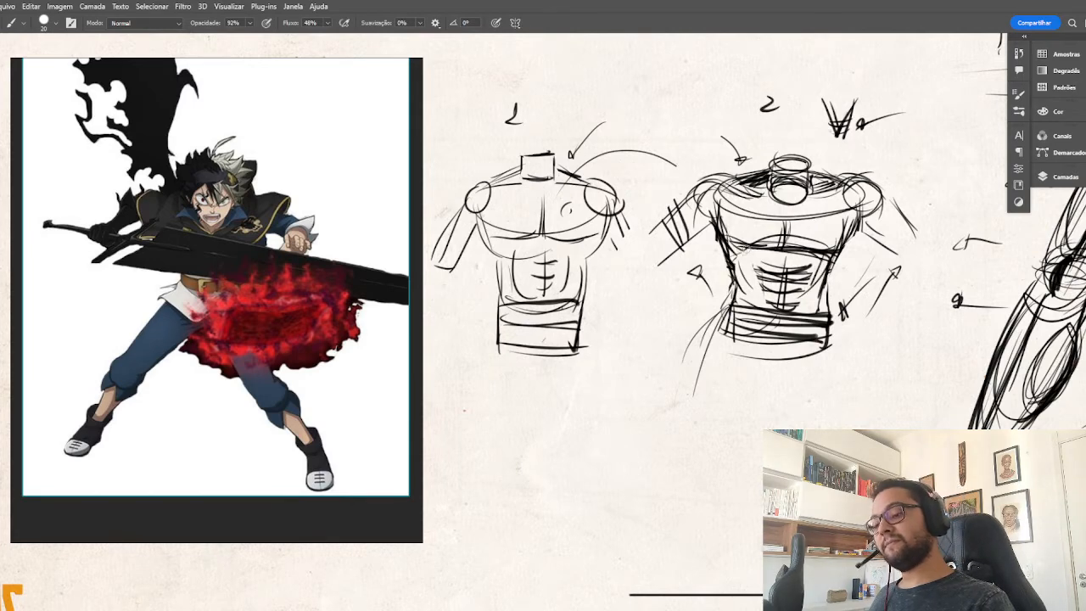
Return to the large action figure and add short crease strokes where the pelvis meets the bent-out thigh.
key("ctrl+minus")
key("ctrl+minus")
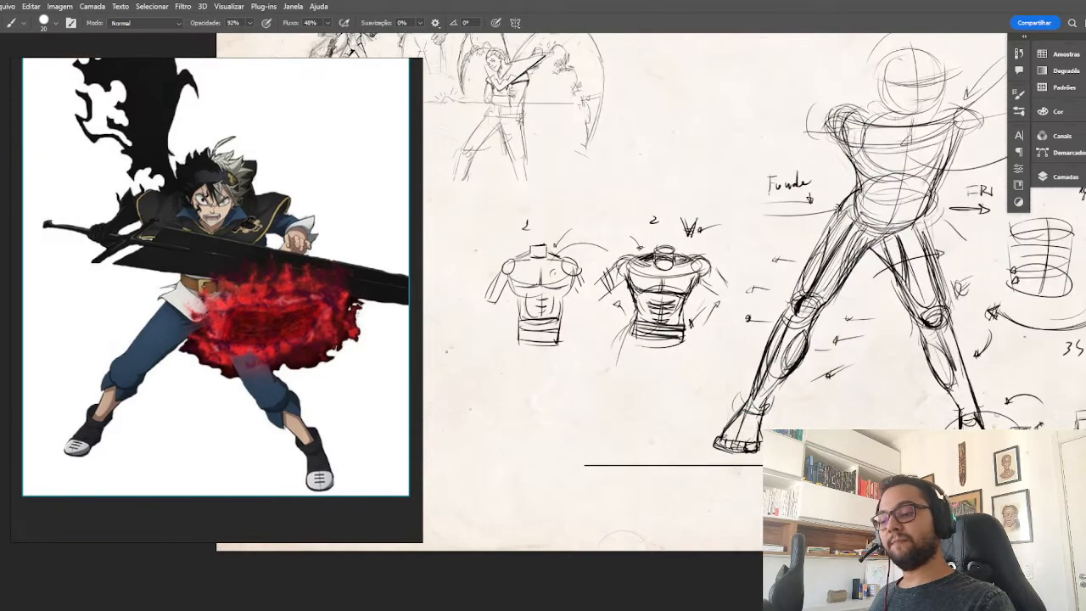
left_click_drag(884, 170, 637, 229)
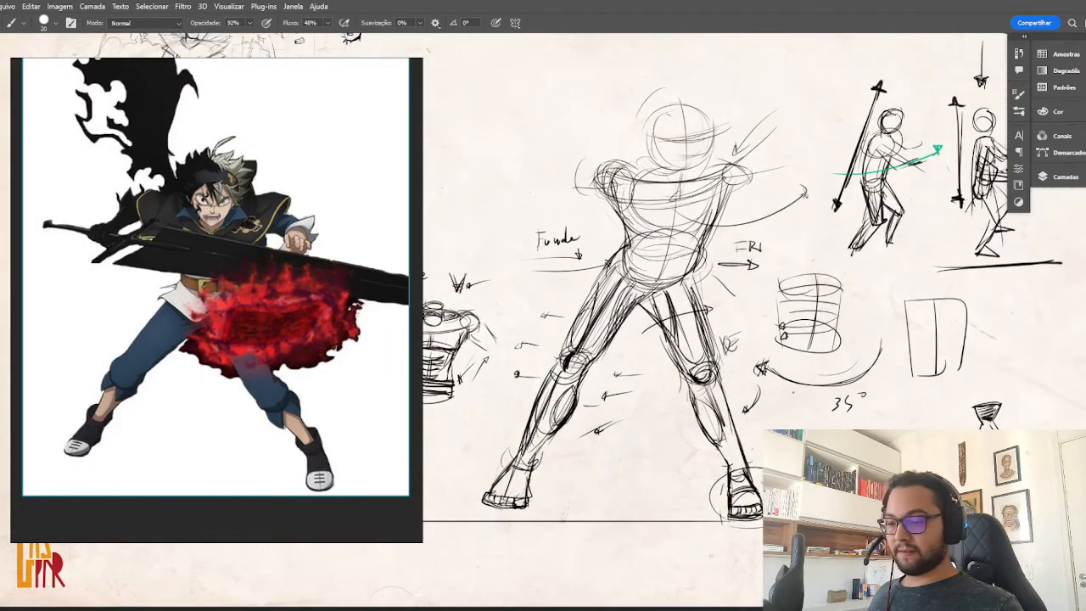
key("ctrl+plus")
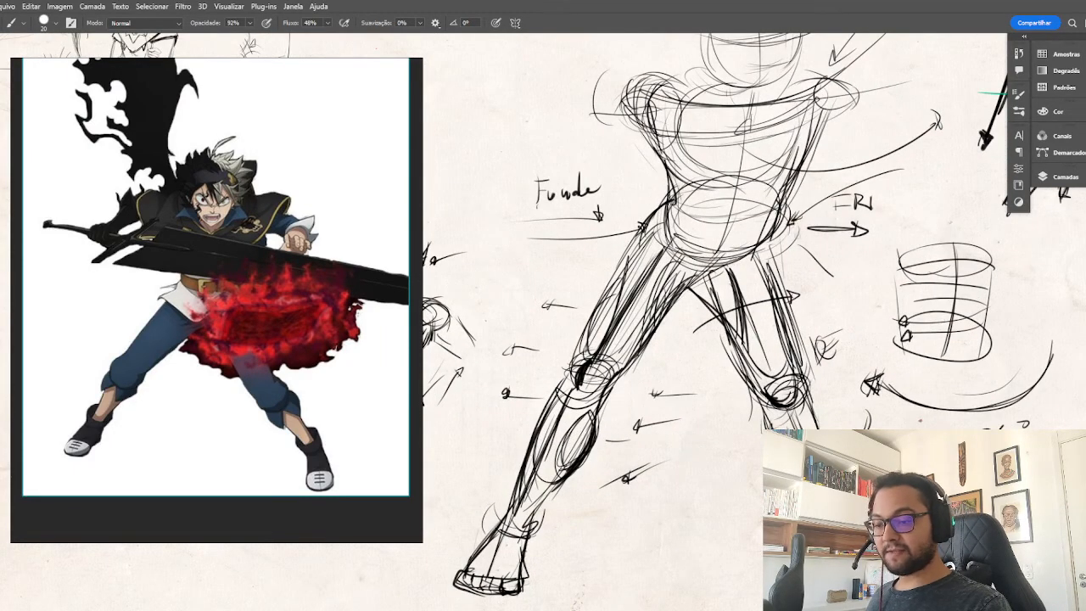
left_click_drag(760, 242, 764, 302)
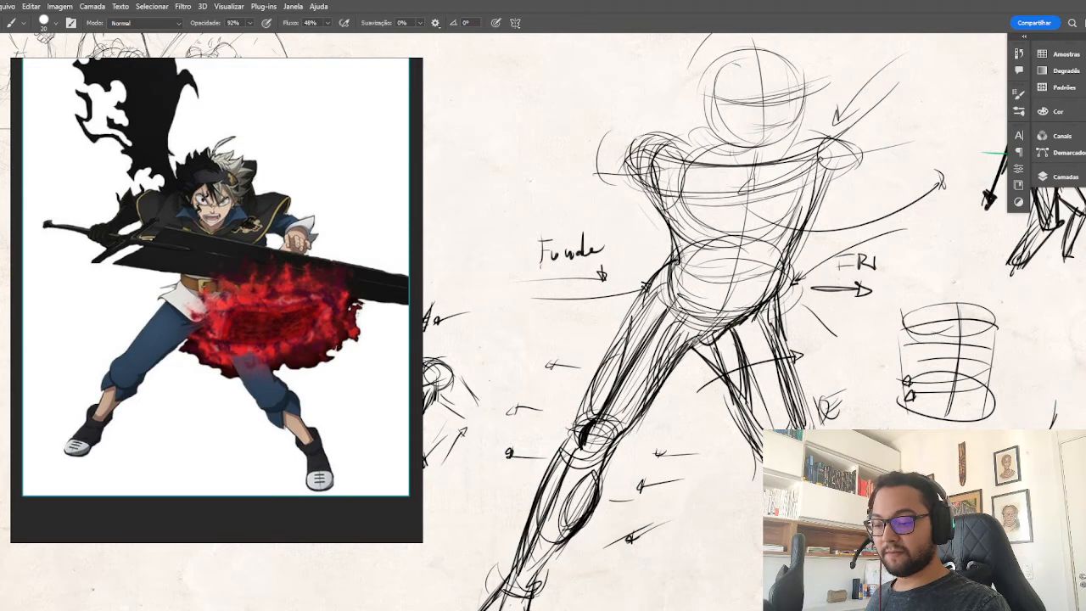
mouse_move(694, 344)
left_mouse_down()
mouse_move(774, 291)
mouse_move(683, 296)
mouse_move(693, 327)
left_mouse_up()
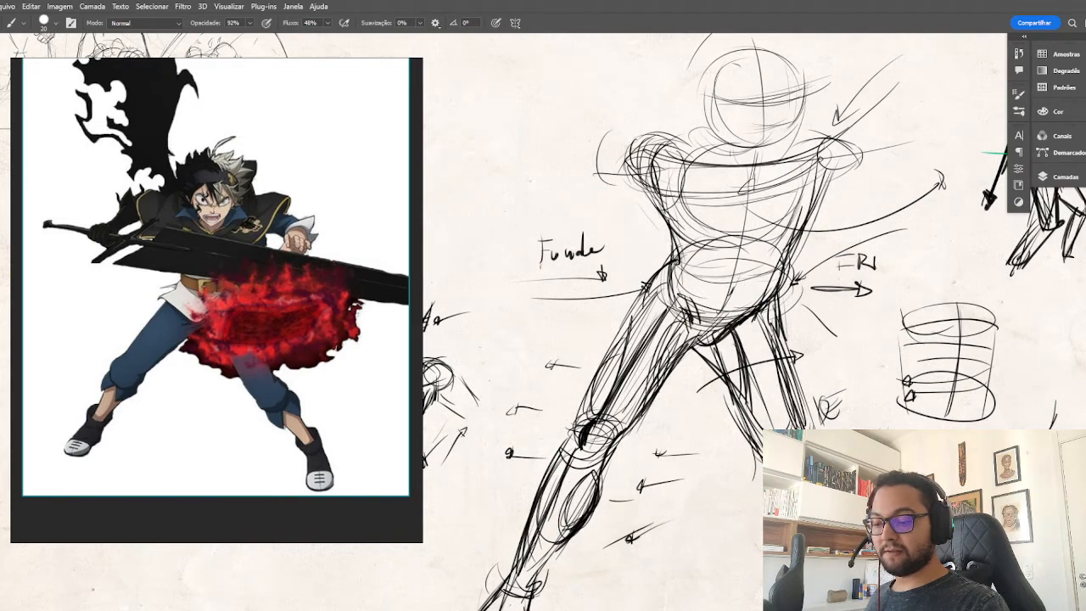
Sketch both pectoral curves on the action figure's chest, meeting at the torso's centre line.
left_click_drag(653, 179, 670, 235)
left_click_drag(757, 174, 733, 228)
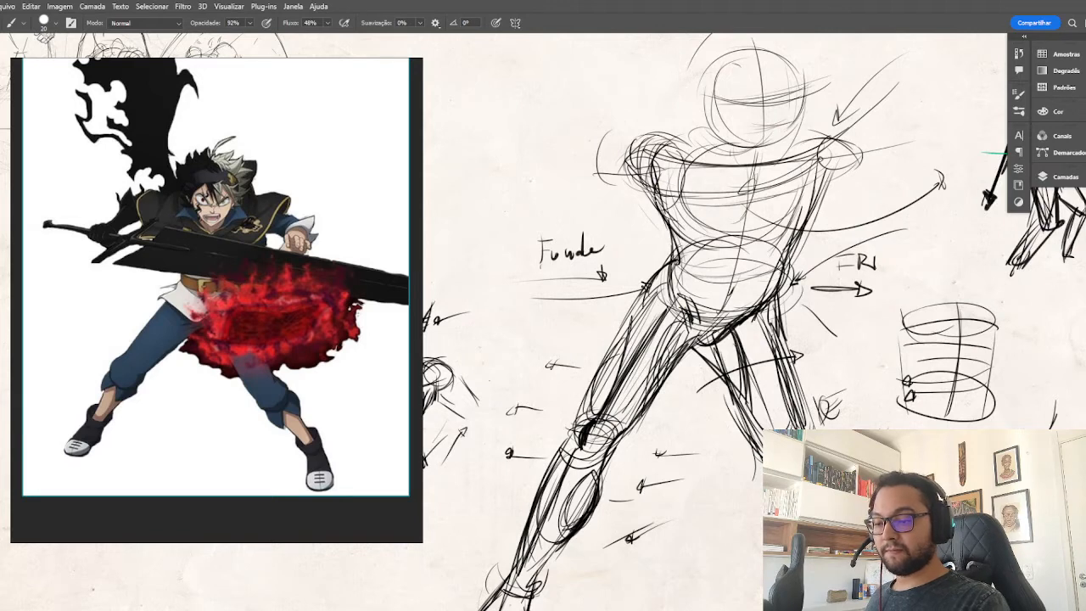
left_click_drag(655, 196, 728, 222)
left_click_drag(753, 181, 734, 223)
mouse_move(743, 214)
left_mouse_down()
mouse_move(707, 221)
mouse_move(796, 232)
left_mouse_up()
left_click_drag(746, 207, 795, 226)
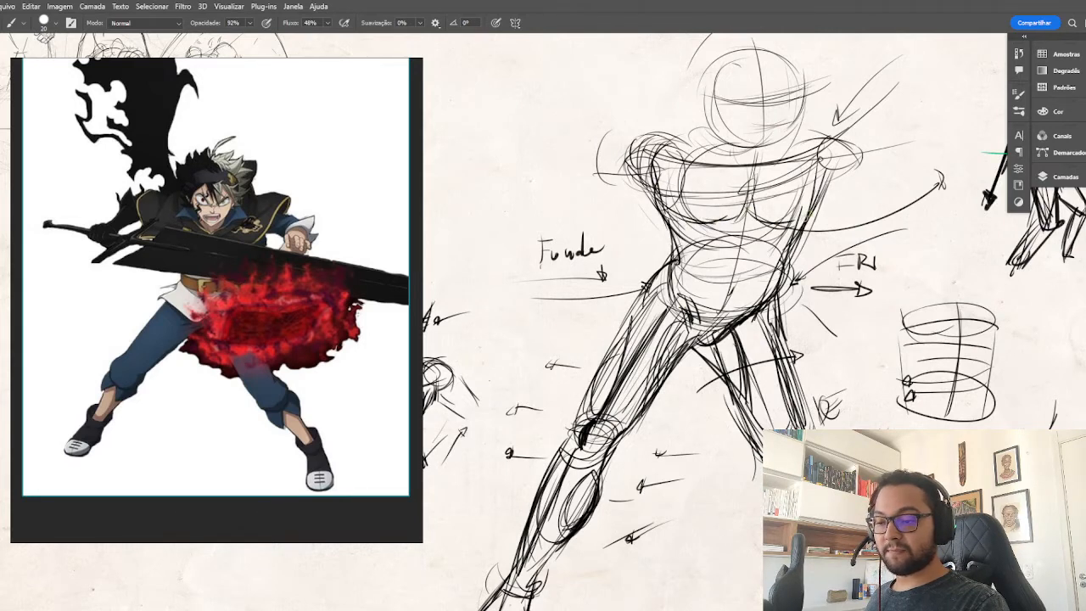
mouse_move(707, 223)
left_mouse_down()
mouse_move(744, 209)
mouse_move(712, 227)
left_mouse_up()
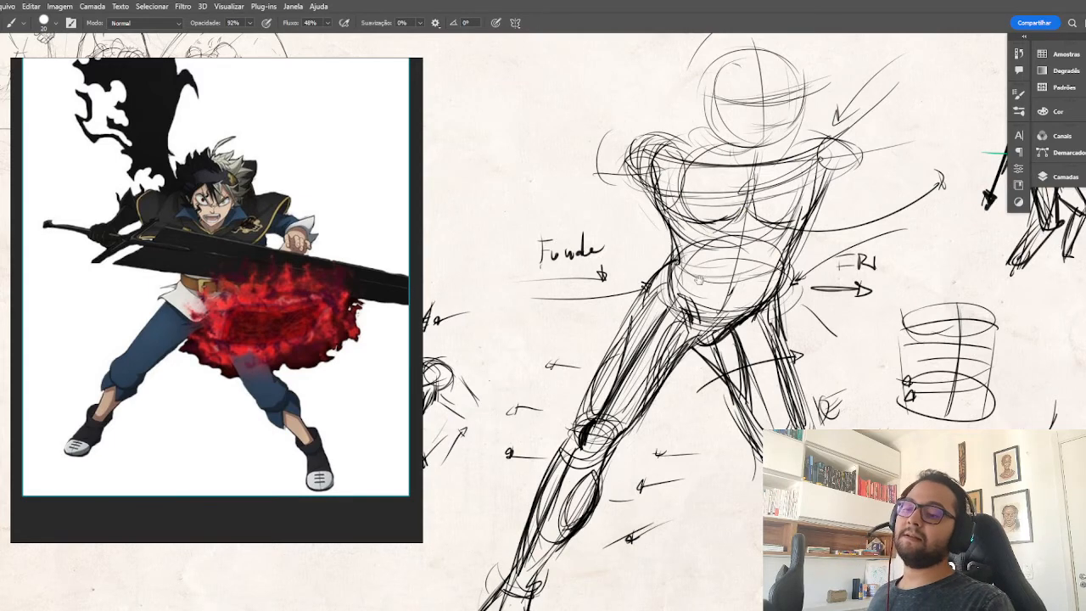
Draw the tops of the action figure's shoulders and the trapezius slopes rising toward the head.
left_click_drag(699, 280, 723, 339)
left_click_drag(658, 202, 706, 192)
left_click_drag(712, 203, 638, 212)
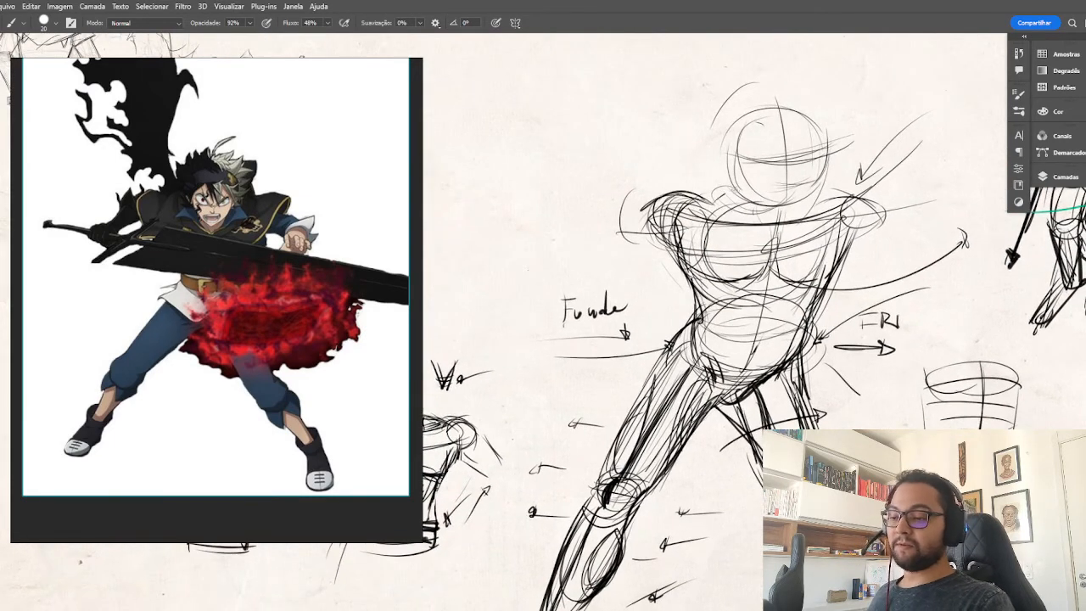
mouse_move(701, 199)
left_mouse_down()
mouse_move(730, 190)
mouse_move(724, 206)
left_mouse_up()
mouse_move(830, 197)
left_mouse_down()
mouse_move(880, 214)
mouse_move(860, 196)
left_mouse_up()
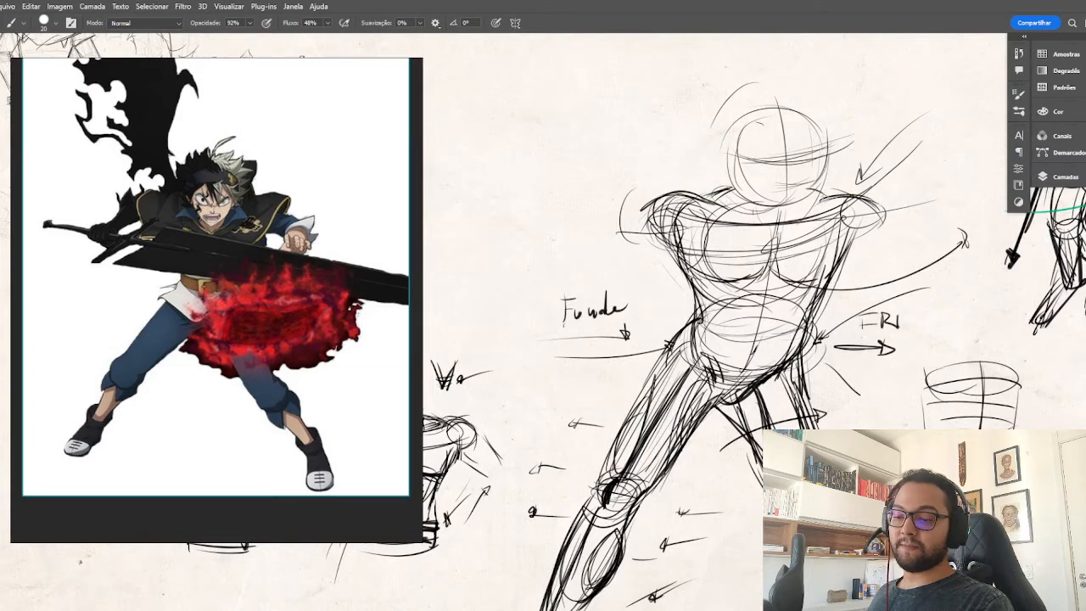
Add curved neck lines beneath the action figure's head and redraw the head's oval with darker strokes.
mouse_move(789, 209)
left_mouse_down()
mouse_move(817, 195)
mouse_move(803, 205)
left_mouse_up()
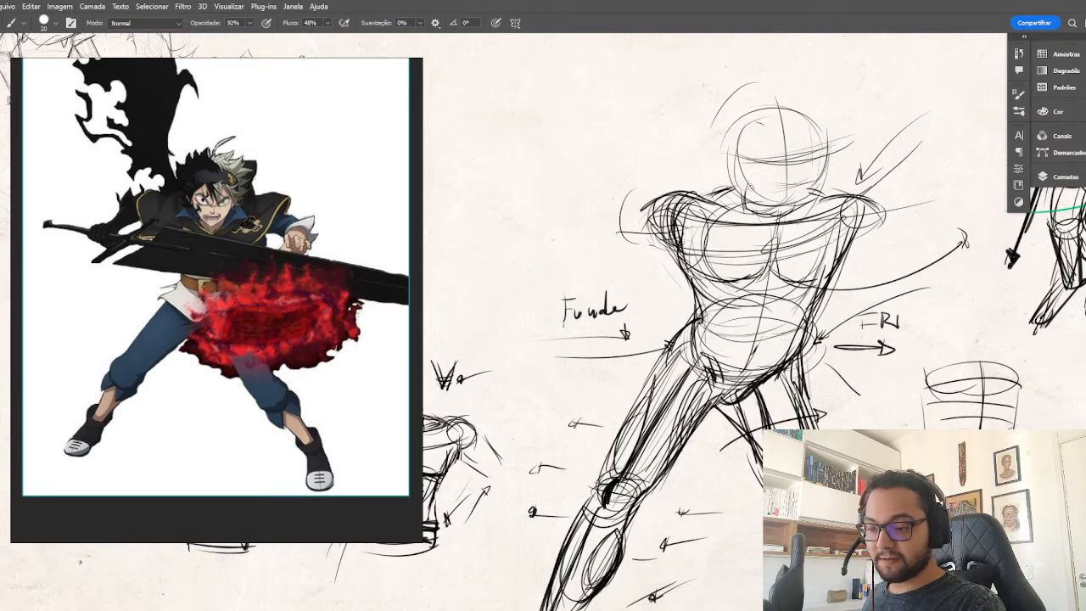
left_click_drag(740, 183, 783, 203)
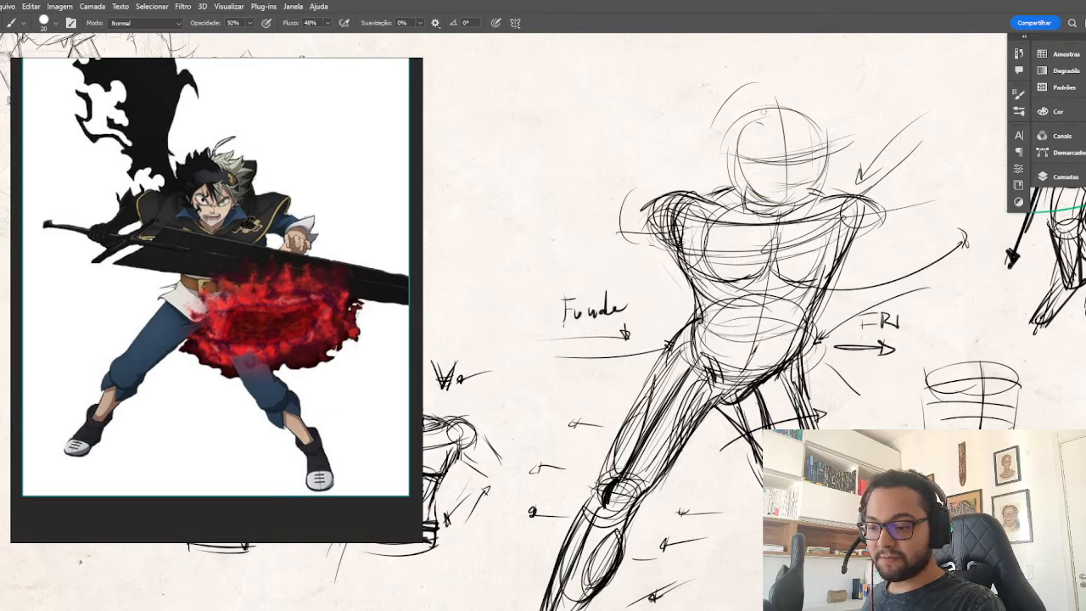
left_click_drag(754, 121, 786, 195)
left_click_drag(828, 141, 768, 201)
left_click_drag(762, 116, 773, 200)
mouse_move(783, 108)
left_mouse_down()
mouse_move(749, 123)
mouse_move(769, 206)
mouse_move(789, 209)
left_mouse_up()
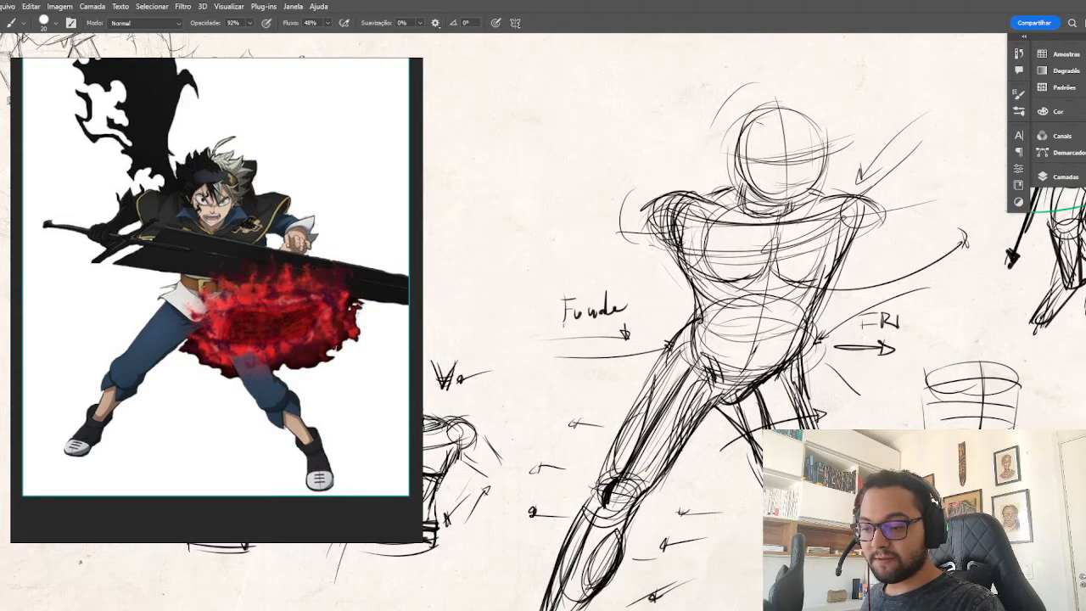
Define the action figure's collar line, rounded deltoids and outer pectoral contours with heavier strokes.
mouse_move(745, 212)
left_mouse_down()
mouse_move(846, 200)
mouse_move(813, 209)
mouse_move(845, 236)
left_mouse_up()
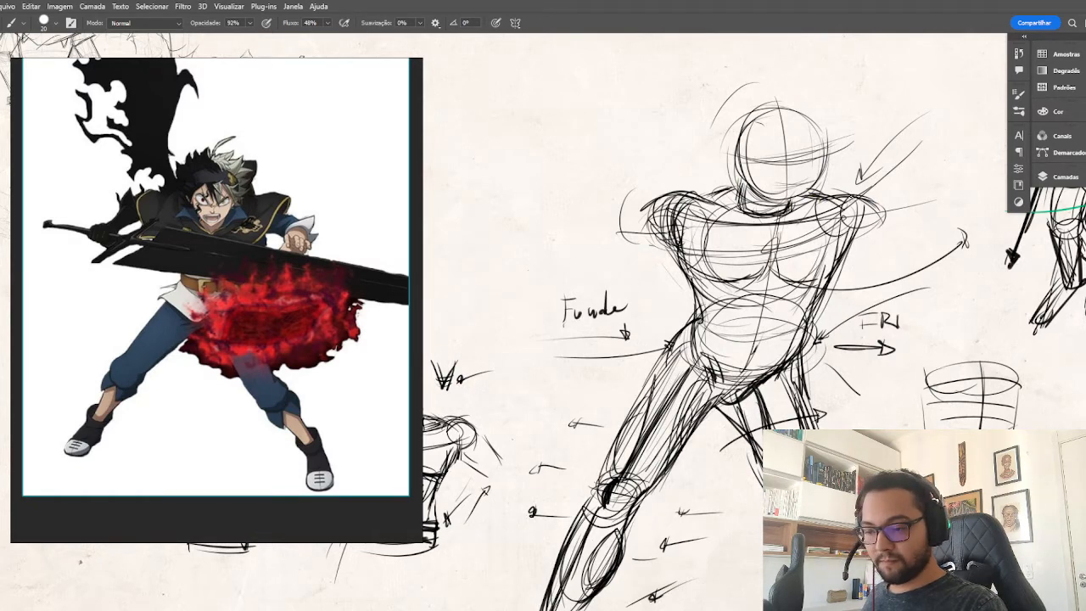
mouse_move(853, 197)
left_mouse_down()
mouse_move(835, 246)
mouse_move(848, 237)
left_mouse_up()
left_click_drag(702, 195, 665, 211)
left_click_drag(668, 220, 718, 211)
mouse_move(670, 217)
left_mouse_down()
mouse_move(697, 235)
mouse_move(709, 275)
left_mouse_up()
left_click_drag(684, 234, 728, 280)
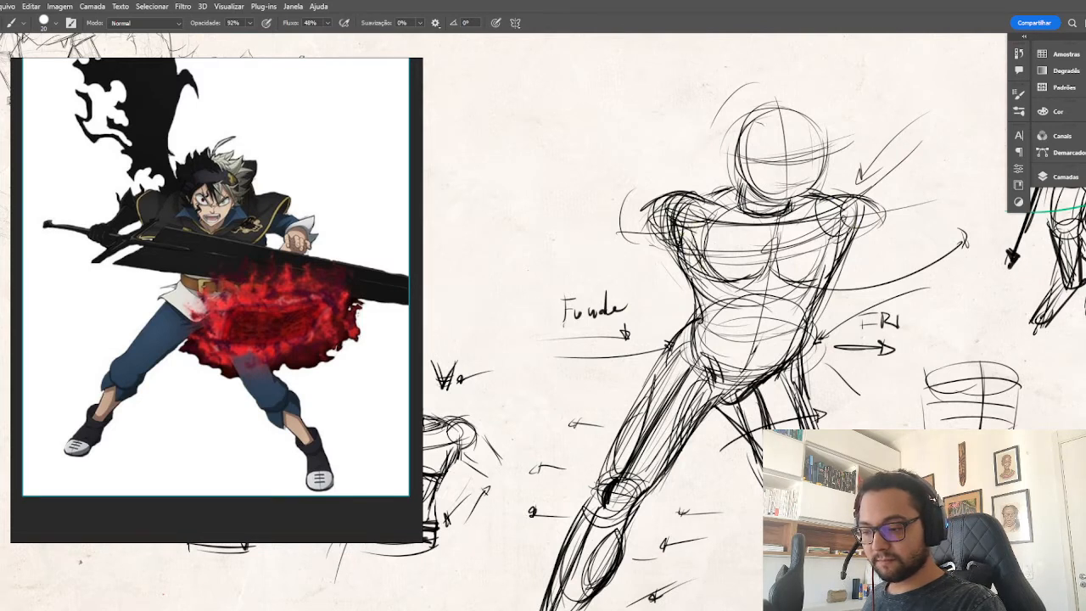
left_click_drag(845, 234, 801, 280)
left_click_drag(691, 242, 684, 254)
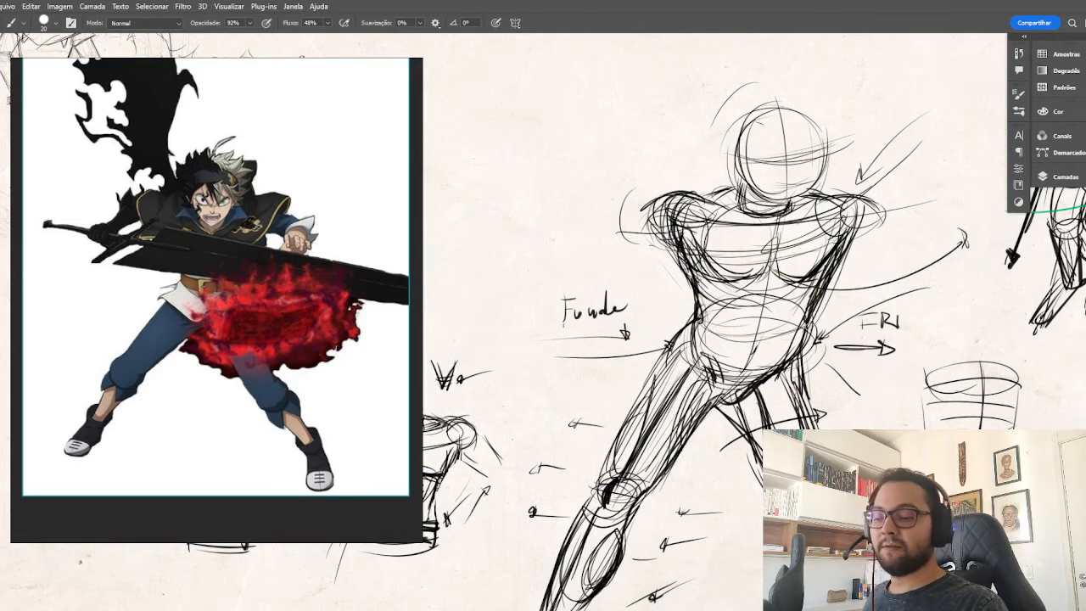
key("ctrl+minus")
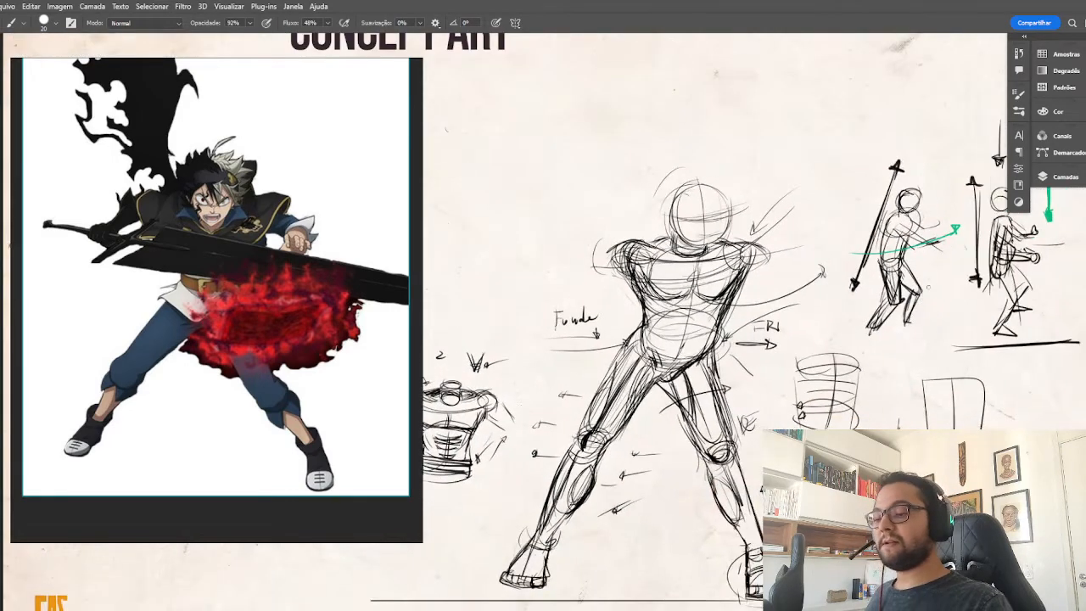
left_click_drag(876, 384, 972, 389)
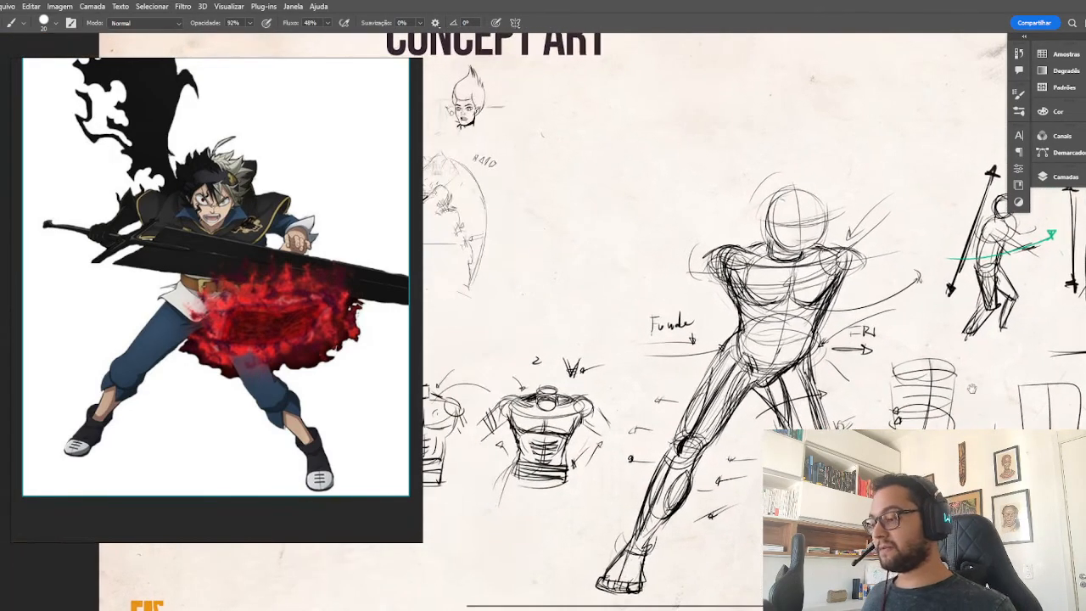
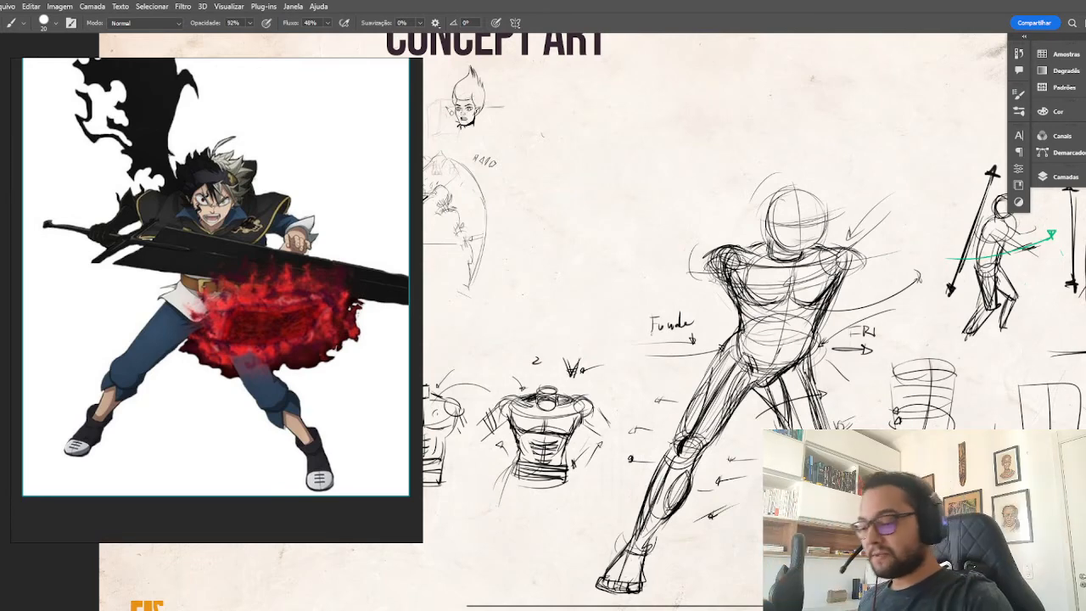
Sketch the action figure's upper arms as near-horizontal lines extending from both shoulders, ending in small elbow marks, following the swordsman reference.
left_click_drag(759, 314, 682, 302)
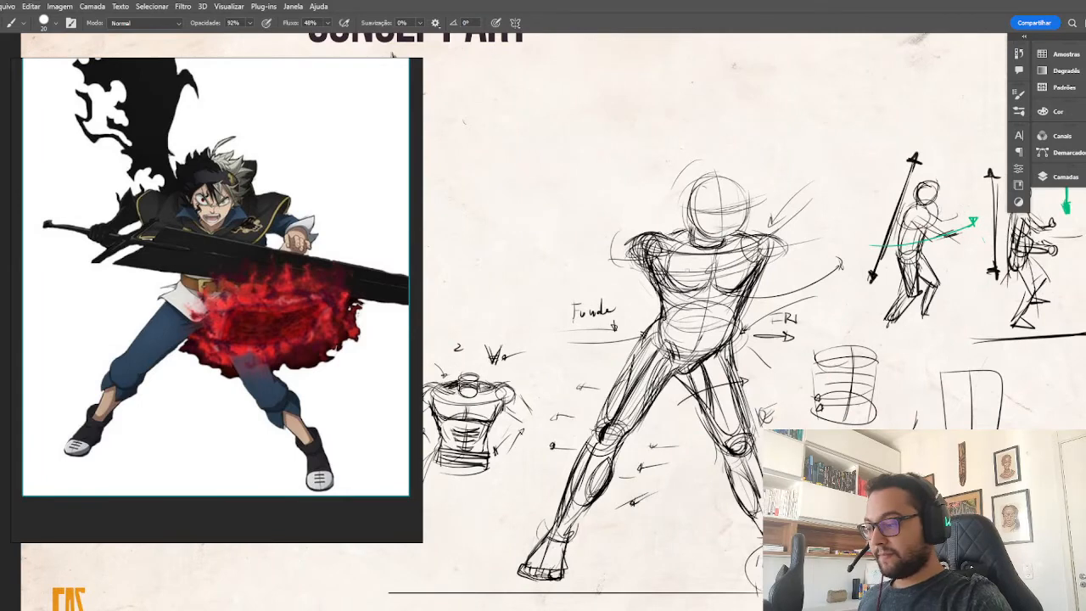
scroll(212, 188, "up", 3)
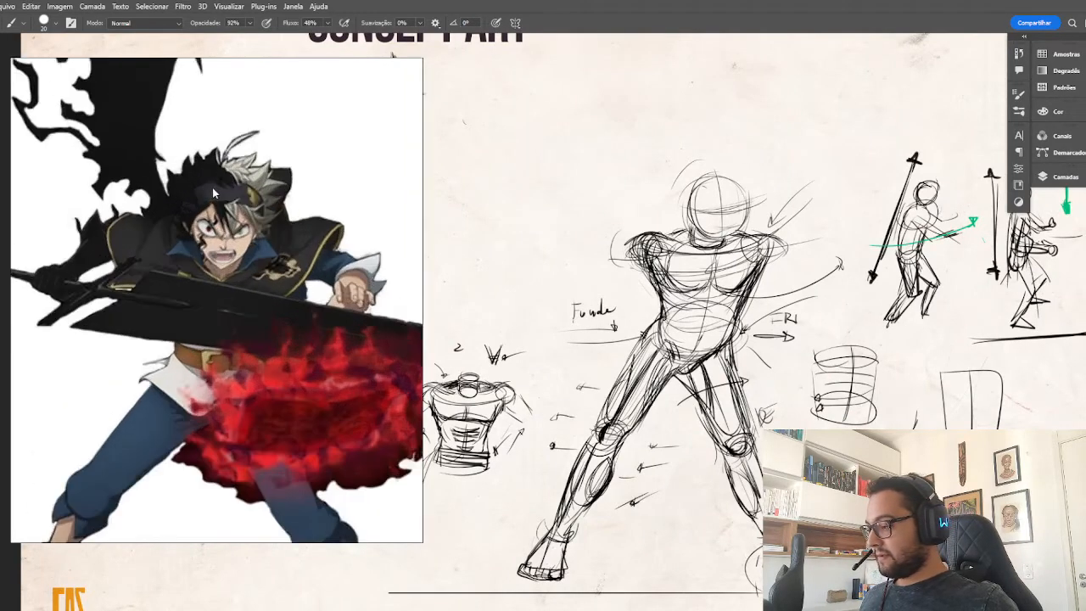
scroll(191, 202, "up", 2)
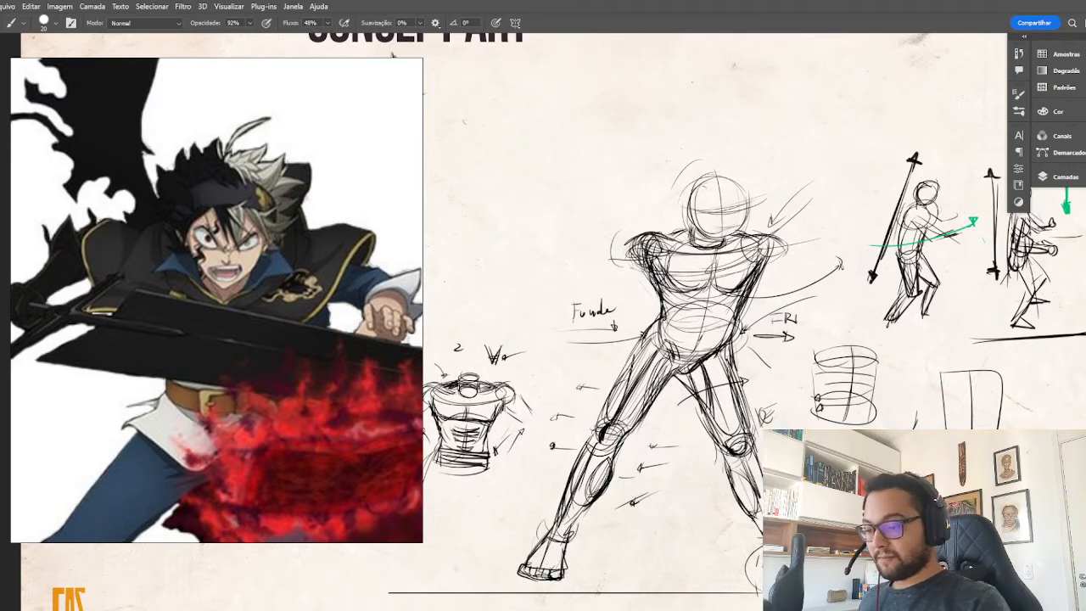
mouse_move(638, 247)
left_mouse_down()
mouse_move(574, 252)
mouse_move(646, 250)
mouse_move(601, 251)
left_mouse_up()
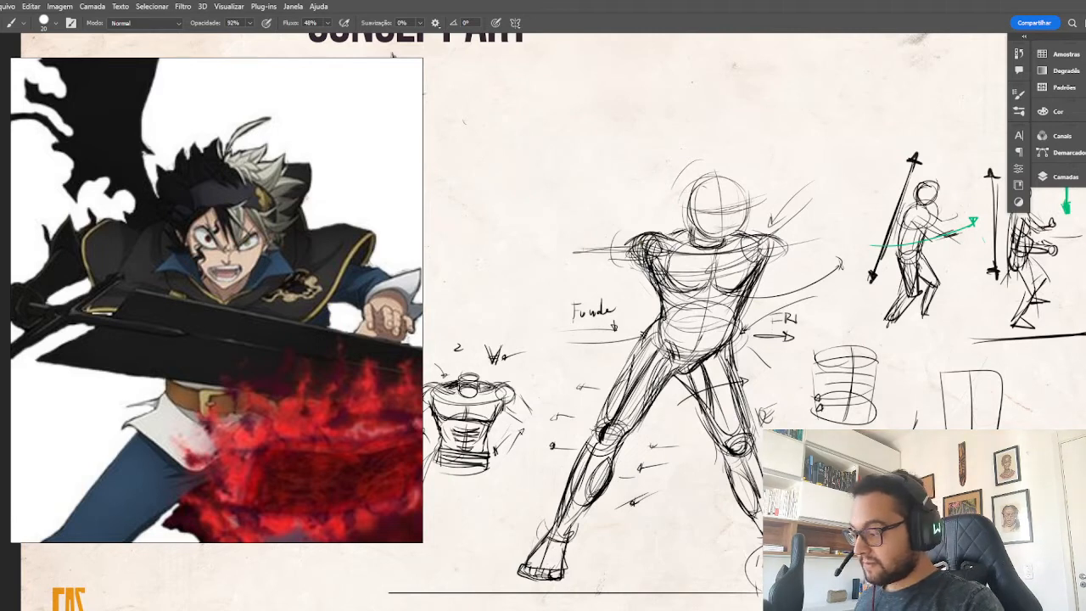
mouse_move(764, 247)
left_mouse_down()
mouse_move(840, 261)
mouse_move(829, 280)
mouse_move(837, 267)
left_mouse_up()
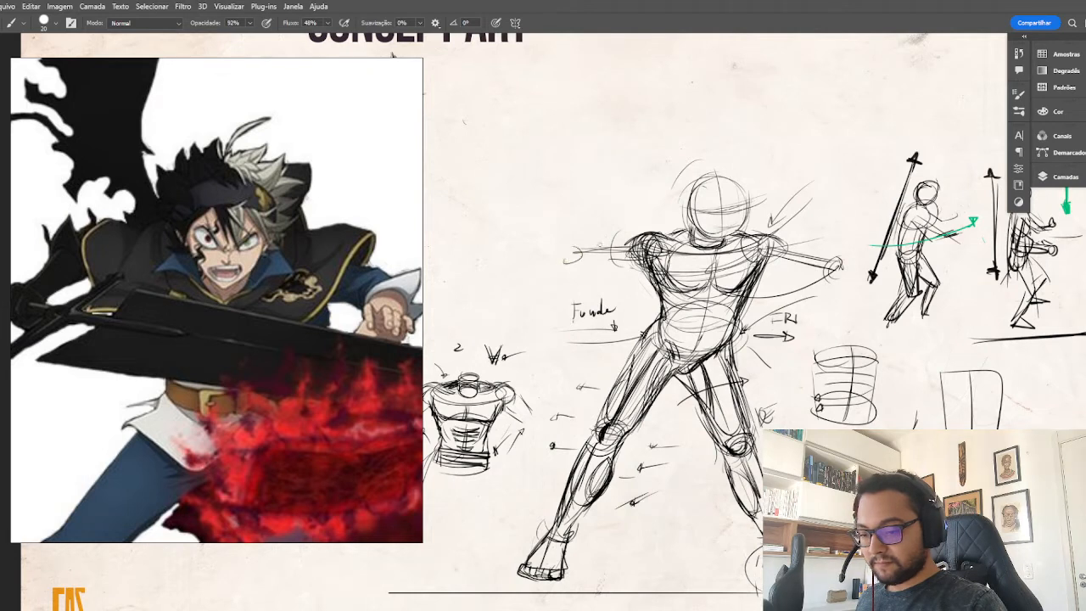
Draw slanted guide lines from the action figure's head down to both elbows and hatch the areas above the arms.
mouse_move(592, 243)
left_mouse_down()
mouse_move(702, 180)
mouse_move(642, 214)
left_mouse_up()
left_click_drag(740, 190, 842, 256)
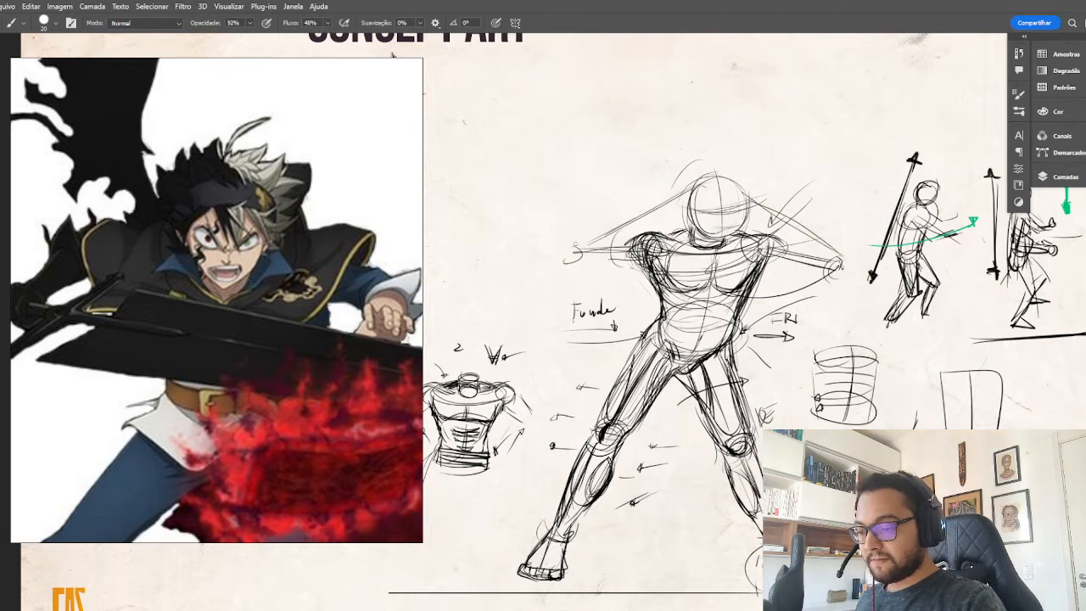
left_click_drag(596, 236, 677, 194)
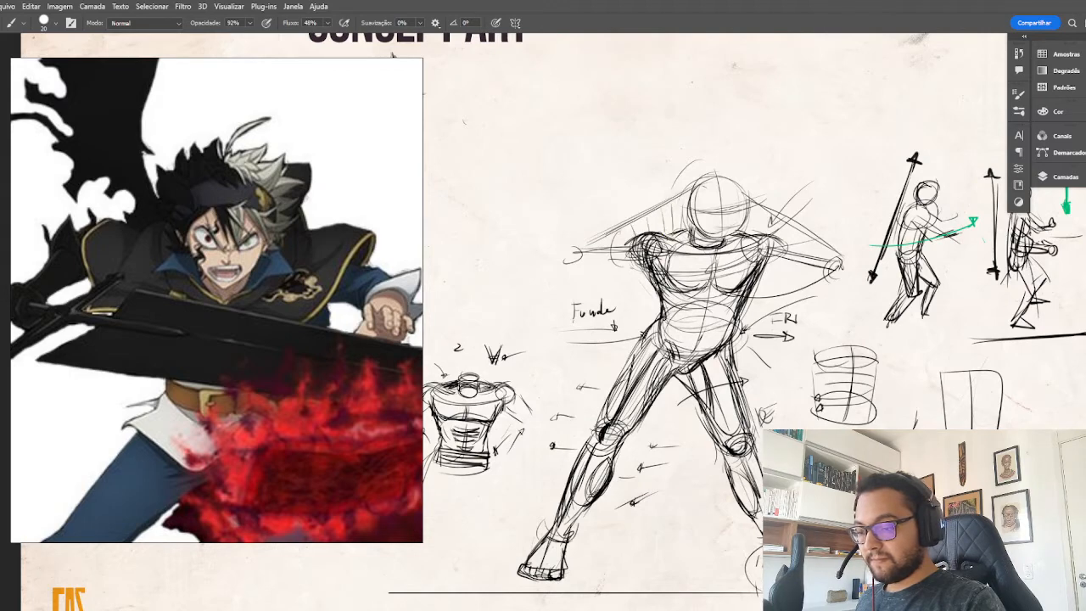
left_click_drag(794, 224, 785, 240)
left_click_drag(808, 226, 795, 251)
left_click_drag(811, 245, 804, 254)
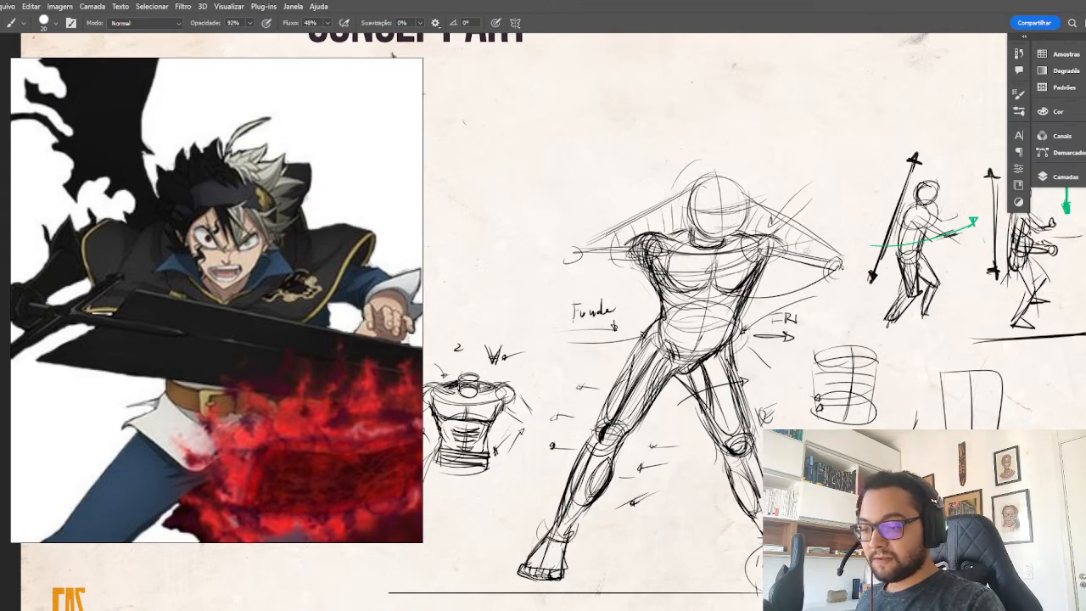
Narrow the reference window, lasso the side studies and notes around the action figure, and duplicate them onto a new layer.
key("ctrl+minus")
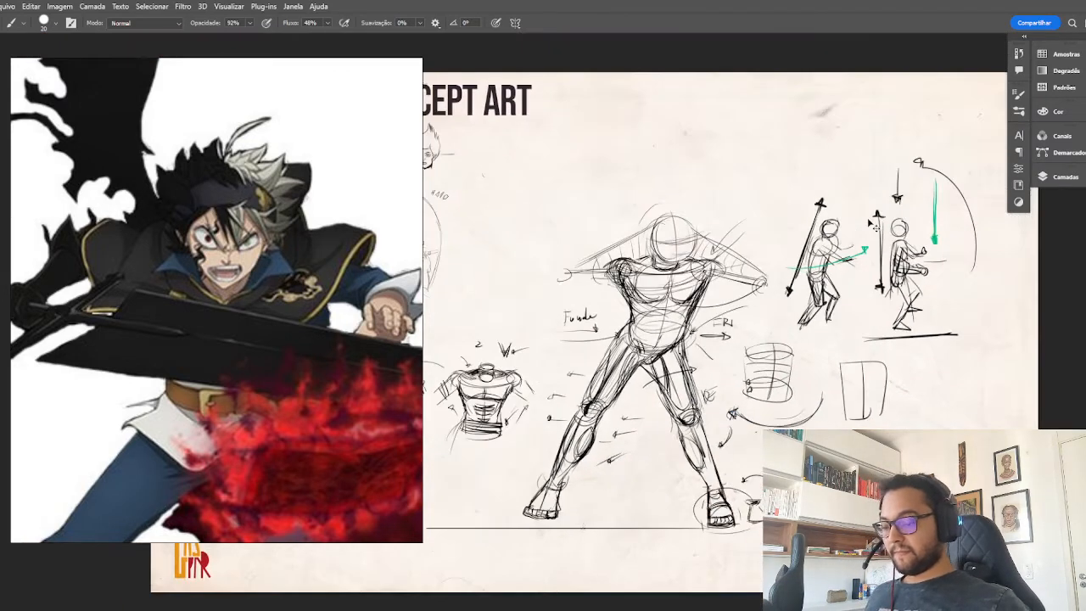
left_click(1052, 178)
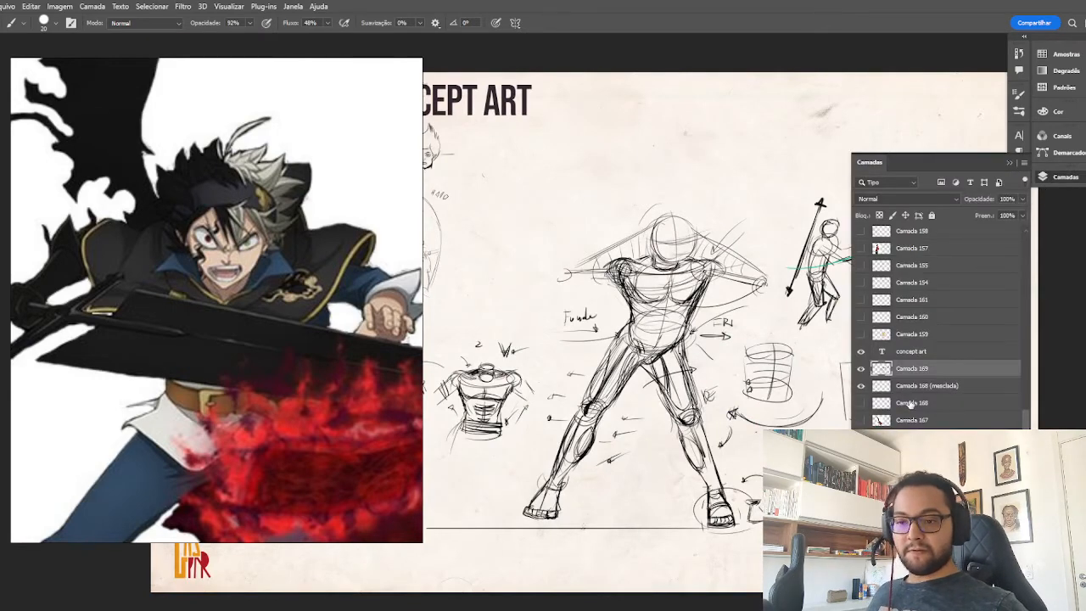
key("ctrl+minus")
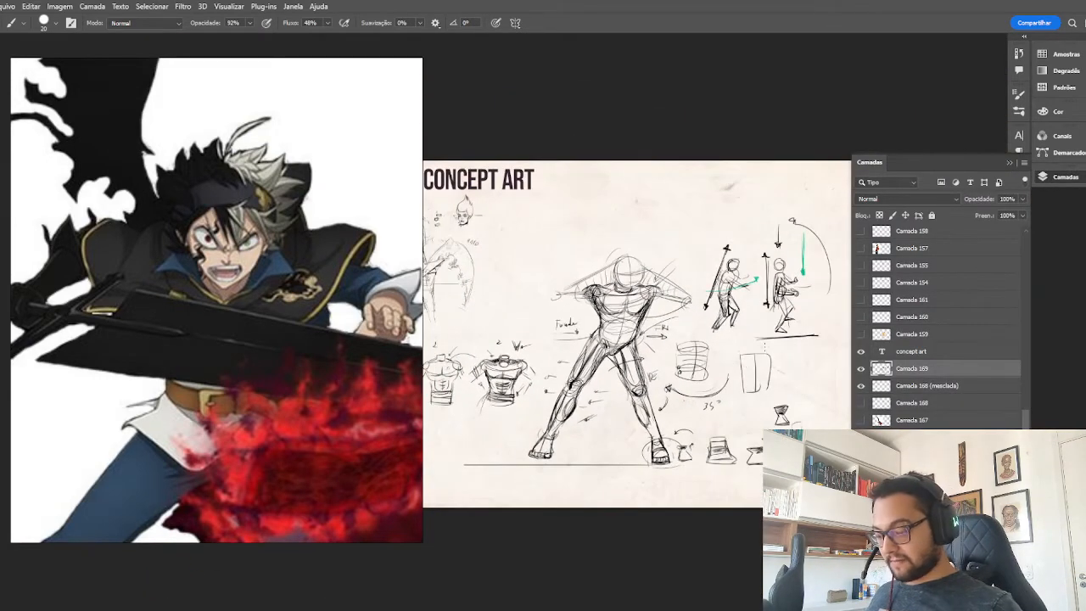
left_click_drag(421, 221, 288, 225)
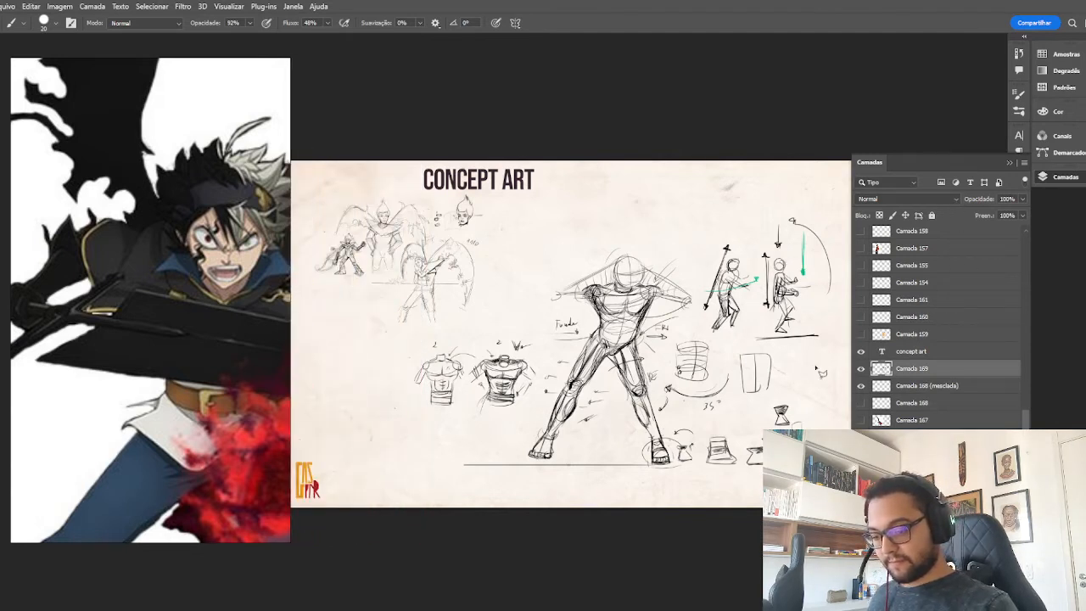
key("l")
mouse_move(820, 371)
left_mouse_down()
mouse_move(850, 305)
mouse_move(814, 227)
mouse_move(755, 197)
mouse_move(677, 333)
mouse_move(660, 412)
mouse_move(675, 446)
mouse_move(759, 487)
mouse_move(761, 462)
mouse_move(819, 401)
mouse_move(818, 373)
left_mouse_up()
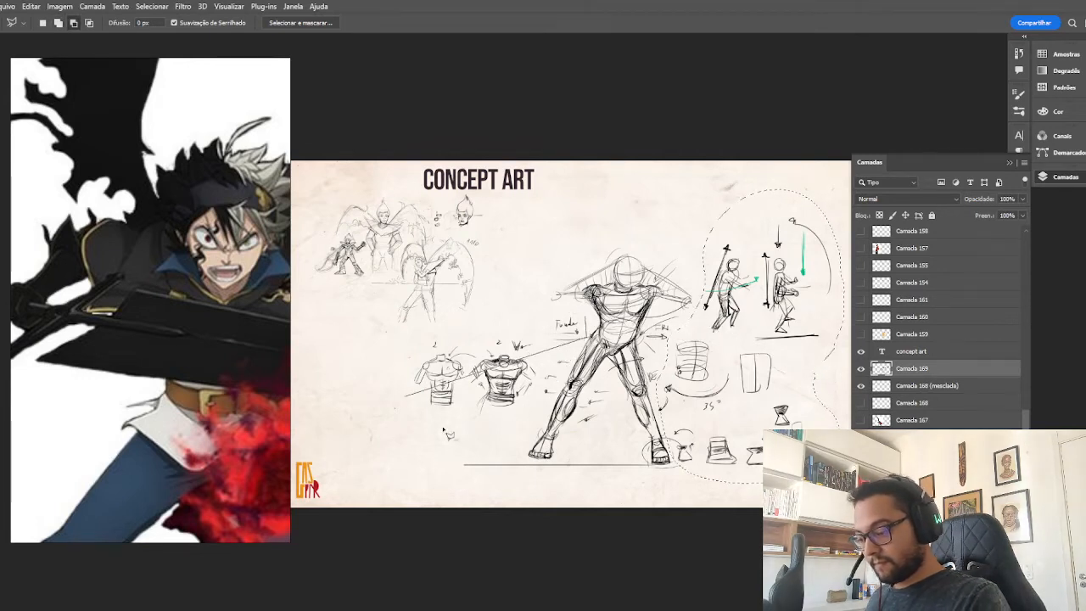
mouse_move(560, 357)
left_mouse_down()
mouse_move(519, 437)
mouse_move(406, 443)
mouse_move(586, 312)
mouse_move(593, 322)
mouse_move(610, 293)
mouse_move(603, 323)
mouse_move(507, 442)
mouse_move(504, 306)
mouse_move(594, 316)
mouse_move(594, 327)
left_mouse_up()
key("ctrl+j")
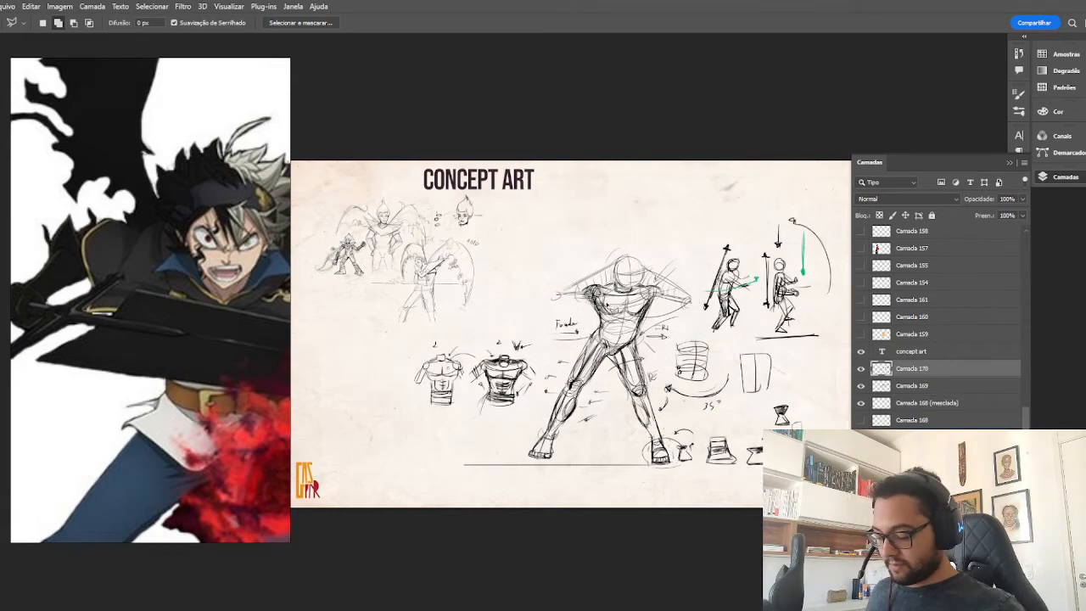
Hide the duplicate layer and erase the side studies around the action figure from Camada 169 with a 700 px eraser.
left_click(861, 369)
left_click(907, 385)
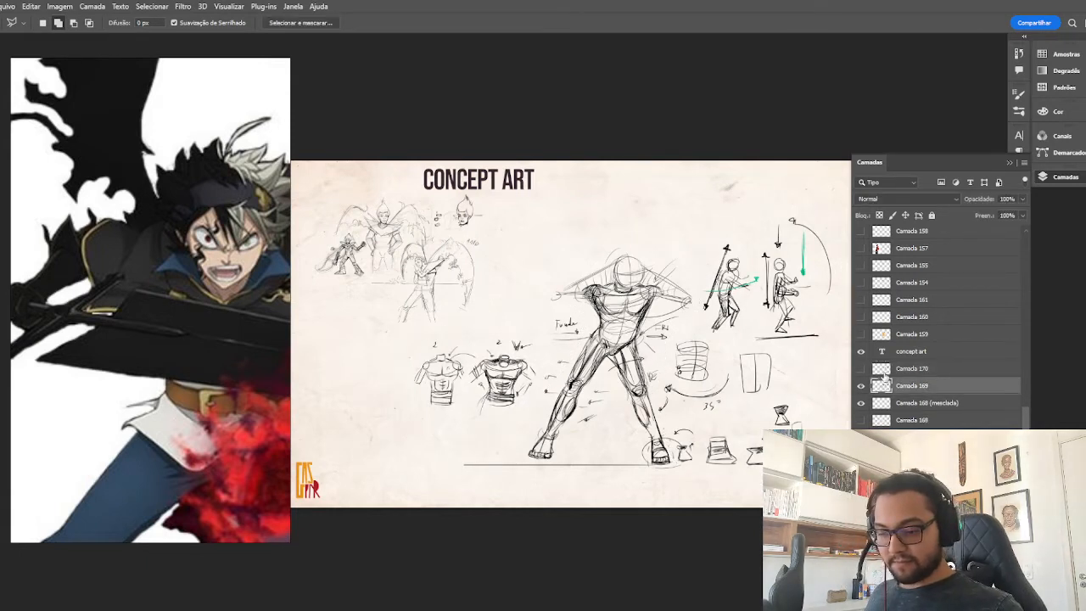
left_click_drag(701, 388, 633, 359)
key("e")
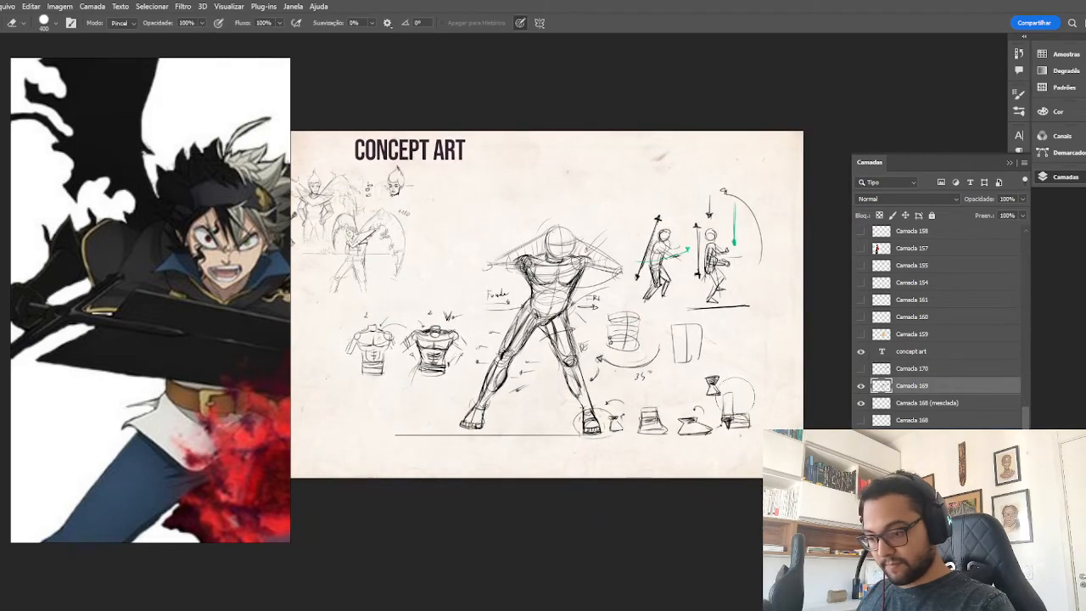
key("bracketright")
key("bracketright")
key("bracketright")
mouse_move(720, 411)
left_mouse_down()
mouse_move(703, 459)
mouse_move(731, 356)
mouse_move(640, 369)
mouse_move(614, 333)
mouse_move(660, 284)
mouse_move(709, 311)
mouse_move(696, 327)
mouse_move(662, 295)
mouse_move(699, 341)
mouse_move(681, 482)
left_mouse_up()
mouse_move(492, 289)
left_mouse_down()
mouse_move(458, 317)
mouse_move(357, 331)
mouse_move(463, 330)
mouse_move(506, 305)
mouse_move(435, 392)
left_mouse_up()
left_click_drag(599, 316, 591, 304)
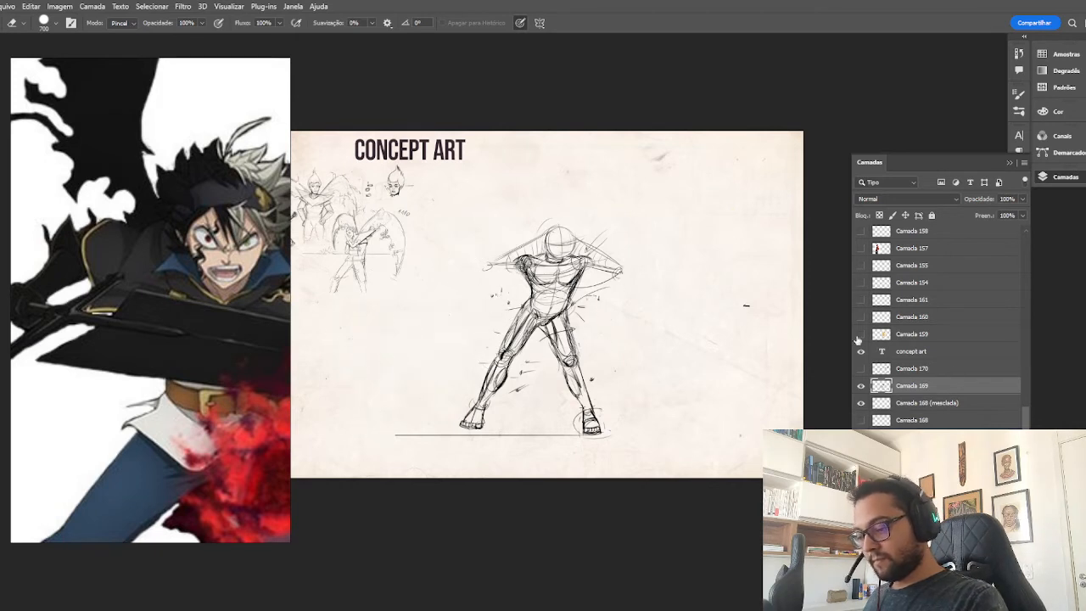
Compare the sheet with and without the duplicated studies on Camada 170, leaving that layer hidden.
left_click(860, 368)
left_click(861, 368)
left_click(860, 368)
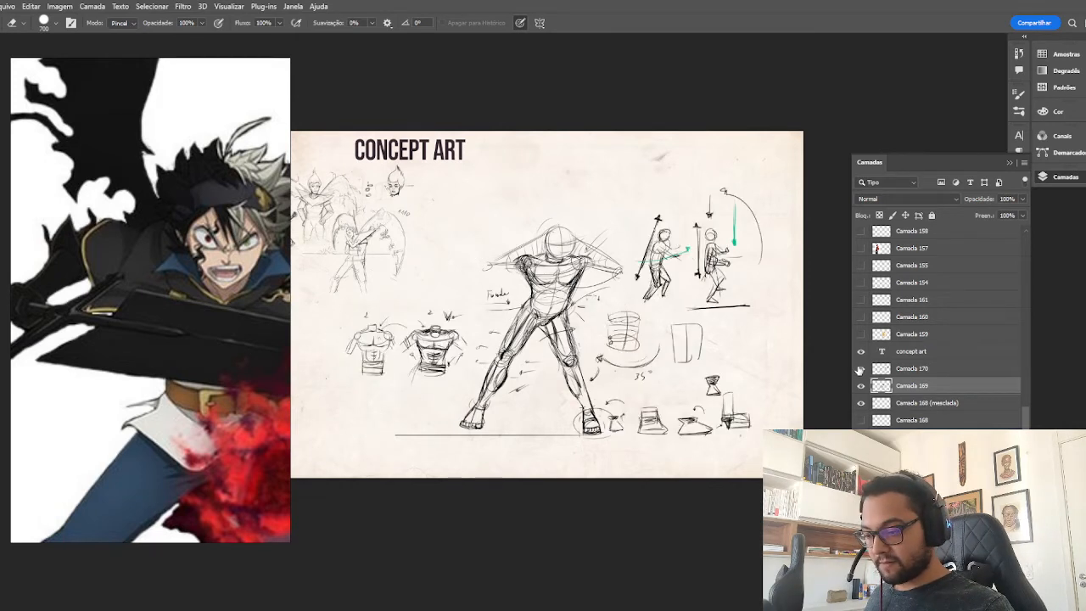
left_click(861, 368)
left_click(861, 368)
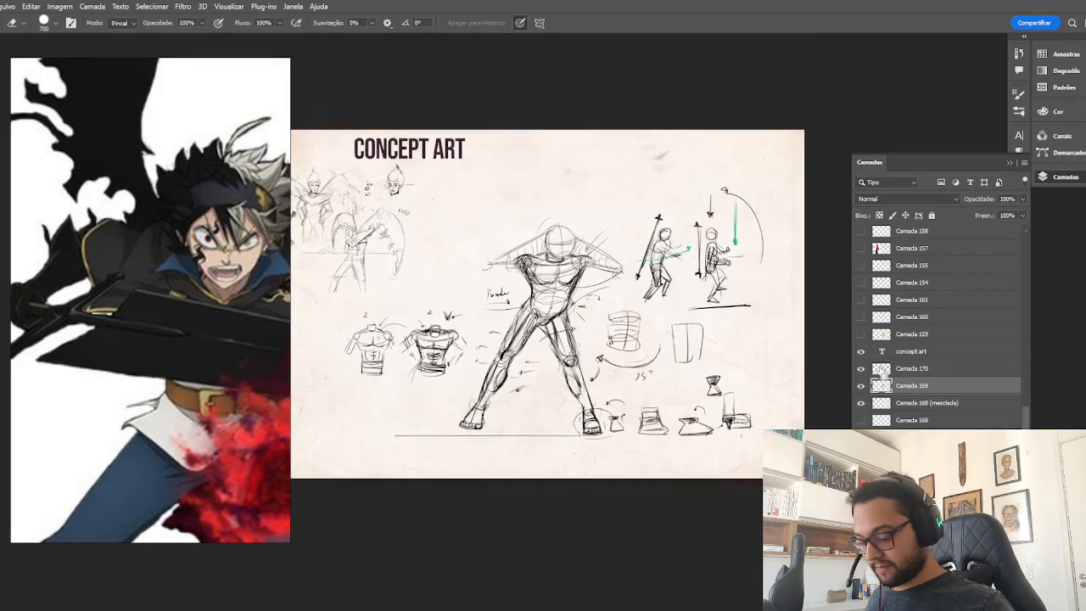
key("ctrl+plus")
left_click(861, 369)
left_click_drag(715, 389, 733, 353)
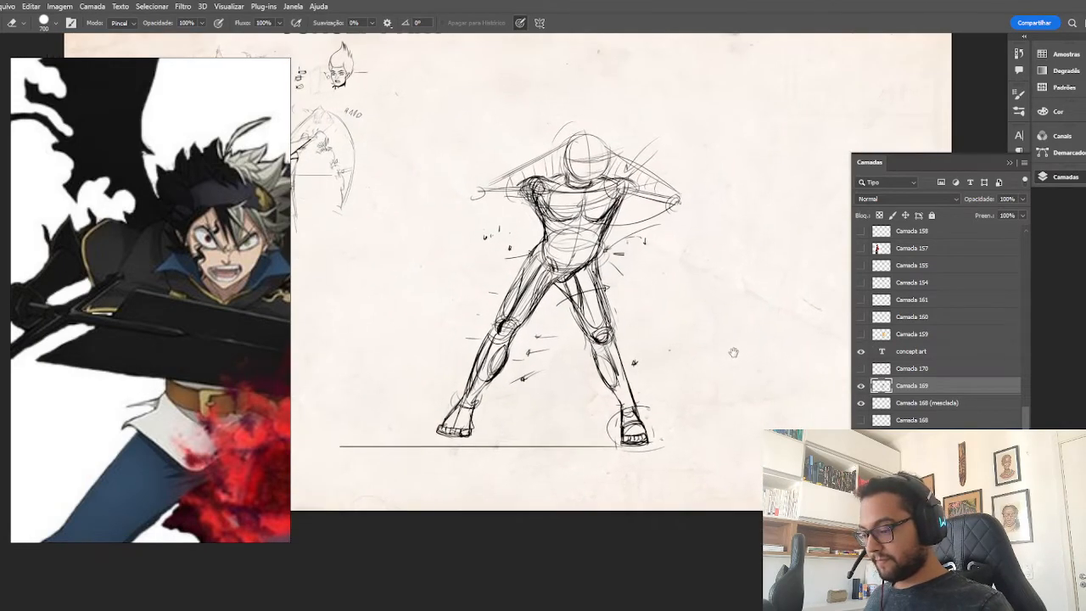
key("ctrl+plus")
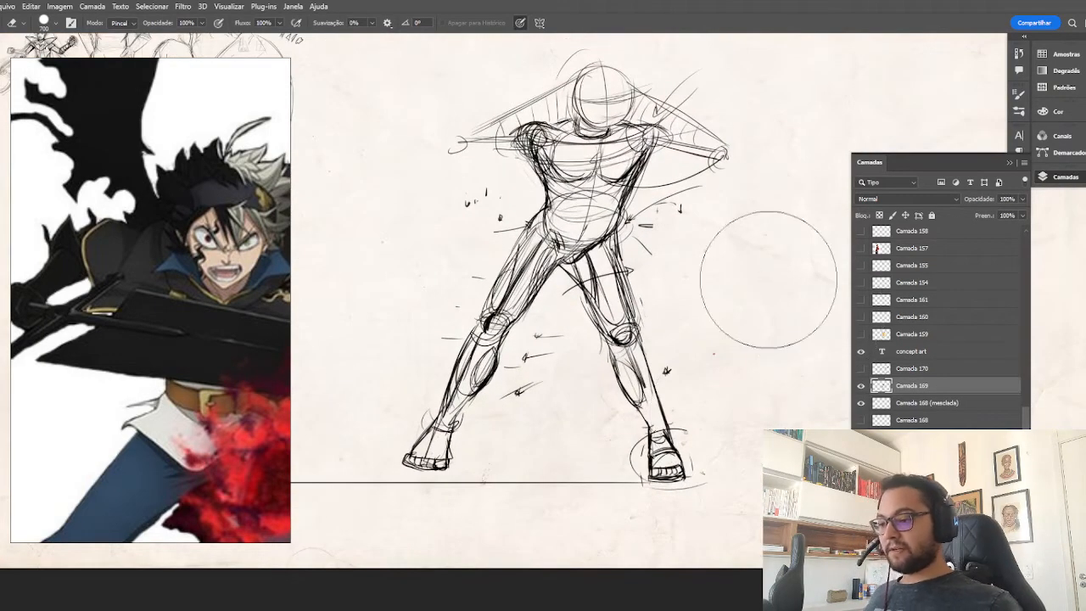
left_click_drag(768, 280, 806, 326)
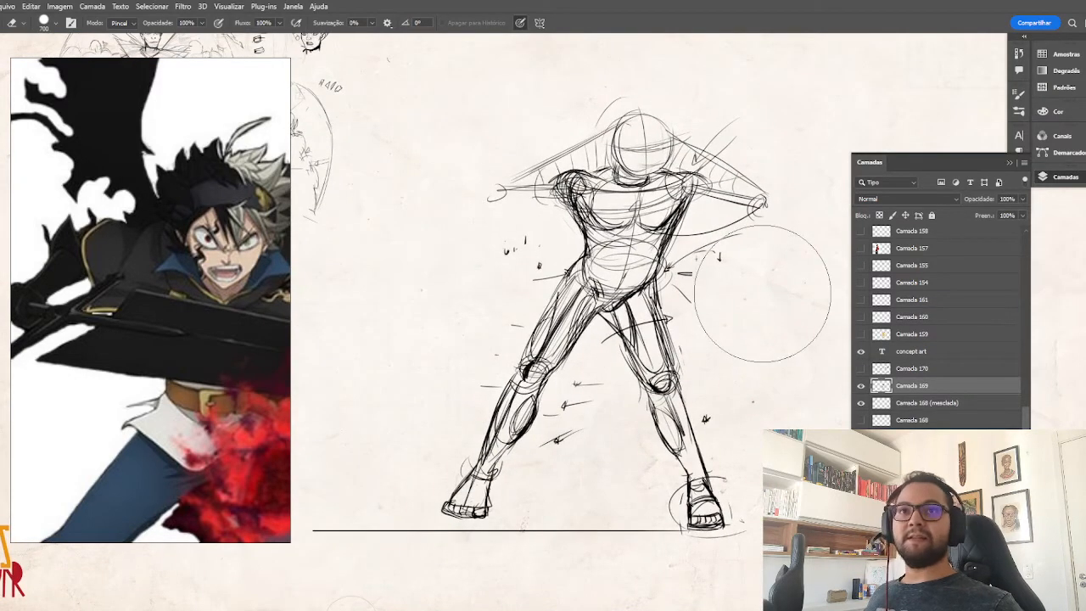
Widen the reference window and reframe it around the swordsman's body, sword and wing.
key("b")
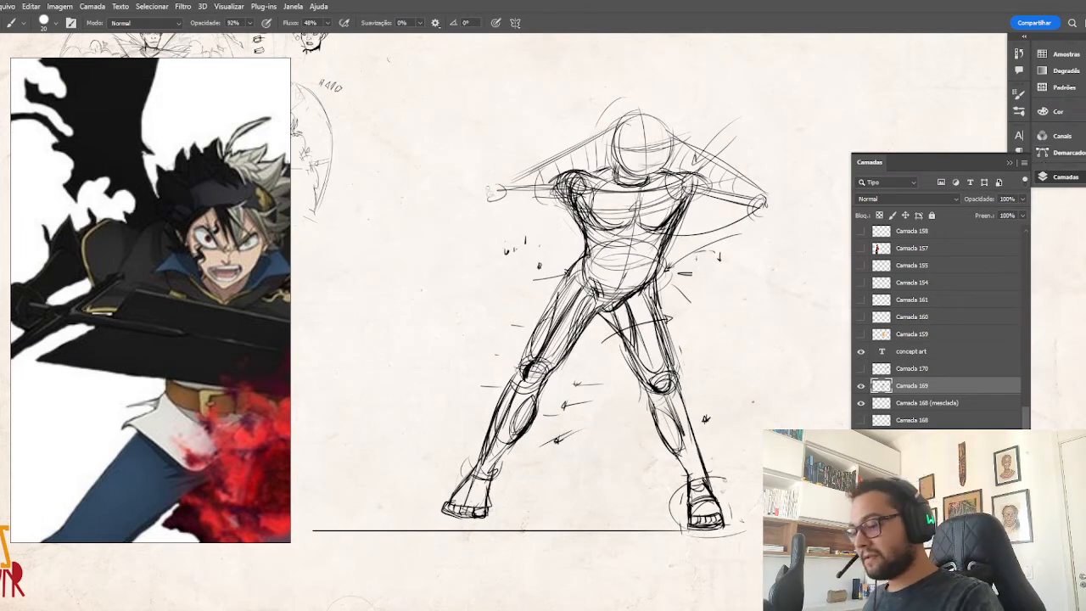
left_click_drag(602, 349, 607, 342)
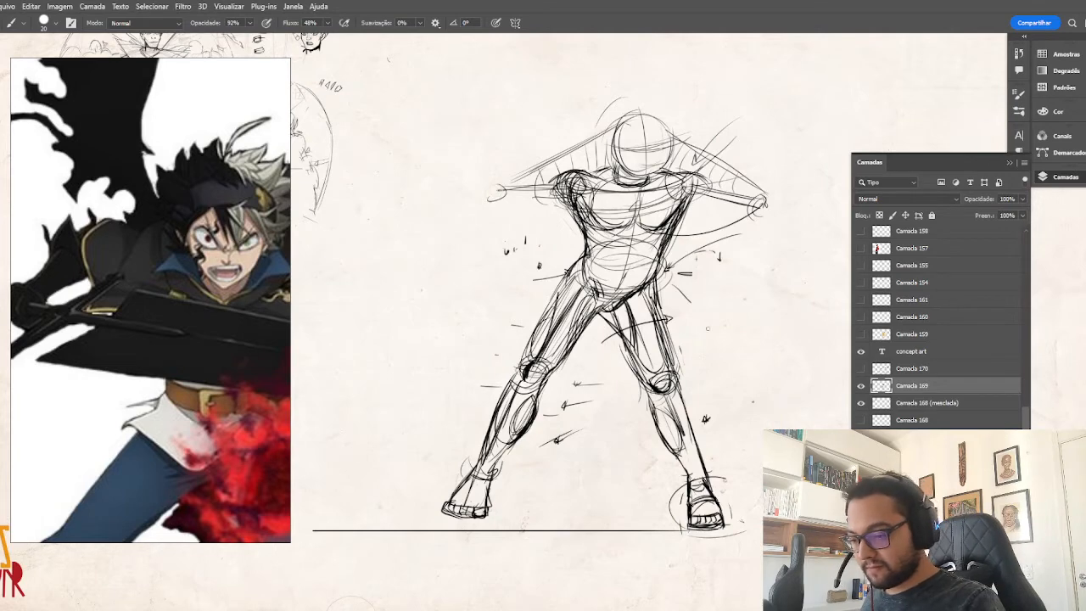
scroll(261, 266, "down", 2)
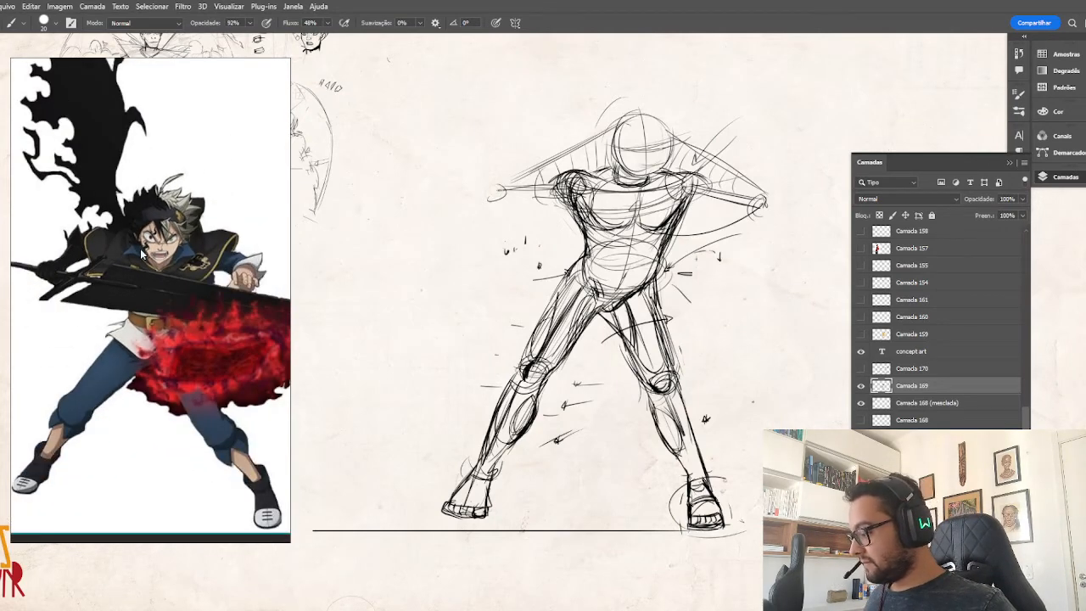
scroll(144, 255, "down", 2)
left_click_drag(289, 246, 337, 253)
left_click_drag(141, 263, 136, 268)
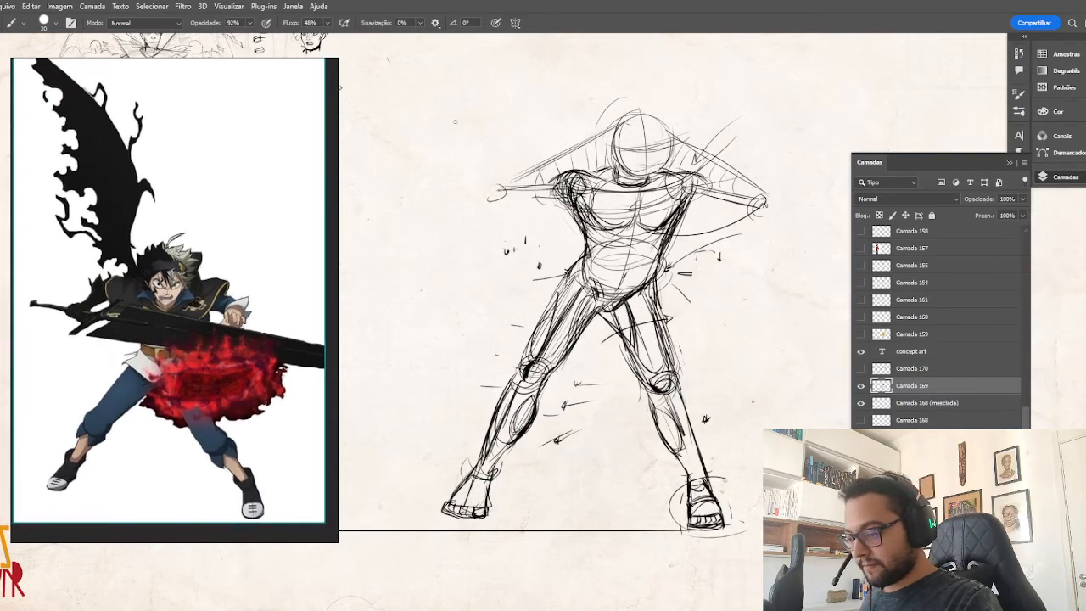
scroll(191, 320, "up", 2)
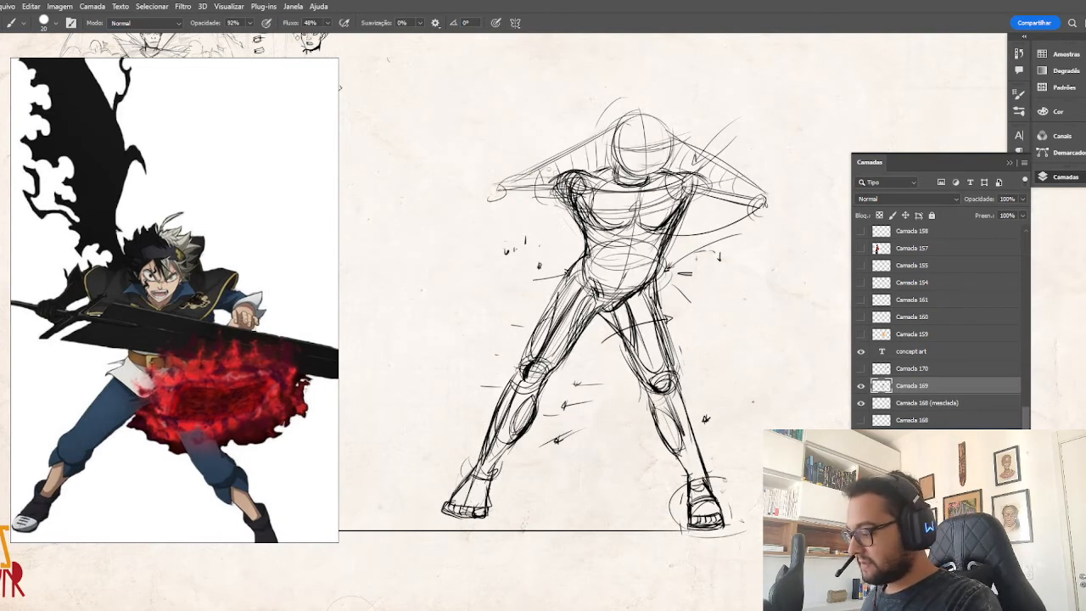
Draw the action figure's right upper arm as a tapered cylinder joining the shoulder to a circular elbow joint.
mouse_move(563, 181)
left_mouse_down()
mouse_move(499, 172)
mouse_move(507, 180)
mouse_move(497, 190)
mouse_move(491, 181)
mouse_move(505, 174)
mouse_move(495, 171)
mouse_move(495, 188)
left_mouse_up()
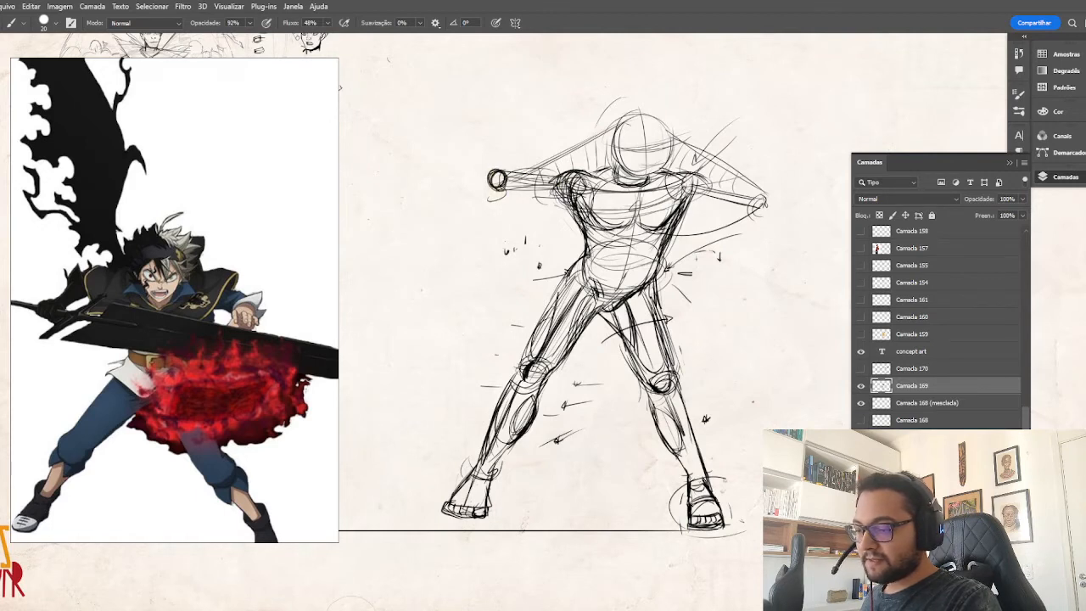
mouse_move(572, 177)
left_mouse_down()
mouse_move(504, 170)
mouse_move(572, 195)
left_mouse_up()
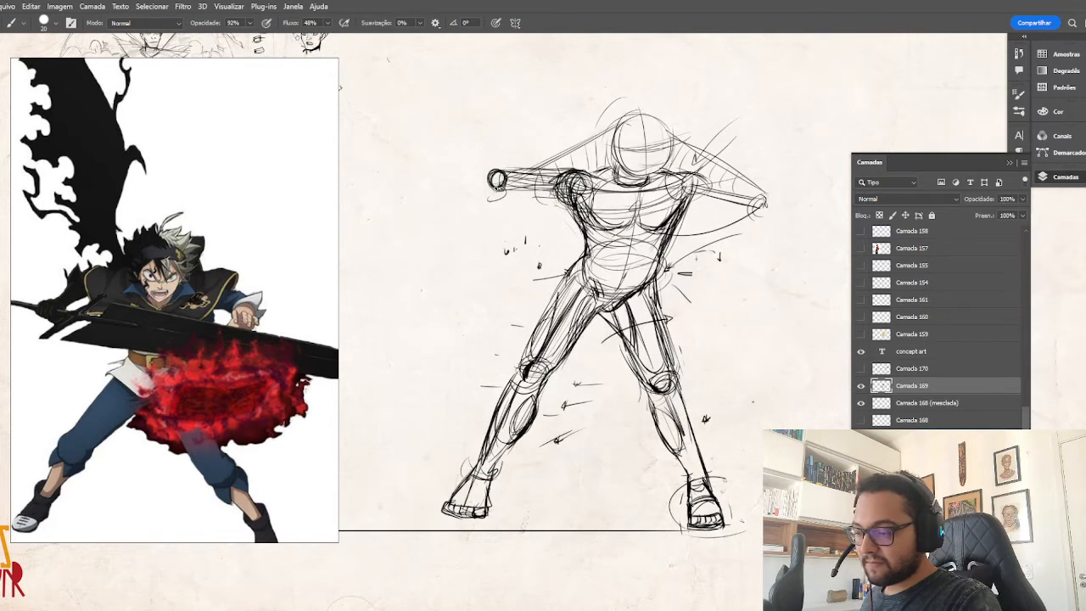
left_click_drag(497, 189, 580, 203)
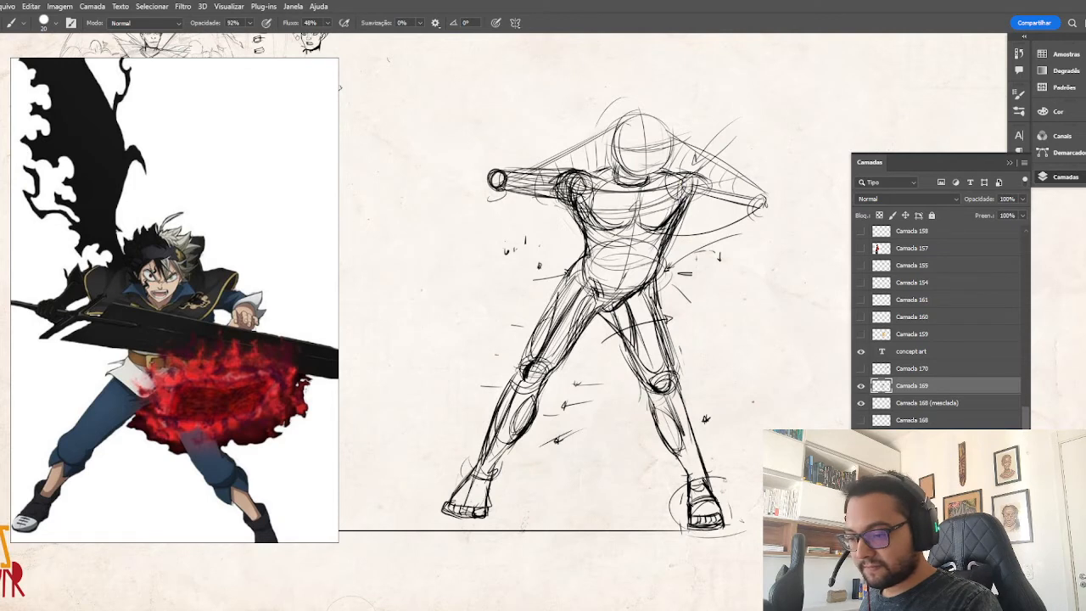
Erase the old pectoral curves inside the action figure's chest and sketch guide strokes with arrow marks across the chest and waist.
key("e")
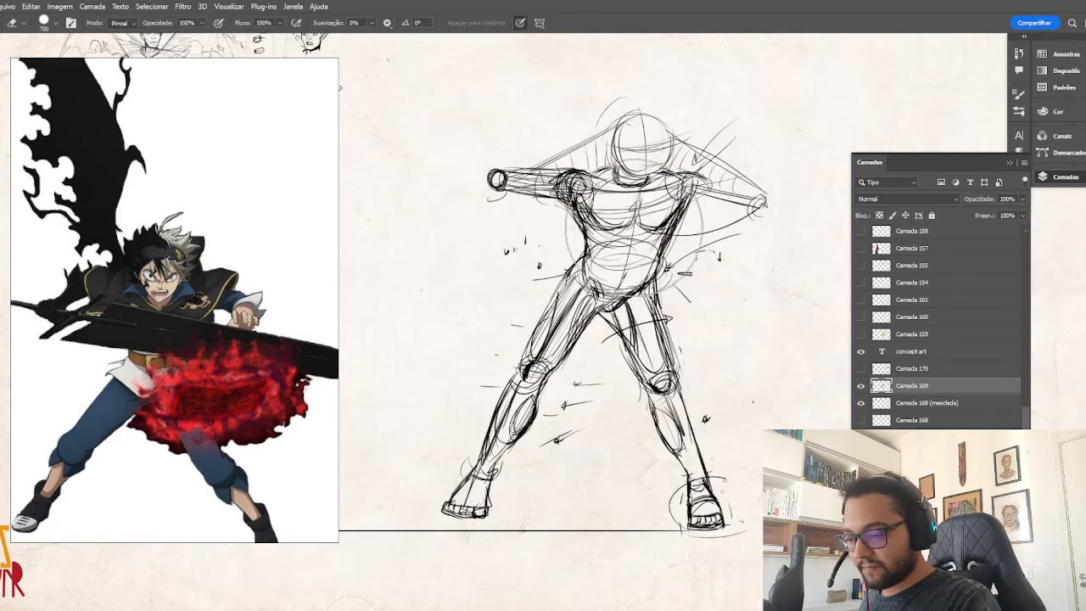
key("v")
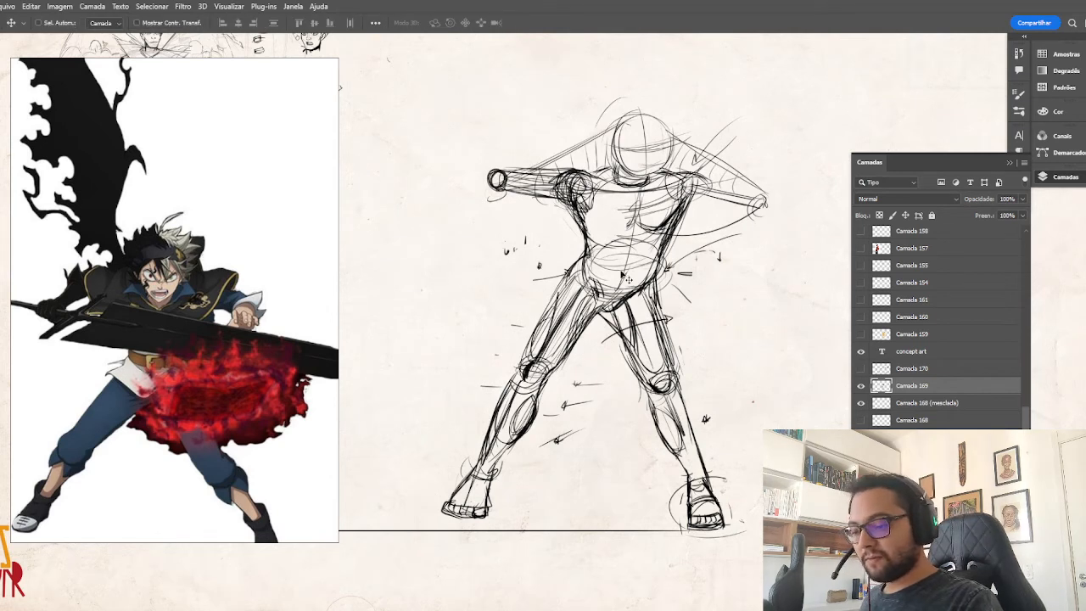
key("b")
mouse_move(674, 282)
left_mouse_down()
mouse_move(595, 287)
mouse_move(570, 256)
left_mouse_up()
left_click_drag(691, 217, 555, 220)
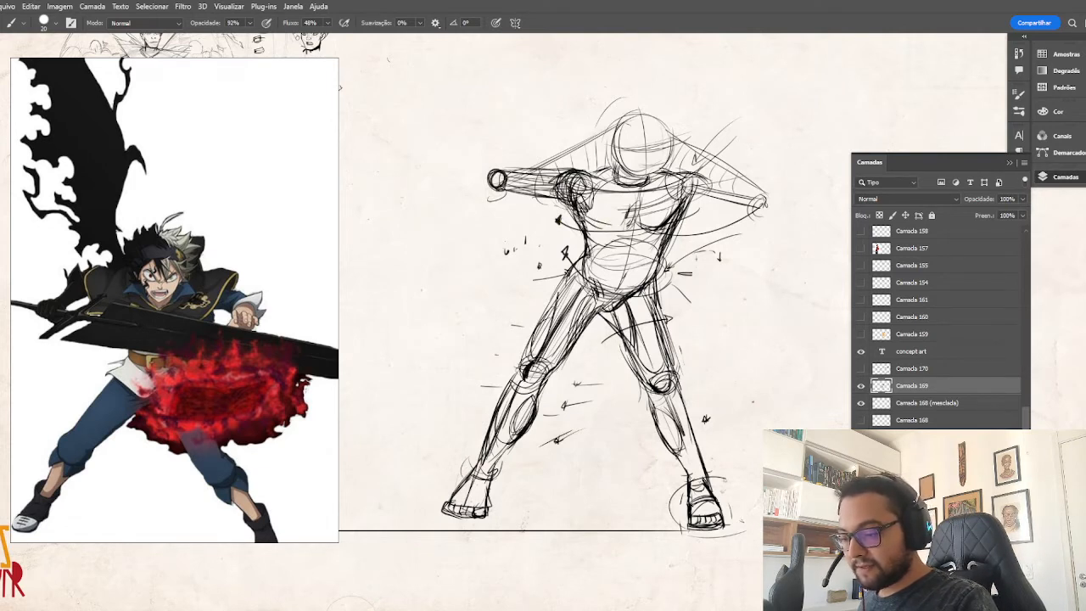
Redraw the action figure's lower pectoral contours and the dividing line at the chest's centre with darker strokes.
mouse_move(599, 225)
left_mouse_down()
mouse_move(628, 202)
mouse_move(669, 229)
left_mouse_up()
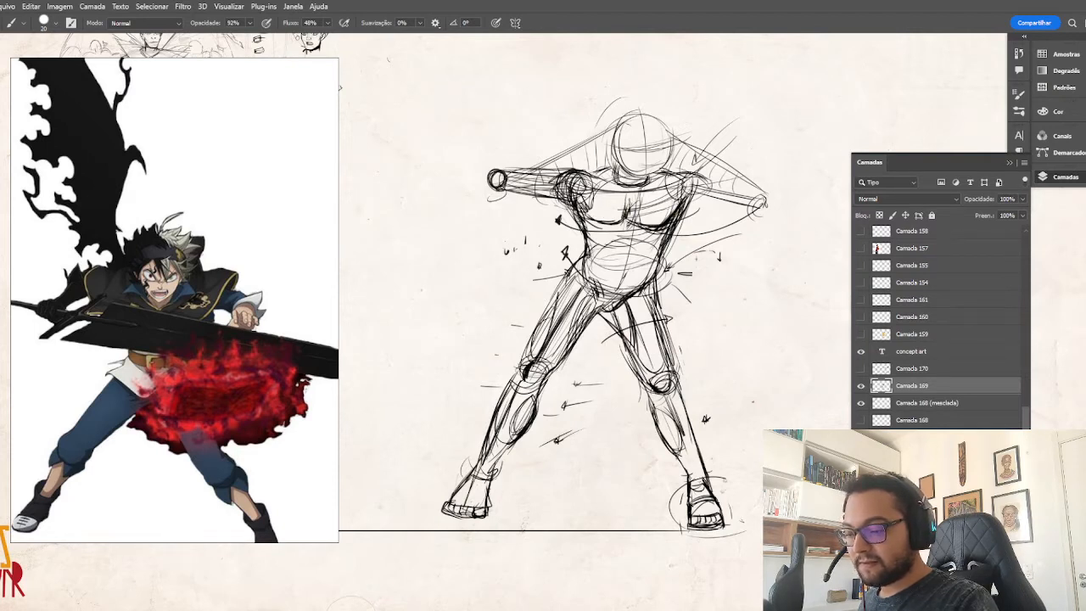
left_click_drag(629, 199, 645, 226)
left_click_drag(680, 209, 670, 218)
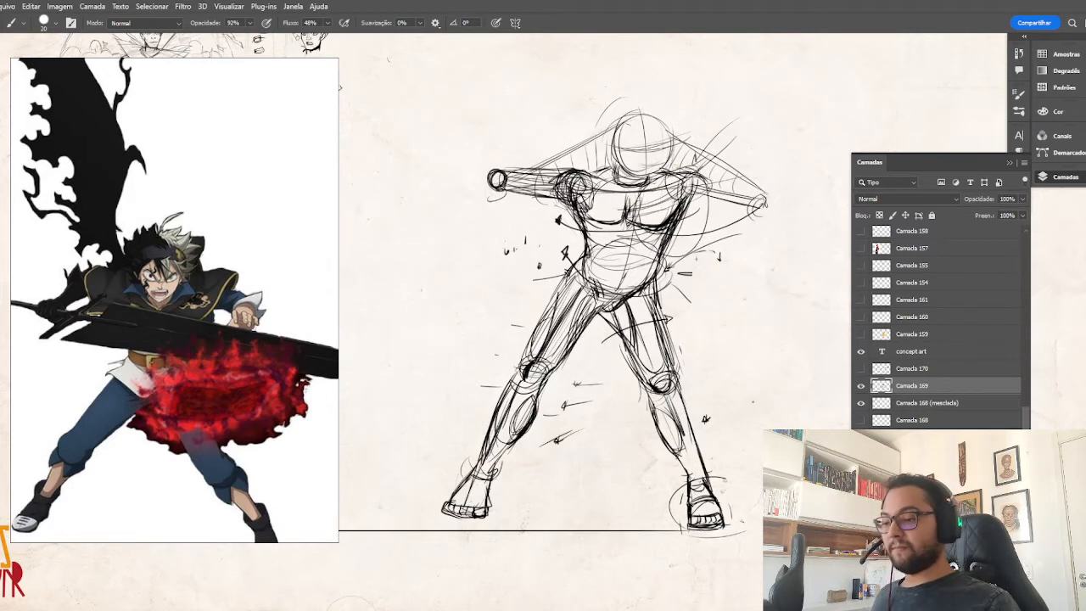
left_click_drag(674, 167, 676, 127)
mouse_move(666, 125)
left_mouse_down()
mouse_move(676, 113)
mouse_move(681, 136)
mouse_move(662, 79)
left_mouse_up()
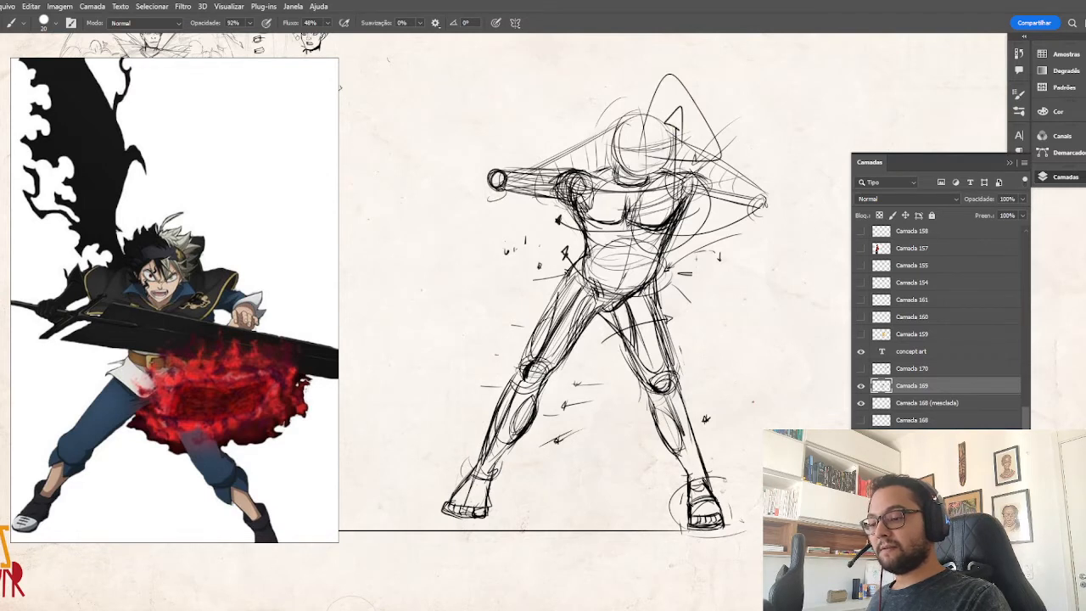
key("ctrl+z")
key("ctrl+z")
key("ctrl+z")
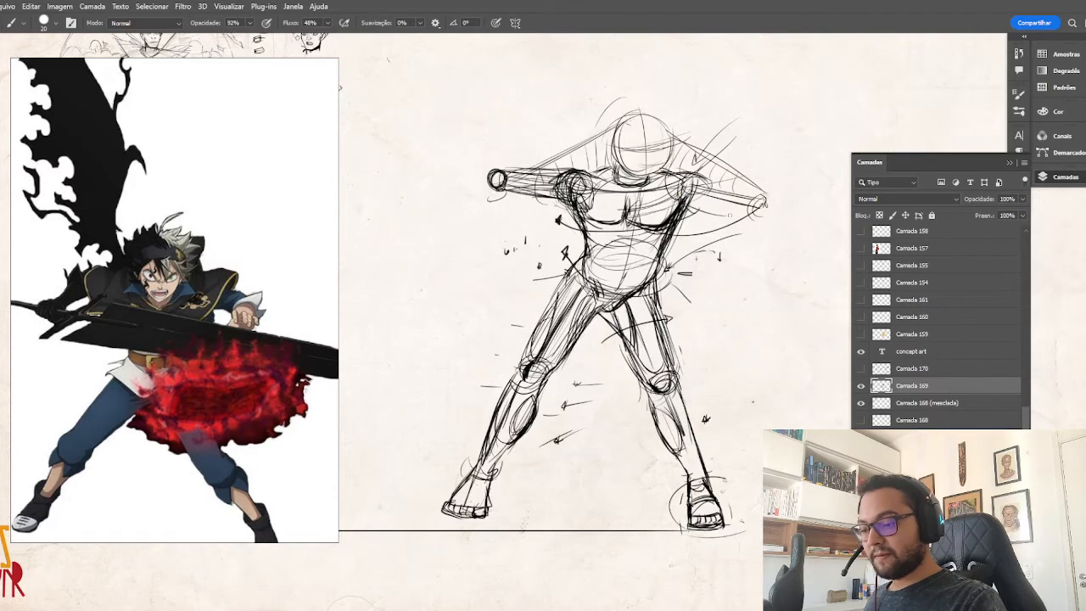
Draw the action figure's left upper arm with circular elbow and shoulder joints, and erase the guide lines above the right arm.
mouse_move(765, 202)
left_mouse_down()
mouse_move(744, 222)
mouse_move(764, 205)
mouse_move(761, 221)
left_mouse_up()
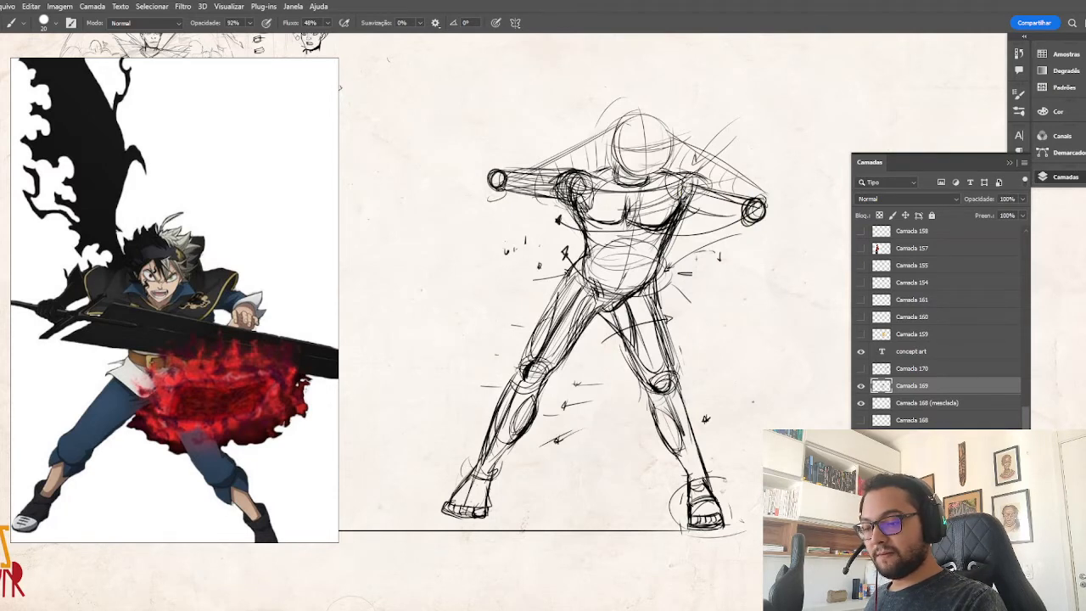
mouse_move(679, 177)
left_mouse_down()
mouse_move(696, 181)
mouse_move(682, 202)
left_mouse_up()
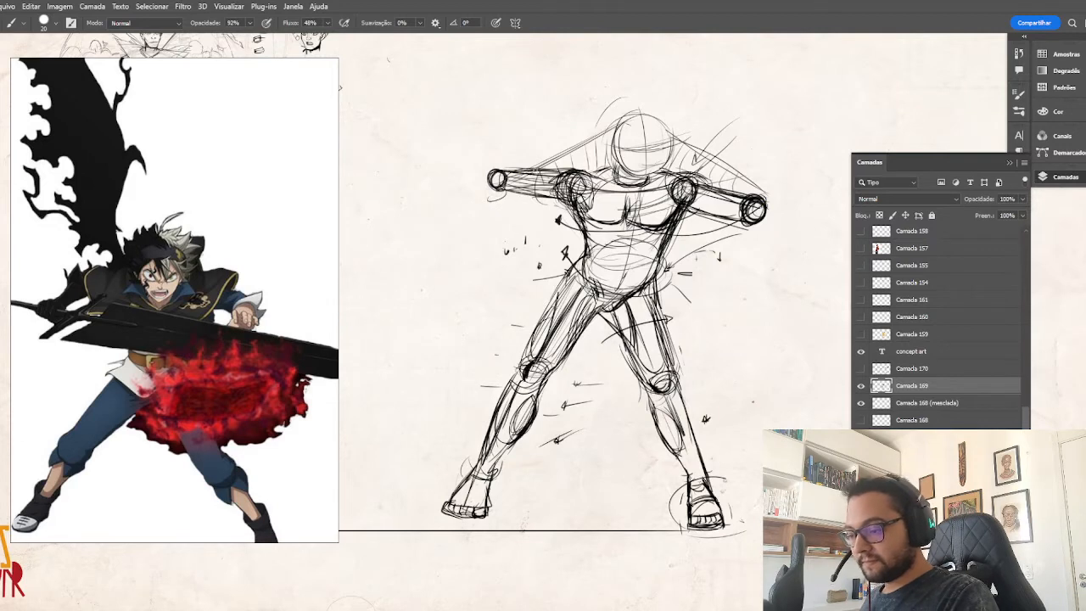
key("e")
key("b")
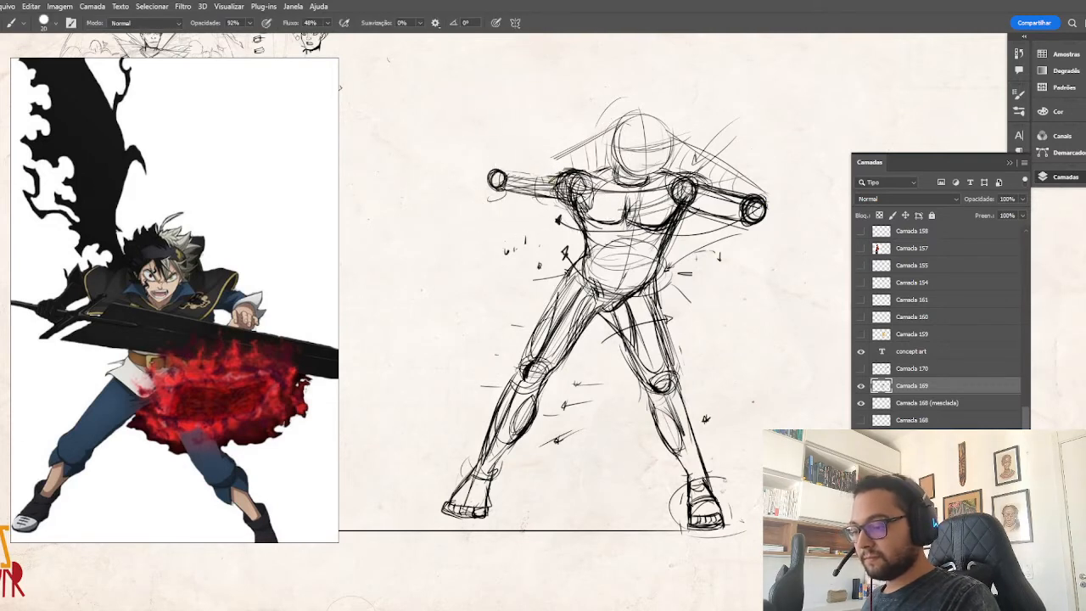
Darken the right upper arm's outline, add a circular wrist joint below the elbow, and sketch guide strokes around the forearm.
mouse_move(576, 171)
left_mouse_down()
mouse_move(505, 173)
mouse_move(471, 224)
mouse_move(484, 222)
mouse_move(457, 230)
mouse_move(476, 237)
mouse_move(458, 234)
mouse_move(480, 228)
mouse_move(460, 219)
left_mouse_up()
left_click_drag(538, 107, 448, 198)
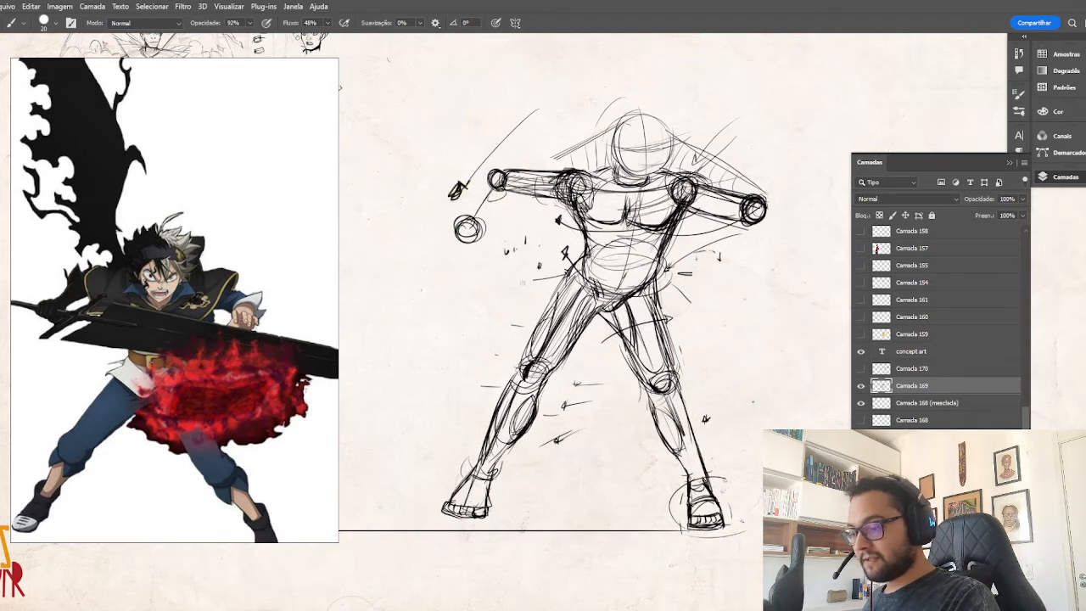
mouse_move(513, 217)
left_mouse_down()
mouse_move(519, 255)
mouse_move(520, 222)
left_mouse_up()
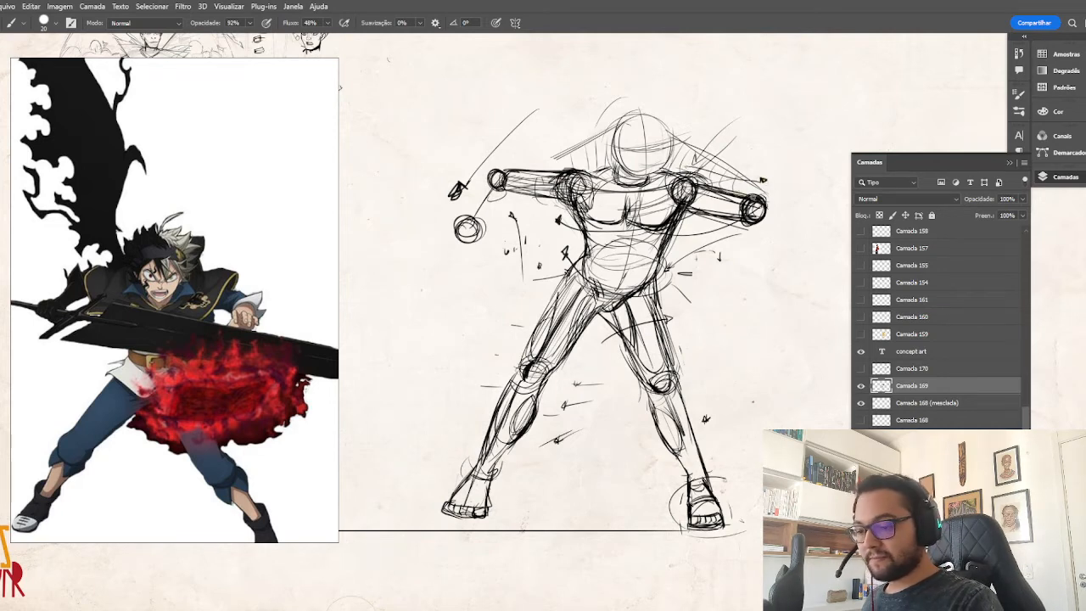
Rework the left arm in foreshortening, raising the elbow joint and adding a large wrist circle with a rough fist in front.
mouse_move(763, 180)
left_mouse_down()
mouse_move(749, 200)
mouse_move(769, 189)
mouse_move(761, 207)
mouse_move(691, 182)
left_mouse_up()
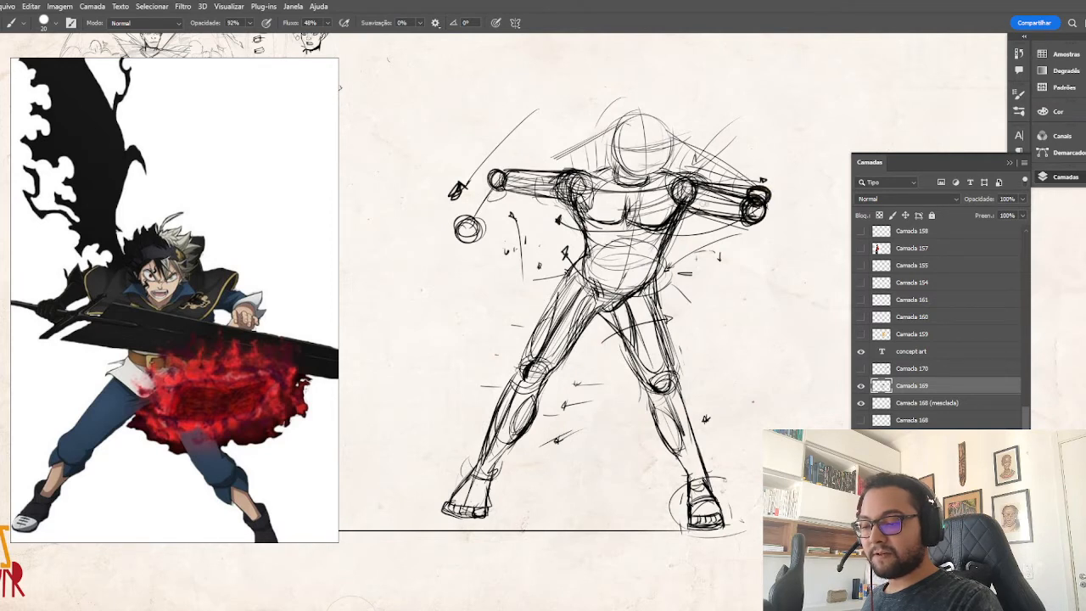
key("e")
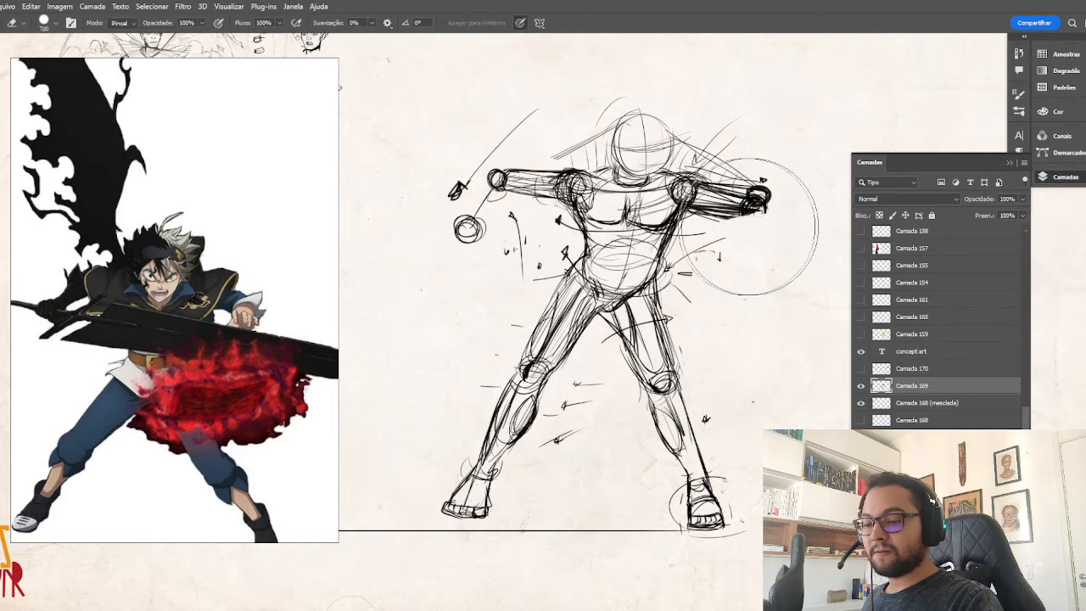
key("v")
key("b")
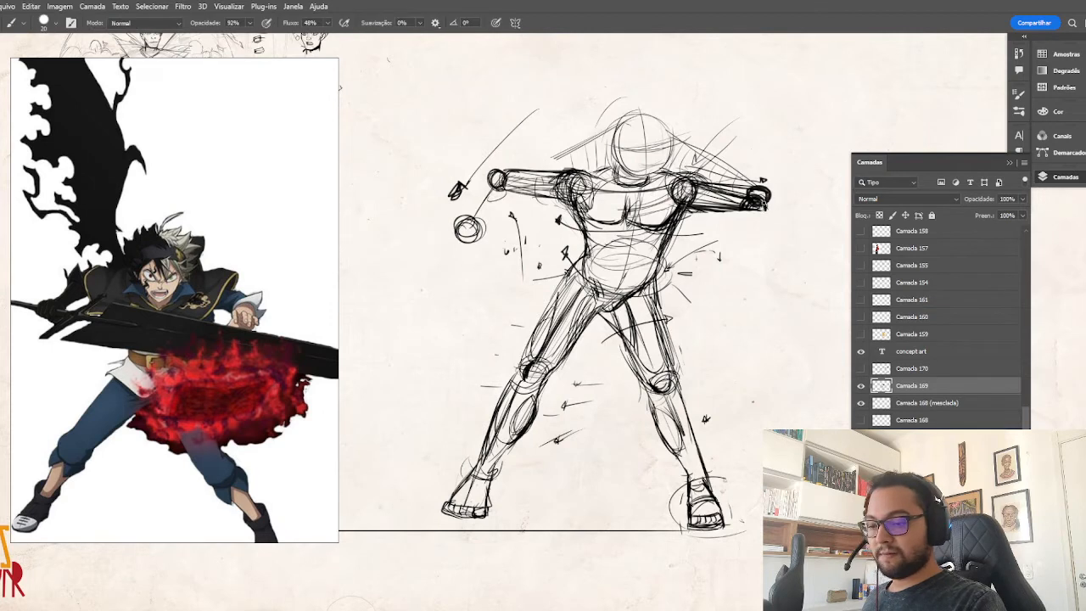
mouse_move(741, 218)
left_mouse_down()
mouse_move(770, 216)
mouse_move(740, 221)
mouse_move(769, 217)
mouse_move(746, 241)
mouse_move(772, 217)
mouse_move(737, 225)
left_mouse_up()
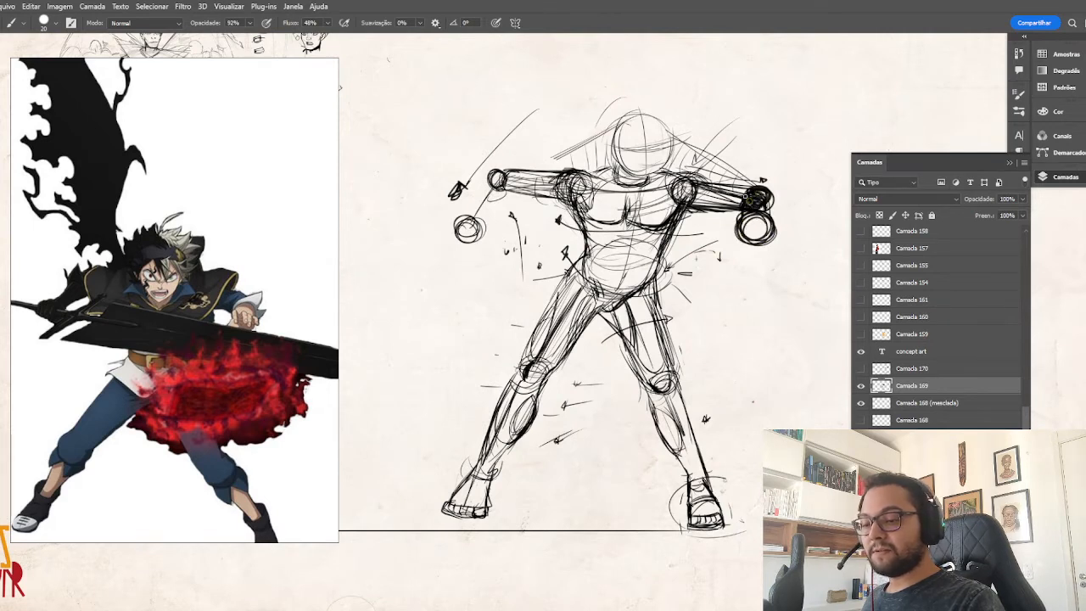
key("e")
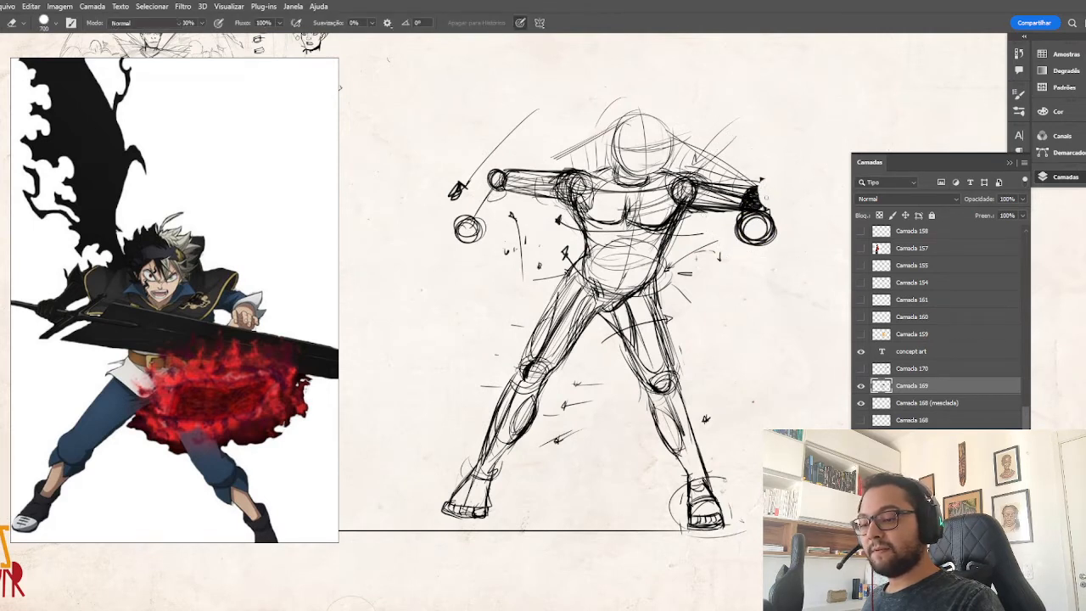
key("b")
mouse_move(754, 190)
left_mouse_down()
mouse_move(769, 212)
mouse_move(740, 224)
mouse_move(757, 236)
mouse_move(768, 217)
mouse_move(743, 236)
mouse_move(735, 217)
mouse_move(779, 211)
mouse_move(775, 224)
mouse_move(750, 208)
mouse_move(735, 244)
left_mouse_up()
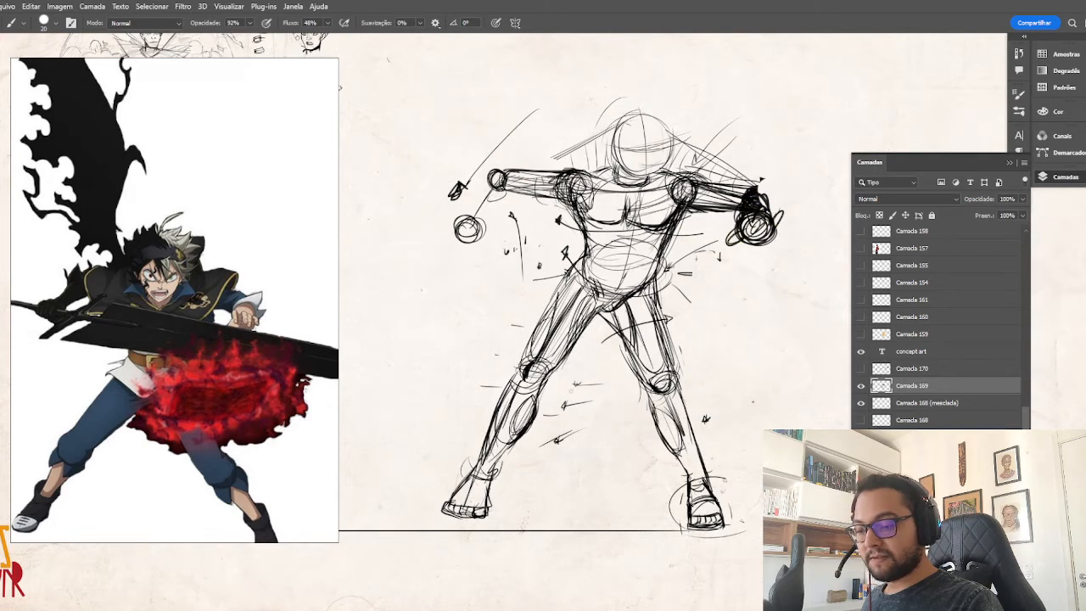
Draw the right forearm and a blocky hand beyond the wrist joint, and add the slope from the neck to the right shoulder.
mouse_move(507, 189)
left_mouse_down()
mouse_move(480, 224)
mouse_move(469, 211)
mouse_move(464, 220)
mouse_move(482, 228)
mouse_move(496, 207)
mouse_move(458, 240)
left_mouse_up()
mouse_move(468, 222)
left_mouse_down()
mouse_move(441, 233)
mouse_move(473, 258)
mouse_move(433, 258)
left_mouse_up()
left_click_drag(463, 251, 441, 261)
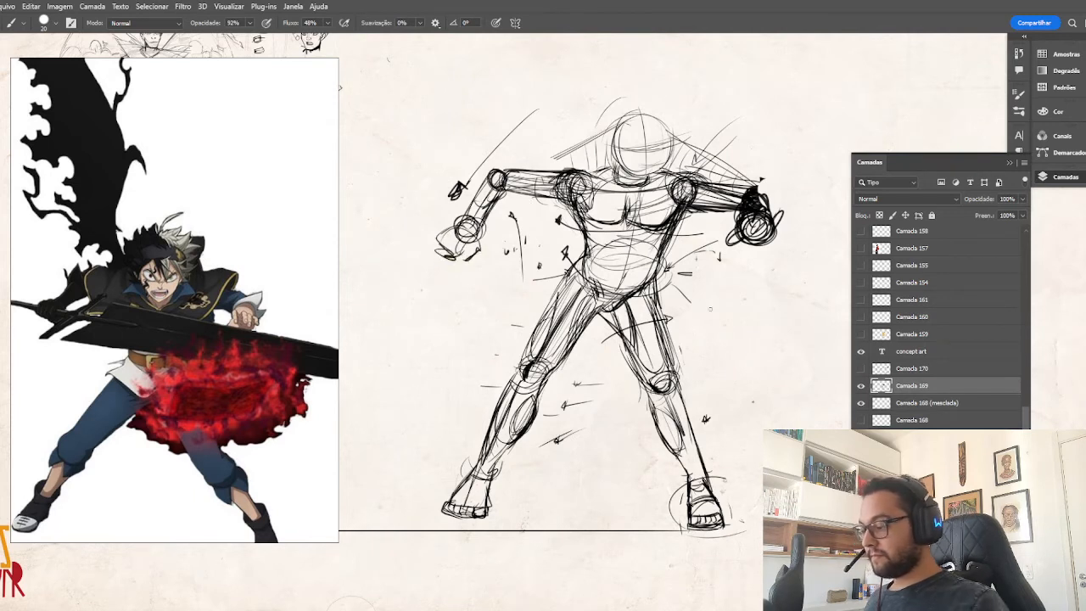
left_click_drag(607, 169, 588, 177)
left_click_drag(606, 168, 580, 179)
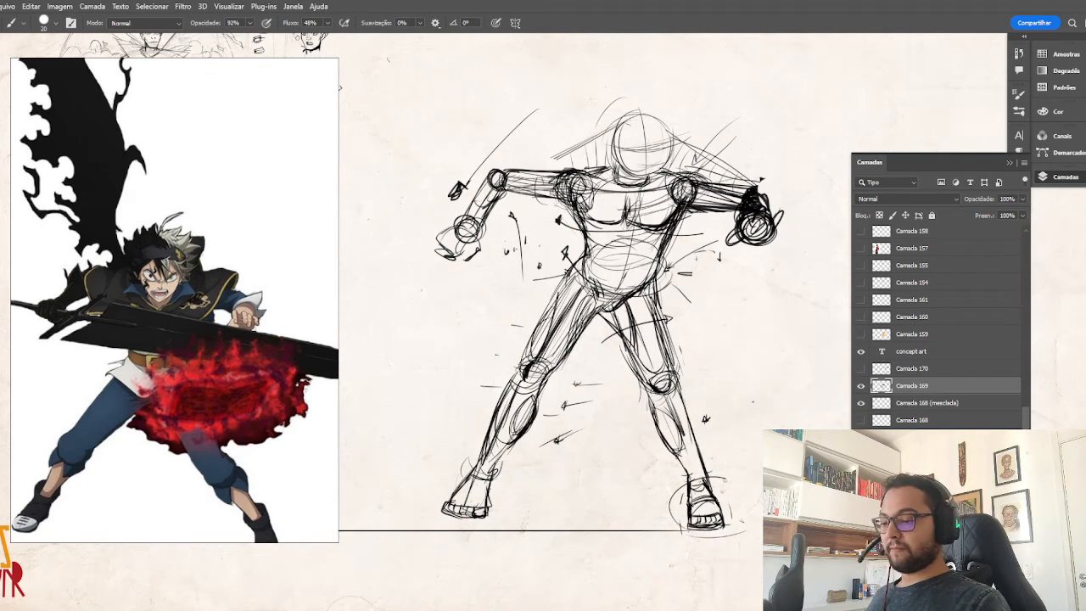
Erase stray marks around the left hip and thigh, and redraw the waist and hip contours with darker strokes.
mouse_move(588, 323)
left_mouse_down()
mouse_move(620, 322)
mouse_move(653, 386)
left_mouse_up()
left_click_drag(761, 415, 734, 409)
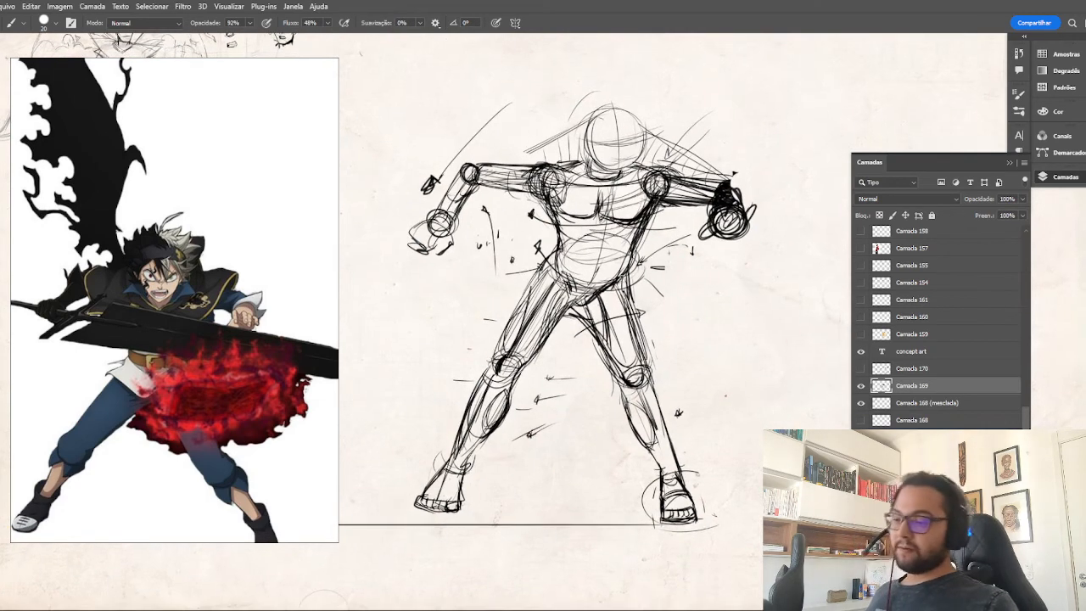
left_click_drag(627, 297, 651, 377)
key("e")
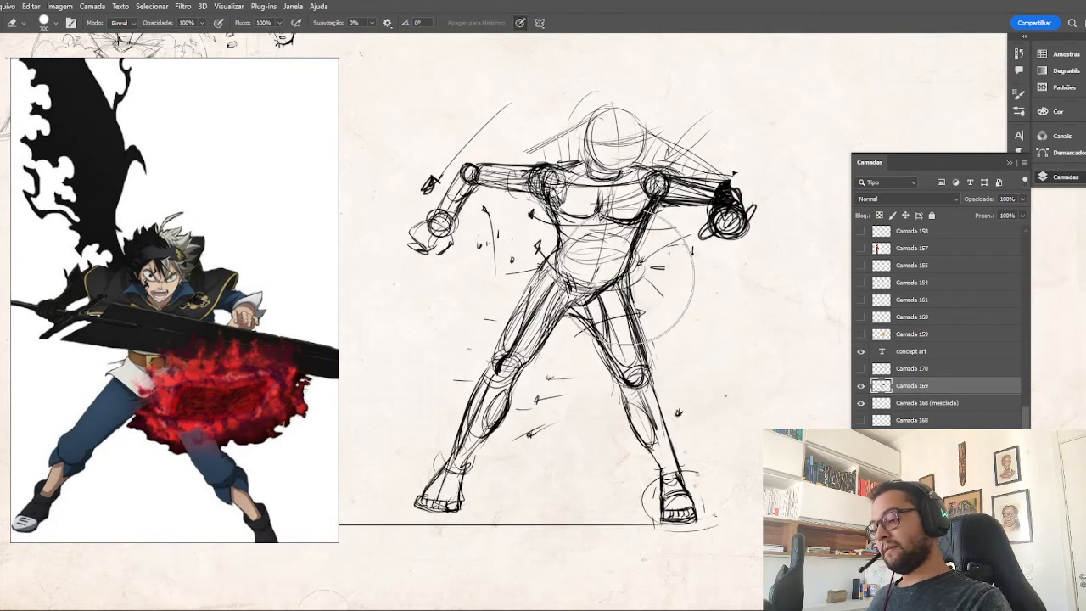
key("b")
left_click_drag(642, 225, 619, 278)
left_click_drag(560, 244, 520, 316)
left_click_drag(553, 255, 526, 299)
mouse_move(543, 267)
left_mouse_down()
mouse_move(504, 354)
mouse_move(573, 281)
left_mouse_up()
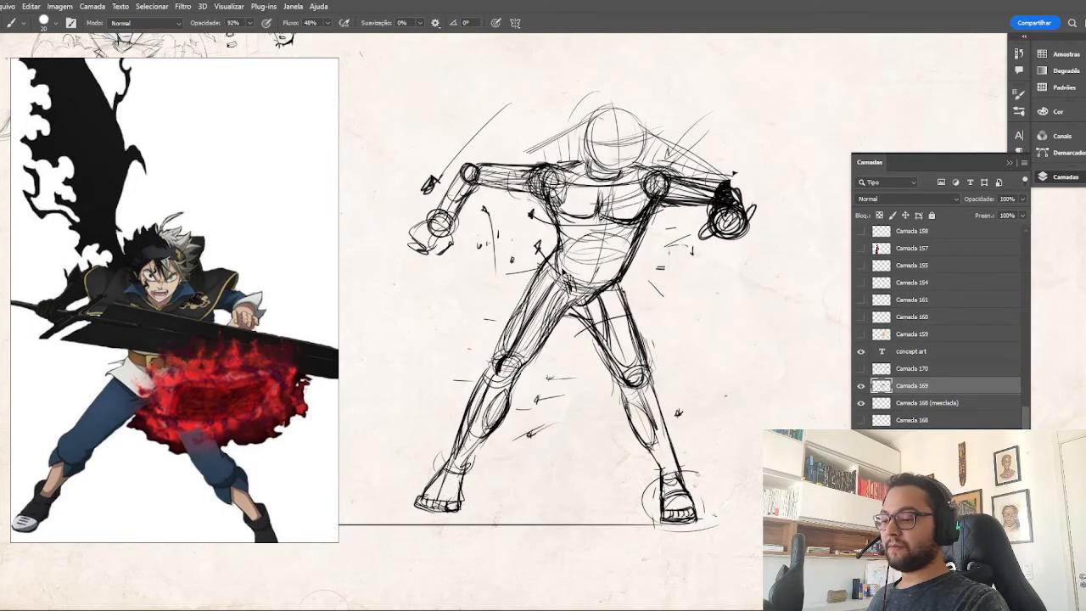
Redraw the action figure's head as a larger, darker sphere with vertical and horizontal face guidelines.
key("ctrl+minus")
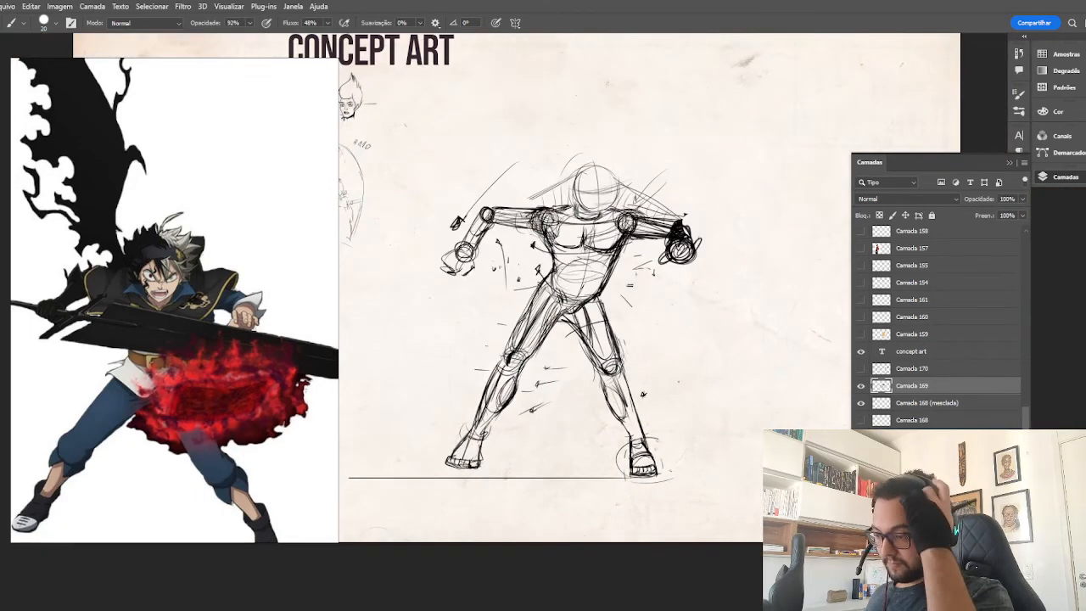
mouse_move(576, 160)
left_mouse_down()
mouse_move(565, 202)
mouse_move(576, 206)
mouse_move(568, 197)
mouse_move(620, 158)
mouse_move(622, 192)
mouse_move(577, 207)
left_mouse_up()
mouse_move(593, 149)
left_mouse_down()
mouse_move(576, 169)
mouse_move(578, 199)
left_mouse_up()
mouse_move(577, 163)
left_mouse_down()
mouse_move(569, 194)
mouse_move(623, 201)
mouse_move(588, 212)
mouse_move(620, 212)
left_mouse_up()
mouse_move(618, 151)
left_mouse_down()
mouse_move(561, 173)
mouse_move(571, 194)
left_mouse_up()
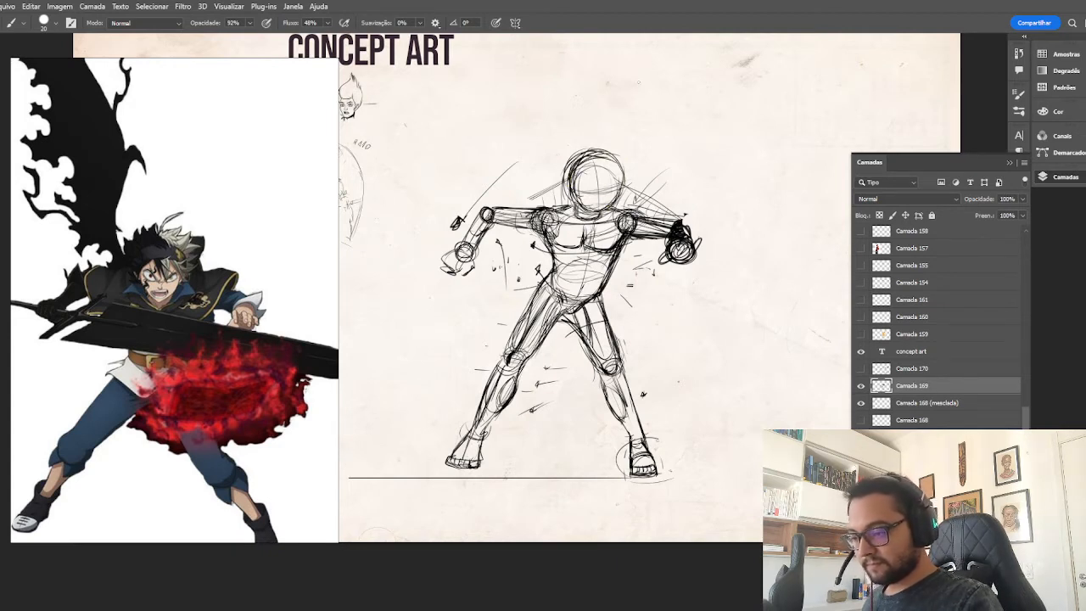
mouse_move(597, 158)
left_mouse_down()
mouse_move(592, 209)
mouse_move(621, 185)
mouse_move(610, 192)
left_mouse_up()
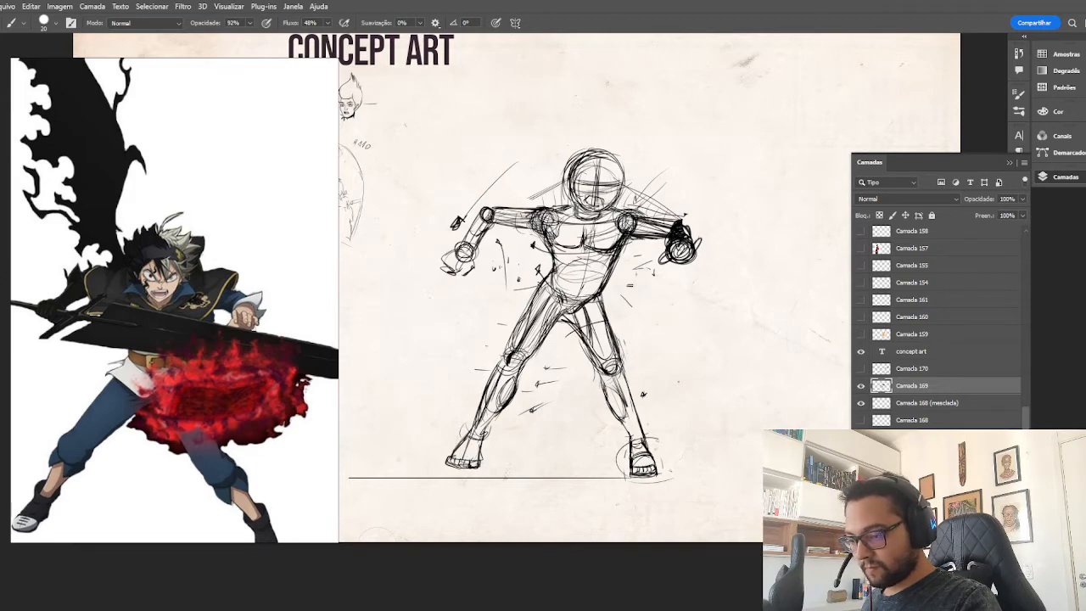
left_click_drag(569, 154, 558, 187)
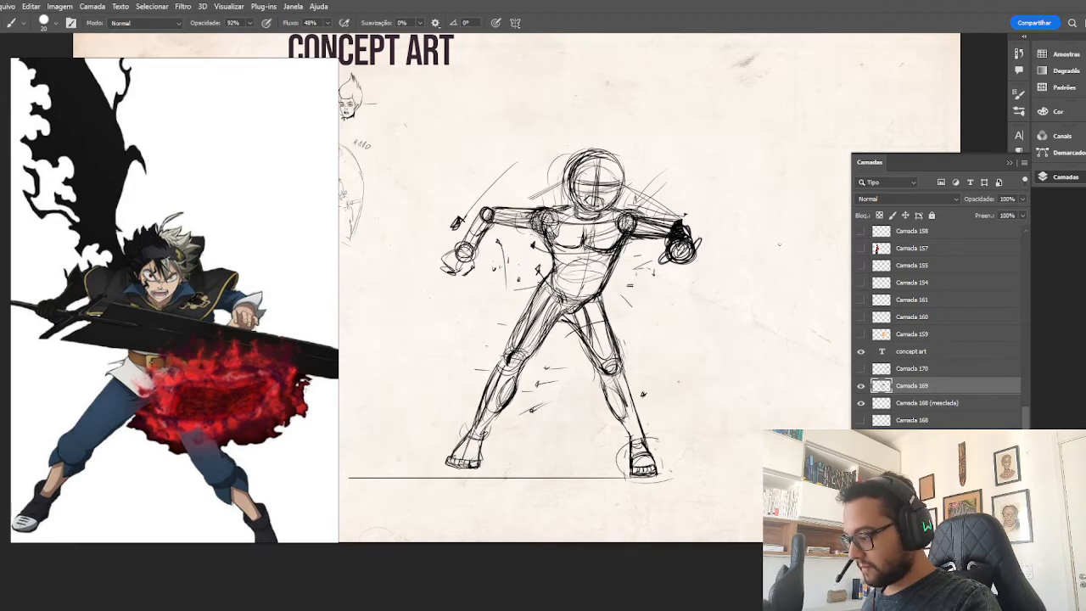
Sketch a guide line for the wing rising diagonally from behind the right shoulder.
key("ctrl+minus")
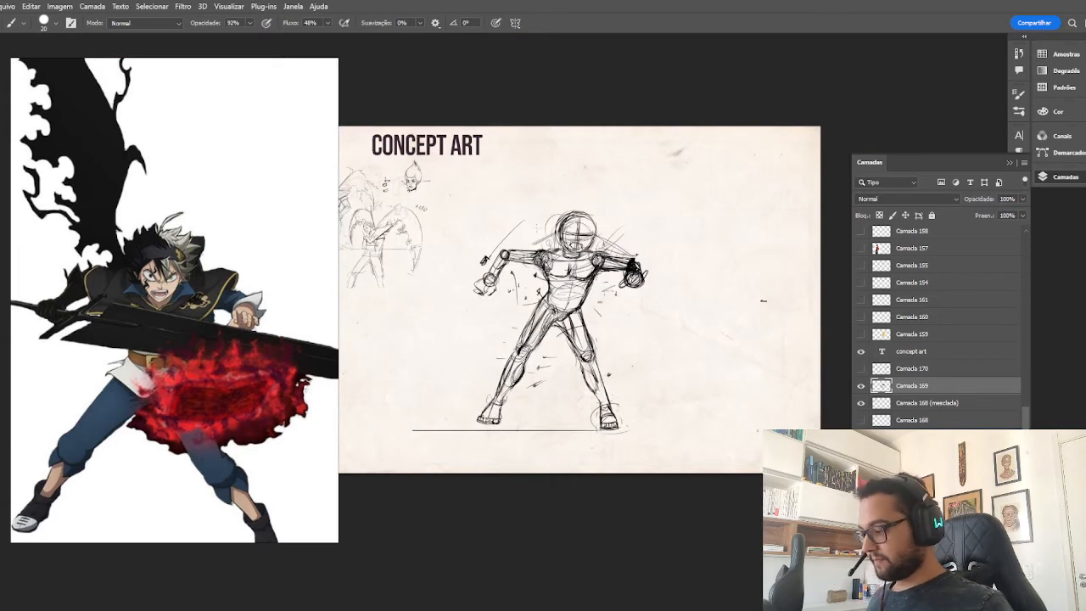
left_click_drag(509, 212, 554, 248)
left_click_drag(512, 182, 558, 256)
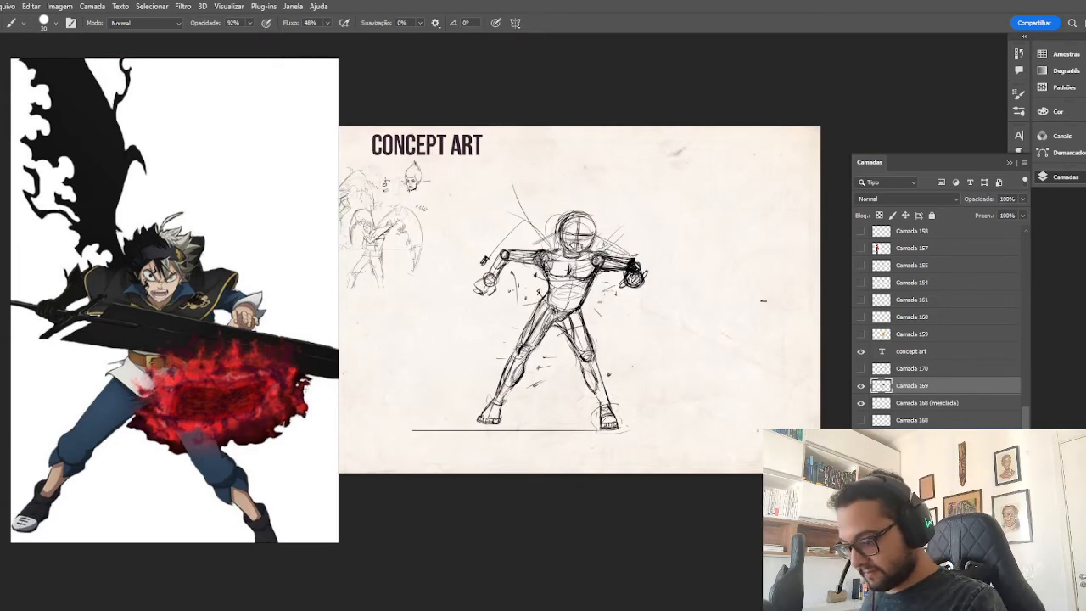
key("e")
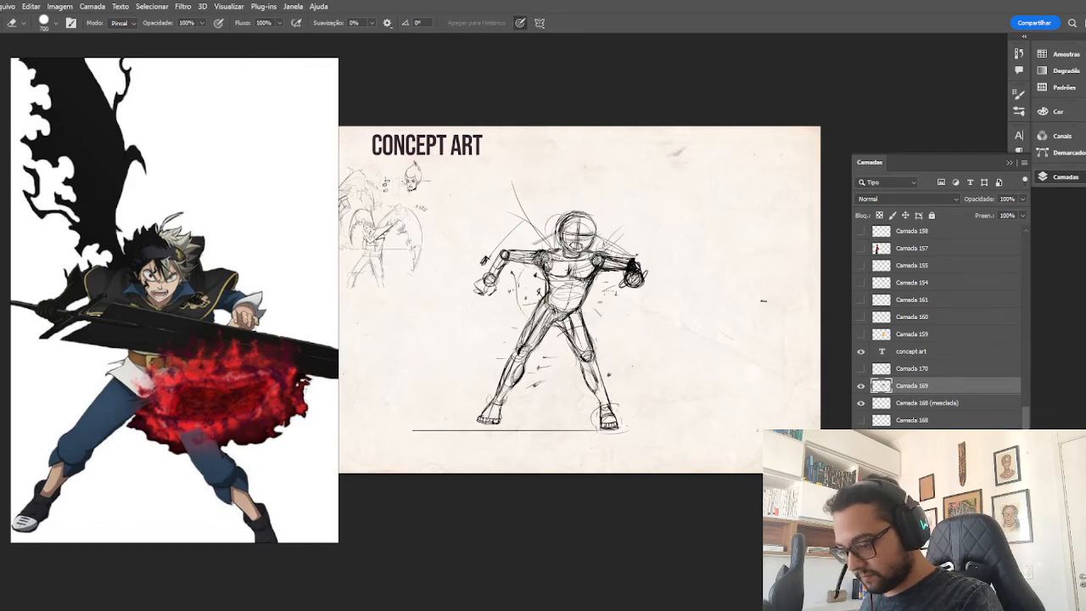
key("b")
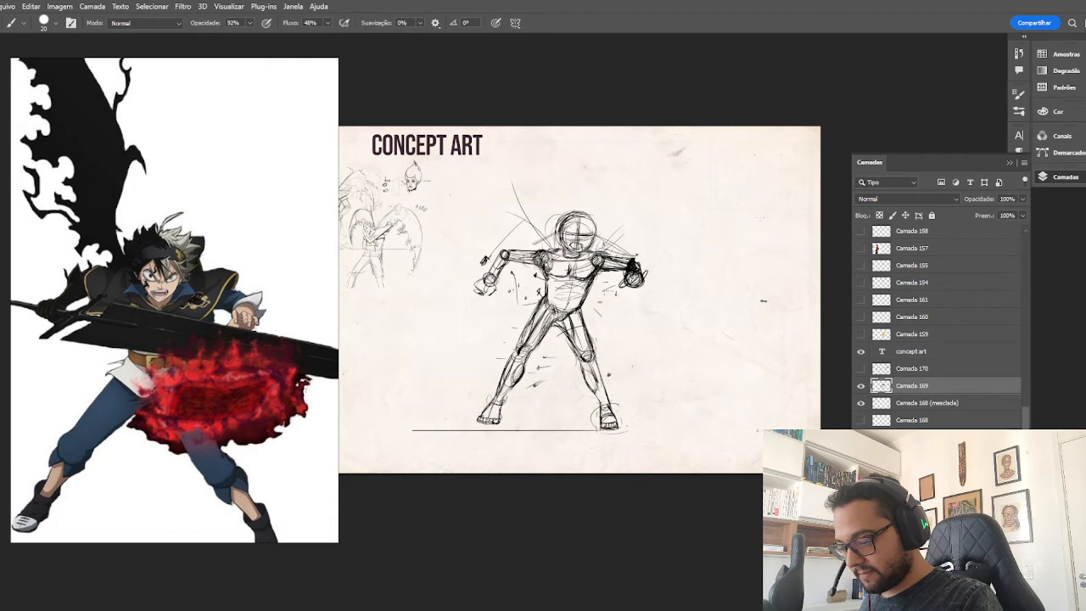
Rotate the action figure sketch about 4.9° counterclockwise with Free Transform.
key("ctrl+t")
left_click_drag(796, 355, 799, 340)
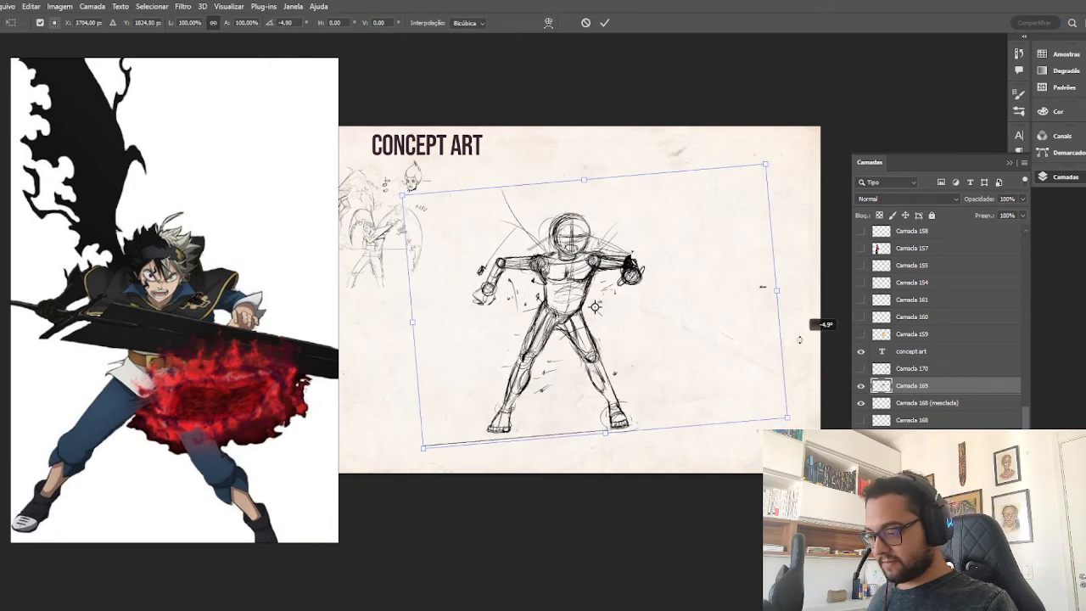
key("Return")
key("ctrl+plus")
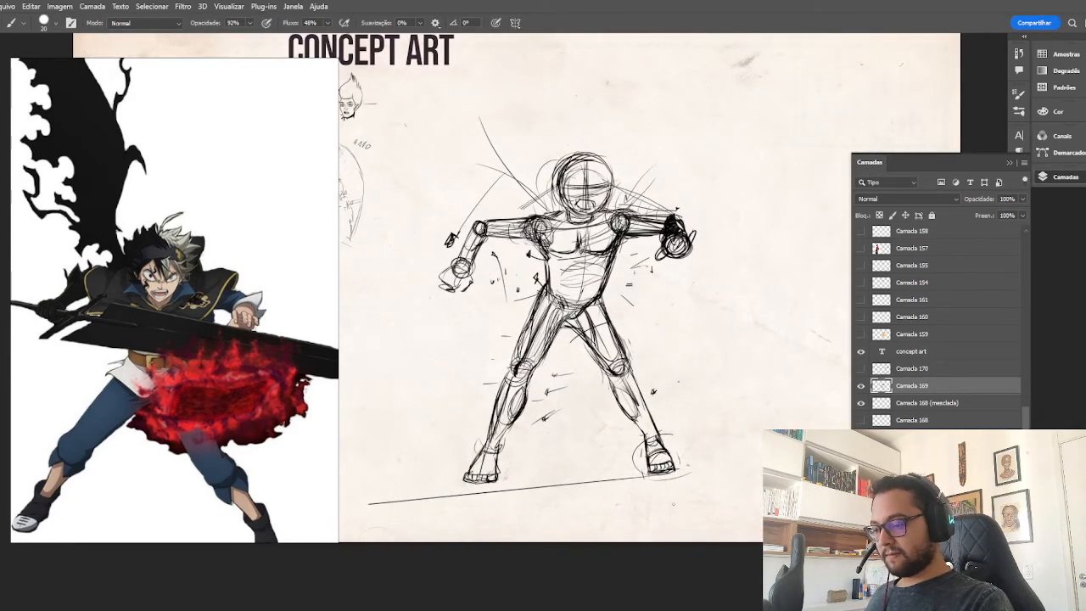
Sketch a horizon line behind the action figure's legs at about shin height.
left_click_drag(387, 391, 499, 393)
left_click_drag(648, 392, 766, 395)
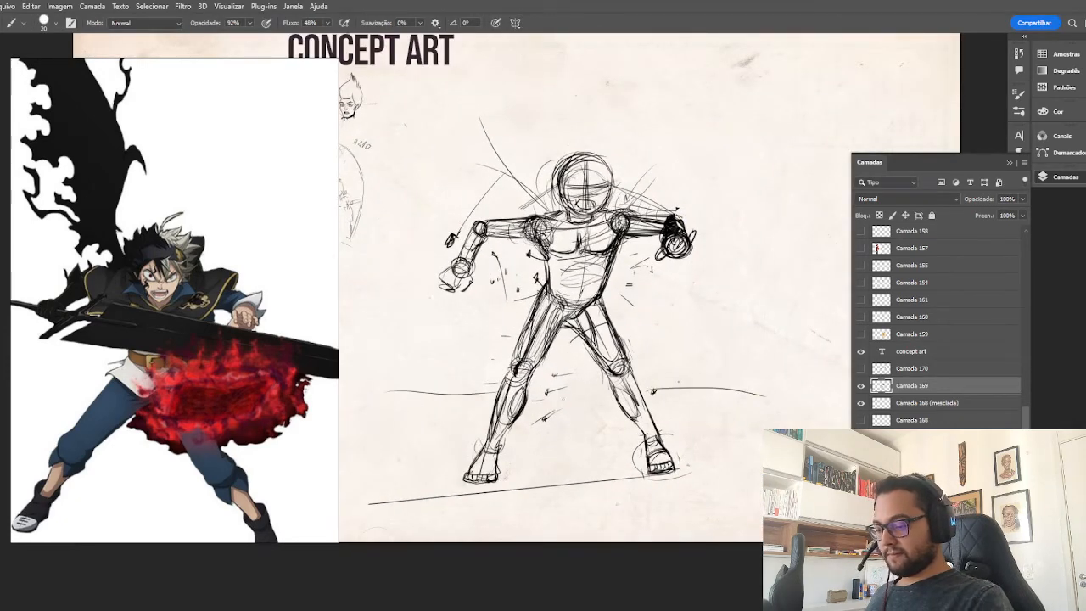
left_click_drag(549, 393, 596, 395)
Sketch the rising wing arms with repeated diagonal strokes from behind both shoulders.
left_click_drag(628, 198, 725, 87)
left_click_drag(626, 194, 688, 119)
mouse_move(713, 95)
left_mouse_down()
mouse_move(724, 155)
mouse_move(643, 165)
mouse_move(626, 202)
left_mouse_up()
left_click_drag(623, 198, 684, 87)
left_click_drag(684, 86, 712, 152)
left_click_drag(613, 194, 685, 82)
left_click_drag(623, 180, 693, 82)
left_click_drag(556, 209, 511, 93)
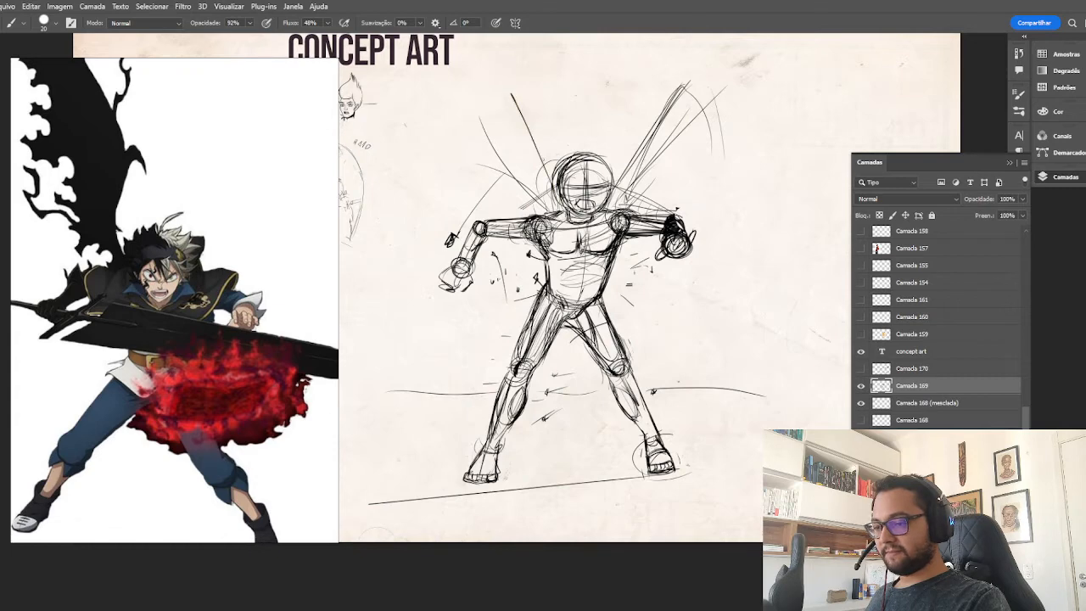
mouse_move(548, 181)
left_mouse_down()
mouse_move(497, 97)
mouse_move(472, 95)
left_mouse_up()
Sketch the upper edges of both wings and add the left wing's curved tip and scalloped membrane contours.
key("ctrl+minus")
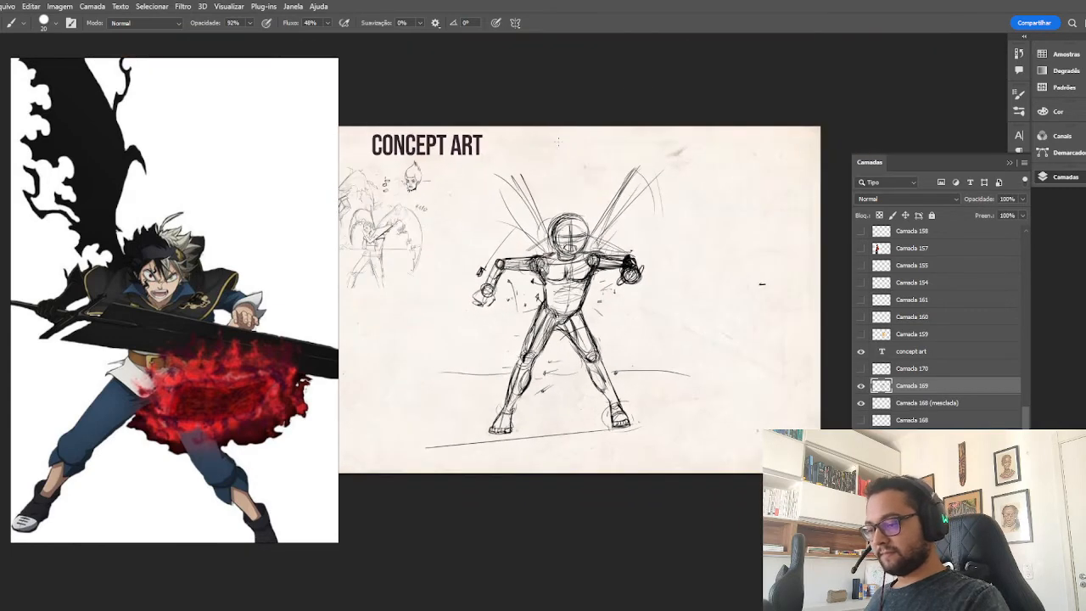
left_click_drag(636, 182, 706, 154)
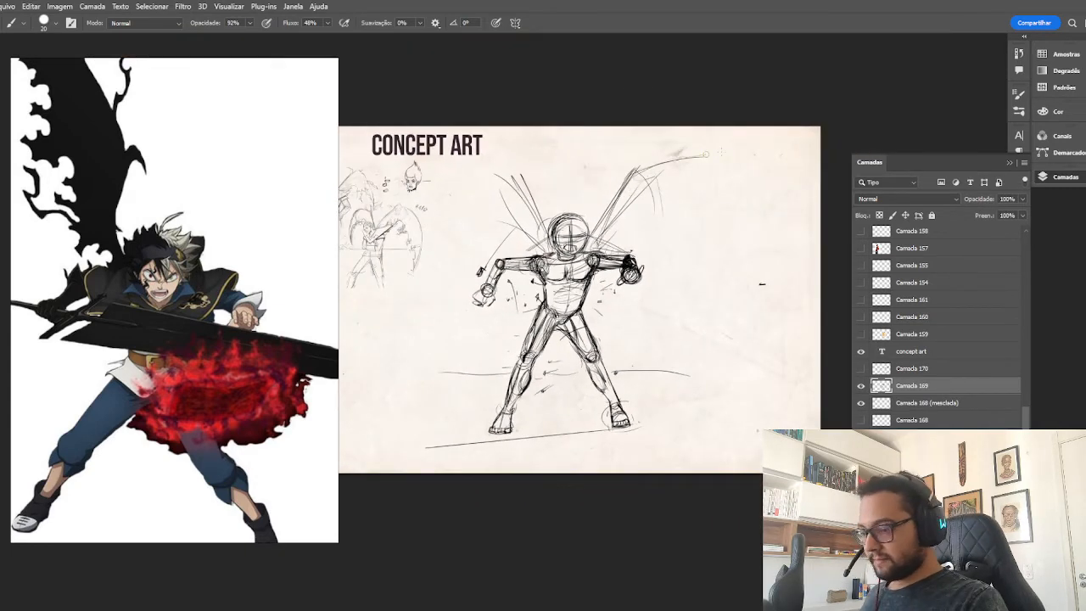
left_click_drag(436, 166, 513, 185)
mouse_move(642, 169)
left_mouse_down()
mouse_move(655, 236)
mouse_move(655, 221)
left_mouse_up()
mouse_move(602, 246)
left_mouse_down()
mouse_move(656, 222)
mouse_move(684, 193)
mouse_move(719, 186)
left_mouse_up()
left_click_drag(665, 223, 735, 186)
mouse_move(657, 223)
left_mouse_down()
mouse_move(696, 190)
mouse_move(760, 184)
mouse_move(767, 156)
mouse_move(752, 182)
mouse_move(791, 213)
left_mouse_up()
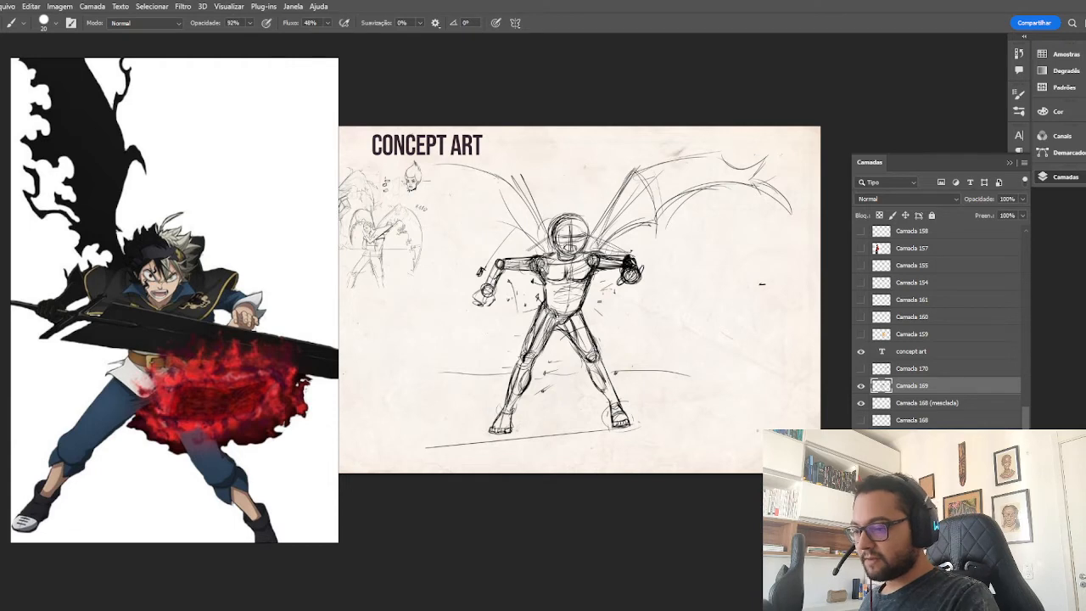
Sketch the opposite wing above the bent arm, with its long upper edge, outer tip and scalloped membrane contours.
mouse_move(479, 170)
left_mouse_down()
mouse_move(400, 176)
mouse_move(371, 192)
left_mouse_up()
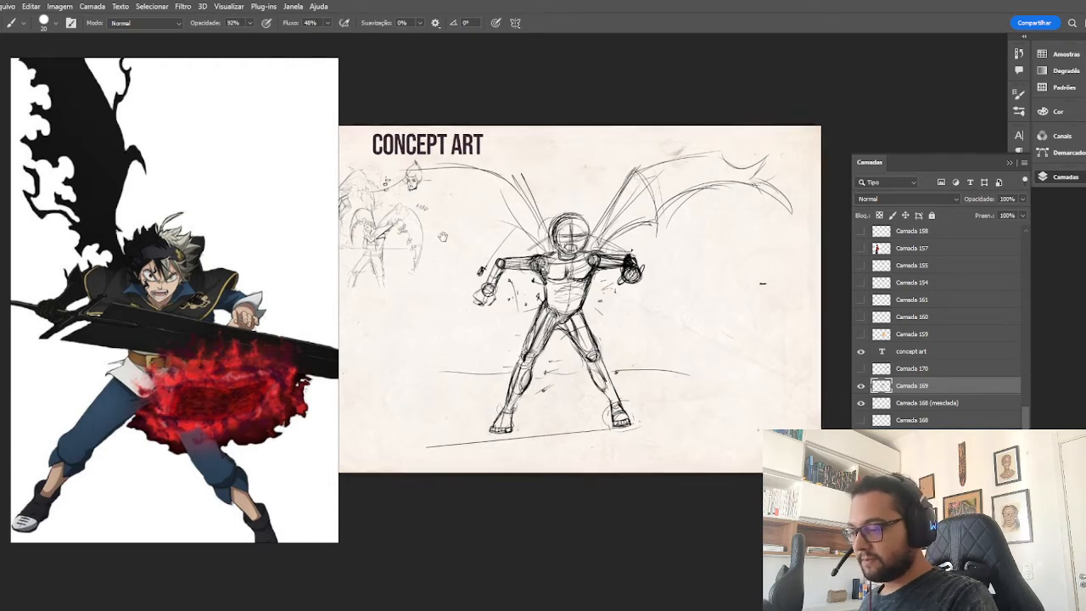
left_click_drag(762, 284, 837, 272)
mouse_move(449, 180)
left_mouse_down()
mouse_move(482, 173)
mouse_move(446, 209)
mouse_move(494, 185)
mouse_move(447, 212)
left_mouse_up()
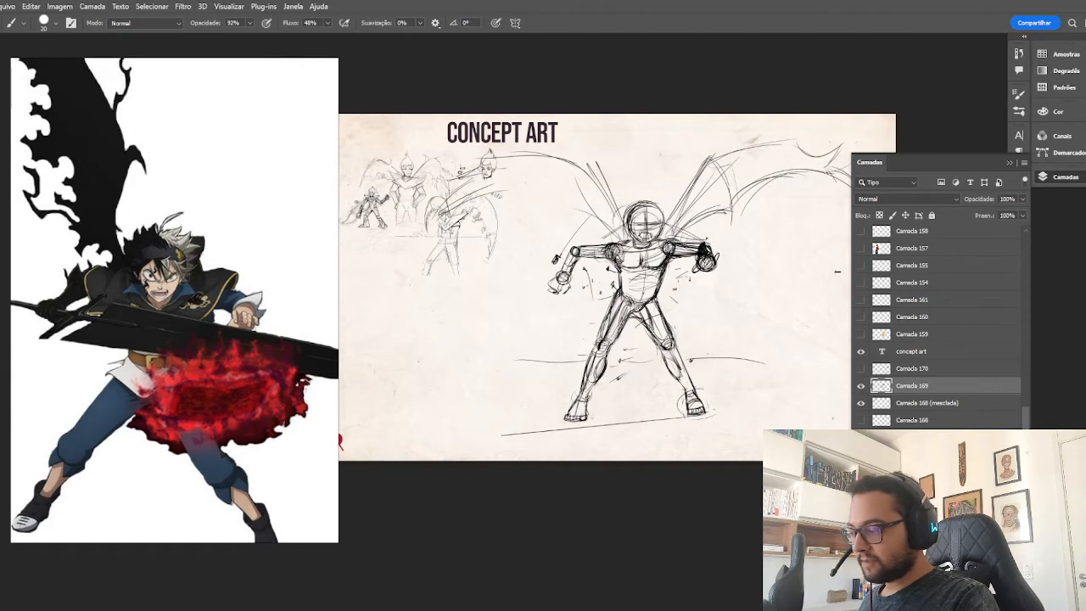
mouse_move(553, 198)
left_mouse_down()
mouse_move(614, 234)
mouse_move(513, 191)
mouse_move(559, 198)
mouse_move(442, 207)
left_mouse_up()
mouse_move(438, 203)
left_mouse_down()
mouse_move(432, 208)
mouse_move(450, 212)
mouse_move(425, 219)
left_mouse_up()
left_click_drag(556, 158, 538, 208)
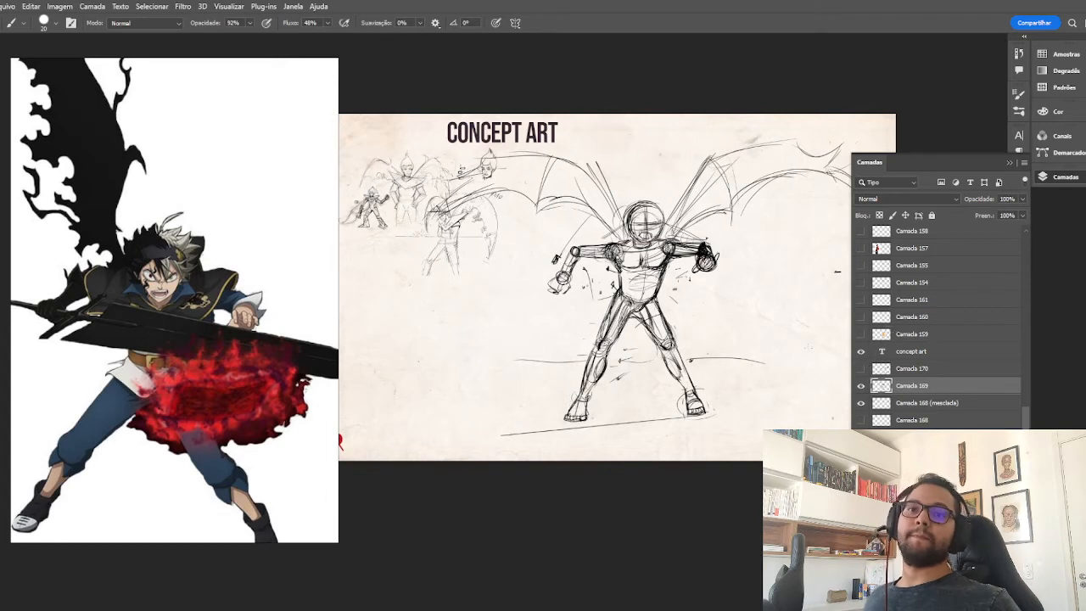
Examine the hidden sketch layers below Camada 168 one at a time to find the armored figure's drawings.
left_click(860, 437)
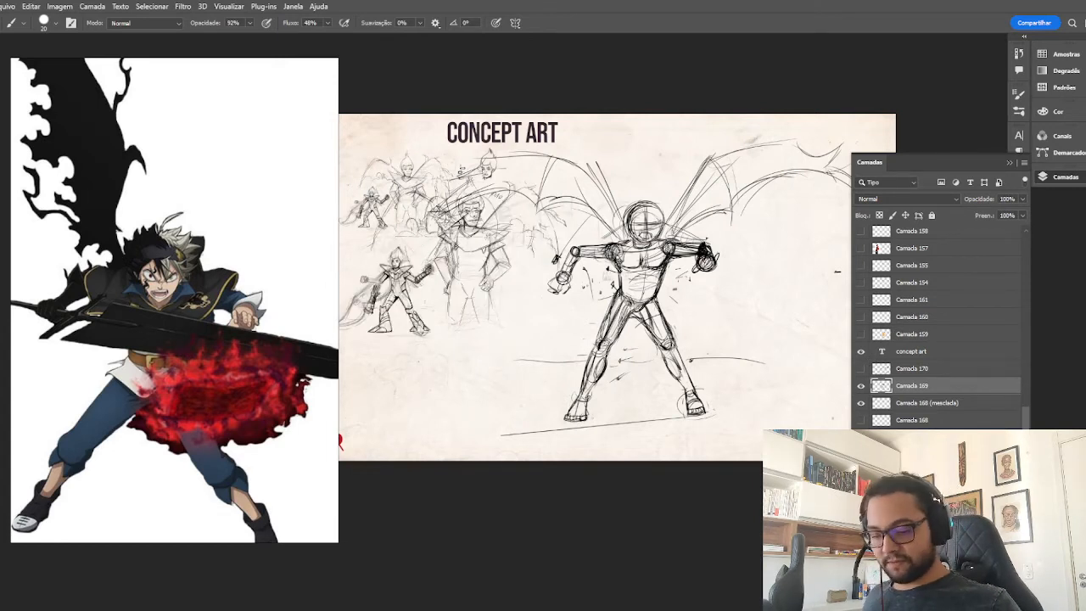
left_click(860, 437)
left_click(860, 454)
left_click(860, 454)
scroll(860, 454, "down", 1)
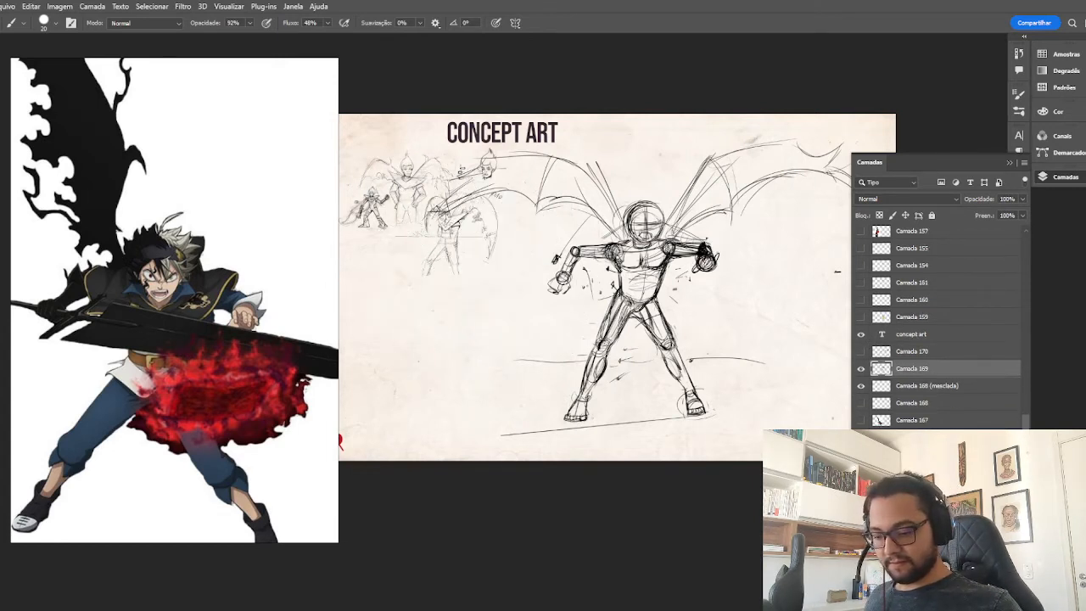
left_click(861, 454)
left_click(860, 454)
left_click(860, 471)
left_click(861, 471)
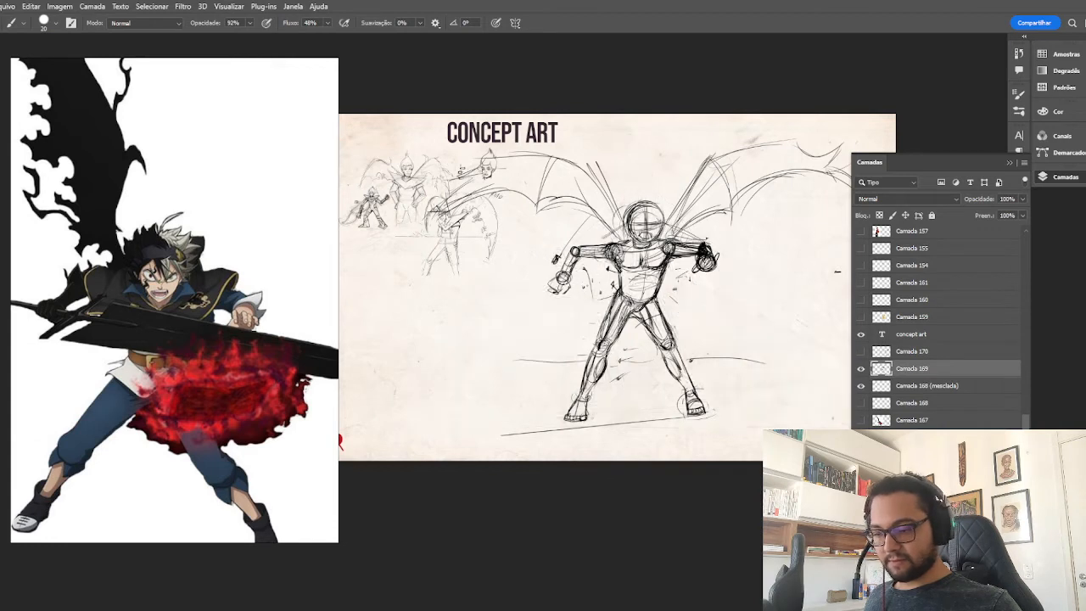
left_click(860, 489)
left_click(860, 489)
left_click(861, 505)
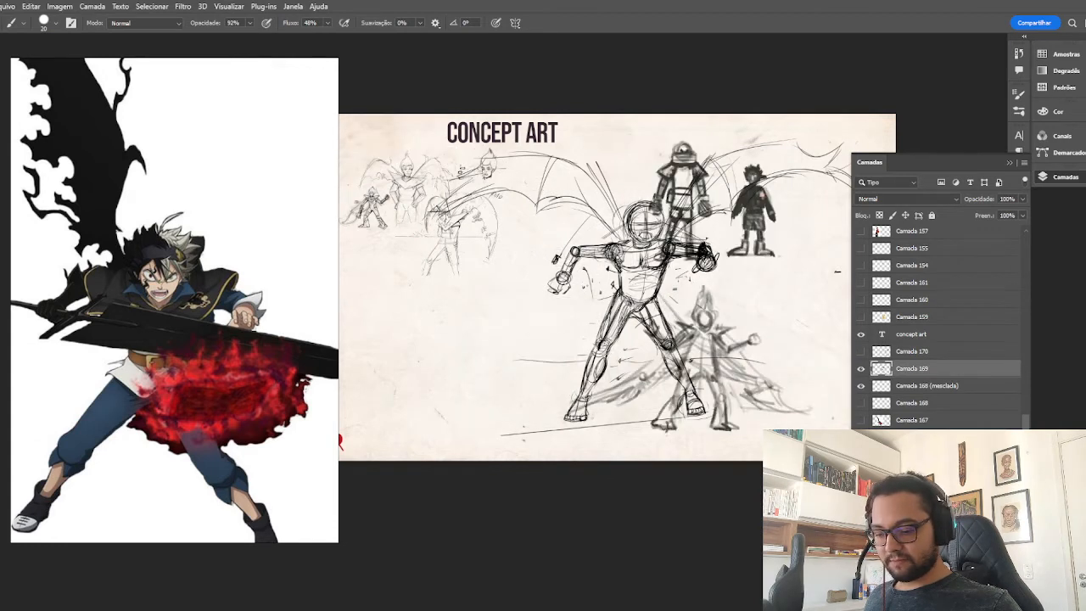
left_click(860, 506)
left_click(860, 523)
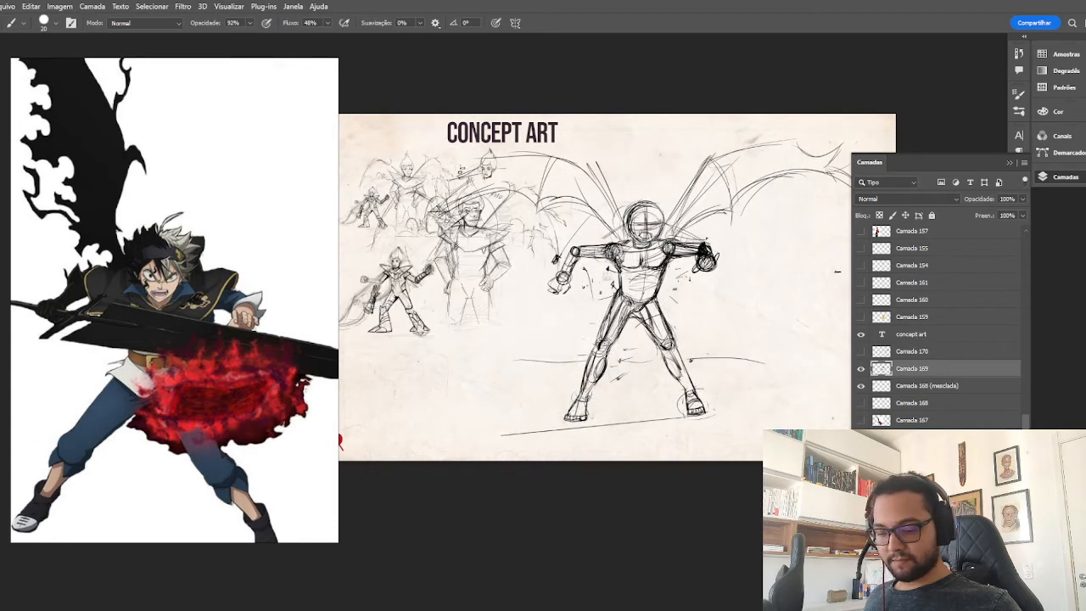
left_click(860, 523)
left_click(860, 541)
left_click(860, 540)
left_click(861, 558)
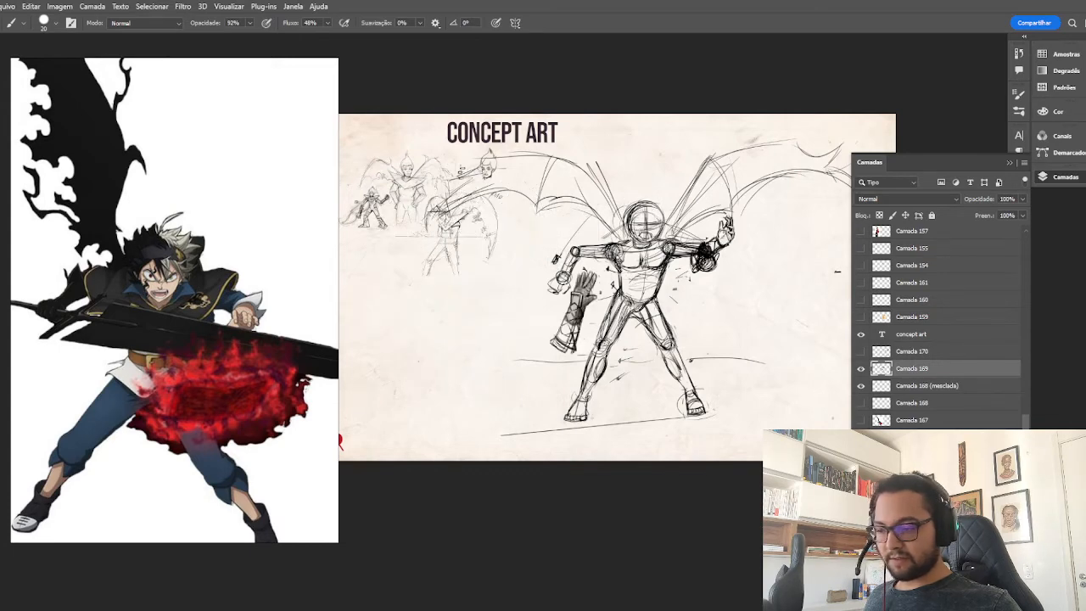
left_click(861, 557)
Show and select the armored body sketch layer, try moving it beside the action figure, and undo the move.
left_click(860, 574)
left_click(916, 575)
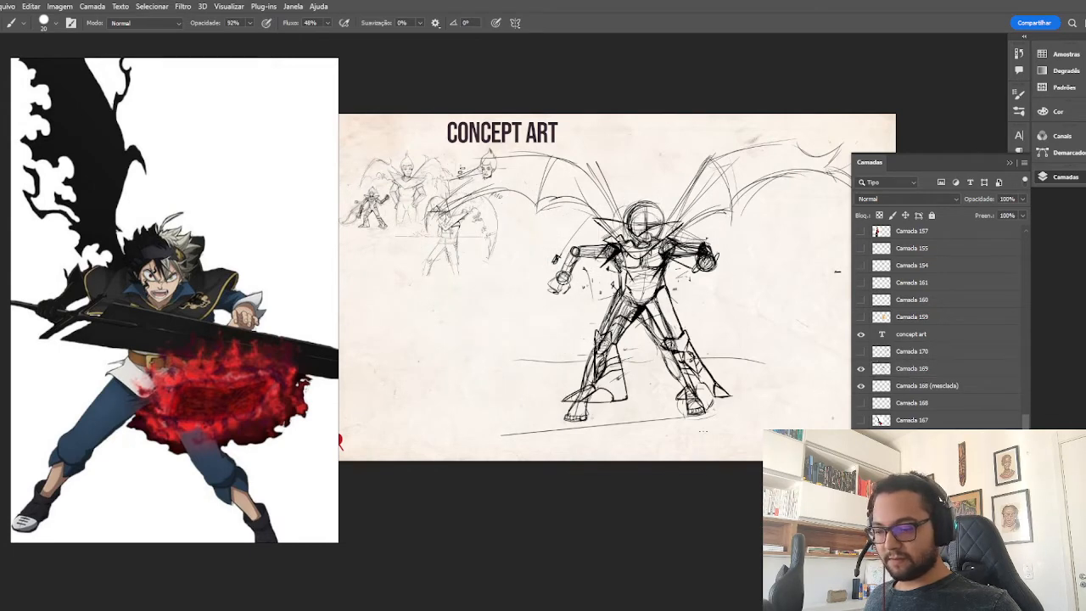
key("v")
mouse_move(692, 331)
left_mouse_down()
mouse_move(489, 324)
mouse_move(463, 363)
left_mouse_up()
key("ctrl+z")
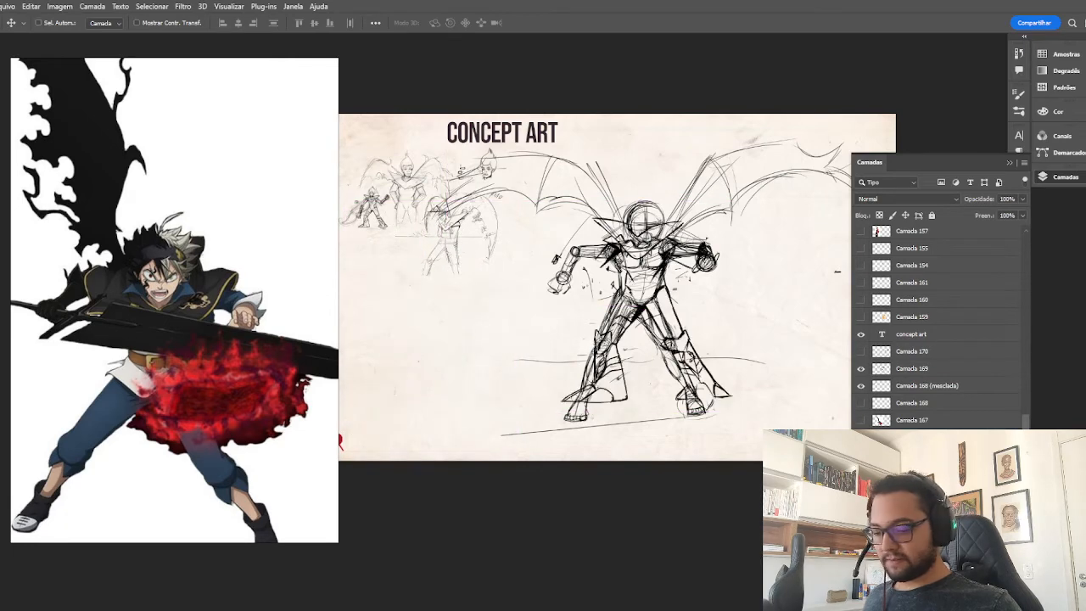
Show the armored figure's head sketch and move the head and body together to the left of the action figure.
left_click(860, 558)
left_click(860, 558)
left_click(860, 540)
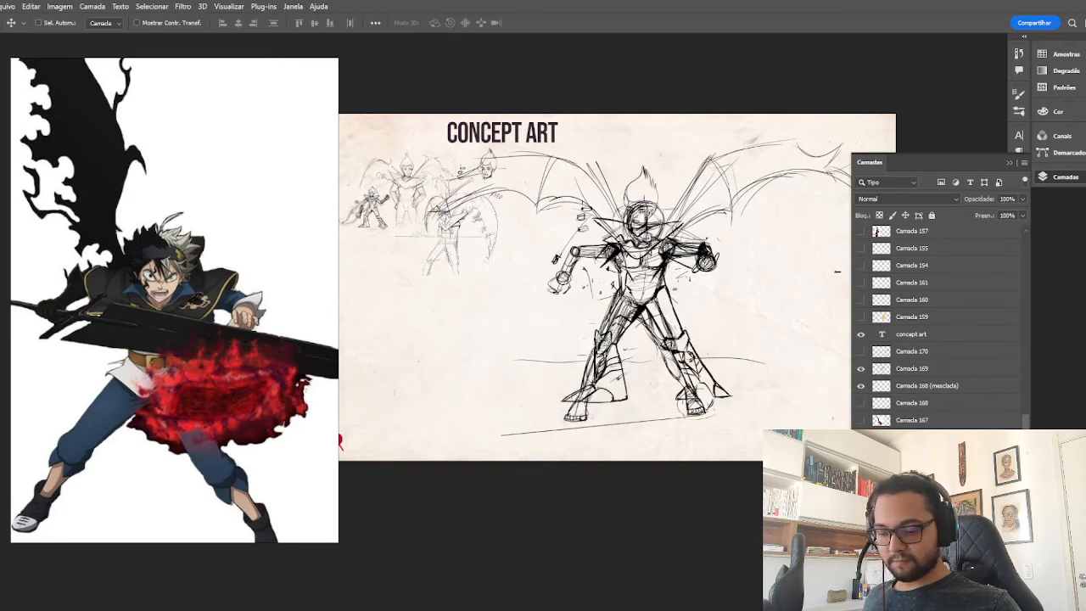
mouse_move(738, 327)
left_mouse_down()
mouse_move(514, 356)
mouse_move(536, 358)
left_mouse_up()
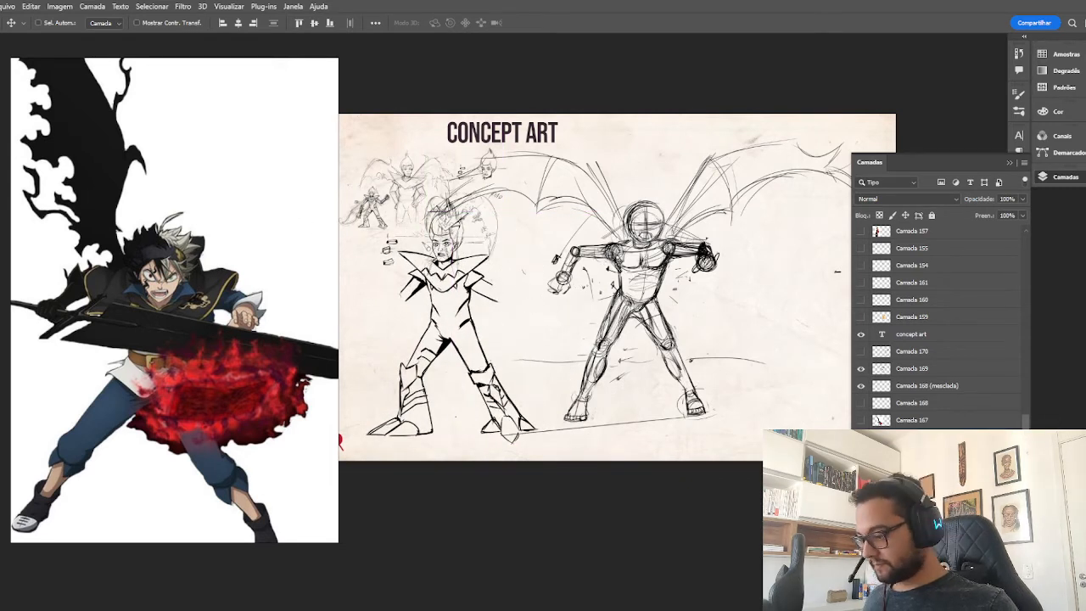
Check the layers by toggling their visibility, and lower the armored figure sketch's opacity to 40%.
left_click(861, 438)
left_click(861, 438)
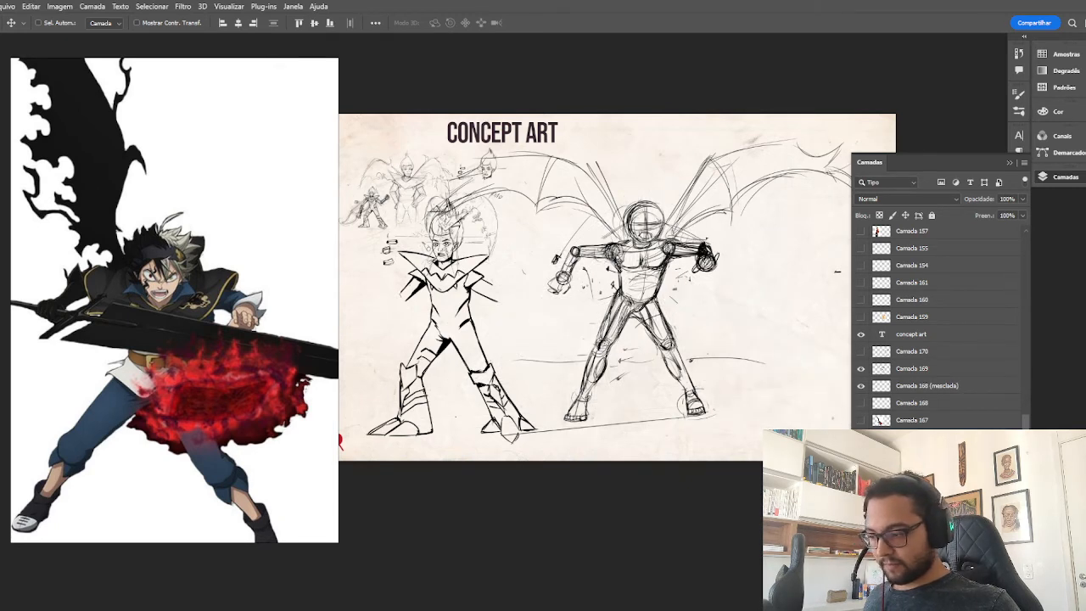
left_click(861, 437)
left_click(861, 438)
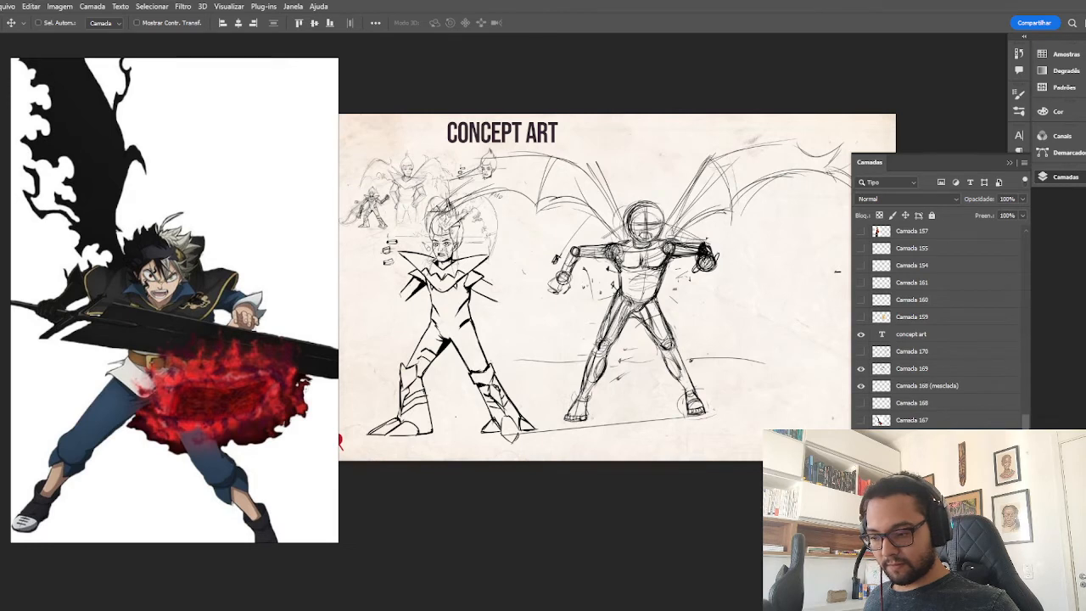
left_click(860, 369)
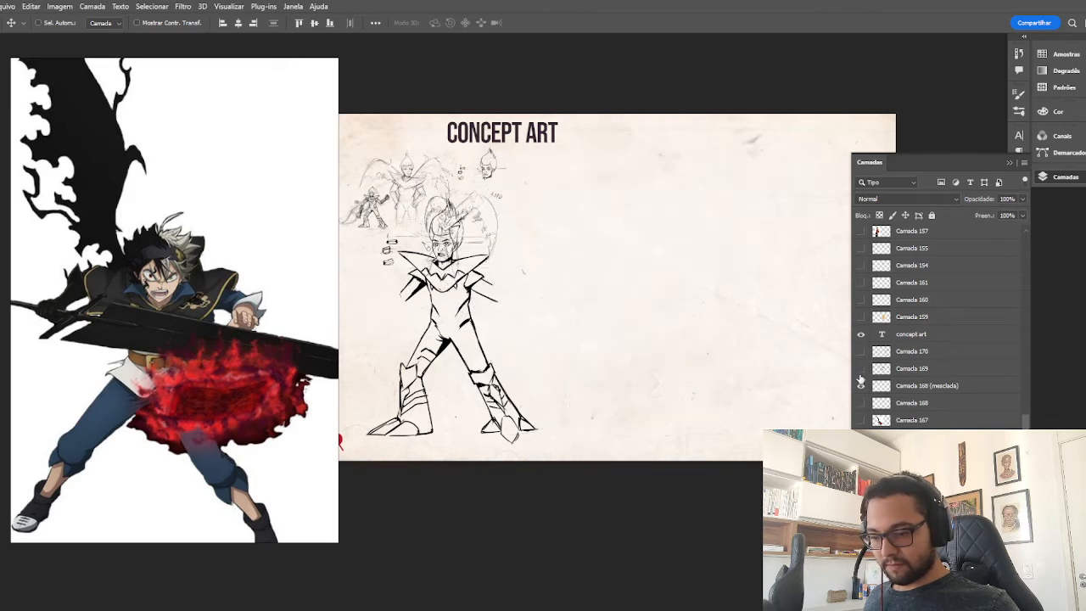
left_click(860, 368)
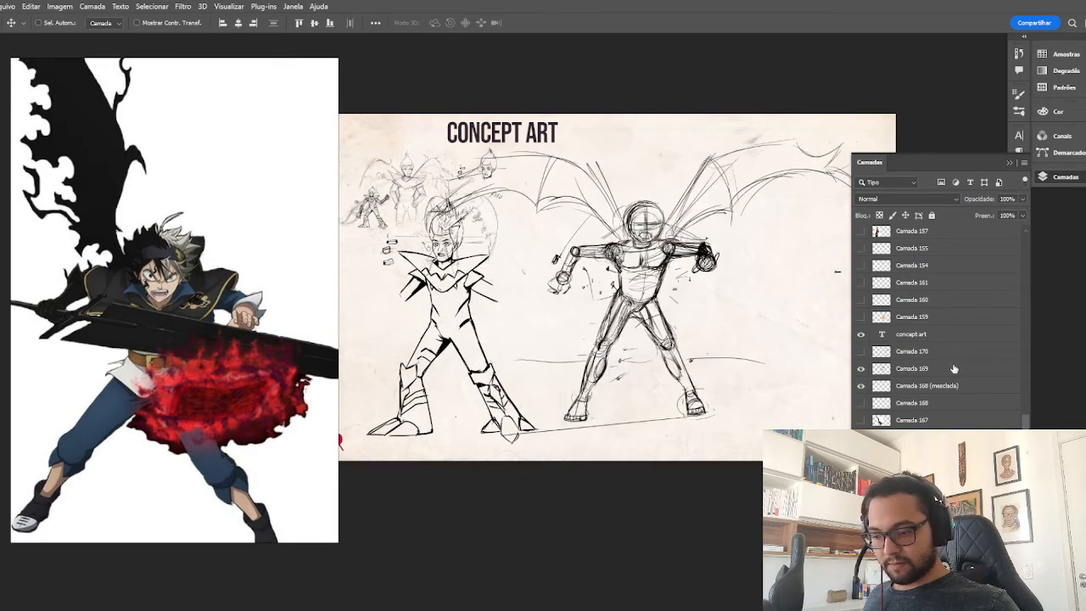
left_click_drag(996, 212, 989, 210)
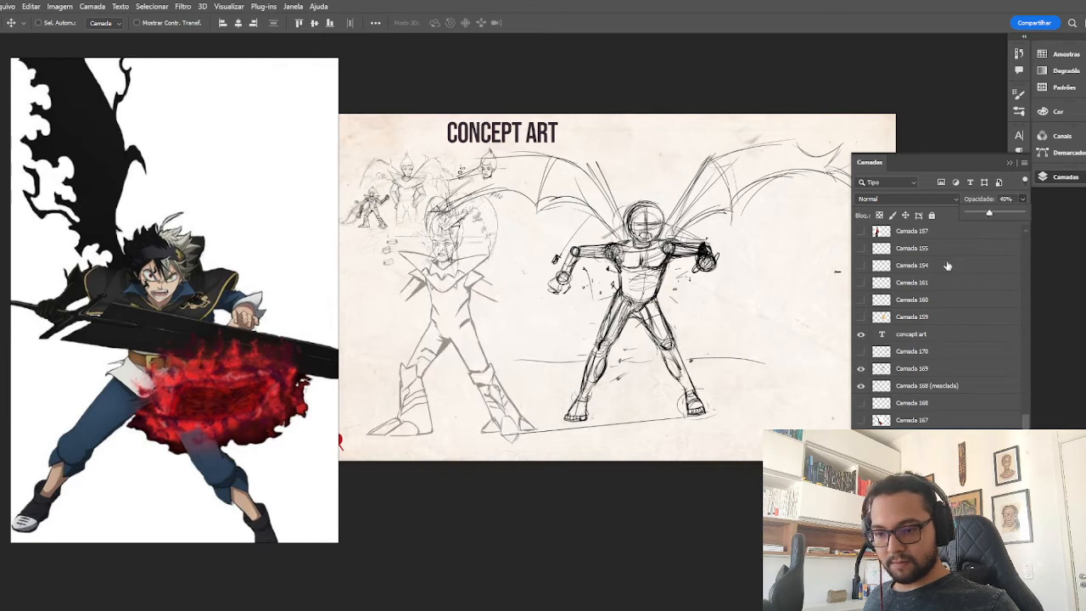
Add a new layer above Camada 169 and set the opacity of Camada 169's action figure sketch to 37%.
left_click(880, 370)
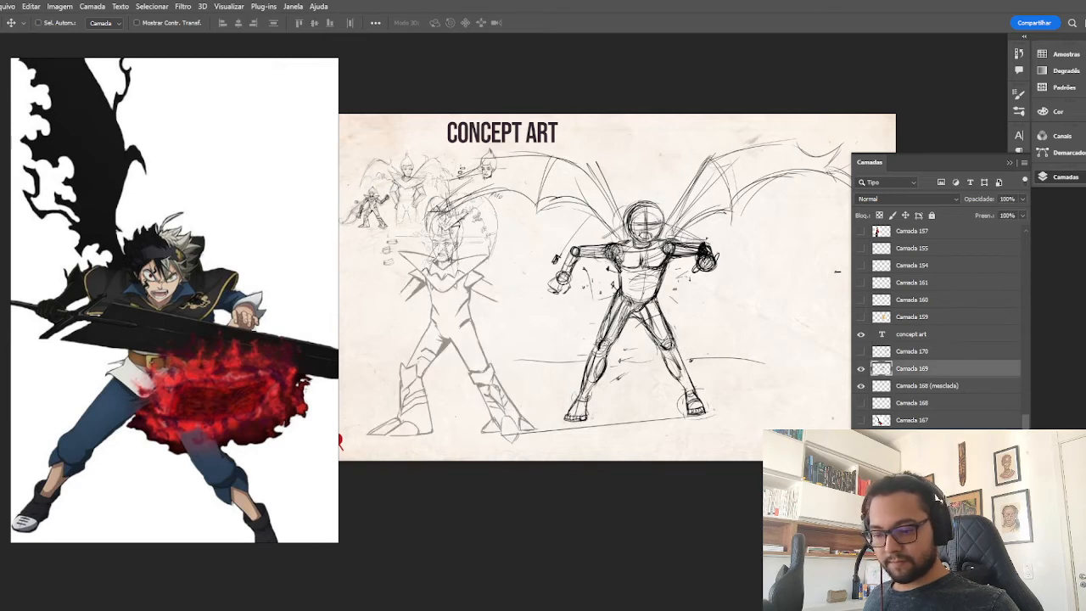
left_click(973, 585)
left_click(895, 394)
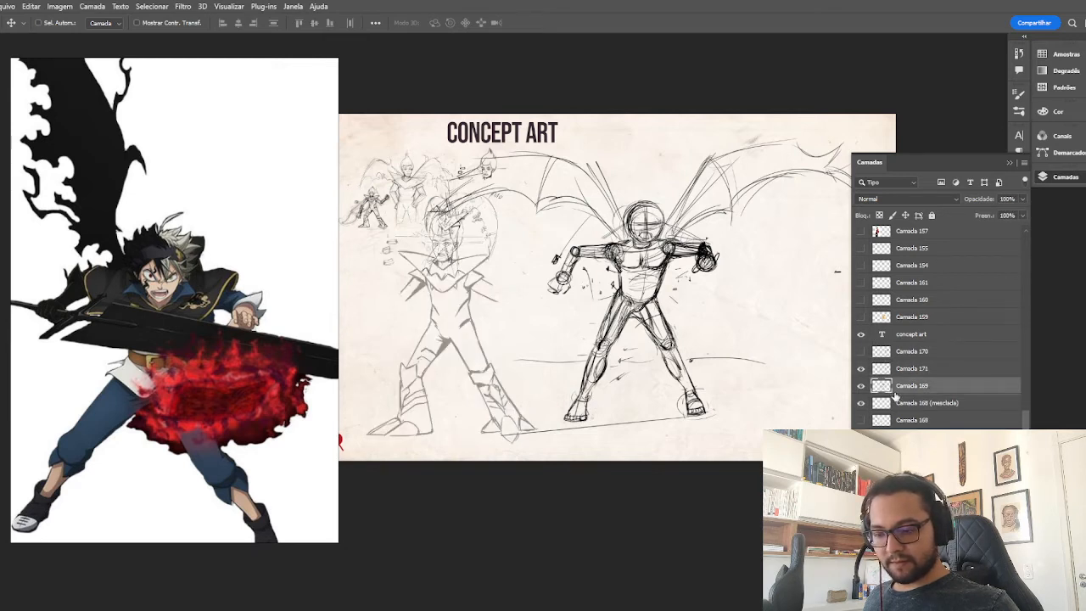
left_click(1023, 200)
left_click_drag(1018, 212, 988, 210)
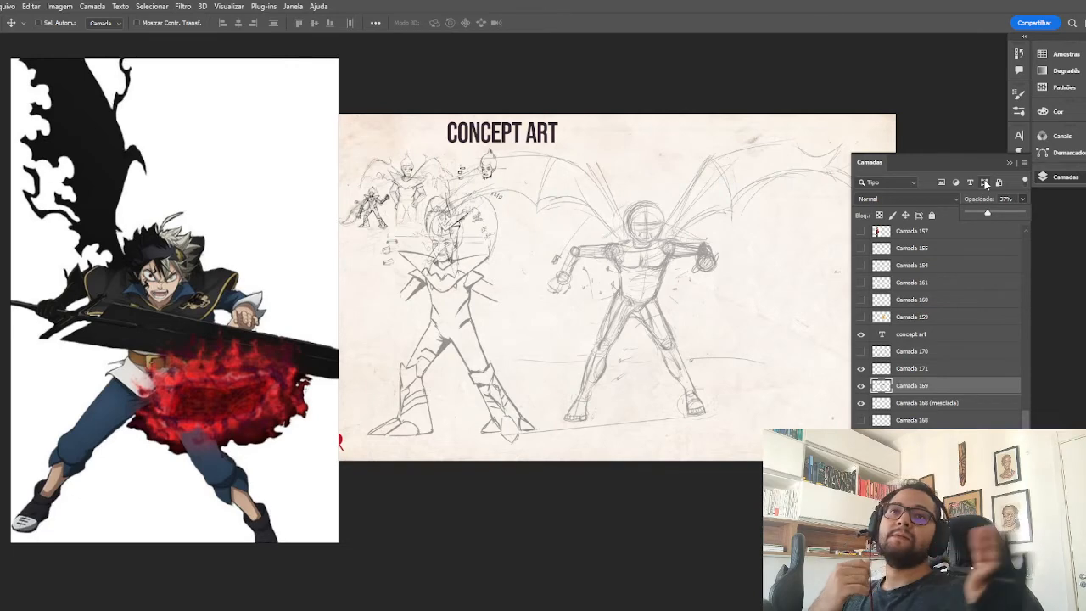
Enlarge the concept sheet and reposition the swordsman reference window farther left, with the whole figure still in view.
key("ctrl+plus")
key("ctrl+plus")
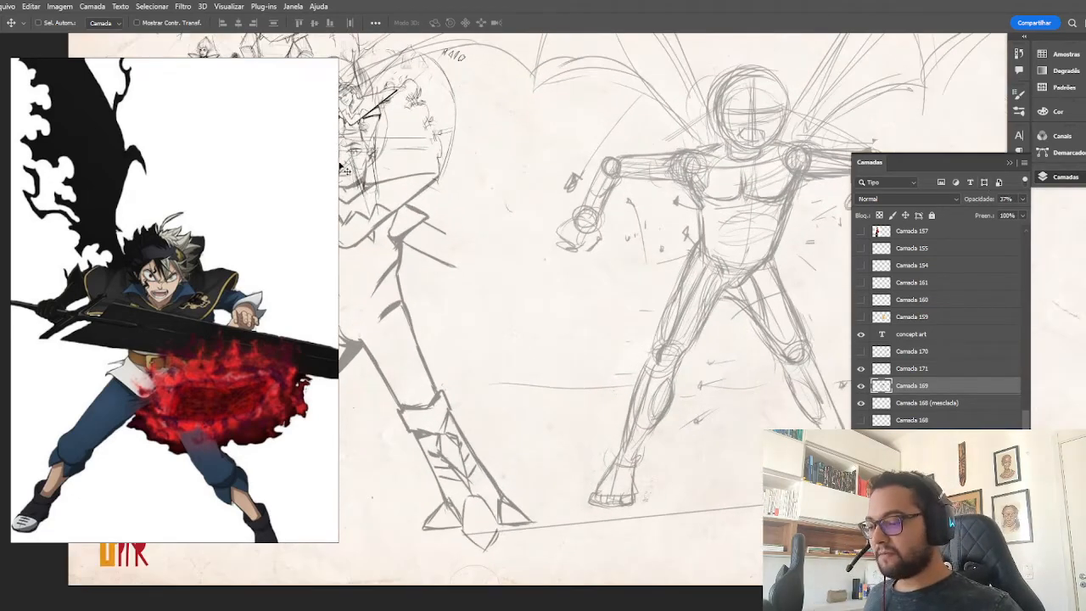
left_click_drag(320, 173, 286, 149)
key("space")
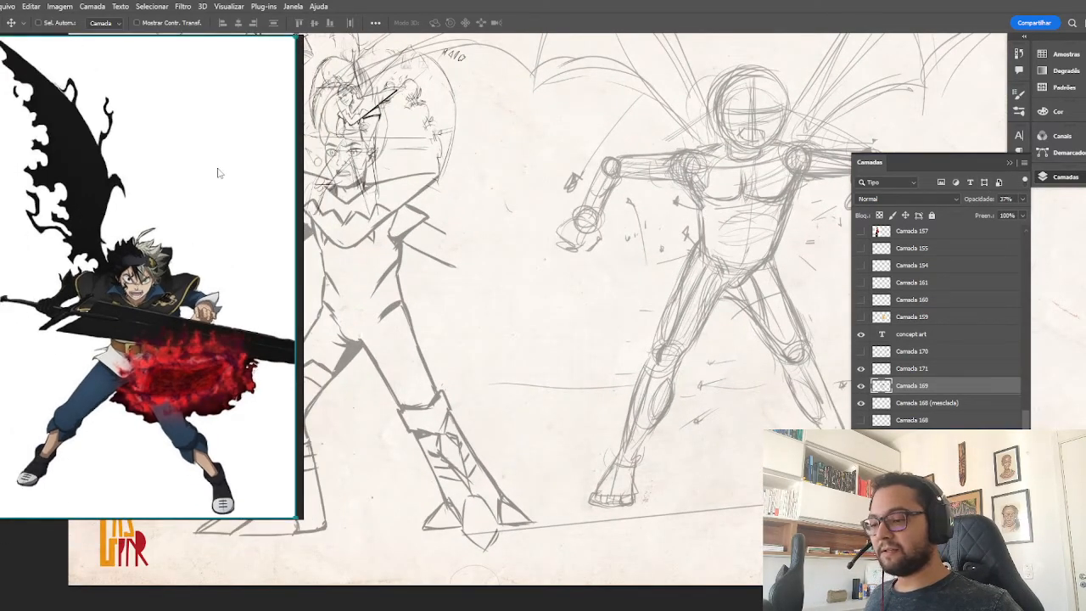
scroll(184, 312, "up", 1)
scroll(199, 286, "down", 1)
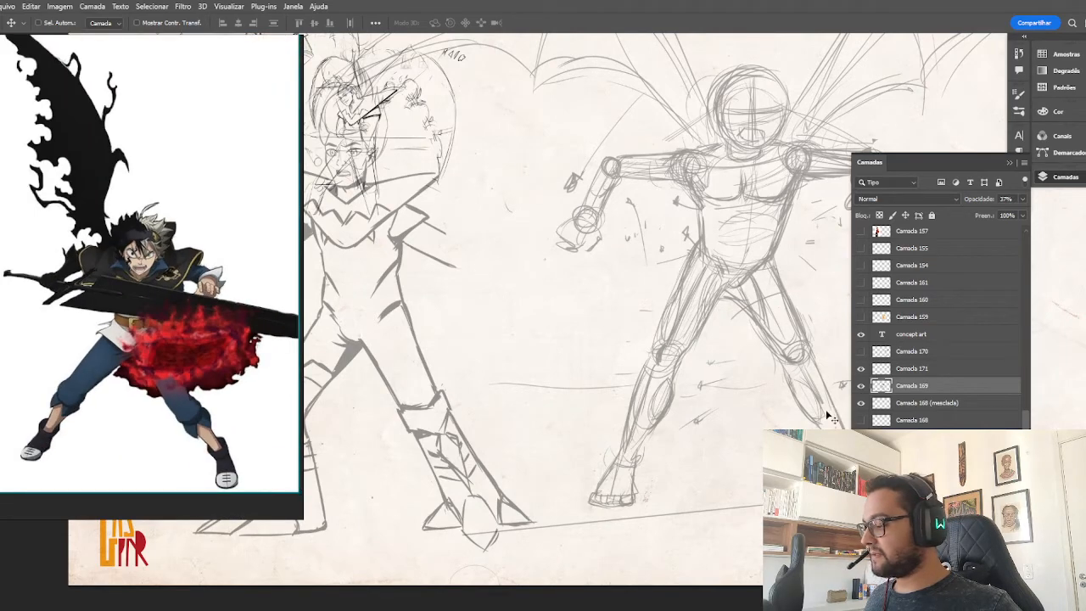
Make Camada 171 the active layer and hide the concept art title layer.
left_click(892, 371)
left_click(861, 386)
left_click(861, 386)
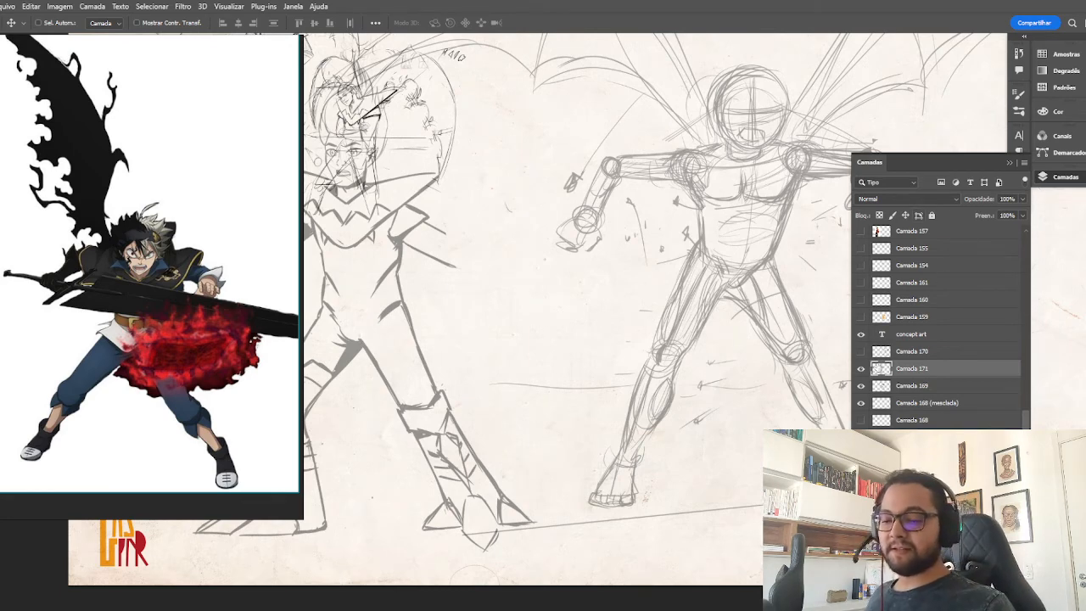
left_click(862, 369)
left_click(862, 369)
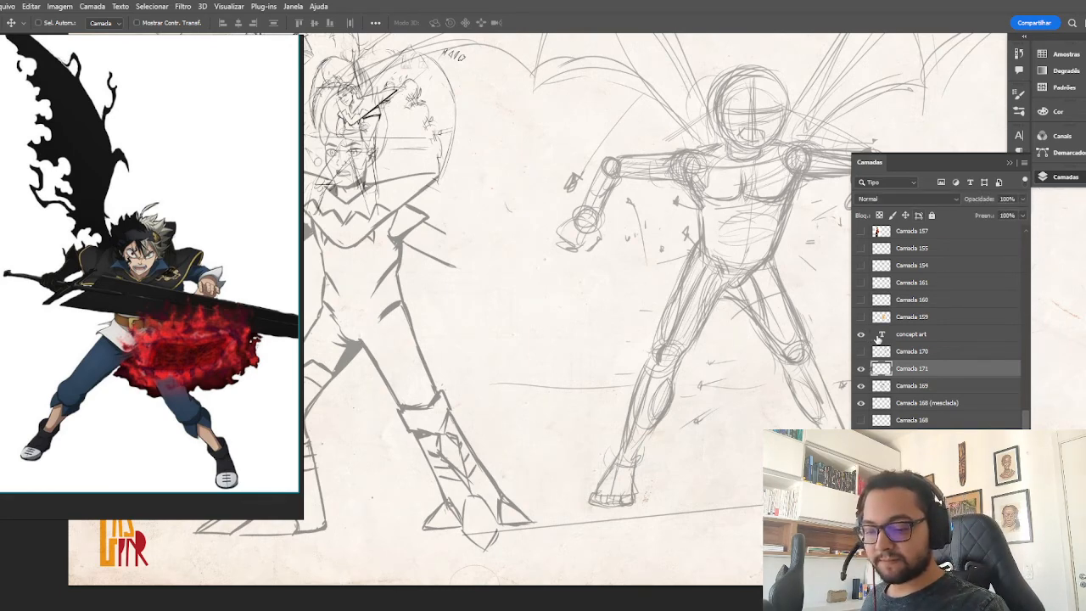
left_click(863, 337)
left_click(862, 369)
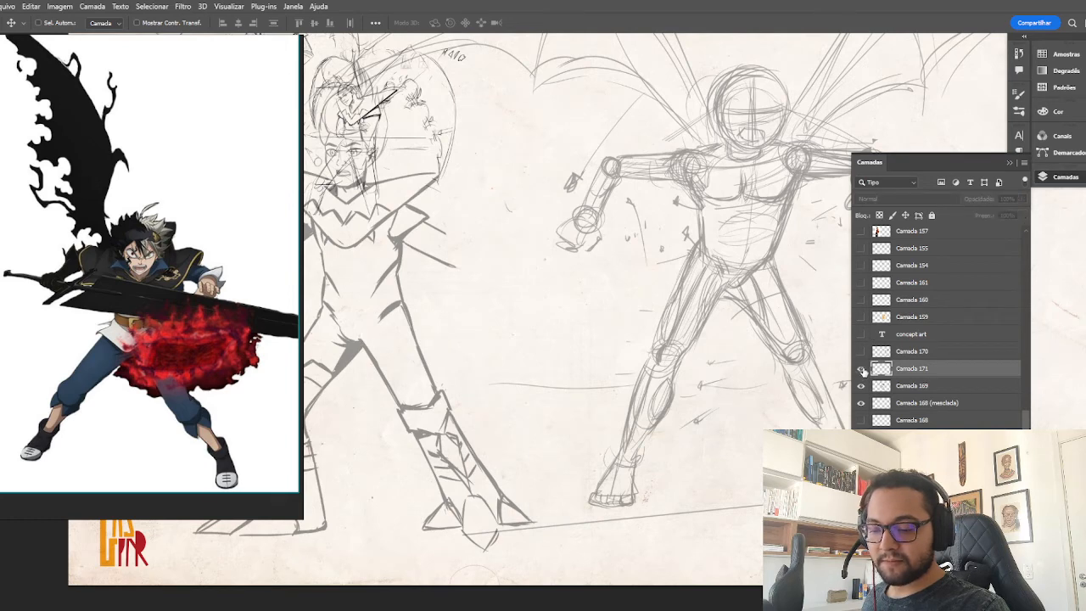
left_click(862, 369)
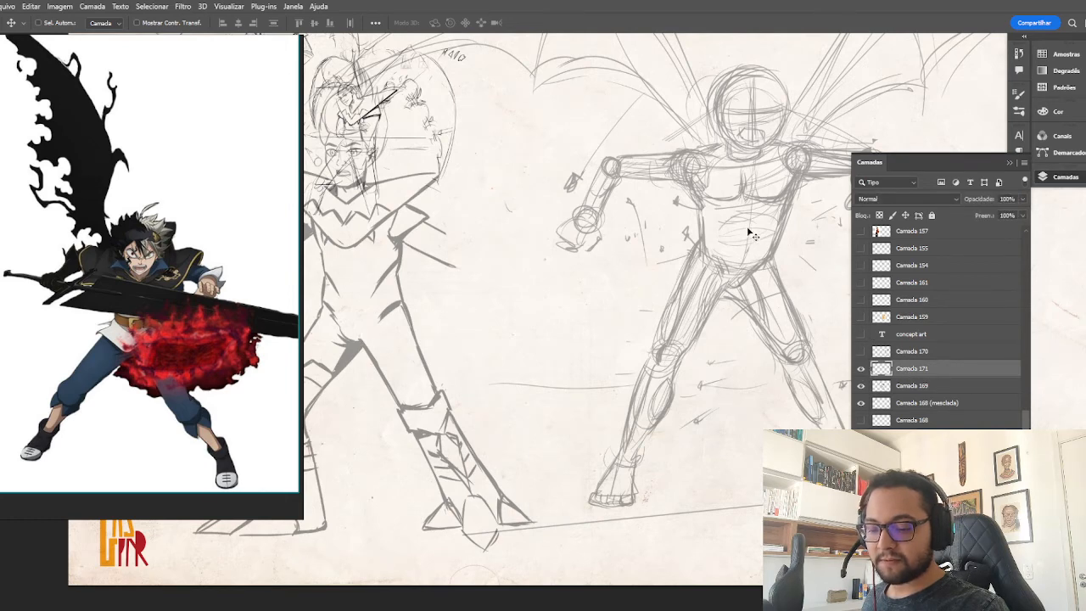
key("b")
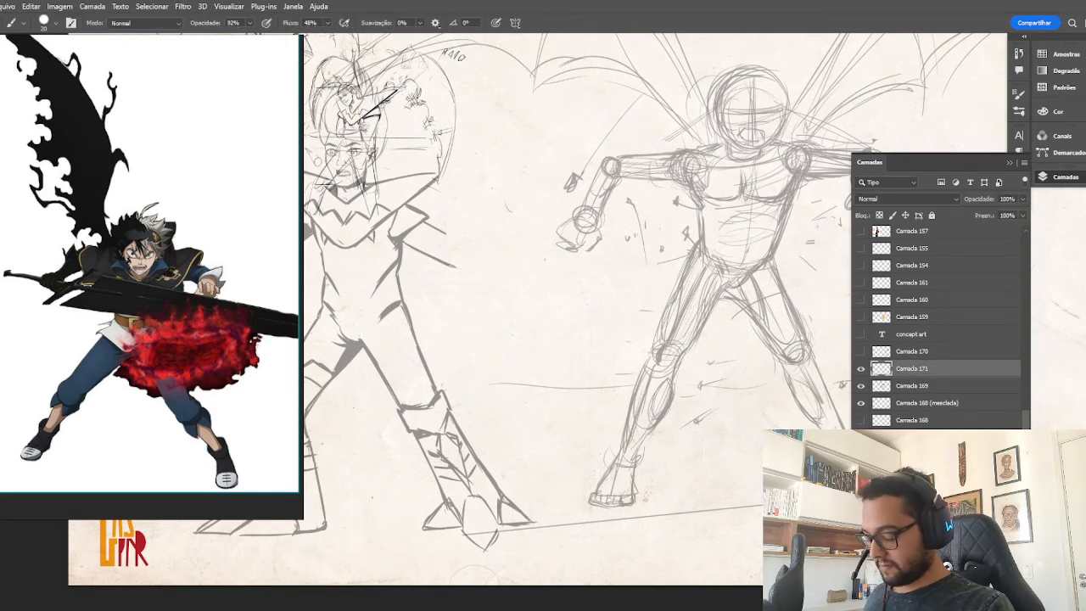
left_click_drag(544, 270, 638, 273)
left_click(1009, 162)
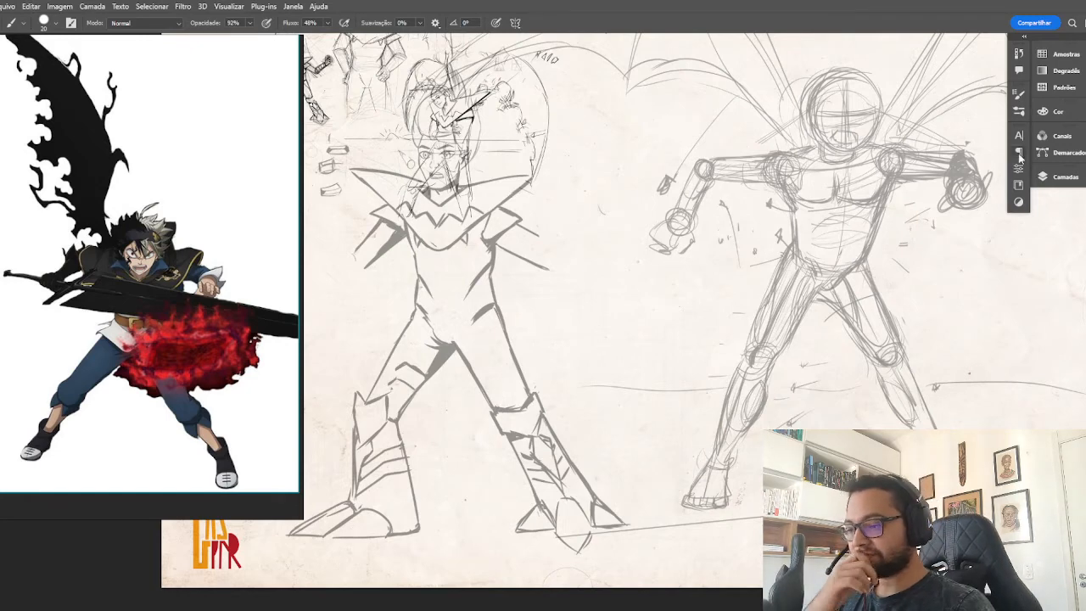
Show the crossed-arms winged character sketch from the hidden layers and place it to the right of the action figure.
left_click(1060, 176)
left_click(861, 421)
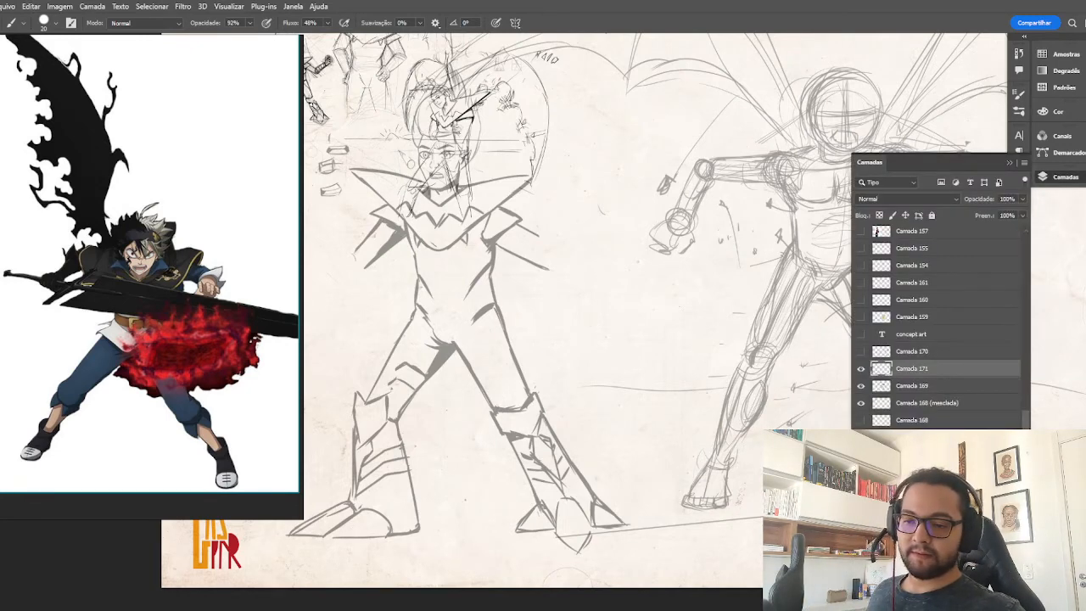
left_click(861, 437)
left_click(861, 437)
left_click(861, 454)
left_click(861, 368)
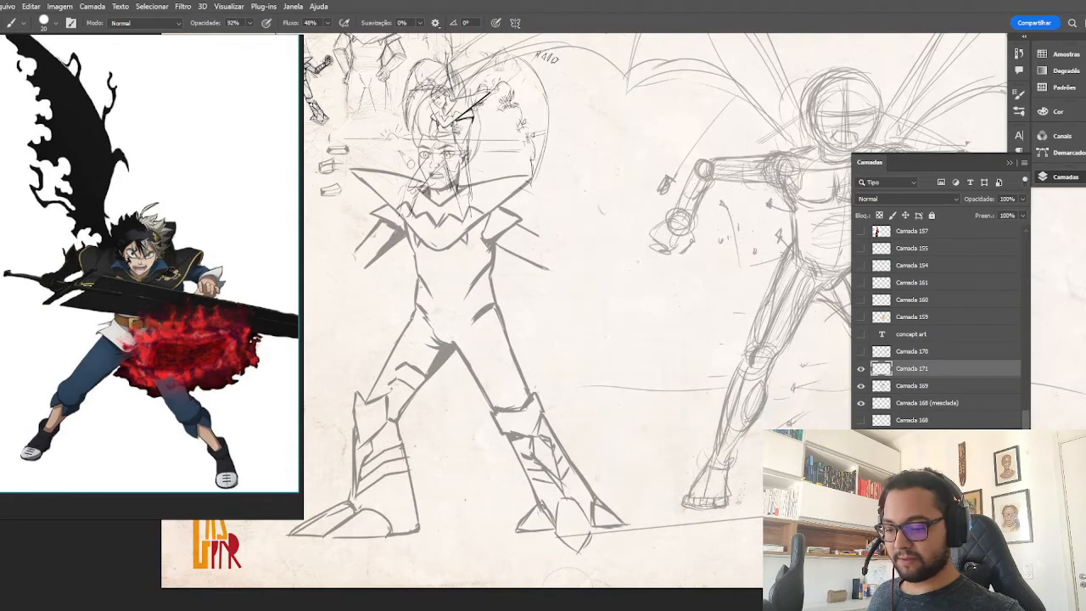
left_click(861, 368)
key("v")
mouse_move(726, 345)
left_mouse_down()
mouse_move(565, 330)
mouse_move(790, 381)
mouse_move(602, 318)
mouse_move(771, 243)
left_mouse_up()
left_click_drag(672, 292, 772, 325)
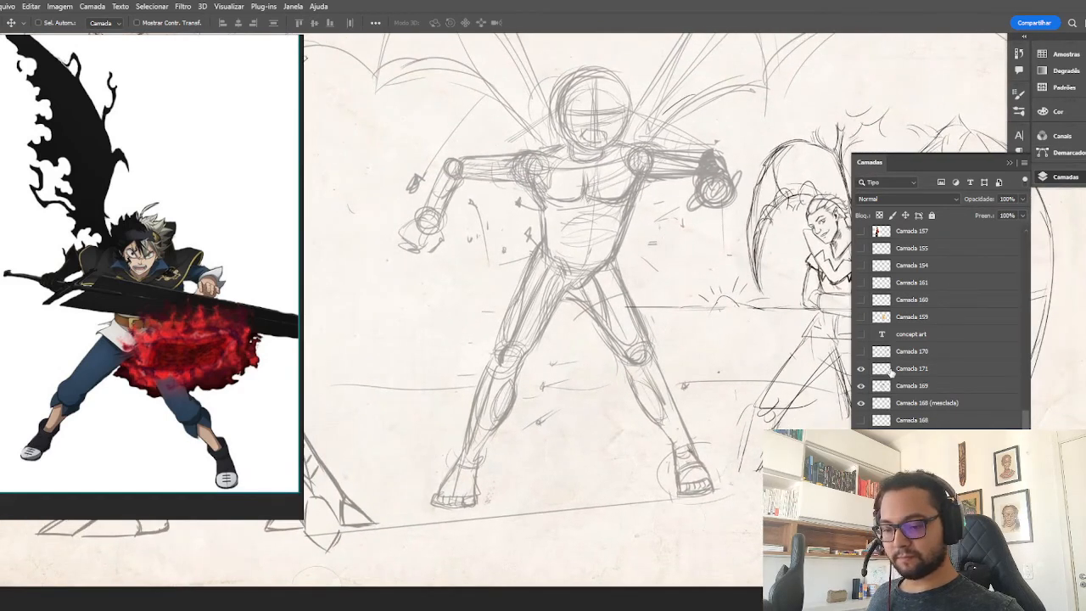
On Camada 171, draw the pointed collar's V-shaped lower edge across the action figure's chest with the Brush tool.
left_click(889, 370)
left_click(1010, 163)
left_click_drag(756, 192, 853, 188)
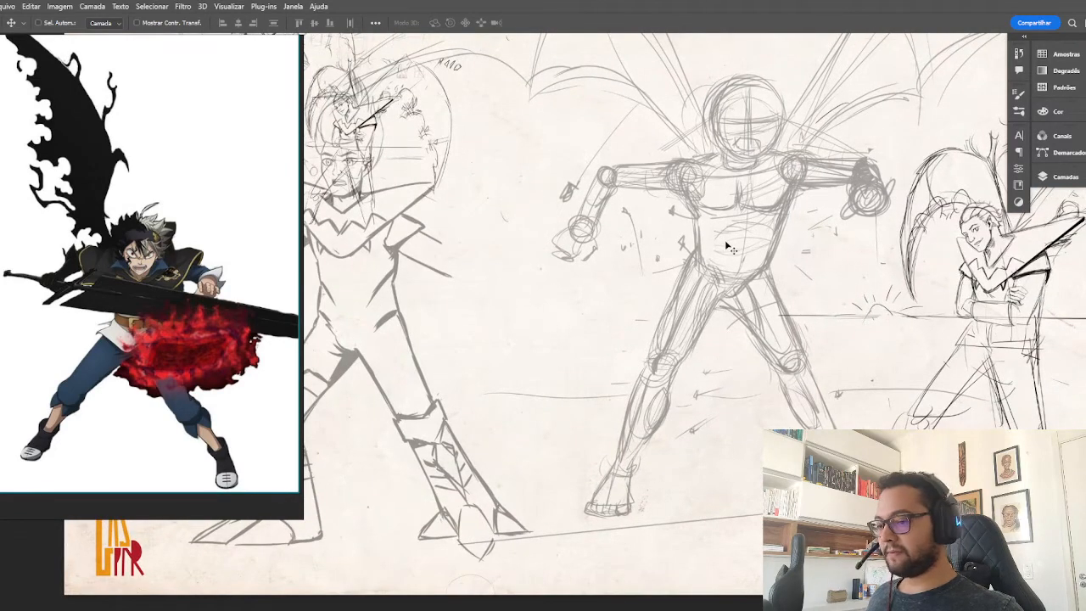
key("b")
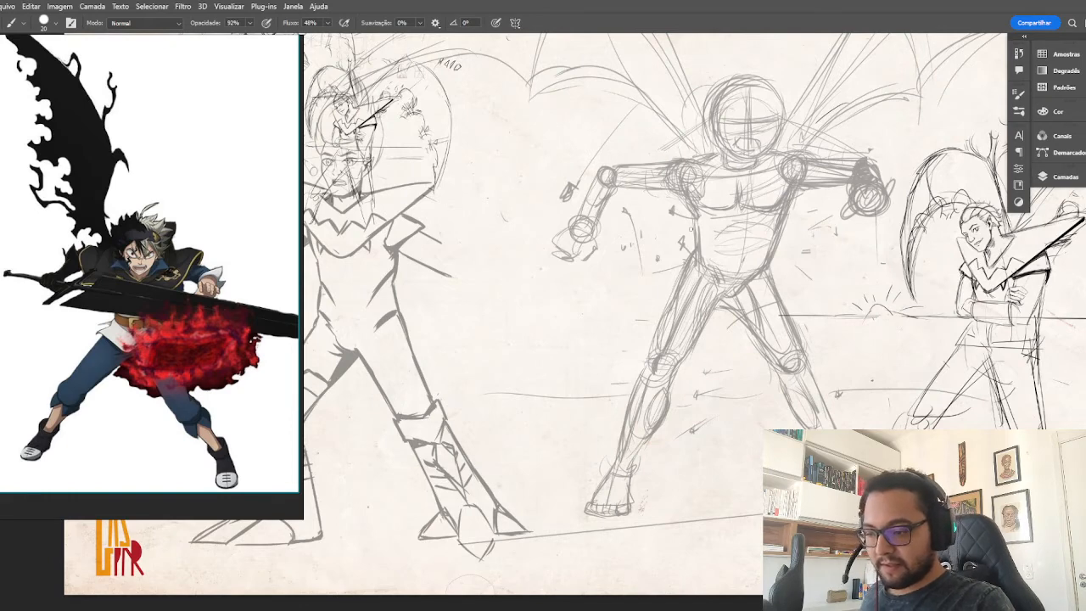
left_click_drag(803, 152, 758, 187)
mouse_move(828, 144)
left_mouse_down()
mouse_move(756, 185)
mouse_move(772, 175)
left_mouse_up()
mouse_move(718, 149)
left_mouse_down()
mouse_move(658, 161)
mouse_move(719, 183)
left_mouse_up()
left_click_drag(659, 158, 745, 196)
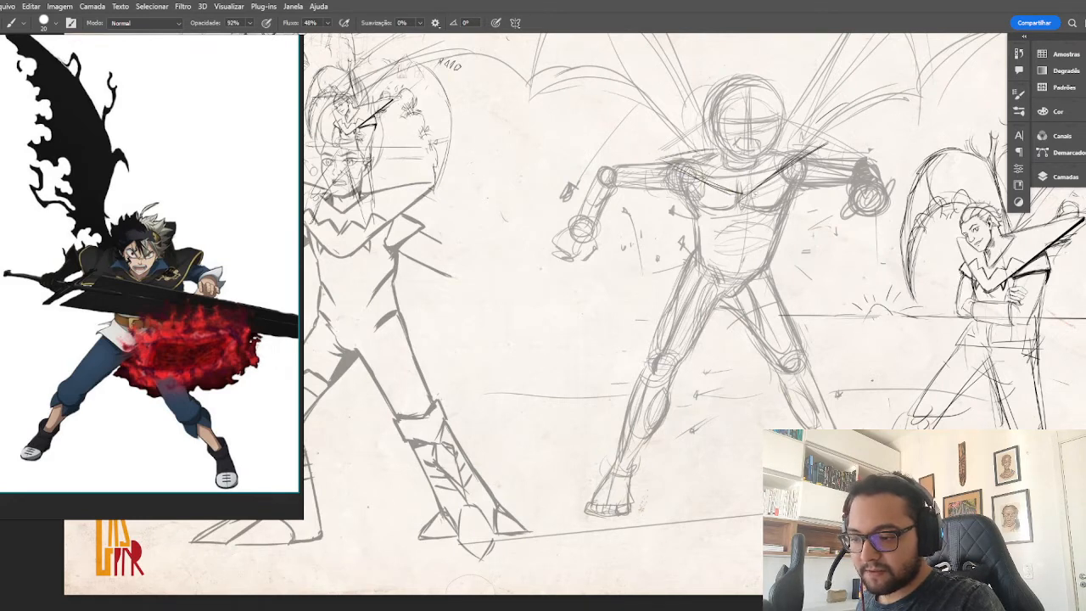
mouse_move(770, 147)
left_mouse_down()
mouse_move(851, 135)
mouse_move(816, 168)
left_mouse_up()
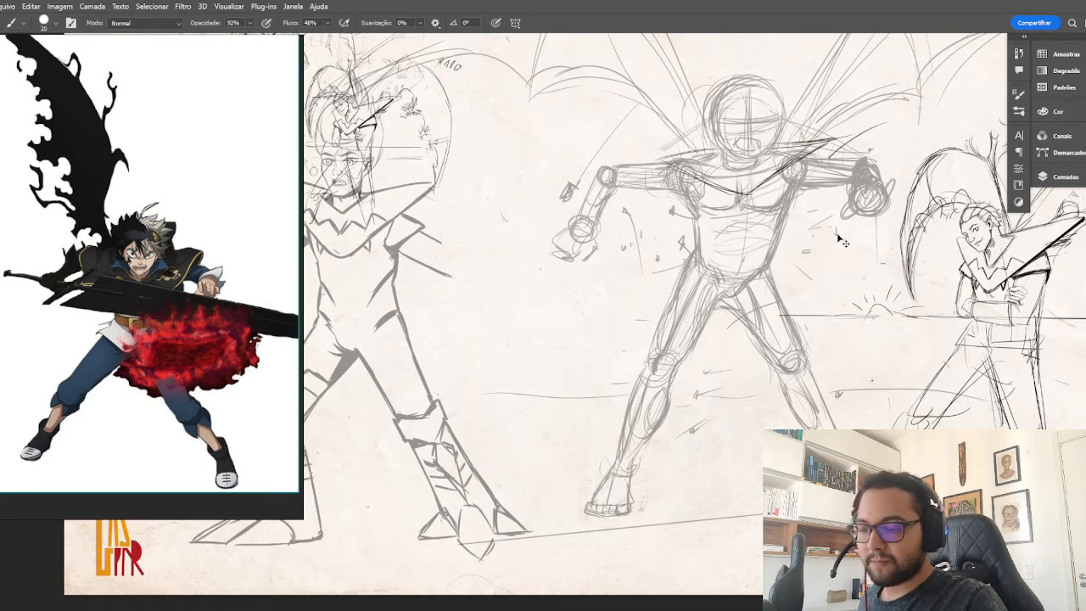
Undo the last collar stroke and redraw the collar's upper edge from the neck out to sharp points over both shoulders.
key("ctrl+z")
left_click_drag(833, 137, 755, 187)
left_click_drag(794, 145, 829, 139)
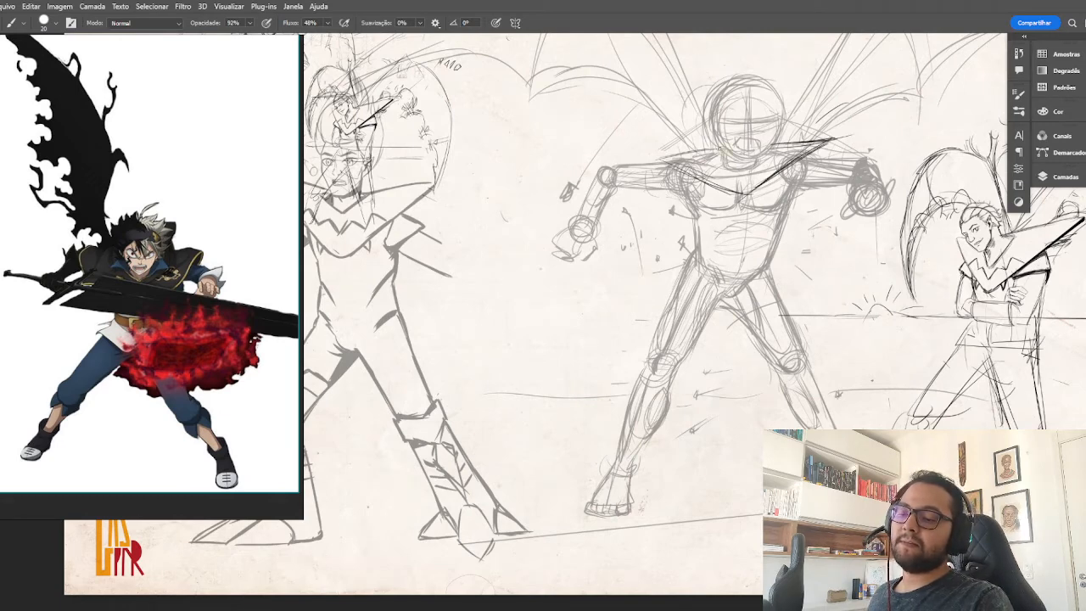
mouse_move(727, 147)
left_mouse_down()
mouse_move(655, 163)
mouse_move(747, 195)
mouse_move(818, 142)
left_mouse_up()
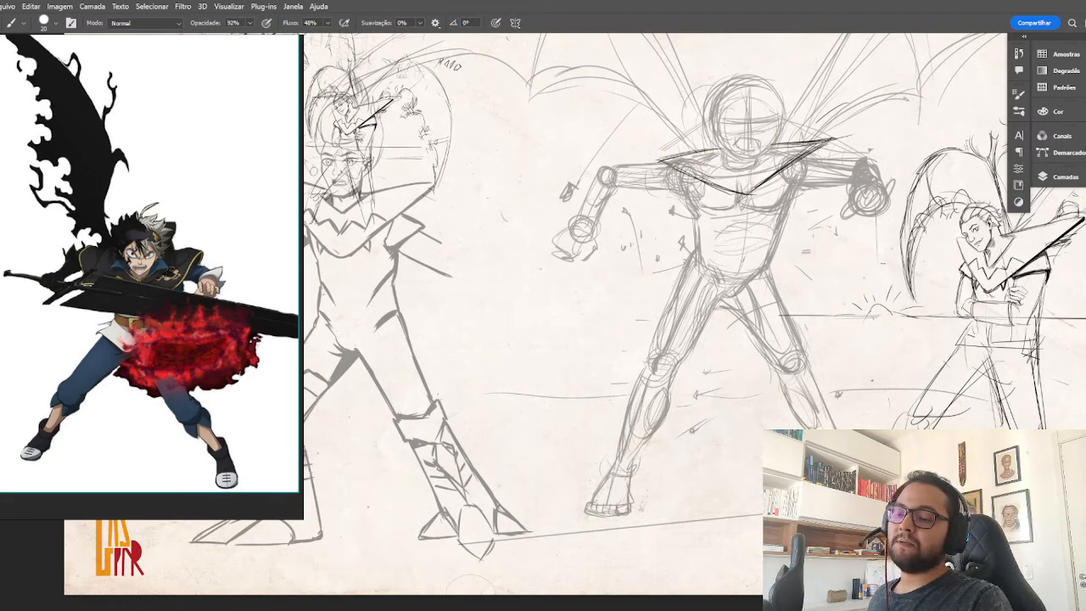
mouse_move(713, 146)
left_mouse_down()
mouse_move(642, 161)
mouse_move(652, 161)
left_mouse_up()
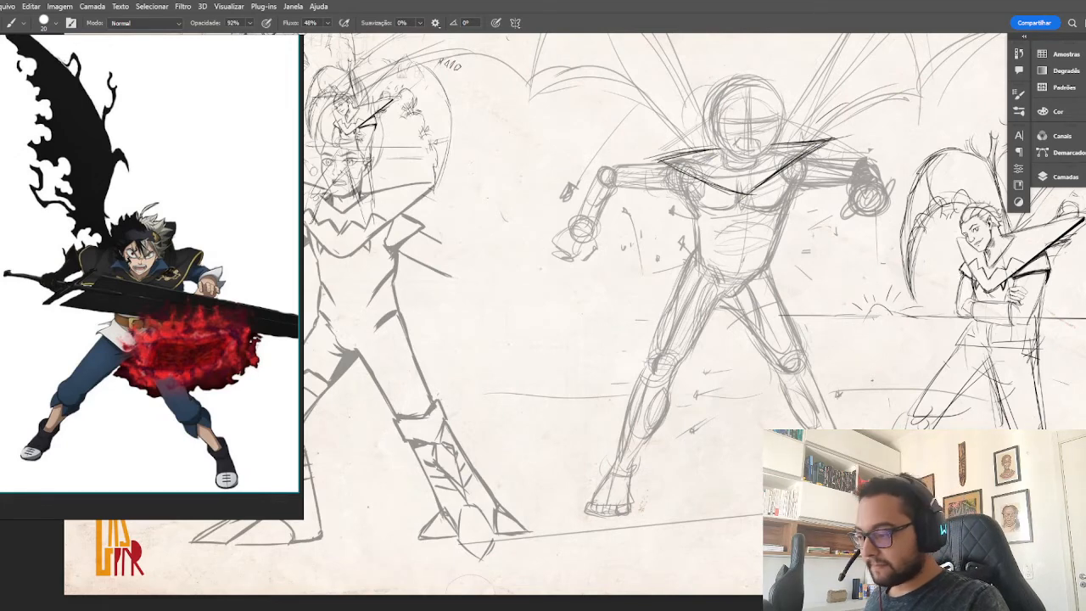
Outline both sides of the action figure's torso from the armpits to the waist and draw the line under the chest.
left_click_drag(790, 161, 786, 201)
left_click_drag(690, 173, 687, 197)
left_click_drag(794, 163, 785, 203)
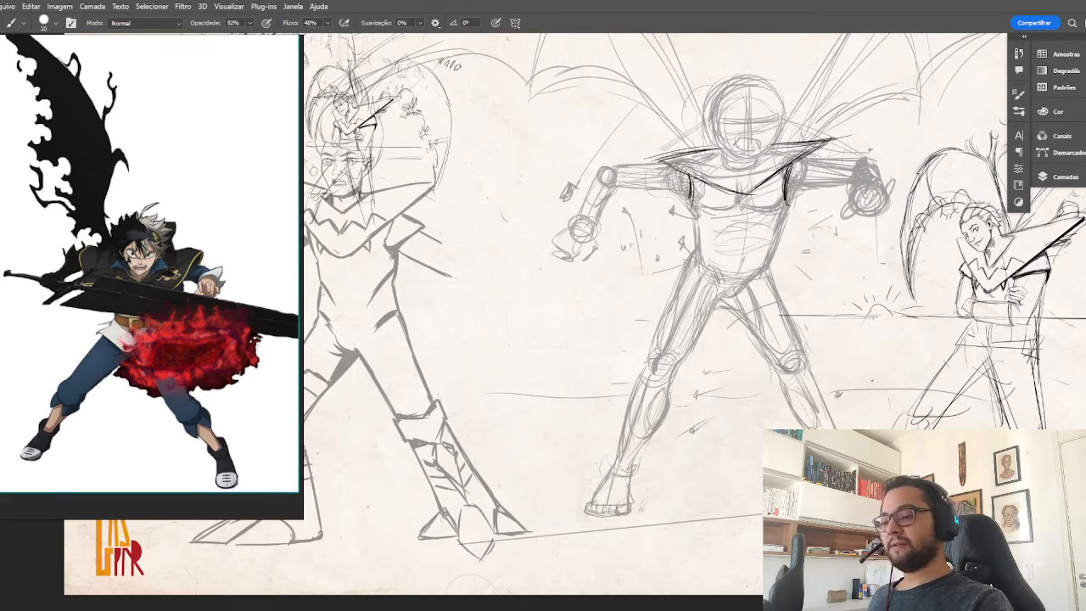
left_click_drag(790, 205, 772, 253)
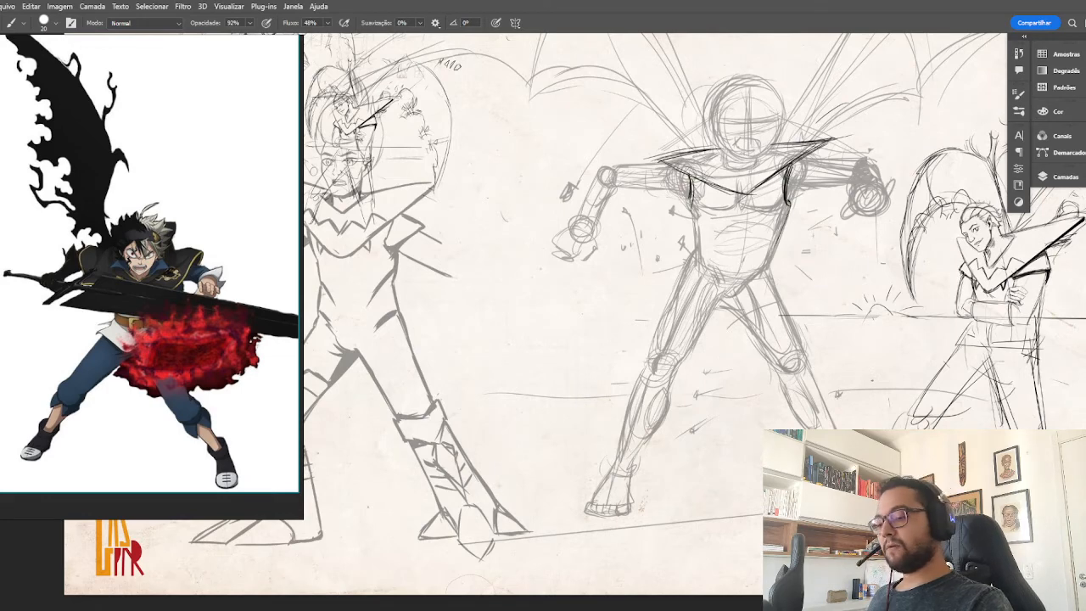
mouse_move(687, 202)
left_mouse_down()
mouse_move(696, 249)
mouse_move(694, 239)
mouse_move(713, 262)
left_mouse_up()
mouse_move(779, 232)
left_mouse_down()
mouse_move(756, 266)
mouse_move(764, 254)
left_mouse_up()
mouse_move(794, 200)
left_mouse_down()
mouse_move(781, 239)
mouse_move(770, 214)
mouse_move(781, 217)
mouse_move(698, 210)
left_mouse_up()
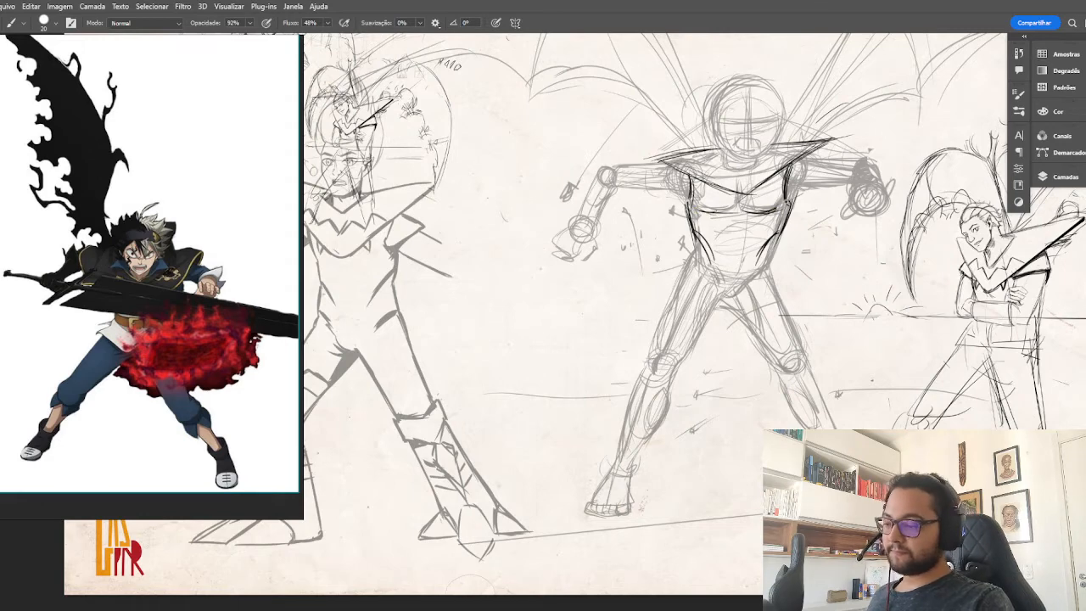
Draw the collar's slanted side edges from the shoulder points to the armpits and add two fang-like notches on the chest.
left_click_drag(786, 200, 787, 206)
mouse_move(818, 164)
left_mouse_down()
mouse_move(789, 202)
mouse_move(821, 156)
mouse_move(789, 207)
left_mouse_up()
left_click_drag(665, 164, 679, 198)
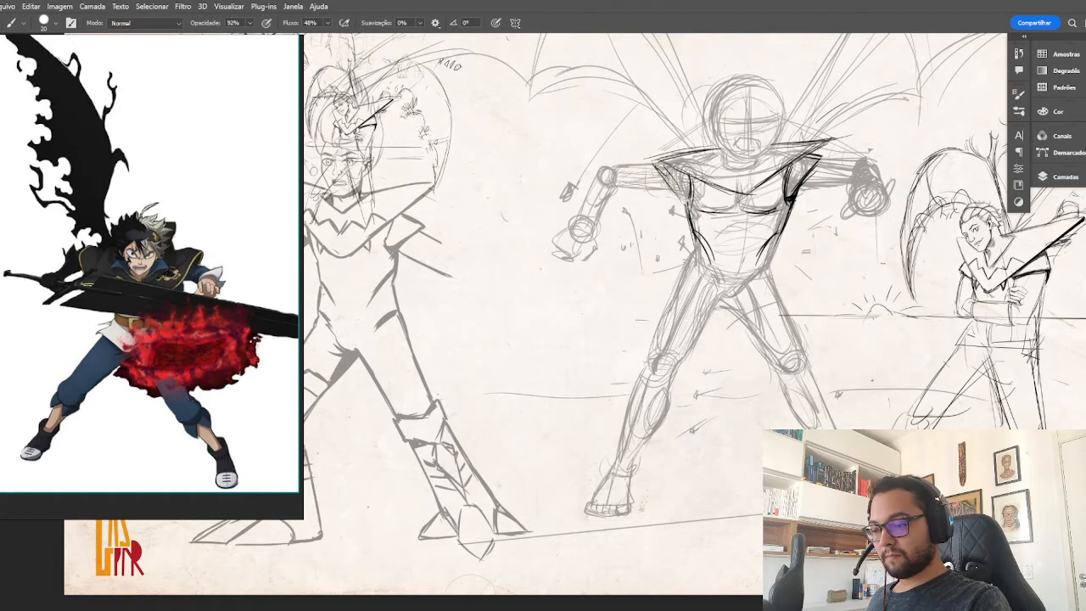
mouse_move(671, 160)
left_mouse_down()
mouse_move(645, 166)
mouse_move(663, 173)
mouse_move(653, 160)
mouse_move(729, 147)
mouse_move(664, 154)
left_mouse_up()
mouse_move(758, 184)
left_mouse_down()
mouse_move(766, 196)
mouse_move(718, 201)
left_mouse_up()
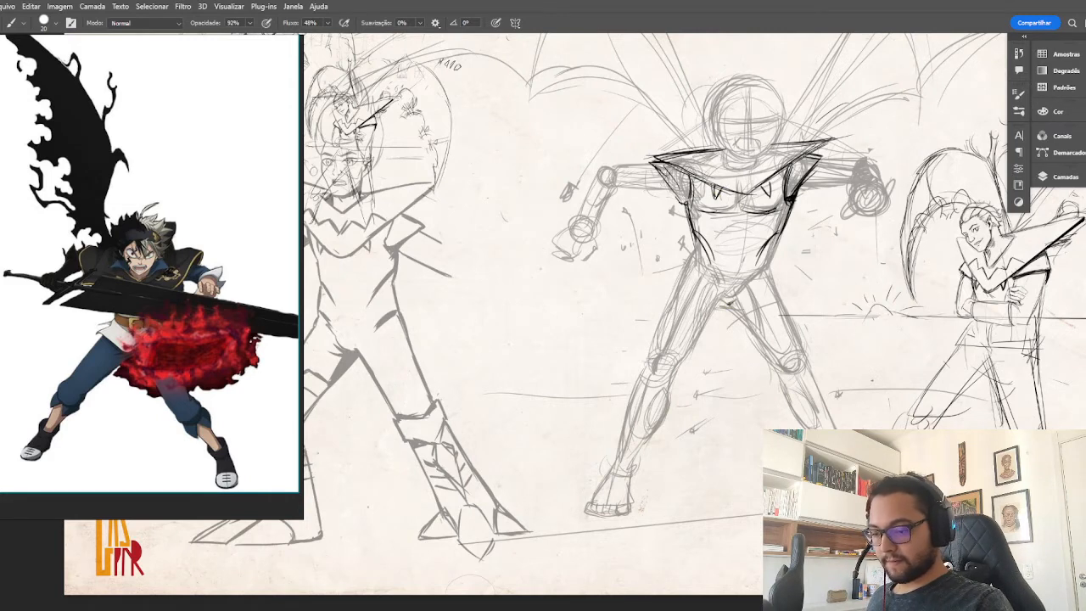
Outline the crotch and the thigh on the figure's collar-shaded side, and draw that leg's angular cuff below the knee.
mouse_move(732, 305)
left_mouse_down()
mouse_move(755, 277)
mouse_move(716, 307)
mouse_move(762, 287)
mouse_move(773, 371)
left_mouse_up()
left_click_drag(788, 314, 803, 347)
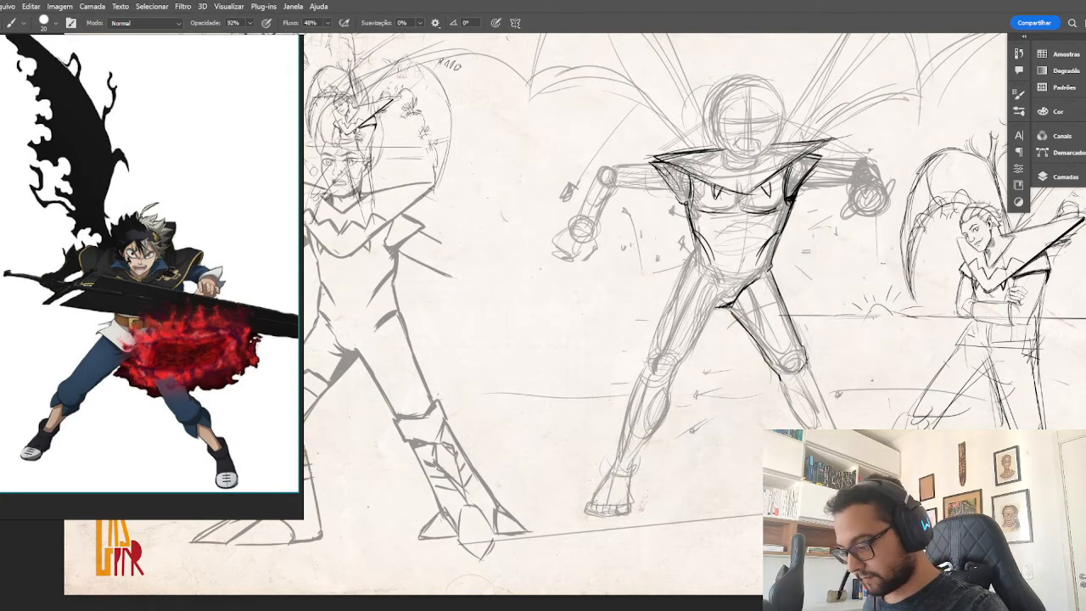
mouse_move(809, 364)
left_mouse_down()
mouse_move(777, 383)
mouse_move(795, 384)
mouse_move(802, 427)
left_mouse_up()
mouse_move(776, 387)
left_mouse_down()
mouse_move(804, 412)
mouse_move(800, 405)
left_mouse_up()
mouse_move(459, 426)
left_mouse_down()
mouse_move(574, 364)
mouse_move(721, 407)
left_mouse_up()
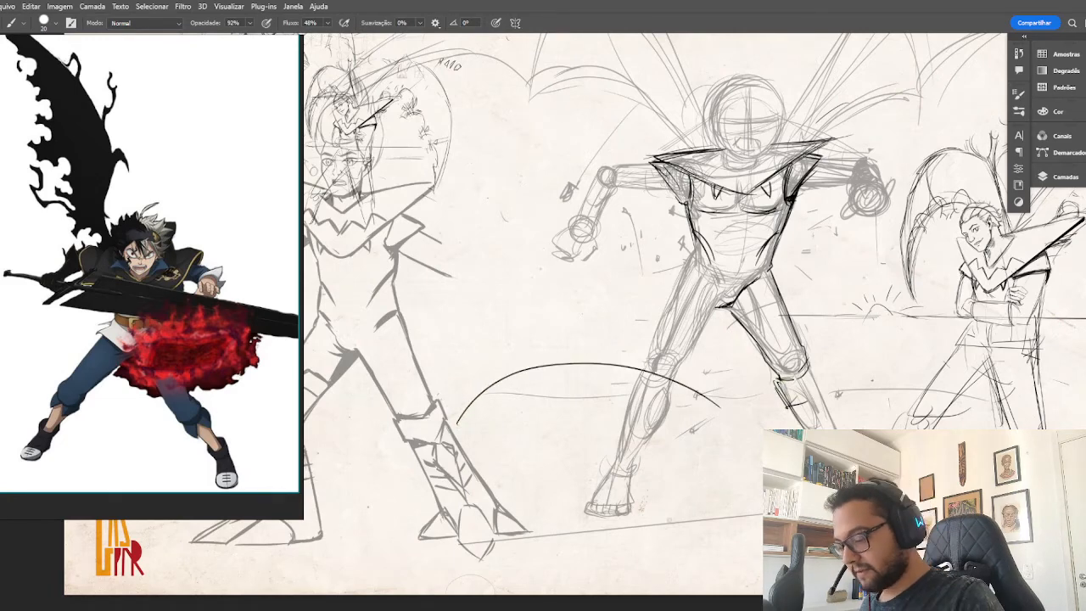
key("ctrl+z")
left_click_drag(789, 412, 816, 390)
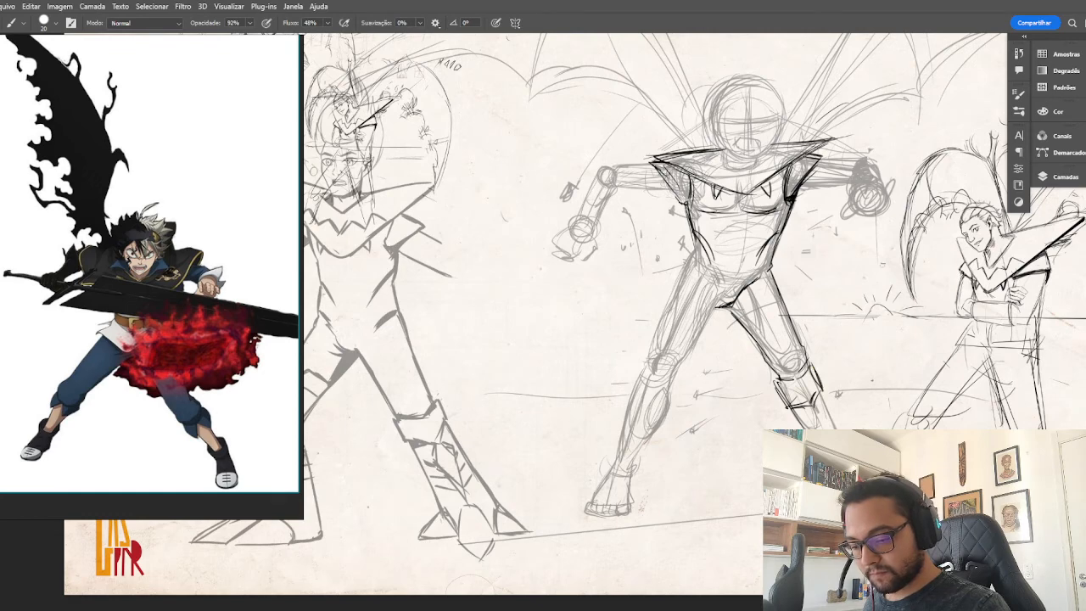
Flip the canvas view horizontally and draw the hip and outer thigh line of the leg that already has a cuff.
key("ctrl+0")
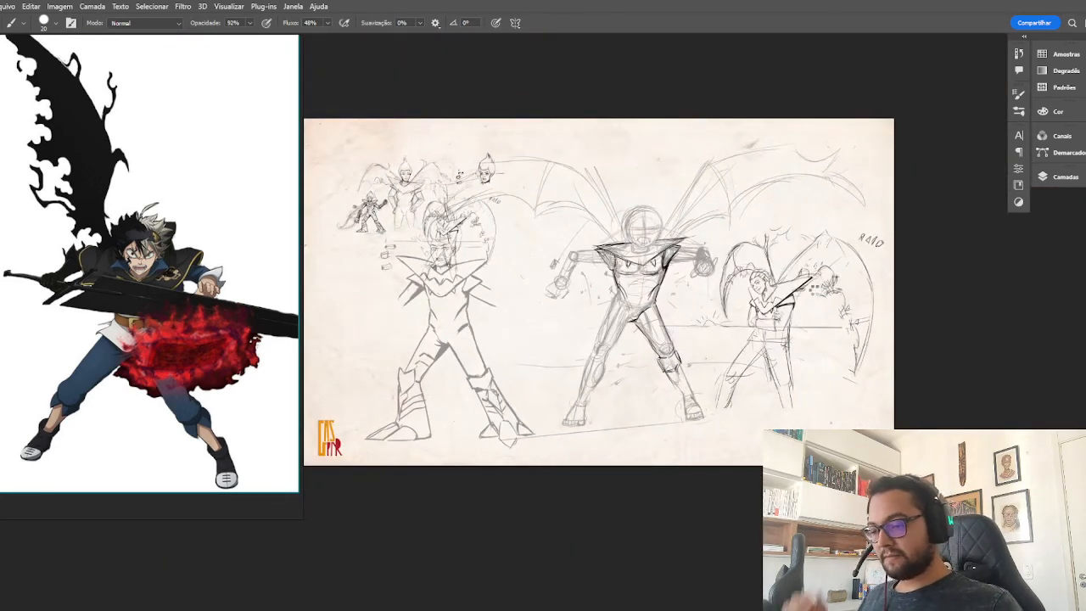
key("ctrl+shift+h")
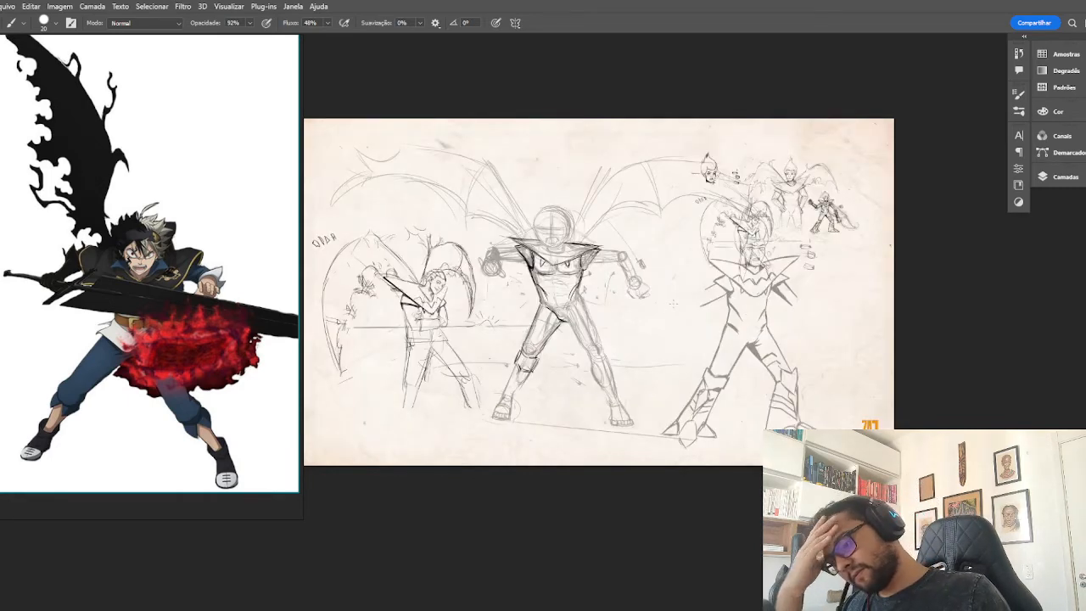
key("ctrl+plus")
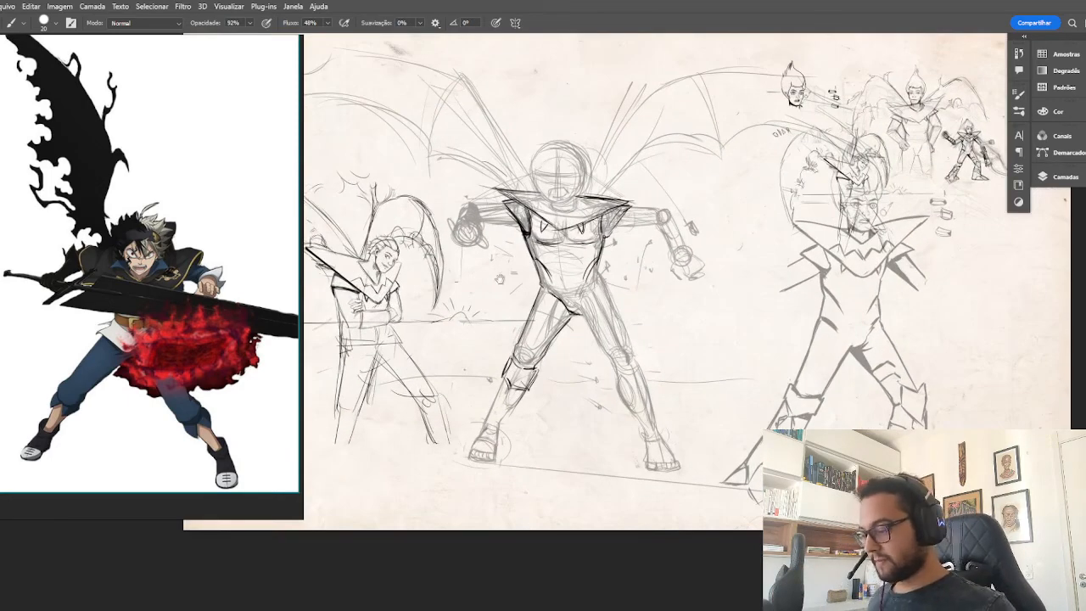
left_click_drag(501, 278, 635, 310)
key("ctrl+plus")
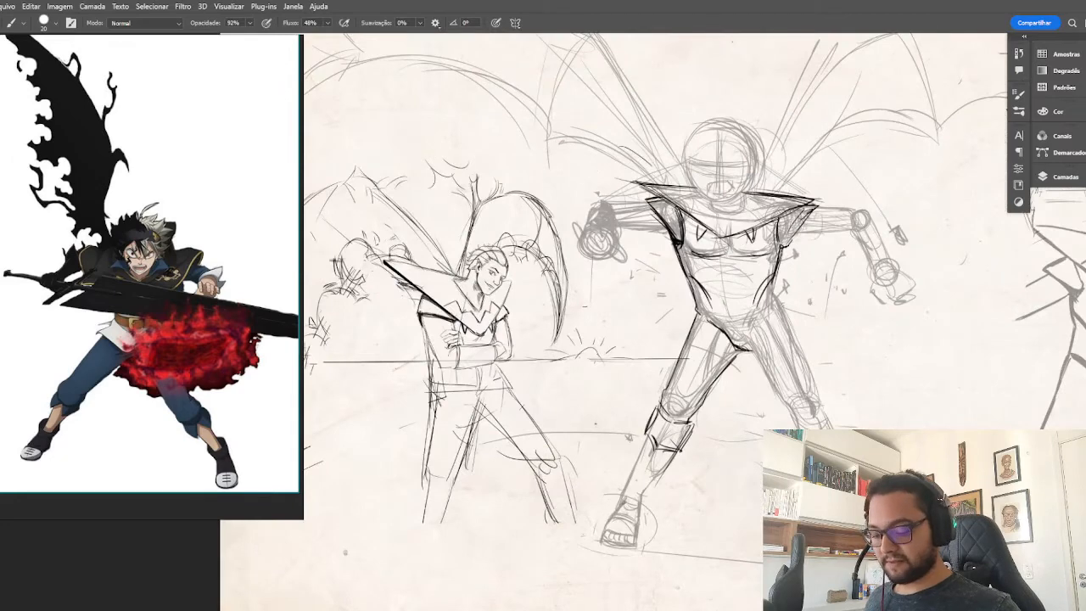
left_click_drag(739, 354, 723, 371)
left_click_drag(791, 368, 836, 337)
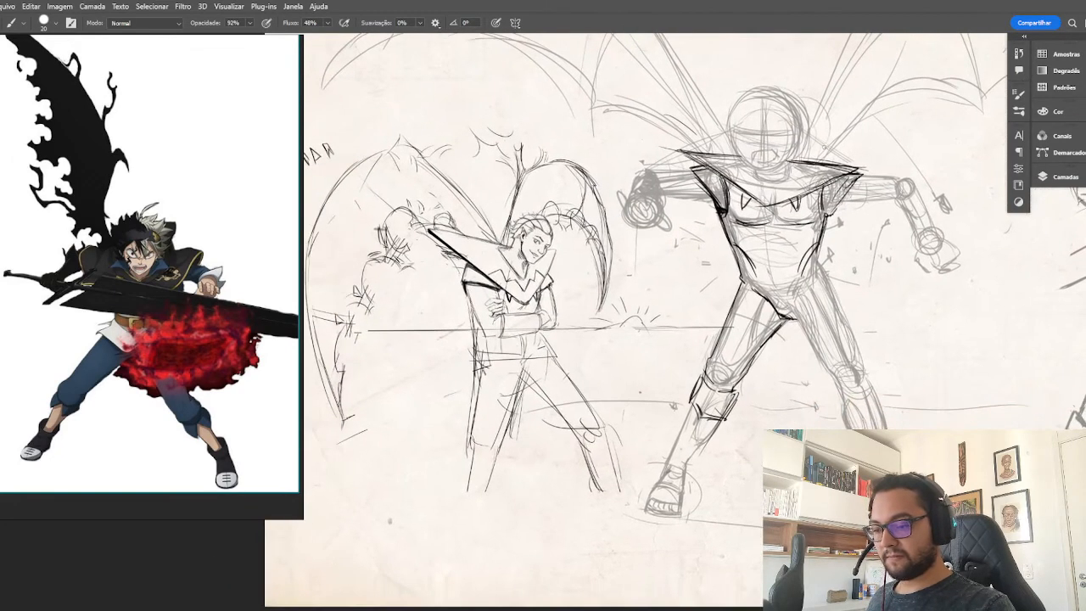
left_click_drag(743, 278, 730, 308)
left_click_drag(741, 281, 727, 311)
left_click_drag(737, 252, 739, 289)
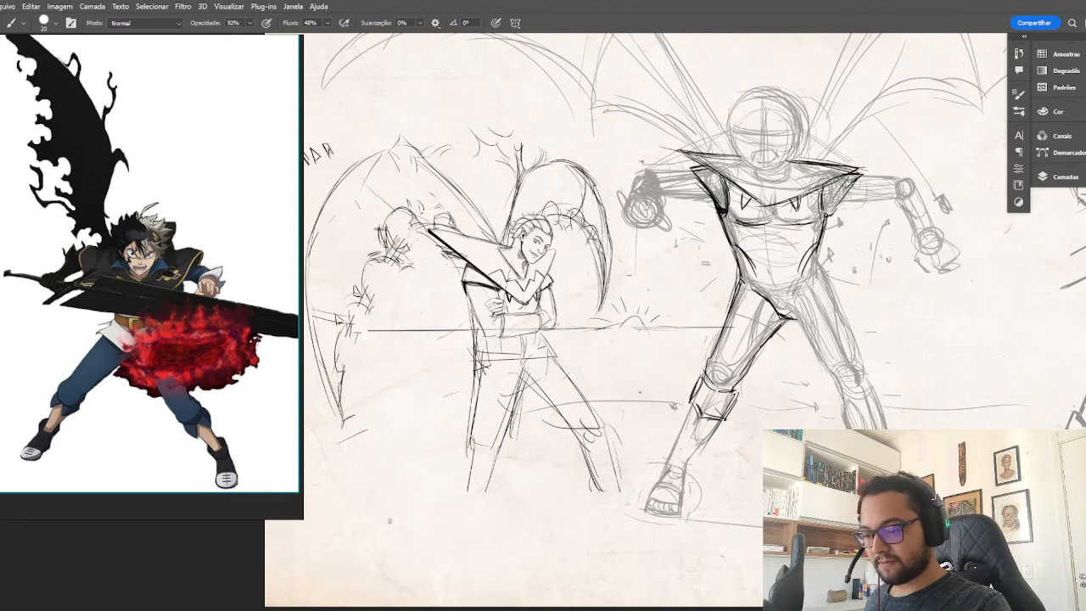
Draw the opposite hip and outline the inner and outer thigh of the second leg down to the knee.
left_click_drag(821, 255, 824, 291)
left_click_drag(820, 257, 816, 265)
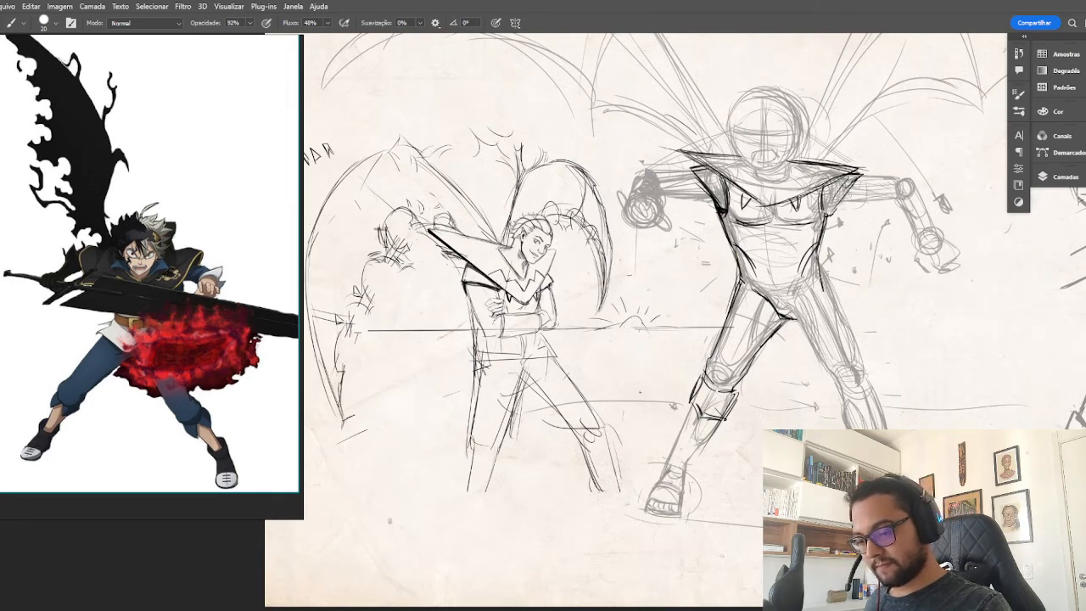
left_click_drag(775, 356, 717, 319)
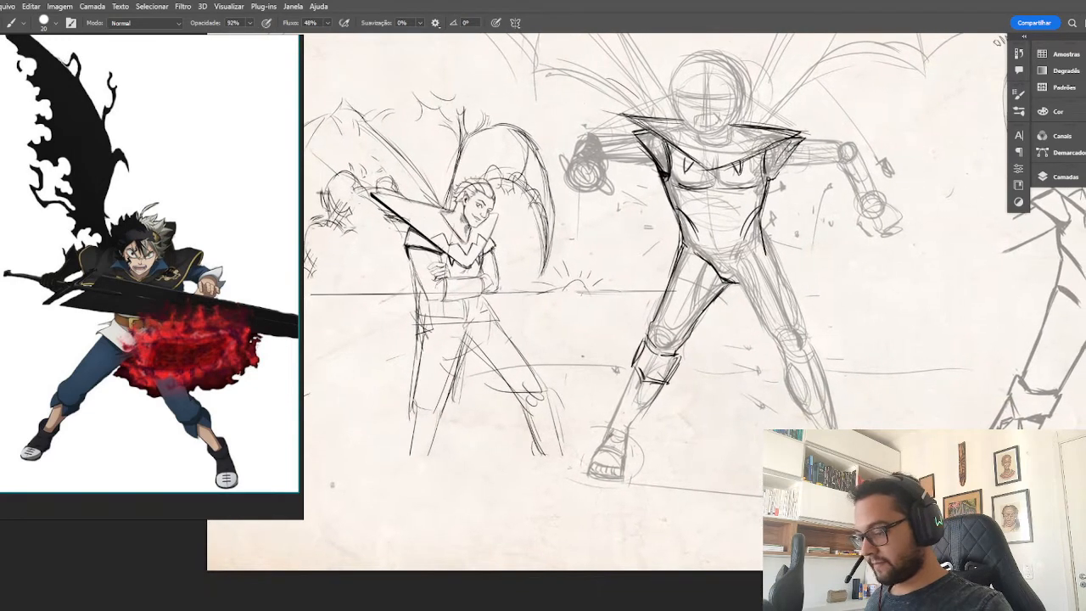
left_click_drag(732, 282, 781, 361)
left_click_drag(771, 257, 814, 348)
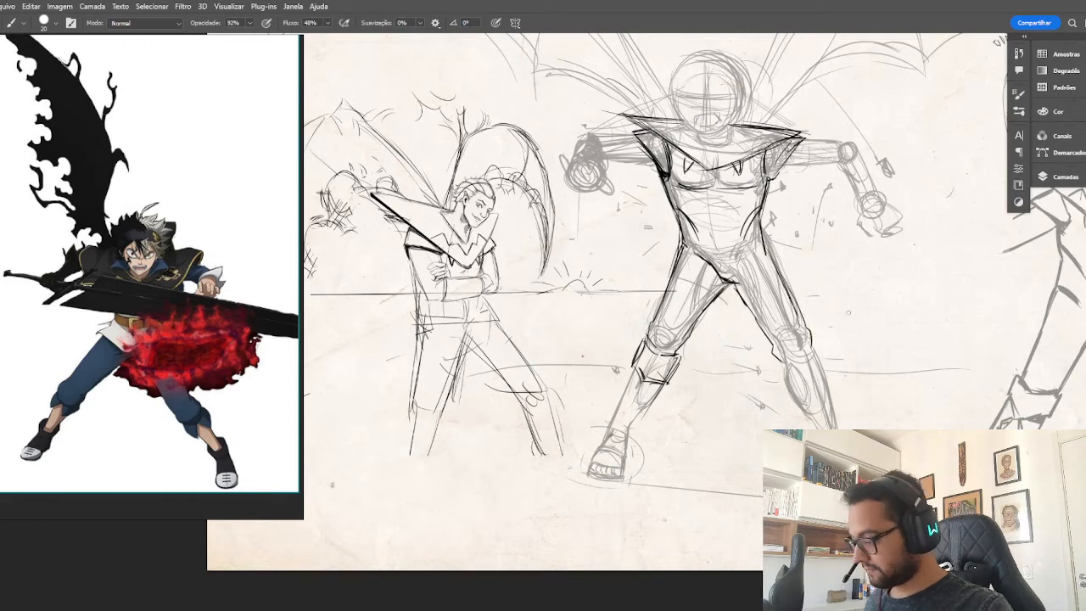
Draw the second leg's armored knee cuff with a flared upper edge and a pointed lower edge.
left_click_drag(869, 401, 690, 331)
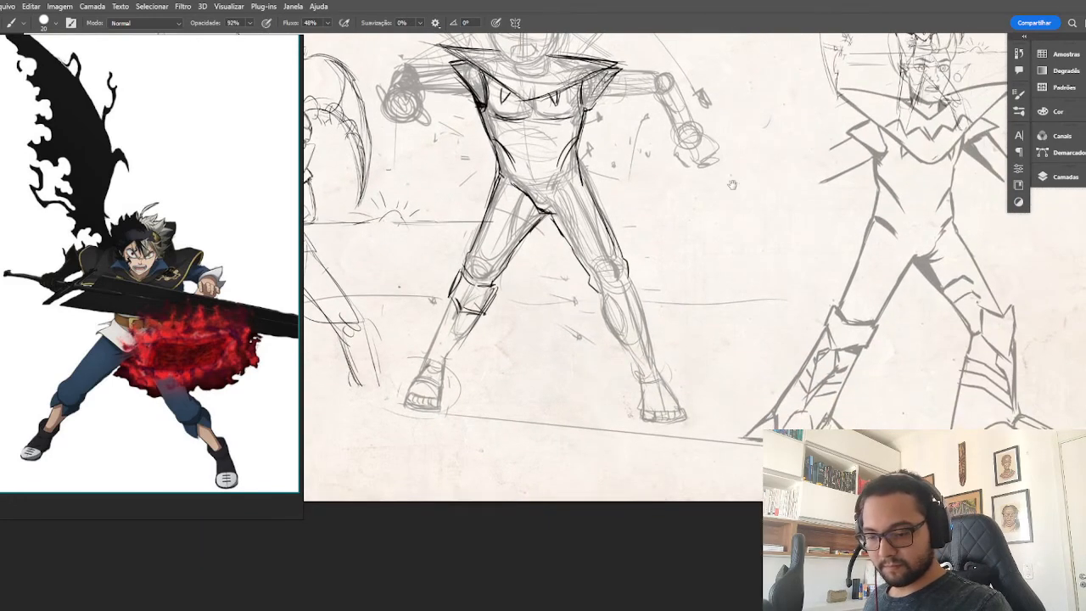
mouse_move(604, 286)
left_mouse_down()
mouse_move(607, 296)
mouse_move(633, 270)
mouse_move(620, 286)
left_mouse_up()
left_click_drag(620, 290, 636, 267)
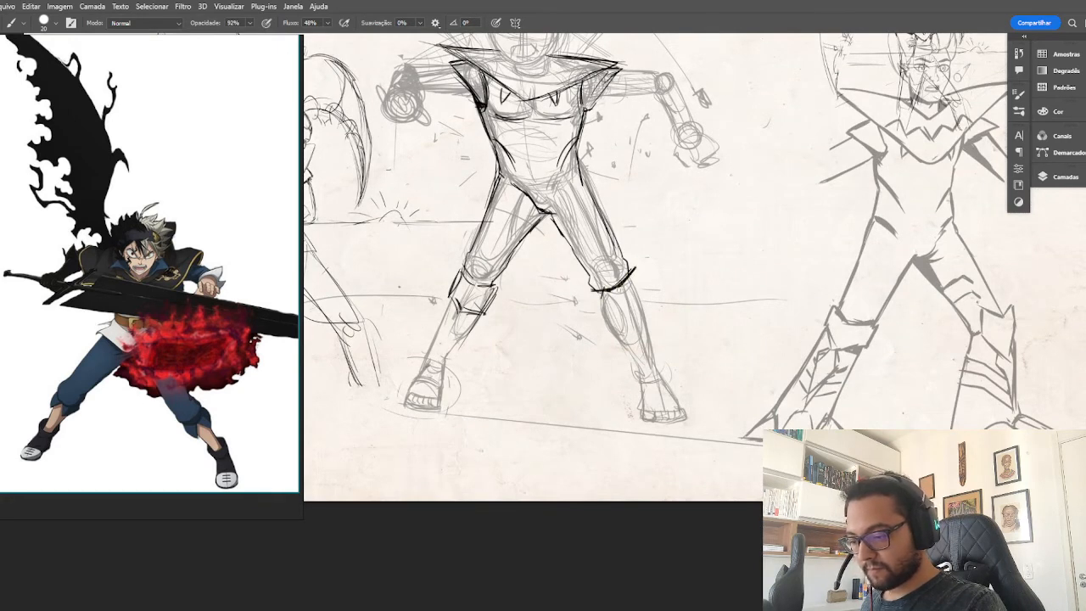
mouse_move(588, 293)
left_mouse_down()
mouse_move(599, 313)
mouse_move(626, 315)
left_mouse_up()
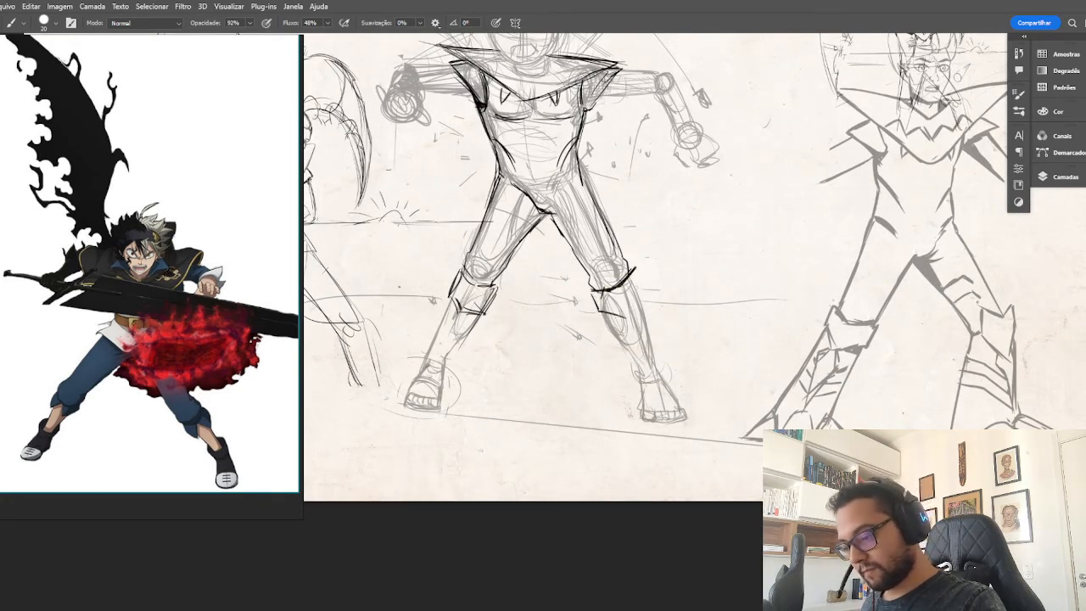
left_click_drag(637, 270, 631, 322)
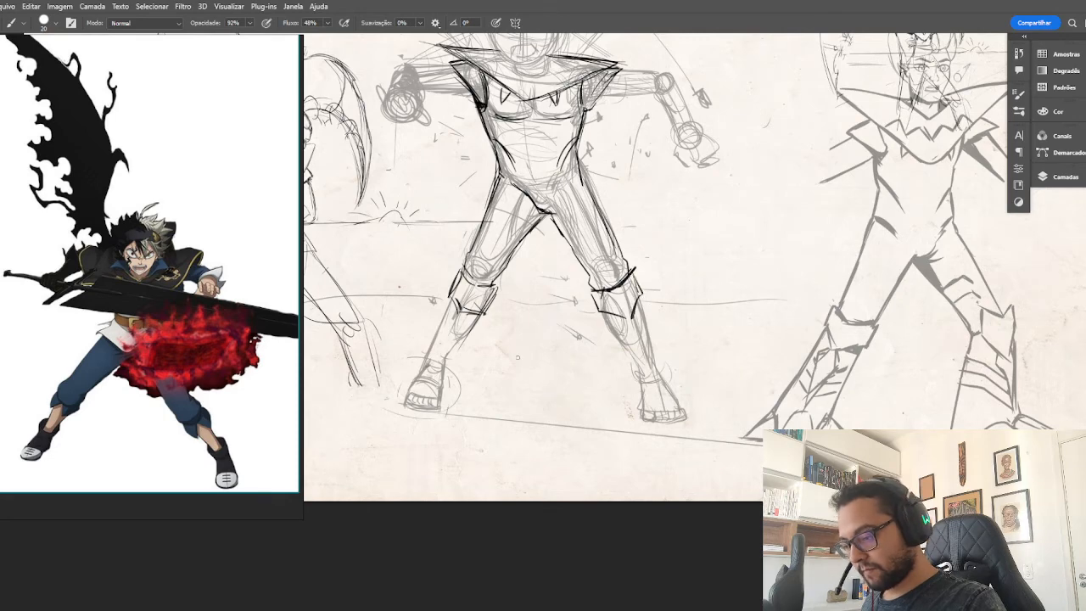
Draw the first leg's boot below the cuff, with straight shin lines, a pointed toe and spikes on both sides of the foot.
mouse_move(517, 357)
left_mouse_down()
mouse_move(602, 336)
mouse_move(603, 323)
left_mouse_up()
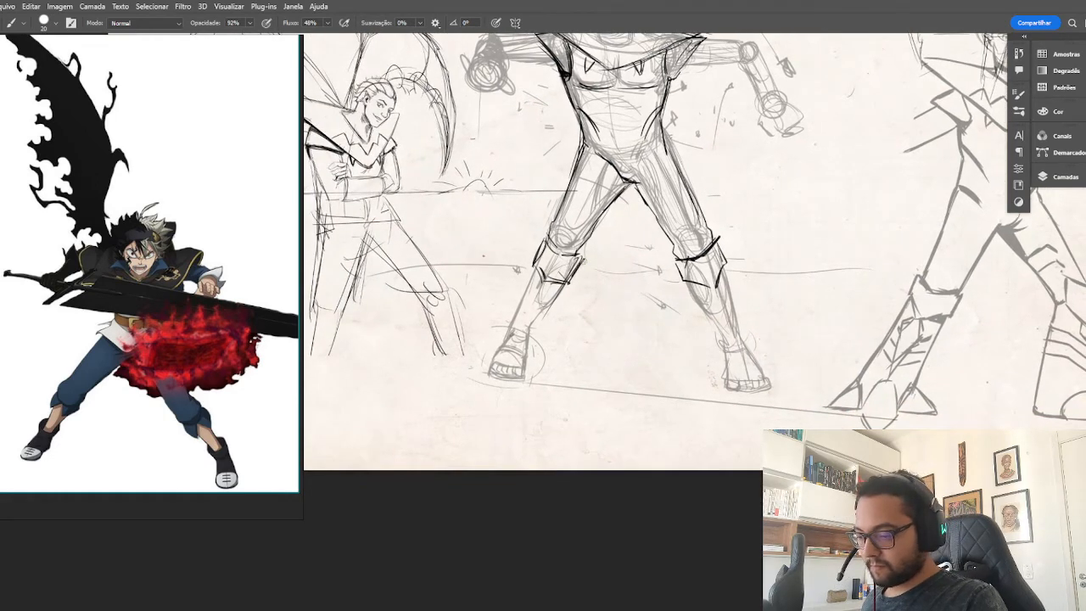
mouse_move(584, 258)
left_mouse_down()
mouse_move(573, 282)
mouse_move(559, 253)
mouse_move(582, 257)
mouse_move(544, 235)
mouse_move(533, 255)
left_mouse_up()
mouse_move(540, 243)
left_mouse_down()
mouse_move(529, 258)
mouse_move(541, 283)
mouse_move(578, 276)
mouse_move(502, 316)
mouse_move(488, 348)
left_mouse_up()
mouse_move(568, 282)
left_mouse_down()
mouse_move(527, 370)
mouse_move(524, 350)
mouse_move(526, 379)
mouse_move(500, 380)
left_mouse_up()
mouse_move(497, 368)
left_mouse_down()
mouse_move(505, 380)
mouse_move(562, 370)
mouse_move(560, 381)
mouse_move(530, 370)
mouse_move(563, 372)
left_mouse_up()
mouse_move(499, 337)
left_mouse_down()
mouse_move(490, 363)
mouse_move(497, 353)
mouse_move(460, 360)
mouse_move(491, 363)
mouse_move(500, 328)
mouse_move(508, 388)
left_mouse_up()
left_click_drag(639, 380, 632, 378)
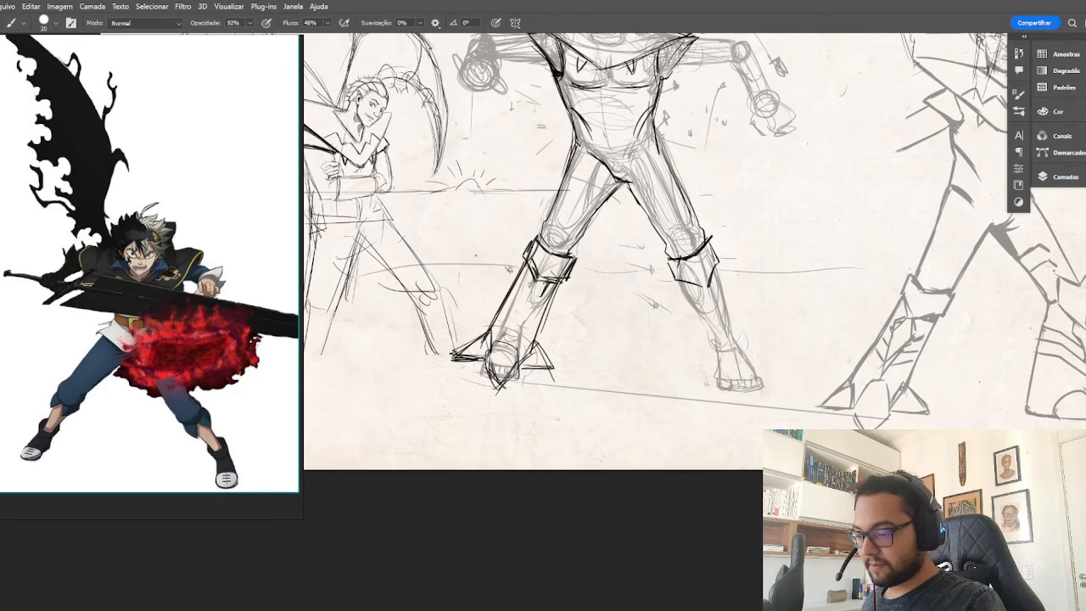
mouse_move(522, 300)
left_mouse_down()
mouse_move(505, 337)
mouse_move(525, 318)
mouse_move(511, 348)
mouse_move(514, 339)
left_mouse_up()
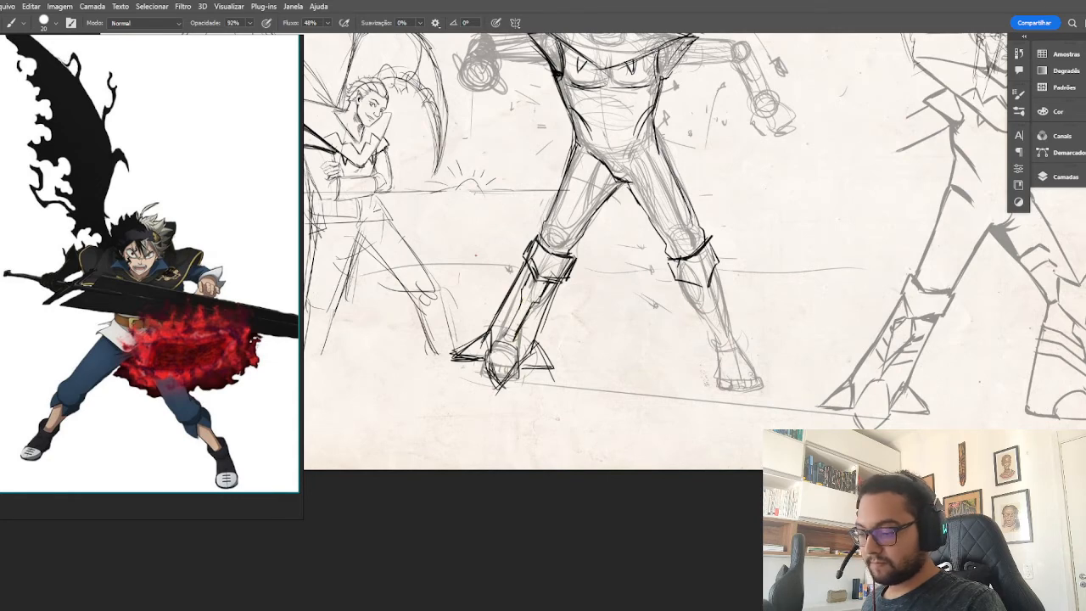
Outline the second boot's shin from the cuff down and close it with an ellipse around the foot.
left_click_drag(738, 203, 700, 203)
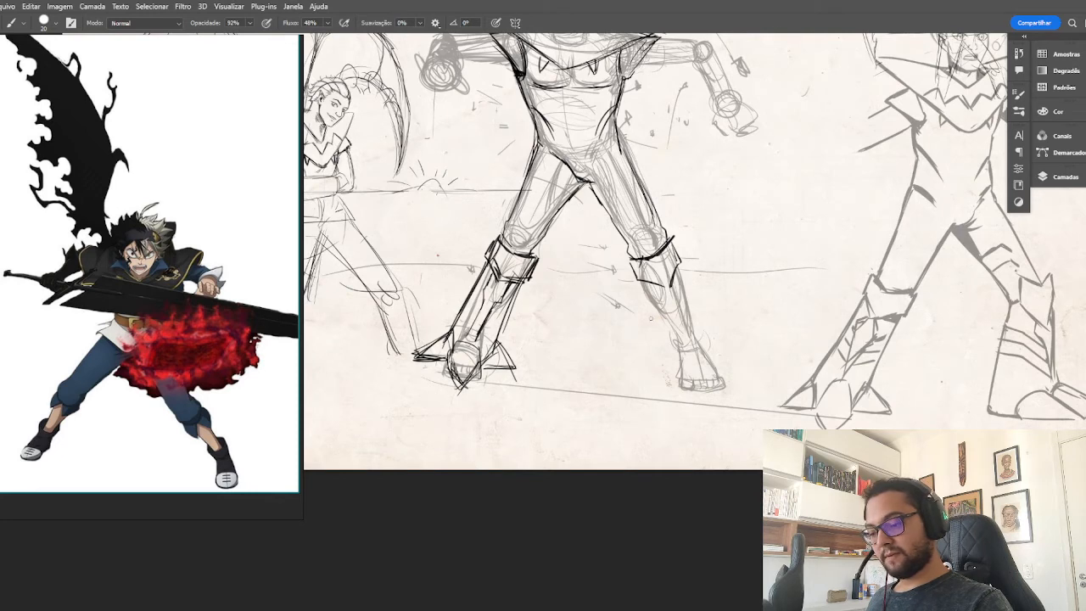
left_click_drag(641, 287, 678, 379)
left_click_drag(684, 265, 725, 363)
mouse_move(709, 314)
left_mouse_down()
mouse_move(727, 356)
mouse_move(717, 382)
mouse_move(728, 356)
mouse_move(723, 375)
left_mouse_up()
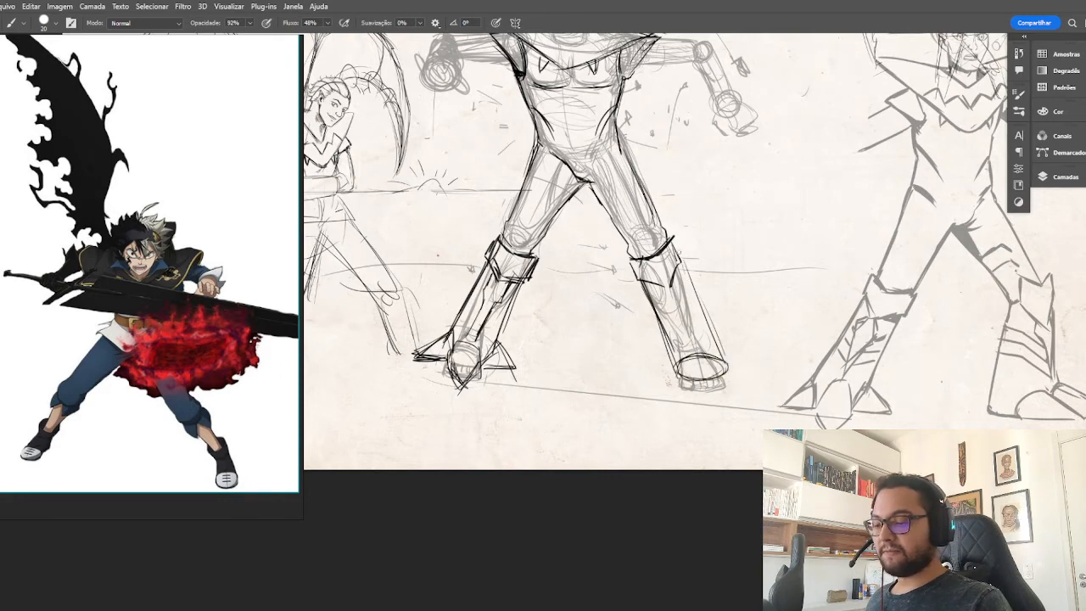
Add a pointed toe and sharp side spikes to the second boot's foot and reinforce its ankle lines.
mouse_move(677, 253)
left_mouse_down()
mouse_move(726, 369)
mouse_move(712, 352)
mouse_move(692, 381)
mouse_move(709, 406)
left_mouse_up()
mouse_move(675, 347)
left_mouse_down()
mouse_move(653, 368)
mouse_move(684, 381)
mouse_move(647, 369)
mouse_move(684, 370)
mouse_move(643, 371)
mouse_move(672, 354)
mouse_move(650, 371)
mouse_move(721, 399)
left_mouse_up()
left_click_drag(718, 342, 750, 372)
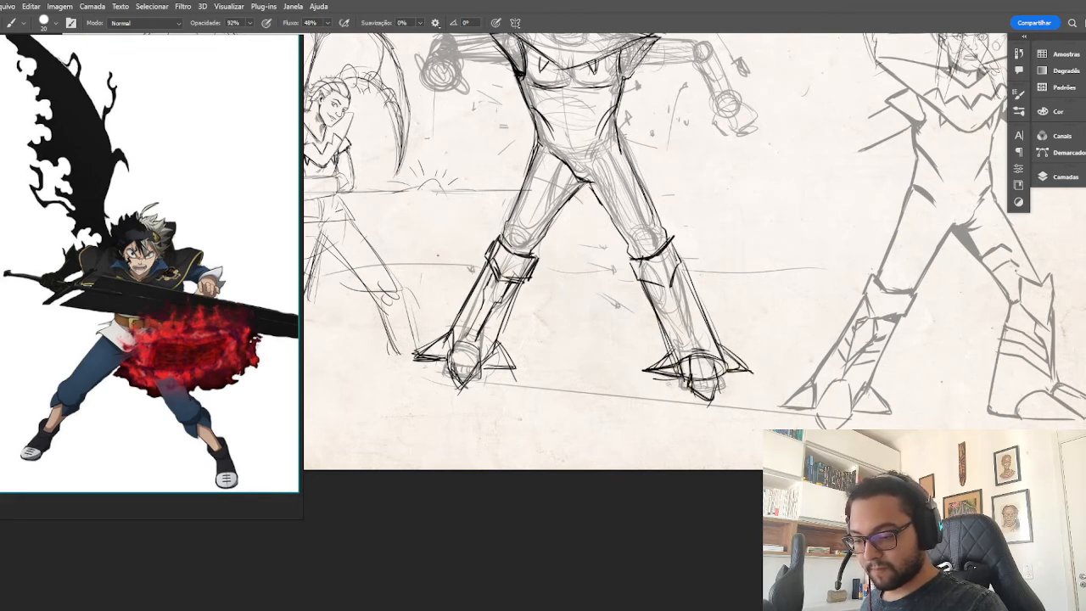
left_click_drag(673, 344, 663, 357)
left_click_drag(669, 347, 656, 364)
mouse_move(720, 344)
left_mouse_down()
mouse_move(753, 373)
mouse_move(728, 369)
left_mouse_up()
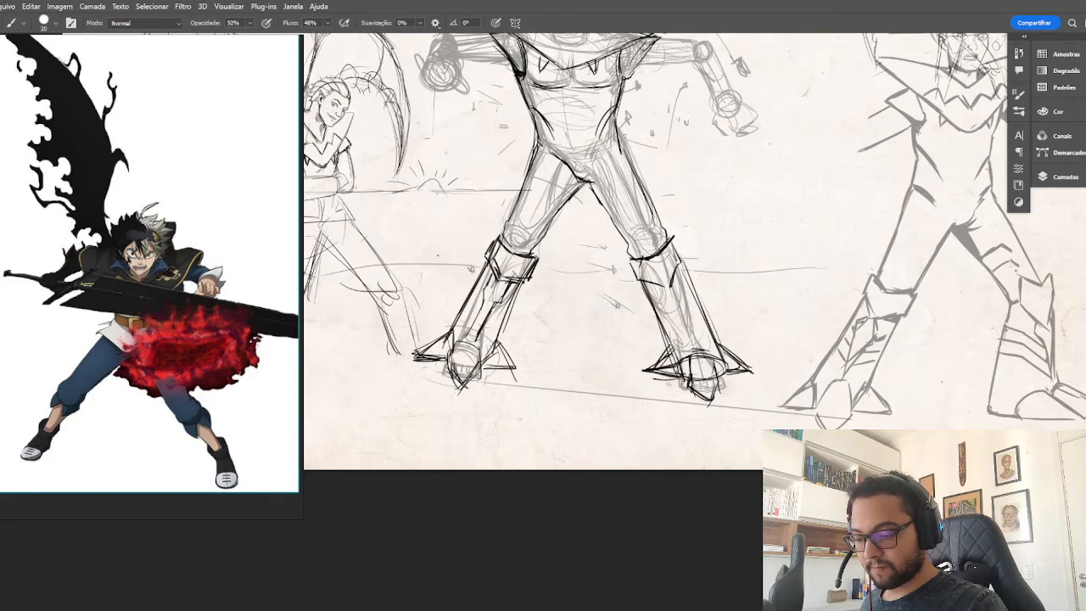
Look through the hidden sketch layers one at a time for the gauntlet hand studies.
mouse_move(600, 322)
left_mouse_down()
mouse_move(627, 412)
mouse_move(714, 398)
left_mouse_up()
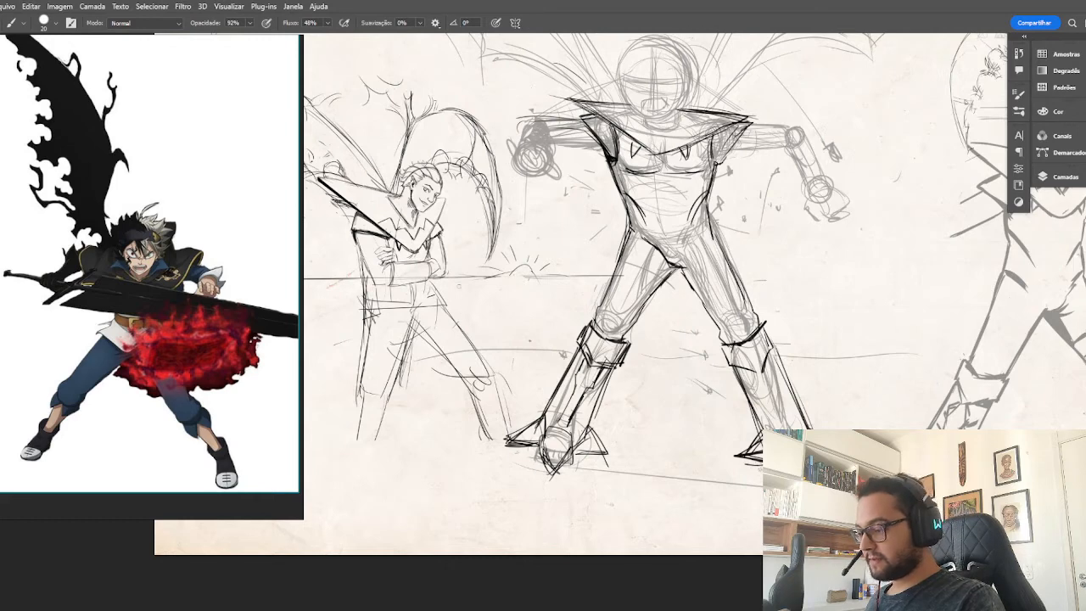
left_click(923, 325)
key("ctrl+minus")
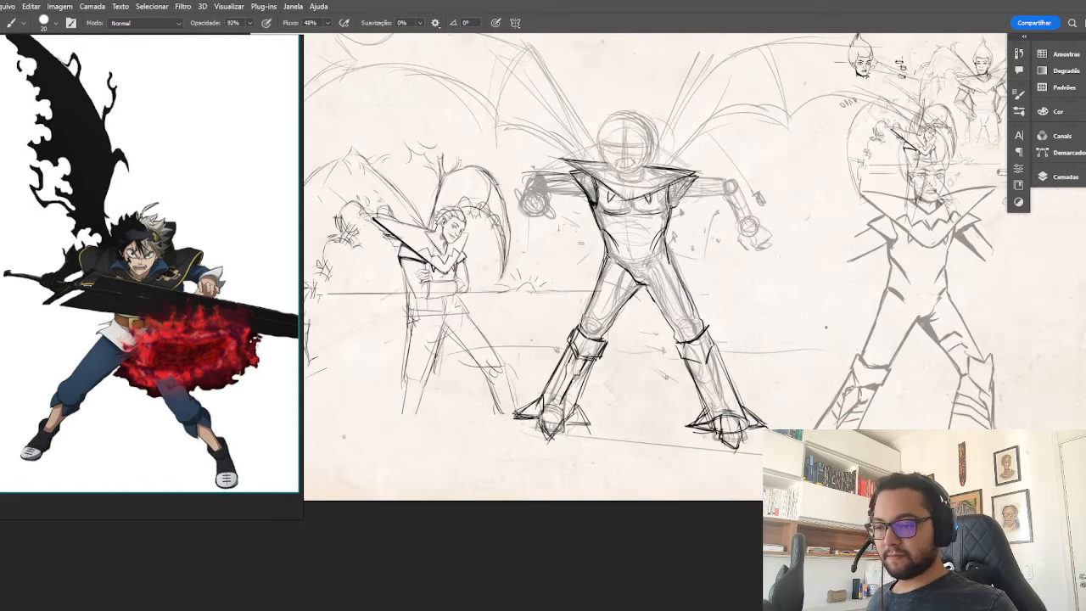
left_click_drag(903, 290, 901, 327)
left_click(1060, 180)
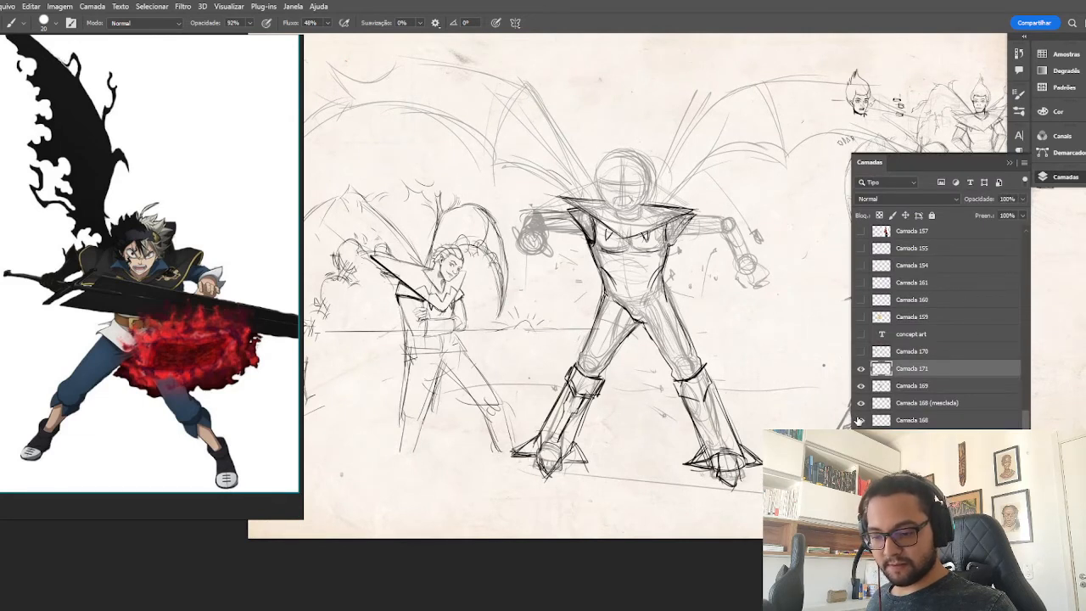
left_click(861, 232)
left_click(861, 231)
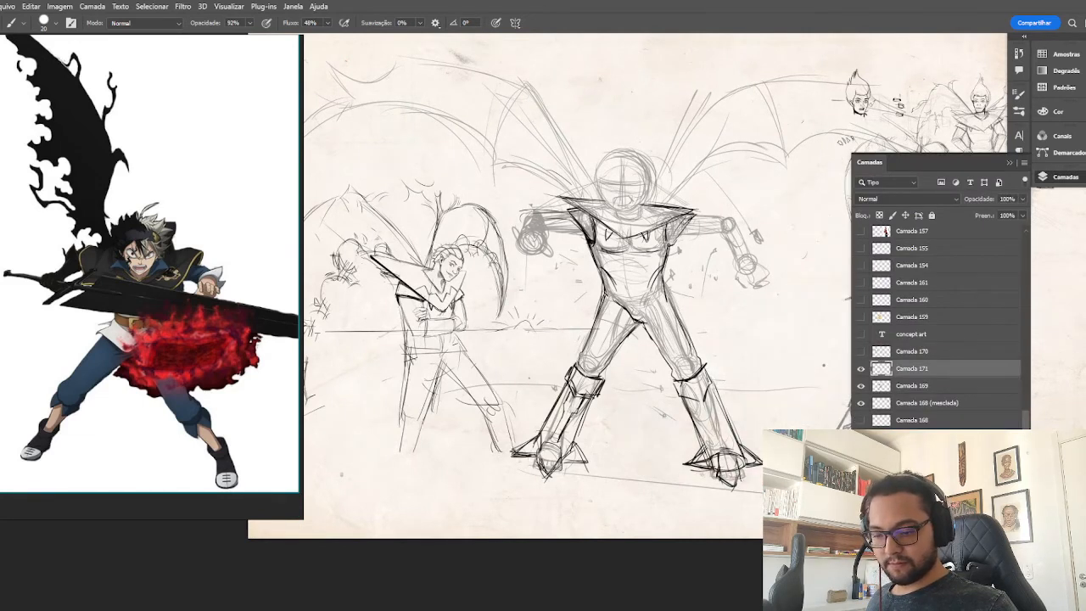
left_click(861, 249)
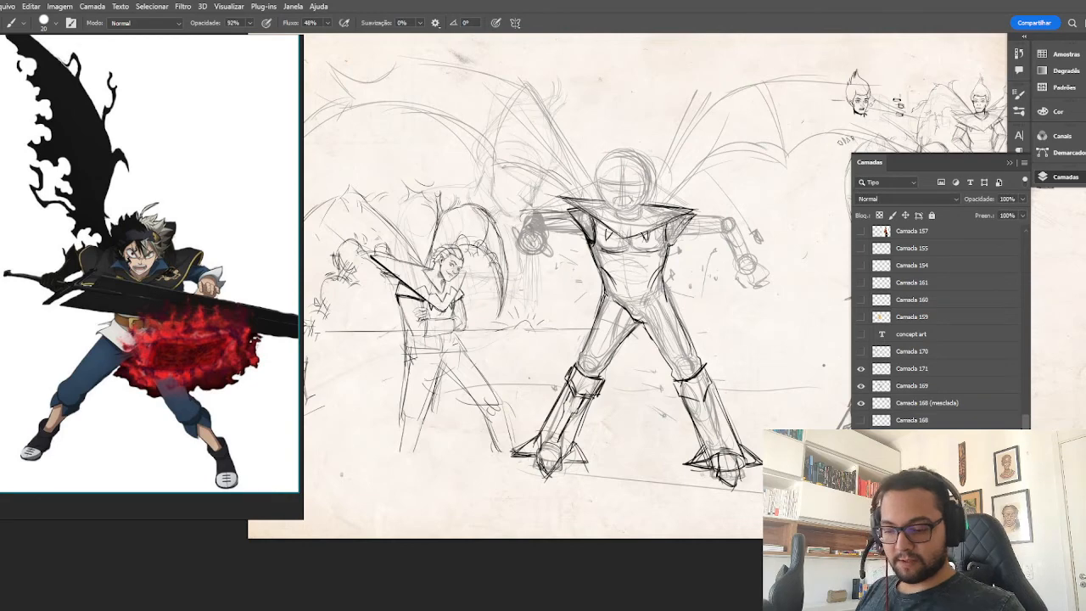
left_click(861, 248)
left_click(861, 266)
left_click(861, 265)
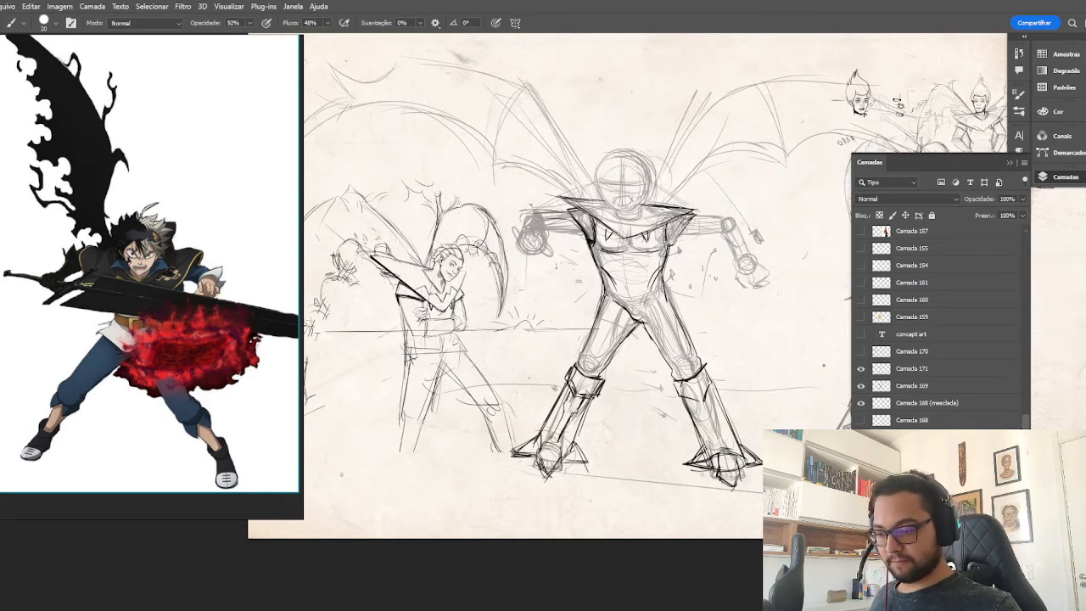
left_click_drag(781, 362, 624, 352)
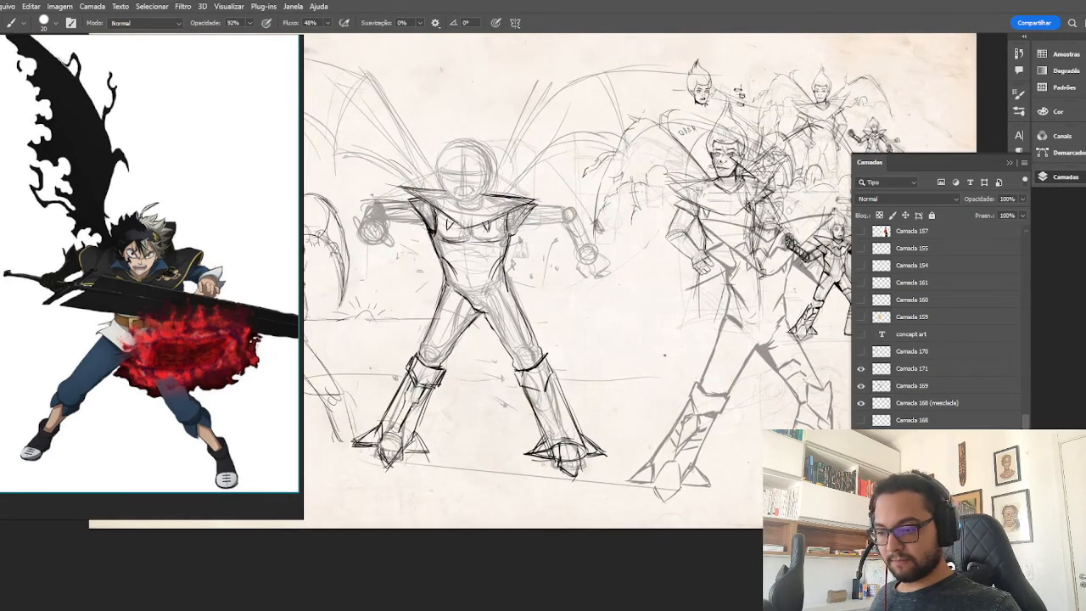
left_click(861, 455)
left_click(861, 455)
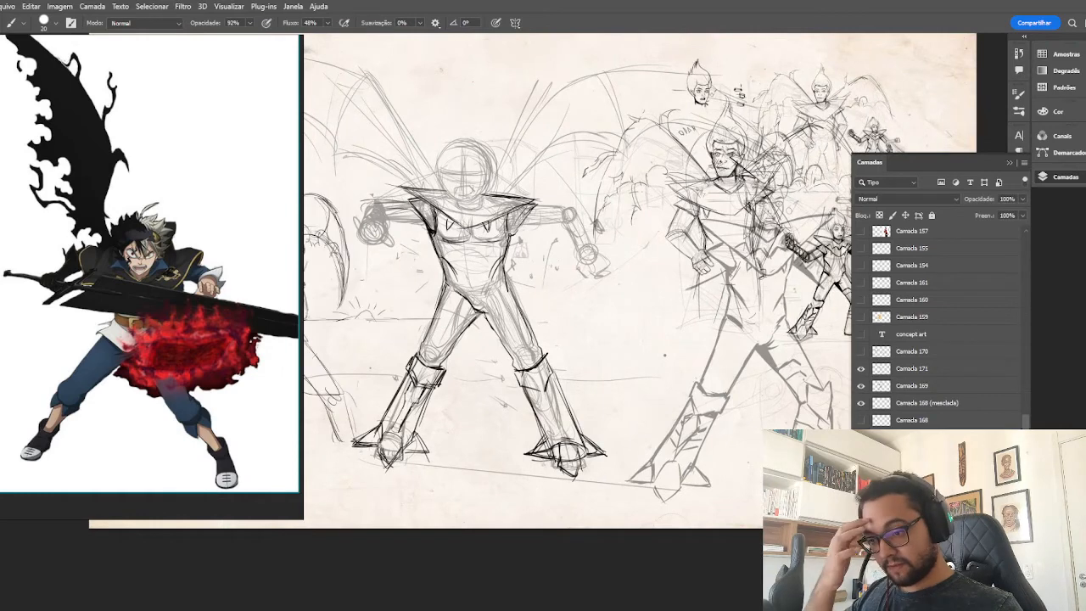
Hide Camada 168 (mesclada) and the other overlapping character sketches, and show the layer with the two laced gauntlet studies.
left_click(864, 409)
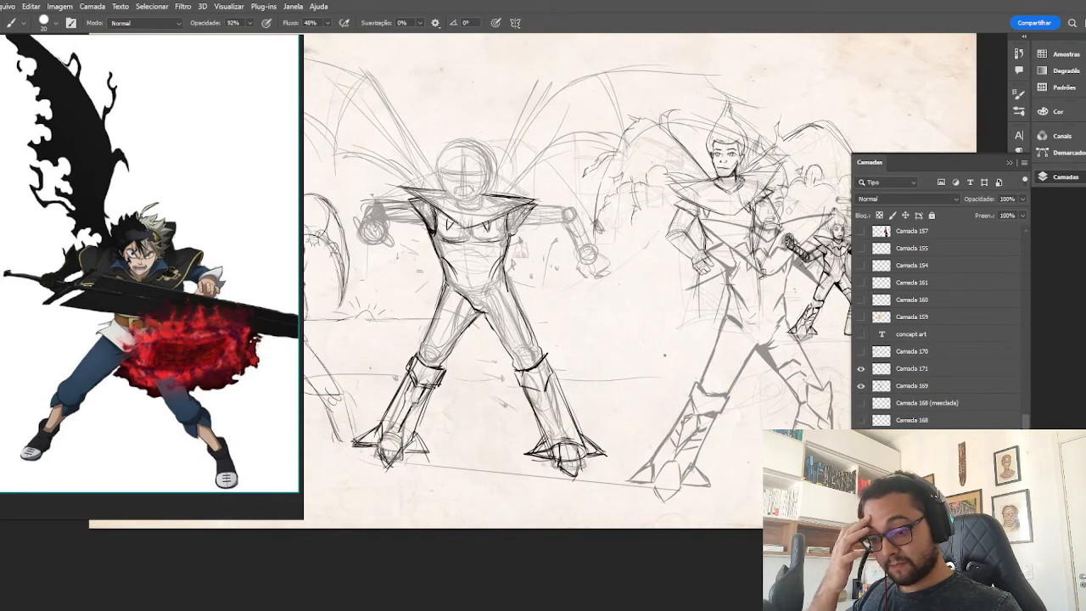
left_click(861, 455)
left_click(861, 472)
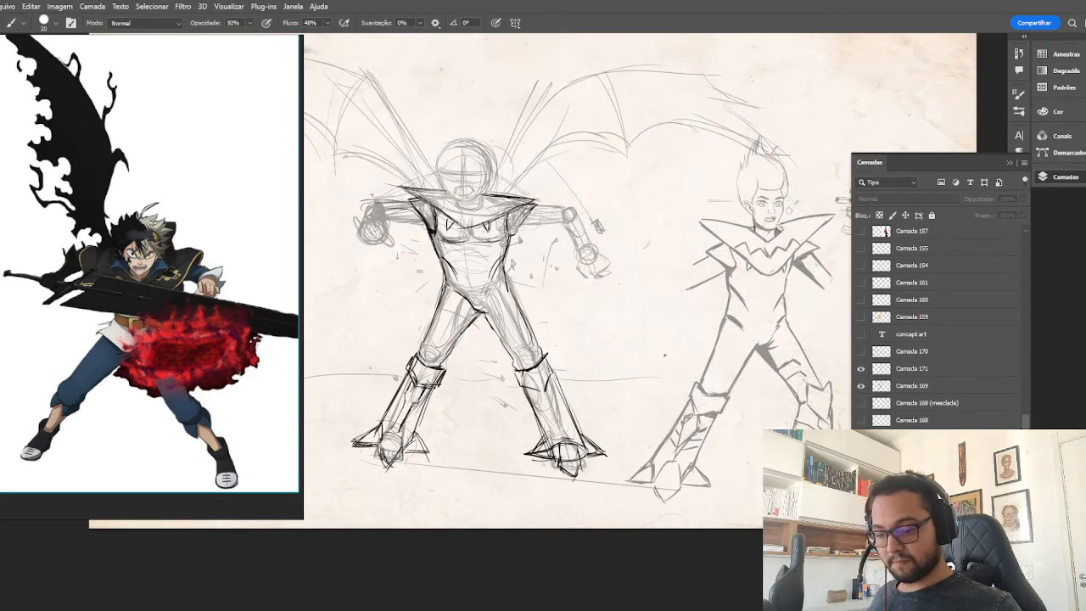
left_click(861, 455)
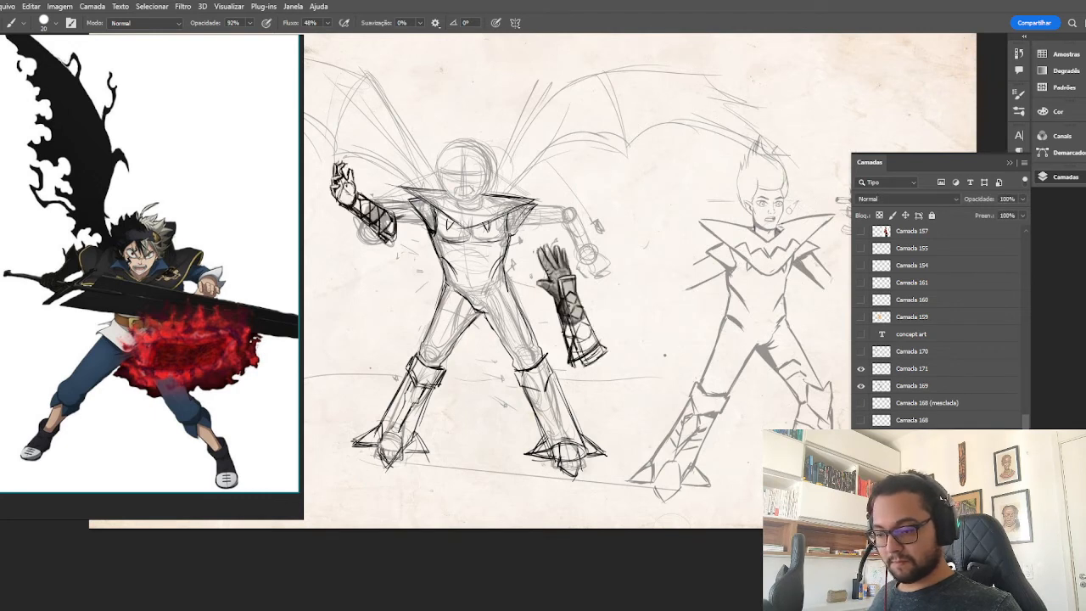
Move the two laced gauntlet studies down, clear of the winged figure's arms.
left_click(882, 388)
left_click(878, 372)
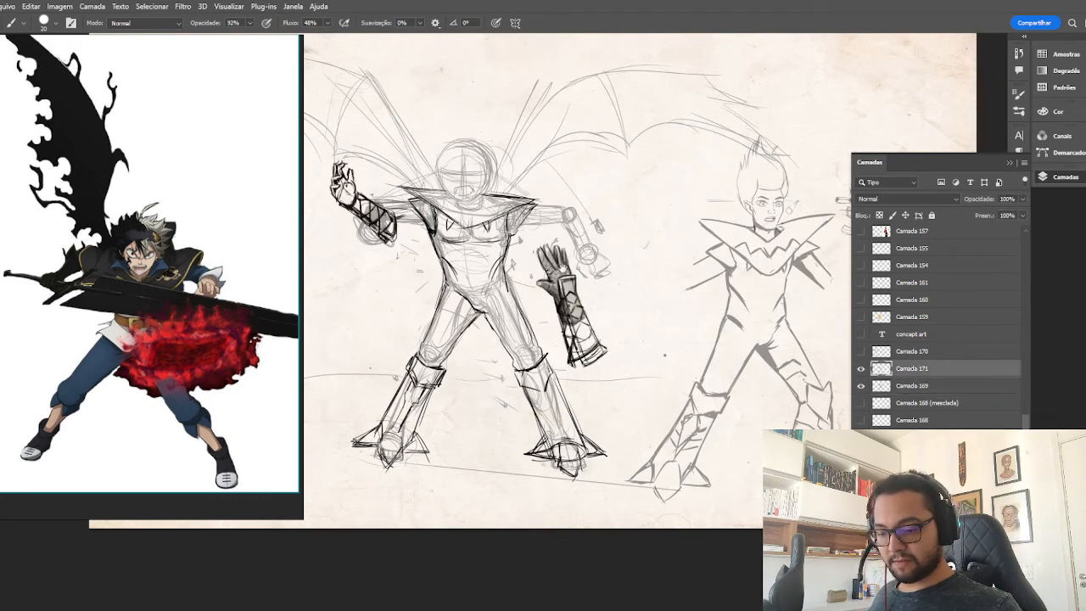
left_click_drag(564, 268, 699, 288)
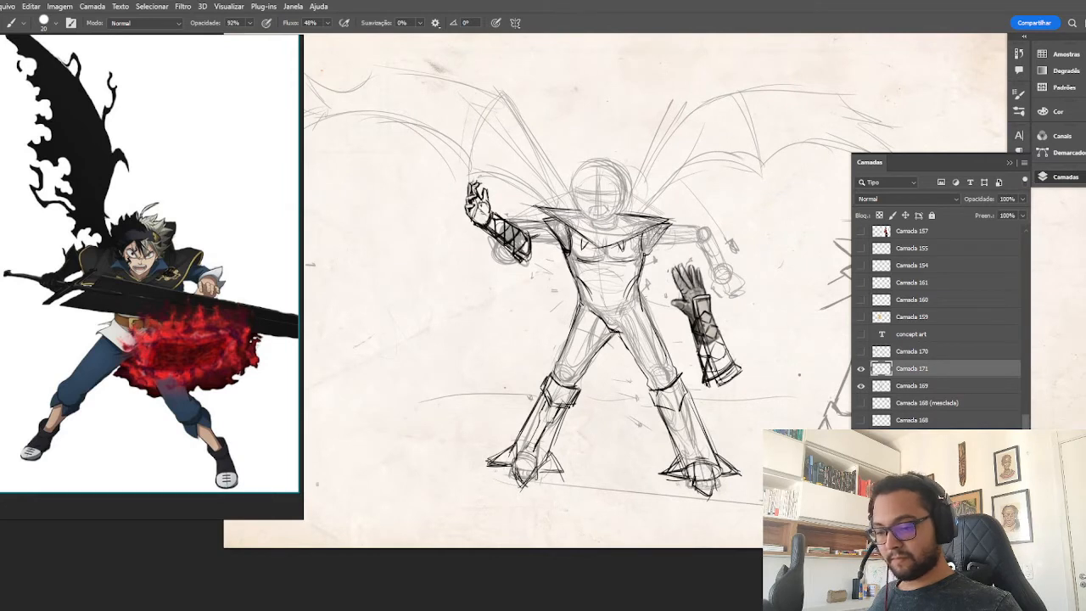
left_click(882, 386)
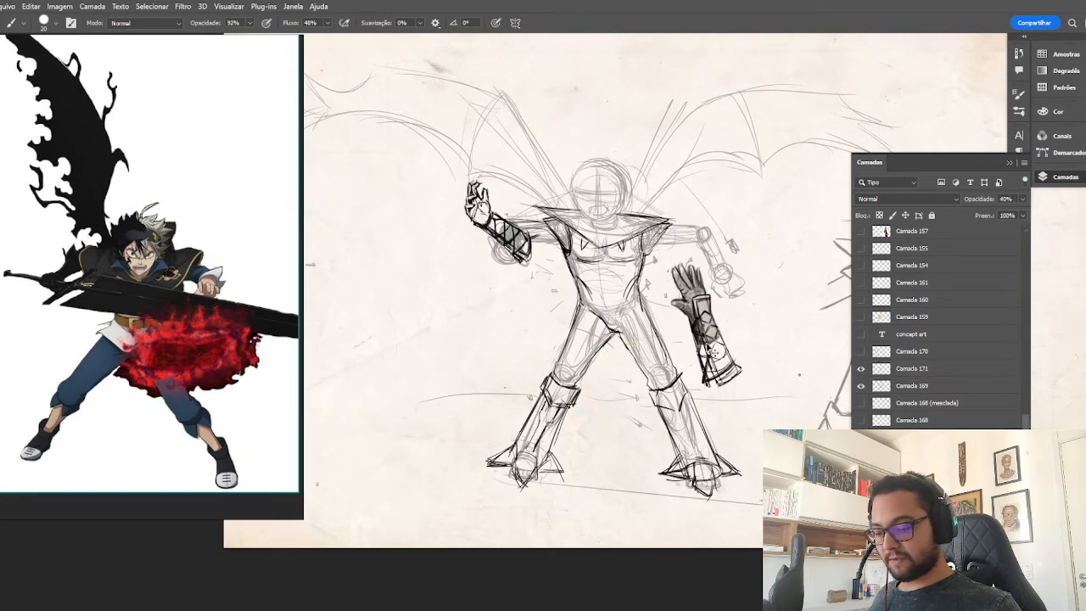
key("c")
key("v")
left_click(861, 420)
left_click(860, 420)
left_click(860, 403)
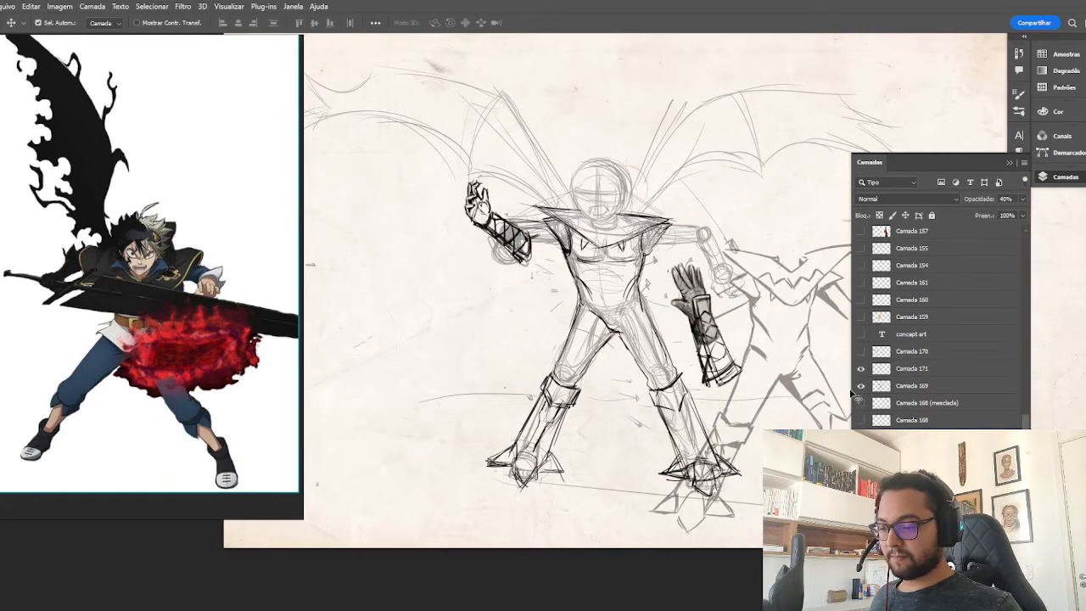
left_click(860, 403)
mouse_move(688, 335)
left_mouse_down()
mouse_move(500, 304)
mouse_move(603, 509)
mouse_move(623, 475)
mouse_move(646, 475)
left_mouse_up()
On layer Camada 171, outline the upper arm on the bent-elbow side from the shoulder to the elbow.
key("ctrl+plus")
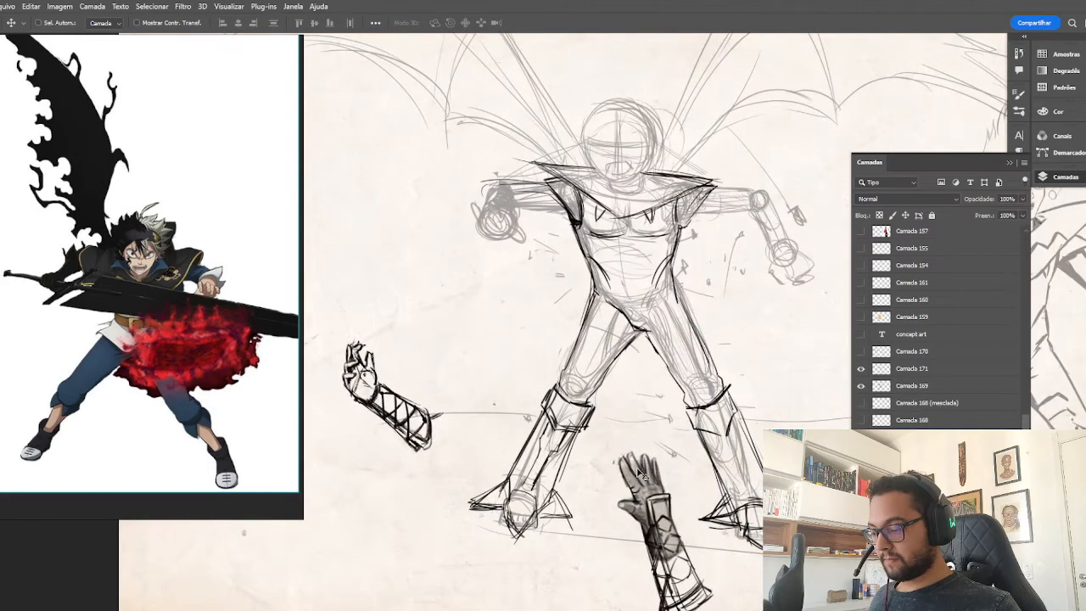
left_click(861, 369)
left_click(860, 371)
left_click_drag(567, 326, 656, 354)
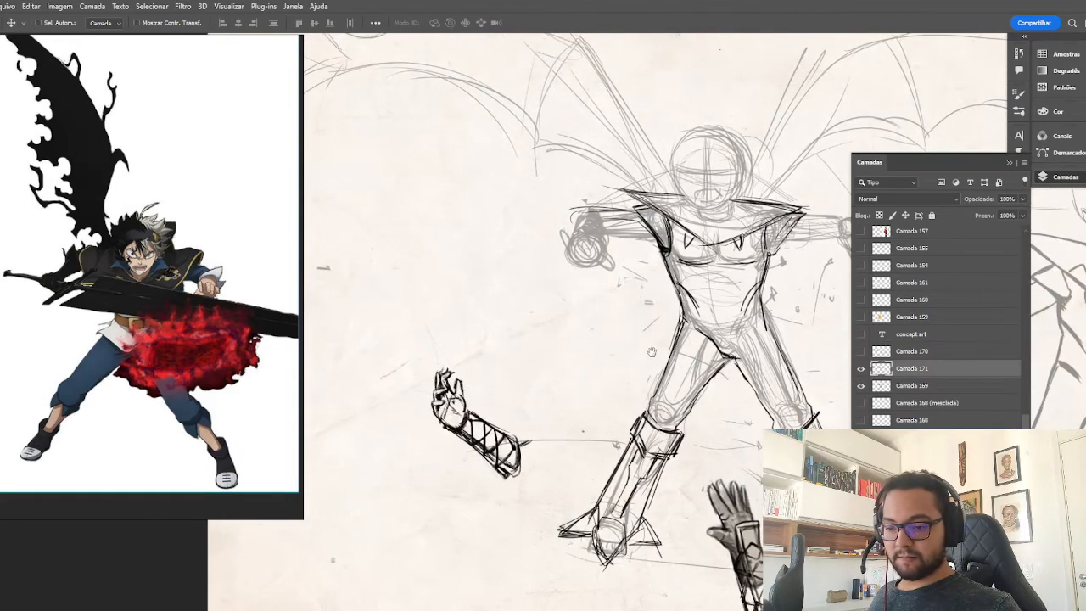
key("b")
mouse_move(570, 208)
left_mouse_down()
mouse_move(644, 218)
mouse_move(650, 247)
mouse_move(664, 253)
mouse_move(656, 247)
left_mouse_up()
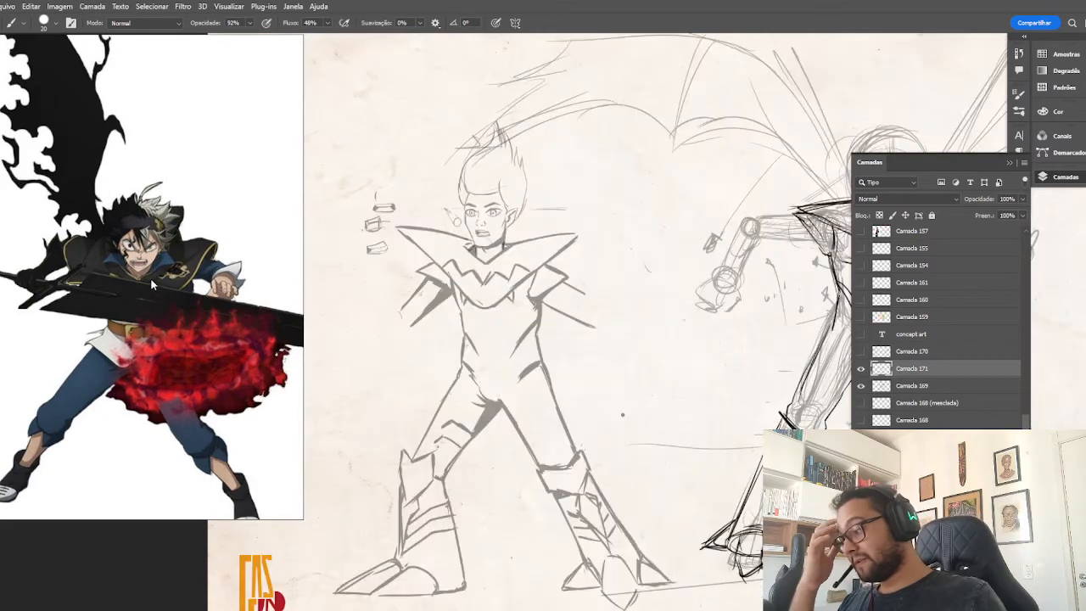
Refine the foreshortened forearm's contour at the elbow, using the reference character's sleeve and hand as a guide.
left_click_drag(599, 315, 418, 333)
mouse_move(675, 323)
left_mouse_down()
mouse_move(524, 338)
mouse_move(461, 326)
left_mouse_up()
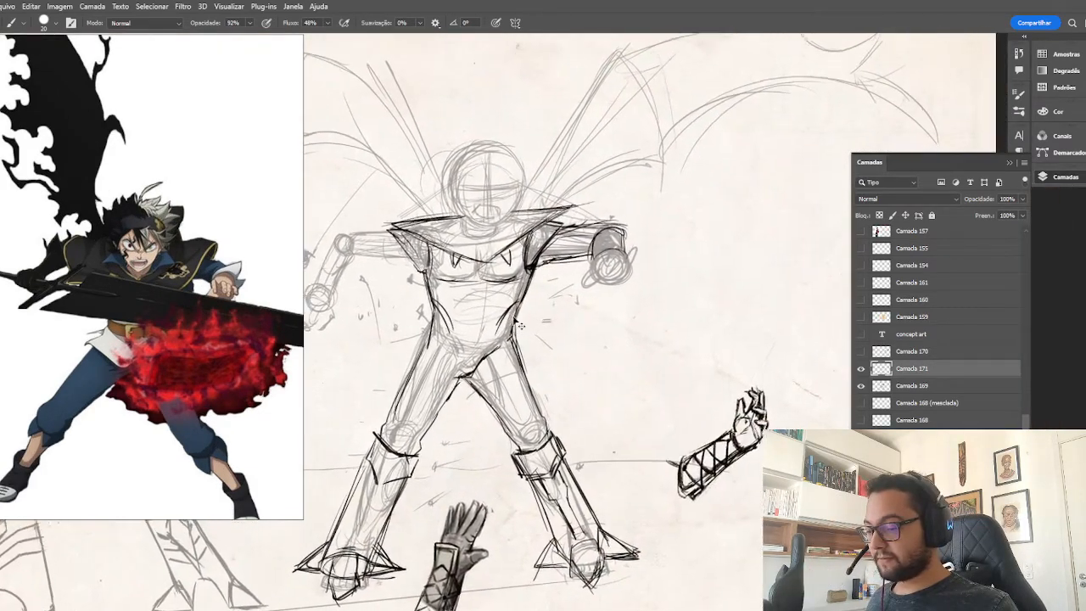
key("ctrl+plus")
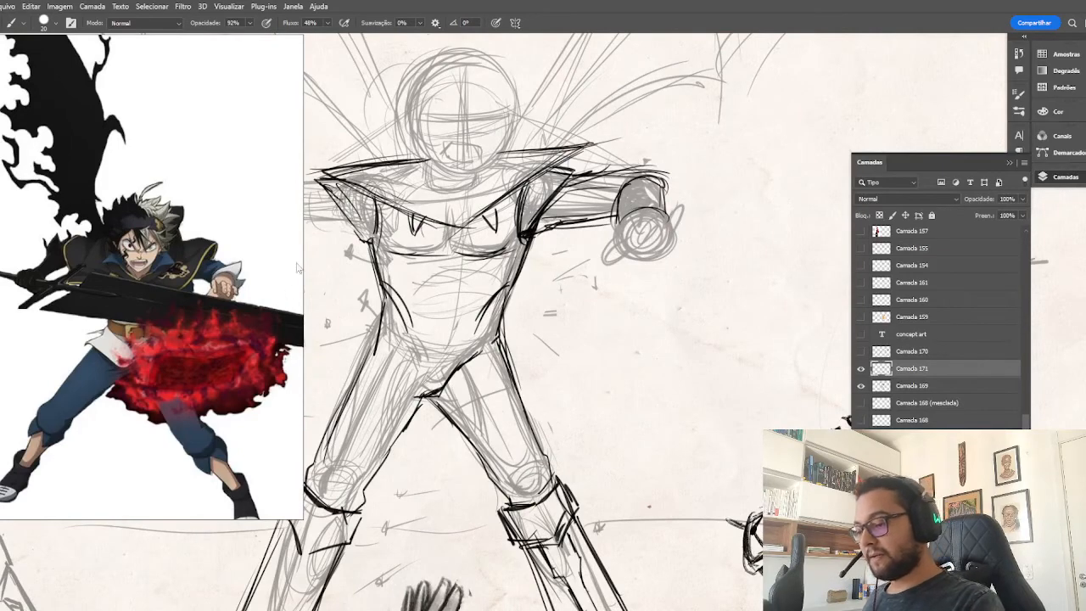
scroll(186, 270, "up", 5)
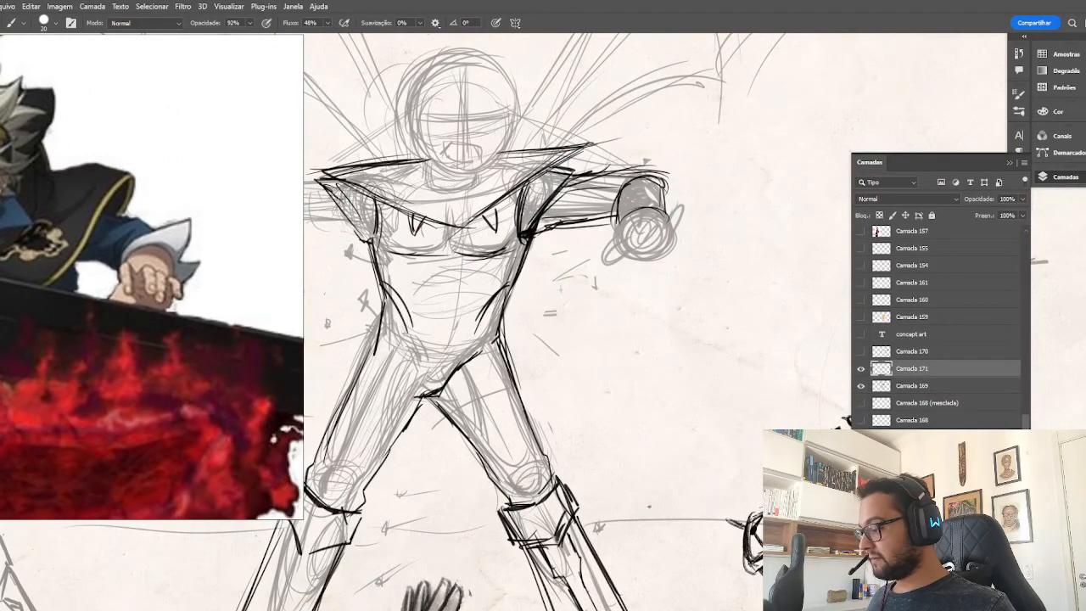
mouse_move(625, 211)
left_mouse_down()
mouse_move(663, 216)
mouse_move(624, 219)
left_mouse_up()
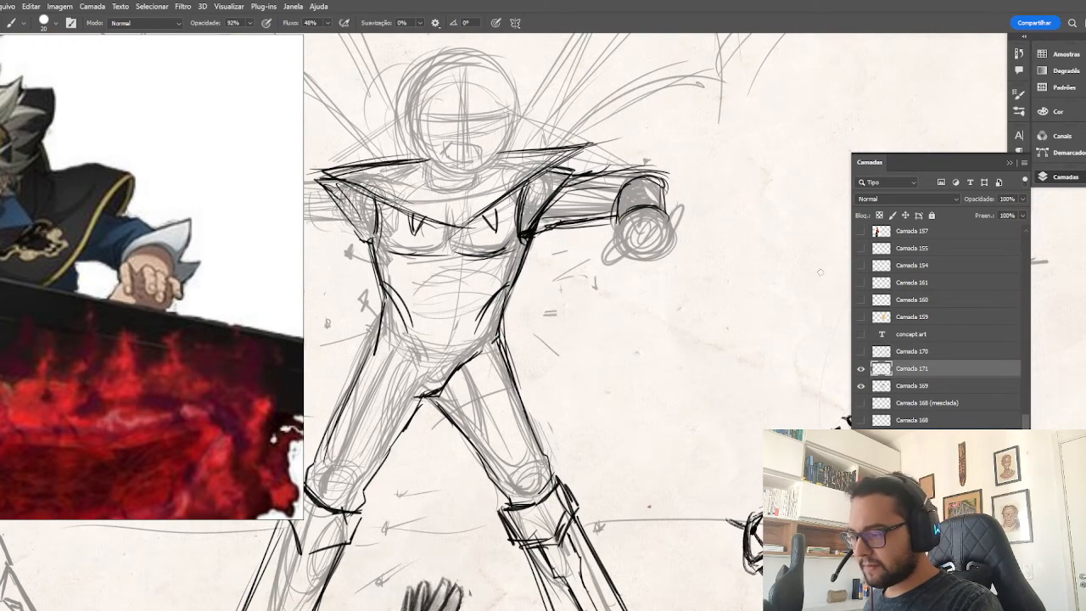
left_click_drag(713, 254, 709, 247)
Reinforce the underside of the extended upper arm with darker strokes between the armpit and the elbow.
key("ctrl+minus")
key("ctrl+minus")
key("ctrl+minus")
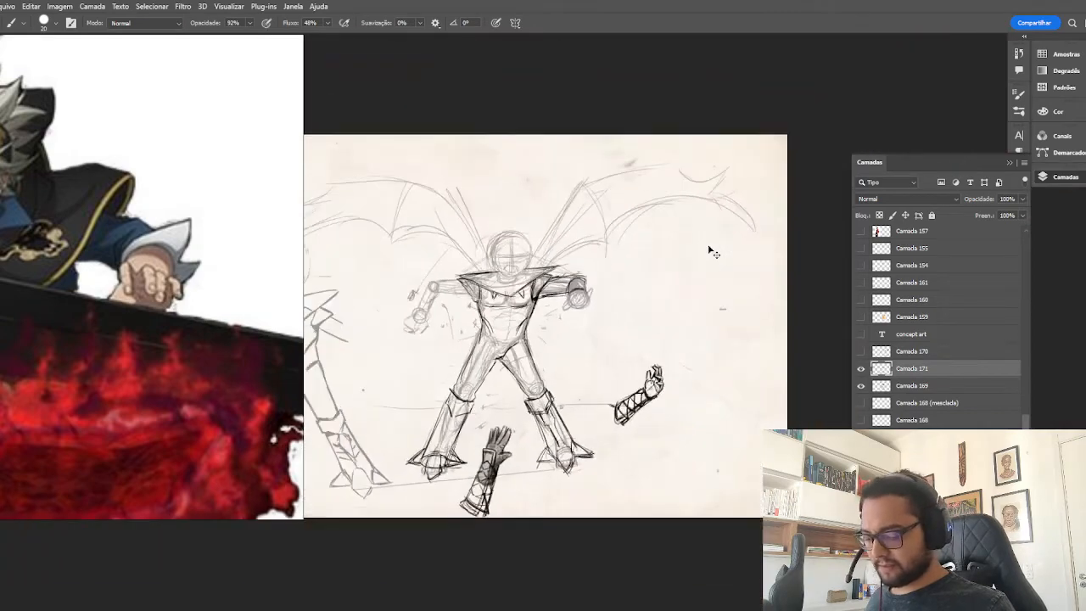
key("ctrl+minus")
key("ctrl+plus")
key("ctrl+plus")
key("ctrl+plus")
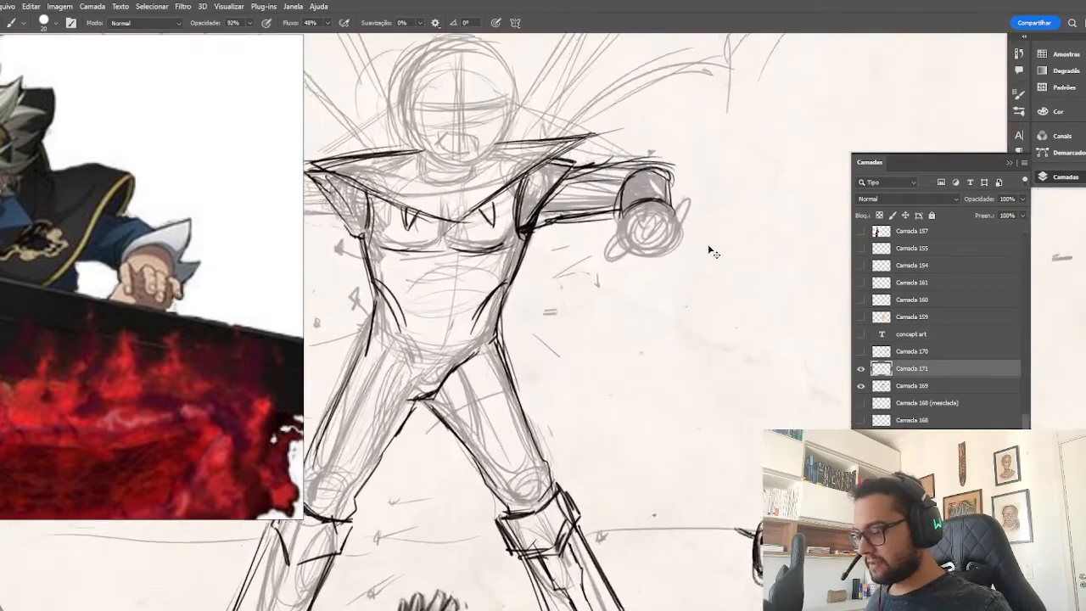
key("ctrl+plus")
mouse_move(558, 188)
left_mouse_down()
mouse_move(656, 171)
mouse_move(660, 148)
mouse_move(647, 138)
mouse_move(647, 155)
mouse_move(670, 143)
left_mouse_up()
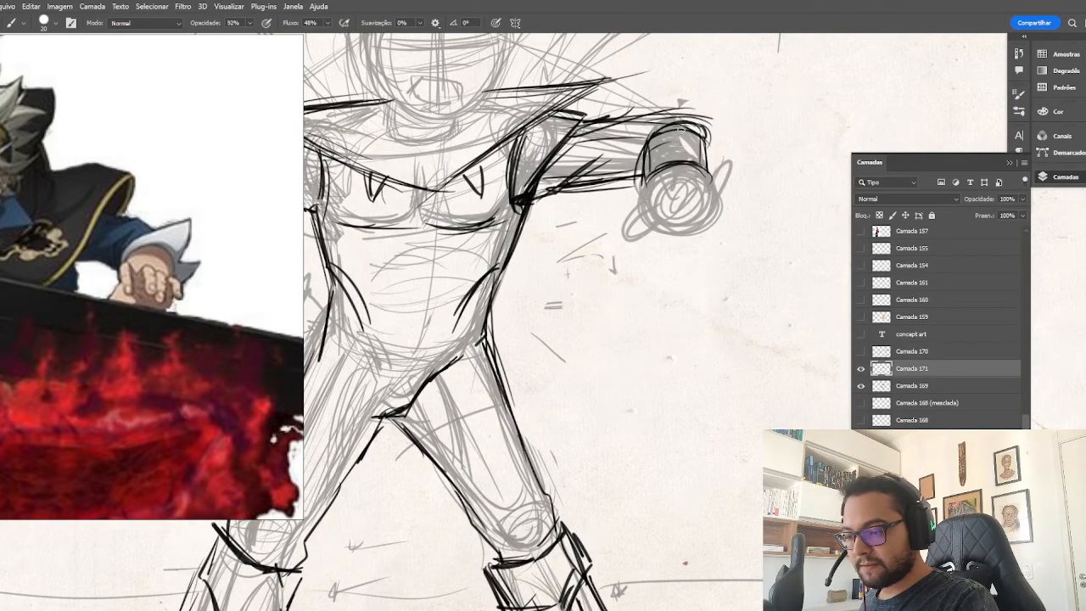
Draw the bracer's bands and crossed lacing on the foreshortened forearm, and outline the fist below it.
key("ctrl+minus")
key("ctrl+minus")
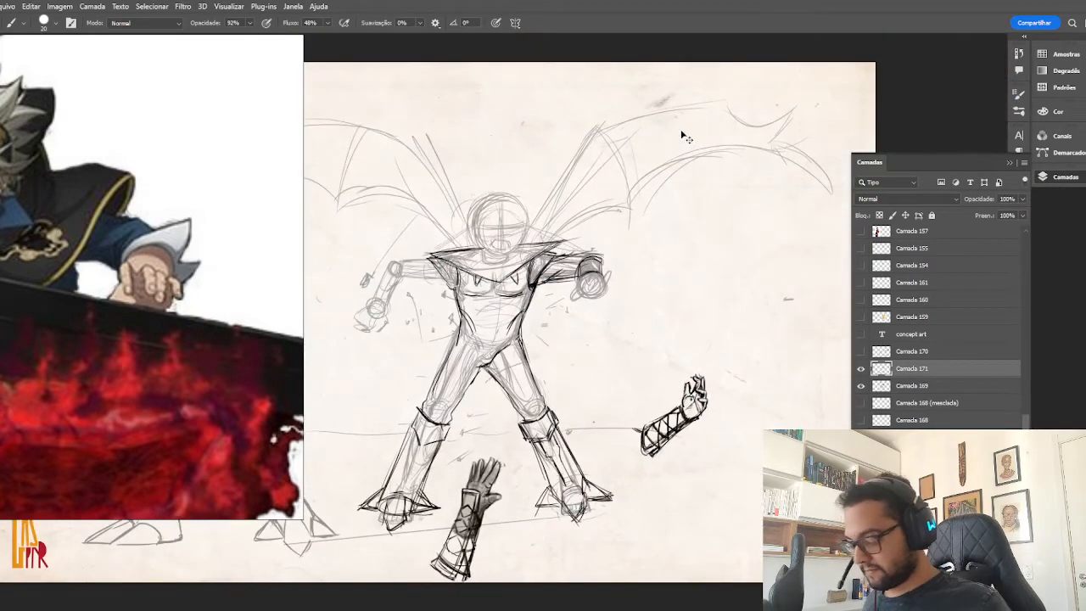
key("ctrl+plus")
key("ctrl+plus")
mouse_move(617, 217)
left_mouse_down()
mouse_move(642, 201)
mouse_move(671, 205)
mouse_move(618, 213)
mouse_move(665, 212)
mouse_move(658, 200)
left_mouse_up()
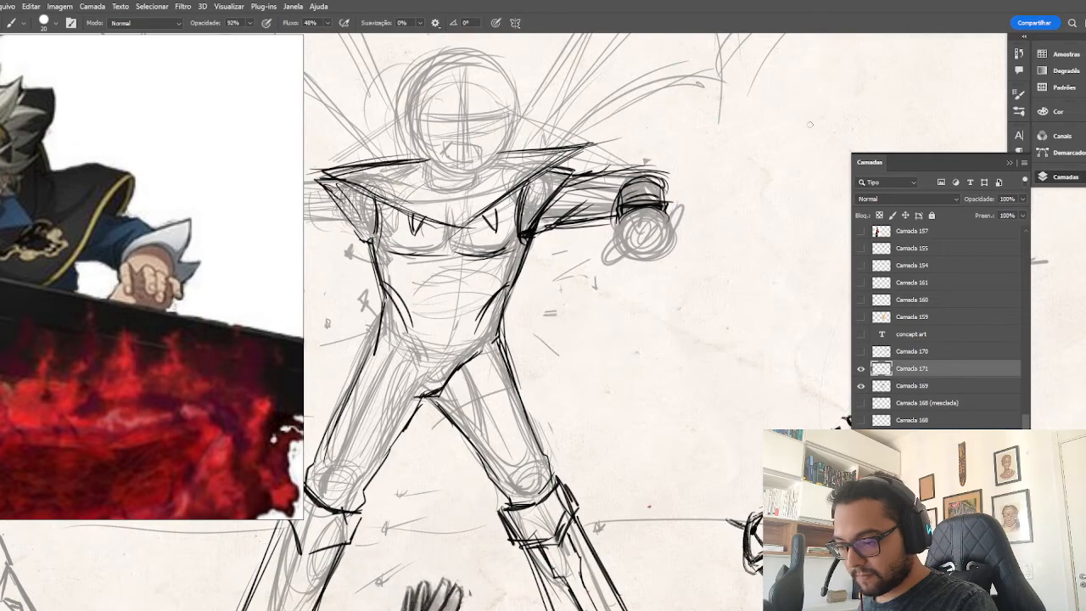
left_click_drag(616, 275, 623, 192)
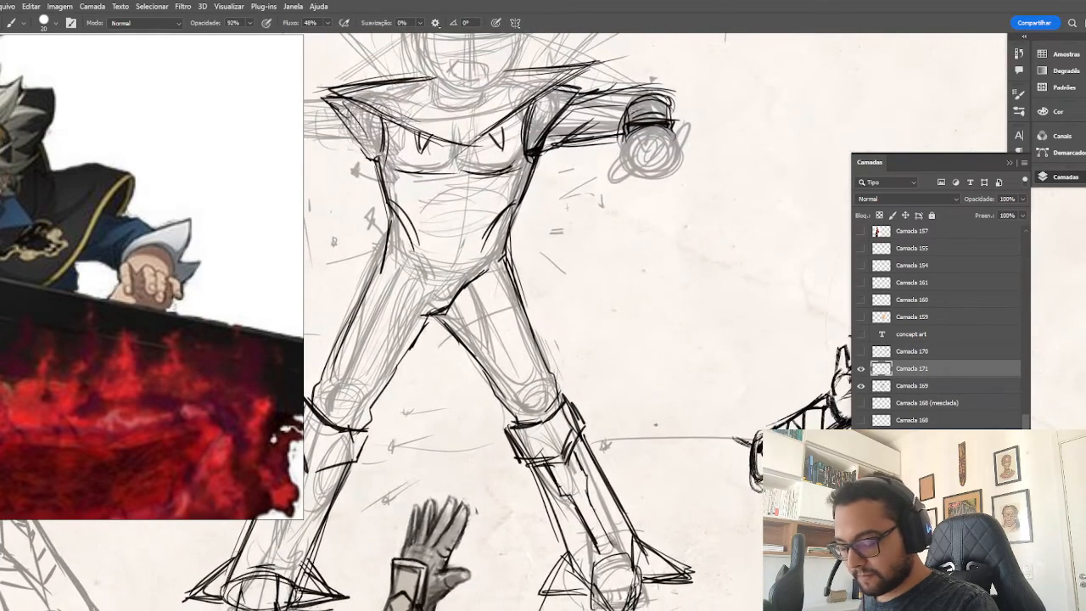
mouse_move(630, 112)
left_mouse_down()
mouse_move(627, 122)
mouse_move(651, 123)
mouse_move(645, 105)
mouse_move(667, 117)
mouse_move(639, 114)
left_mouse_up()
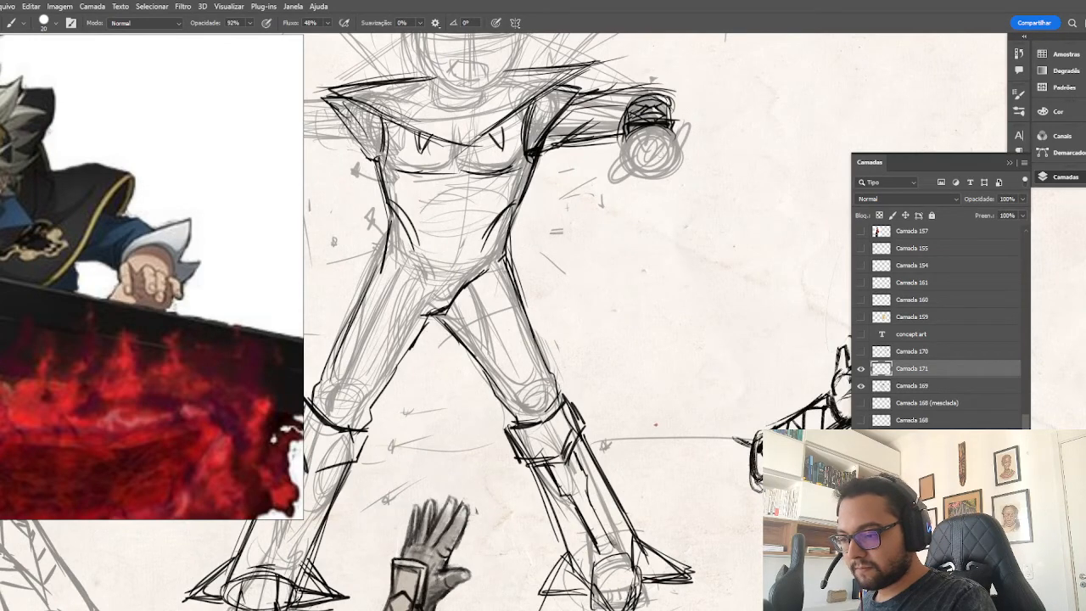
mouse_move(628, 167)
left_mouse_down()
mouse_move(676, 173)
mouse_move(624, 170)
mouse_move(683, 136)
mouse_move(673, 168)
mouse_move(623, 140)
mouse_move(681, 140)
mouse_move(669, 151)
left_mouse_up()
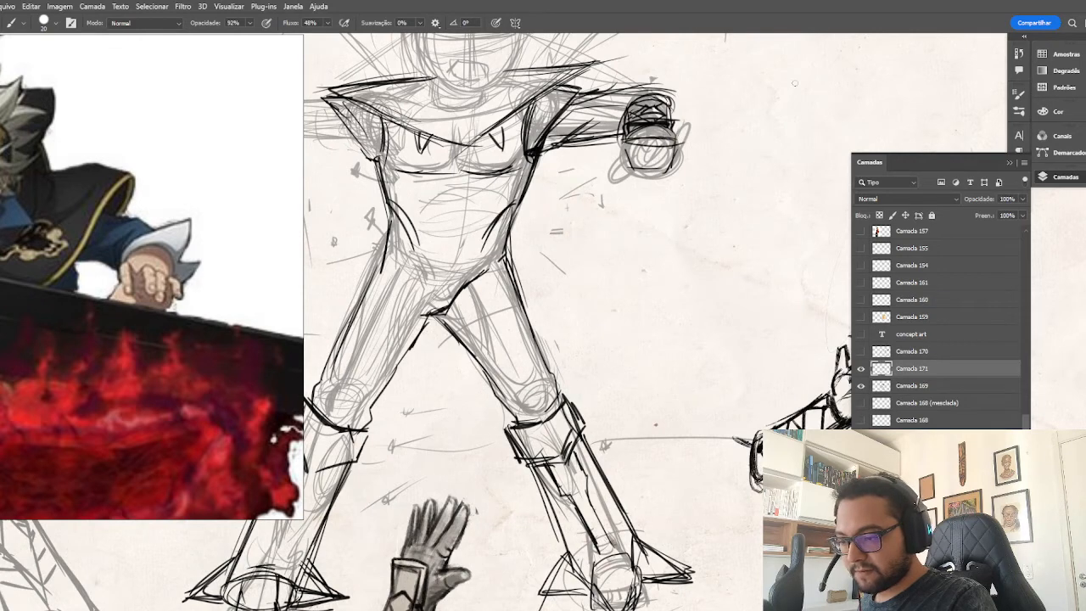
Start a separate fist study on the blank area beside the arm with a tapered palm block and a doubled upper edge.
left_click_drag(752, 133, 806, 133)
left_click_drag(752, 136, 763, 168)
left_click_drag(805, 134, 803, 167)
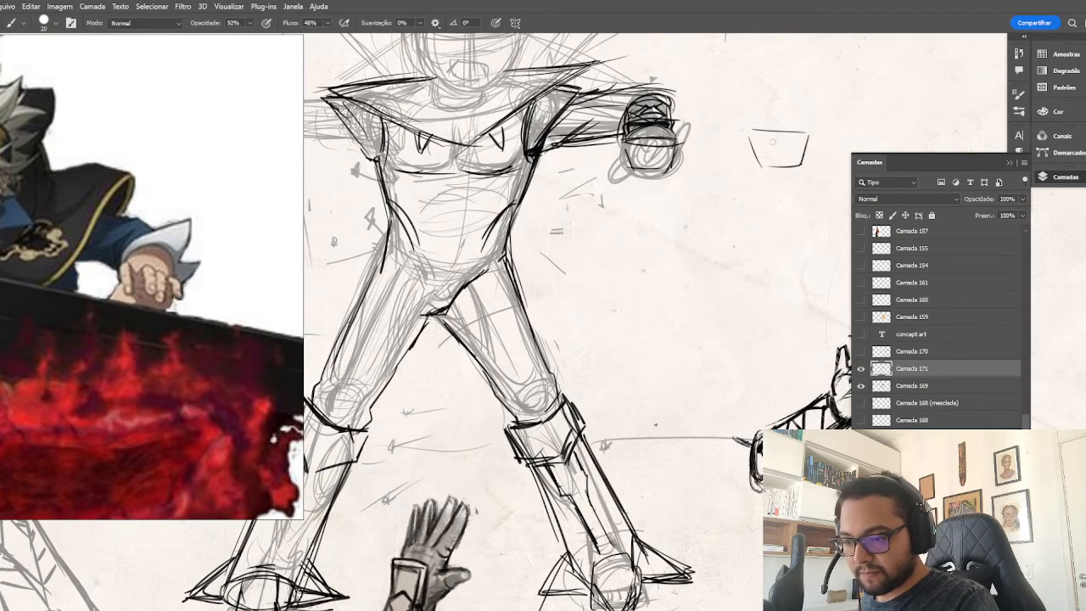
mouse_move(750, 130)
left_mouse_down()
mouse_move(763, 162)
mouse_move(811, 128)
mouse_move(670, 159)
left_mouse_up()
left_click_drag(815, 65, 796, 68)
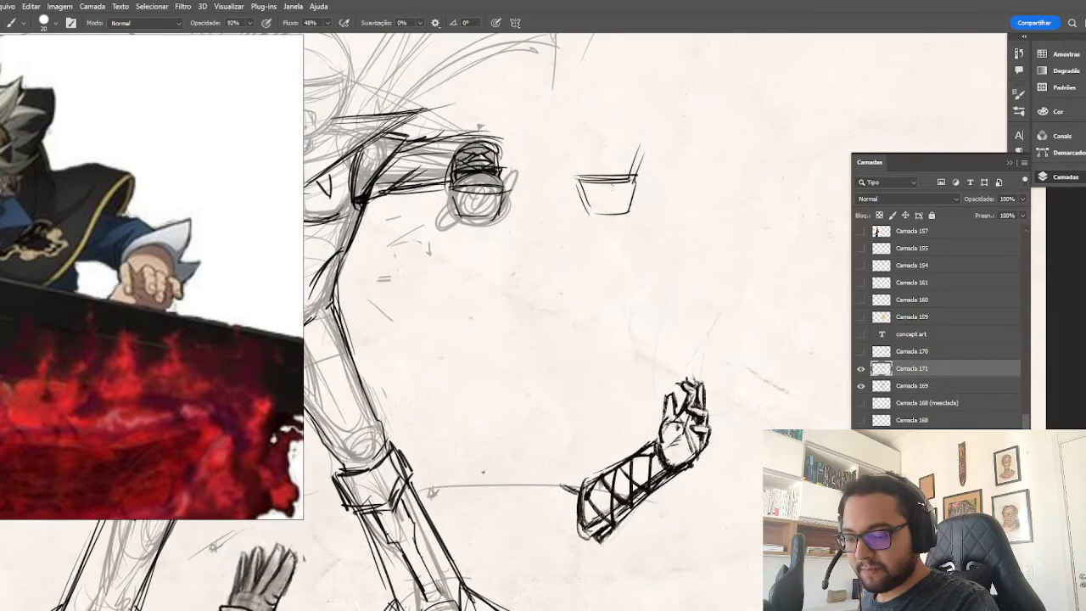
Add four short curled finger blocks above the small palm block and darken them, using the enlarged reference fist as a guide.
mouse_move(616, 159)
left_mouse_down()
mouse_move(616, 175)
mouse_move(640, 173)
mouse_move(584, 175)
left_mouse_up()
left_click_drag(592, 160, 594, 178)
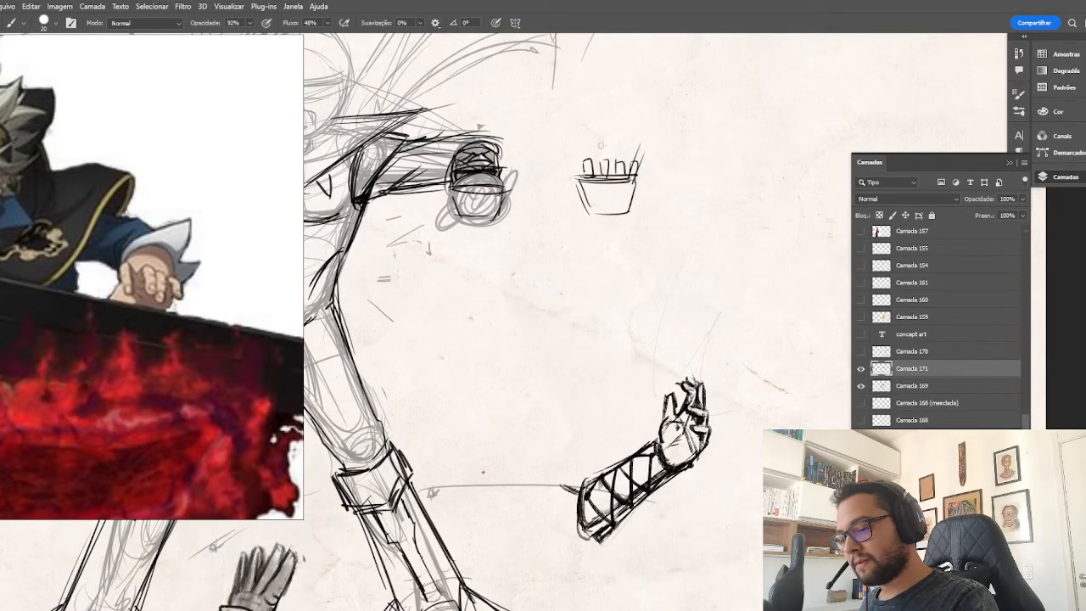
scroll(176, 347, "up", 3)
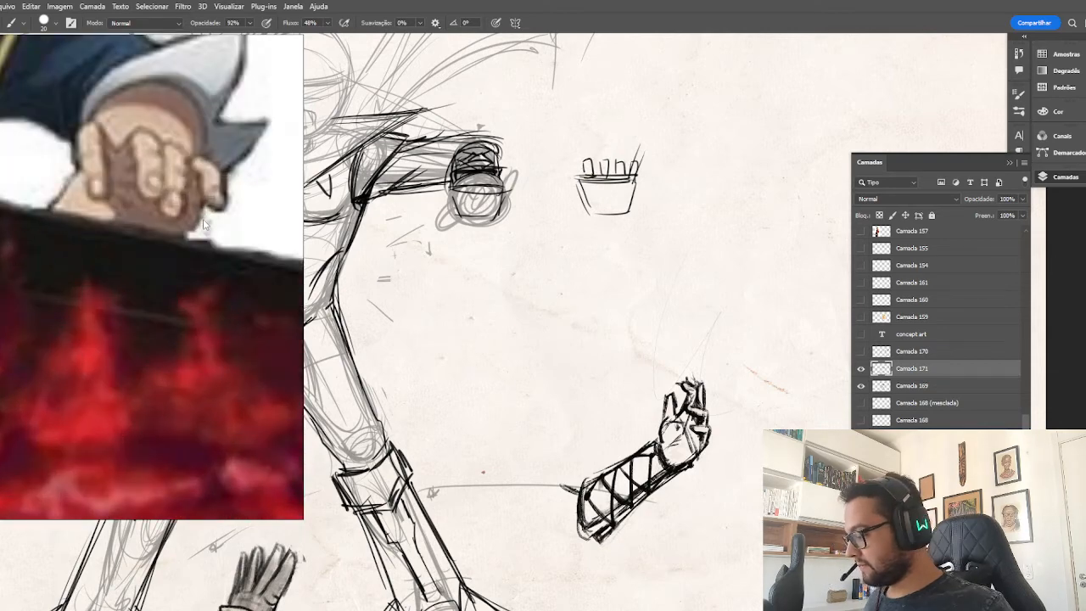
mouse_move(593, 174)
left_mouse_down()
mouse_move(598, 182)
mouse_move(581, 174)
mouse_move(594, 175)
left_mouse_up()
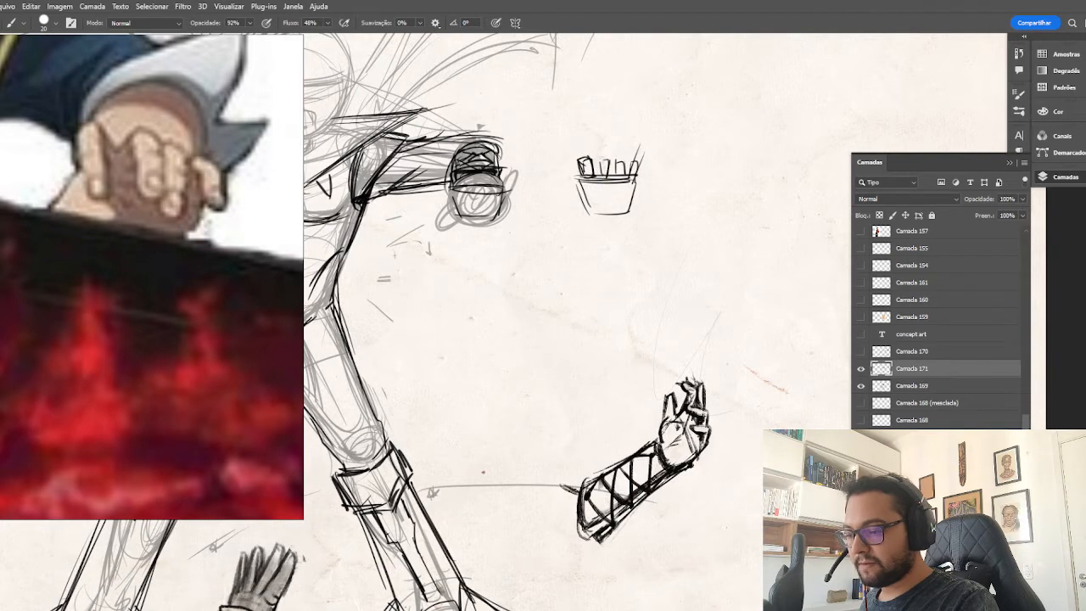
mouse_move(599, 162)
left_mouse_down()
mouse_move(619, 161)
mouse_move(619, 175)
mouse_move(608, 175)
mouse_move(621, 161)
mouse_move(620, 178)
mouse_move(608, 177)
mouse_move(621, 175)
mouse_move(623, 158)
left_mouse_up()
mouse_move(607, 156)
left_mouse_down()
mouse_move(596, 175)
mouse_move(632, 160)
mouse_move(623, 175)
mouse_move(632, 162)
mouse_move(624, 212)
mouse_move(601, 207)
mouse_move(620, 206)
left_mouse_up()
mouse_move(577, 175)
left_mouse_down()
mouse_move(585, 205)
mouse_move(605, 208)
left_mouse_up()
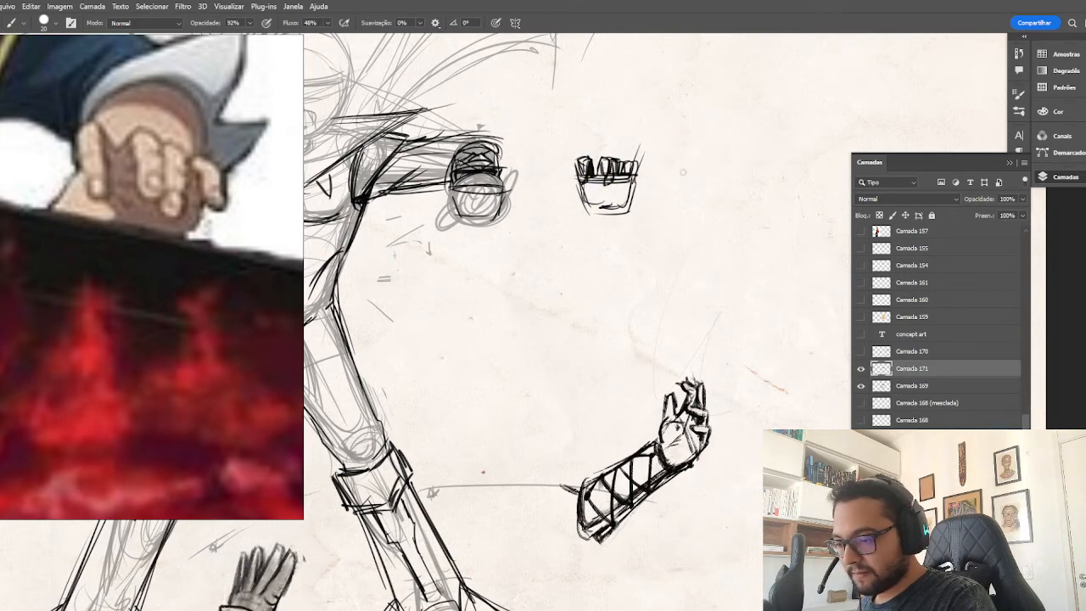
Sketch small bent-finger diagrams beside the fist study, building one from jointed segments with a curved arrow showing its curl.
mouse_move(685, 173)
left_mouse_down()
mouse_move(704, 160)
mouse_move(705, 176)
mouse_move(690, 170)
mouse_move(707, 158)
mouse_move(695, 154)
mouse_move(711, 180)
mouse_move(692, 168)
mouse_move(776, 150)
left_mouse_up()
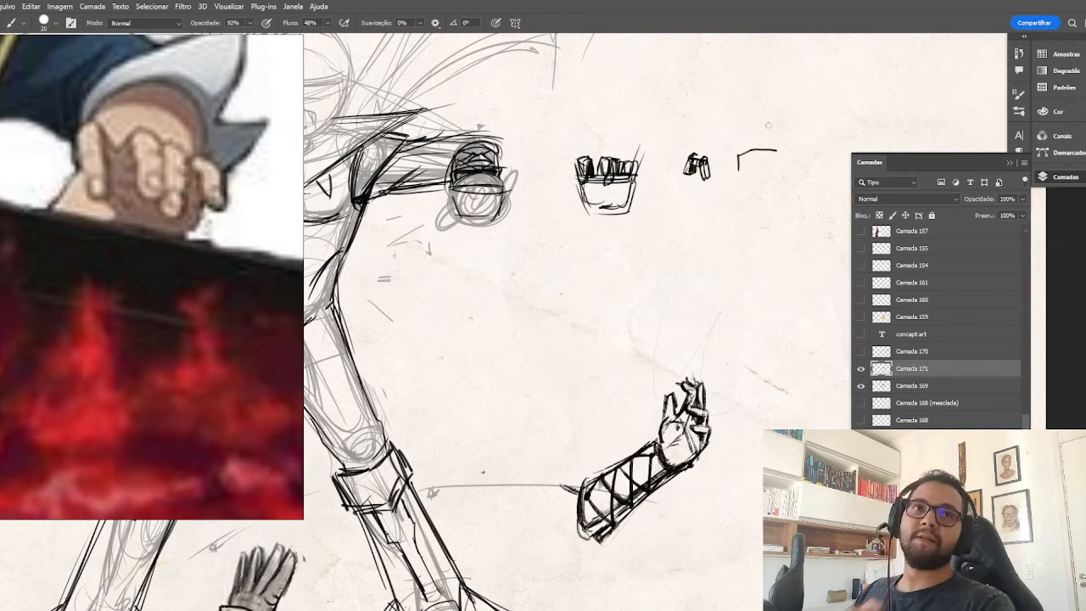
key("ctrl+z")
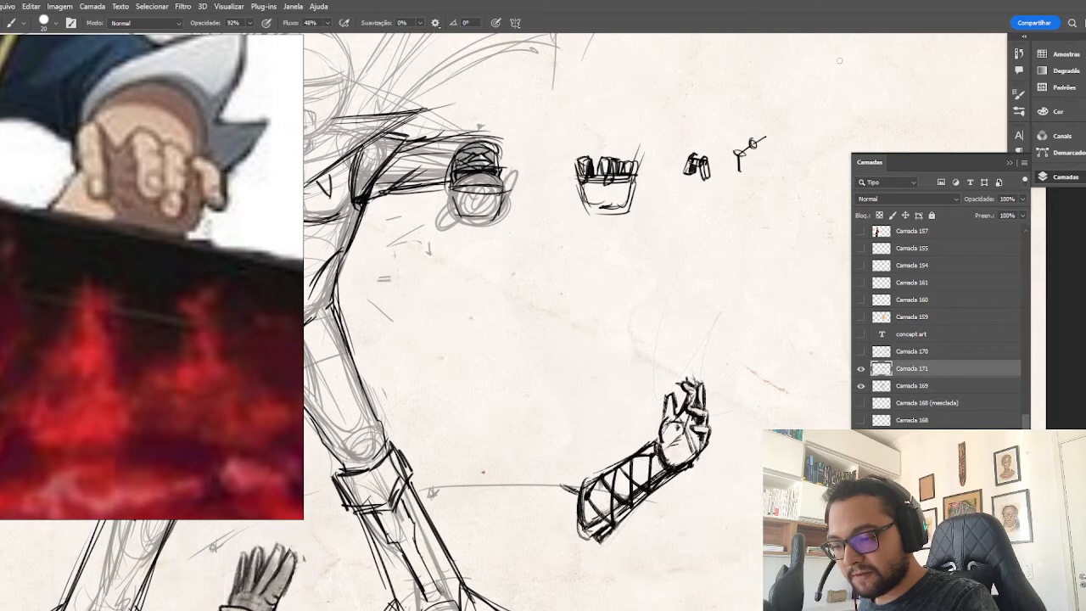
left_click_drag(733, 151, 730, 172)
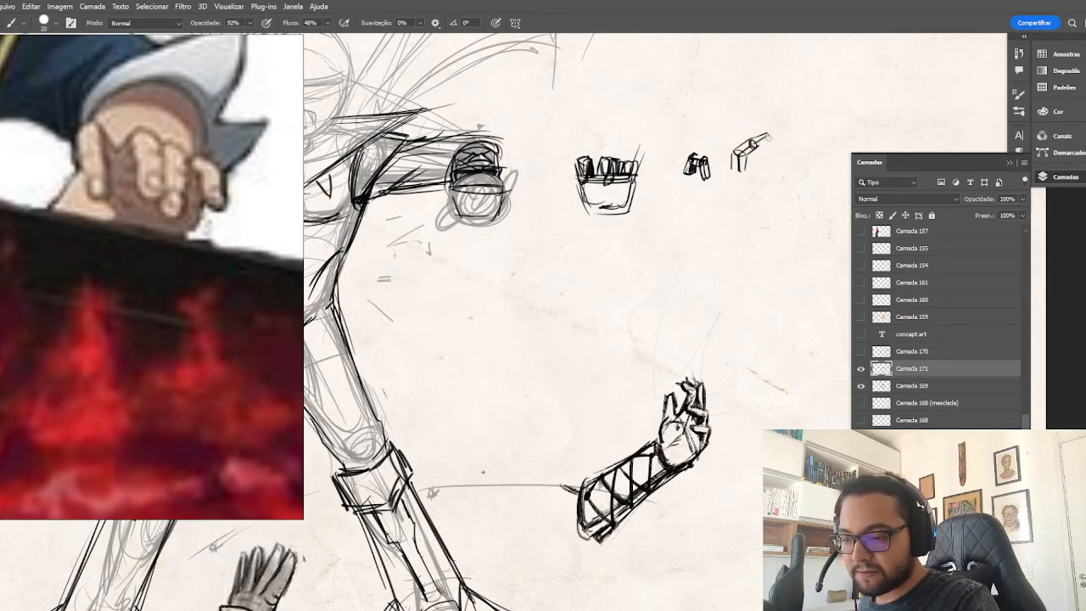
left_click_drag(770, 134, 767, 146)
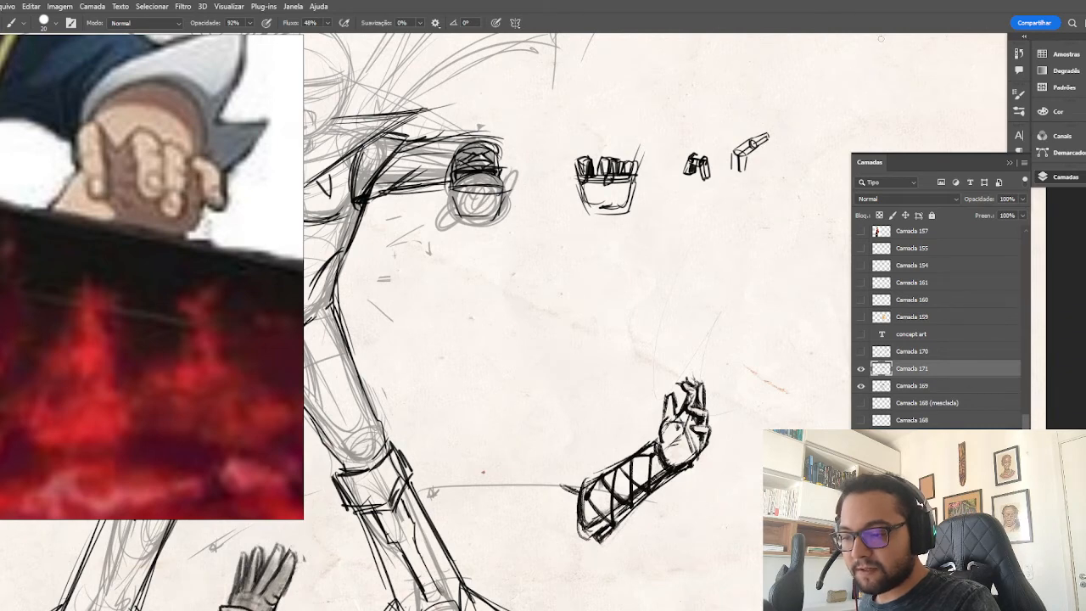
mouse_move(747, 154)
left_mouse_down()
mouse_move(744, 176)
mouse_move(761, 127)
left_mouse_up()
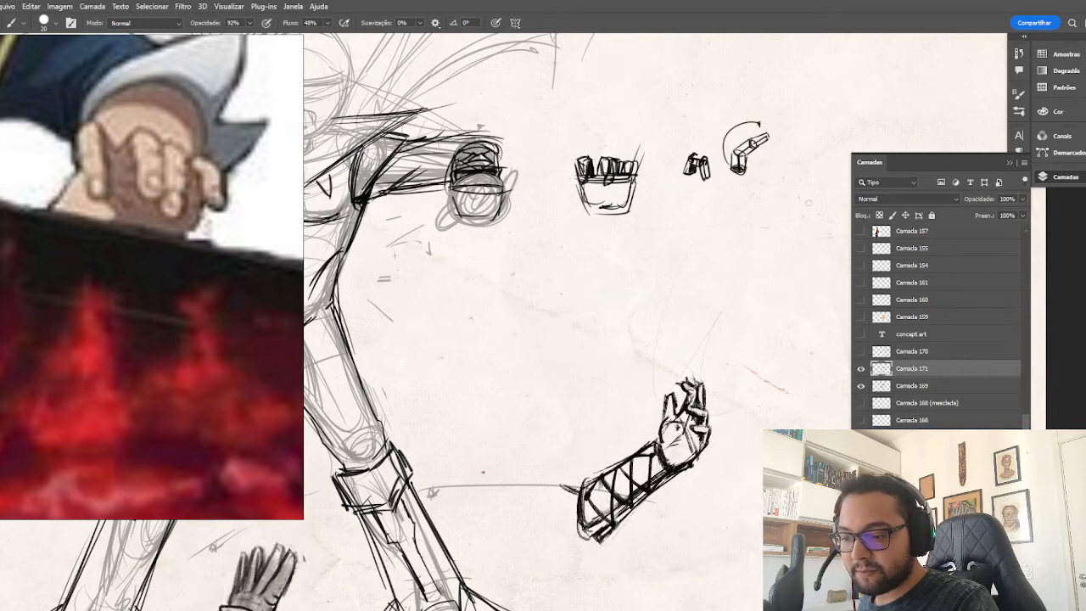
Sketch a foreshortened finger diagram below the other finger diagrams, with overlapping segments and a shaded side.
mouse_move(707, 265)
left_mouse_down()
mouse_move(664, 245)
mouse_move(669, 213)
mouse_move(651, 219)
left_mouse_up()
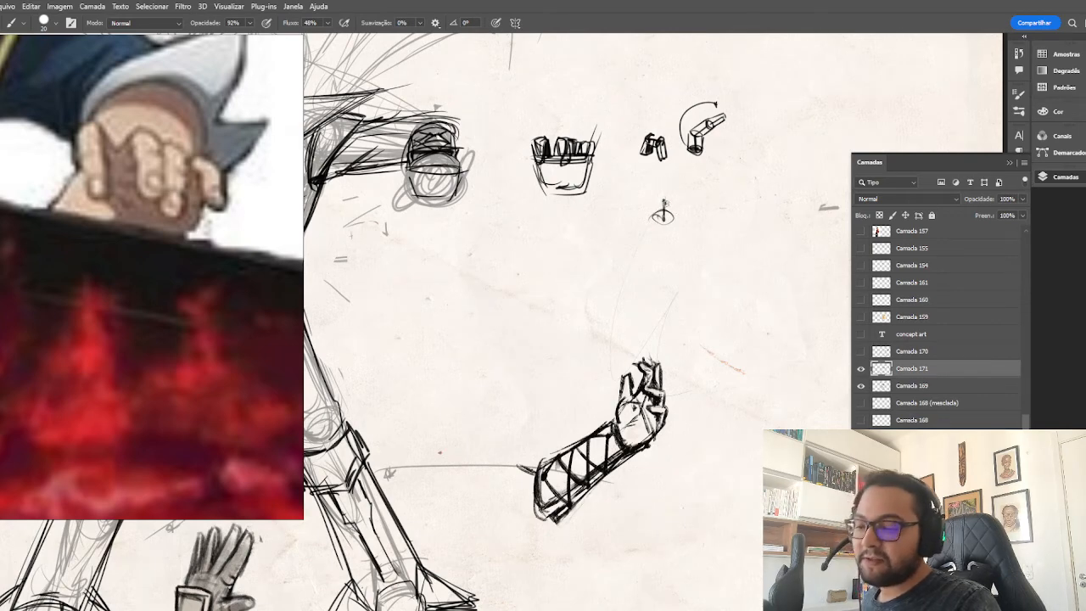
left_click_drag(665, 204, 665, 237)
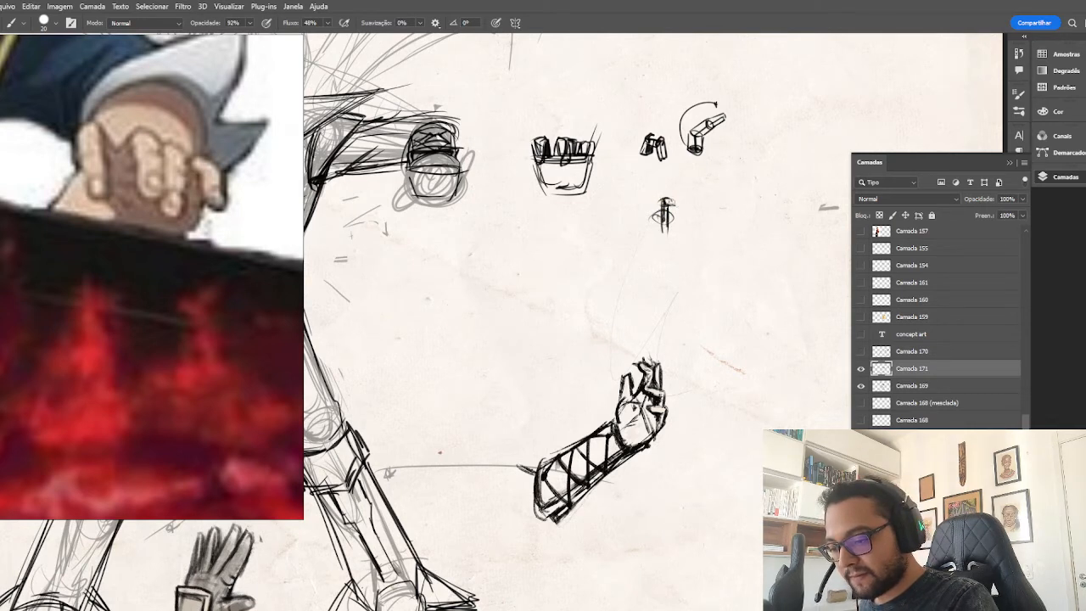
left_click_drag(669, 217, 670, 232)
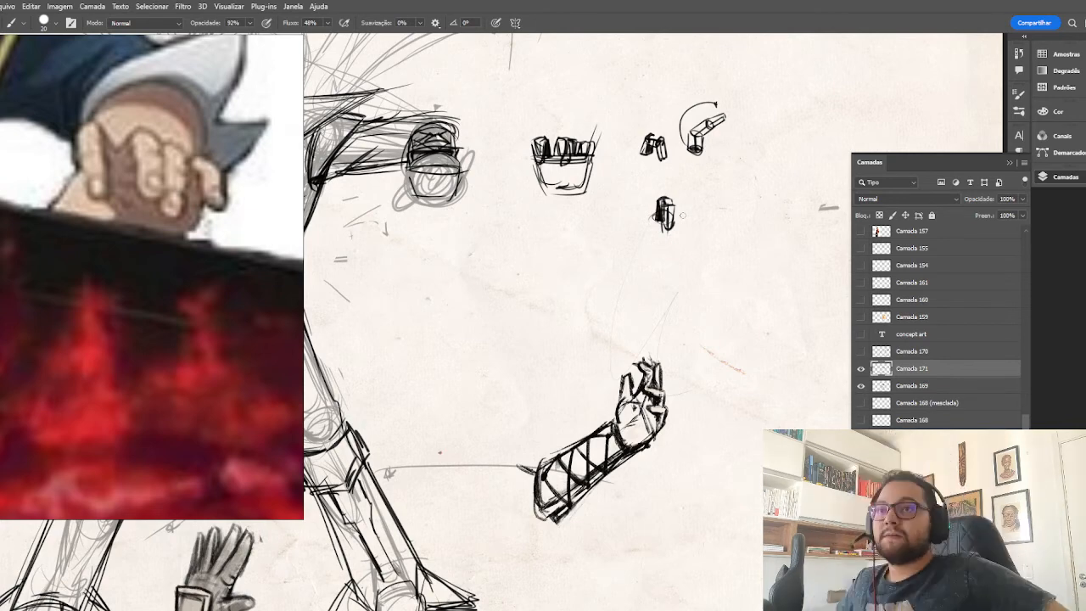
Erase the small fist study and redraw its palm as a larger, lighter tapered block.
key("ctrl+plus")
left_click_drag(569, 128, 609, 206)
mouse_move(602, 162)
left_mouse_down()
mouse_move(643, 175)
mouse_move(626, 149)
mouse_move(628, 170)
mouse_move(617, 160)
mouse_move(646, 176)
left_mouse_up()
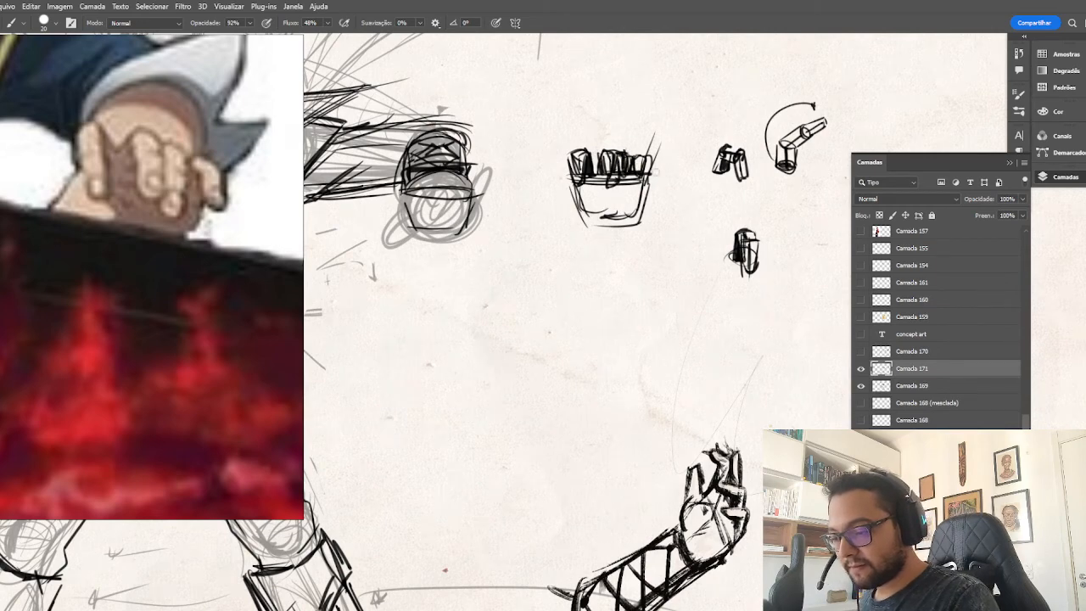
key("e")
mouse_move(618, 209)
left_mouse_down()
mouse_move(593, 216)
mouse_move(634, 133)
mouse_move(564, 223)
left_mouse_up()
key("b")
left_click_drag(558, 167, 632, 160)
left_click_drag(643, 164, 624, 226)
left_click_drag(563, 185, 568, 222)
left_click_drag(577, 223, 620, 226)
left_click_drag(641, 162, 629, 218)
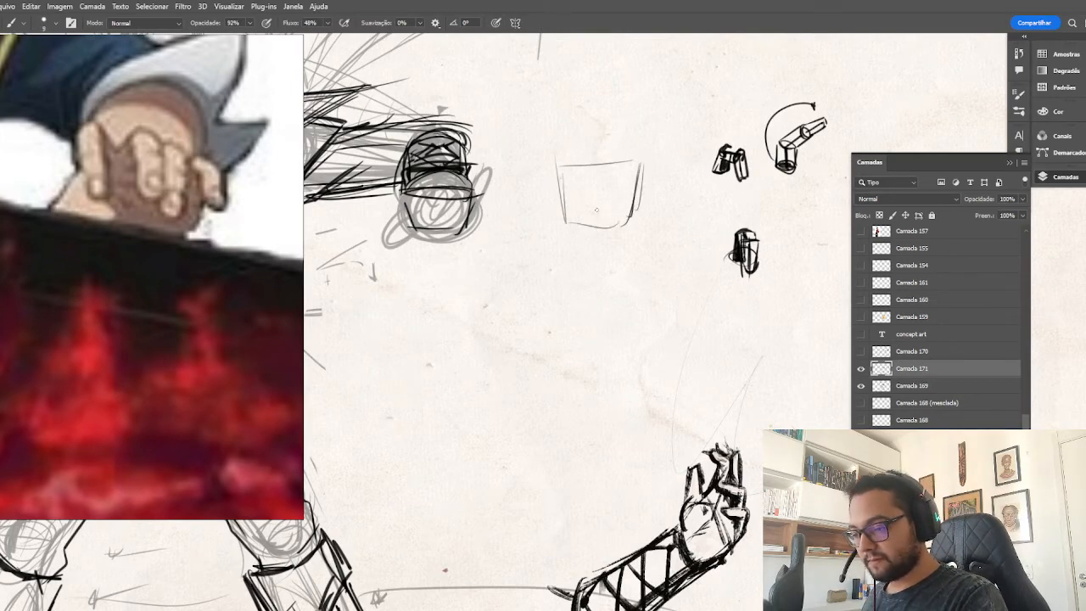
mouse_move(561, 166)
left_mouse_down()
mouse_move(575, 220)
mouse_move(630, 214)
left_mouse_up()
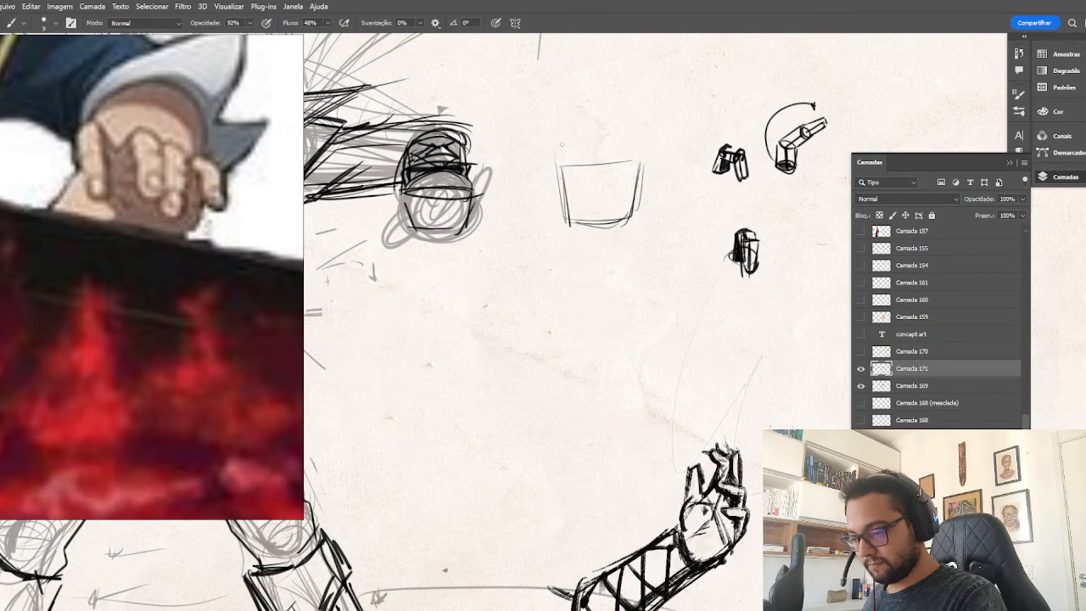
Mark the four bent fingers along the palm block's upper edge with angular gesture lines.
mouse_move(566, 157)
left_mouse_down()
mouse_move(569, 180)
mouse_move(571, 158)
mouse_move(574, 166)
mouse_move(555, 164)
mouse_move(559, 156)
left_mouse_up()
mouse_move(568, 140)
left_mouse_down()
mouse_move(560, 177)
mouse_move(596, 143)
mouse_move(603, 152)
left_mouse_up()
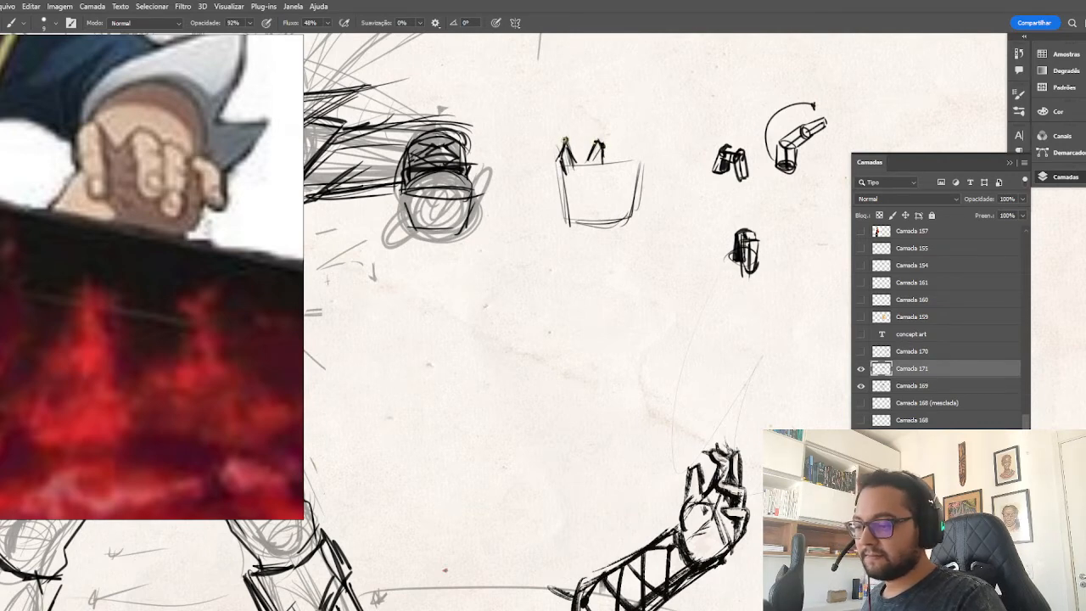
left_click_drag(557, 161, 565, 150)
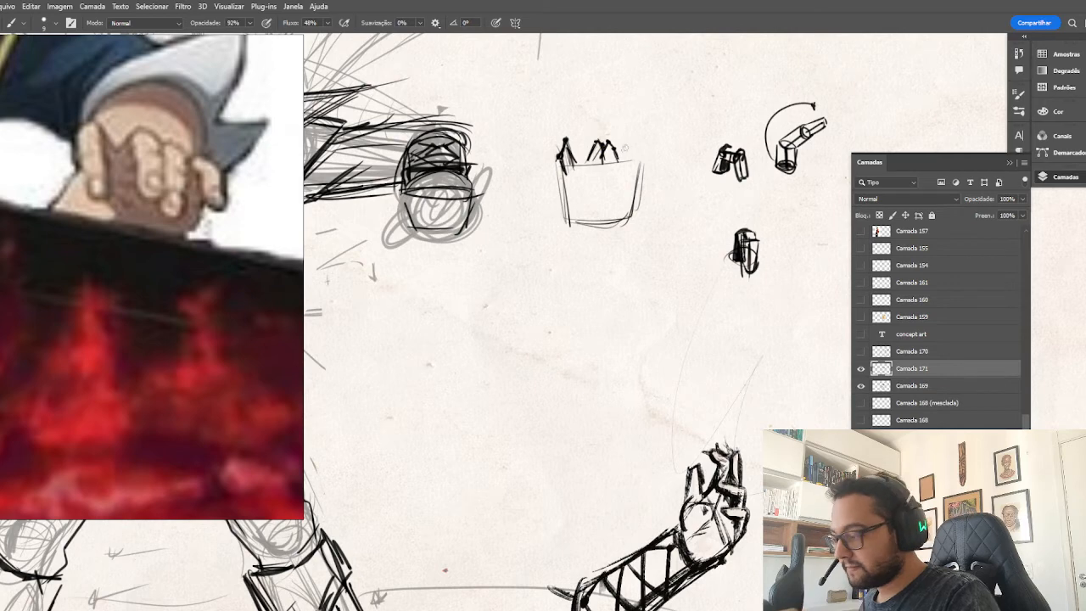
mouse_move(629, 143)
left_mouse_down()
mouse_move(619, 159)
mouse_move(640, 148)
mouse_move(646, 156)
left_mouse_up()
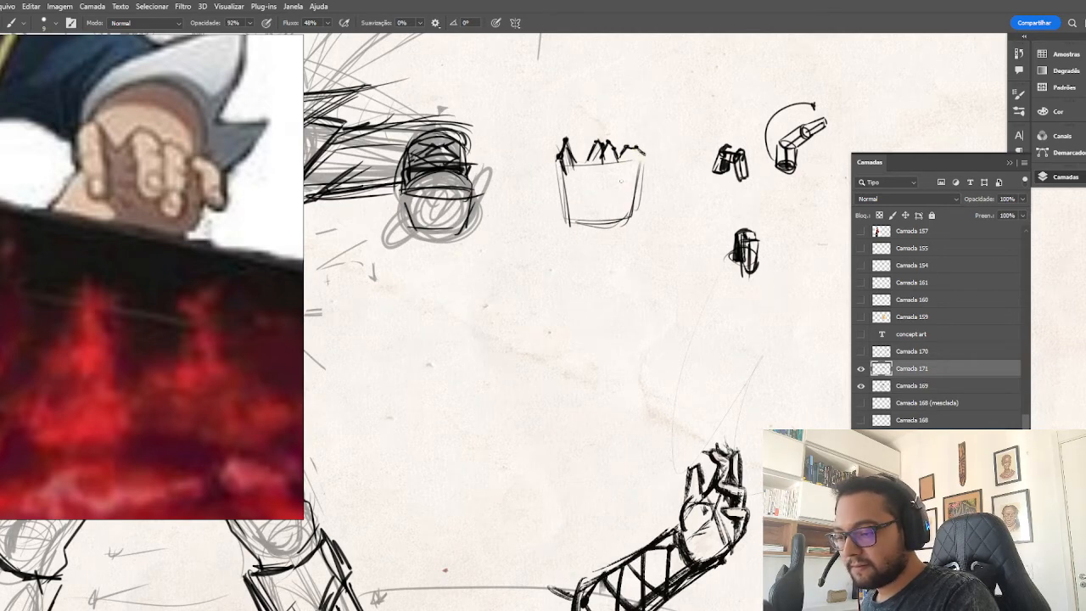
Draw a narrower inner outline within the palm block and add the thumb's bent gesture line at its side.
mouse_move(568, 165)
left_mouse_down()
mouse_move(625, 161)
mouse_move(621, 212)
left_mouse_up()
left_click_drag(631, 161, 620, 214)
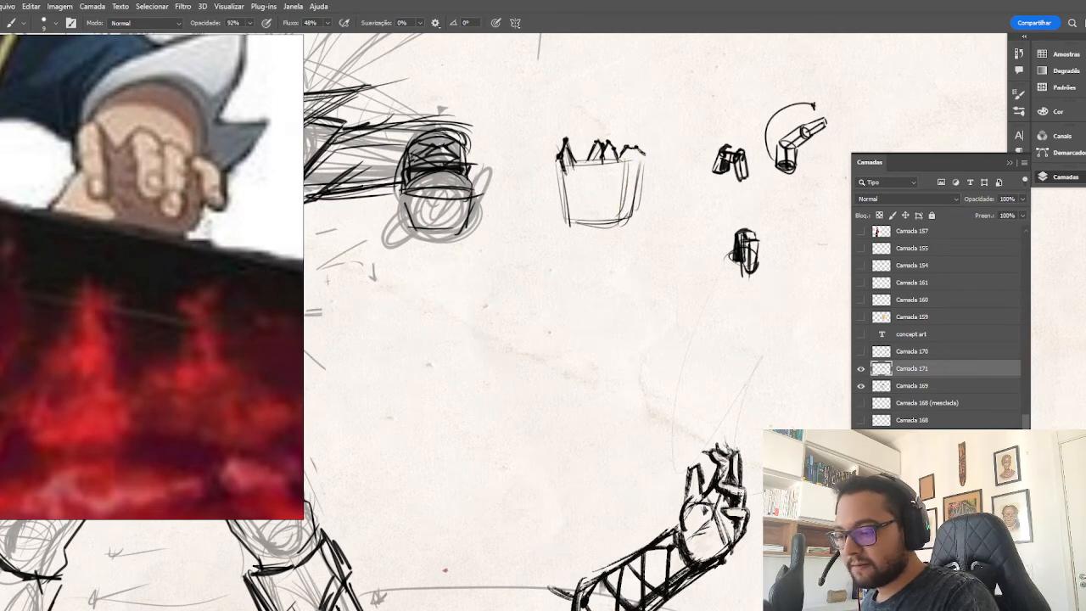
left_click_drag(564, 172, 571, 211)
left_click_drag(571, 211, 619, 212)
mouse_move(560, 168)
left_mouse_down()
mouse_move(562, 203)
mouse_move(567, 191)
mouse_move(540, 220)
mouse_move(563, 193)
mouse_move(548, 201)
left_mouse_up()
left_click_drag(556, 195, 538, 222)
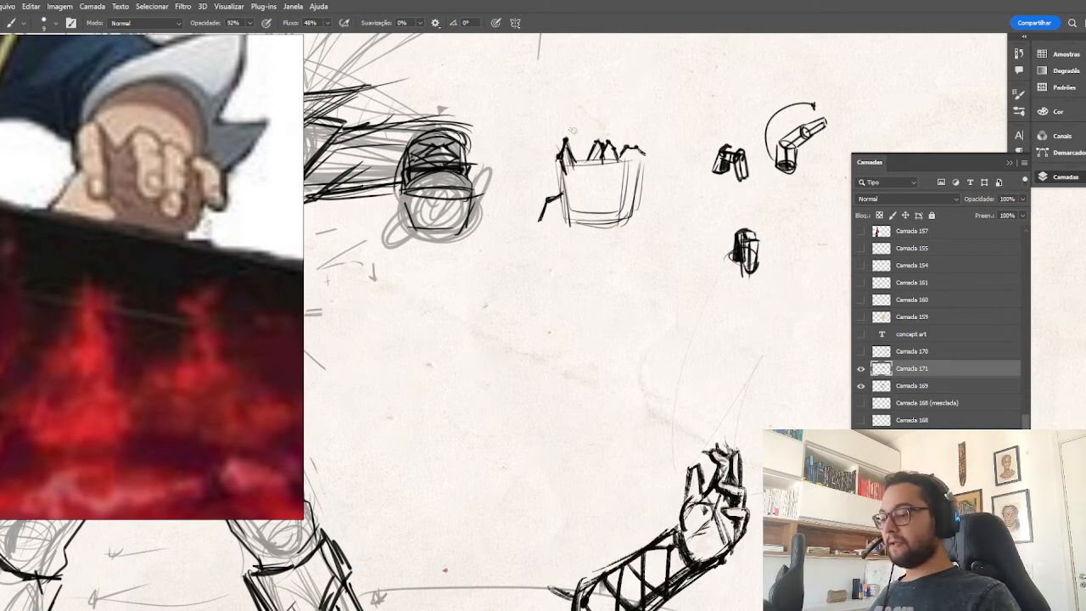
Build volume around the finger and thumb gesture lines with rounded segments, and darken the inner palm contour.
mouse_move(558, 139)
left_mouse_down()
mouse_move(576, 137)
mouse_move(575, 158)
mouse_move(560, 163)
mouse_move(577, 163)
mouse_move(565, 168)
left_mouse_up()
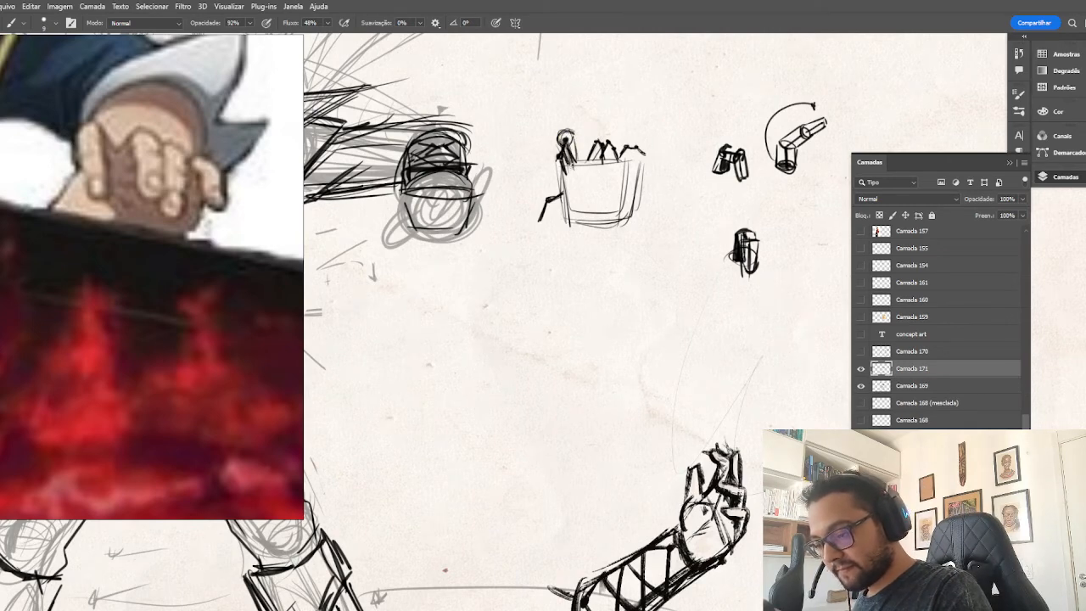
left_click_drag(561, 131, 557, 154)
left_click_drag(557, 133, 567, 163)
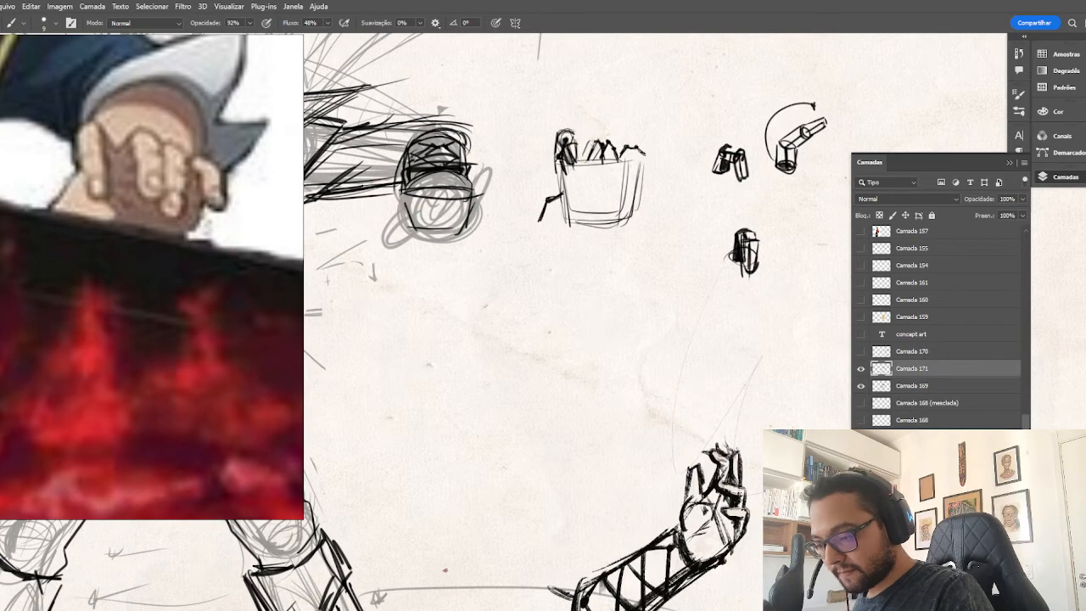
mouse_move(591, 139)
left_mouse_down()
mouse_move(598, 147)
mouse_move(586, 162)
left_mouse_up()
mouse_move(595, 146)
left_mouse_down()
mouse_move(601, 163)
mouse_move(611, 153)
mouse_move(598, 162)
mouse_move(617, 162)
mouse_move(616, 142)
mouse_move(641, 153)
mouse_move(650, 143)
mouse_move(623, 161)
mouse_move(626, 181)
left_mouse_up()
left_click_drag(622, 187, 616, 193)
mouse_move(621, 185)
left_mouse_down()
mouse_move(604, 212)
mouse_move(551, 211)
mouse_move(546, 187)
mouse_move(534, 225)
left_mouse_up()
left_click_drag(557, 184, 552, 190)
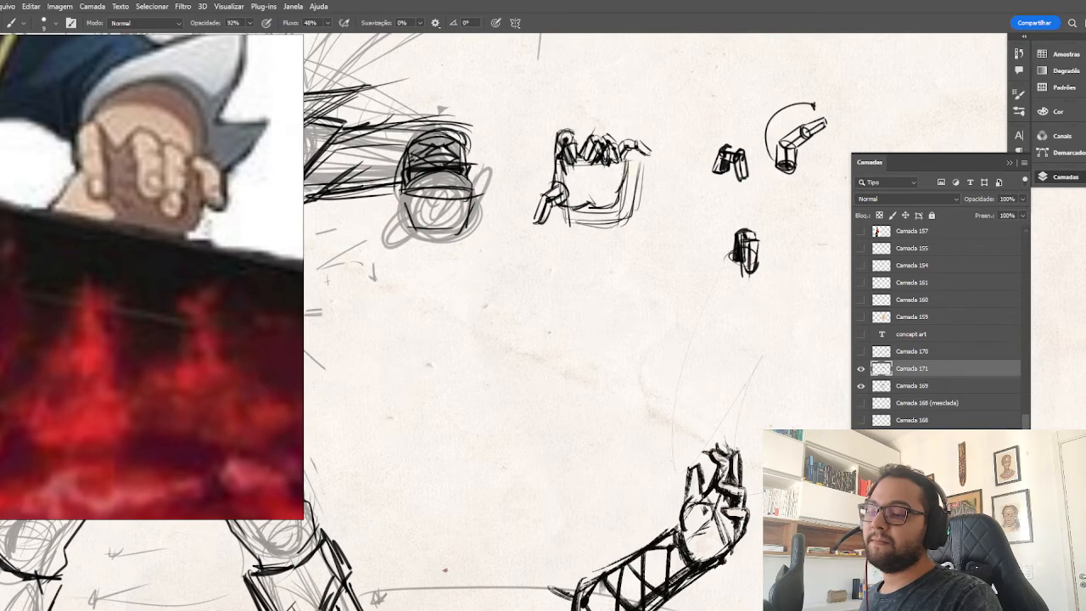
Add crease lines across the palm, below the fingers and at the base of the thumb.
mouse_move(625, 163)
left_mouse_down()
mouse_move(615, 196)
mouse_move(593, 195)
left_mouse_up()
mouse_move(556, 163)
left_mouse_down()
mouse_move(547, 196)
mouse_move(591, 194)
left_mouse_up()
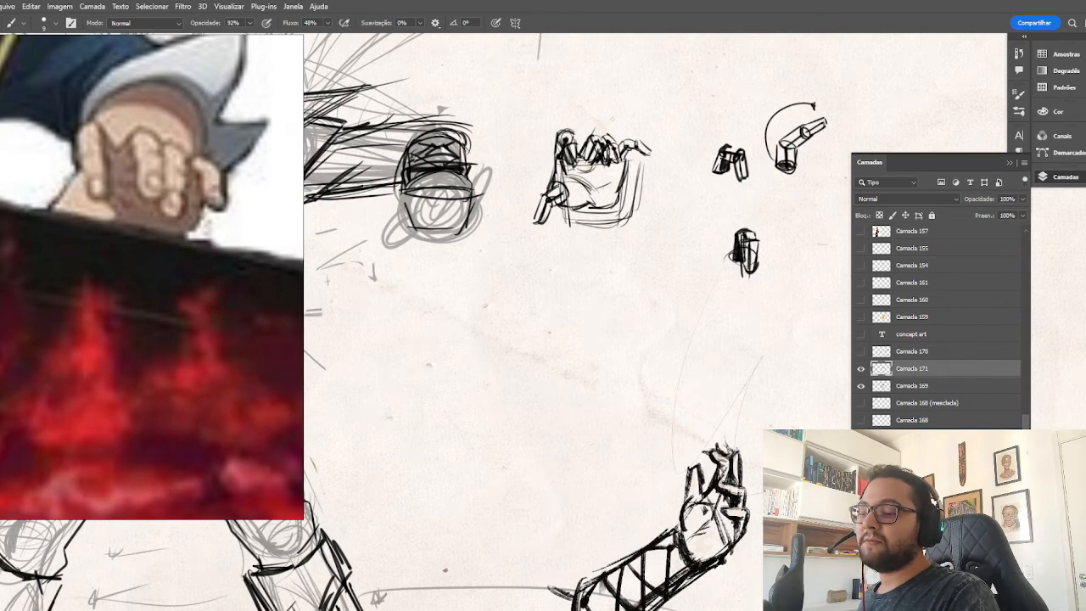
left_click_drag(598, 167, 616, 173)
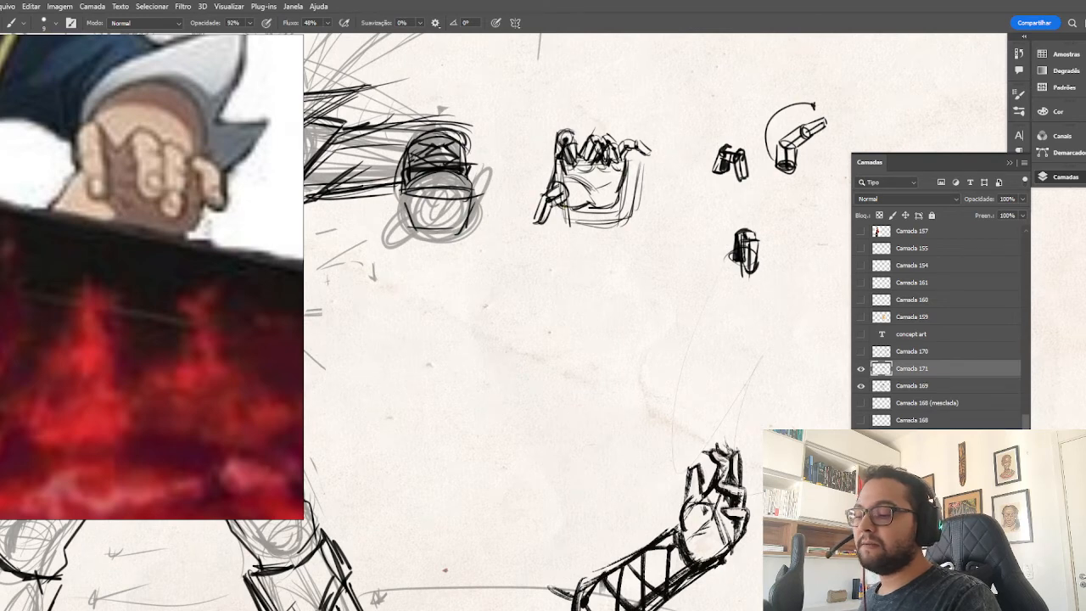
left_click_drag(552, 203, 578, 208)
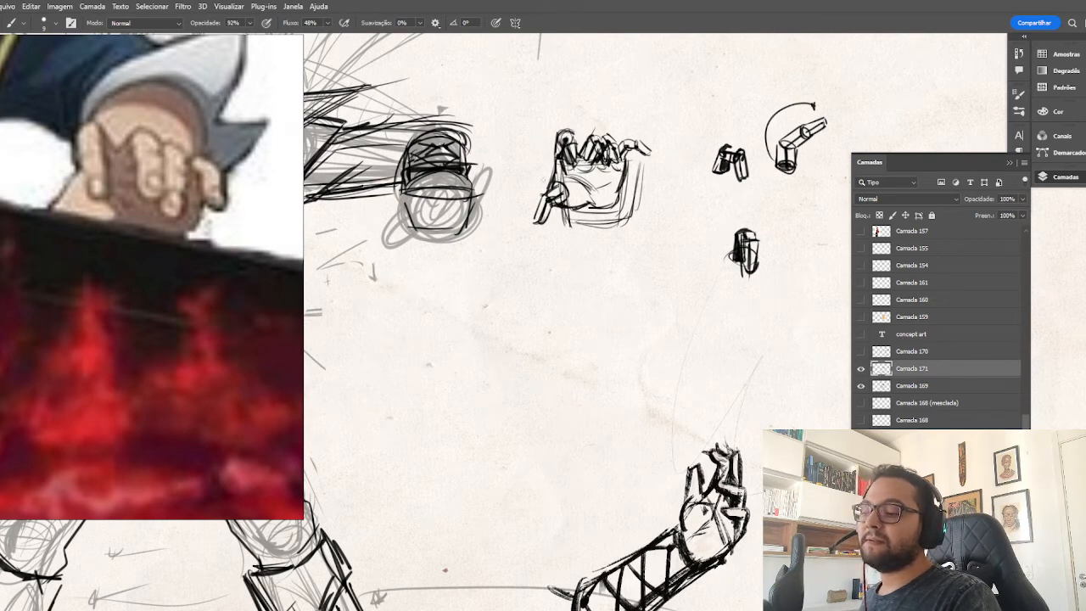
Sketch the foreshortened forearm behind the curled fingers with overlapping arcs and side lines running down to the hand.
left_click_drag(543, 126, 619, 136)
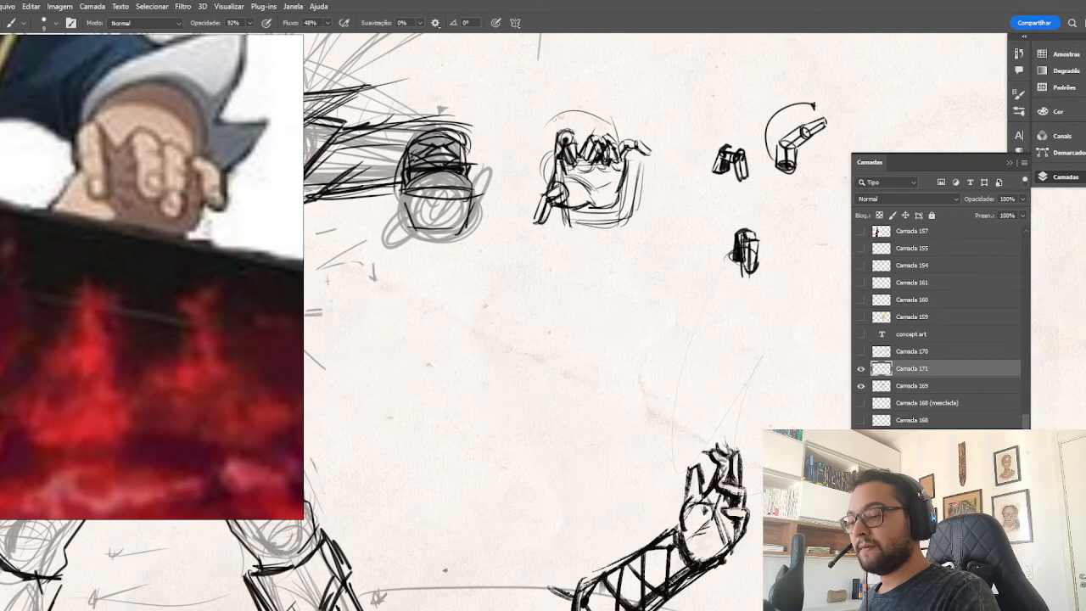
mouse_move(563, 114)
left_mouse_down()
mouse_move(550, 178)
mouse_move(568, 102)
mouse_move(611, 119)
left_mouse_up()
mouse_move(537, 136)
left_mouse_down()
mouse_move(587, 101)
mouse_move(612, 135)
left_mouse_up()
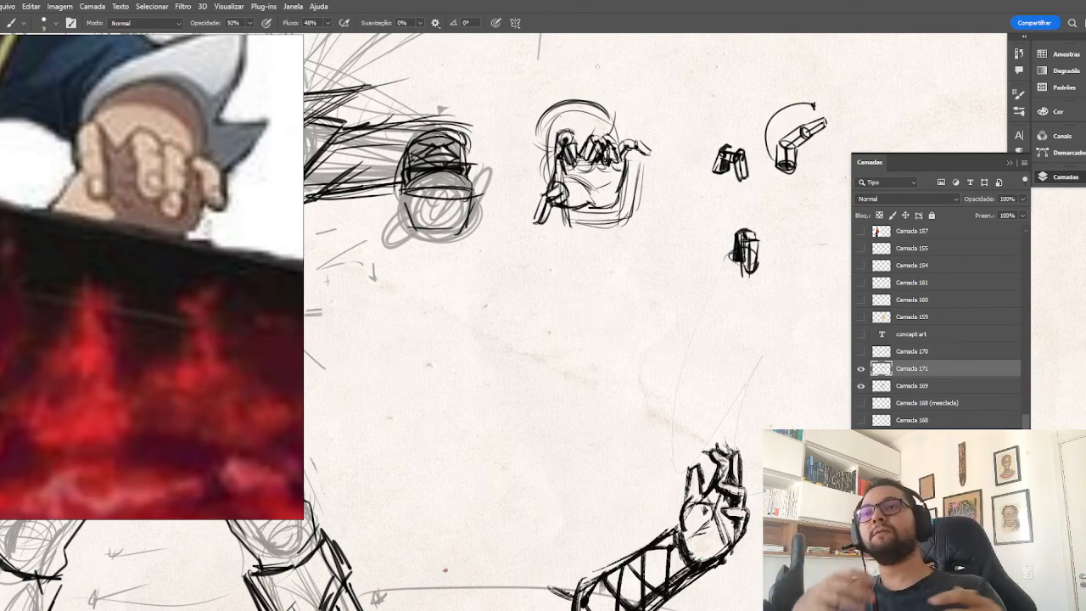
mouse_move(539, 127)
left_mouse_down()
mouse_move(577, 97)
mouse_move(532, 114)
mouse_move(547, 146)
left_mouse_up()
left_click_drag(575, 87, 612, 124)
left_click_drag(535, 121, 565, 189)
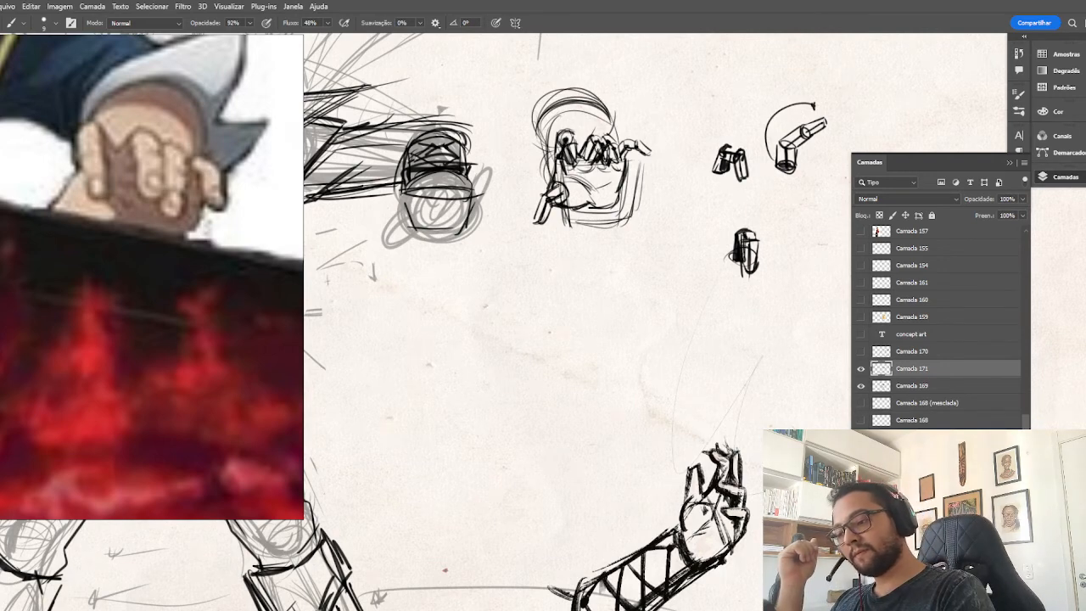
left_click_drag(608, 116, 613, 143)
left_click_drag(538, 111, 555, 178)
left_click_drag(598, 89, 610, 141)
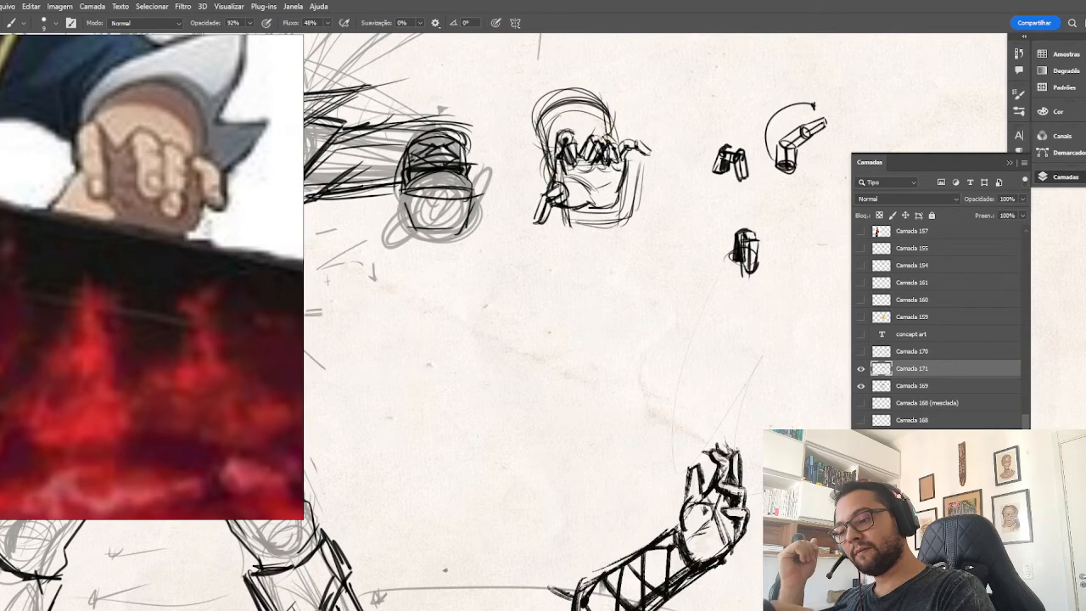
mouse_move(561, 87)
left_mouse_down()
mouse_move(610, 141)
mouse_move(536, 139)
mouse_move(602, 87)
left_mouse_up()
mouse_move(545, 105)
left_mouse_down()
mouse_move(599, 137)
mouse_move(596, 90)
mouse_move(600, 129)
mouse_move(539, 138)
left_mouse_up()
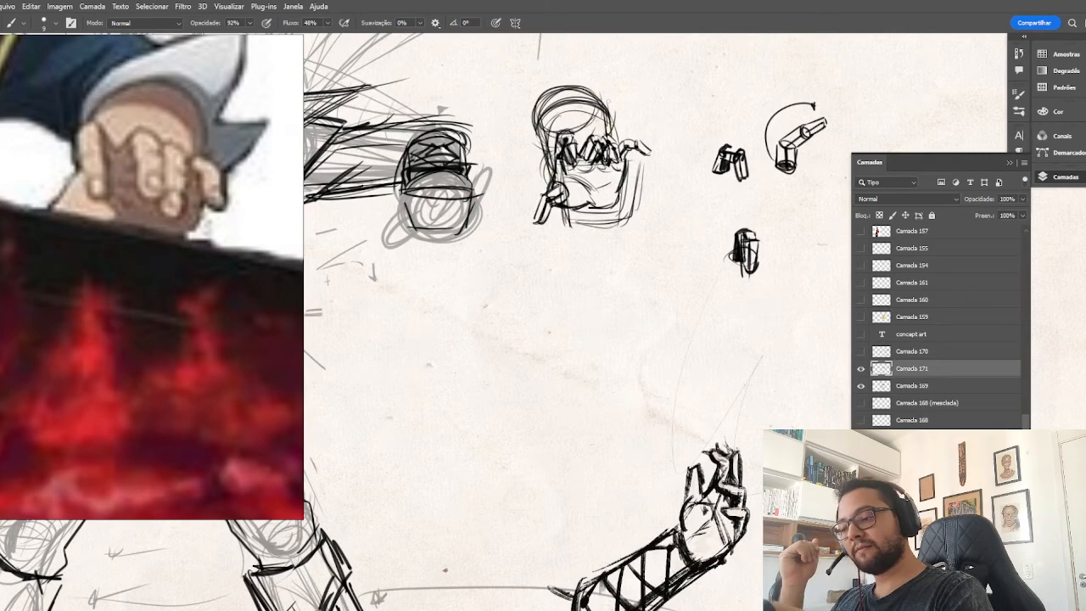
Firm up the palm's side contour and erase the surplus outer lines around the palm with a smaller eraser.
left_click_drag(628, 162, 613, 198)
key("e")
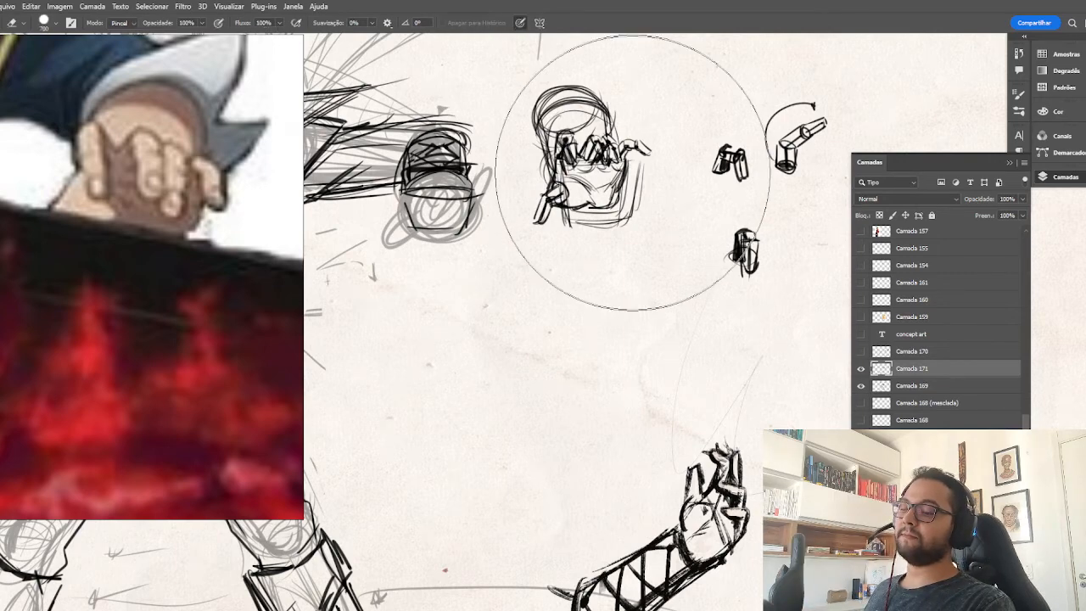
key("bracketleft")
key("bracketleft")
key("bracketleft")
key("bracketleft")
key("bracketleft")
key("bracketleft")
key("bracketleft")
key("bracketleft")
key("bracketleft")
key("bracketleft")
key("bracketleft")
key("bracketleft")
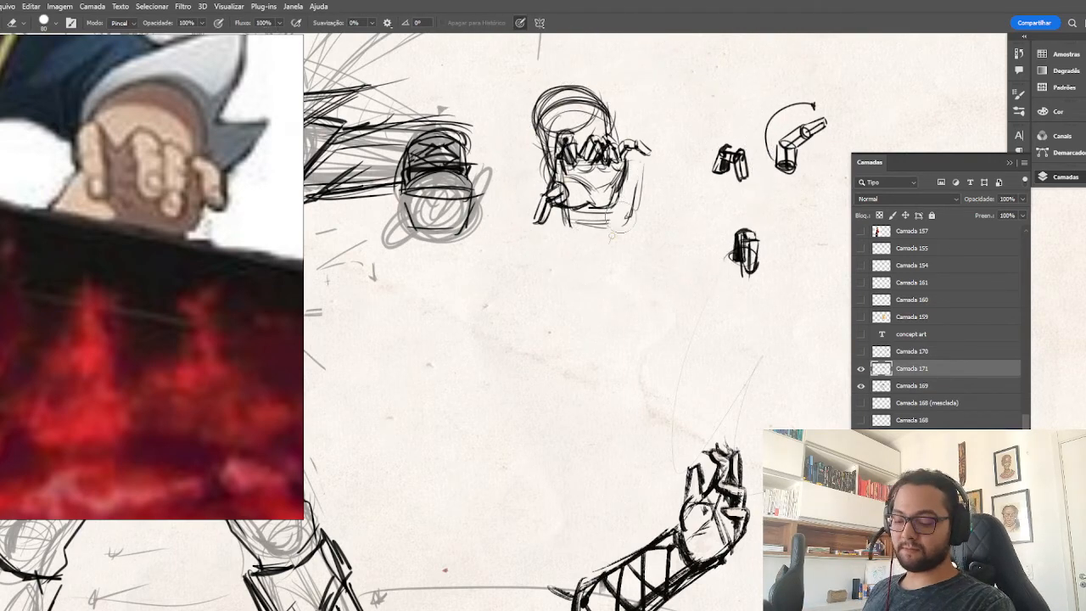
mouse_move(621, 239)
left_mouse_down()
mouse_move(640, 159)
mouse_move(594, 225)
mouse_move(564, 222)
mouse_move(621, 210)
mouse_move(586, 208)
left_mouse_up()
Redraw the palm's lower contour as a shorter, rounded shape beneath the fingers.
key("b")
key("r")
key("e")
key("b")
mouse_move(625, 172)
left_mouse_down()
mouse_move(601, 204)
mouse_move(568, 206)
mouse_move(593, 215)
mouse_move(589, 202)
mouse_move(532, 209)
mouse_move(557, 194)
mouse_move(551, 174)
mouse_move(522, 198)
mouse_move(563, 189)
mouse_move(549, 185)
left_mouse_up()
Rework the thumb of the hand study so it extends outward from the palm, and close the palm contour beside it.
key("e")
key("b")
key("r")
key("e")
key("b")
key("e")
key("ctrl+z")
key("b")
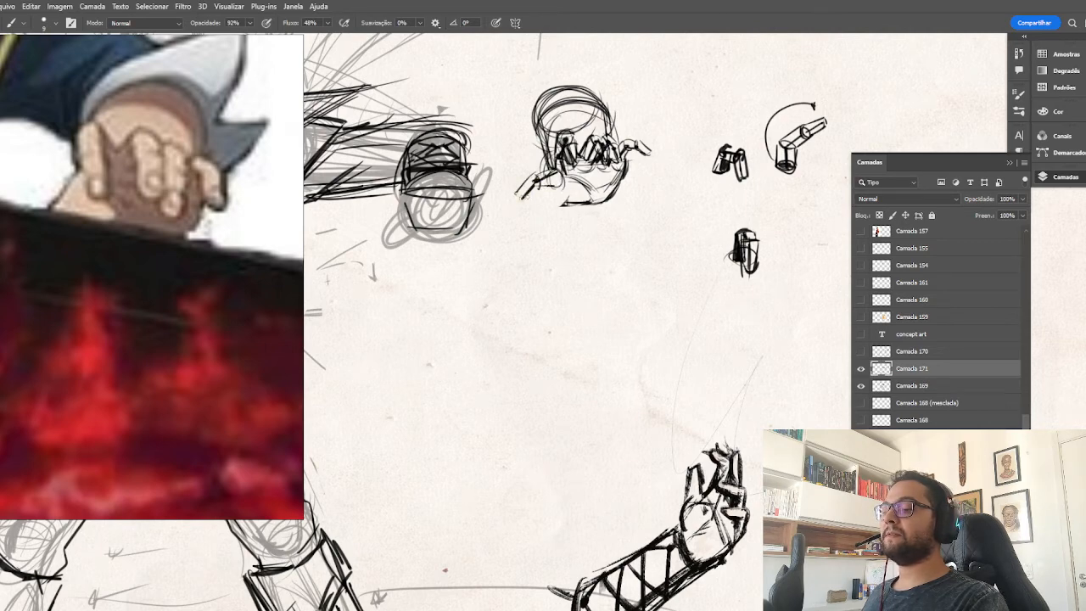
mouse_move(549, 183)
left_mouse_down()
mouse_move(567, 205)
mouse_move(514, 189)
left_mouse_up()
key("e")
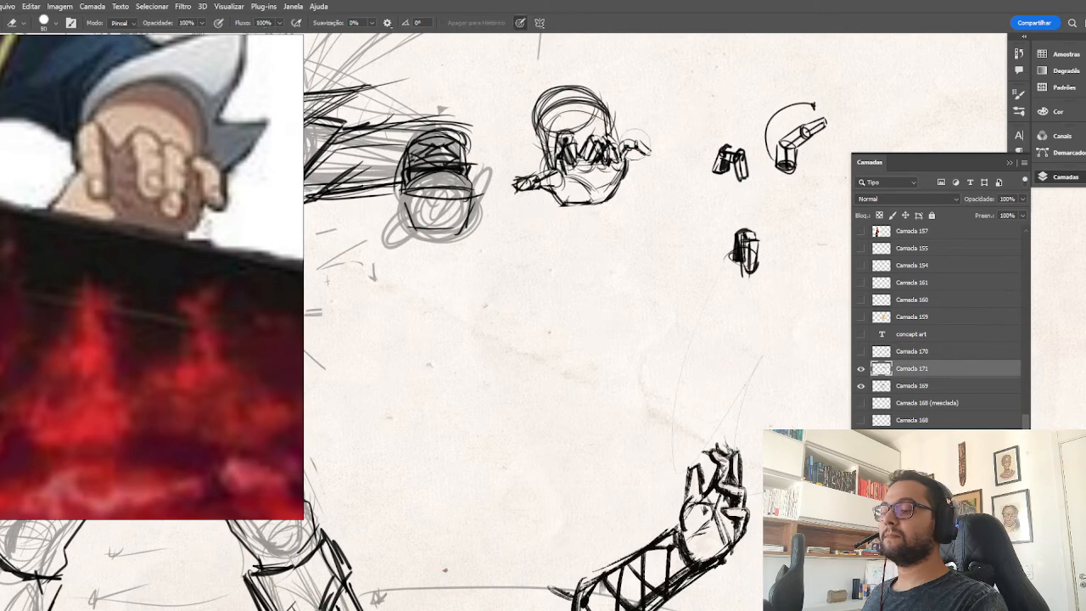
Sketch a small elongated box in perspective below the separate hand study.
key("b")
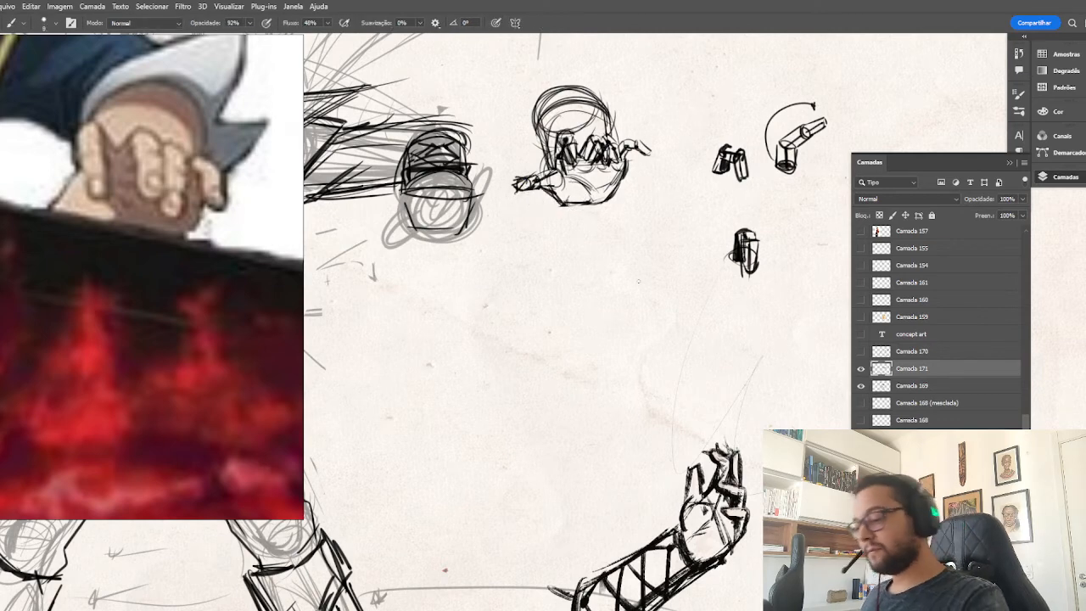
left_click_drag(523, 348, 594, 311)
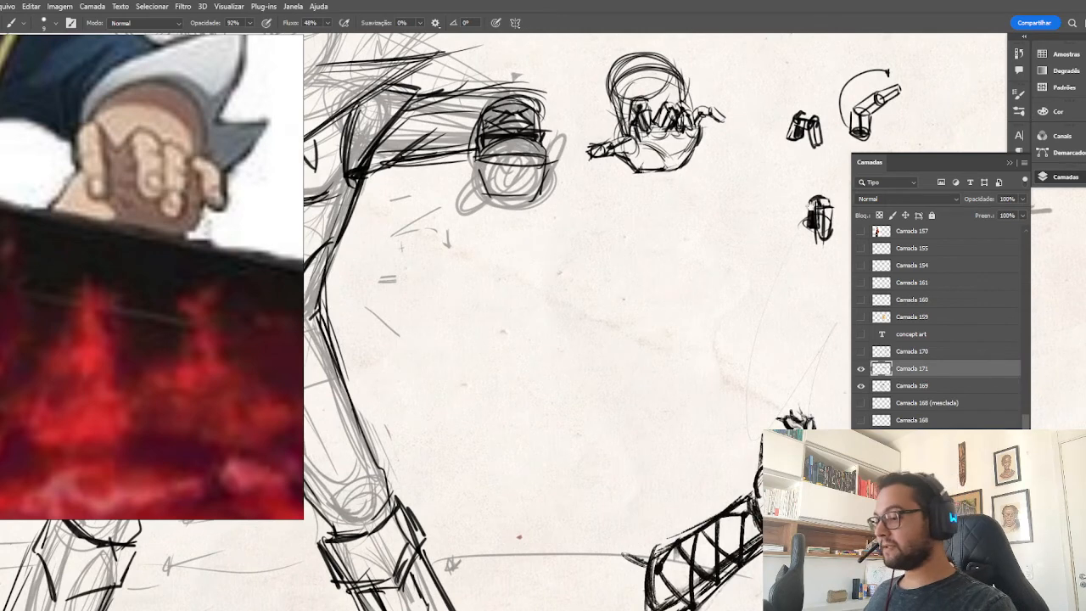
left_click_drag(657, 182, 663, 223)
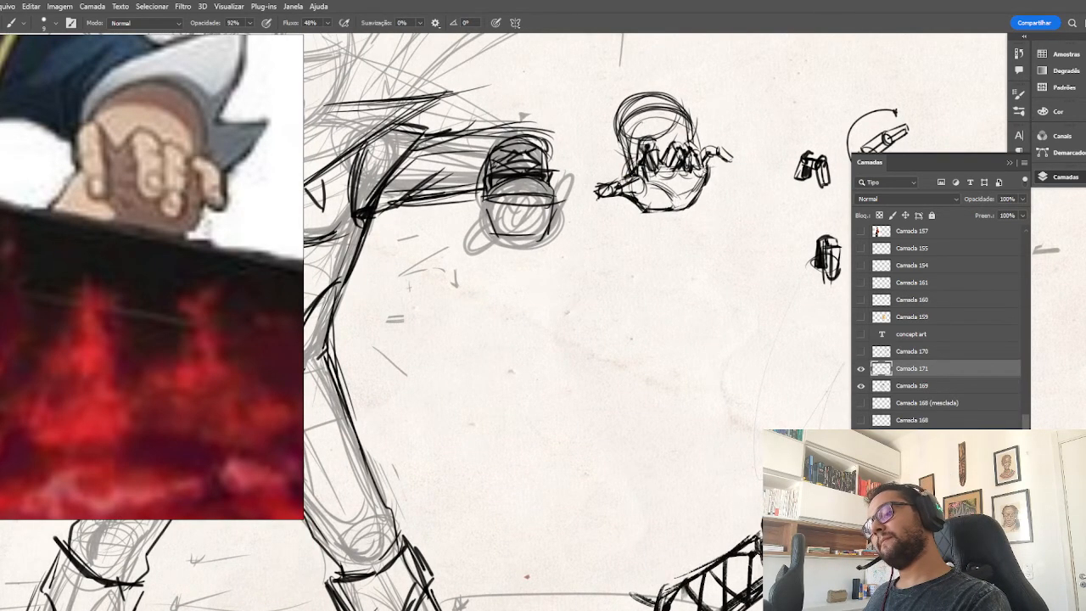
key("e")
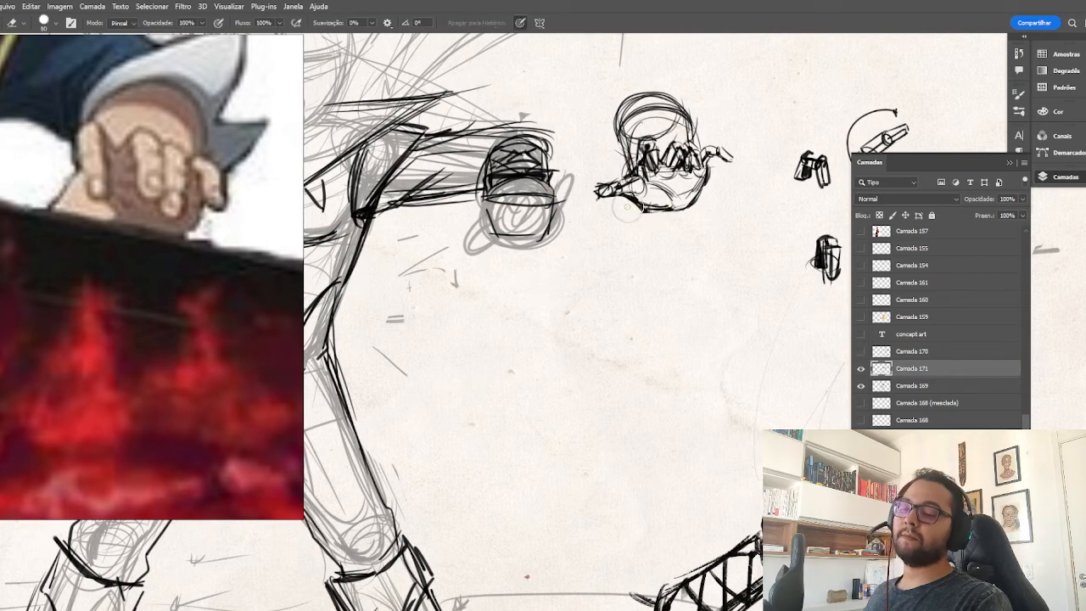
key("b")
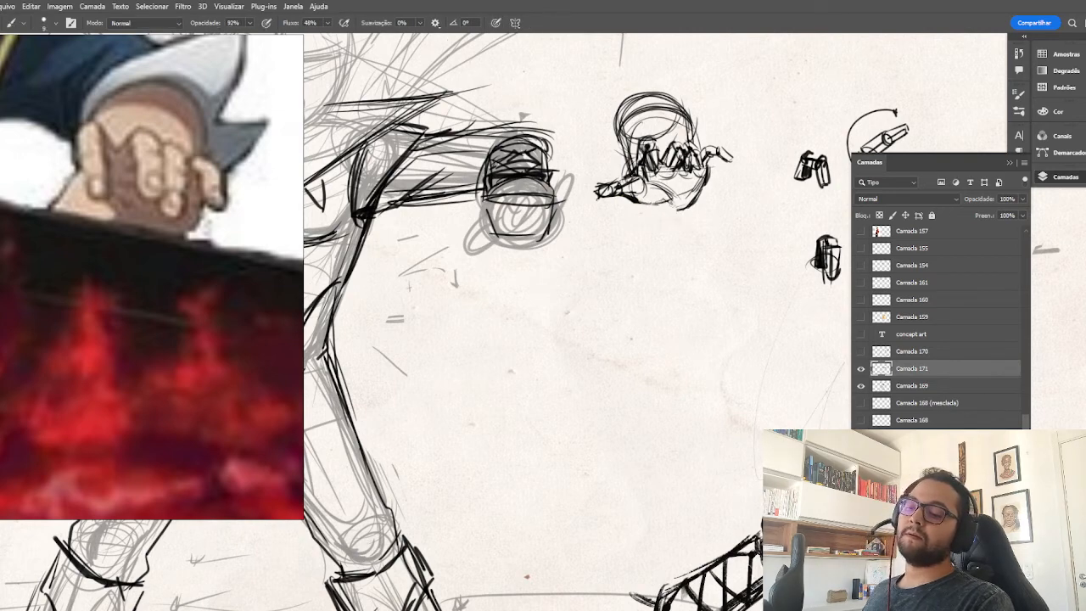
left_click_drag(738, 168, 685, 176)
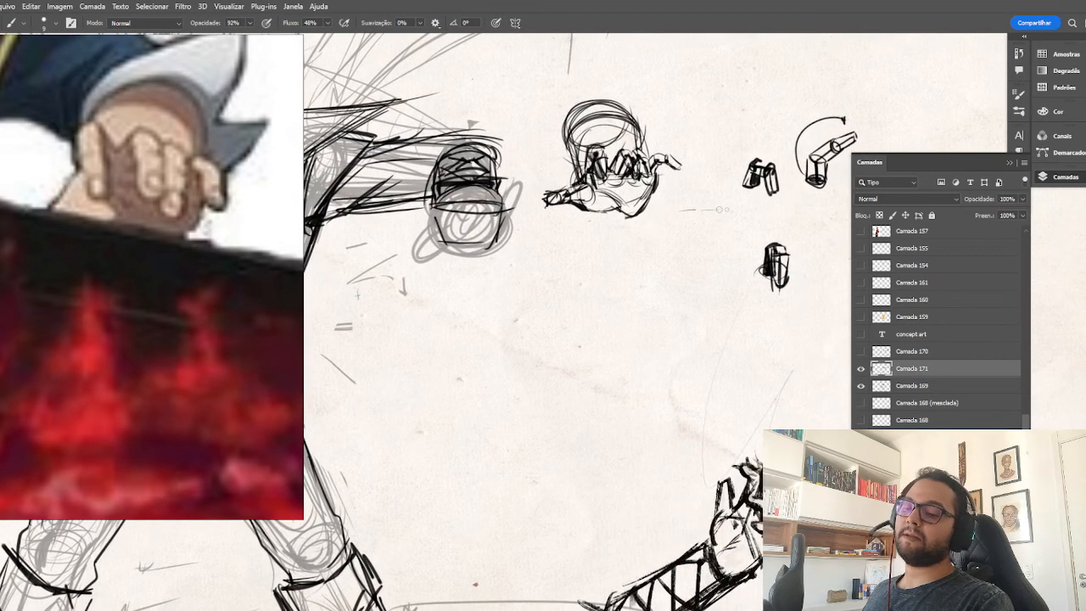
mouse_move(720, 209)
left_mouse_down()
mouse_move(648, 232)
mouse_move(655, 247)
mouse_move(670, 222)
mouse_move(694, 234)
mouse_move(666, 256)
left_mouse_up()
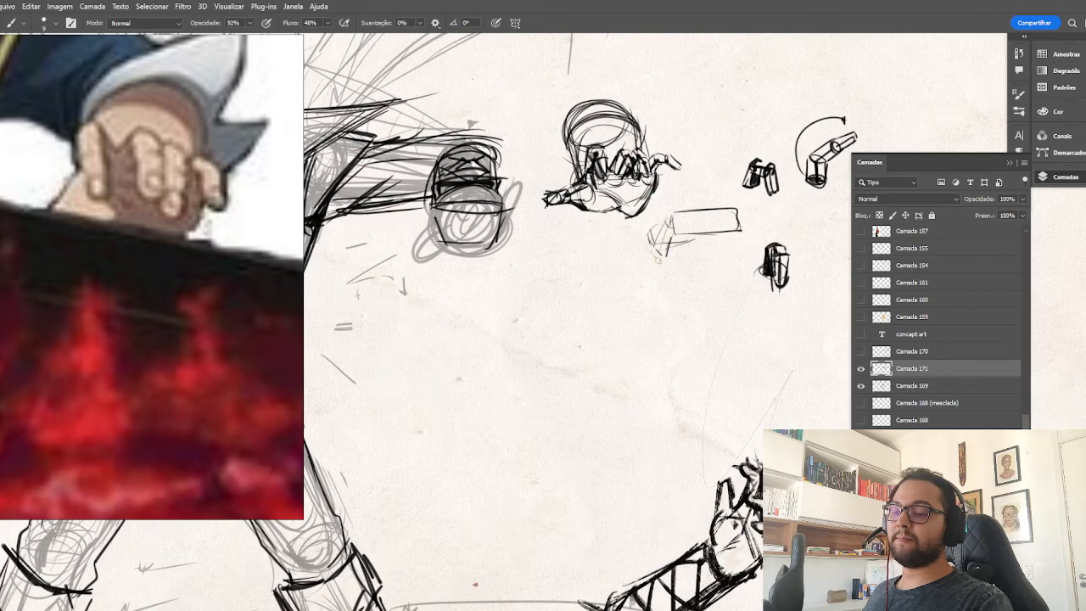
mouse_move(667, 219)
left_mouse_down()
mouse_move(655, 255)
mouse_move(725, 253)
mouse_move(665, 234)
left_mouse_up()
Draw the extended thumb, rounded palm contour and curled fingers onto the foreshortened hand of the character's outstretched arm.
mouse_move(689, 349)
left_mouse_down()
mouse_move(899, 366)
mouse_move(914, 378)
left_mouse_up()
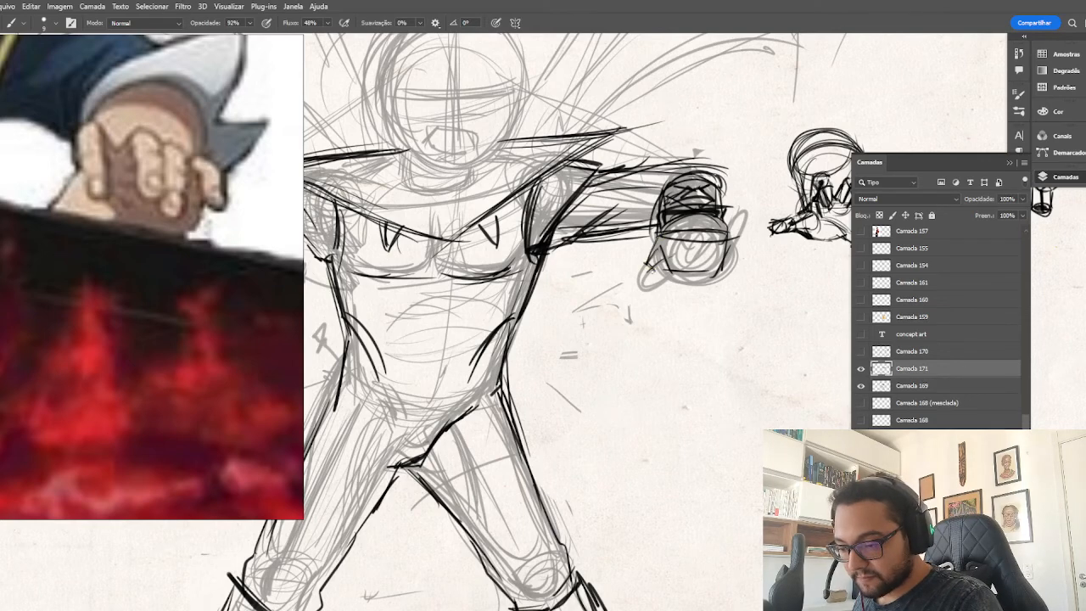
left_click_drag(655, 268, 638, 287)
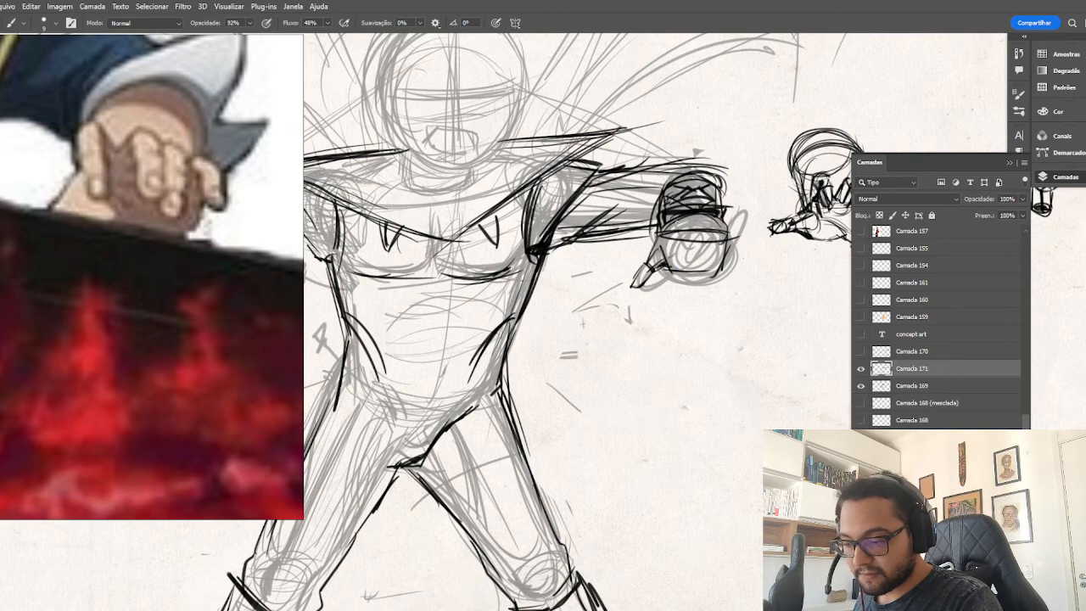
left_click_drag(671, 266, 722, 261)
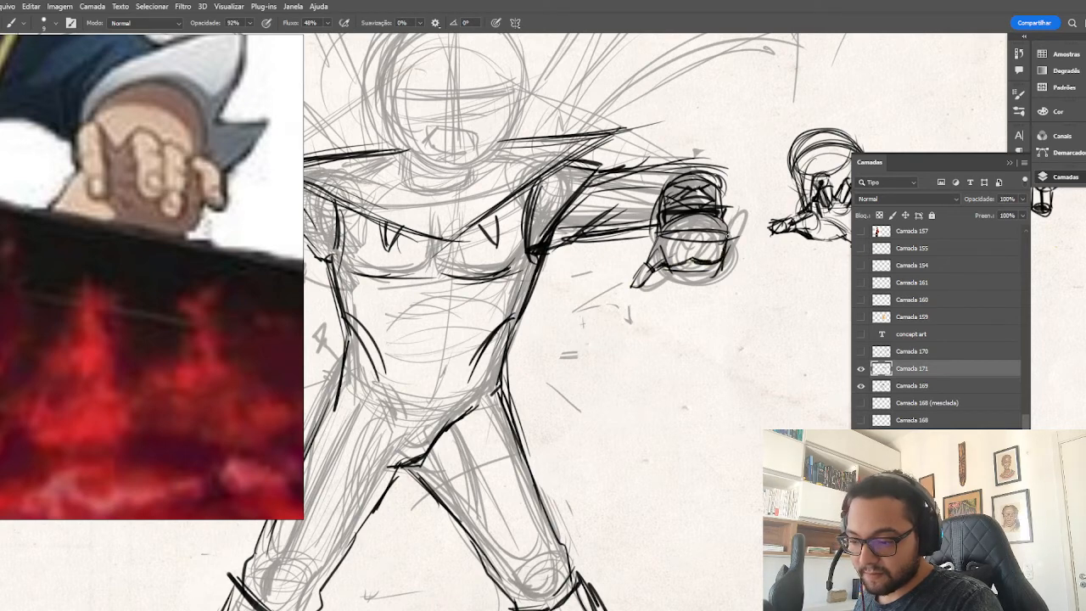
mouse_move(662, 219)
left_mouse_down()
mouse_move(738, 217)
mouse_move(733, 233)
mouse_move(689, 228)
mouse_move(713, 227)
mouse_move(692, 211)
mouse_move(716, 224)
mouse_move(665, 207)
mouse_move(652, 223)
left_mouse_up()
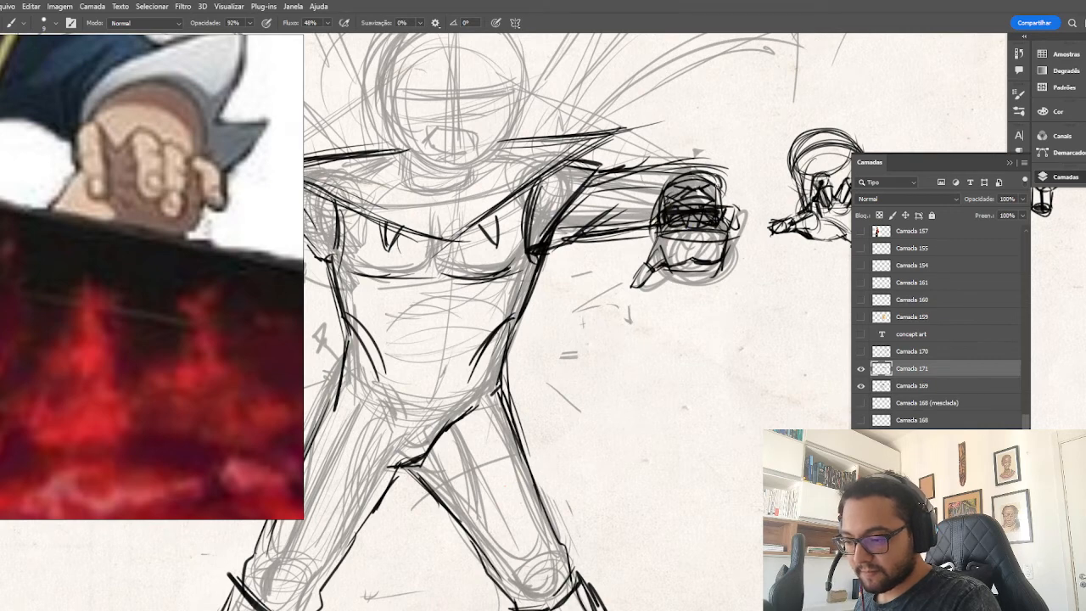
Shade the underside of the outstretched upper arm with bold diagonal hatching, using a larger brush.
left_click_drag(698, 302, 816, 270)
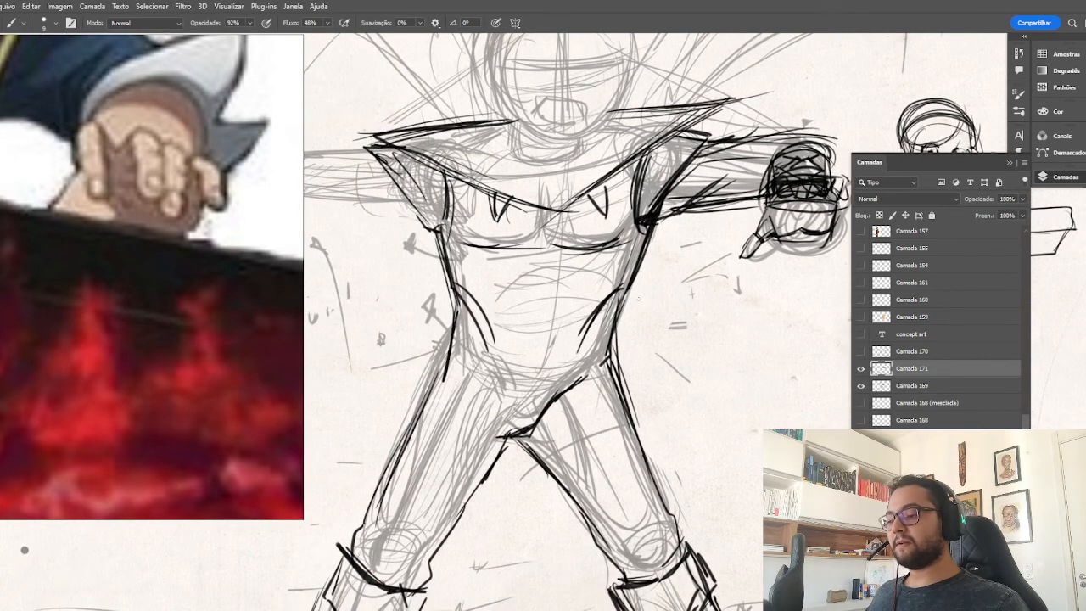
left_click_drag(631, 296, 690, 278)
left_click_drag(657, 232, 551, 302)
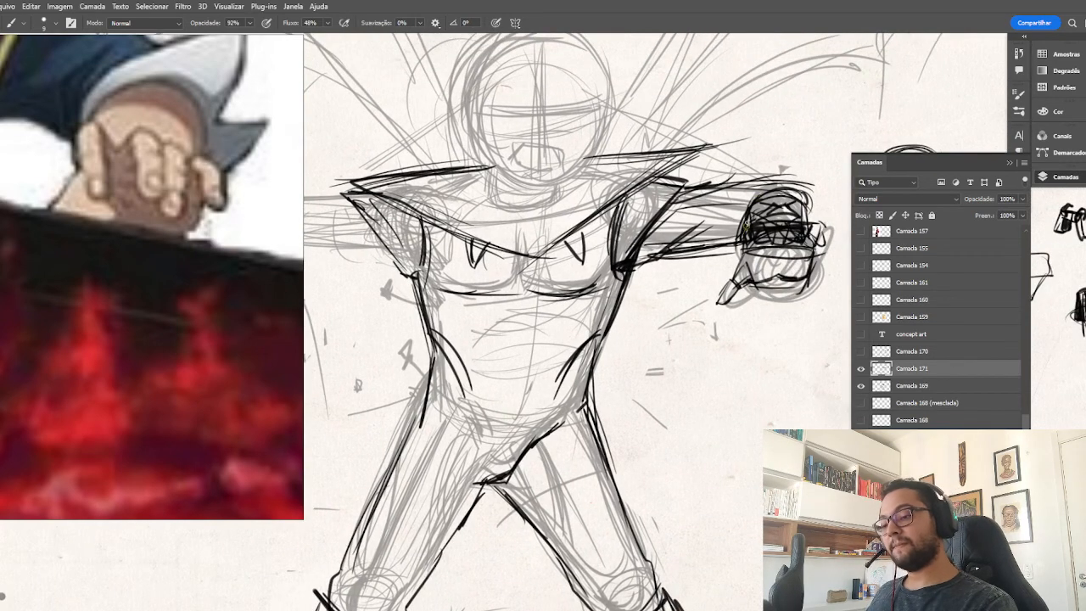
mouse_move(746, 219)
left_mouse_down()
mouse_move(727, 242)
mouse_move(752, 207)
mouse_move(710, 246)
mouse_move(743, 240)
mouse_move(657, 254)
left_mouse_up()
key("bracketright")
key("bracketright")
key("bracketright")
left_click_drag(706, 219, 663, 255)
left_click_drag(675, 206, 631, 264)
left_click_drag(690, 189, 673, 207)
left_click_drag(646, 243, 636, 265)
left_click_drag(658, 253, 637, 265)
Thicken the collar's V-shaped lower edge from the shoulder to the chest centre, and darken the opposite shoulder's outer edge.
mouse_move(687, 185)
left_mouse_down()
mouse_move(642, 254)
mouse_move(645, 242)
mouse_move(620, 212)
mouse_move(593, 222)
mouse_move(655, 176)
mouse_move(612, 218)
mouse_move(614, 260)
left_mouse_up()
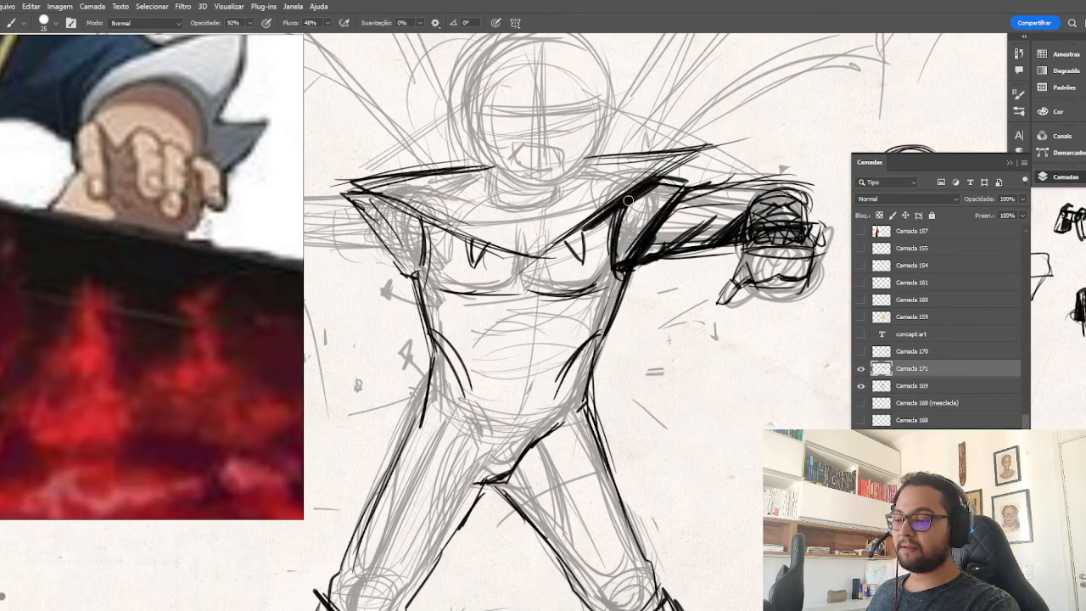
mouse_move(621, 209)
left_mouse_down()
mouse_move(612, 256)
mouse_move(538, 264)
mouse_move(548, 267)
left_mouse_up()
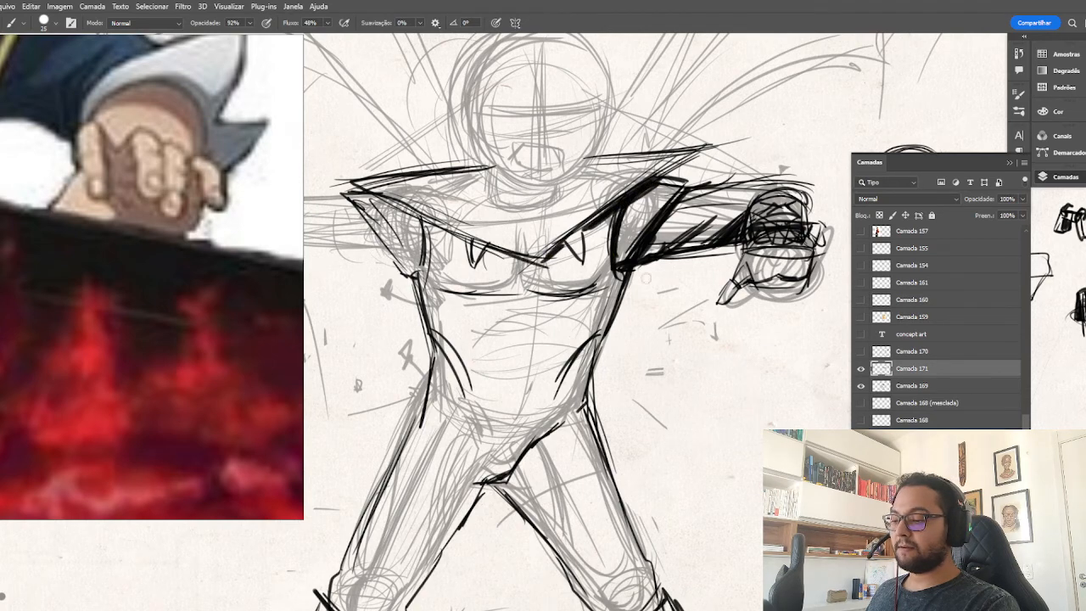
left_click_drag(696, 325, 655, 348)
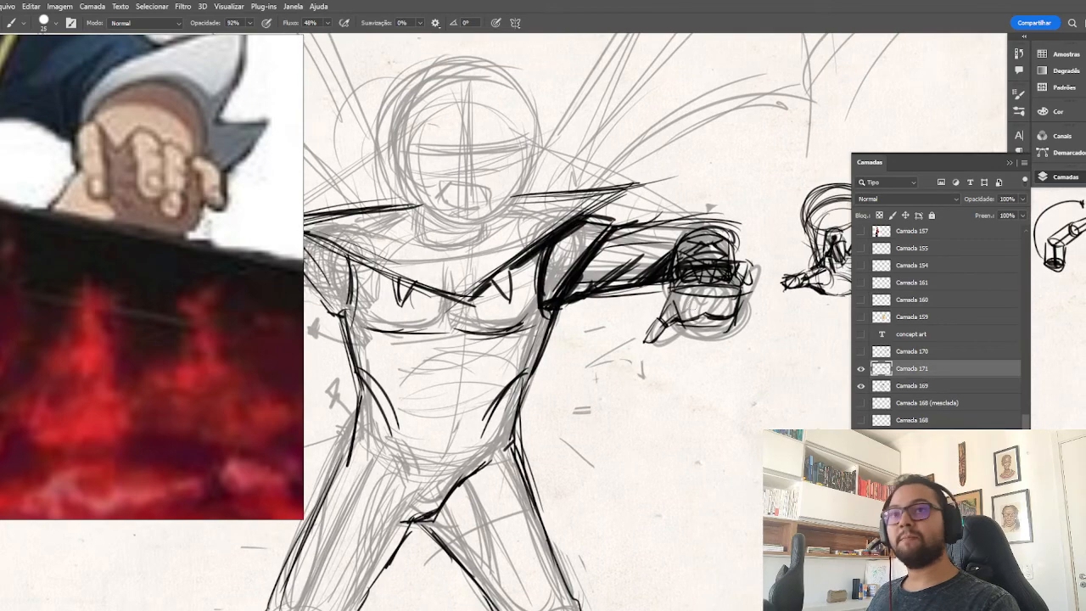
key("ctrl+minus")
left_click_drag(579, 387, 734, 308)
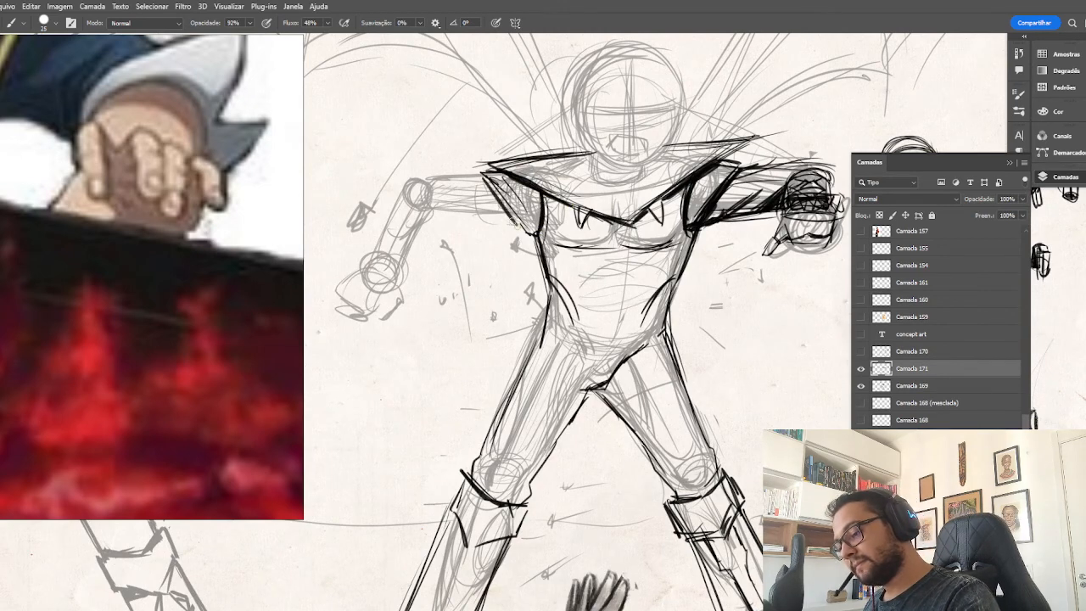
left_click_drag(484, 174, 513, 220)
Consult the sword-wielding reference and ink the upper arm contours from the opposite shoulder to the elbow.
mouse_move(556, 310)
left_mouse_down()
mouse_move(654, 291)
mouse_move(641, 287)
left_mouse_up()
scroll(158, 188, "down", 6)
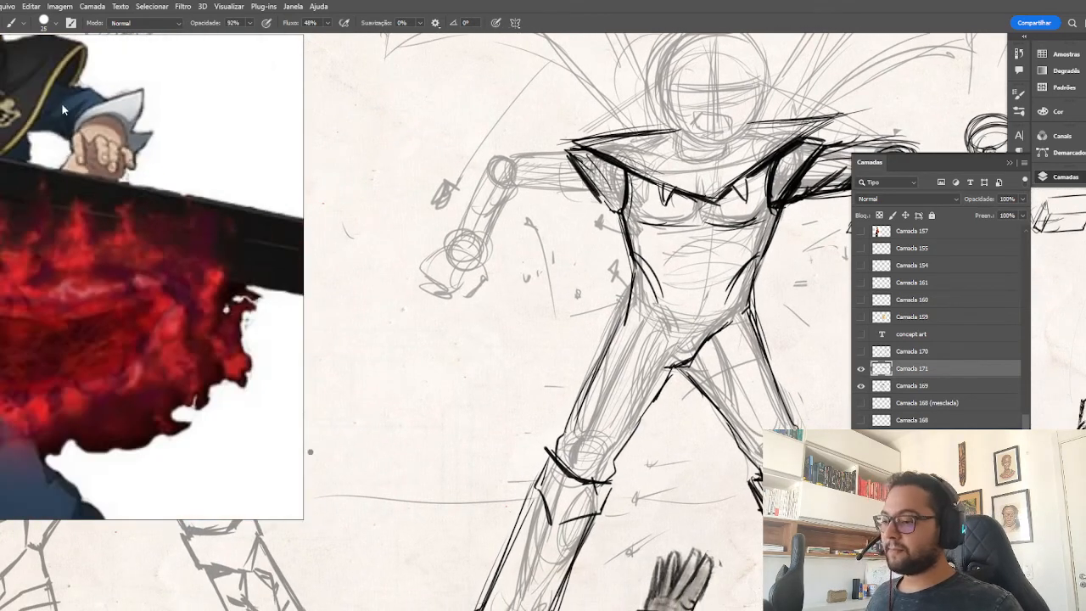
scroll(199, 213, "up", 5)
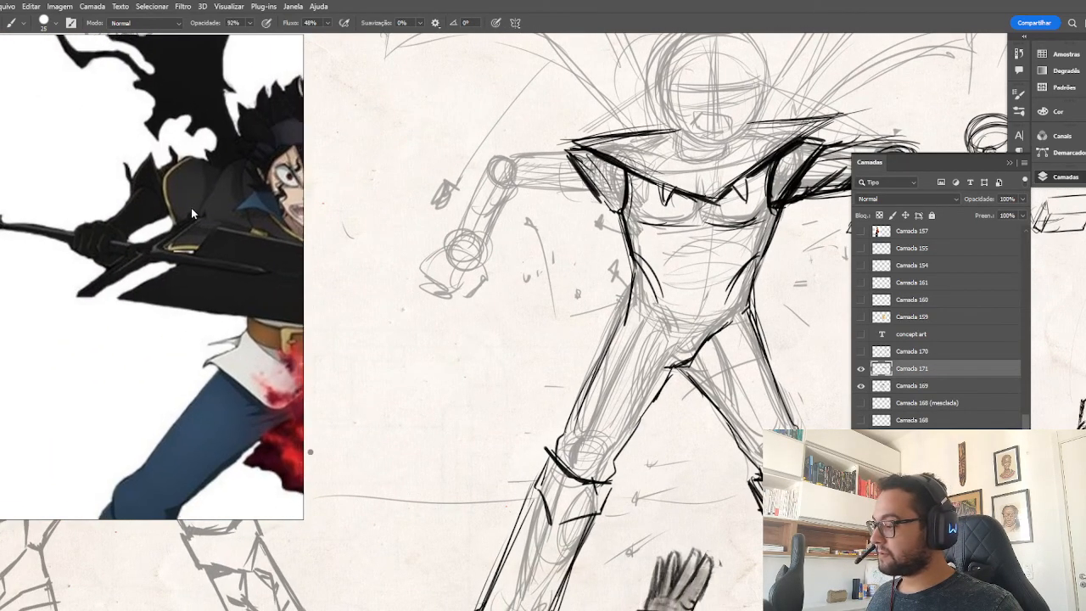
mouse_move(503, 159)
left_mouse_down()
mouse_move(497, 184)
mouse_move(572, 154)
left_mouse_up()
left_click_drag(534, 178, 596, 191)
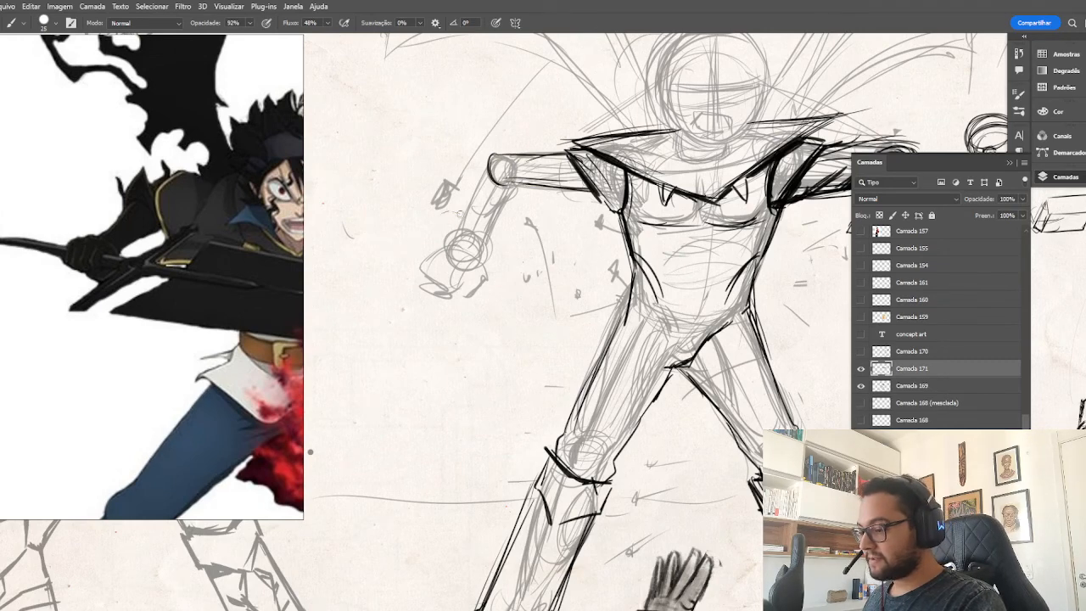
Draw that arm's forearm in a more raised position, ending in a round wrist joint and a clenched fist.
mouse_move(509, 168)
left_mouse_down()
mouse_move(439, 211)
mouse_move(453, 225)
mouse_move(436, 218)
mouse_move(466, 196)
mouse_move(509, 190)
mouse_move(467, 212)
mouse_move(488, 163)
left_mouse_up()
mouse_move(443, 198)
left_mouse_down()
mouse_move(491, 155)
mouse_move(488, 199)
mouse_move(458, 227)
mouse_move(419, 237)
mouse_move(454, 237)
mouse_move(445, 236)
mouse_move(462, 250)
left_mouse_up()
left_click_drag(440, 248, 458, 250)
mouse_move(441, 212)
left_mouse_down()
mouse_move(443, 246)
mouse_move(436, 204)
left_mouse_up()
mouse_move(438, 210)
left_mouse_down()
mouse_move(467, 212)
mouse_move(414, 204)
mouse_move(410, 241)
mouse_move(442, 248)
mouse_move(451, 234)
left_mouse_up()
key("e")
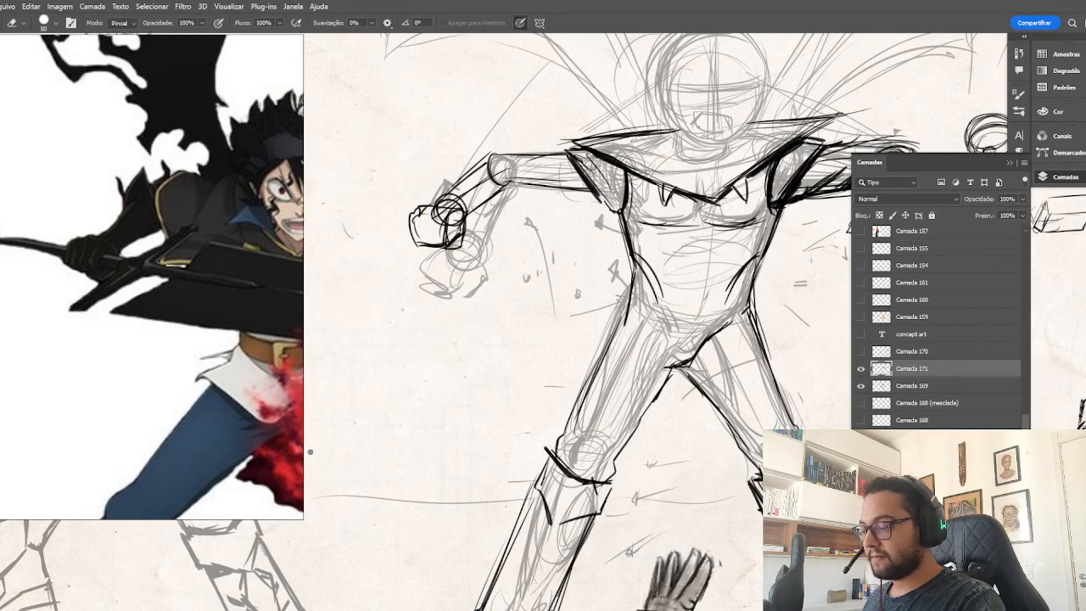
key("b")
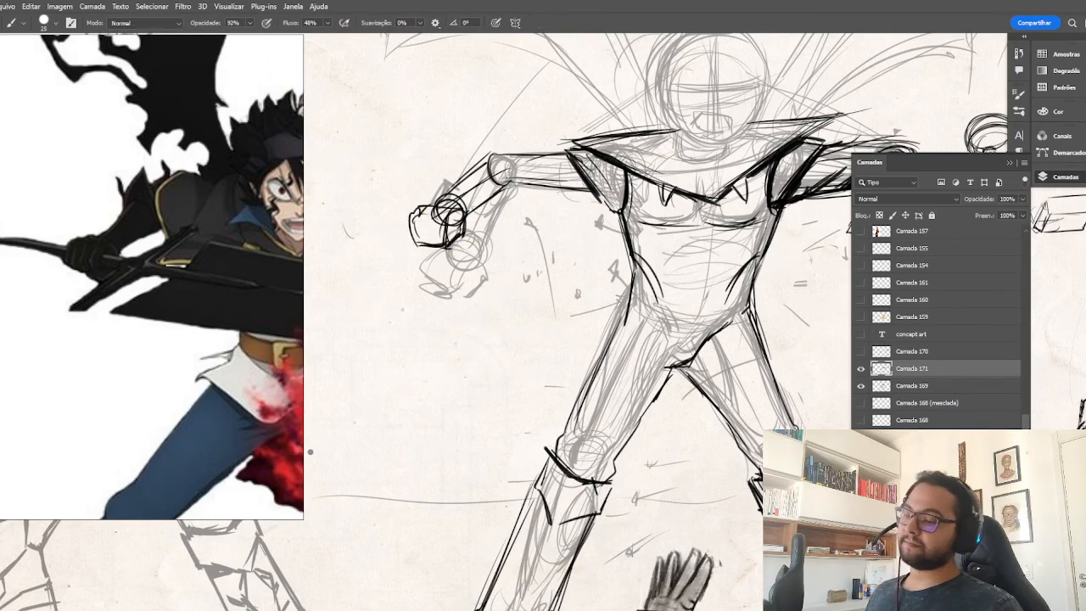
Refine the raised arm with elbow and wrist contours, an upper-arm muscle oval and reinforced forearm lines.
left_click_drag(492, 156, 505, 181)
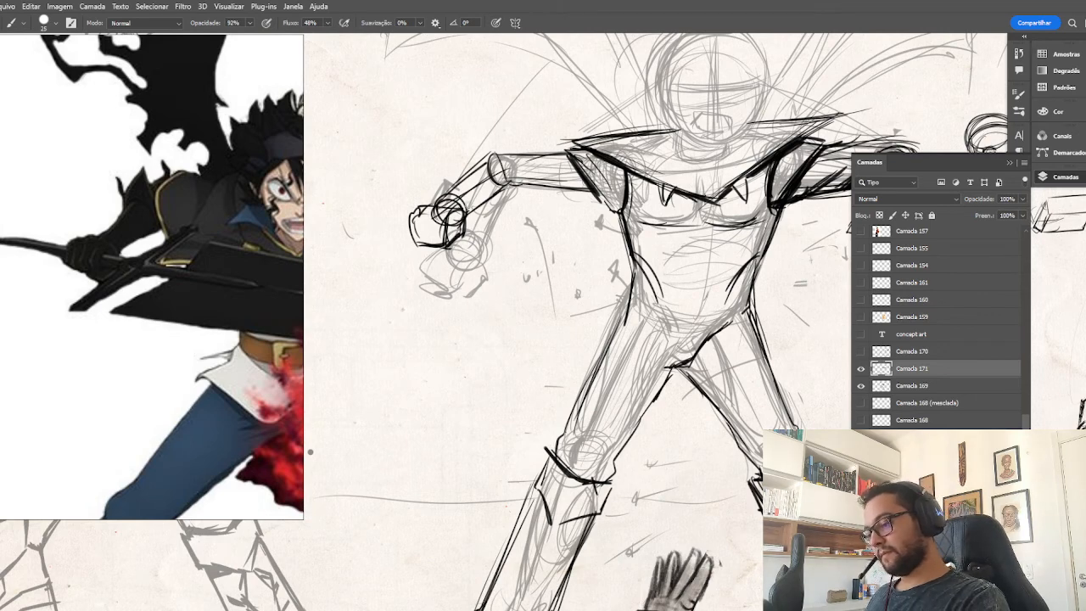
left_click_drag(430, 204, 465, 207)
mouse_move(488, 164)
left_mouse_down()
mouse_move(499, 193)
mouse_move(482, 205)
mouse_move(429, 201)
left_mouse_up()
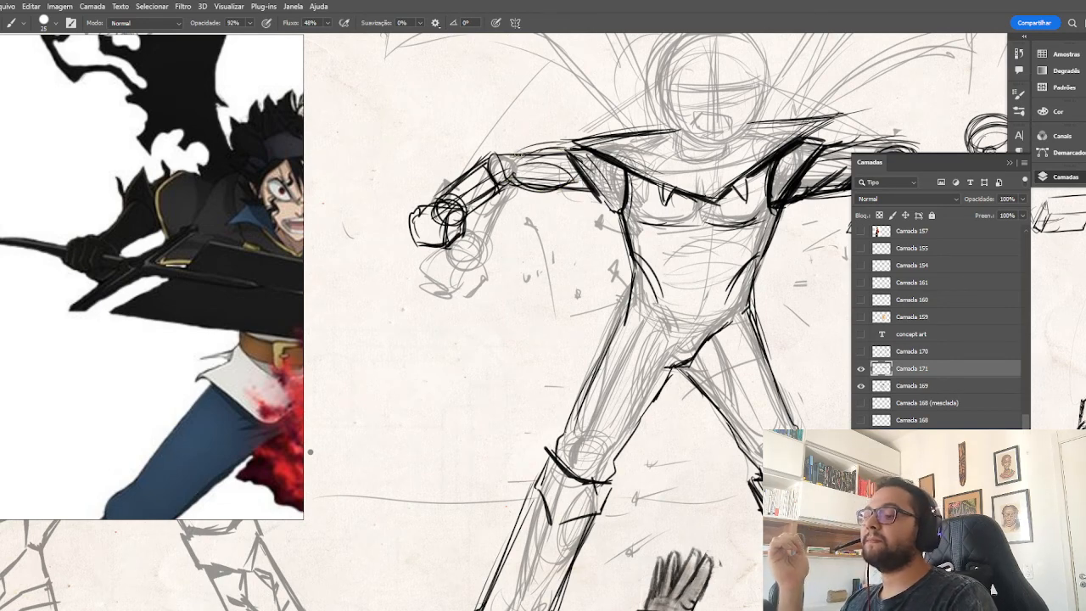
Add upward arrows above and below the elbow and a curved arrow from the shoulder to mark the arm's movement.
left_click_drag(512, 211, 513, 231)
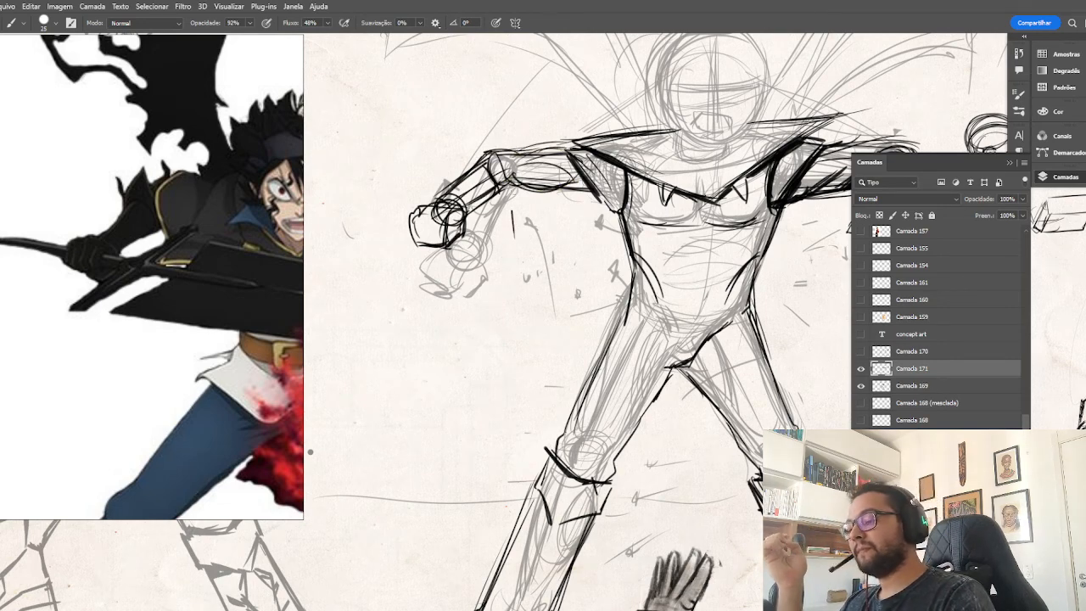
left_click_drag(504, 138, 504, 110)
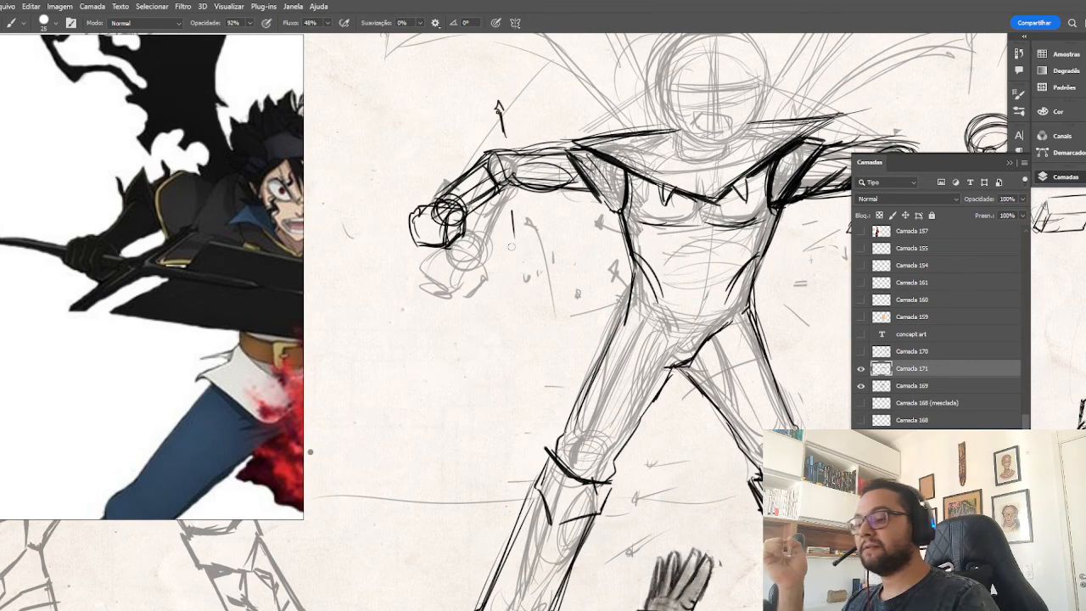
mouse_move(510, 212)
left_mouse_down()
mouse_move(519, 271)
mouse_move(512, 206)
left_mouse_up()
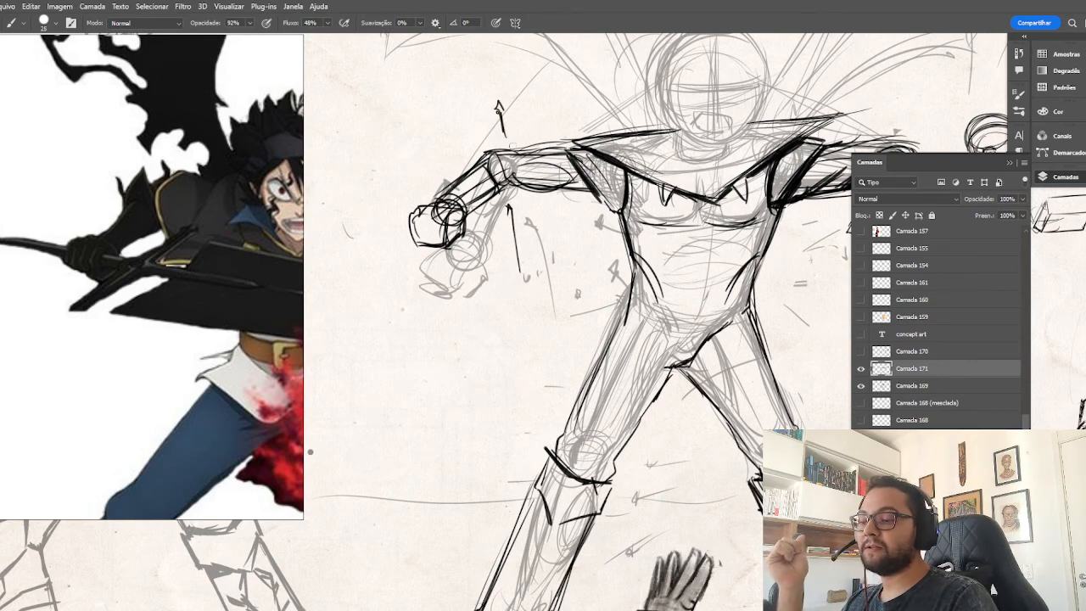
mouse_move(580, 120)
left_mouse_down()
mouse_move(477, 158)
mouse_move(564, 174)
left_mouse_up()
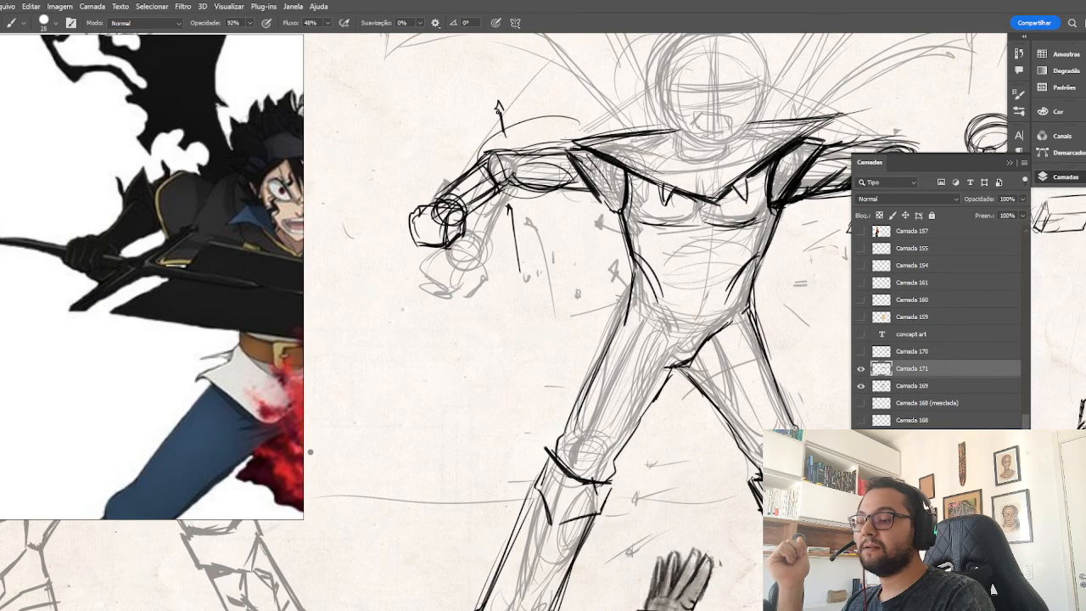
key("ctrl+z")
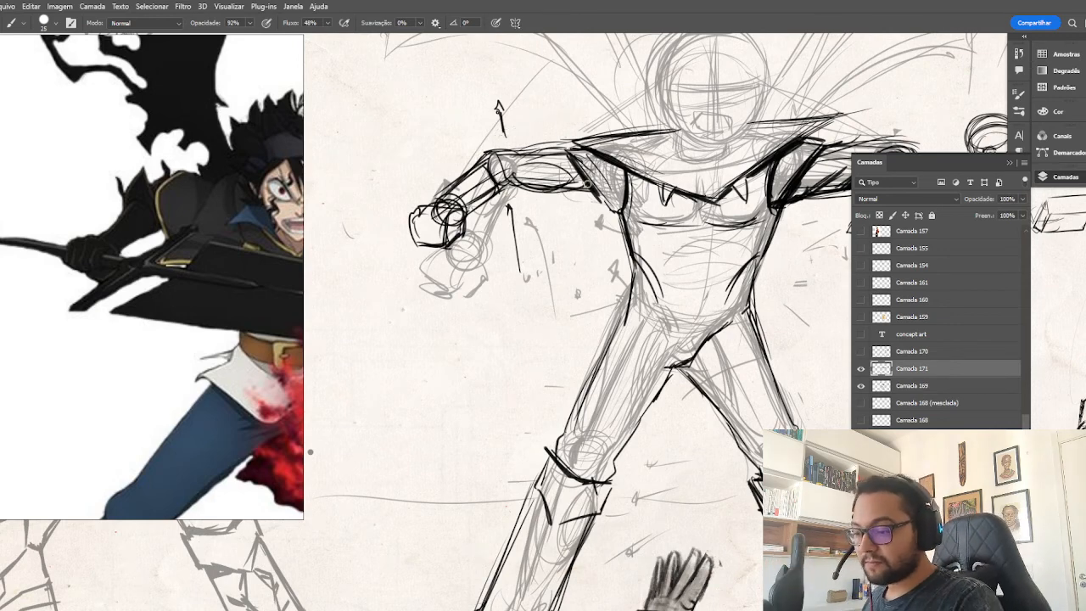
mouse_move(635, 187)
left_mouse_down()
mouse_move(591, 228)
mouse_move(650, 204)
mouse_move(565, 217)
left_mouse_up()
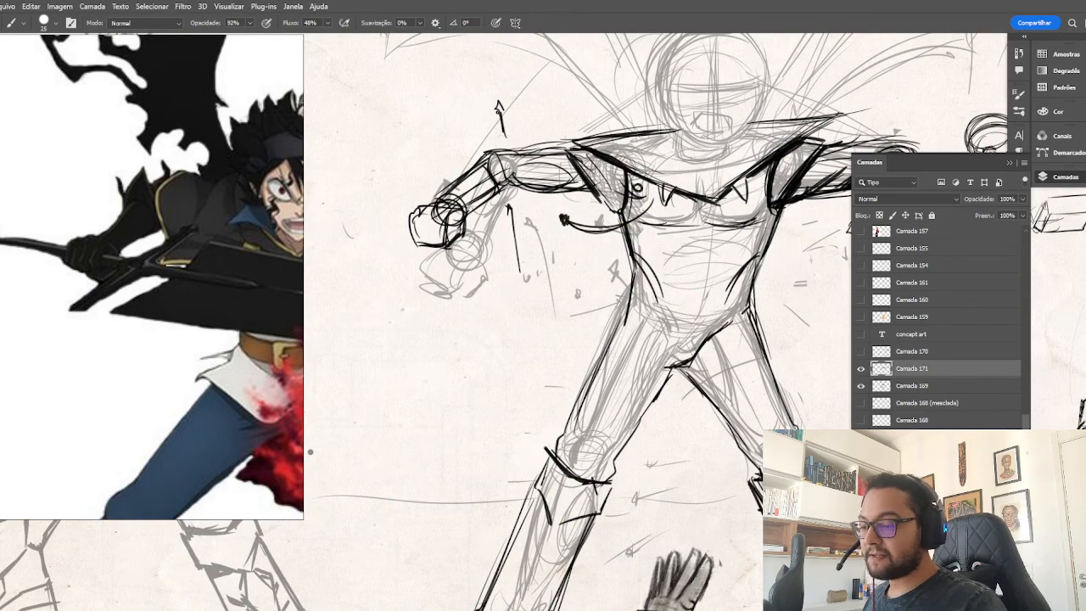
Mark the grip opening in the raised arm's fist and draw the sword's long diagonal crossguard with parallel lines beside it.
left_click_drag(597, 312, 617, 418)
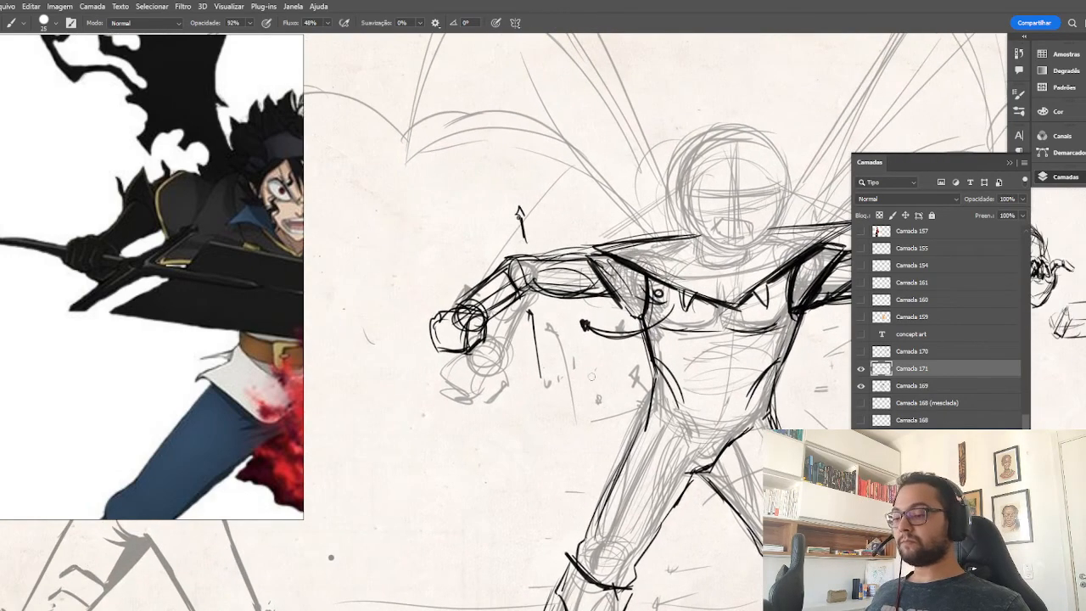
left_click_drag(604, 356, 584, 326)
mouse_move(446, 294)
left_mouse_down()
mouse_move(457, 309)
mouse_move(407, 309)
left_mouse_up()
left_click_drag(413, 296, 409, 311)
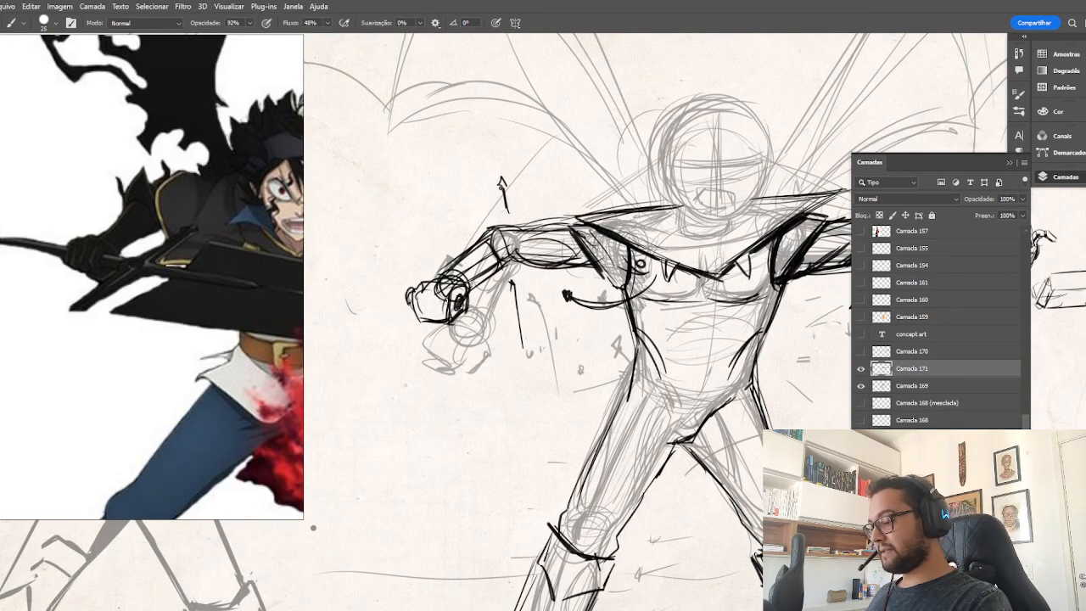
left_click_drag(519, 269, 426, 392)
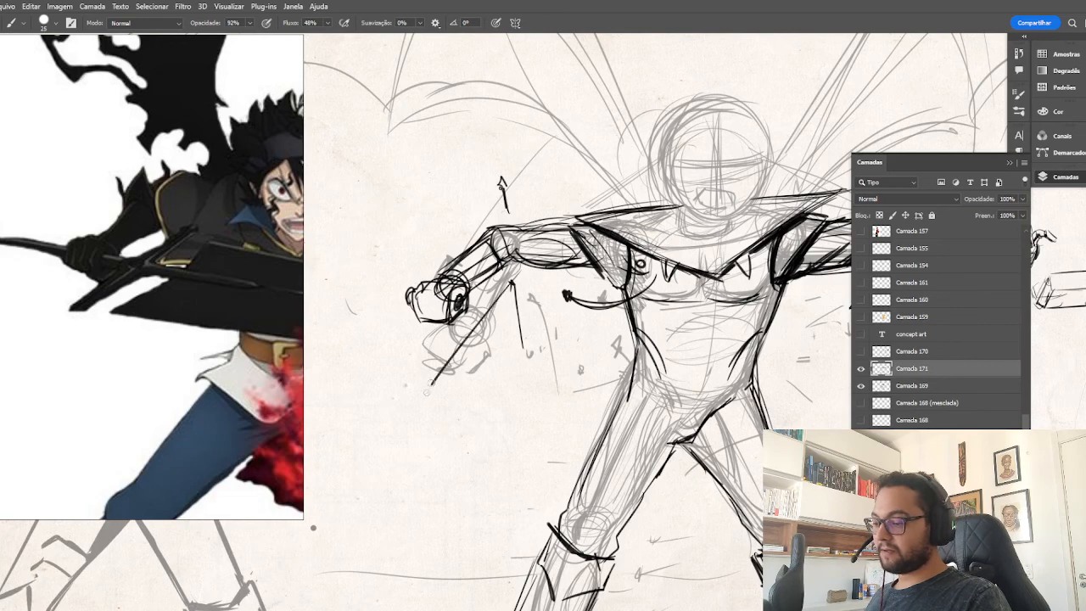
mouse_move(519, 278)
left_mouse_down()
mouse_move(437, 391)
mouse_move(450, 389)
left_mouse_up()
mouse_move(516, 294)
left_mouse_down()
mouse_move(506, 309)
mouse_move(522, 302)
left_mouse_up()
left_click_drag(515, 312, 448, 397)
left_click_drag(516, 295, 450, 387)
Connect the crossguard to the fist with a short grip, shape its ends, and extend the handle to a hooked pommel.
mouse_move(492, 307)
left_mouse_down()
mouse_move(475, 345)
mouse_move(461, 314)
left_mouse_up()
mouse_move(494, 300)
left_mouse_down()
mouse_move(453, 319)
mouse_move(470, 317)
left_mouse_up()
left_click_drag(533, 270, 443, 395)
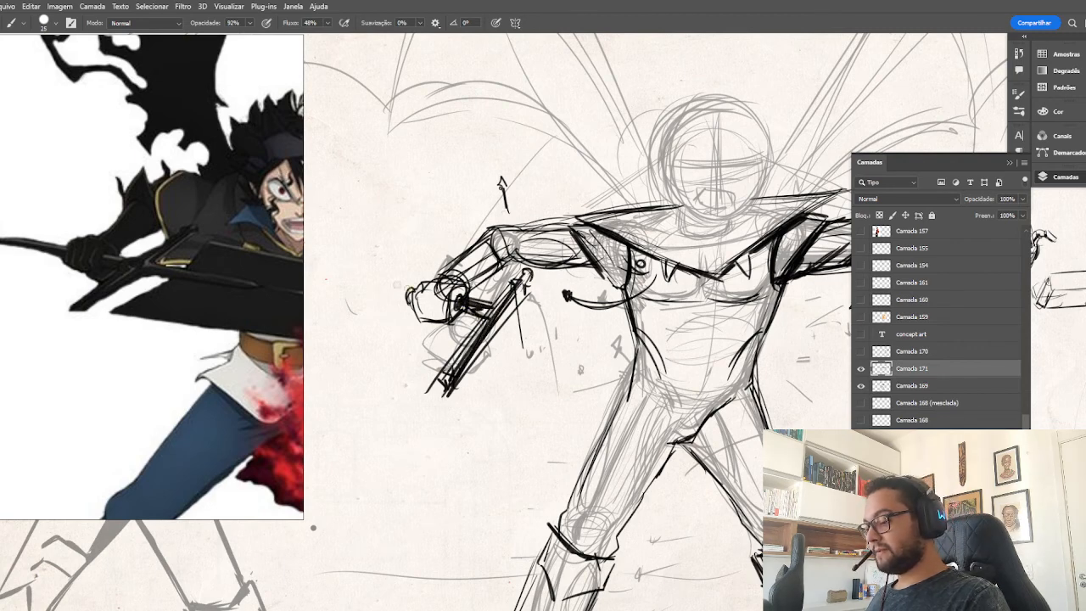
left_click_drag(412, 292, 359, 268)
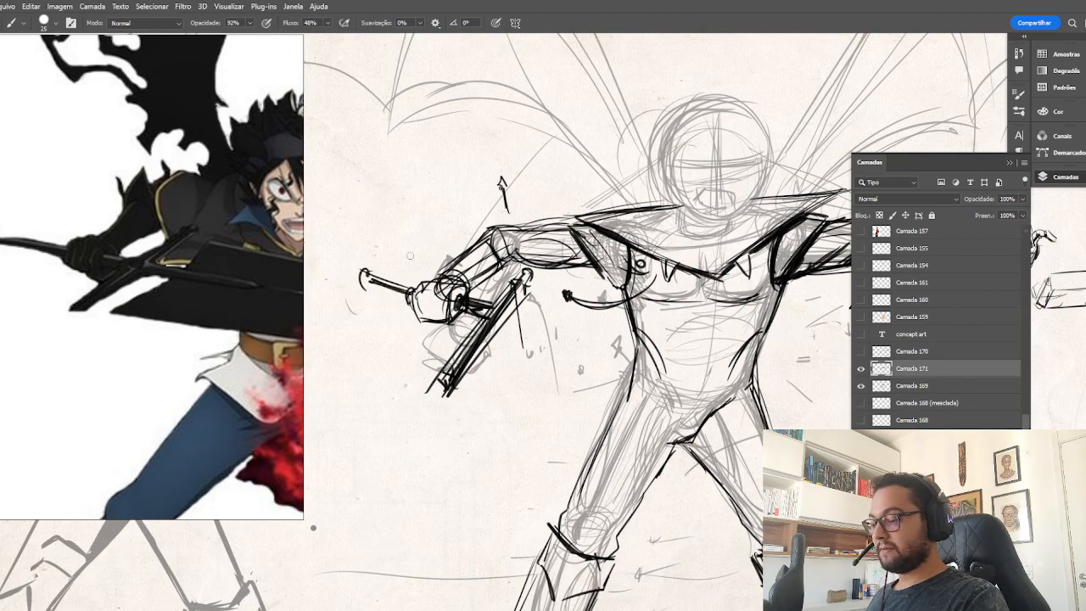
Sketch the sword's broad blade from the crossguard toward the character's waist, with long outer edges and an angled tip.
key("ctrl+minus")
key("ctrl+minus")
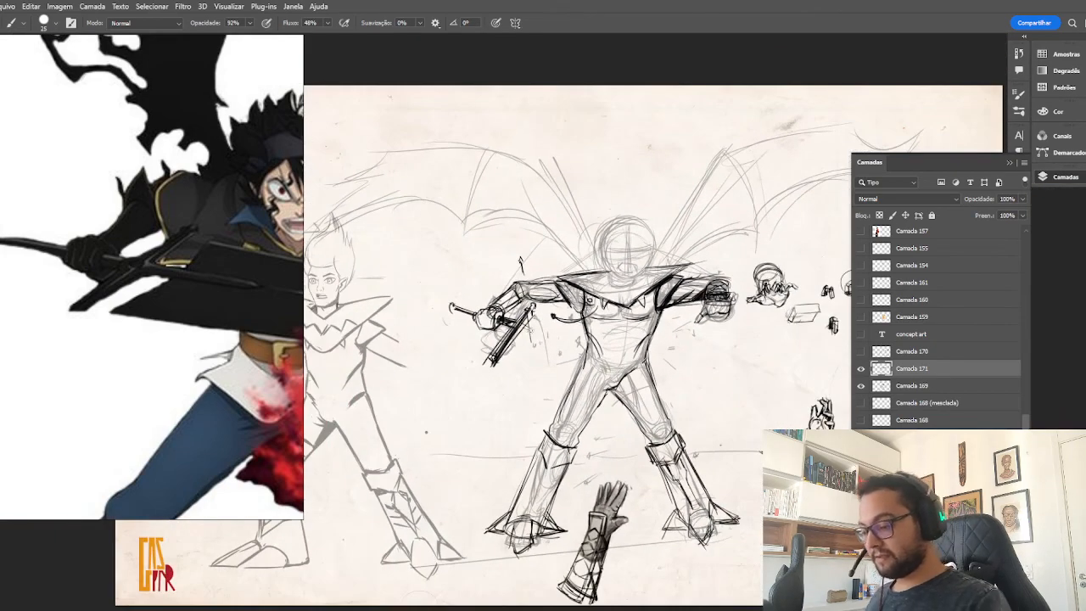
left_click_drag(534, 317, 511, 358)
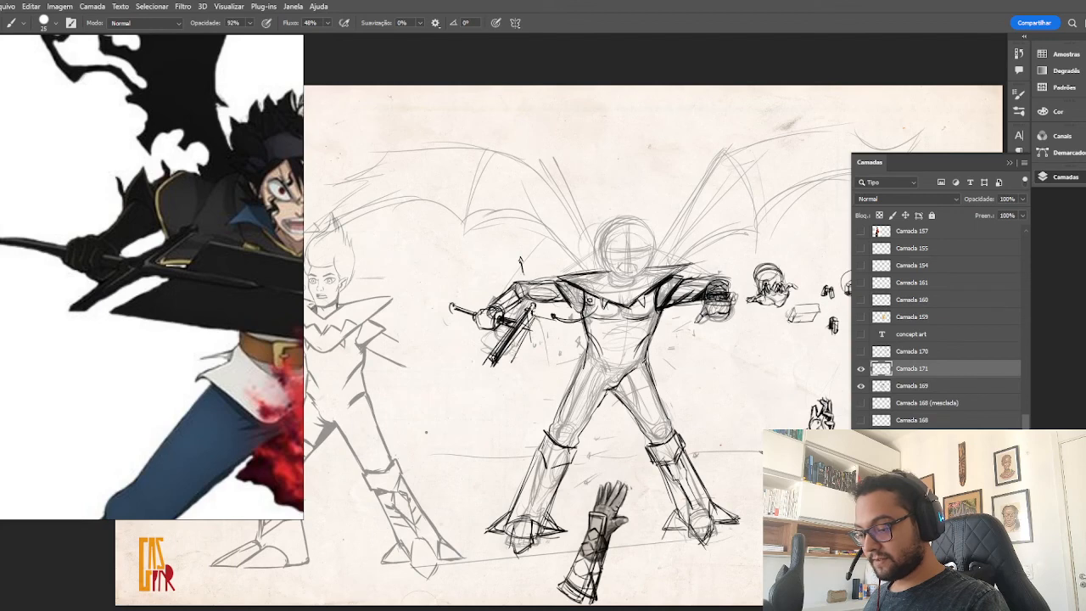
left_click_drag(572, 328, 552, 373)
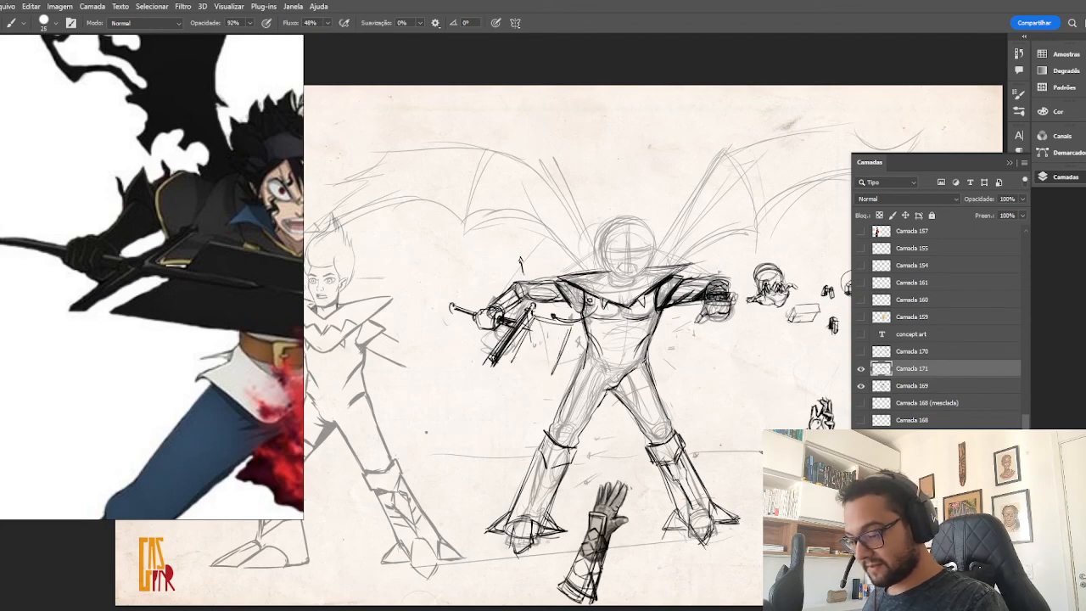
left_click_drag(569, 329, 579, 366)
left_click_drag(571, 329, 577, 366)
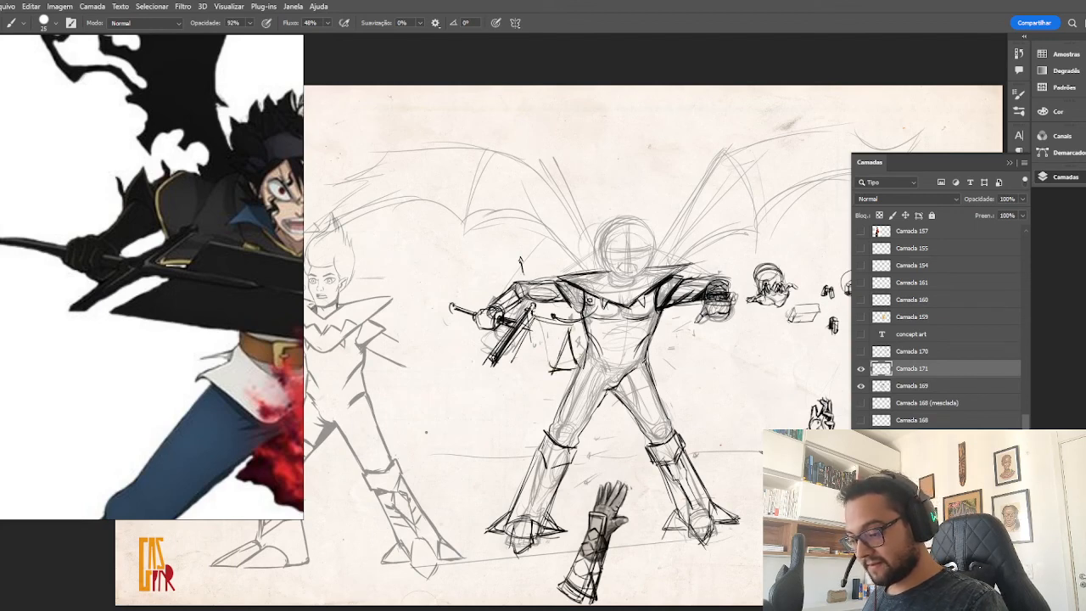
mouse_move(533, 318)
left_mouse_down()
mouse_move(569, 327)
mouse_move(507, 361)
mouse_move(577, 368)
left_mouse_up()
left_click_drag(575, 350, 582, 372)
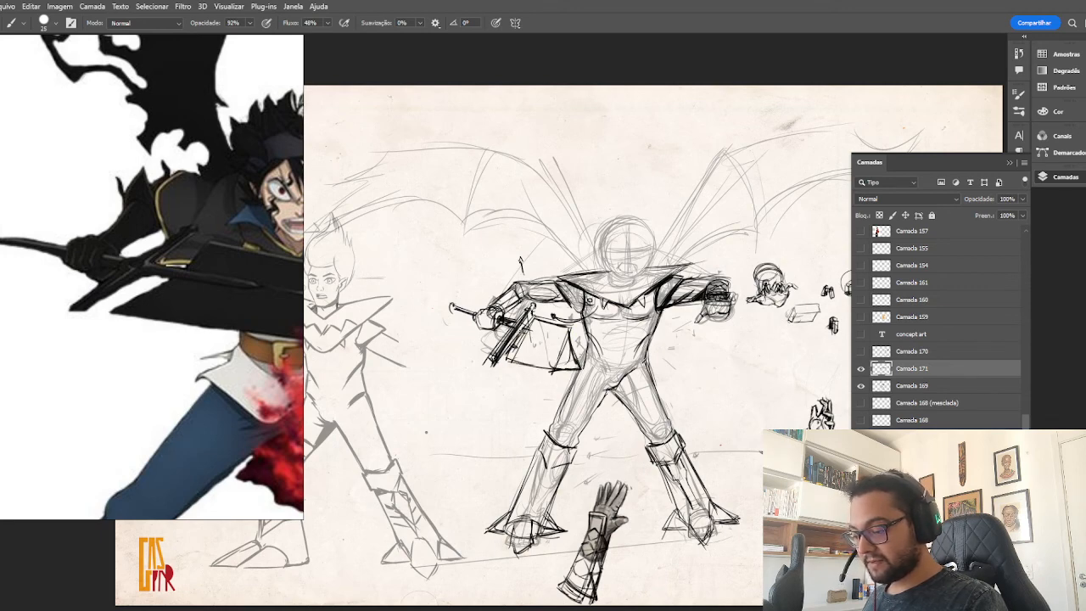
Rework the crossguard's diagonal lines and erase their lower end so the crossguard is shorter and meets the blade.
mouse_move(533, 314)
left_mouse_down()
mouse_move(511, 358)
mouse_move(558, 371)
mouse_move(497, 350)
mouse_move(490, 363)
left_mouse_up()
key("e")
key("v")
left_click_drag(634, 231, 626, 230)
key("ctrl+z")
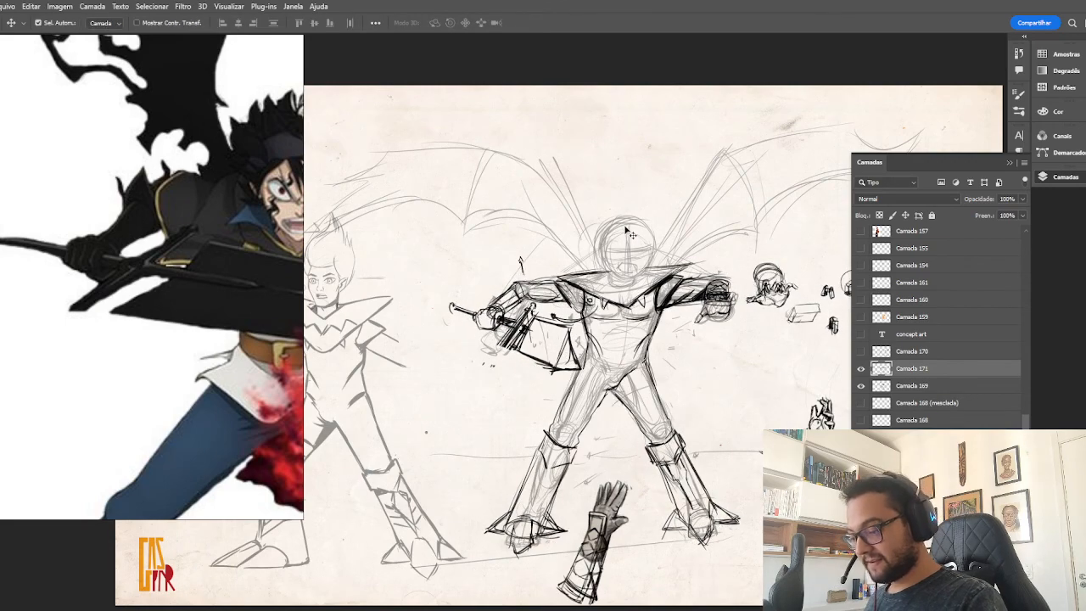
Reinforce the shortened crossguard and the start of the blade's lower edge with darker strokes.
key("ctrl+plus")
key("ctrl+plus")
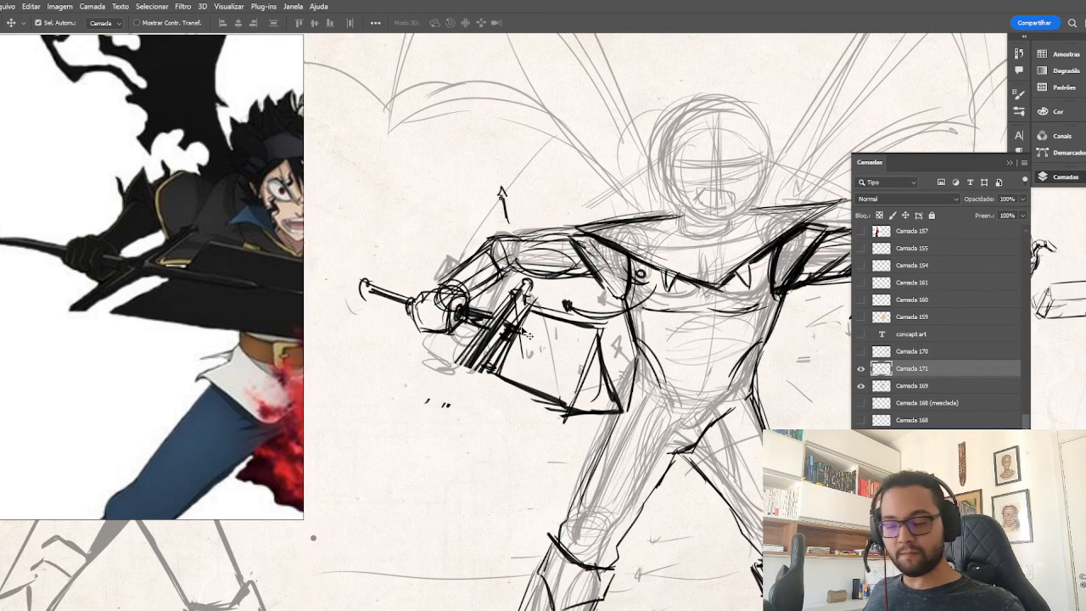
key("b")
mouse_move(463, 362)
left_mouse_down()
mouse_move(523, 285)
mouse_move(558, 388)
mouse_move(571, 390)
left_mouse_up()
key("ctrl+minus")
key("ctrl+minus")
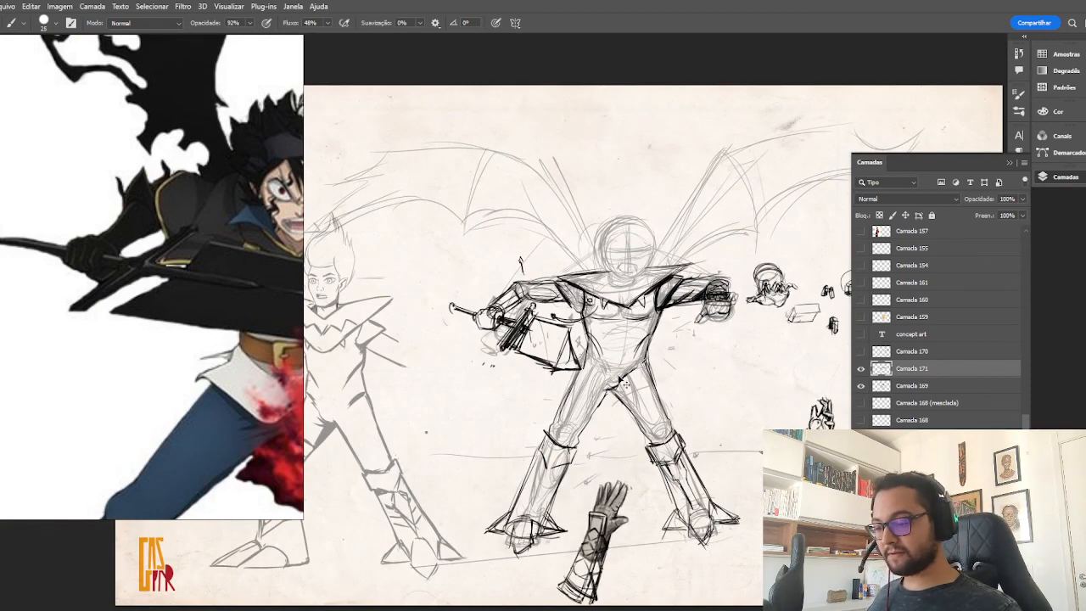
Draw the costume's inner V-shaped collar lines below the neck, between the pointed shoulder pieces.
key("ctrl+minus")
key("ctrl+plus")
key("ctrl+plus")
left_click_drag(715, 257, 751, 236)
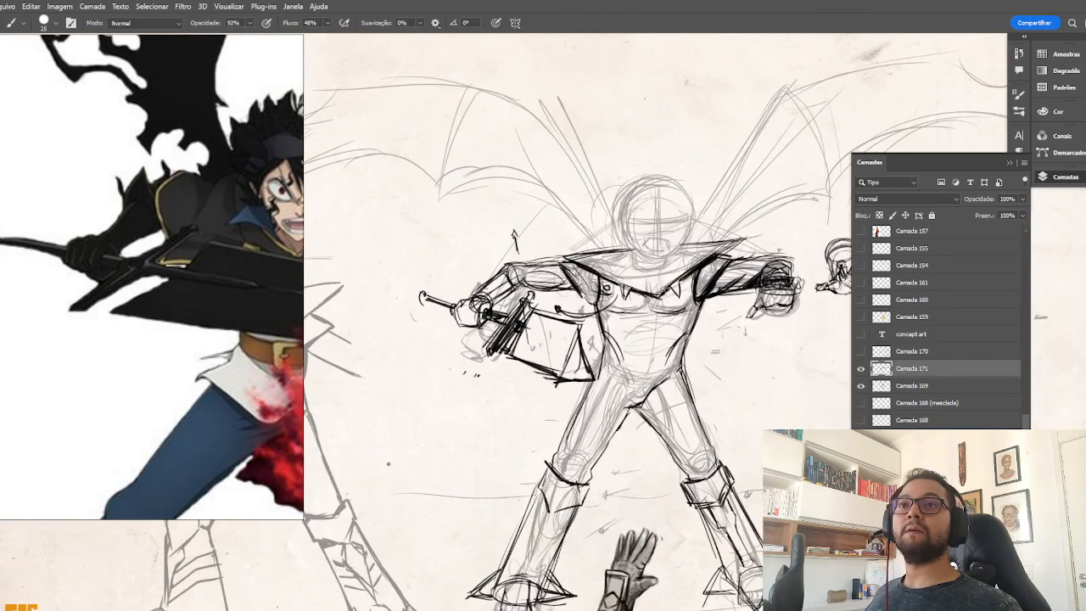
left_click_drag(666, 292, 744, 239)
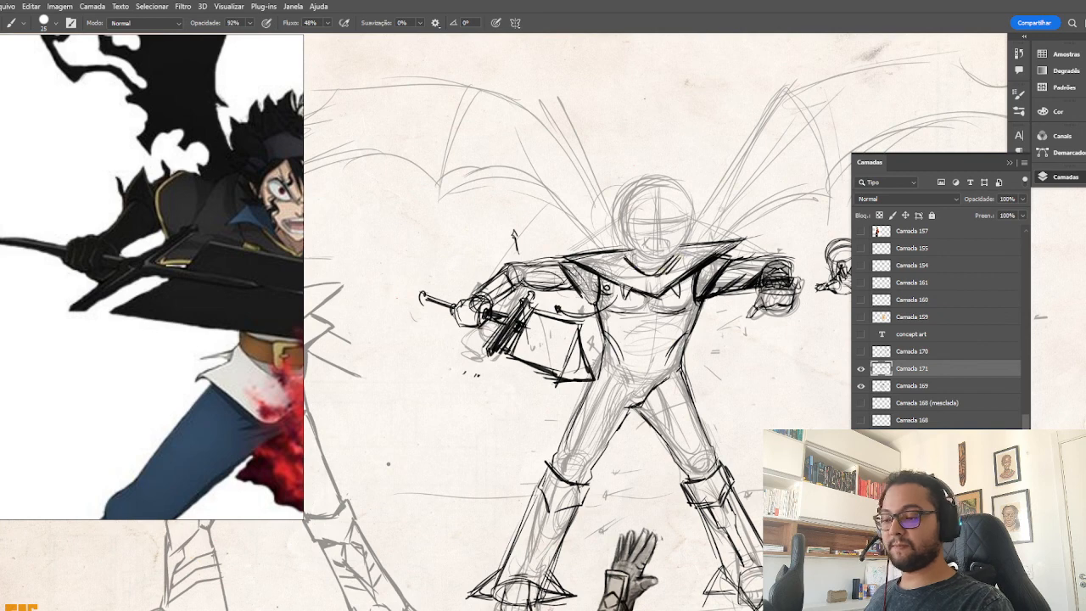
key("ctrl+minus")
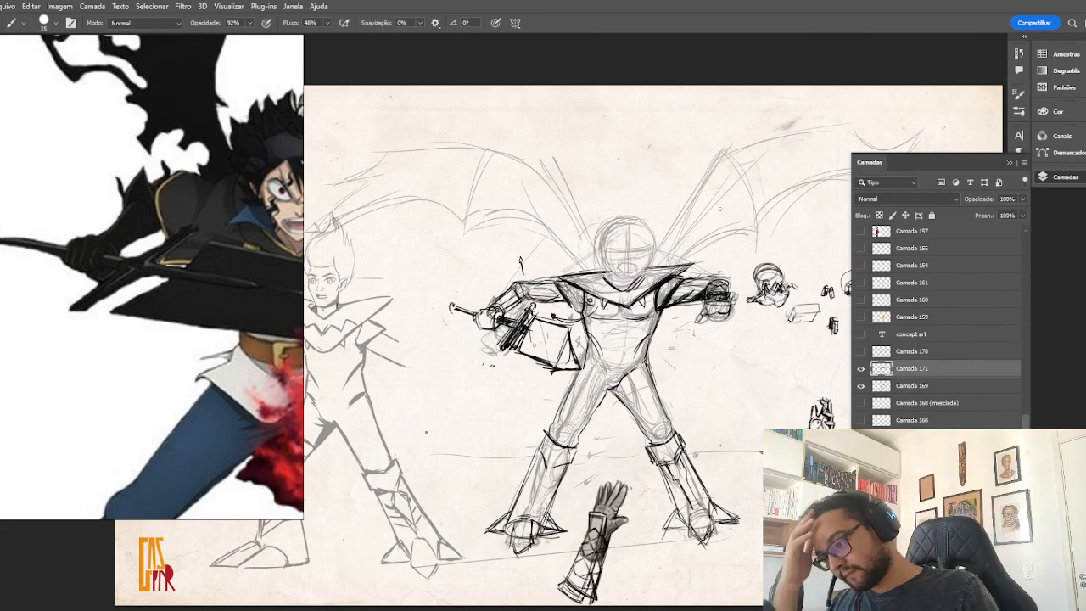
key("super")
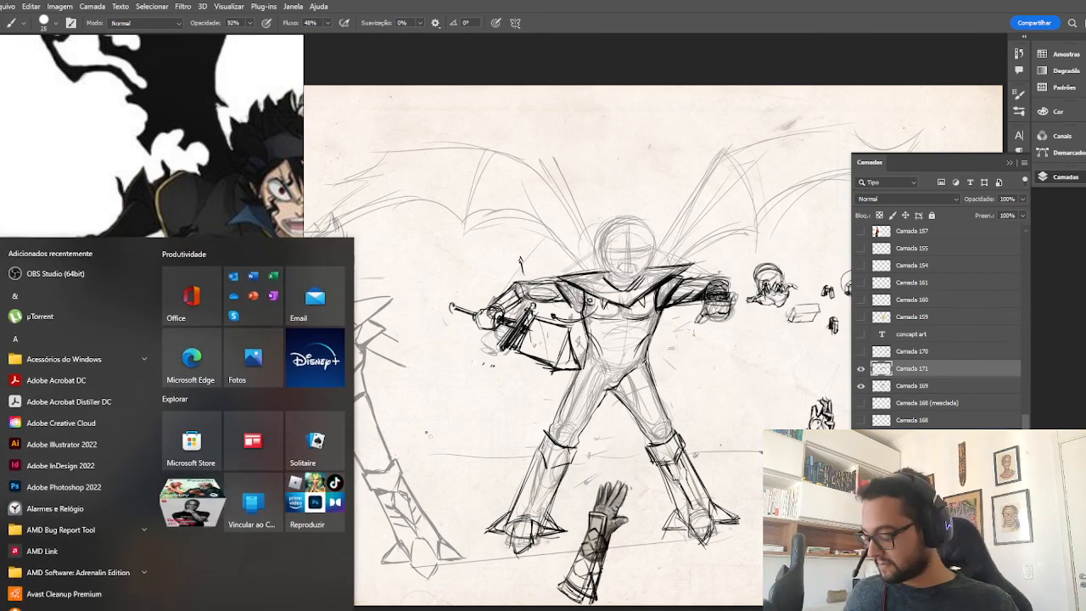
key("super")
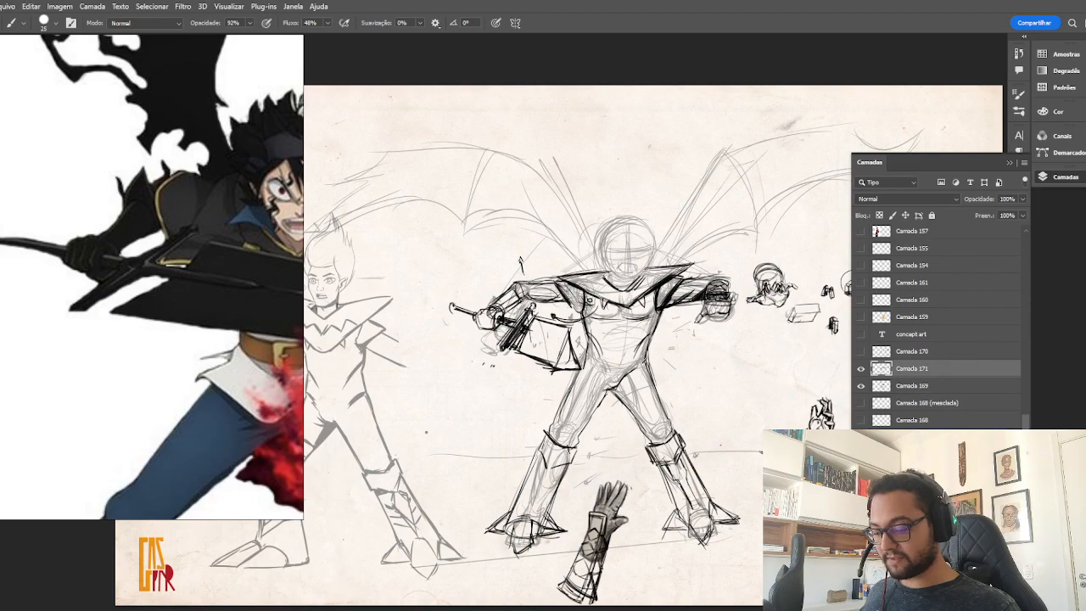